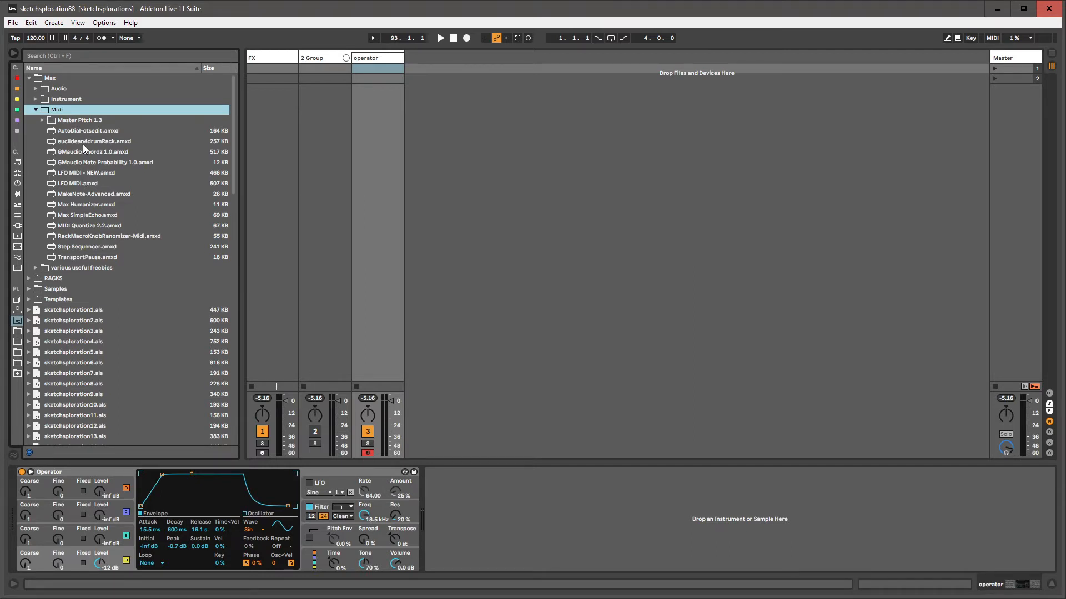
# - Add the euclidean4drumRack.amxd MIDI device in front of Operator on the operator track
pyautogui.click(86, 142)
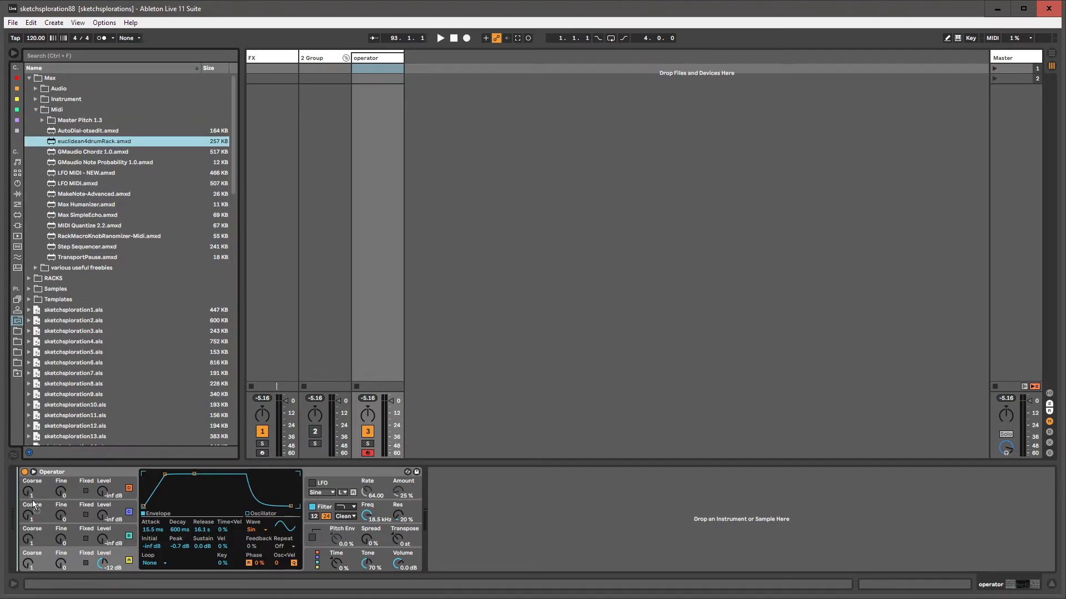
pyautogui.moveTo(32, 501); pyautogui.dragTo(32, 501)
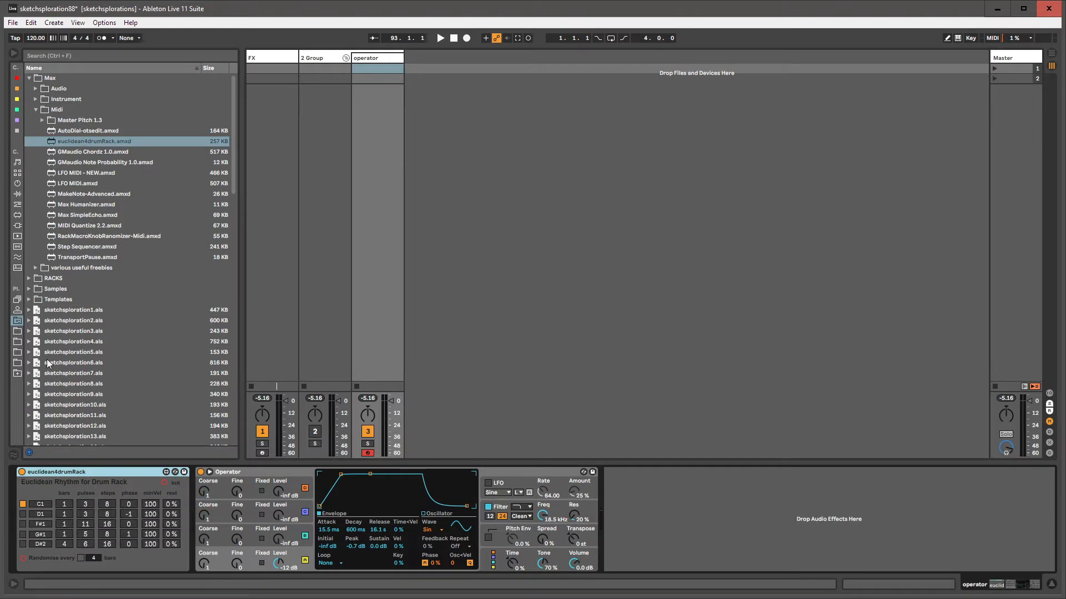
# - Open the various useful freebies folder and locate melodyEuclideanByChords.amxd
pyautogui.click(66, 267)
pyautogui.click(66, 267)
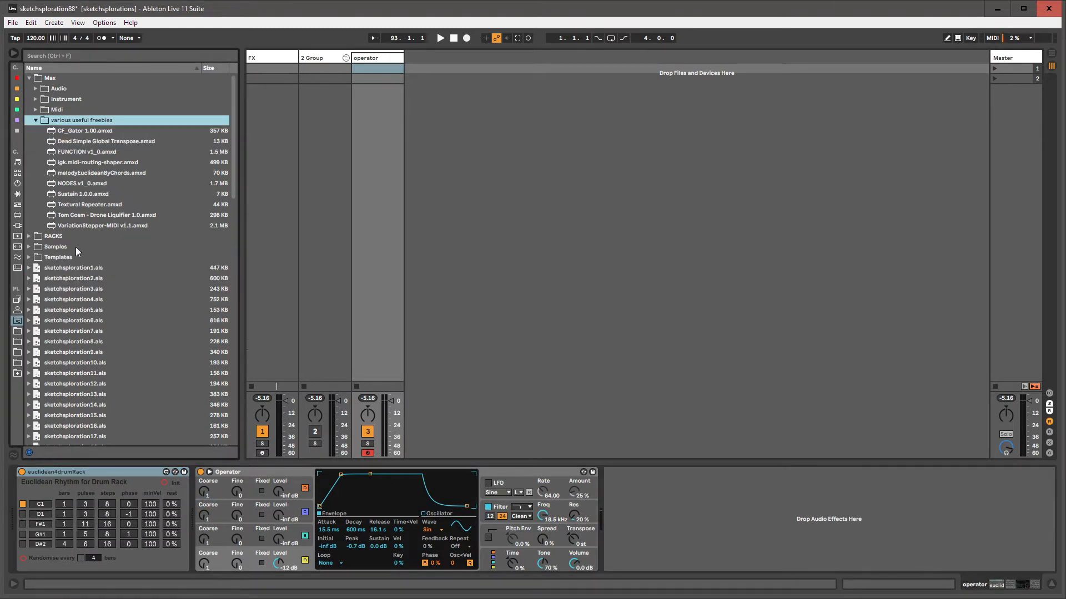
pyautogui.click(115, 174)
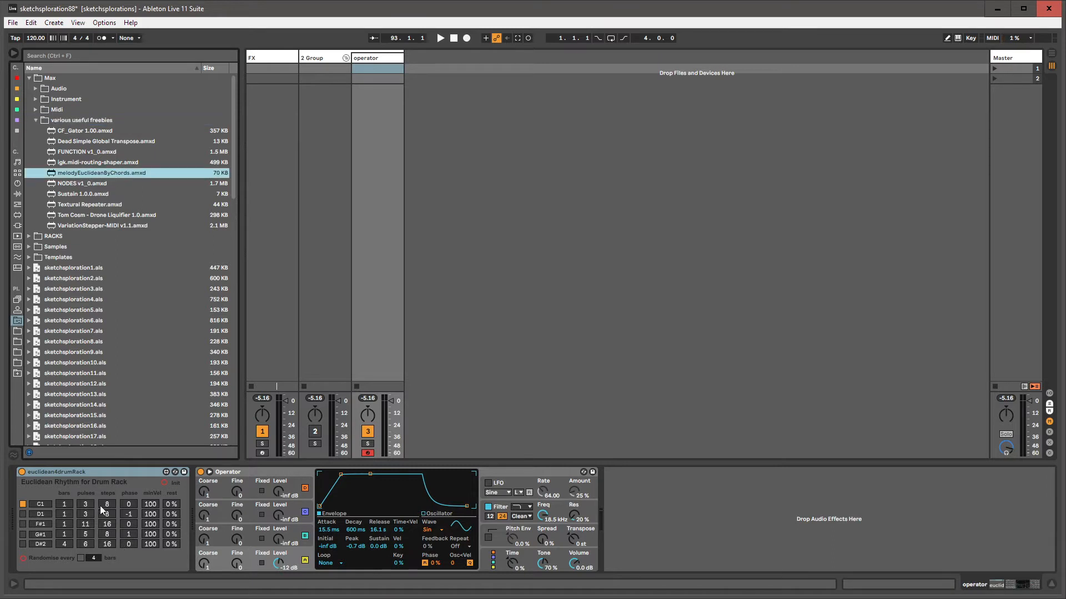
# - Start playback and shape Operator's oscillator A envelope to 0.49 ms attack, 40.7 ms decay and 4.87 s release
pyautogui.click(93, 474)
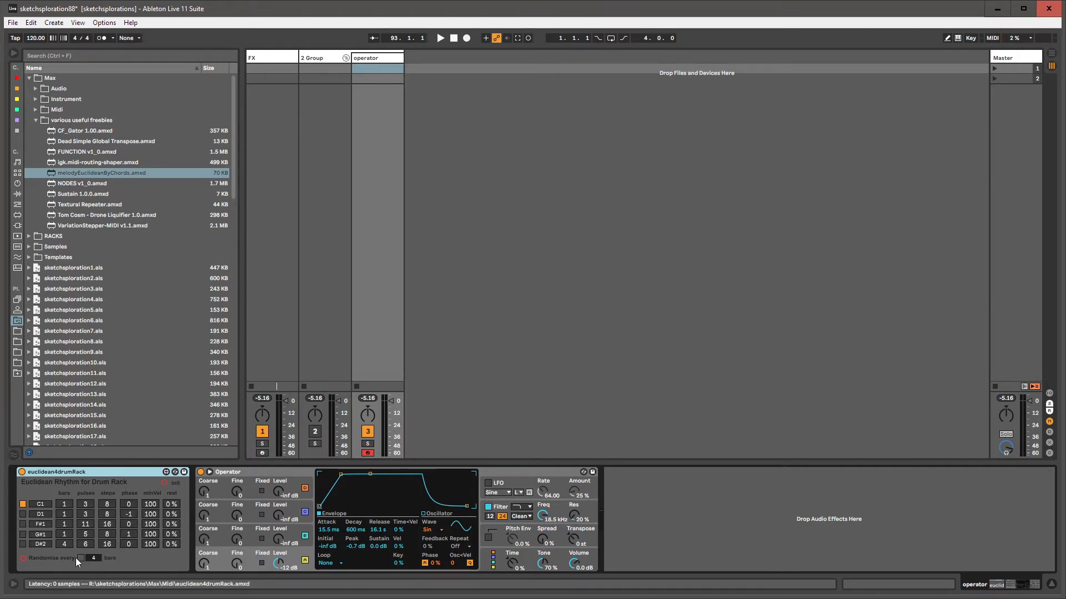
pyautogui.click(440, 38)
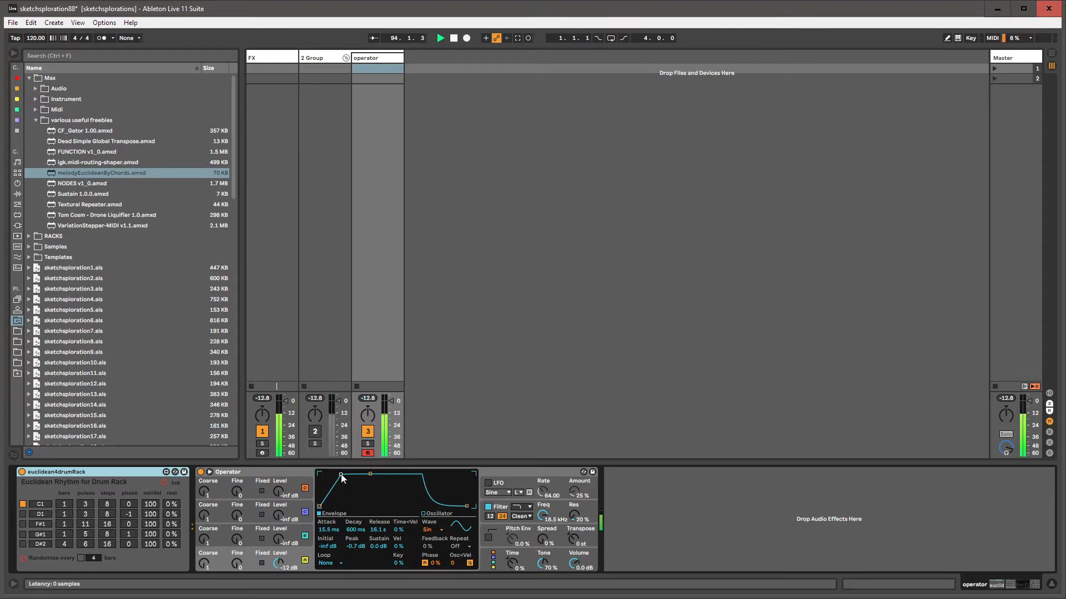
pyautogui.moveTo(341, 475)
pyautogui.mouseDown()
pyautogui.moveTo(319, 474)
pyautogui.moveTo(345, 500)
pyautogui.moveTo(325, 474)
pyautogui.moveTo(344, 483)
pyautogui.moveTo(327, 474)
pyautogui.moveTo(343, 506)
pyautogui.moveTo(325, 474)
pyautogui.mouseUp()
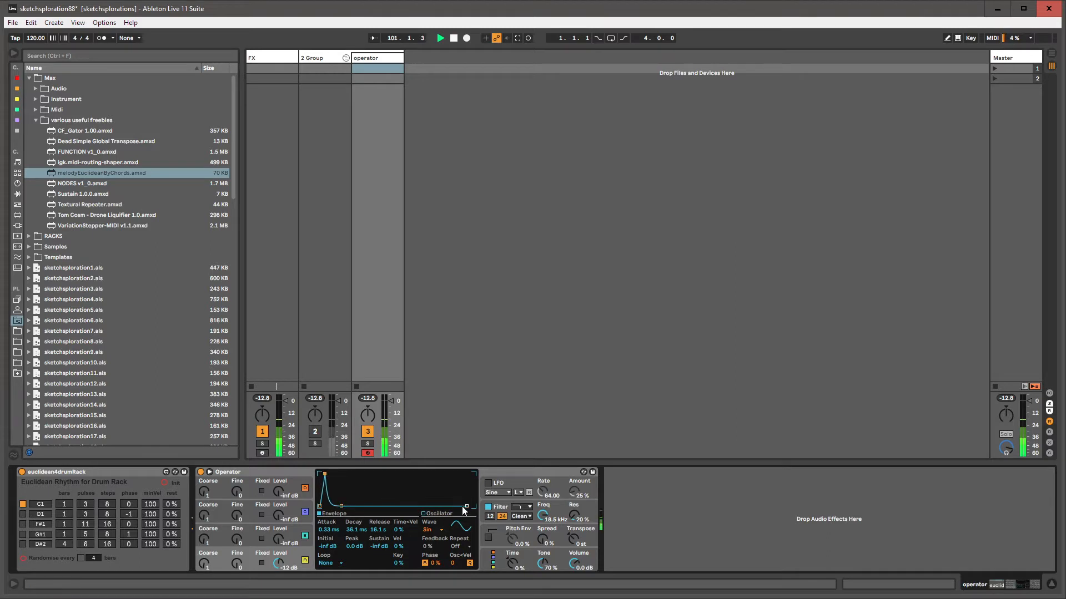
pyautogui.moveTo(466, 506); pyautogui.dragTo(461, 506)
pyautogui.moveTo(326, 475); pyautogui.dragTo(344, 507)
# - Enable the D1, F#1, G#1 and D#2 rows of the Euclidean device
pyautogui.click(22, 514)
pyautogui.click(22, 523)
pyautogui.click(23, 535)
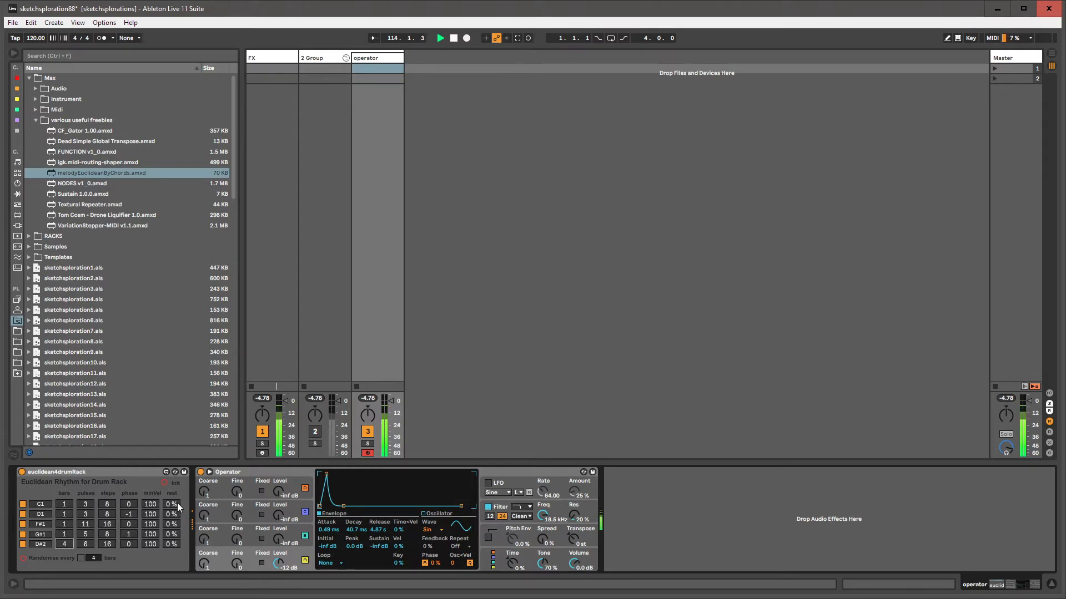
# - Set rest to 90% for C1, G#1 and D#2, 42% for D1 and 16% for F#1, and enable randomising every 4 bars
pyautogui.moveTo(169, 503); pyautogui.dragTo(168, 477)
pyautogui.moveTo(174, 527); pyautogui.dragTo(172, 492)
pyautogui.moveTo(172, 544); pyautogui.dragTo(172, 501)
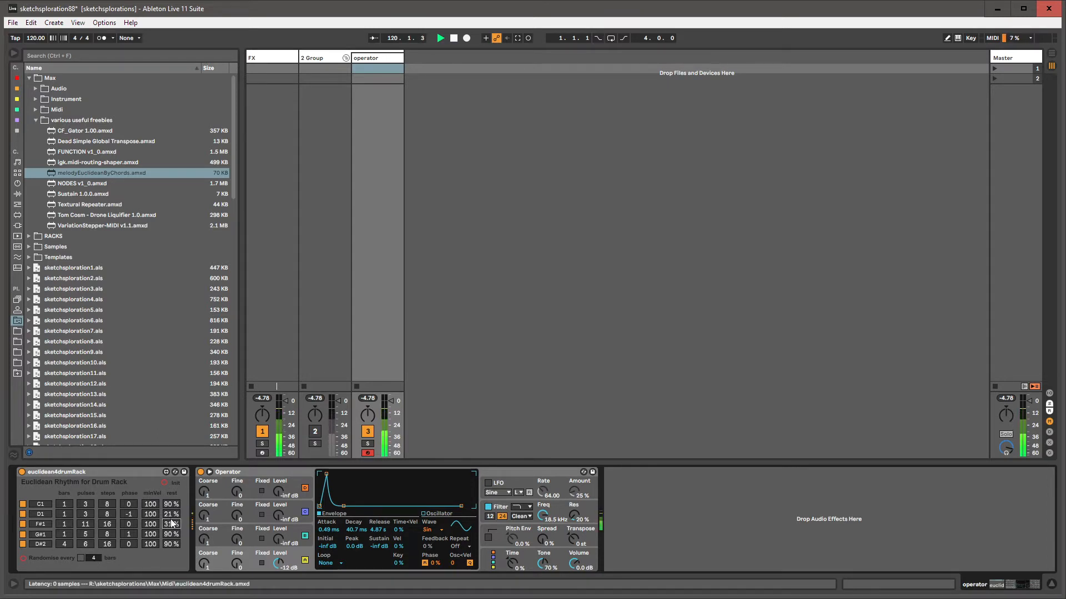
pyautogui.moveTo(172, 514)
pyautogui.mouseDown()
pyautogui.moveTo(172, 523)
pyautogui.moveTo(171, 499)
pyautogui.mouseUp()
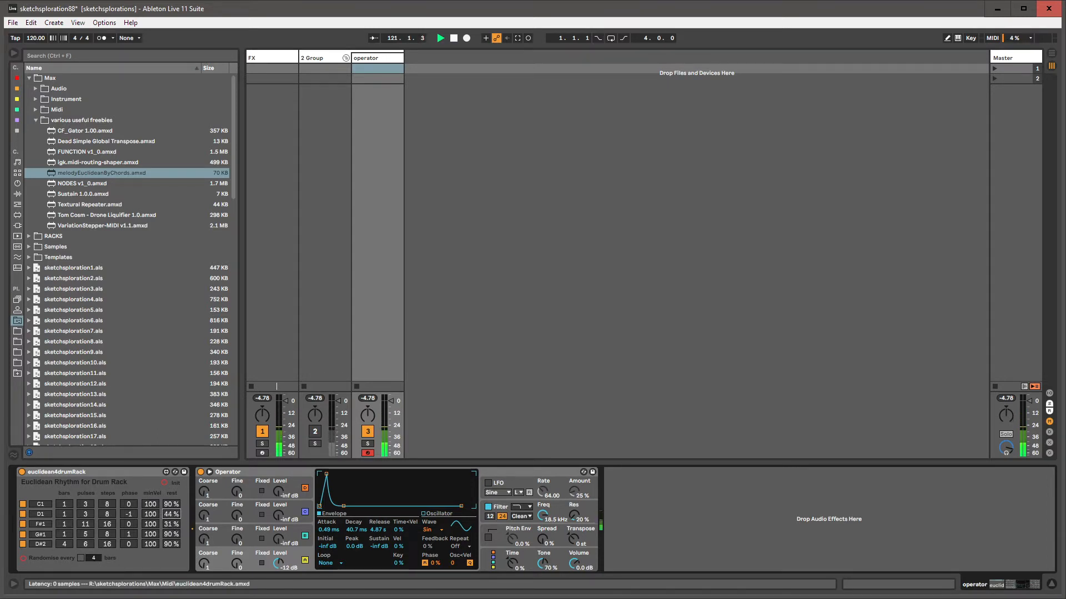
pyautogui.click(81, 558)
pyautogui.moveTo(169, 524); pyautogui.dragTo(167, 531)
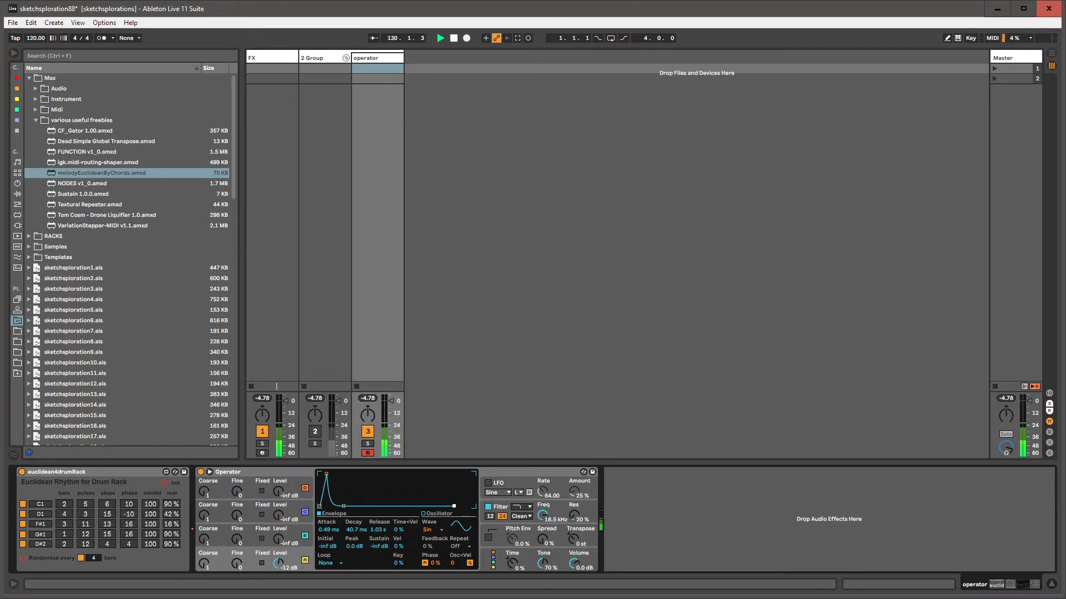
# - Shorten oscillator A's release to 120 ms and turn off the Euclidean device's automatic randomising
pyautogui.moveTo(462, 505)
pyautogui.mouseDown()
pyautogui.moveTo(422, 506)
pyautogui.moveTo(444, 506)
pyautogui.mouseUp()
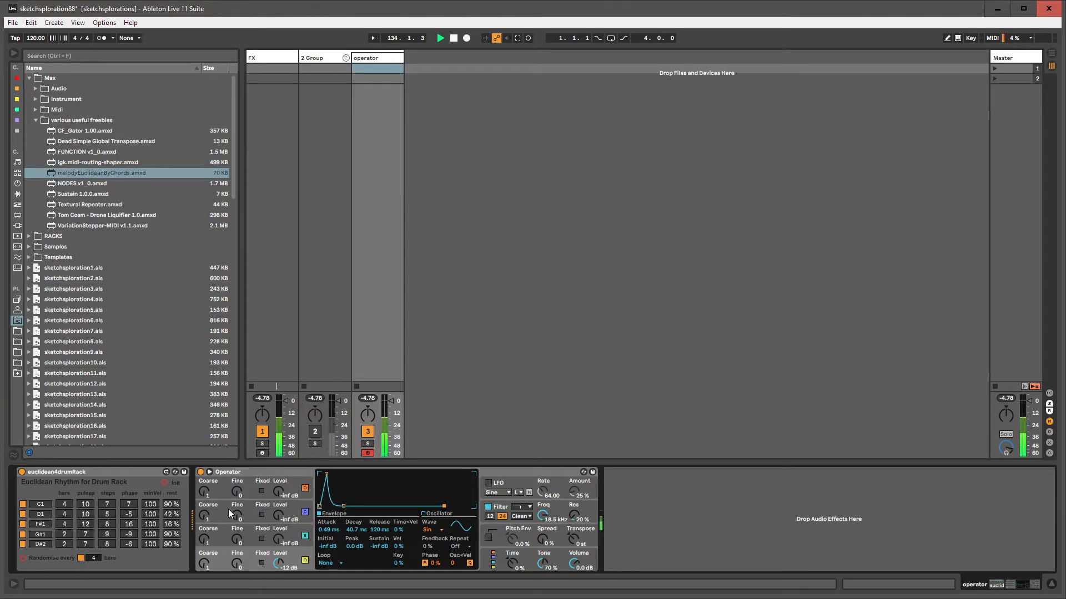
pyautogui.click(271, 472)
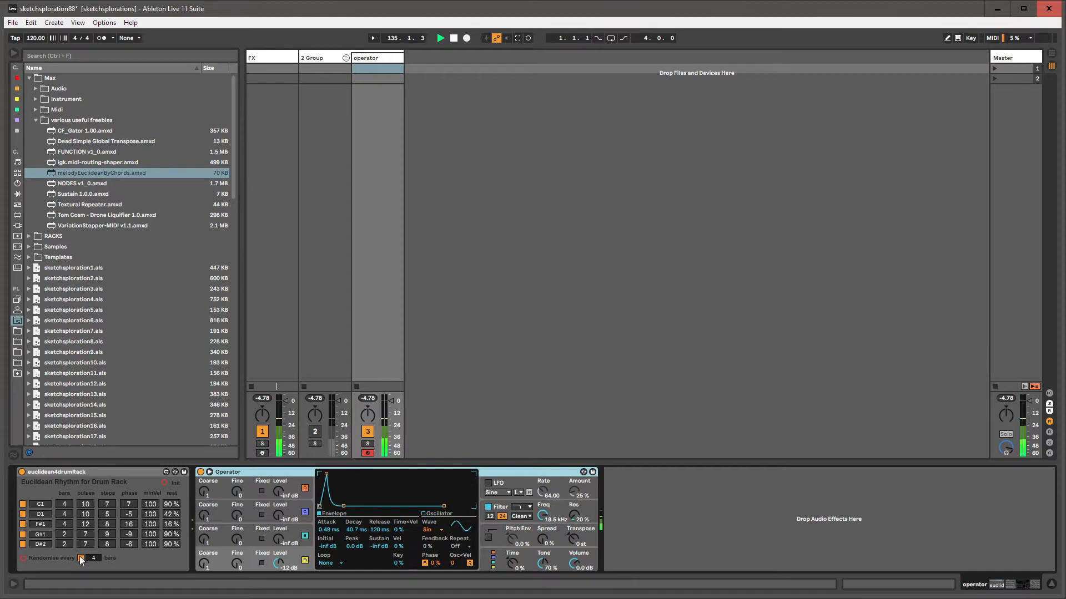
pyautogui.click(81, 558)
# - Set oscillator A's release to 6.97 s and raise Operator's filter resonance to 116%
pyautogui.click(249, 473)
pyautogui.moveTo(444, 507); pyautogui.dragTo(471, 507)
pyautogui.moveTo(568, 521); pyautogui.dragTo(567, 477)
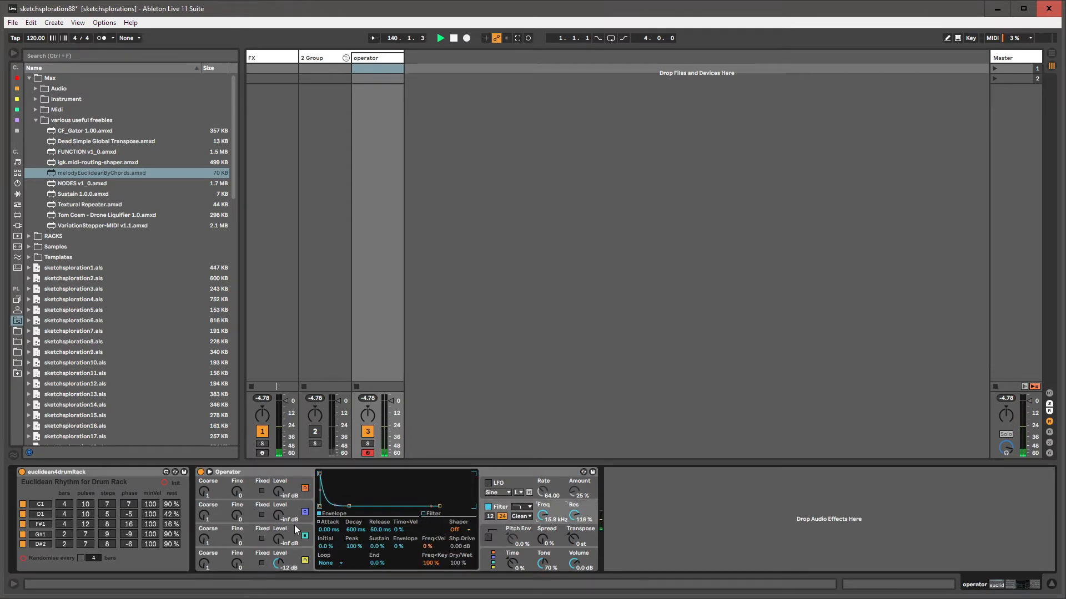
# - Raise oscillator A's level to 0.0 dB and tighten its envelope to 0.33 ms attack and 36.1 ms decay
pyautogui.click(303, 569)
pyautogui.moveTo(279, 563); pyautogui.dragTo(279, 538)
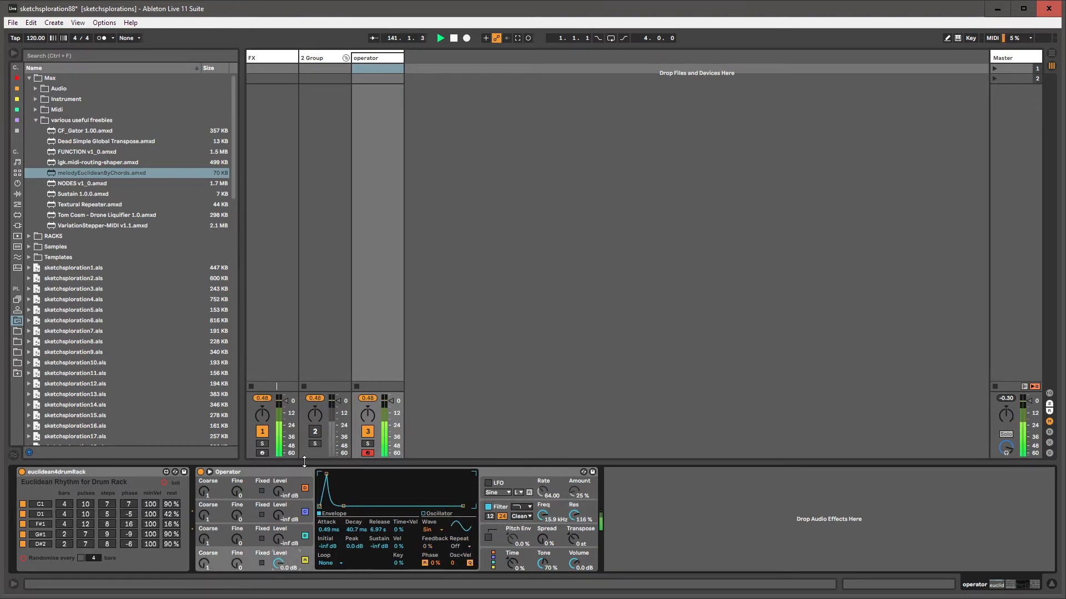
pyautogui.click(284, 472)
pyautogui.moveTo(326, 474); pyautogui.dragTo(342, 506)
pyautogui.click(281, 473)
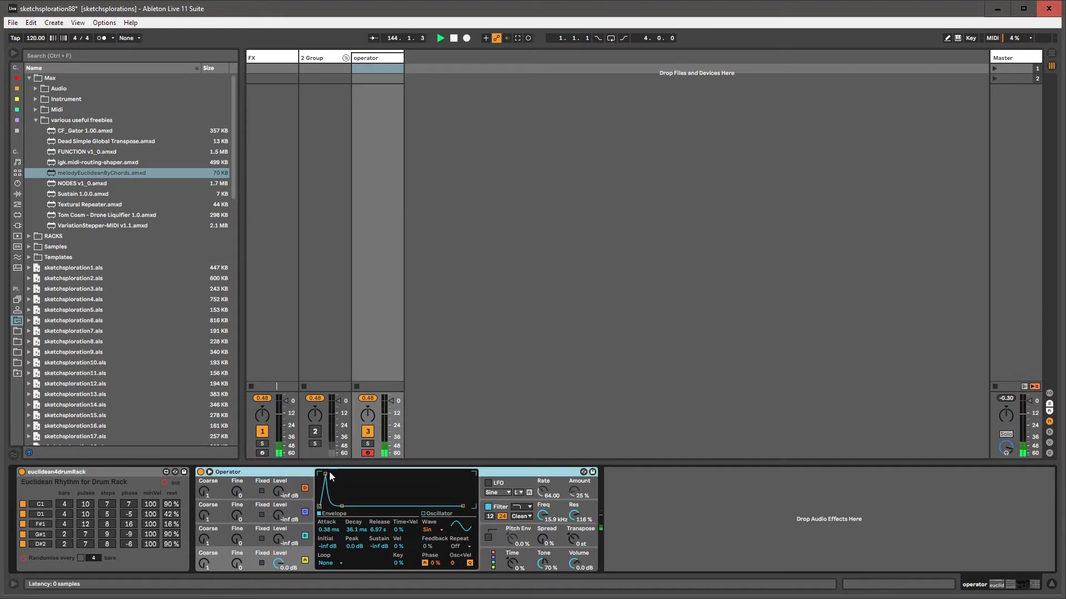
pyautogui.moveTo(325, 474); pyautogui.dragTo(324, 475)
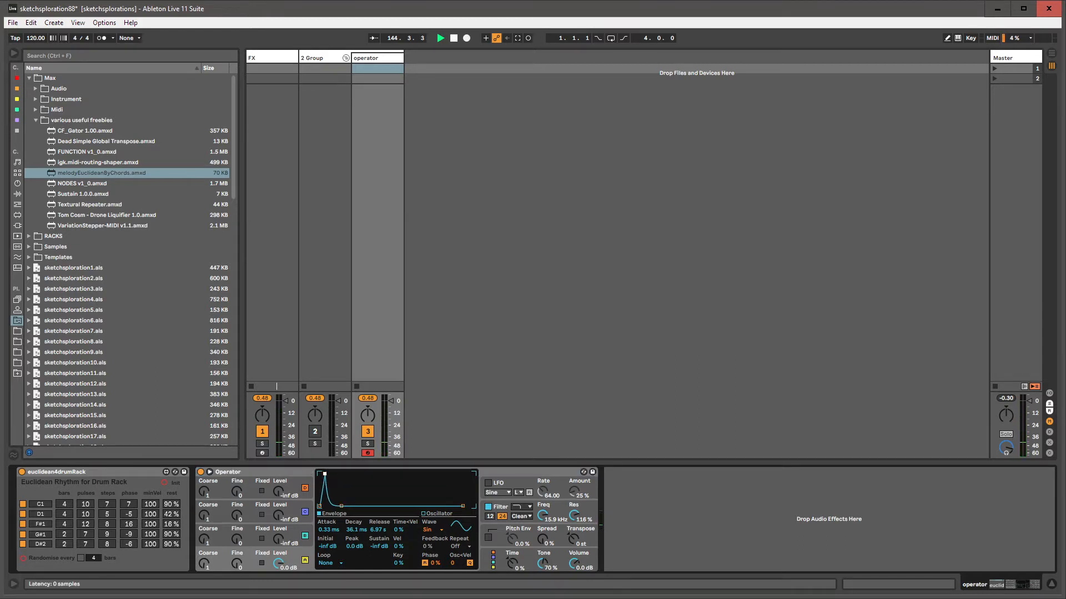
pyautogui.click(251, 469)
pyautogui.click(122, 475)
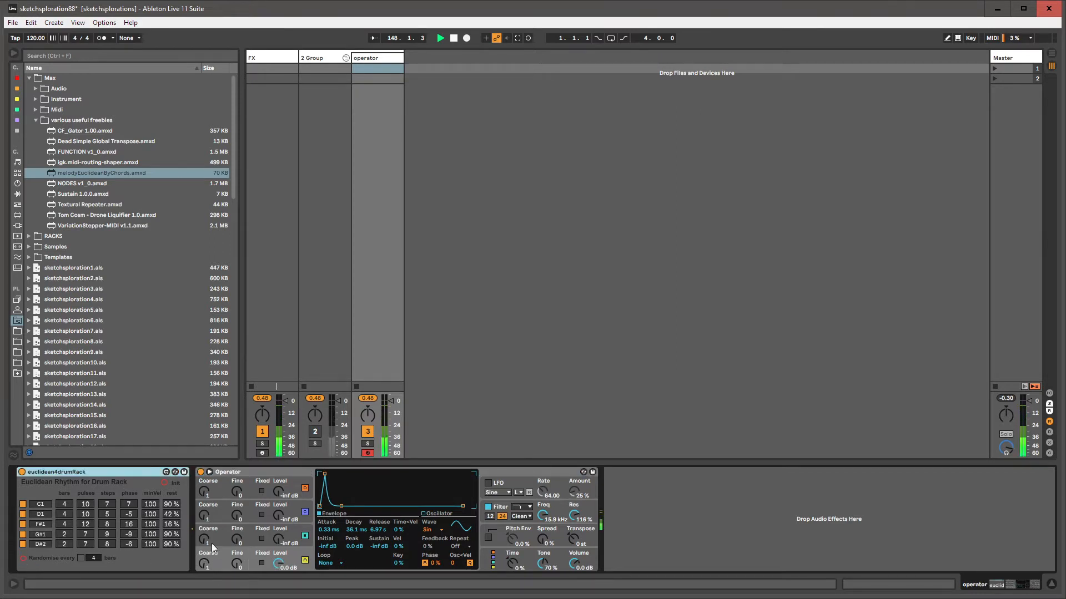
# - Set oscillator B's coarse tuning to 2 and its level to -46 dB
pyautogui.moveTo(206, 541); pyautogui.dragTo(206, 538)
pyautogui.moveTo(274, 543); pyautogui.dragTo(278, 583)
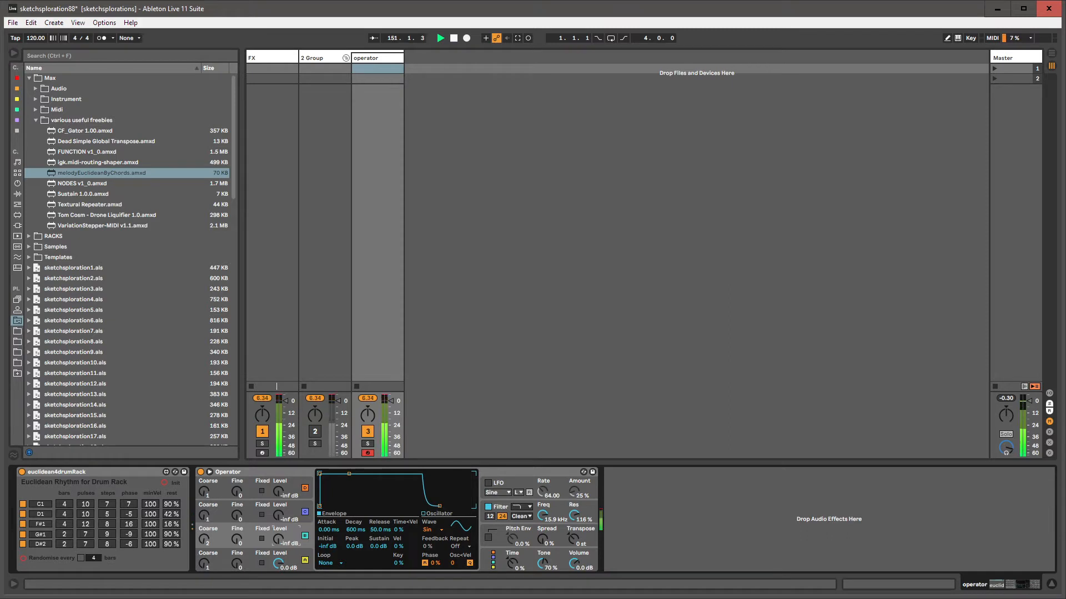
pyautogui.moveTo(278, 538); pyautogui.dragTo(278, 532)
# - Reset rest to 0% on all Euclidean rows and set the D1, F#1, G#1 and D#2 phases to -1, 0, 1 and 0
pyautogui.moveTo(169, 506); pyautogui.dragTo(172, 585)
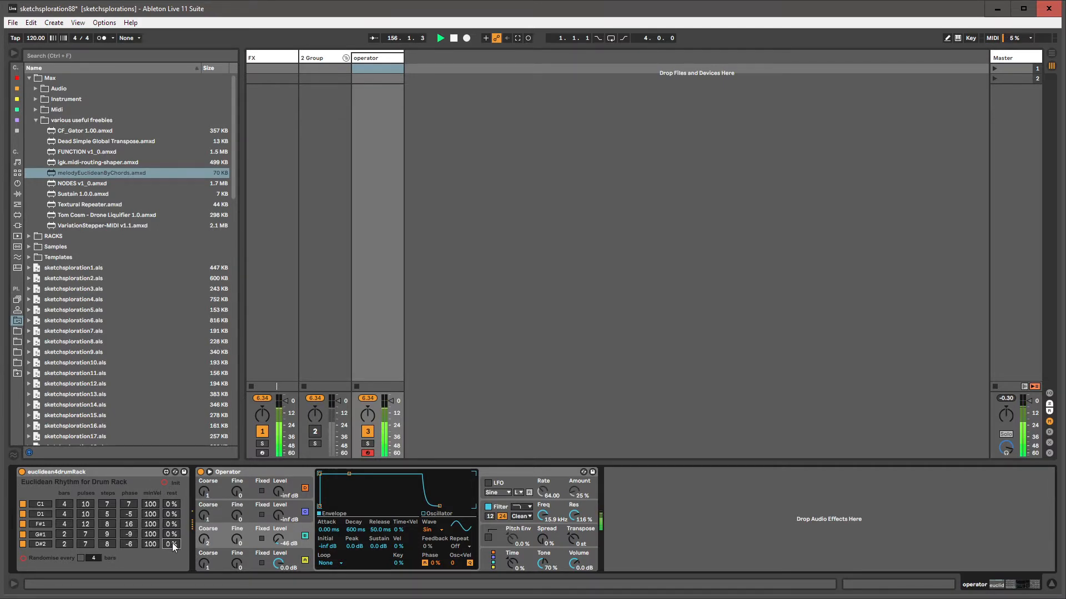
pyautogui.moveTo(124, 503); pyautogui.dragTo(130, 521)
pyautogui.click(128, 534)
# - Set the five rows' pulses to 3, 3, 11, 5 and 6, bars to 1, 1, 1, 1 and 4, and the C1 phase to 0
pyautogui.moveTo(86, 503); pyautogui.dragTo(86, 526)
pyautogui.moveTo(87, 532); pyautogui.dragTo(86, 542)
pyautogui.moveTo(66, 507); pyautogui.dragTo(68, 535)
pyautogui.moveTo(68, 545); pyautogui.dragTo(68, 541)
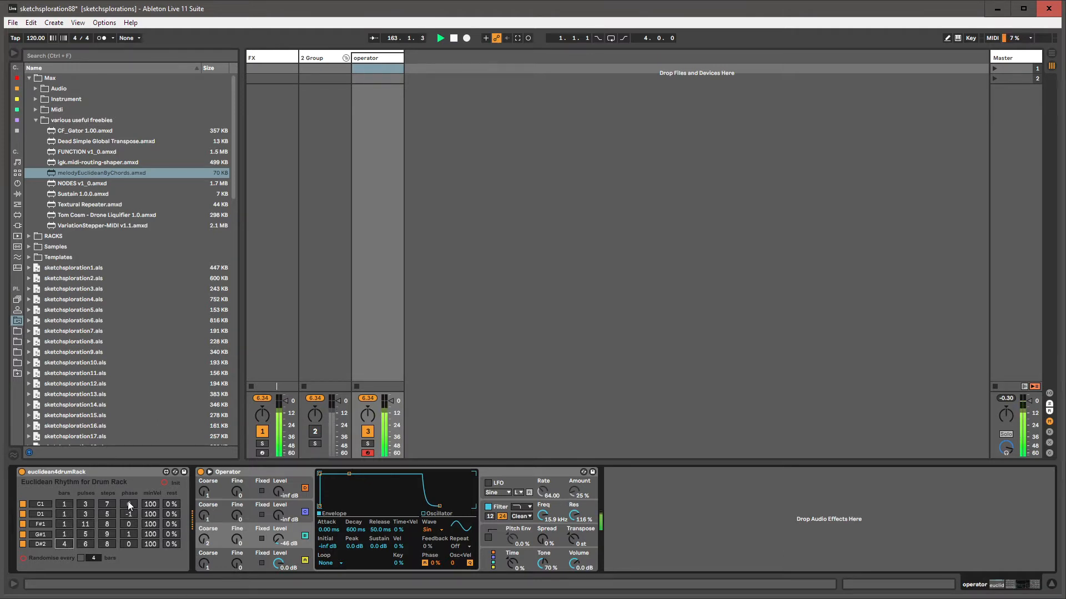
pyautogui.moveTo(128, 503); pyautogui.dragTo(128, 532)
pyautogui.click(278, 475)
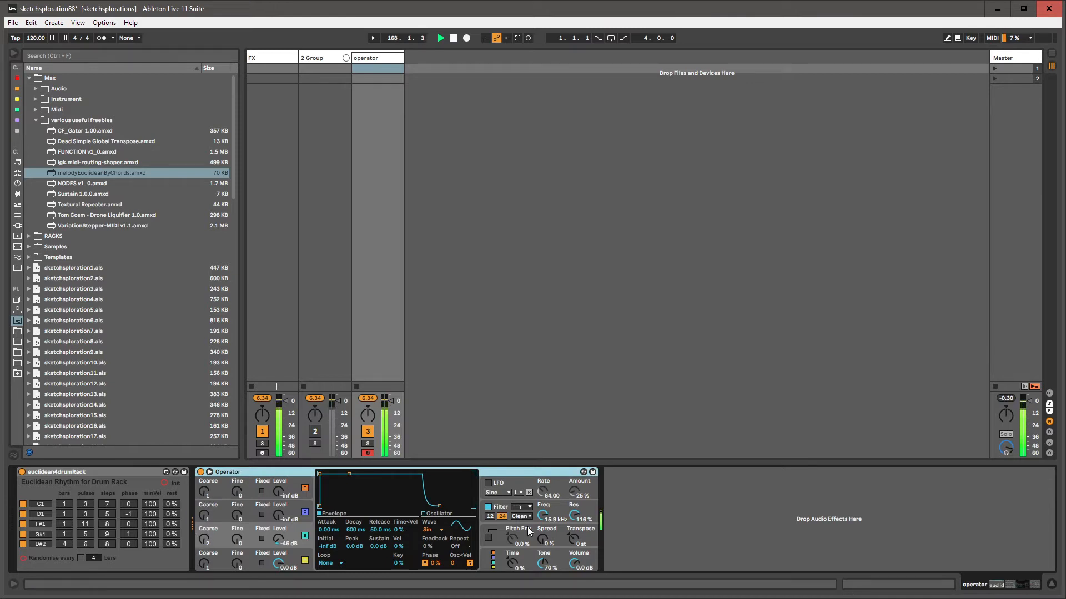
pyautogui.click(304, 558)
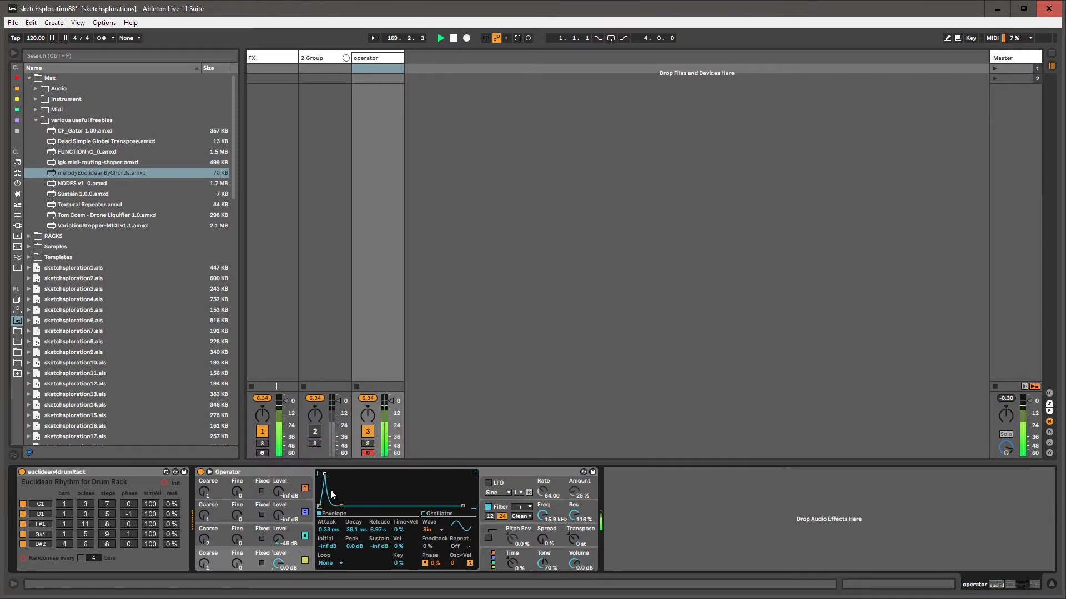
pyautogui.click(102, 476)
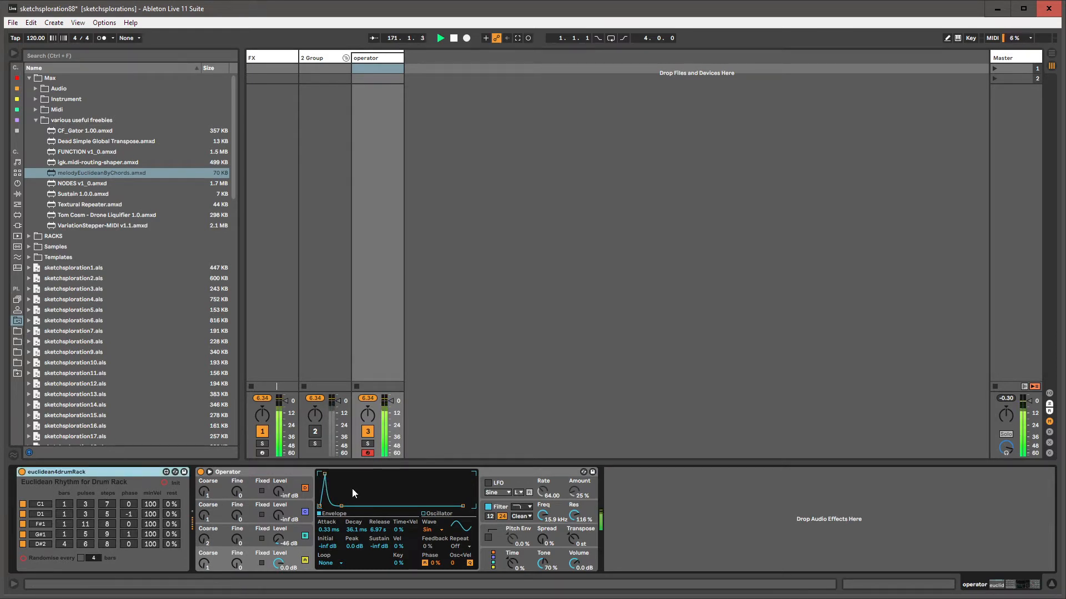
# - Group Operator into an Instrument Rack and show the rack's macros and chain list
pyautogui.click(262, 474)
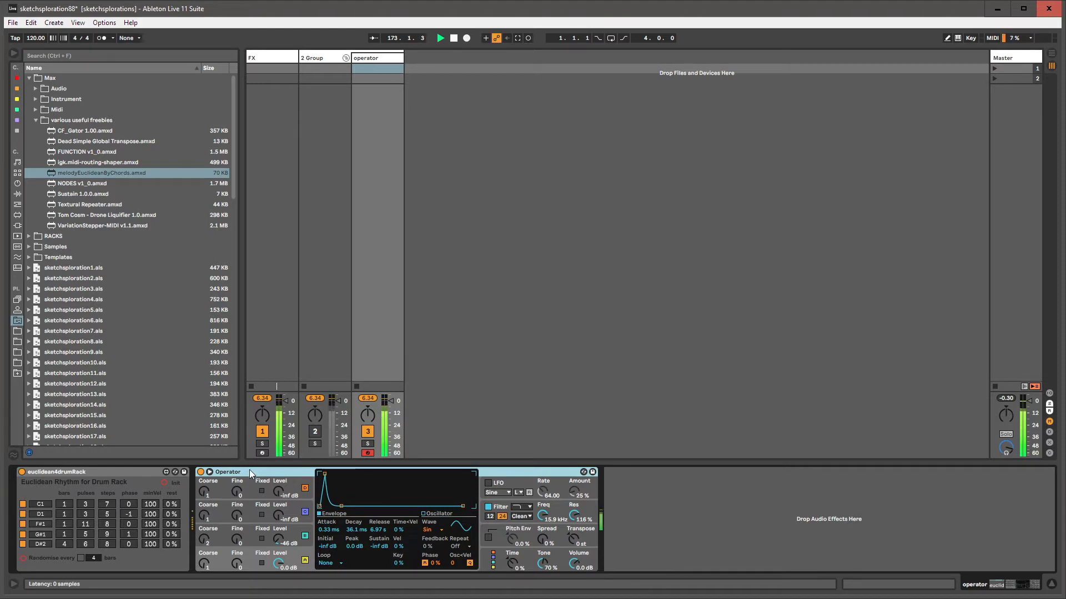
pyautogui.hotkey('ctrl', 'g')
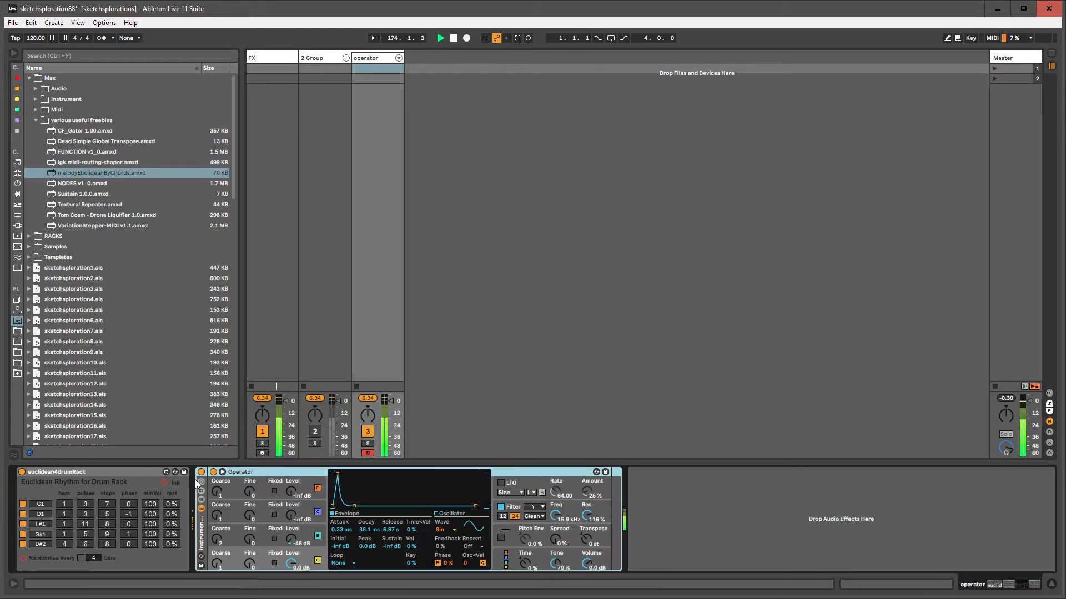
pyautogui.click(201, 482)
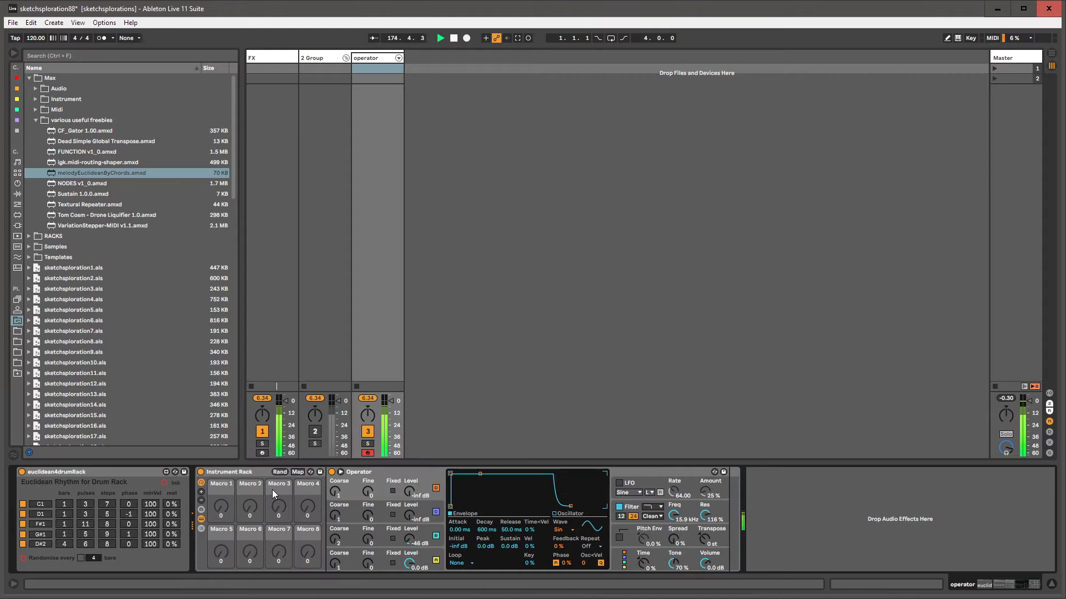
pyautogui.click(201, 529)
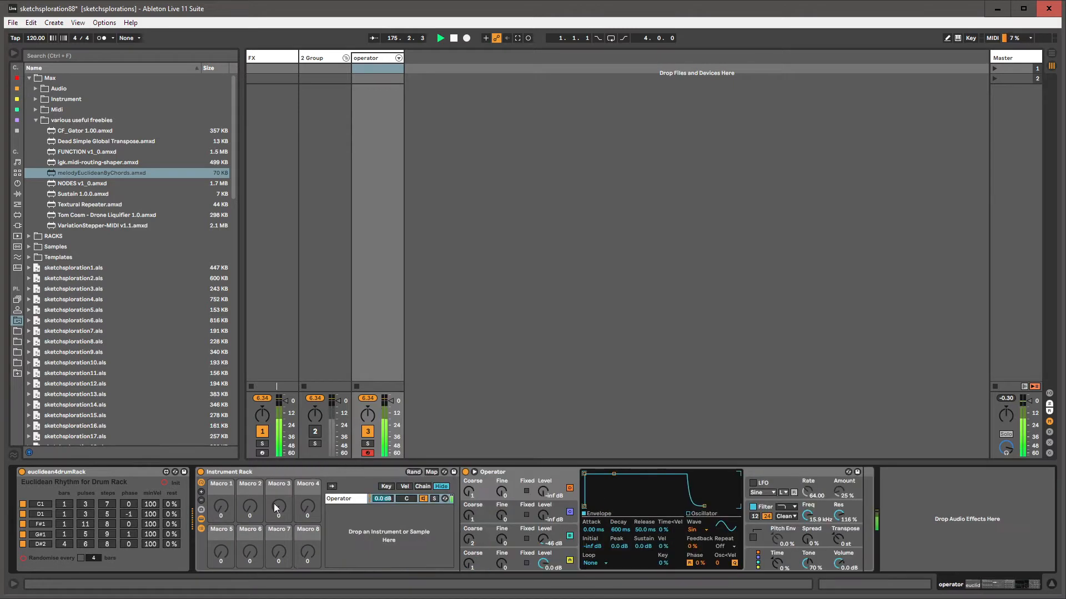
# - Show the rack's key zones and narrow the Operator chain's range to C1 only
pyautogui.click(381, 487)
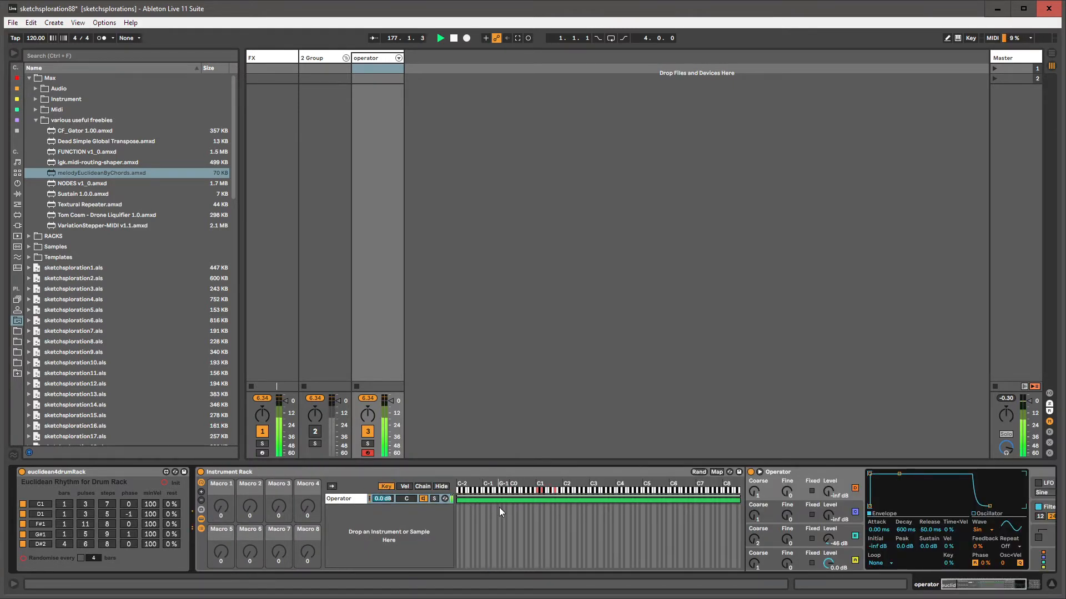
pyautogui.moveTo(455, 498); pyautogui.dragTo(536, 505)
pyautogui.moveTo(738, 500); pyautogui.dragTo(537, 498)
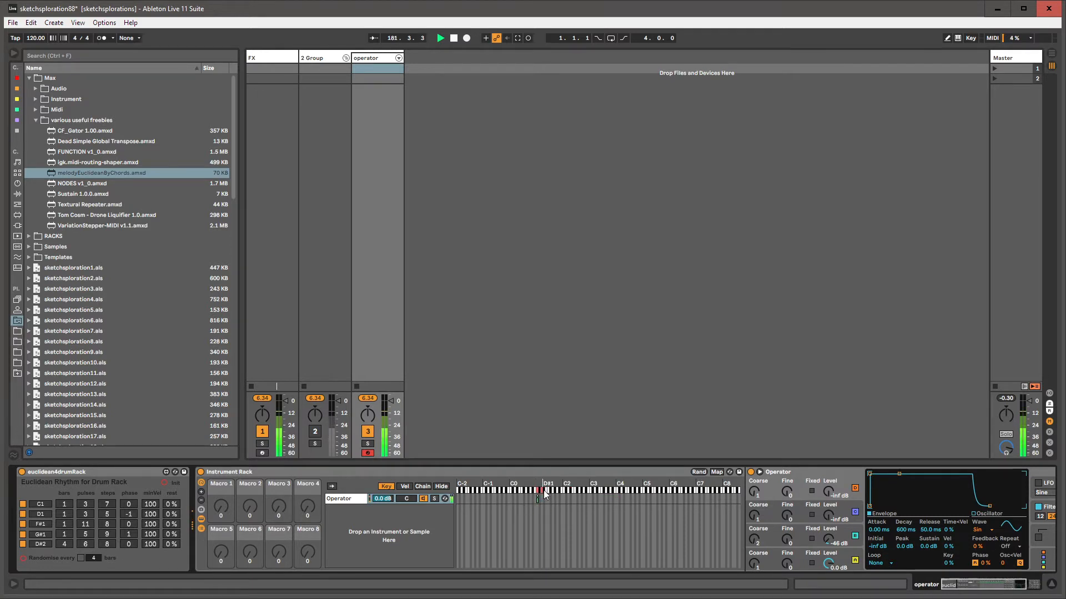
# - Duplicate the Operator chain, move the copy's key zone to D1 and raise its oscillator B level to 0.0 dB
pyautogui.click(360, 497)
pyautogui.hotkey('ctrl', 'd')
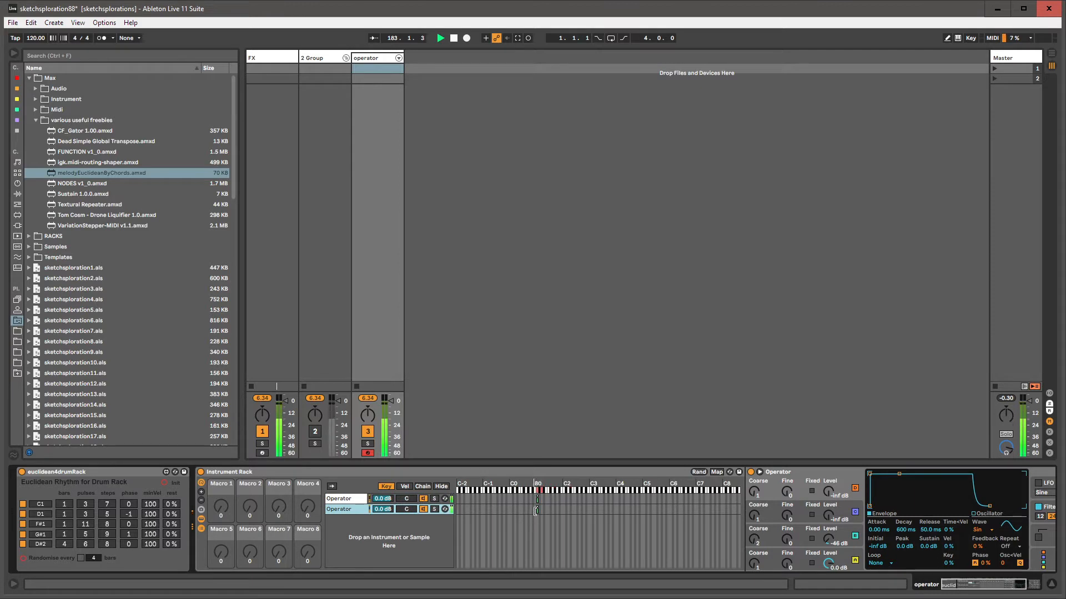
pyautogui.moveTo(537, 510); pyautogui.dragTo(539, 510)
pyautogui.moveTo(539, 511); pyautogui.dragTo(542, 511)
pyautogui.moveTo(829, 542); pyautogui.dragTo(831, 546)
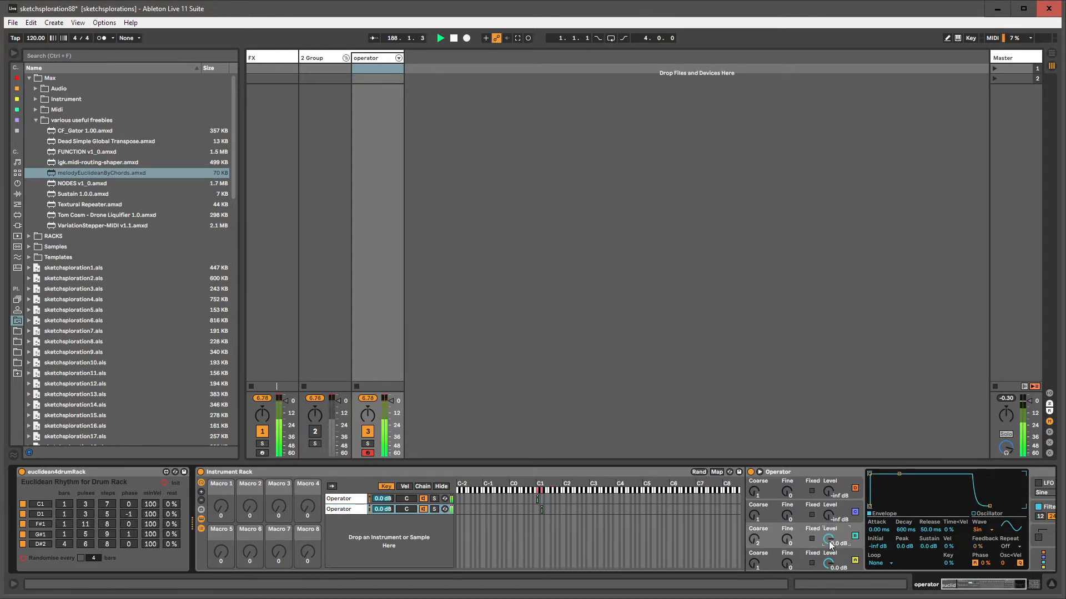
# - Duplicate the D1 Operator chain and move the new copy's key zone to F#1
pyautogui.click(341, 510)
pyautogui.hotkey('ctrl', 'd')
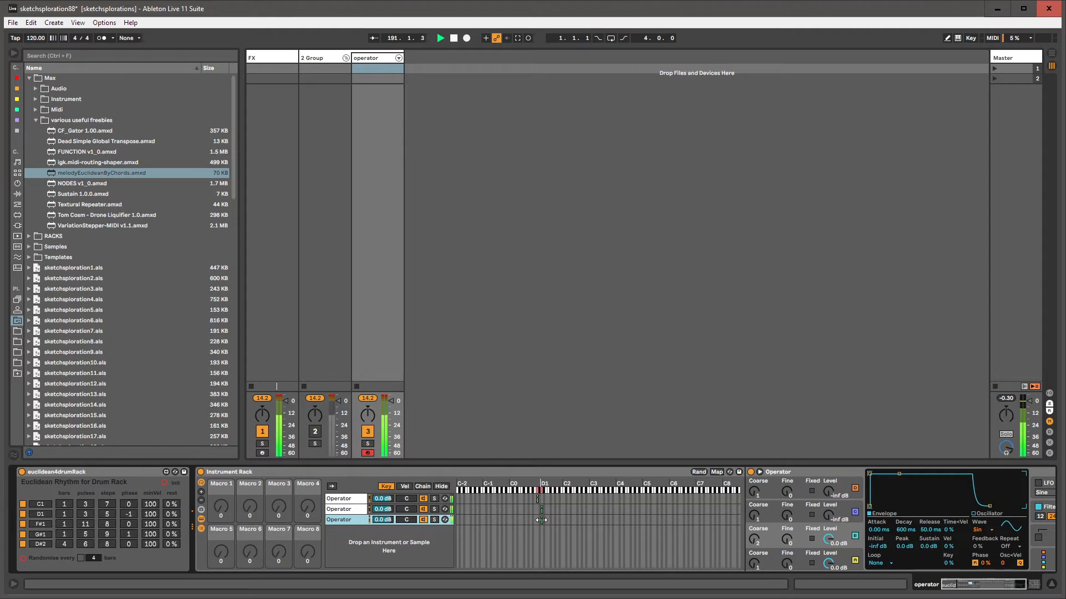
pyautogui.moveTo(541, 520); pyautogui.dragTo(550, 520)
# - Change the third chain's oscillator A waveform to the NoW noise wave
pyautogui.click(849, 557)
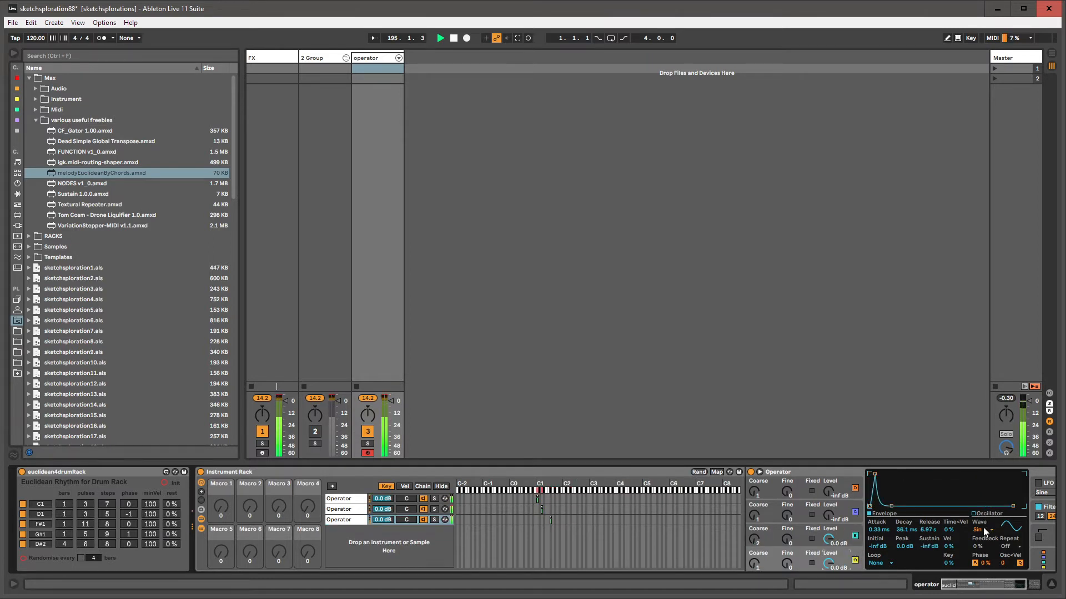
pyautogui.click(983, 531)
pyautogui.click(985, 598)
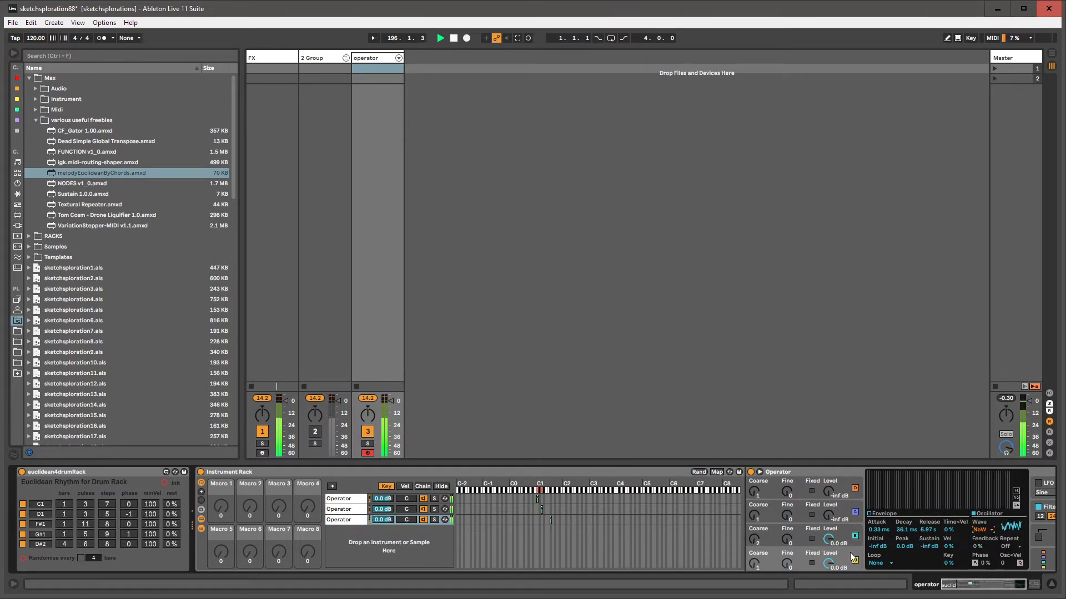
# - Set the third chain's filter to 12.3 kHz with 76% resonance and shorten oscillator A's envelope decay to about 2.93 ms
pyautogui.click(996, 593)
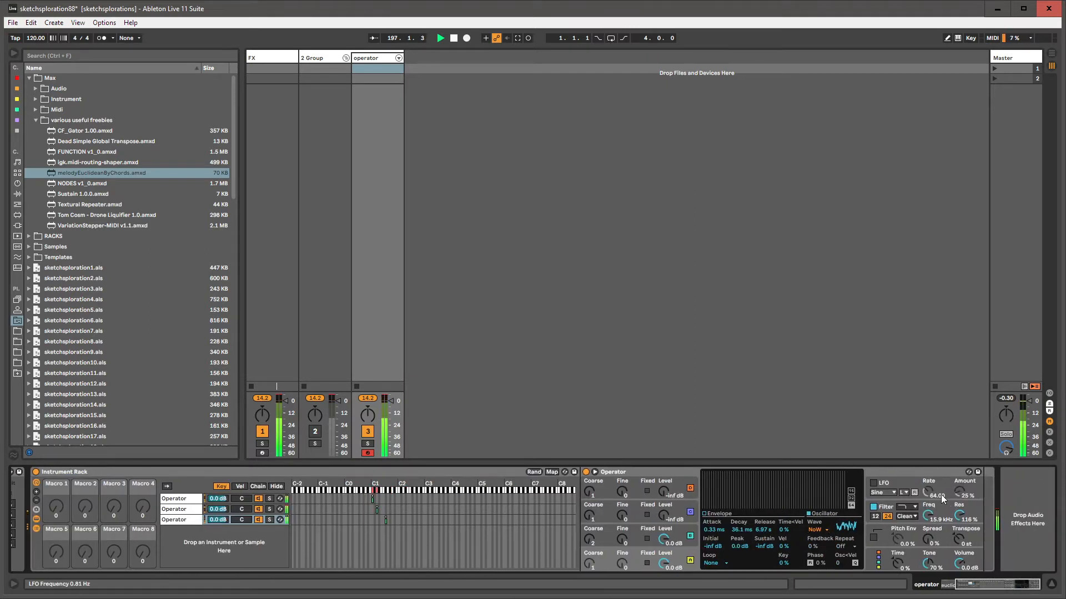
pyautogui.moveTo(928, 515); pyautogui.dragTo(965, 538)
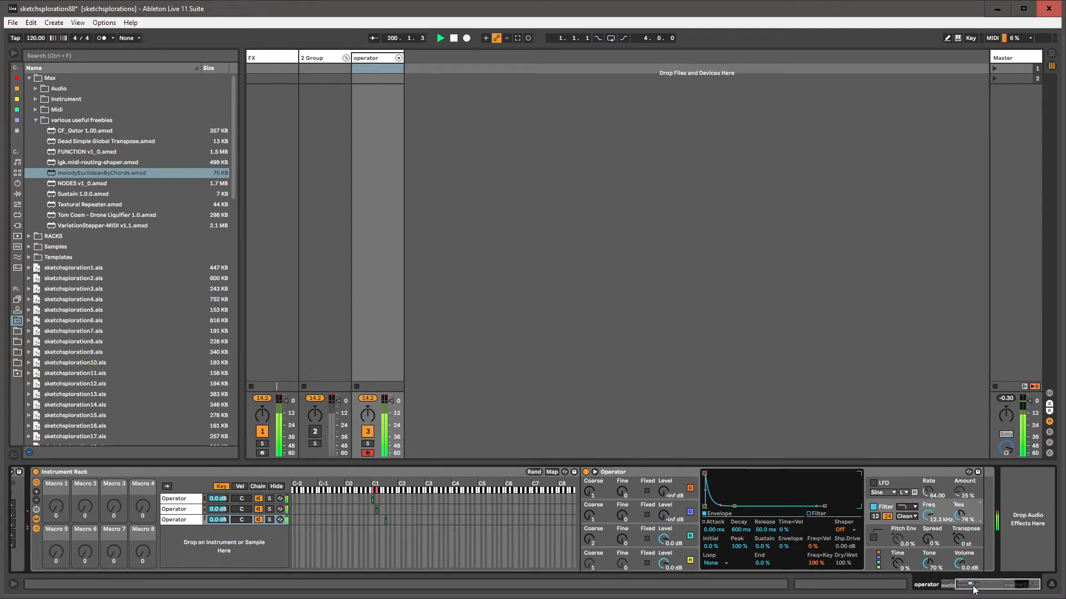
pyautogui.moveTo(973, 586); pyautogui.dragTo(967, 586)
pyautogui.click(763, 553)
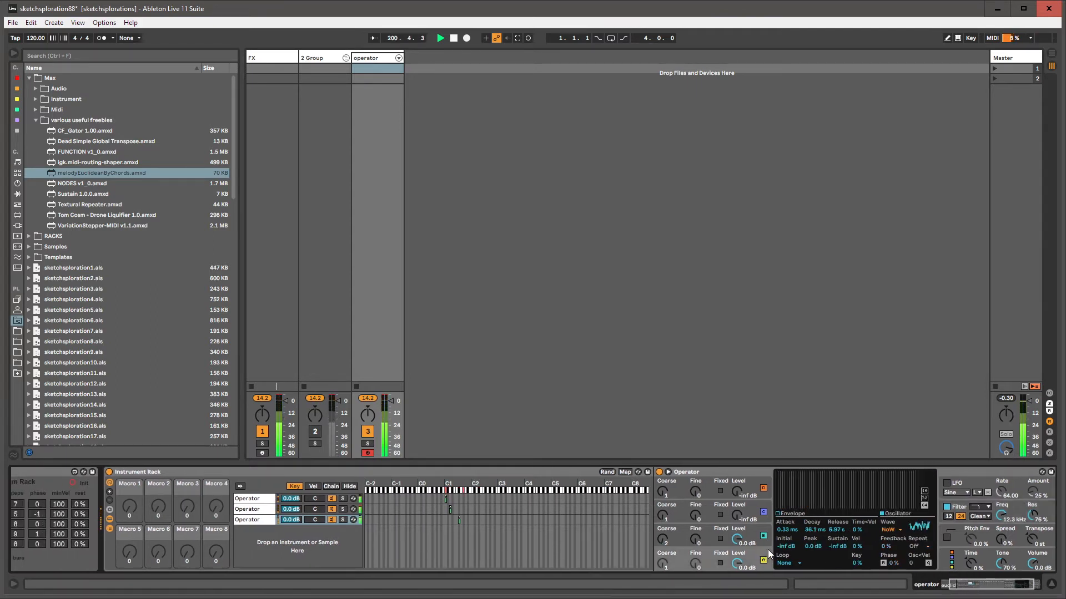
pyautogui.click(778, 514)
pyautogui.moveTo(805, 506); pyautogui.dragTo(783, 507)
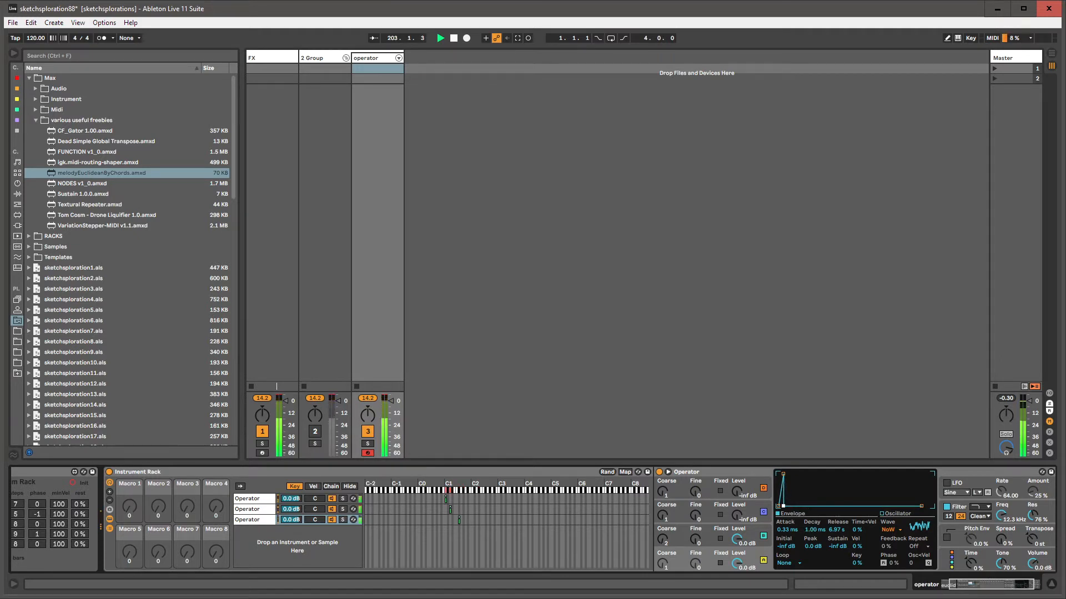
# - Turn the third chain's oscillator B level down to -inf dB and return to oscillator A's settings
pyautogui.click(763, 536)
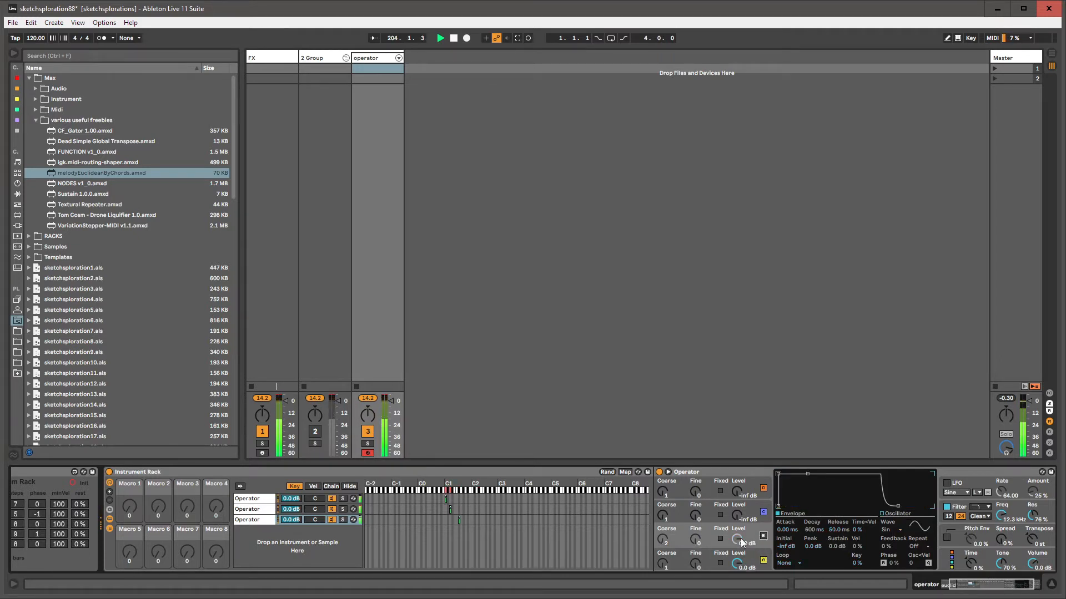
pyautogui.moveTo(737, 540); pyautogui.dragTo(737, 583)
pyautogui.click(758, 553)
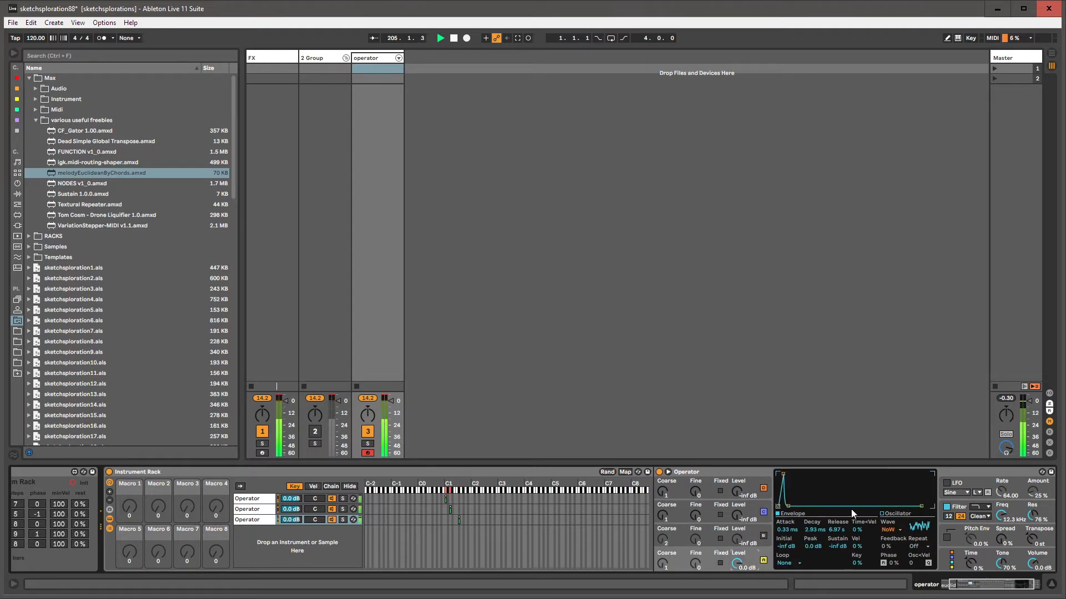
# - Duplicate the third Operator chain and move the copy's key zone to G#1
pyautogui.moveTo(974, 590); pyautogui.dragTo(954, 588)
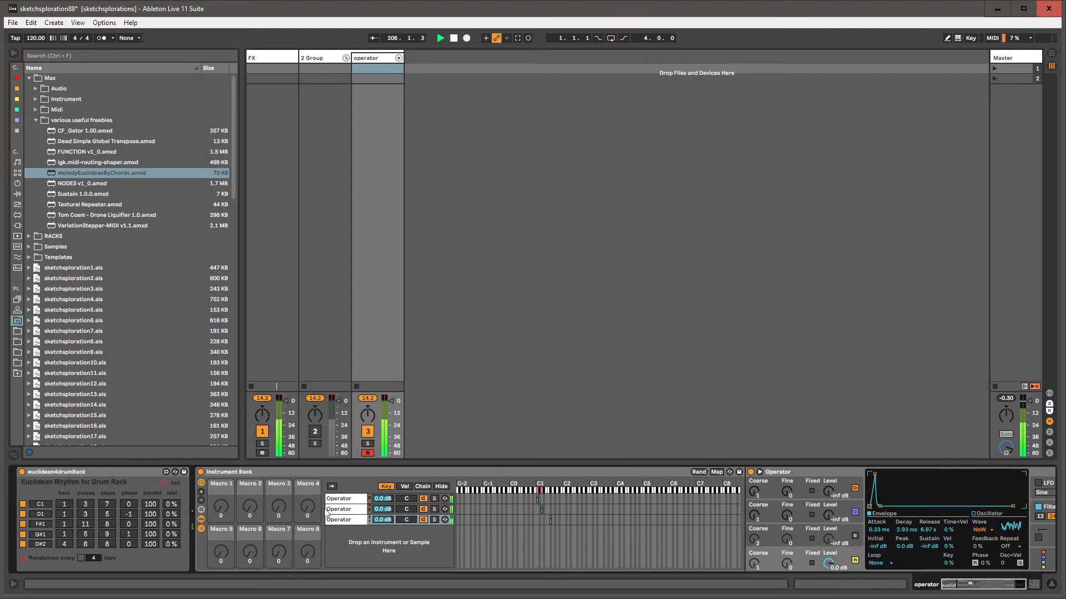
pyautogui.click(345, 521)
pyautogui.hotkey('ctrl', 'd')
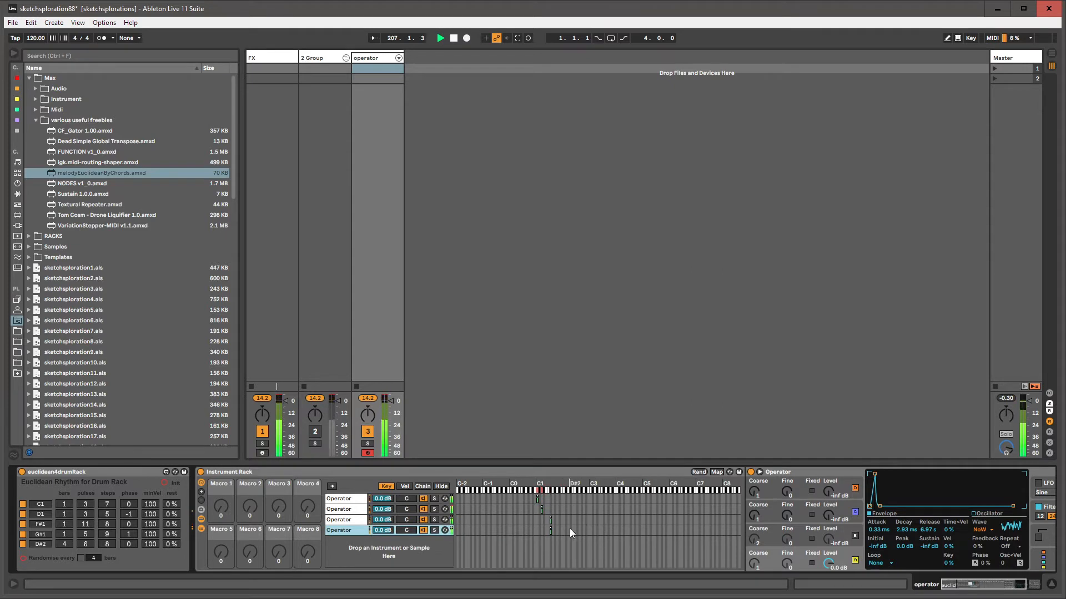
pyautogui.moveTo(551, 530); pyautogui.dragTo(554, 530)
# - Set the fourth chain's filter frequency to about 708 Hz and its resonance to 71%
pyautogui.moveTo(960, 587); pyautogui.dragTo(975, 585)
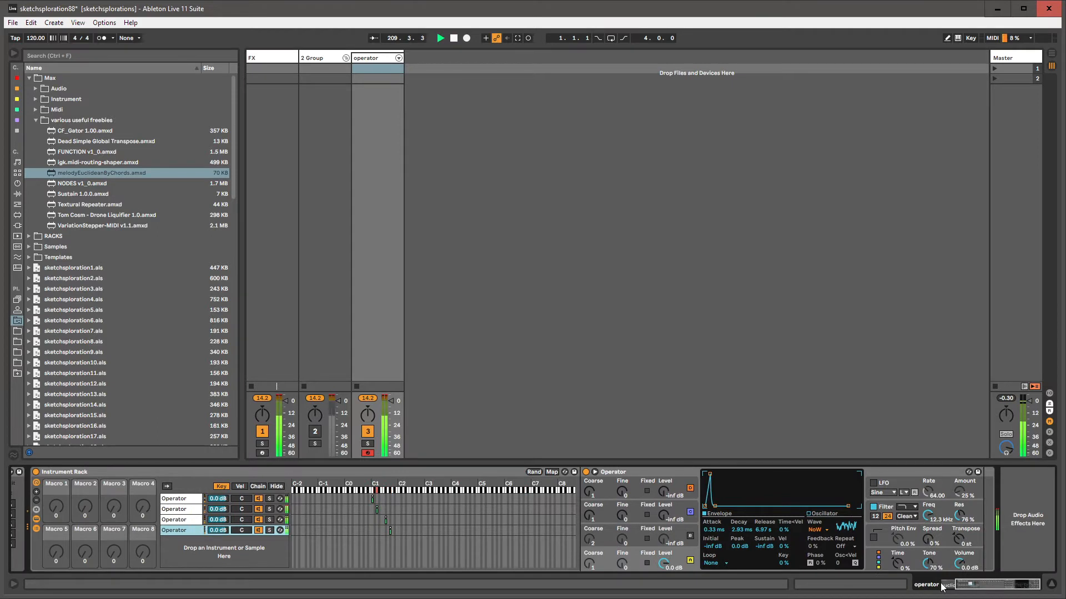
pyautogui.click(634, 549)
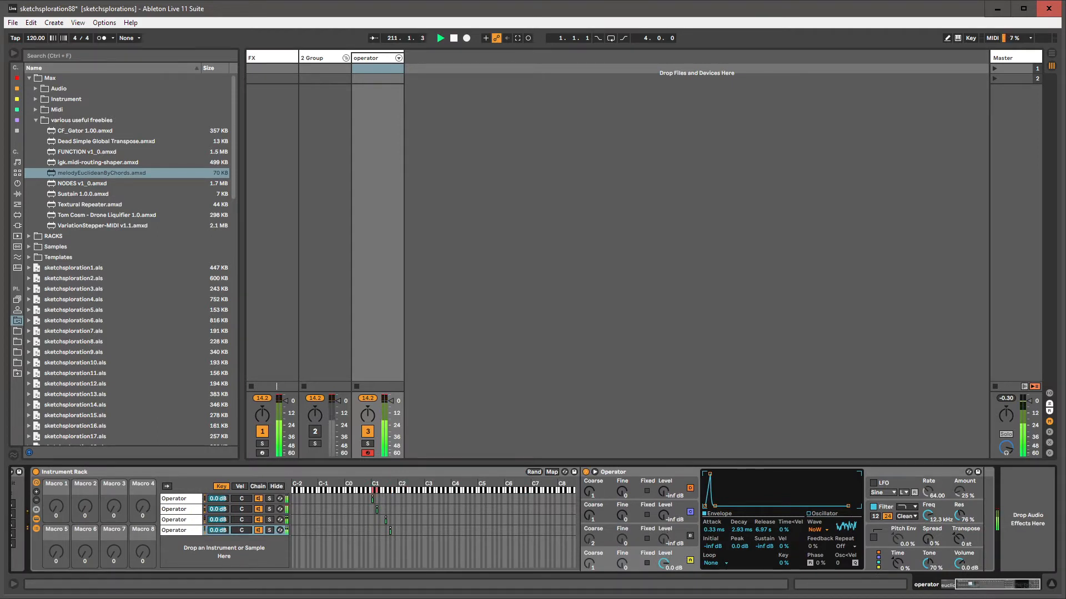
pyautogui.click(663, 539)
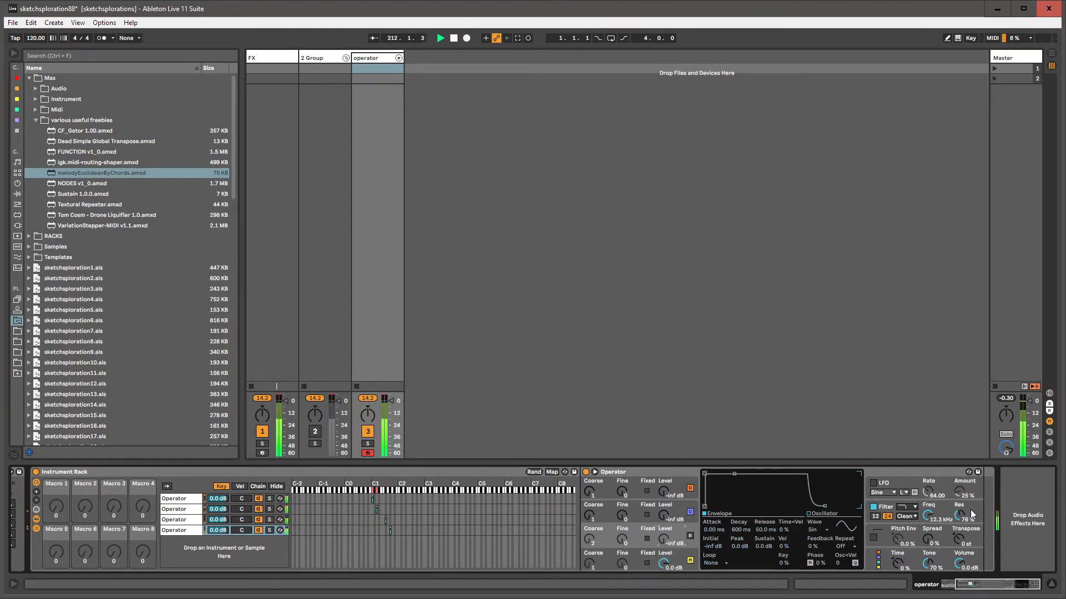
pyautogui.moveTo(958, 516); pyautogui.dragTo(927, 547)
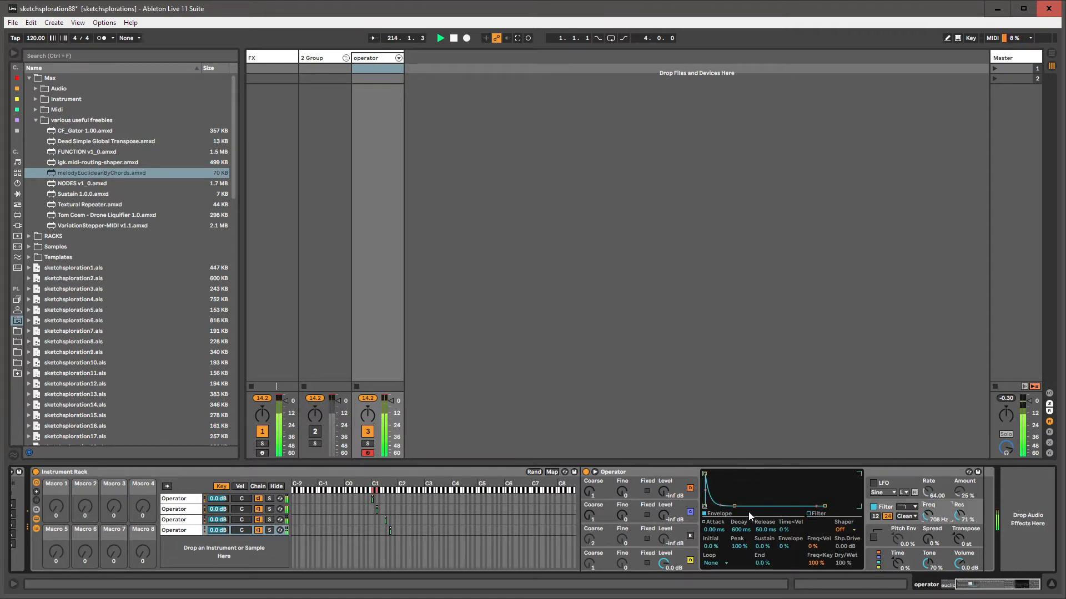
# - Shape the fourth chain's oscillator A envelope with 10.9 ms decay, -18 dB sustain and 1.87 s release
pyautogui.click(693, 551)
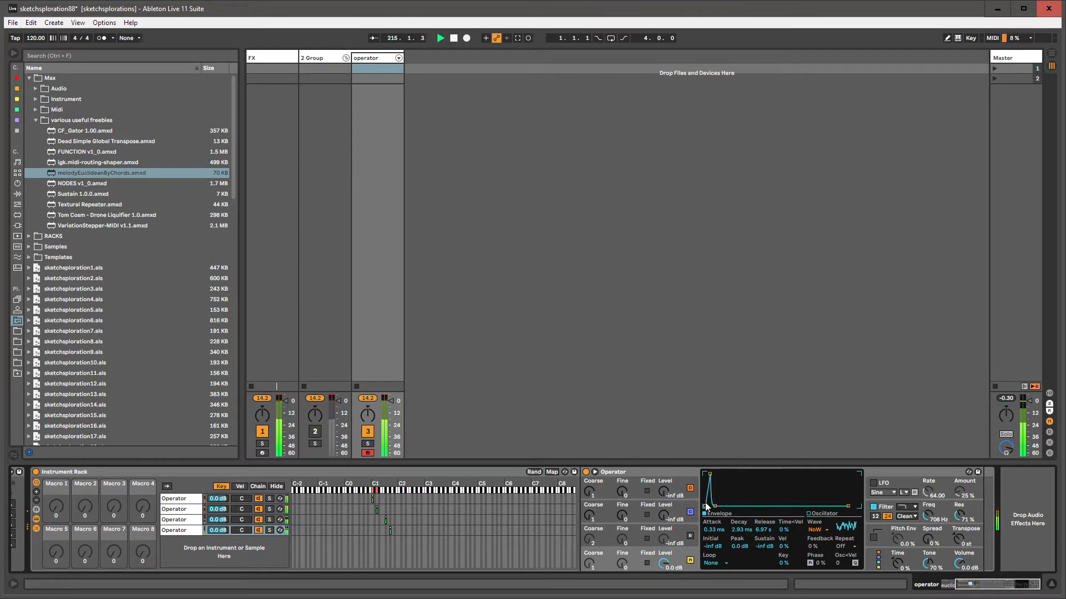
pyautogui.moveTo(712, 506)
pyautogui.mouseDown()
pyautogui.moveTo(729, 498)
pyautogui.moveTo(720, 488)
pyautogui.mouseUp()
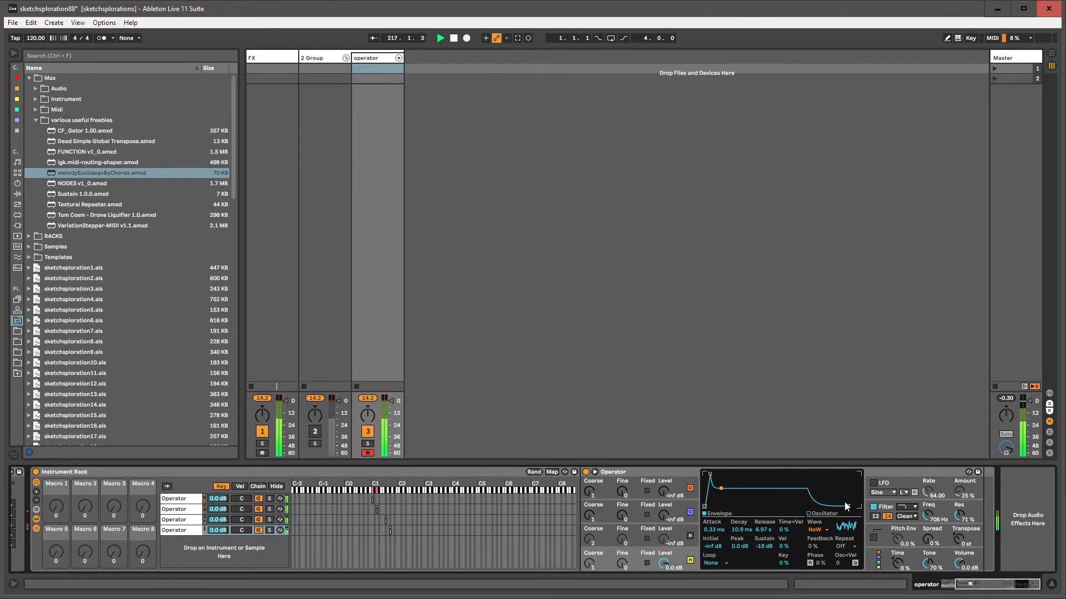
pyautogui.moveTo(846, 506); pyautogui.dragTo(842, 505)
# - Insert a Note Length MIDI effect between the Euclidean sequencer and the Instrument Rack and set its length to 100 ms
pyautogui.moveTo(979, 584); pyautogui.dragTo(936, 586)
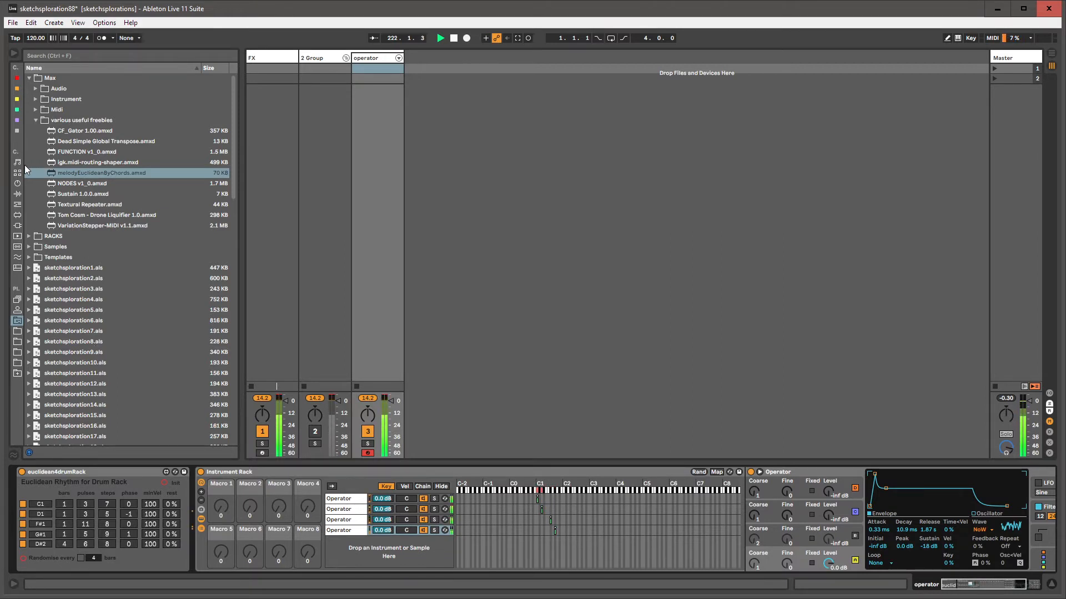
pyautogui.click(18, 204)
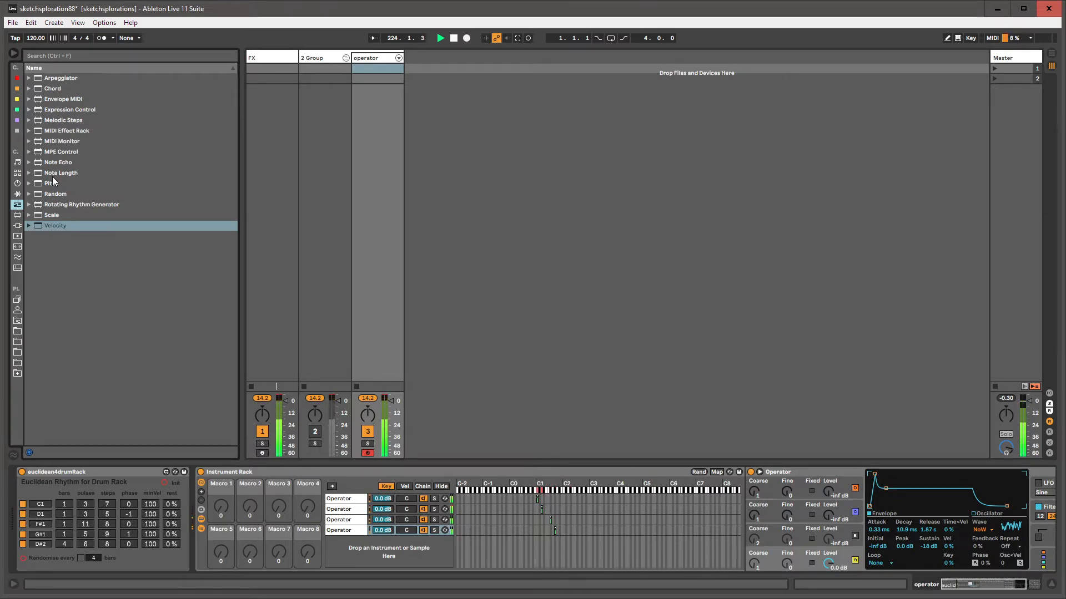
pyautogui.moveTo(57, 176); pyautogui.dragTo(215, 552)
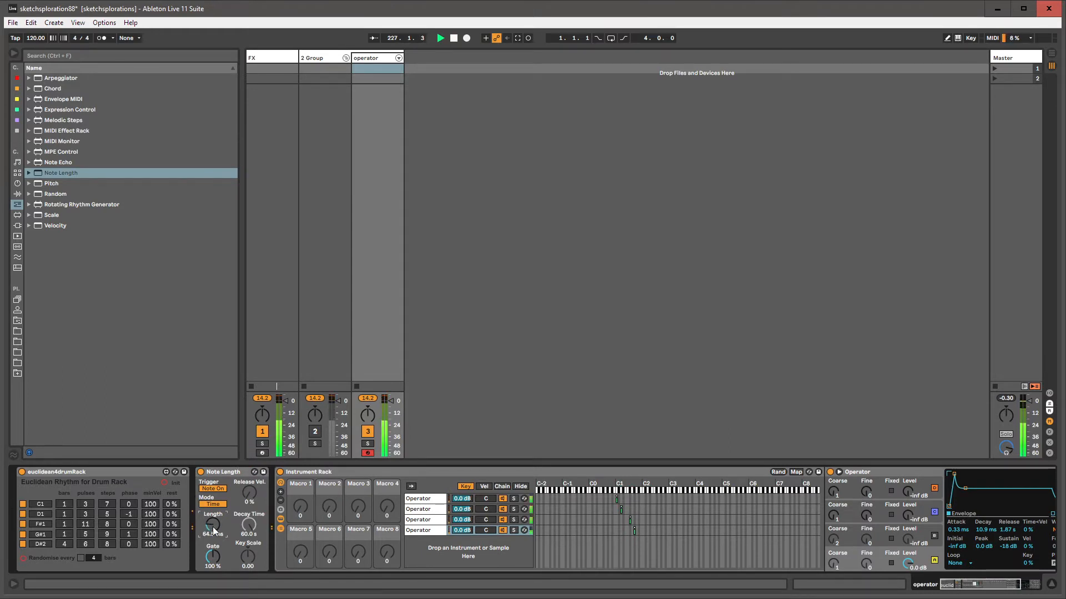
pyautogui.click(433, 532)
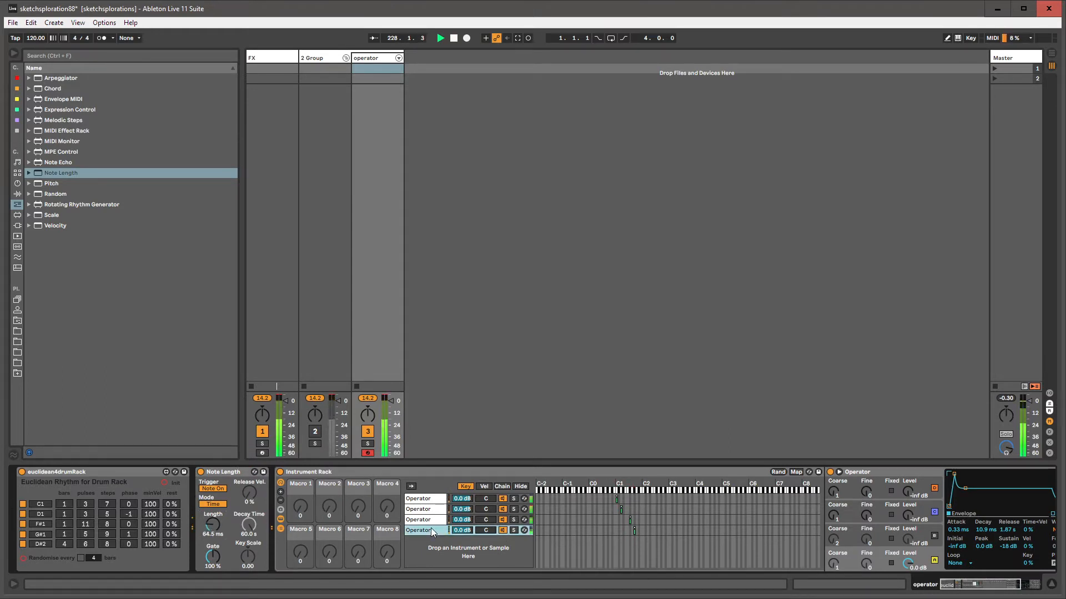
pyautogui.moveTo(222, 535); pyautogui.dragTo(223, 533)
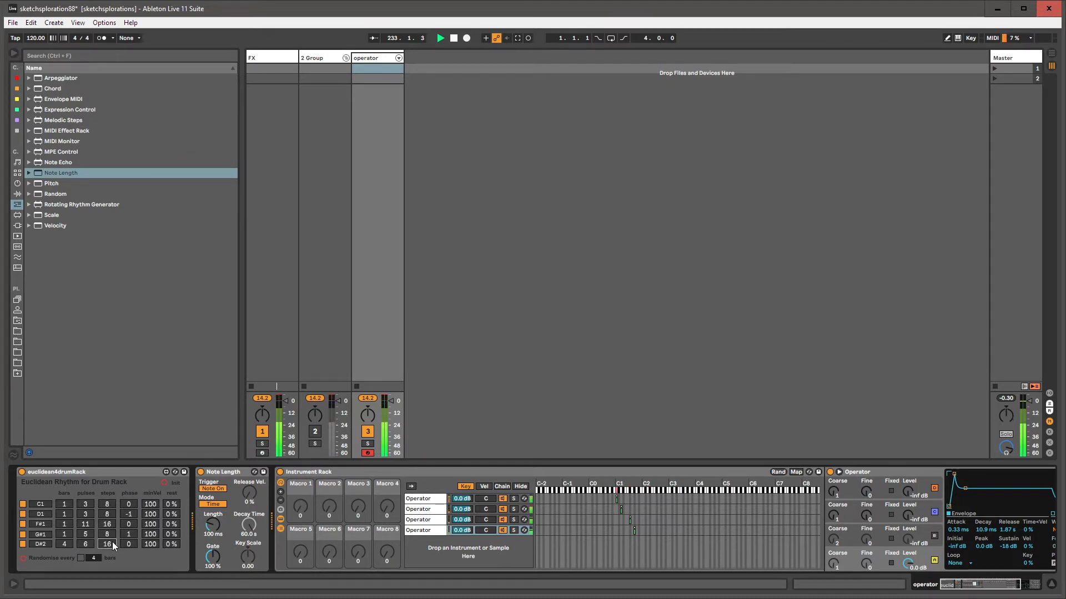
# - Set the Euclidean sequencer's steps to 9 for C1 and G#1 and to 15 for F#1 and D#2
pyautogui.click(107, 504)
pyautogui.moveTo(111, 525); pyautogui.dragTo(112, 528)
pyautogui.click(109, 533)
pyautogui.moveTo(109, 543); pyautogui.dragTo(121, 549)
# - Raise the fourth chain's filter frequency, set resonance to 112%, and give the filter envelope 3.40 s decay and 1.00 ms release
pyautogui.moveTo(956, 581); pyautogui.dragTo(963, 583)
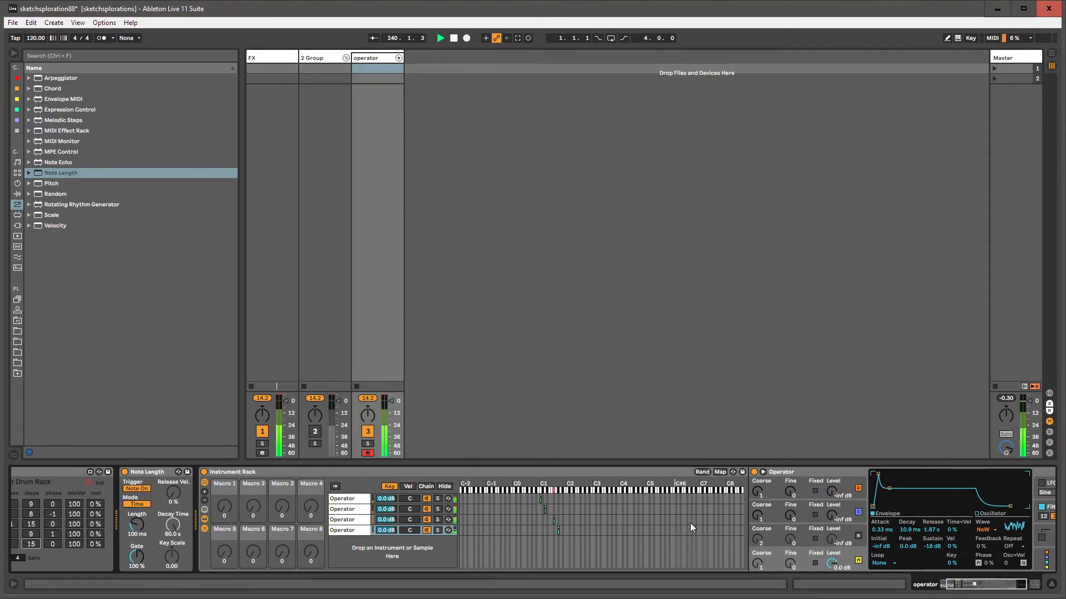
pyautogui.moveTo(966, 583); pyautogui.dragTo(979, 584)
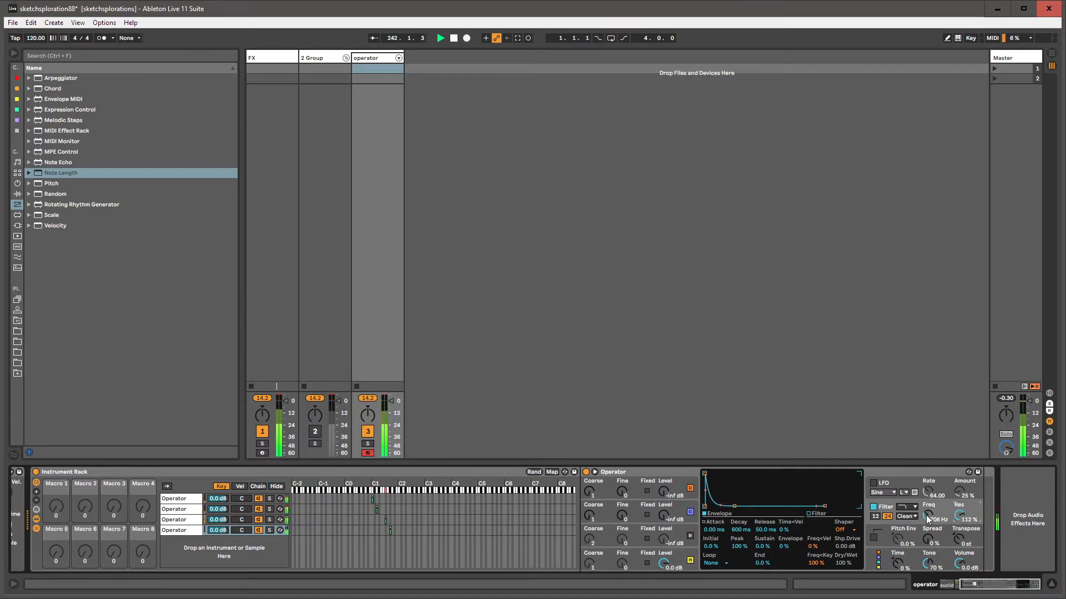
pyautogui.moveTo(926, 518)
pyautogui.mouseDown()
pyautogui.moveTo(927, 491)
pyautogui.moveTo(928, 528)
pyautogui.mouseUp()
pyautogui.moveTo(734, 507)
pyautogui.mouseDown()
pyautogui.moveTo(714, 506)
pyautogui.moveTo(743, 506)
pyautogui.mouseUp()
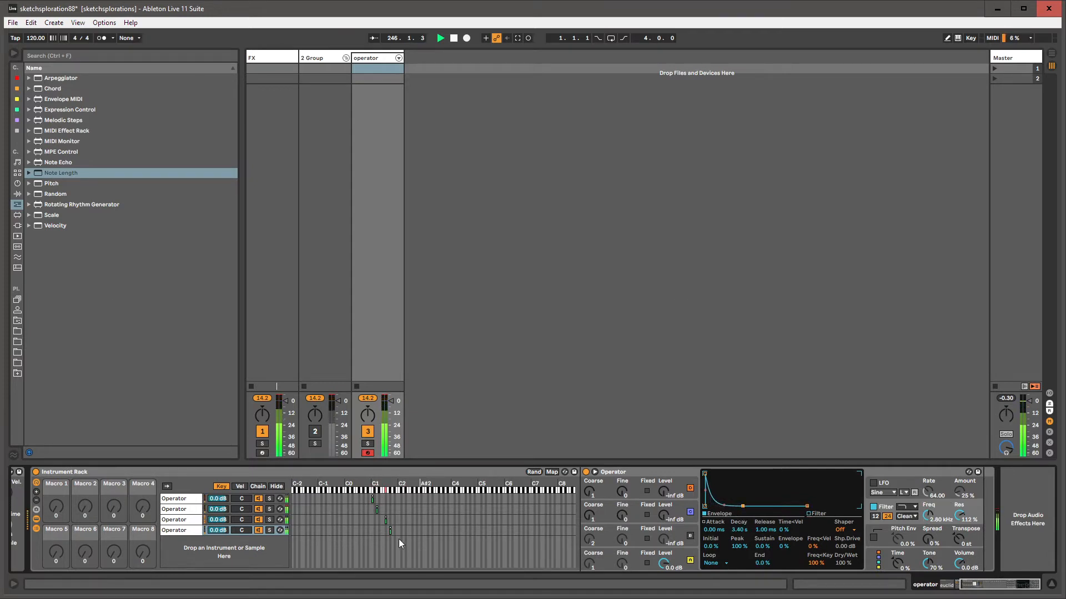
# - In the fourth chain, set oscillator A's sustain to -29 dB and decay to 13.9 ms, shorten its release, and tune the filter to 2.95 kHz
pyautogui.click(256, 535)
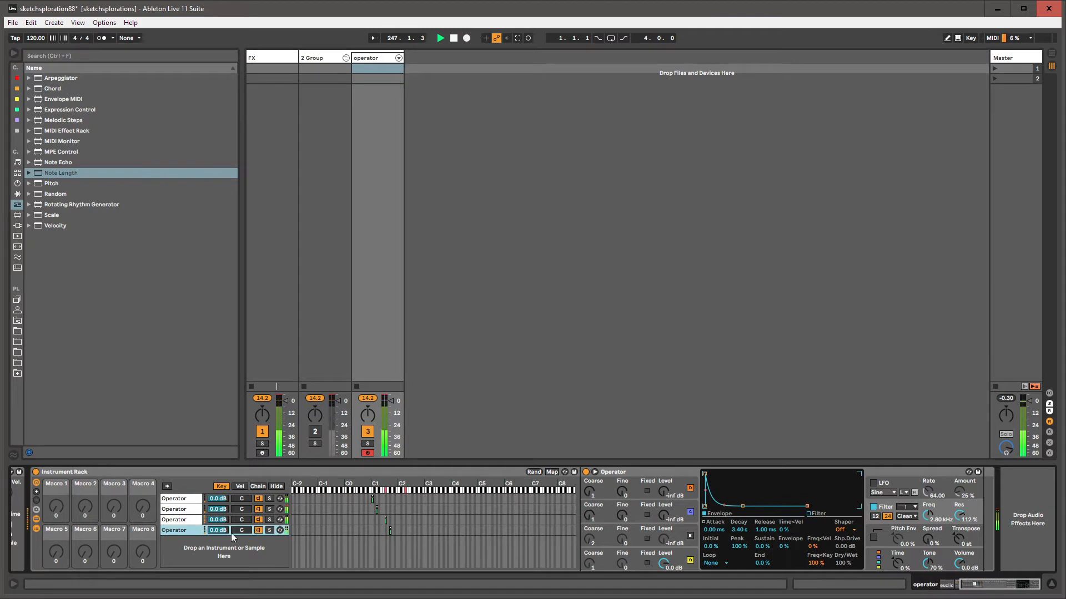
pyautogui.click(683, 553)
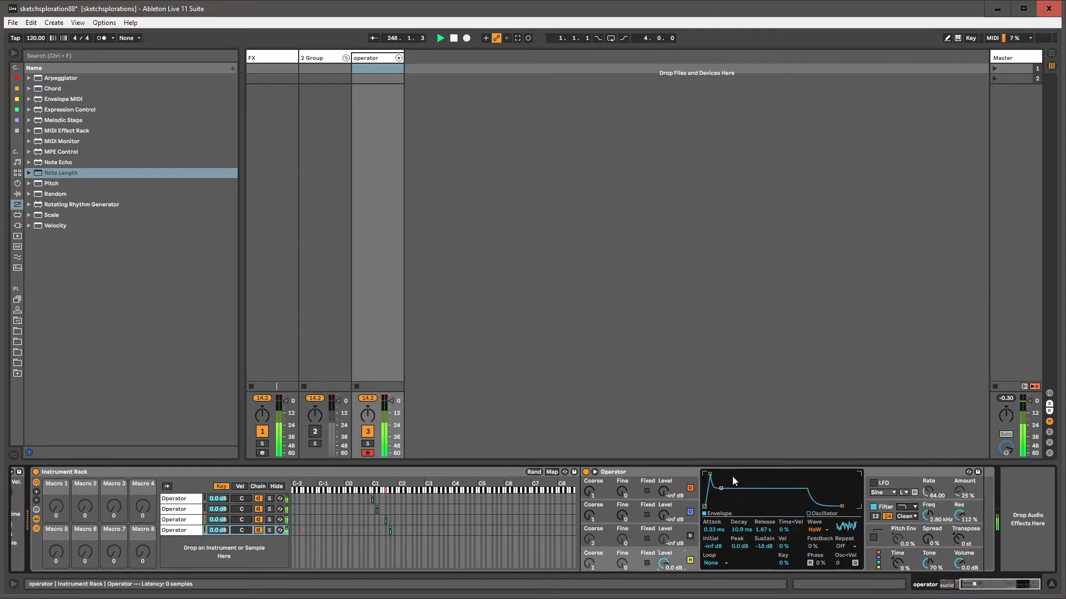
pyautogui.moveTo(722, 499); pyautogui.dragTo(721, 496)
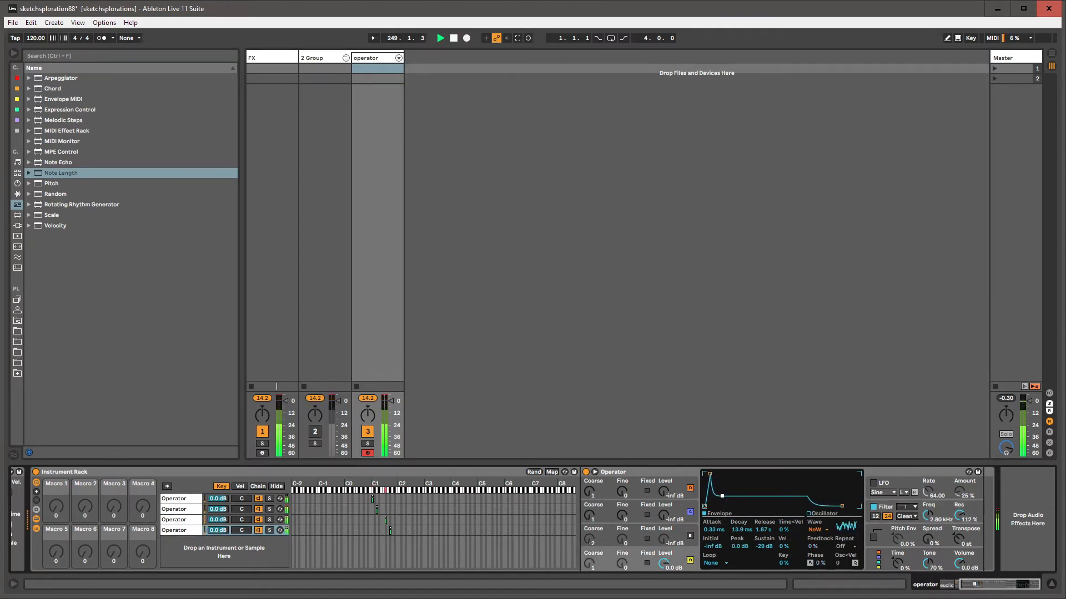
pyautogui.moveTo(842, 506); pyautogui.dragTo(825, 506)
pyautogui.moveTo(928, 517); pyautogui.dragTo(928, 494)
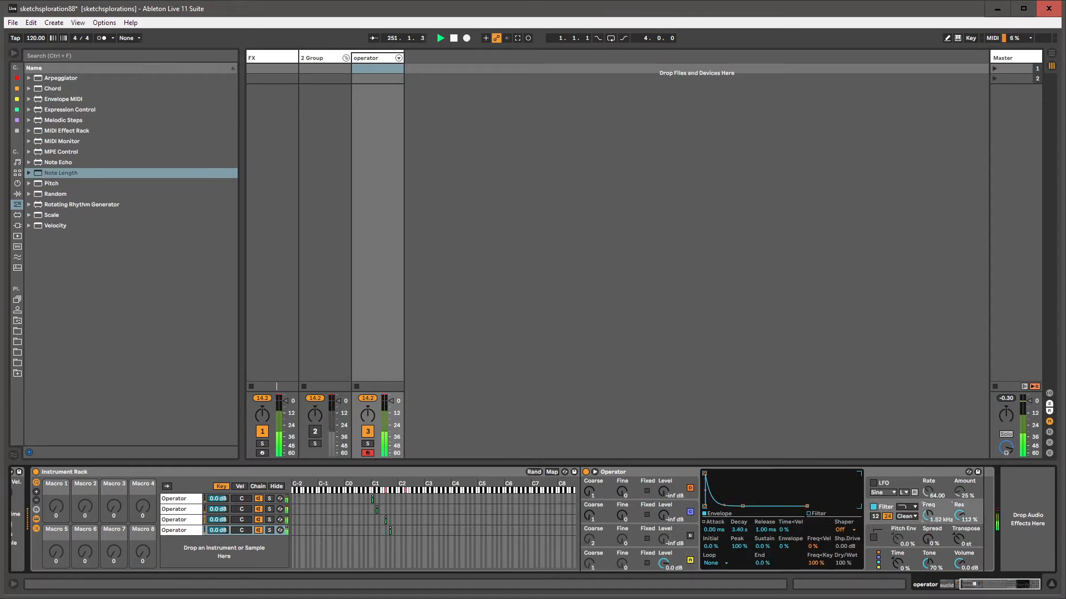
pyautogui.moveTo(928, 533); pyautogui.dragTo(928, 500)
# - Duplicate the fourth Operator chain and move the copy's key zone to D#2
pyautogui.click(176, 531)
pyautogui.hotkey('ctrl', 'd')
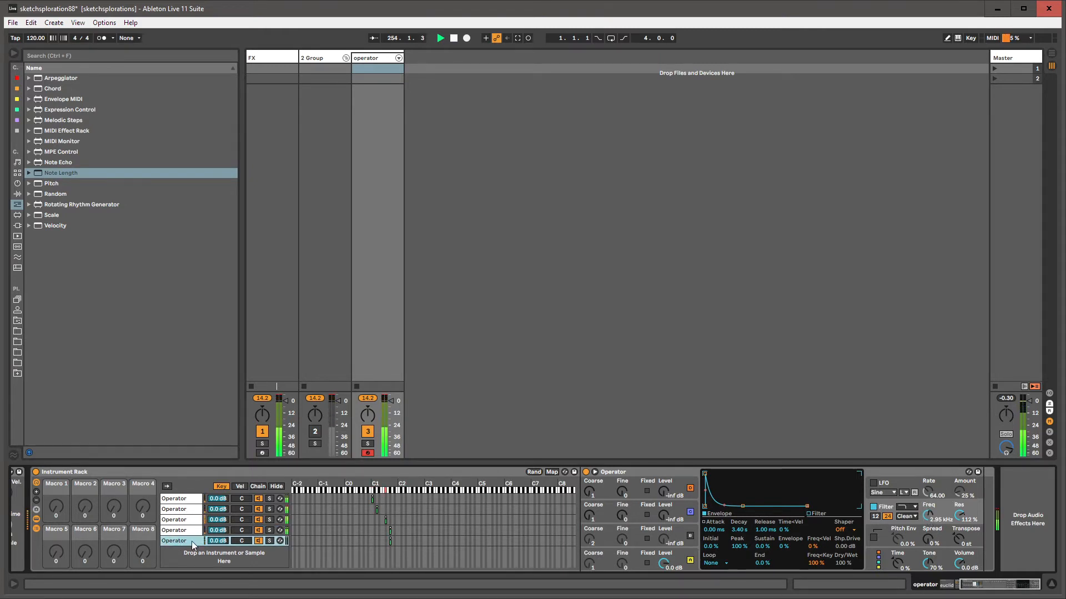
pyautogui.moveTo(390, 541); pyautogui.dragTo(405, 542)
# - Set the fifth chain's filter key tracking to 0% and its filter to 1.28 kHz with 91% resonance
pyautogui.click(683, 482)
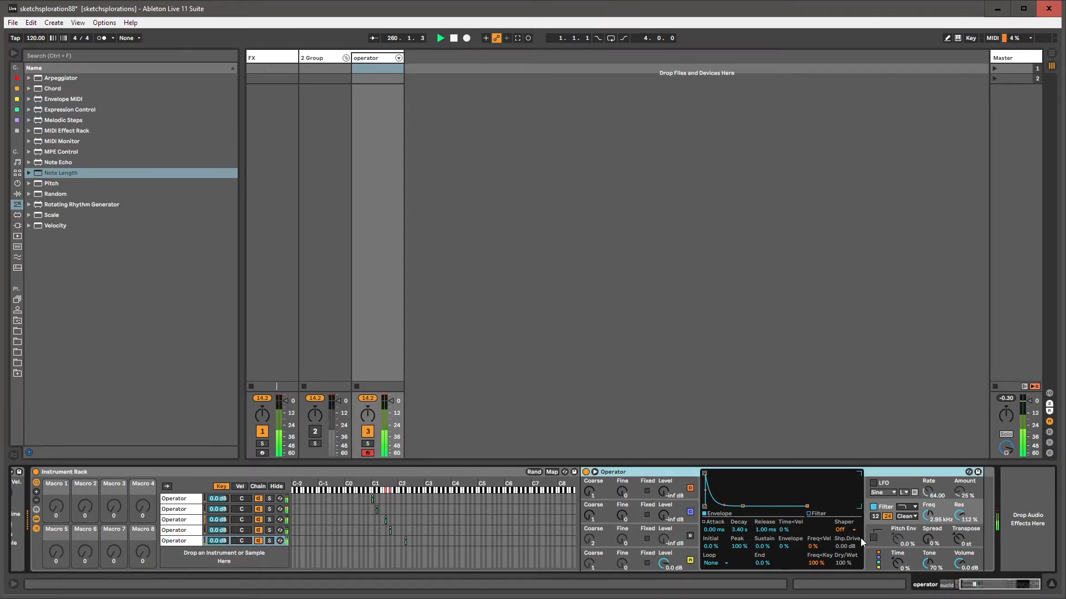
pyautogui.click(868, 560)
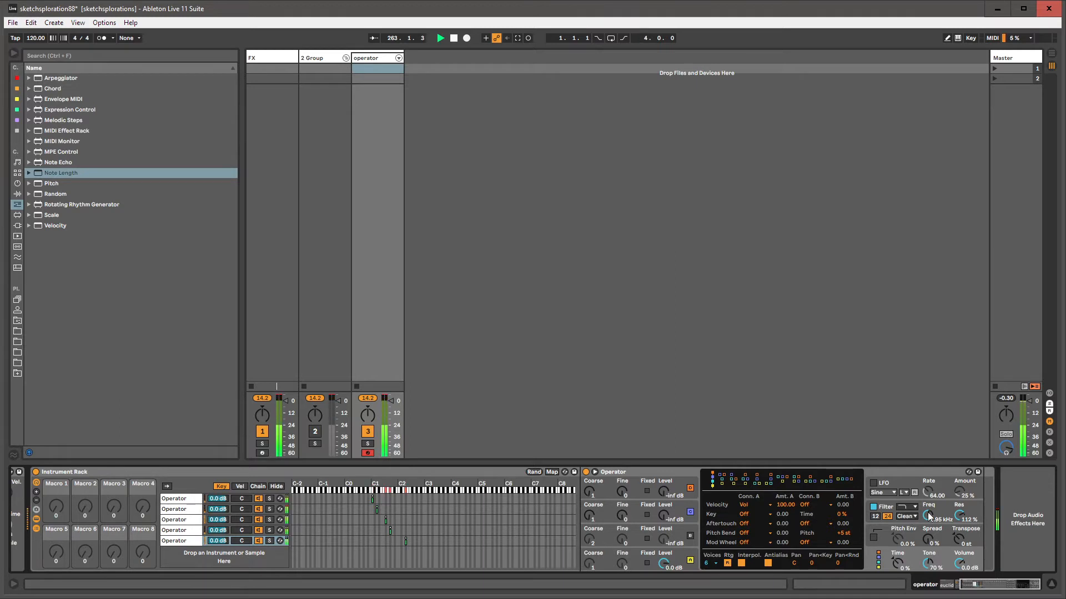
pyautogui.moveTo(930, 515); pyautogui.dragTo(919, 521)
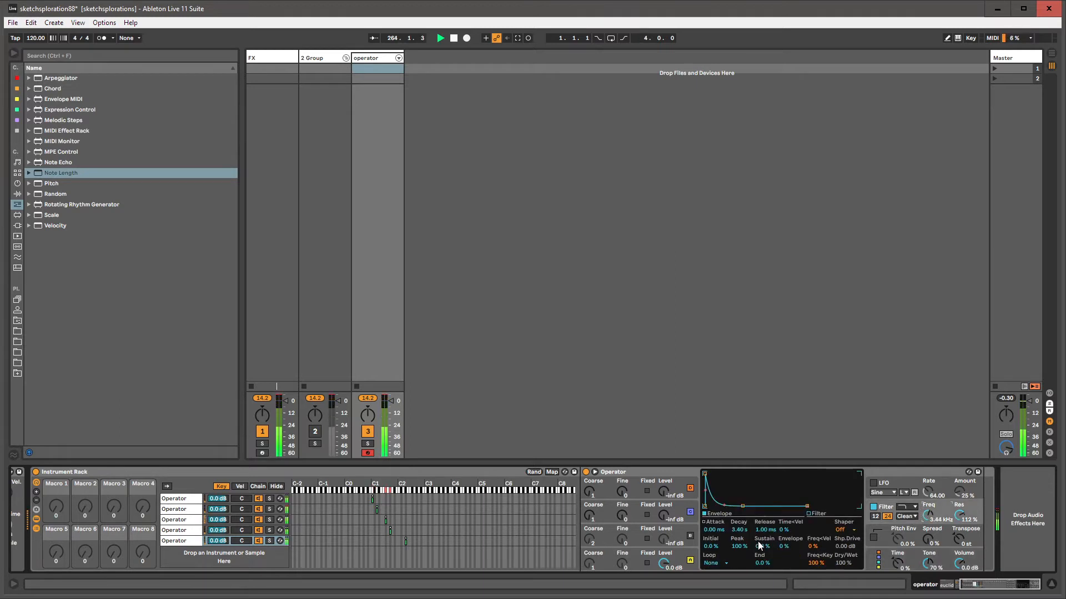
pyautogui.doubleClick(815, 564)
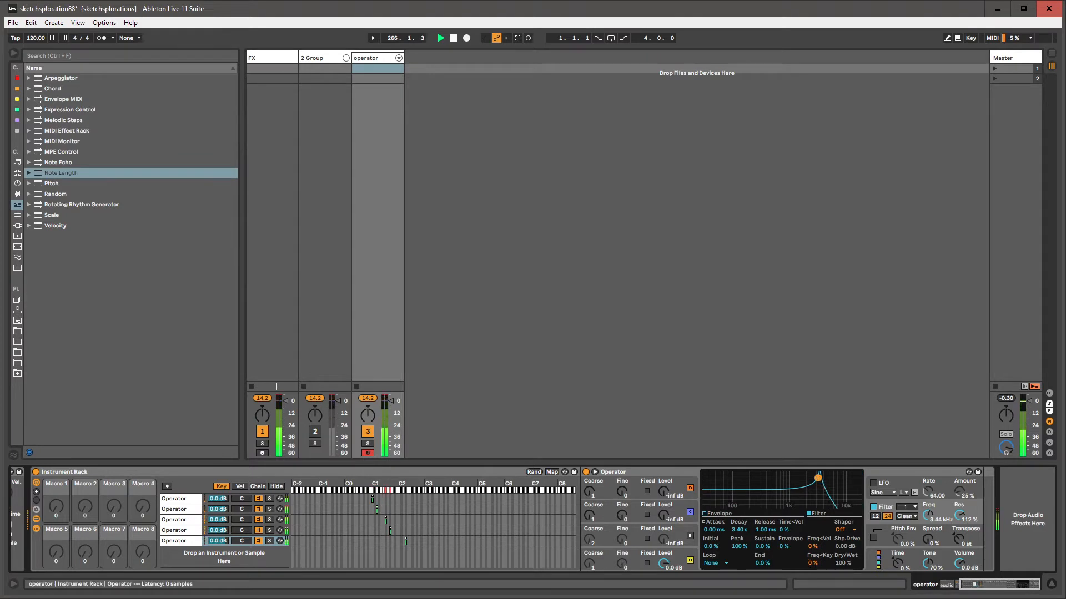
pyautogui.moveTo(818, 478); pyautogui.dragTo(794, 483)
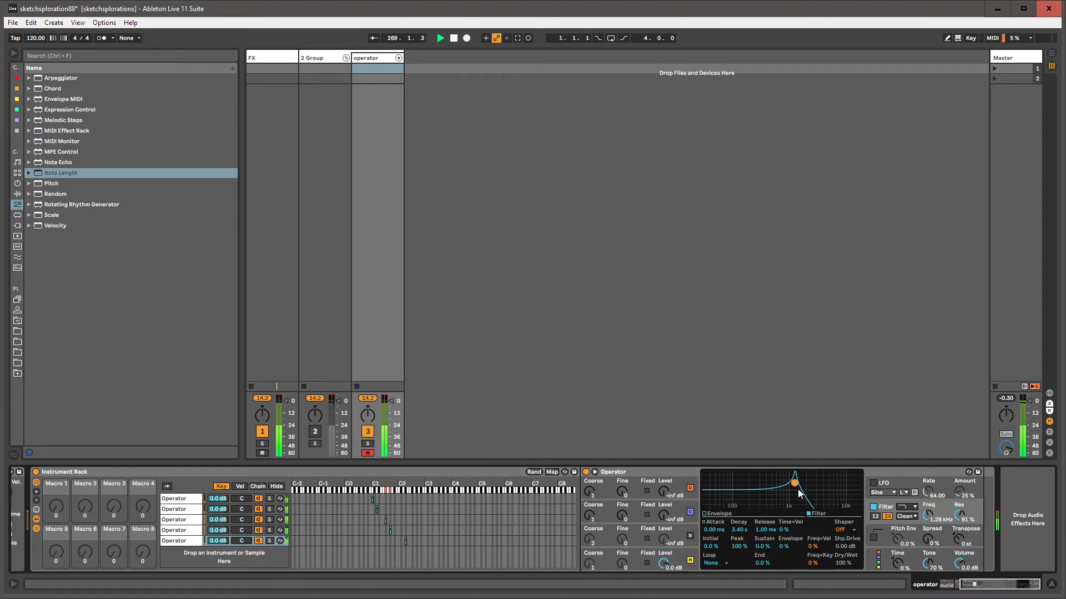
# - Raise the sustain of oscillator A's envelope in the first Operator chain to -11 dB
pyautogui.click(258, 502)
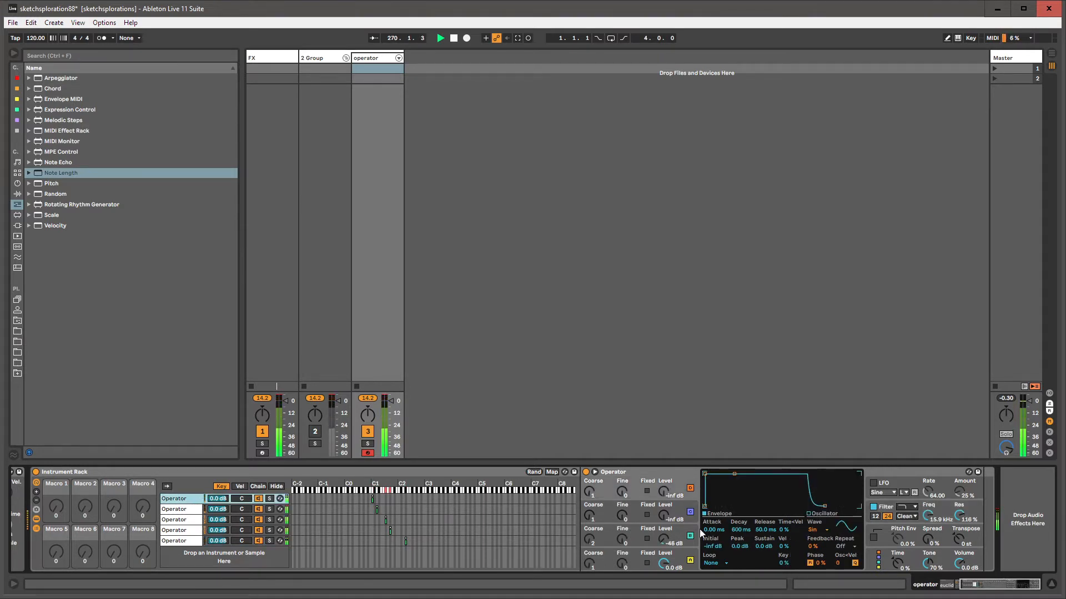
pyautogui.click(690, 561)
pyautogui.moveTo(725, 507); pyautogui.dragTo(720, 483)
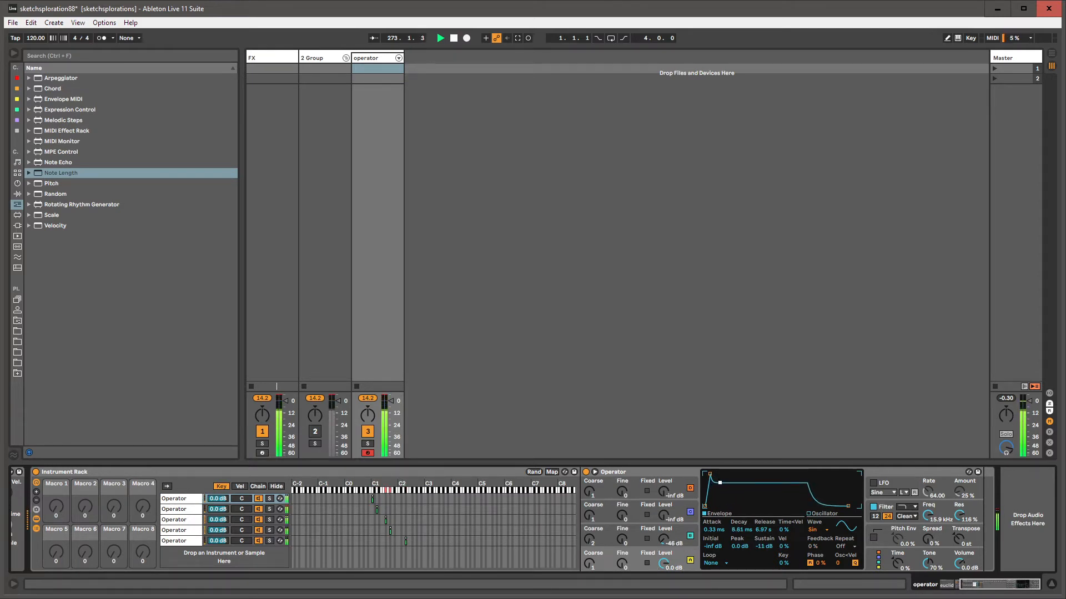
# - Enable the first chain's pitch envelope and set its amount to 81%
pyautogui.click(874, 537)
pyautogui.moveTo(898, 539); pyautogui.dragTo(897, 536)
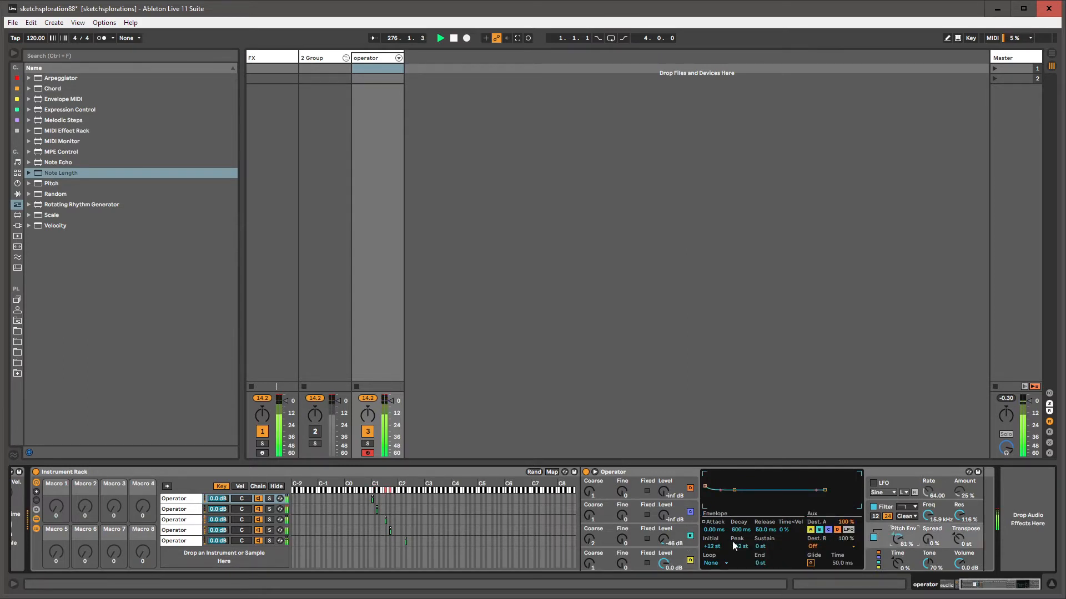
# - Raise oscillator C's level to 0 dB in the first chain and shape its envelope with 7.64 ms decay and -44 dB sustain
pyautogui.click(673, 542)
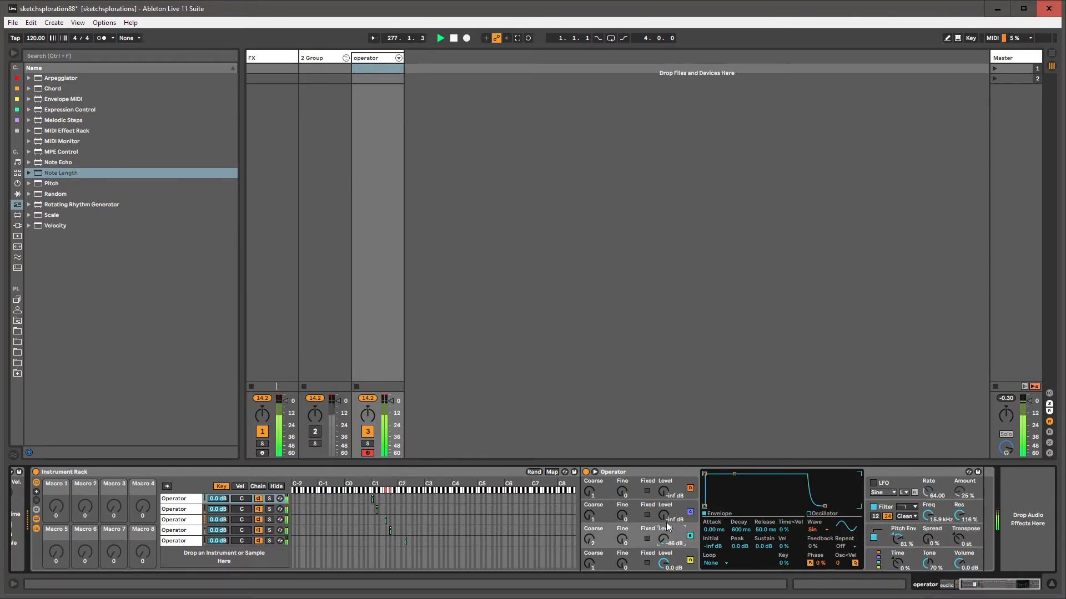
pyautogui.moveTo(666, 515); pyautogui.dragTo(673, 510)
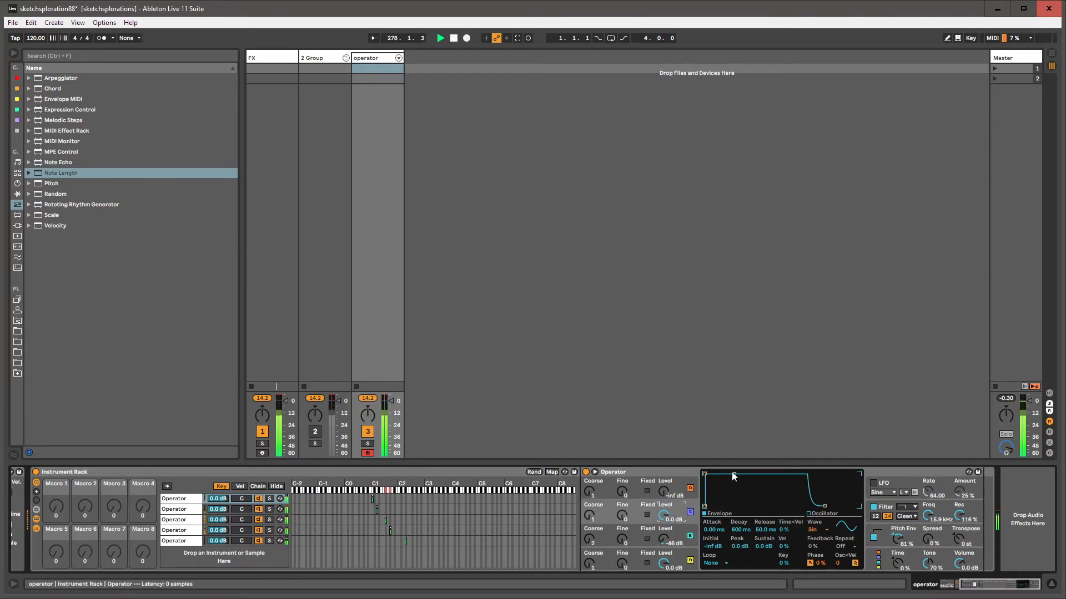
pyautogui.moveTo(734, 474); pyautogui.dragTo(714, 494)
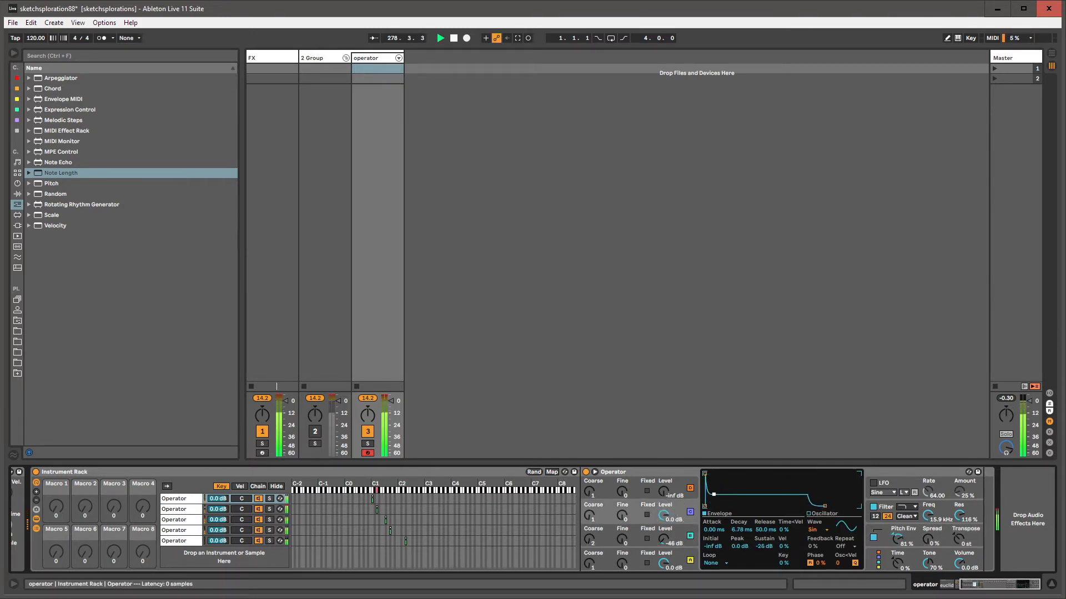
# - Change oscillator C's waveform in the first chain to white noise (NoW)
pyautogui.click(813, 531)
pyautogui.click(824, 598)
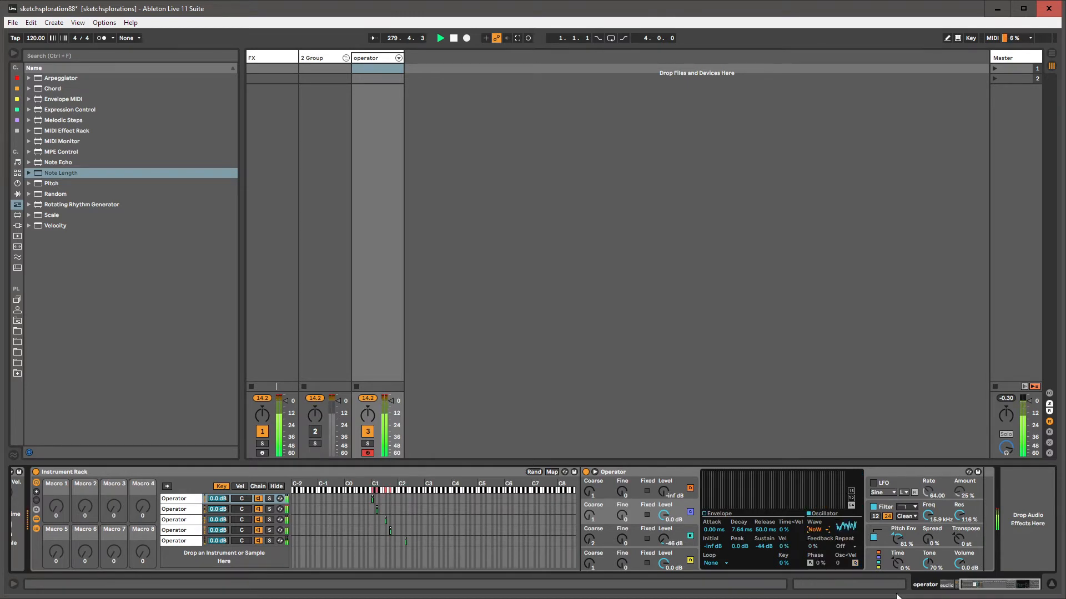
pyautogui.click(962, 522)
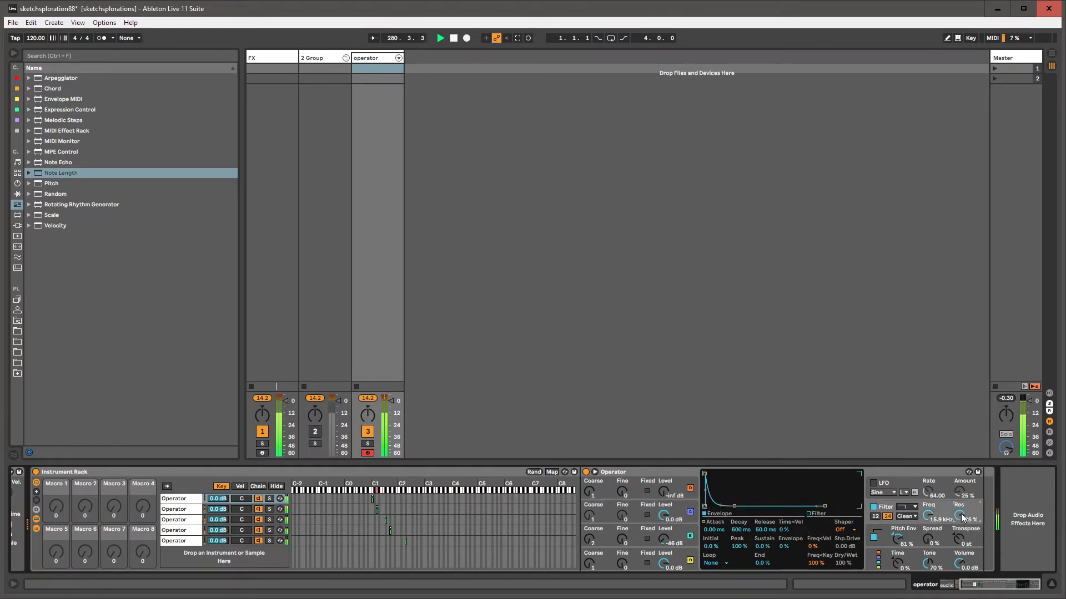
pyautogui.click(680, 518)
# - Search the browser for delay and load the Delay effect onto the track after the Instrument Rack
pyautogui.click(183, 509)
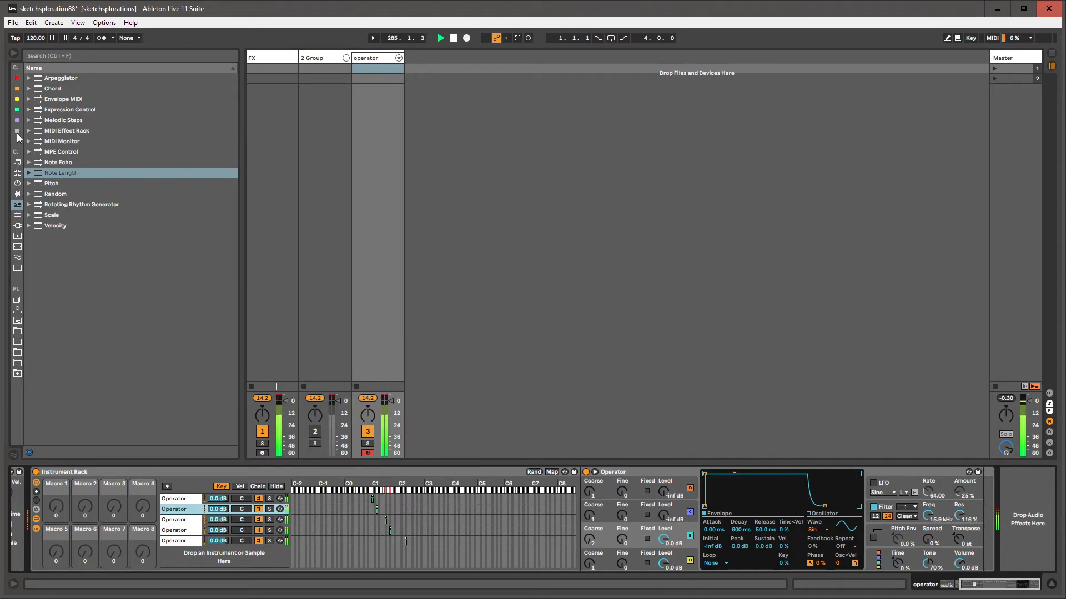
pyautogui.click(17, 132)
pyautogui.hotkey('ctrl', 'f')
pyautogui.write('delay')
pyautogui.press('Down')
pyautogui.press('Down')
pyautogui.press('Down')
pyautogui.press('Down')
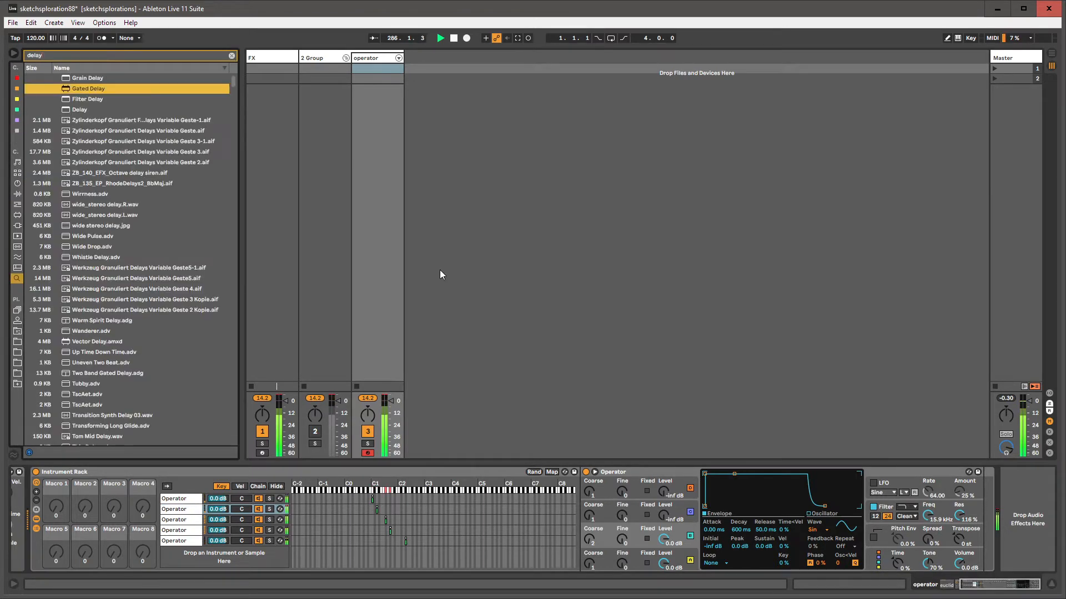
pyautogui.press('Return')
pyautogui.press('Escape')
# - Move the Delay inside the rack, directly after the second chain's Operator
pyautogui.moveTo(888, 476); pyautogui.dragTo(834, 493)
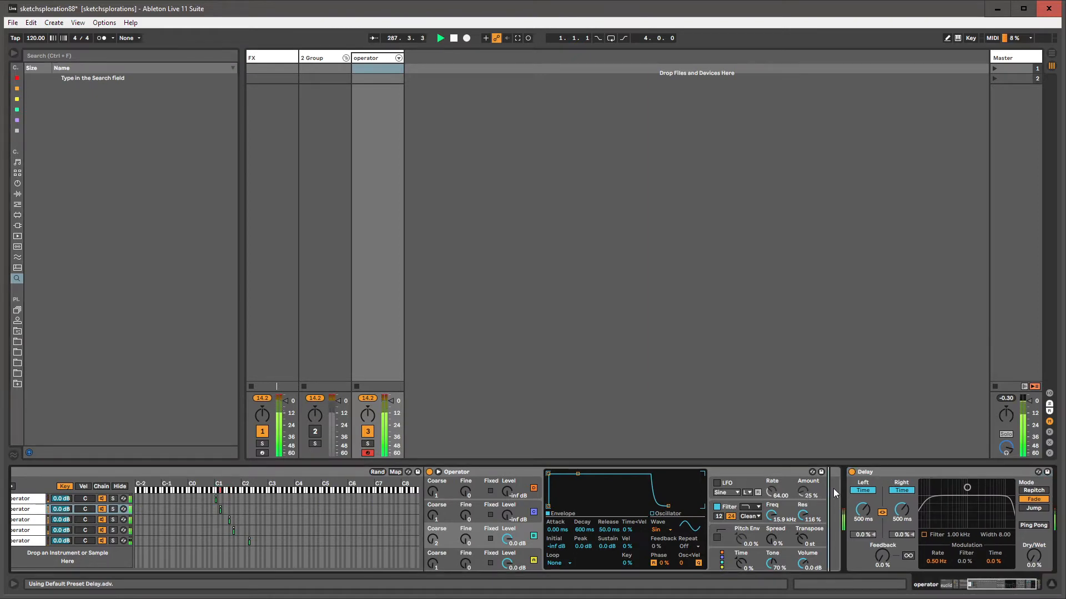
pyautogui.click(883, 477)
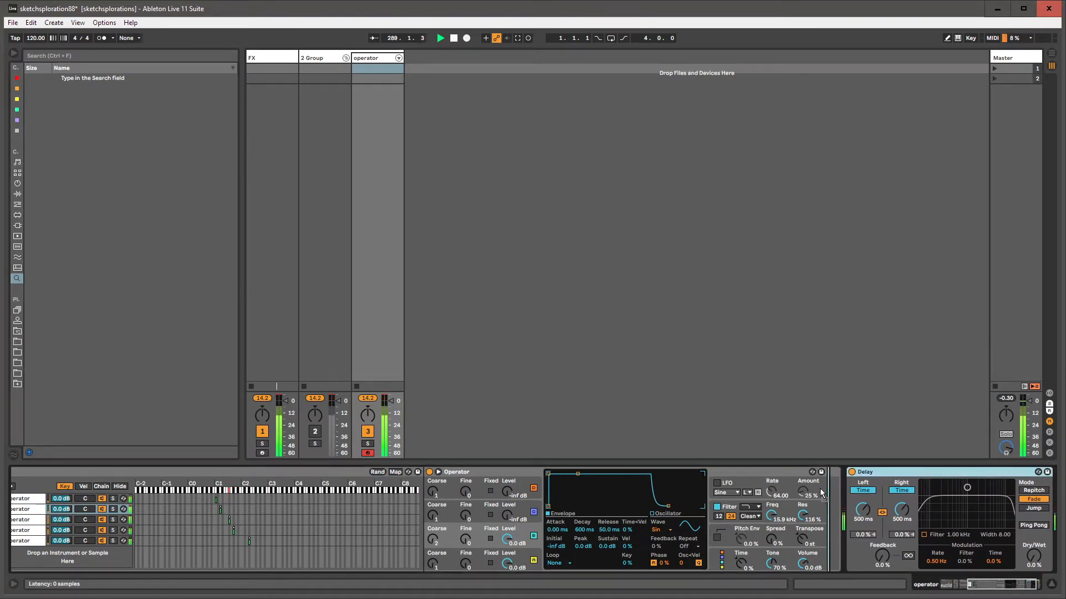
pyautogui.click(826, 493)
# - Set the Delay's feedback to 65%, dry/wet to 88% and linked delay time to 2.25 ms
pyautogui.moveTo(863, 555); pyautogui.dragTo(863, 533)
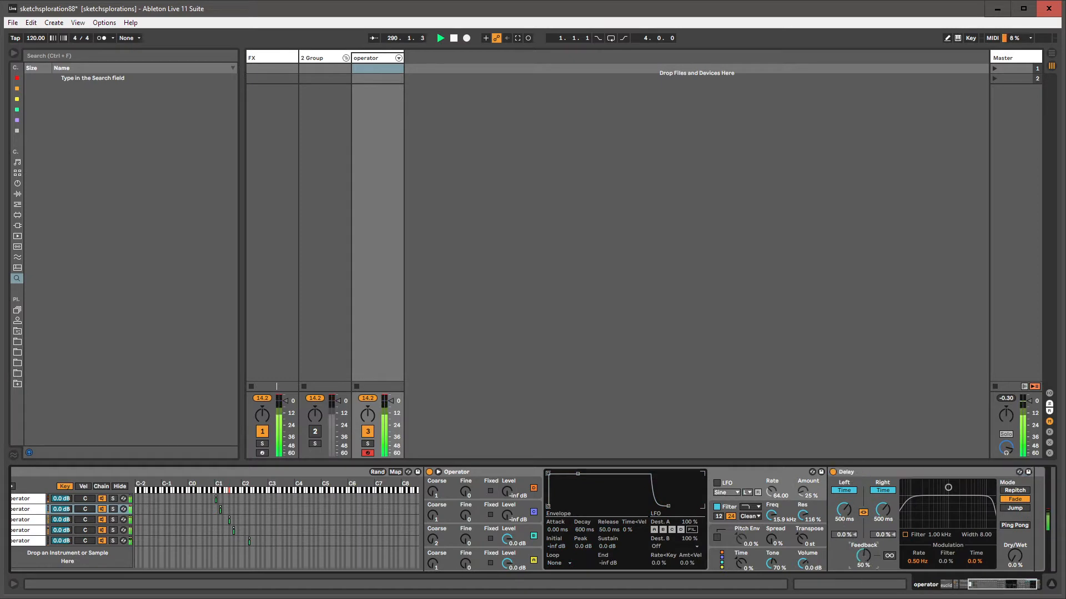
pyautogui.moveTo(1014, 556); pyautogui.dragTo(1014, 522)
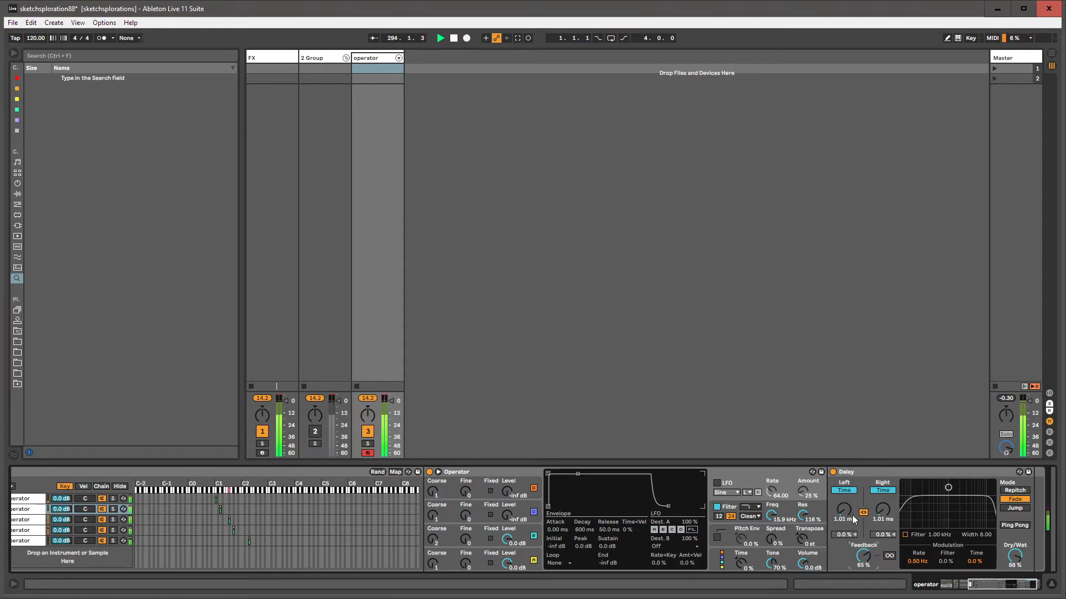
pyautogui.moveTo(844, 509)
pyautogui.mouseDown()
pyautogui.moveTo(843, 489)
pyautogui.moveTo(844, 502)
pyautogui.mouseUp()
# - Insert an LFO between the second chain's Operator and Delay, and map it to the Delay's left time
pyautogui.click(18, 131)
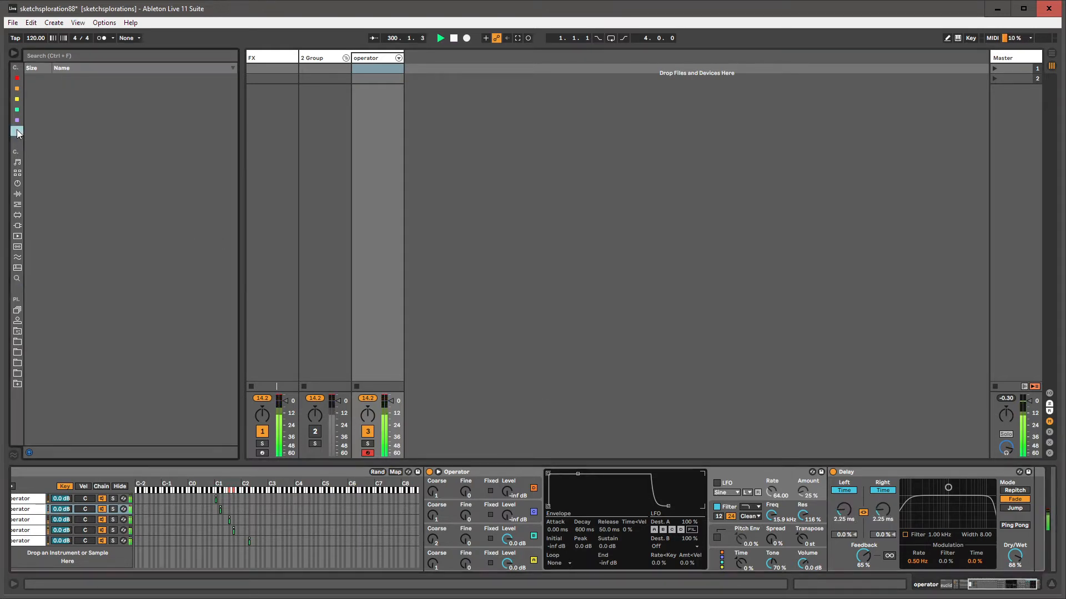
pyautogui.click(48, 248)
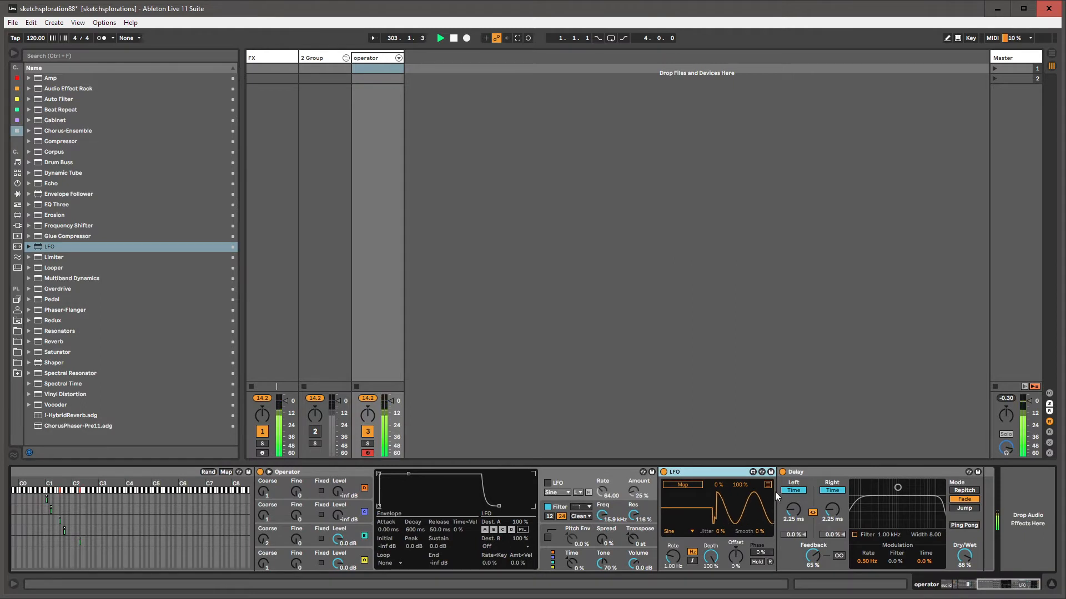
pyautogui.click(768, 485)
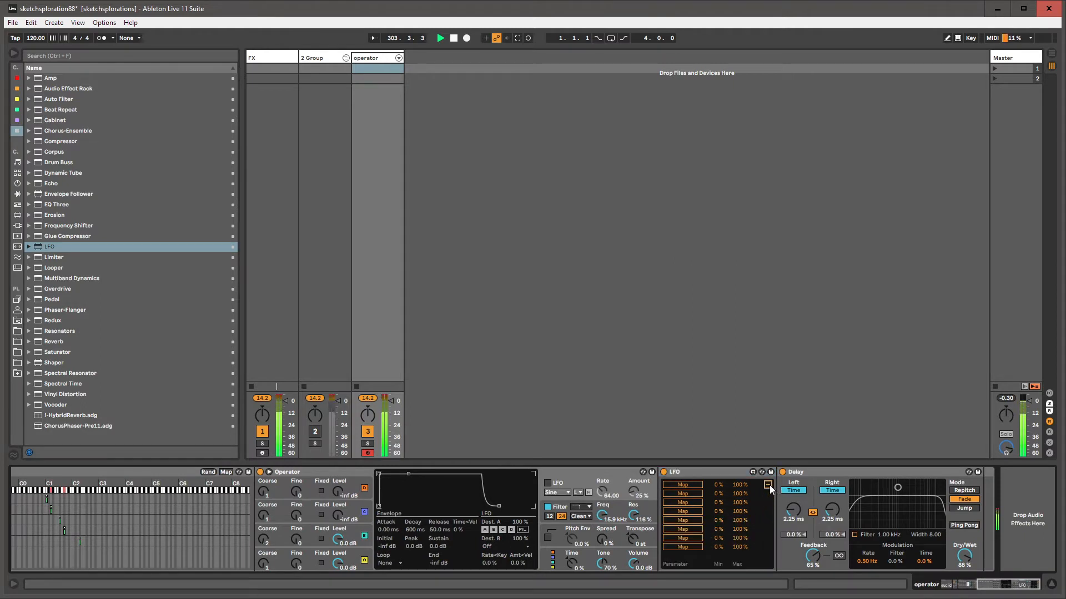
pyautogui.click(683, 485)
pyautogui.click(794, 509)
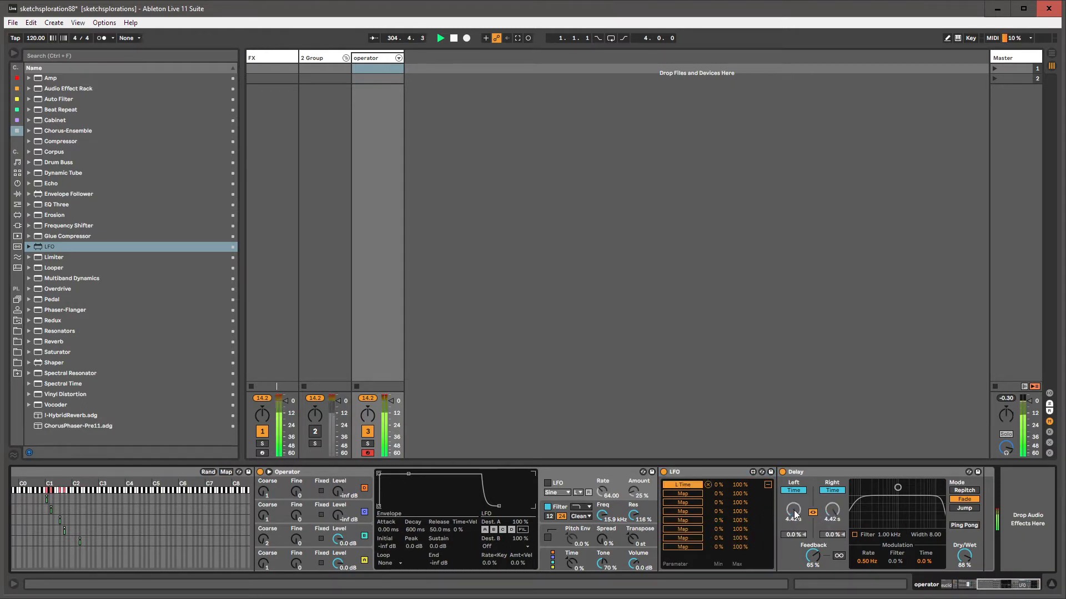
pyautogui.click(768, 485)
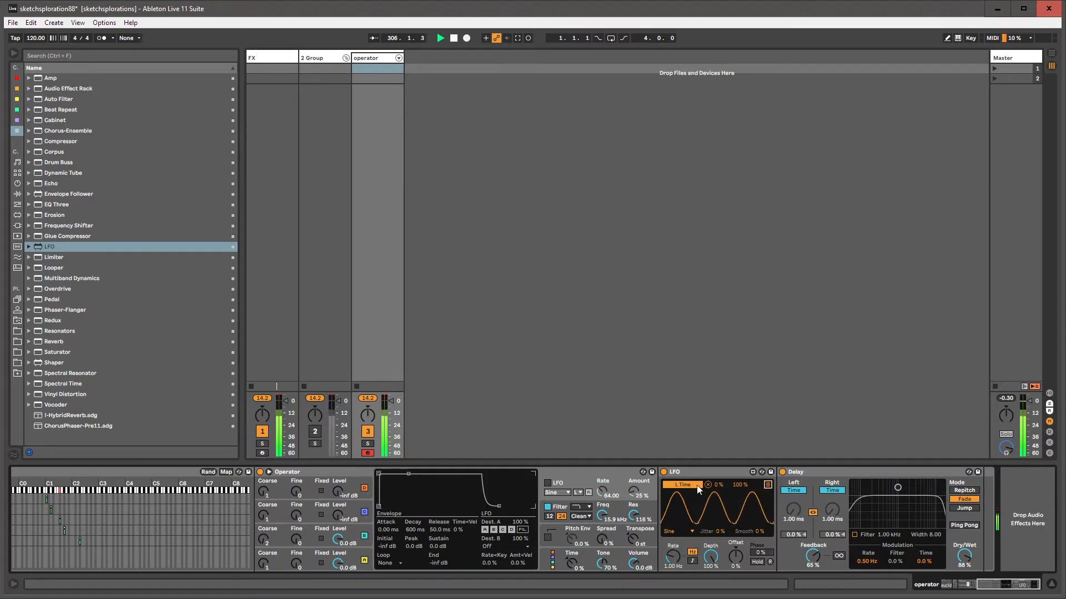
# - Switch the LFO to a random waveform at 1.29 Hz and limit its delay-time mapping to a 15–92% range
pyautogui.click(684, 532)
pyautogui.click(674, 576)
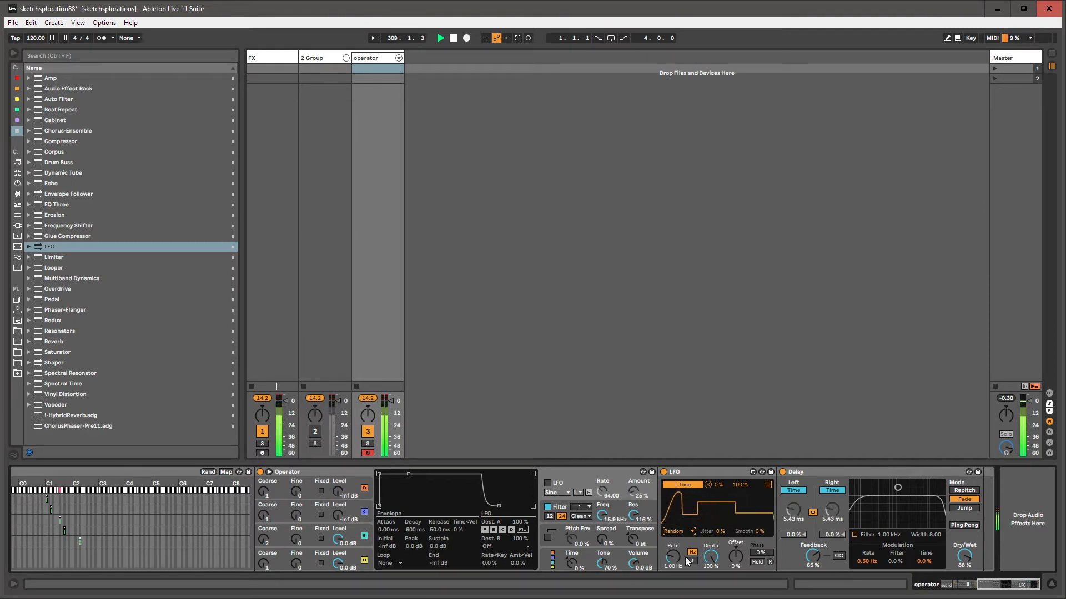
pyautogui.moveTo(673, 557)
pyautogui.mouseDown()
pyautogui.moveTo(672, 528)
pyautogui.moveTo(673, 555)
pyautogui.mouseUp()
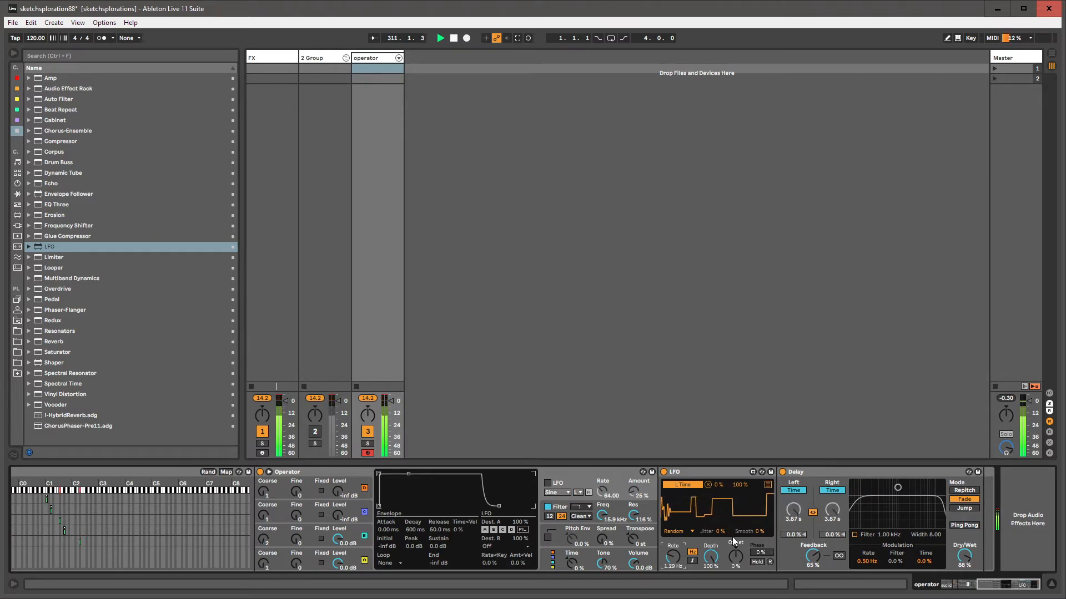
pyautogui.click(767, 484)
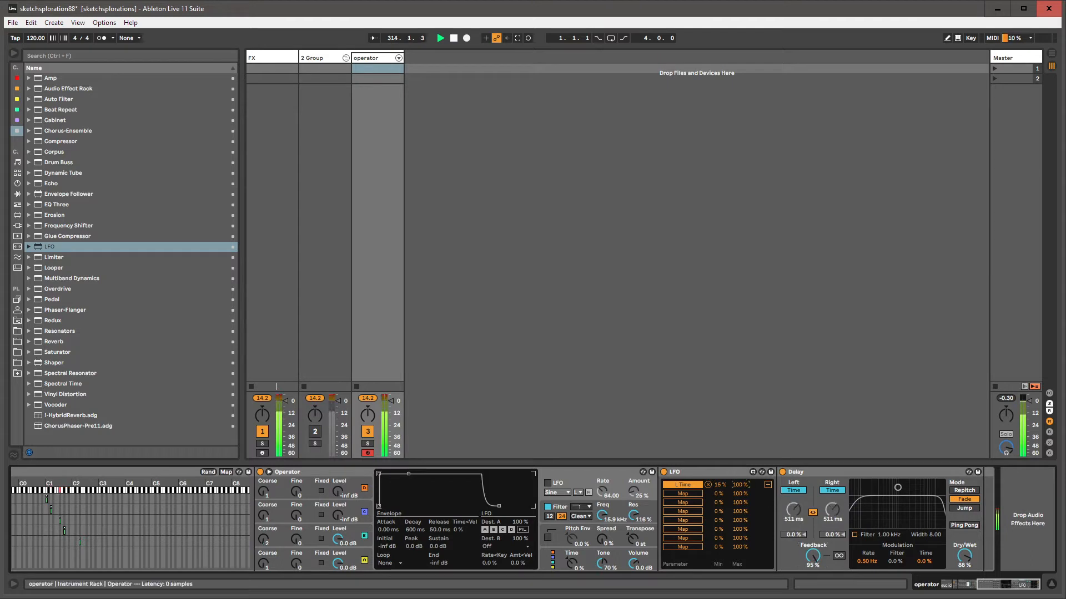
# - Set the Delay's feedback to 55% and enable its filter at 432 Hz with a width of 1.73
pyautogui.moveTo(813, 556)
pyautogui.mouseDown()
pyautogui.moveTo(812, 588)
pyautogui.moveTo(812, 555)
pyautogui.mouseUp()
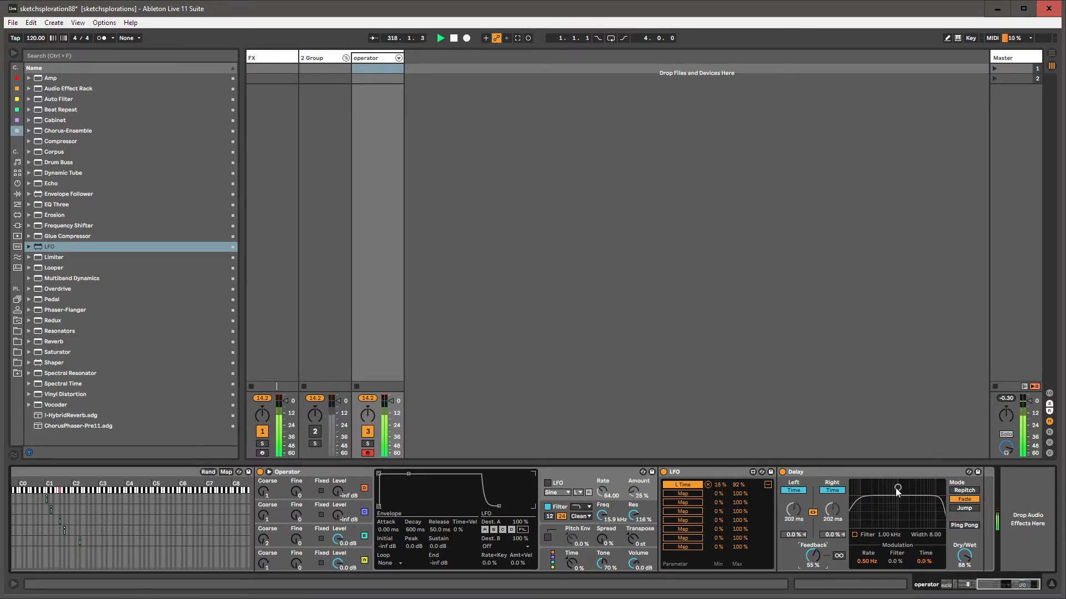
pyautogui.moveTo(895, 489); pyautogui.dragTo(884, 519)
pyautogui.click(721, 473)
pyautogui.hotkey('ctrl', 'd')
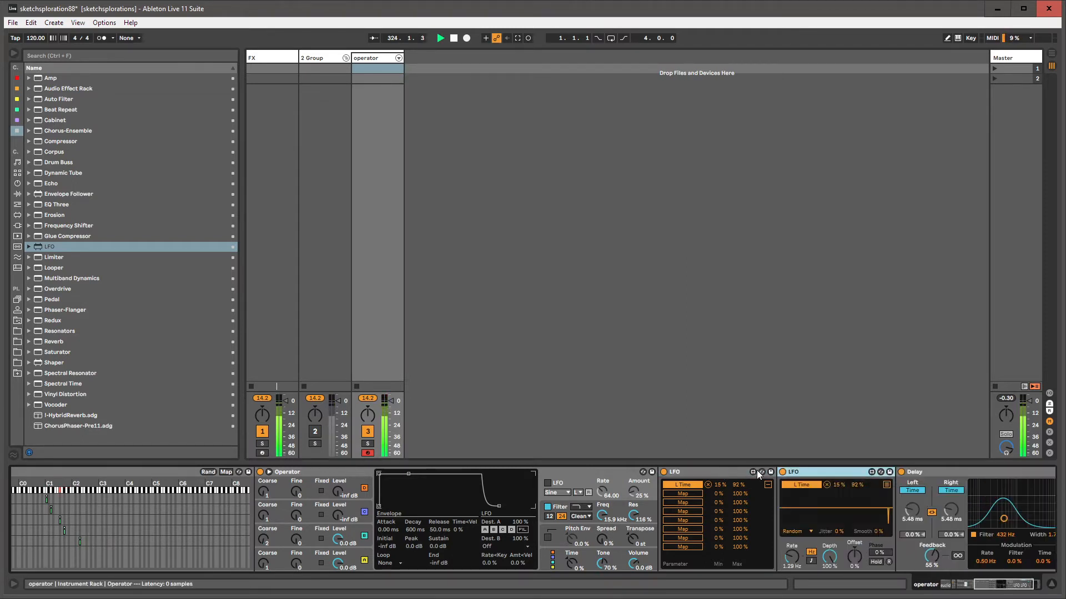
pyautogui.press('Delete')
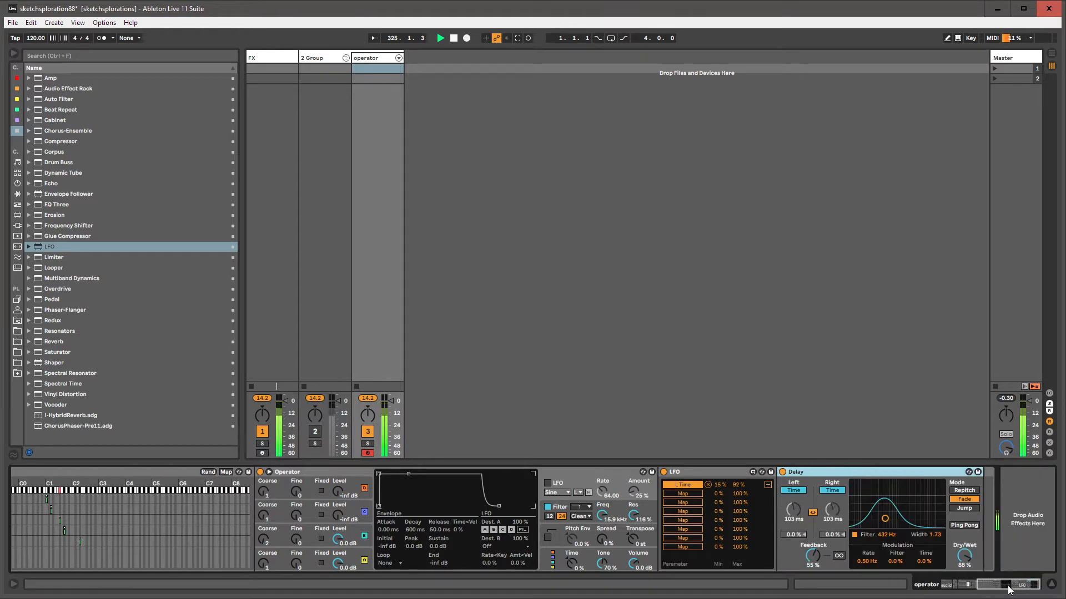
# - Load FUNCTION v1_0 from the various useful freebies folder between the LFO and Delay, and map the LFO's second slot to its Position
pyautogui.click(17, 321)
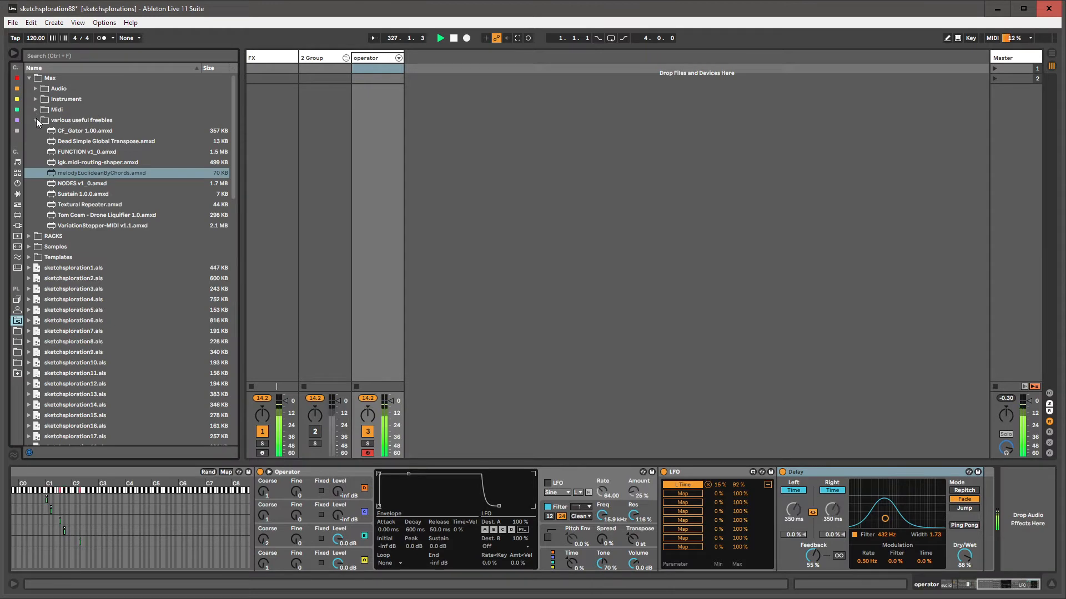
pyautogui.click(83, 152)
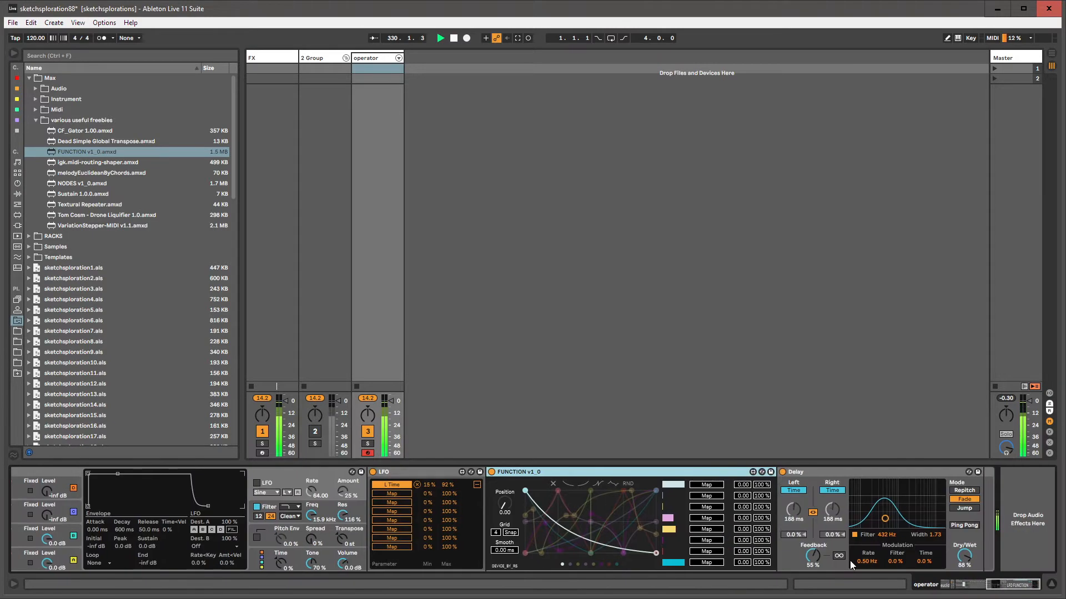
pyautogui.click(377, 493)
pyautogui.click(504, 505)
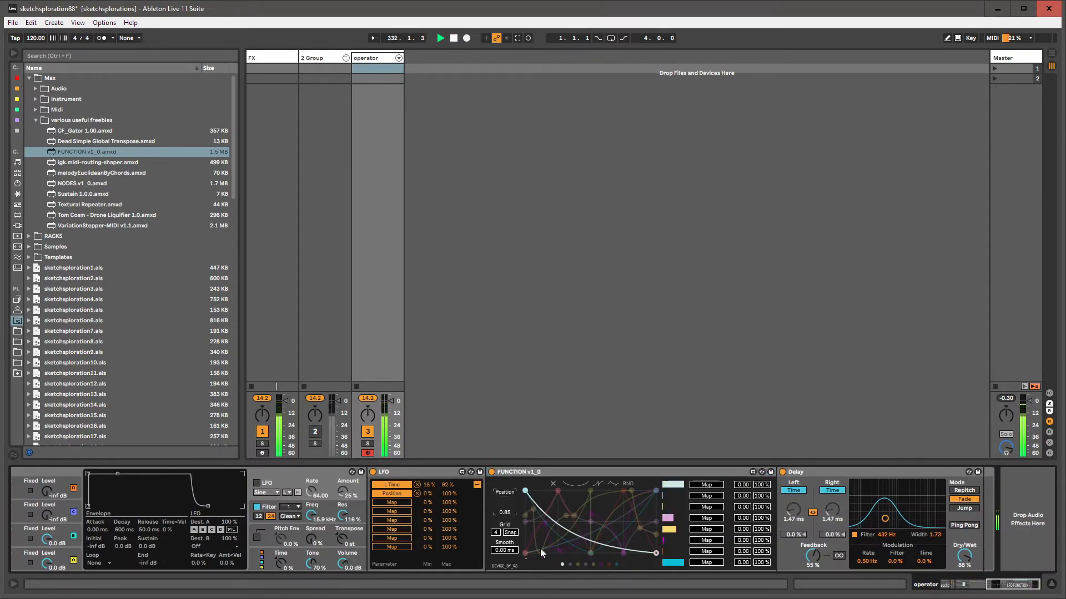
# - Select FUNCTION's seventh curve, the red zigzag, and set its smoothing to 300 ms
pyautogui.click(586, 565)
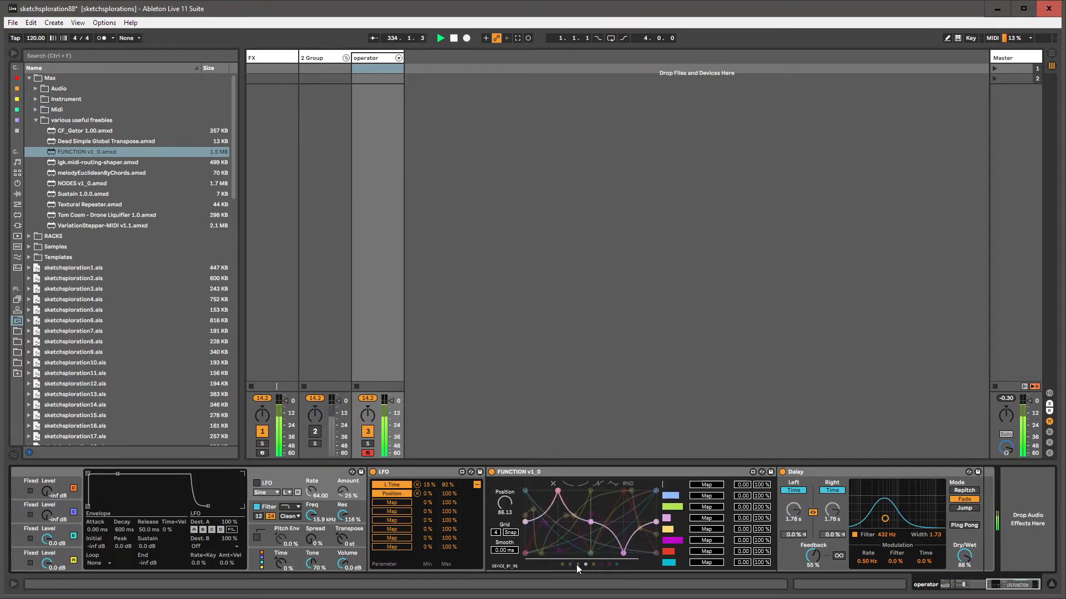
pyautogui.moveTo(576, 564); pyautogui.dragTo(612, 563)
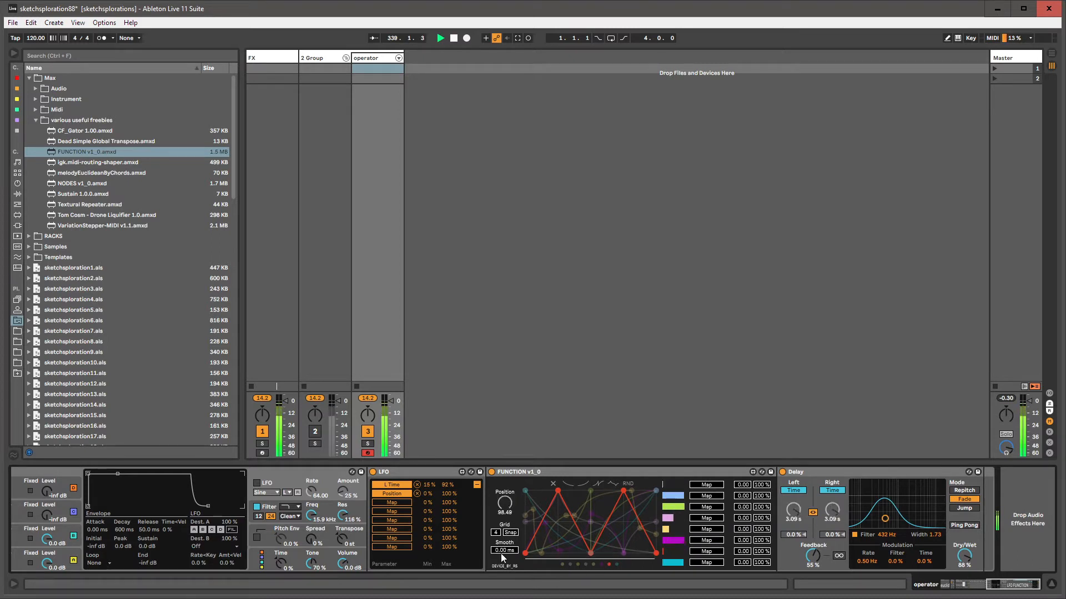
pyautogui.moveTo(505, 551); pyautogui.dragTo(505, 488)
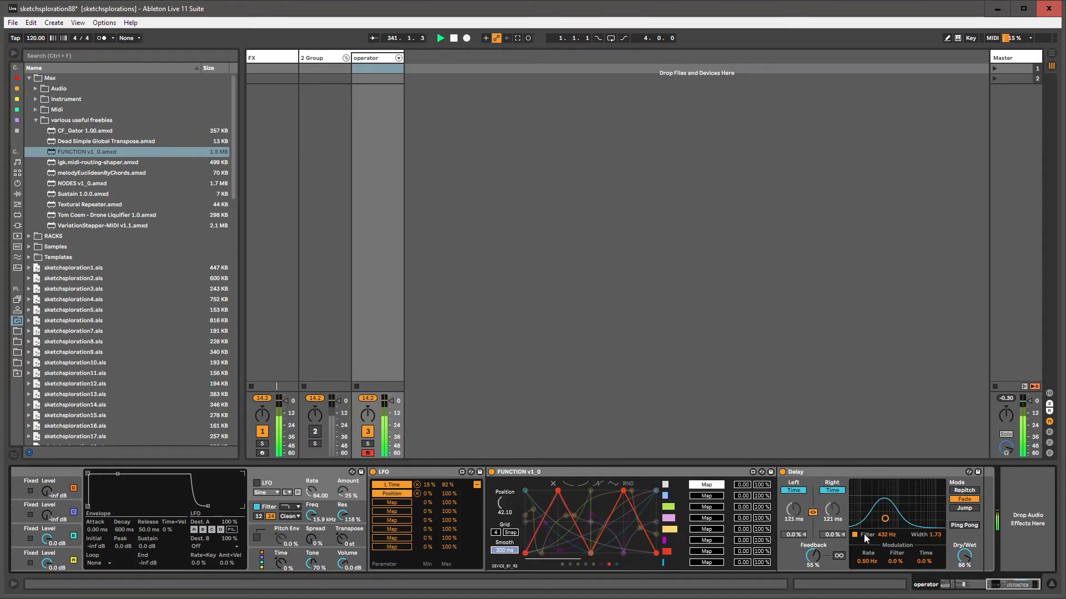
# - Map FUNCTION's first three outputs to the Delay's filter frequency, filter width and feedback, and raise the dry/wet to 100%
pyautogui.click(885, 535)
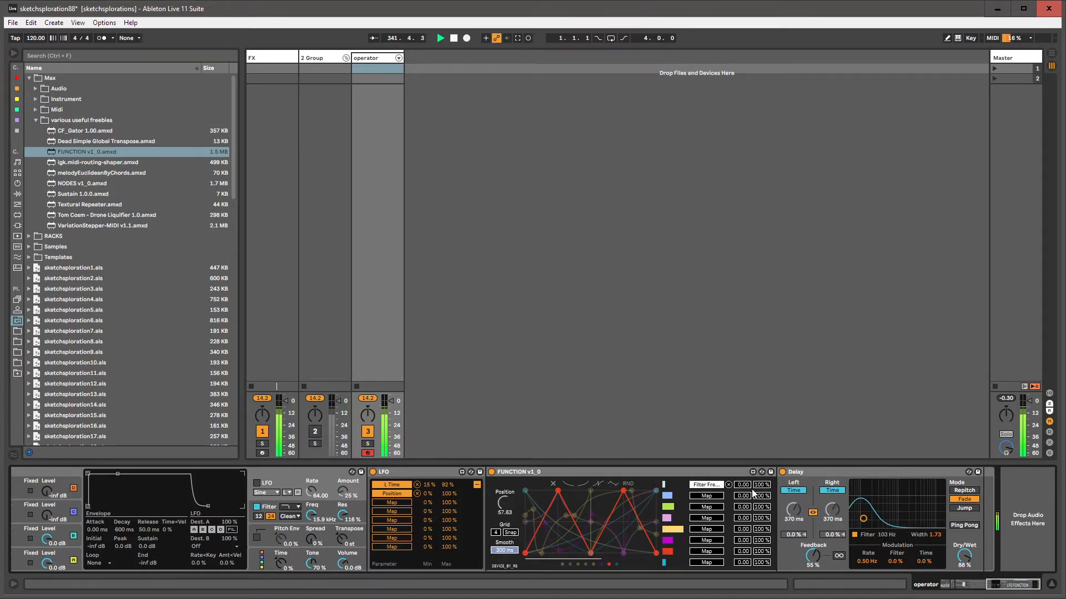
pyautogui.click(707, 495)
pyautogui.click(935, 535)
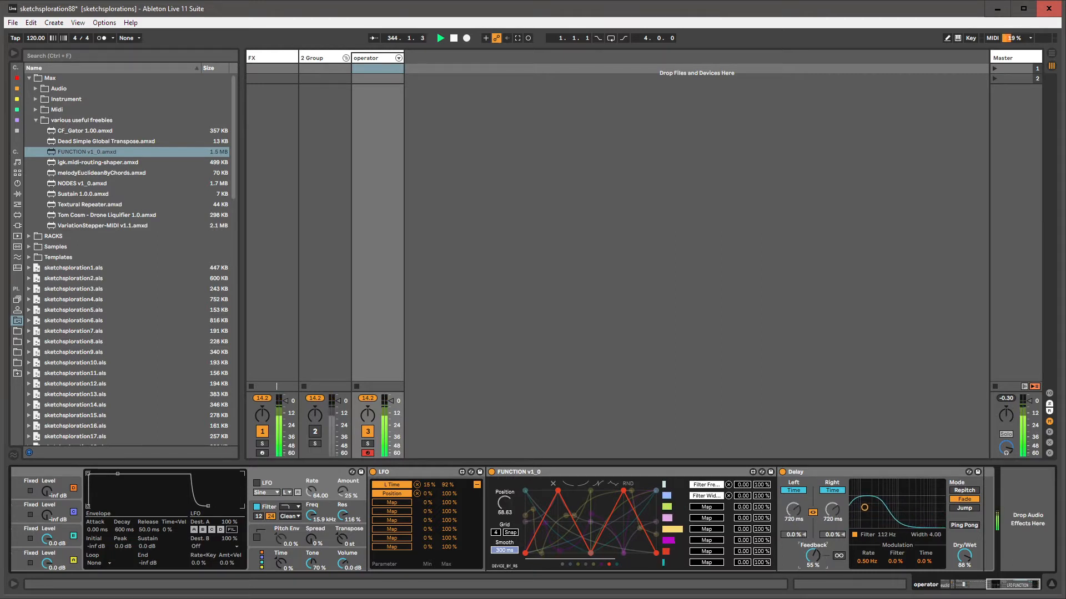
pyautogui.click(706, 508)
pyautogui.click(817, 557)
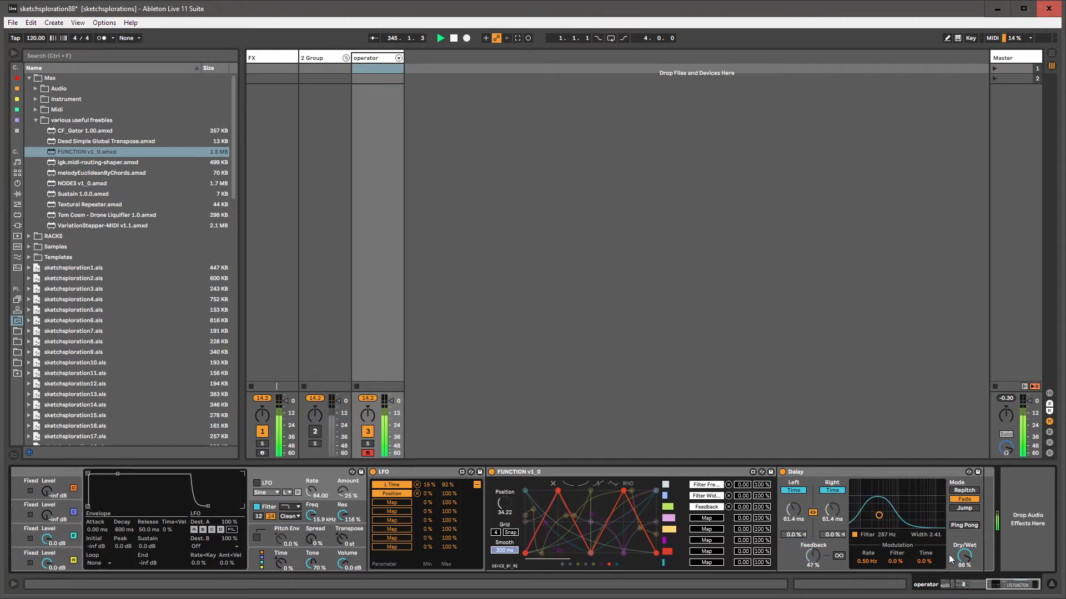
pyautogui.moveTo(966, 561); pyautogui.dragTo(967, 547)
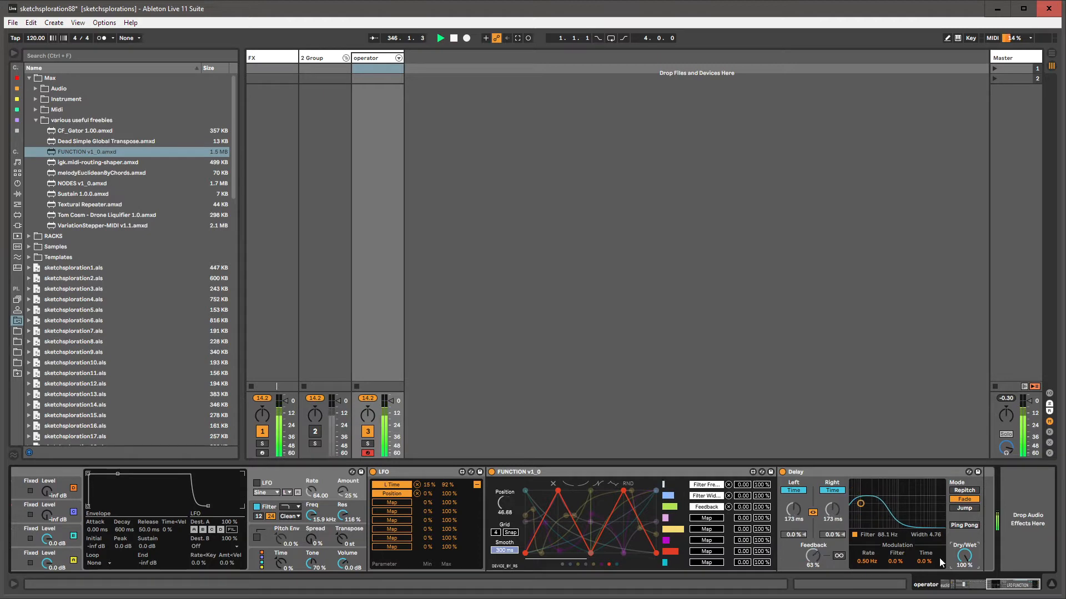
# - Select the third Operator chain in the rack and briefly deactivate it to audition its part in the rhythm
pyautogui.moveTo(1017, 587); pyautogui.dragTo(976, 584)
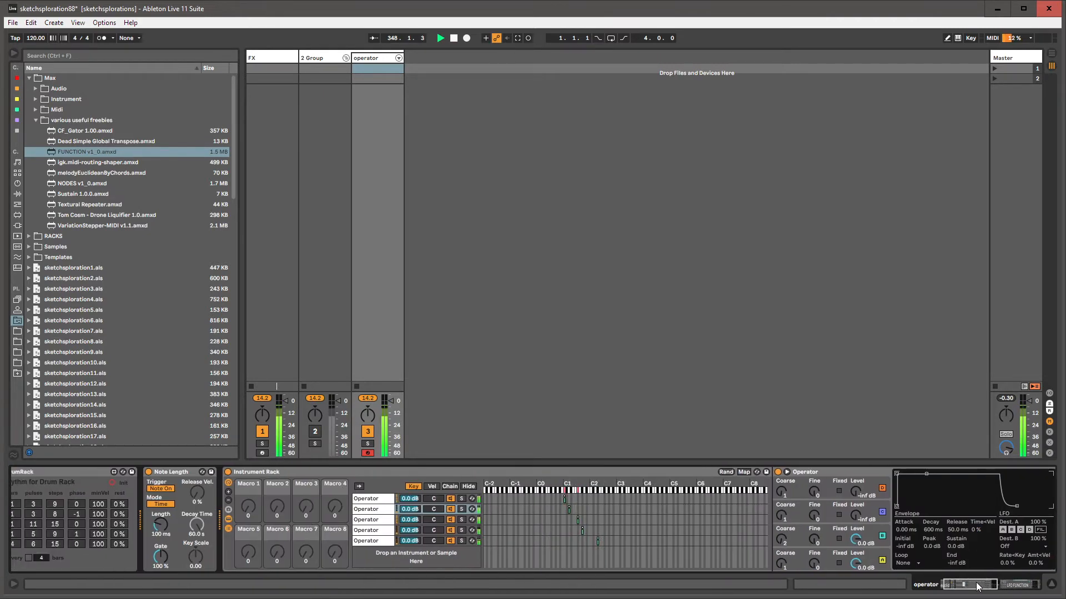
pyautogui.click(381, 501)
pyautogui.click(373, 520)
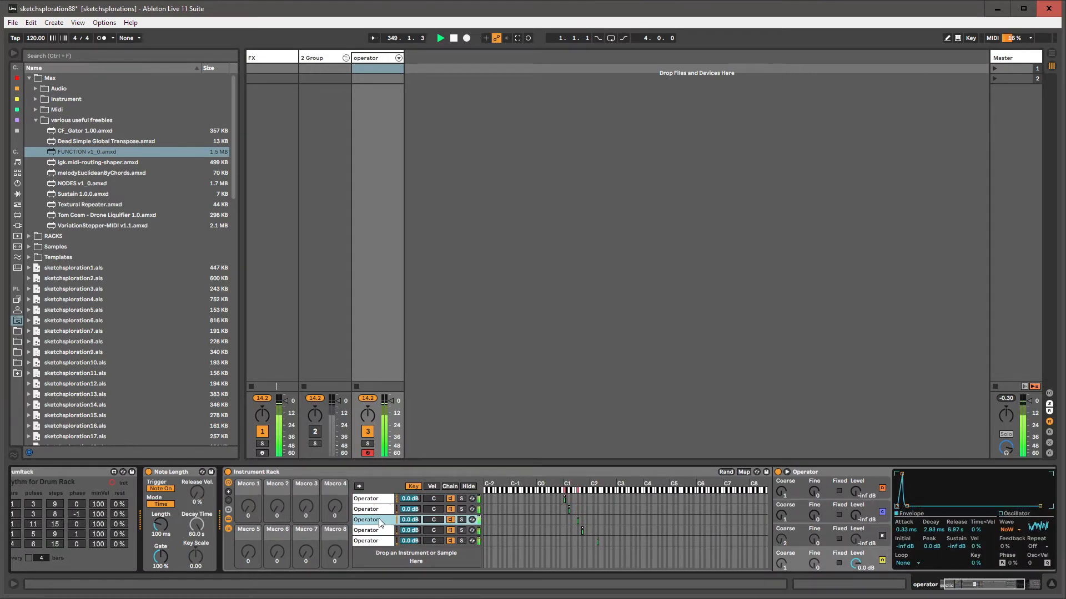
pyautogui.click(450, 521)
pyautogui.click(451, 521)
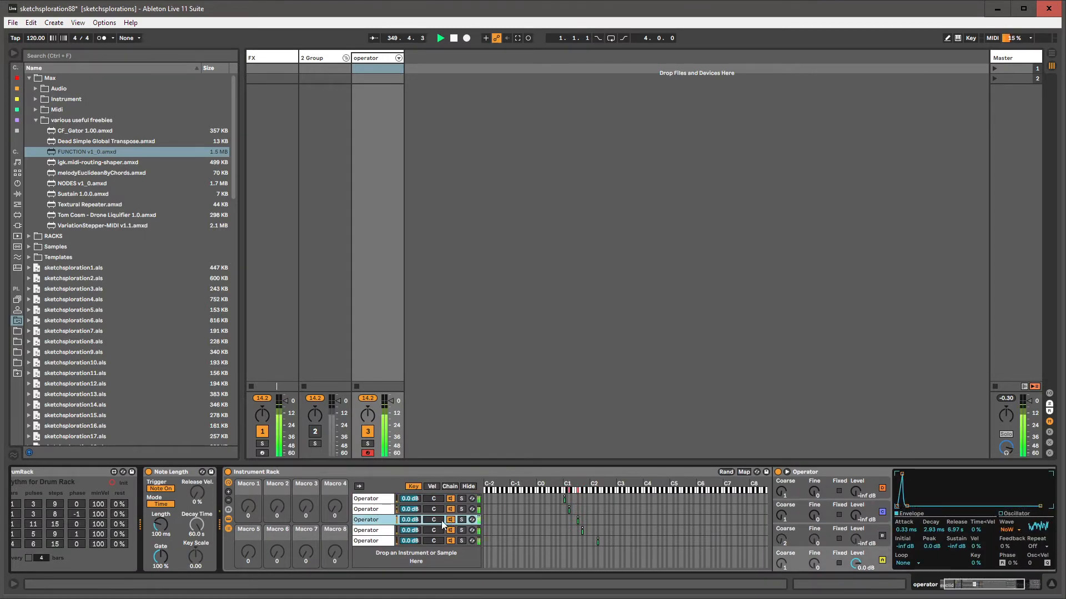
# - Select the third Operator chain and load the ChorusPhaser-Pre11 rack after its Operator
pyautogui.click(368, 510)
pyautogui.click(368, 520)
pyautogui.click(16, 132)
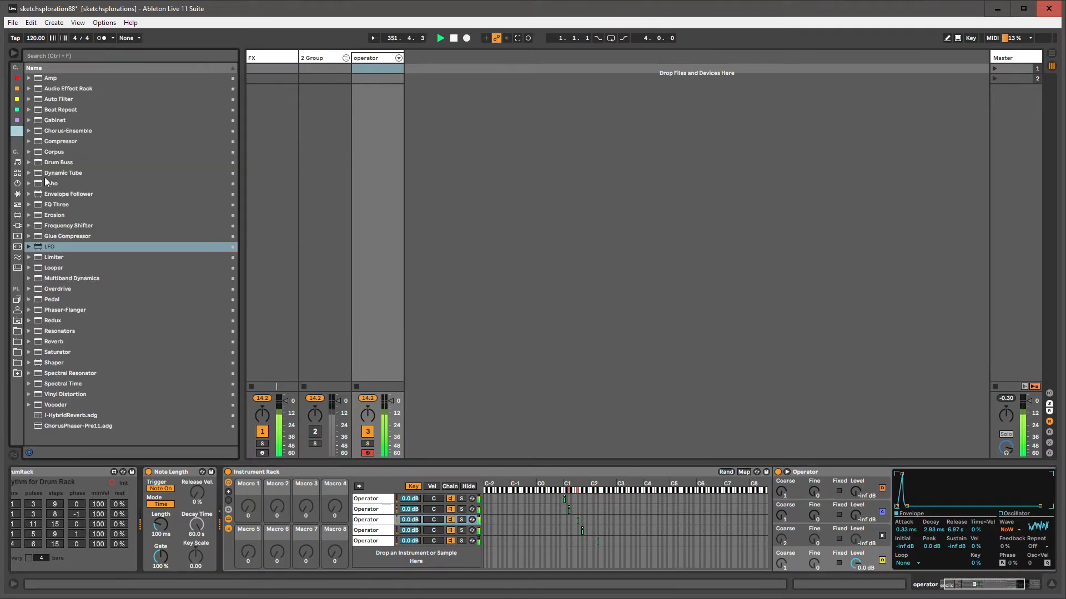
pyautogui.doubleClick(60, 426)
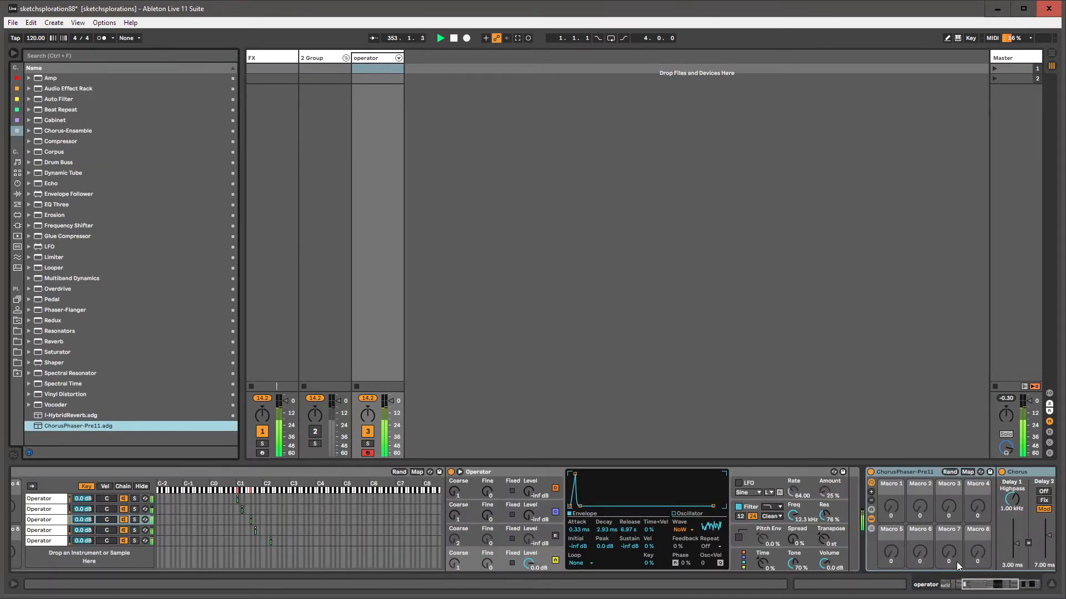
# - Set the Phaser to 1.74 kHz with 0.63 feedback, and the Chorus modulation to 0.67 ms amount at a 6.63 Hz rate
pyautogui.moveTo(974, 585); pyautogui.dragTo(986, 574)
pyautogui.moveTo(888, 496); pyautogui.dragTo(856, 537)
pyautogui.moveTo(714, 514); pyautogui.dragTo(702, 542)
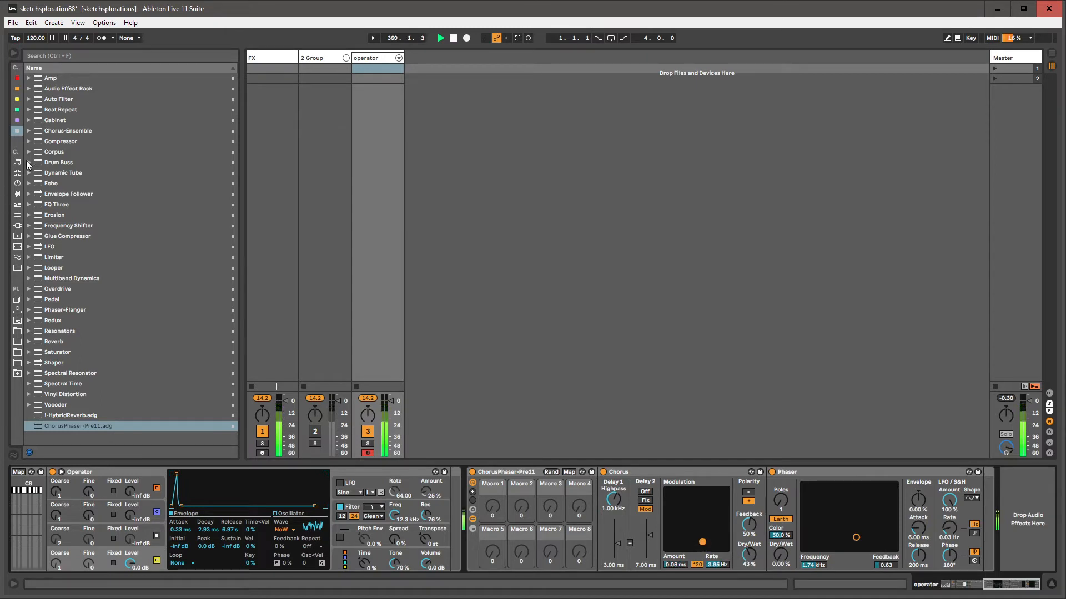
pyautogui.moveTo(672, 523); pyautogui.dragTo(673, 471)
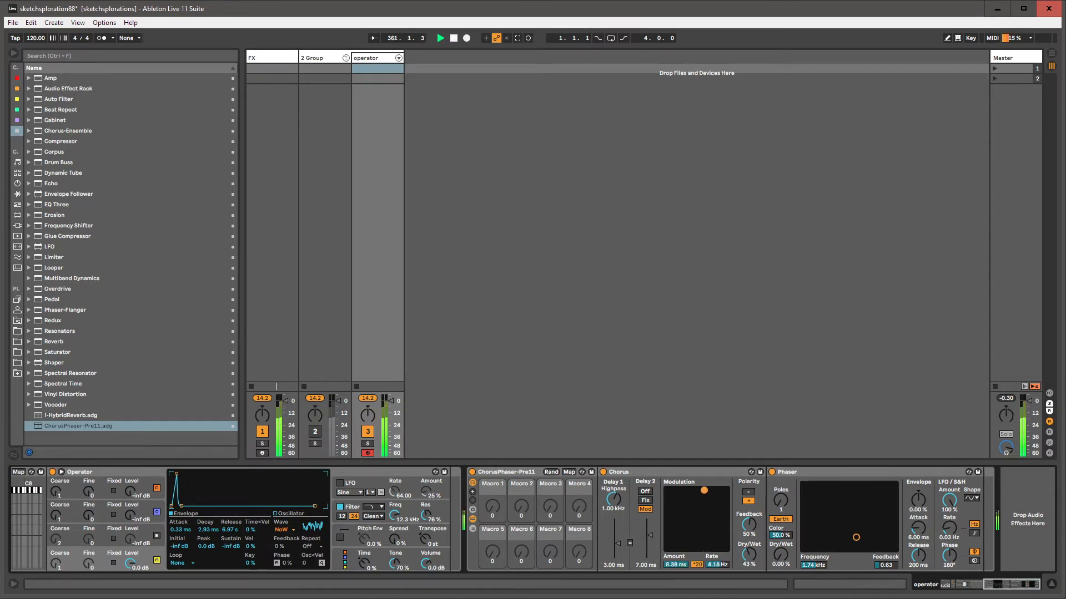
pyautogui.moveTo(723, 549); pyautogui.dragTo(694, 504)
pyautogui.moveTo(715, 506)
pyautogui.mouseDown()
pyautogui.moveTo(715, 538)
pyautogui.moveTo(719, 494)
pyautogui.moveTo(690, 515)
pyautogui.moveTo(715, 526)
pyautogui.mouseUp()
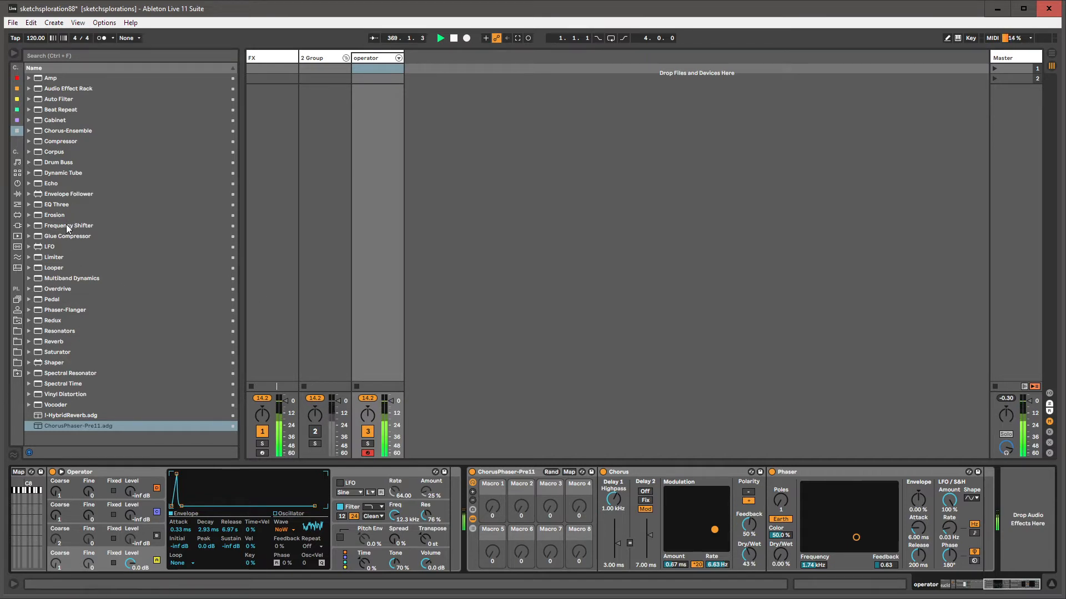
# - Insert an Envelope Follower before the ChorusPhaser rack with 14 dB gain, 11.8% rise and 18.9% fall
pyautogui.moveTo(68, 198); pyautogui.dragTo(468, 516)
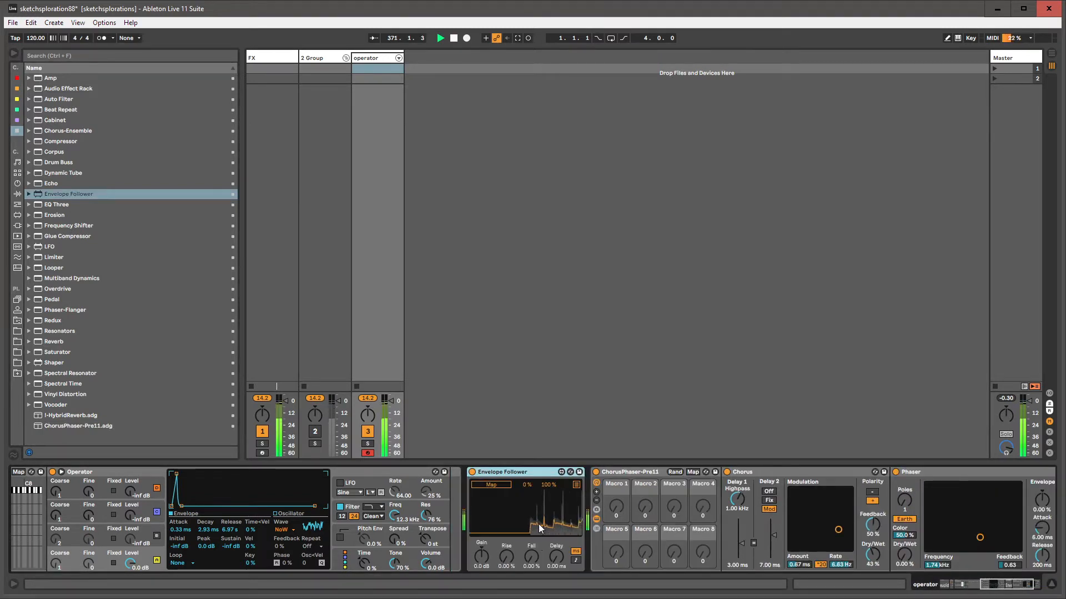
pyautogui.moveTo(482, 558); pyautogui.dragTo(481, 522)
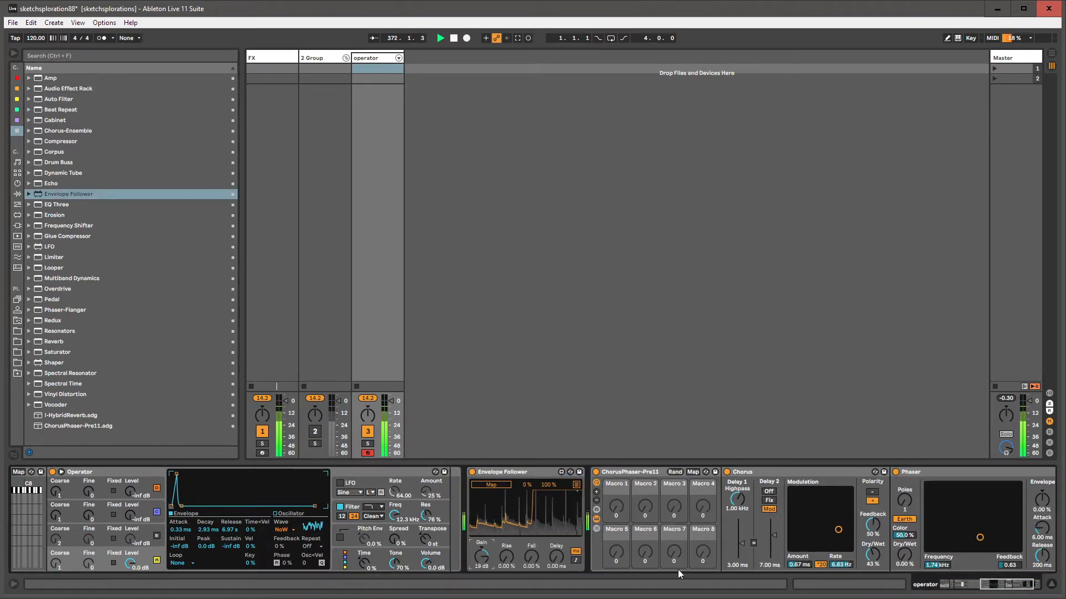
pyautogui.moveTo(509, 558)
pyautogui.mouseDown()
pyautogui.moveTo(530, 544)
pyautogui.moveTo(491, 562)
pyautogui.mouseUp()
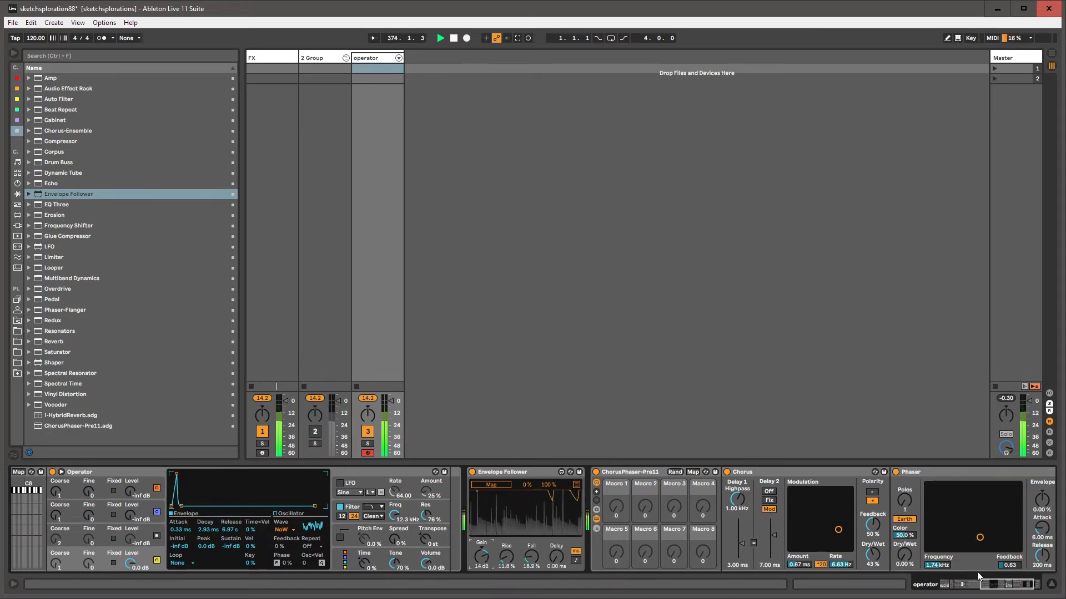
# - Insert an LFO between the Envelope Follower and the ChorusPhaser rack
pyautogui.moveTo(991, 585); pyautogui.dragTo(999, 584)
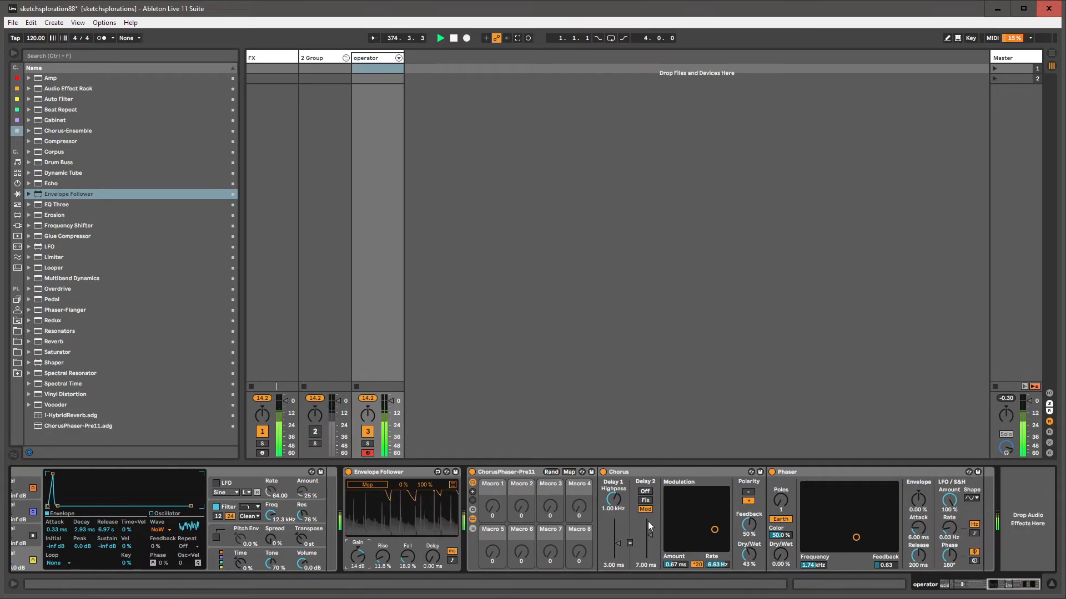
pyautogui.click(419, 473)
pyautogui.click(510, 474)
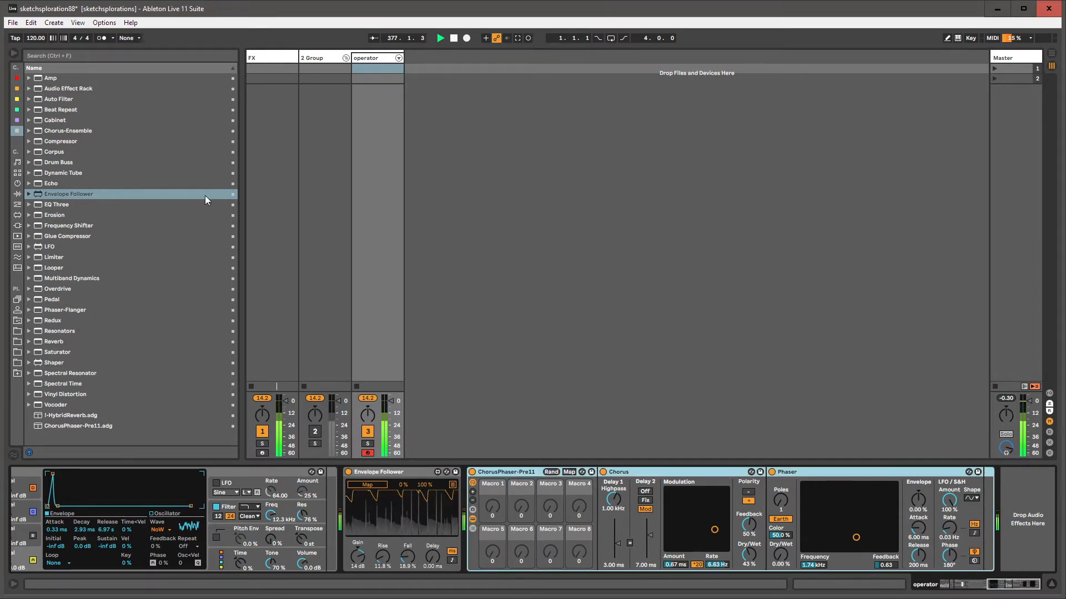
pyautogui.click(83, 246)
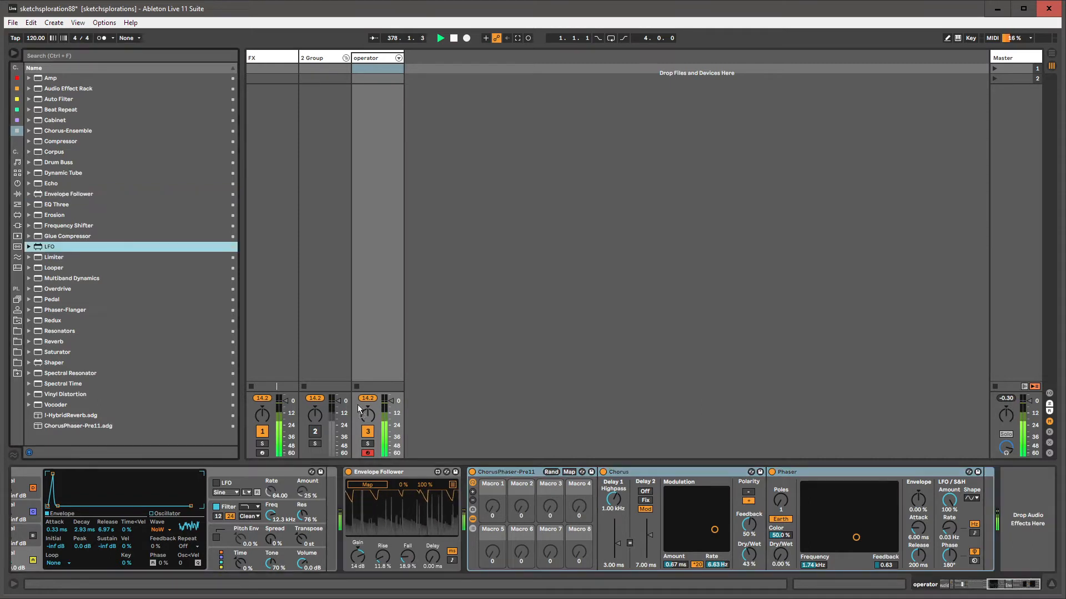
pyautogui.moveTo(358, 410); pyautogui.dragTo(466, 478)
pyautogui.press('Return')
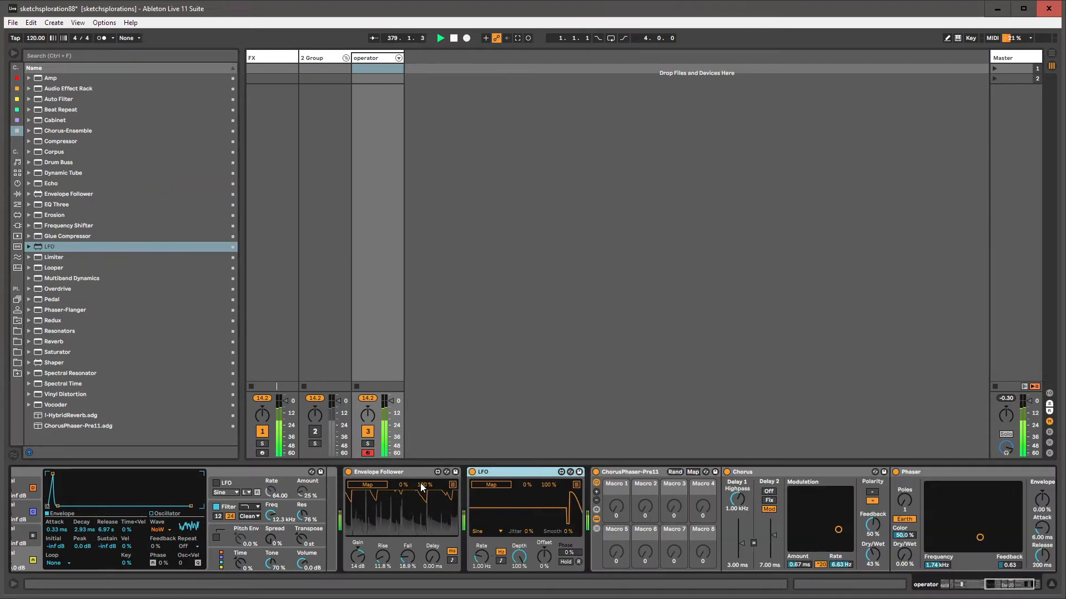
pyautogui.moveTo(518, 561)
pyautogui.mouseDown()
pyautogui.moveTo(518, 582)
pyautogui.moveTo(518, 559)
pyautogui.mouseUp()
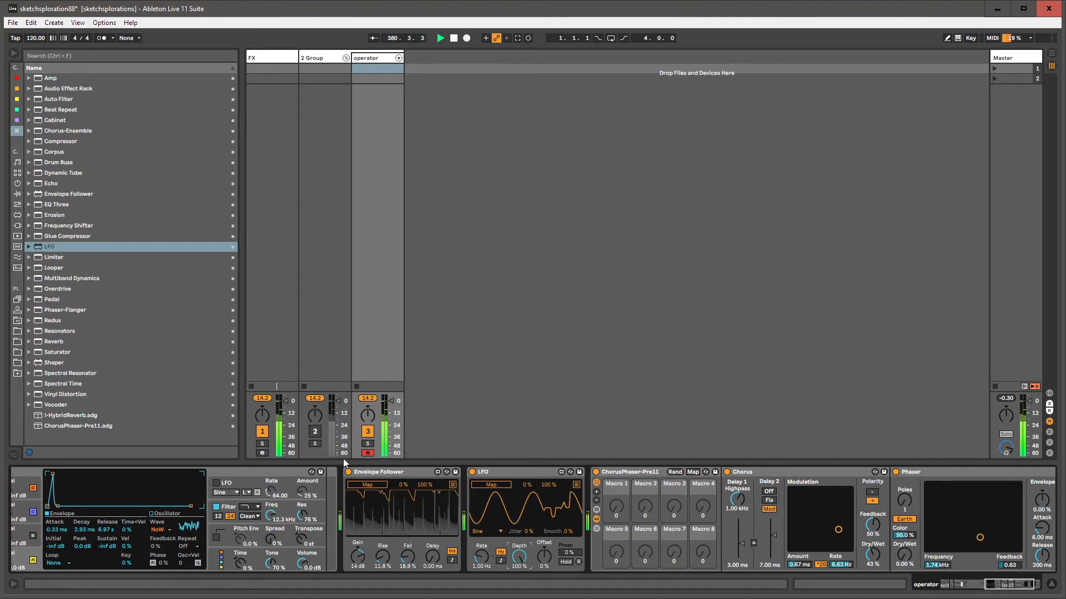
# - Map the Envelope Follower to the LFO's depth, and set the follower's gain to 8.1 dB and rise to 0%
pyautogui.click(367, 484)
pyautogui.click(518, 557)
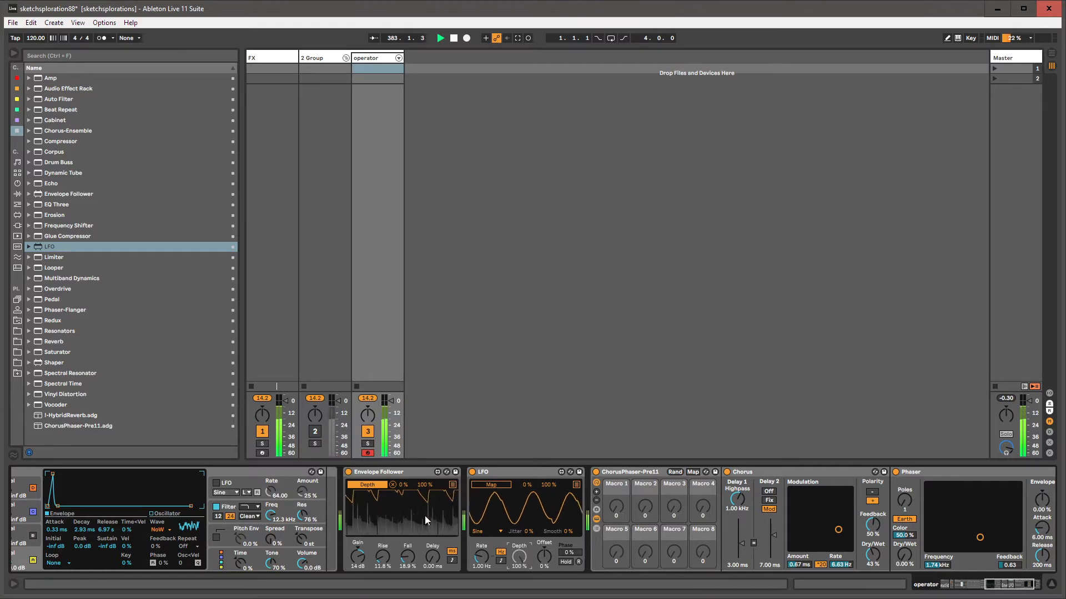
pyautogui.moveTo(358, 557)
pyautogui.mouseDown()
pyautogui.moveTo(357, 577)
pyautogui.moveTo(360, 556)
pyautogui.moveTo(384, 571)
pyautogui.moveTo(362, 539)
pyautogui.mouseUp()
pyautogui.click(361, 556)
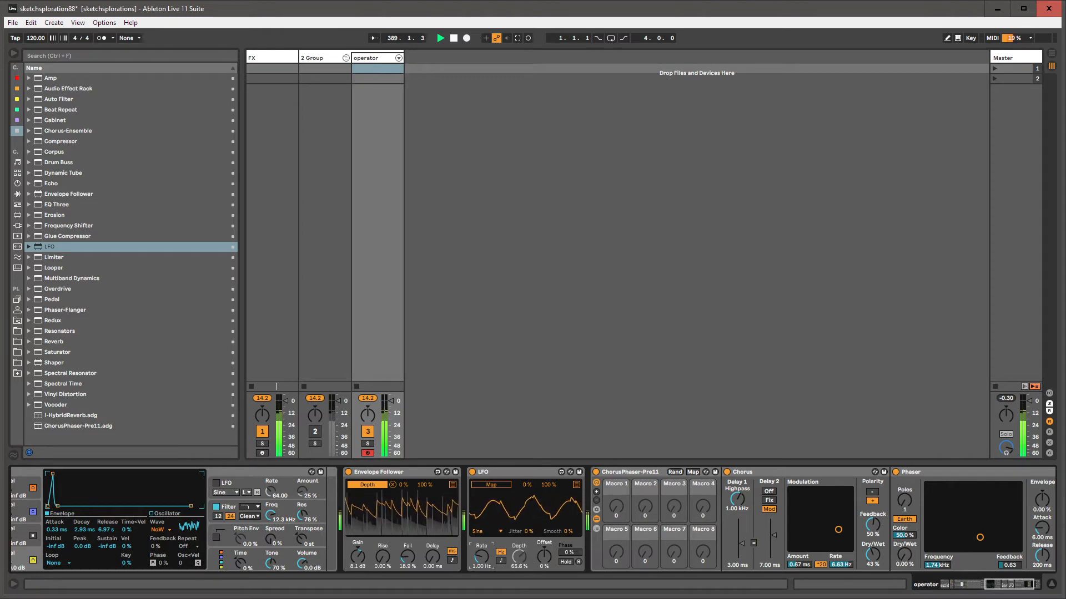
# - Switch the LFO to the Random waveform at 0.25 Hz and map it to the Chorus dry/wet
pyautogui.moveTo(482, 557); pyautogui.dragTo(482, 562)
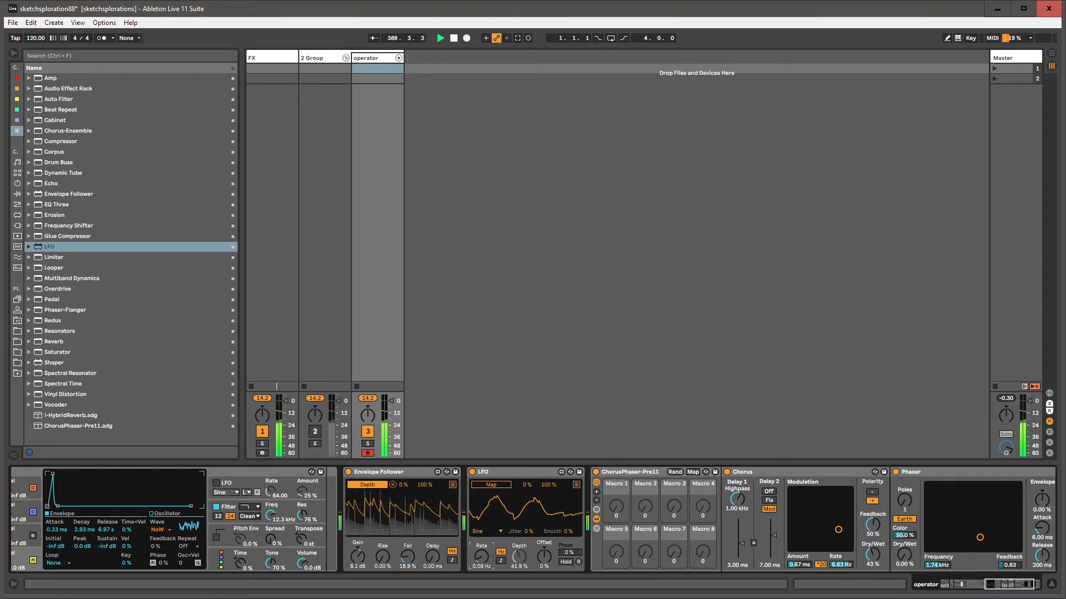
pyautogui.click(485, 531)
pyautogui.click(483, 584)
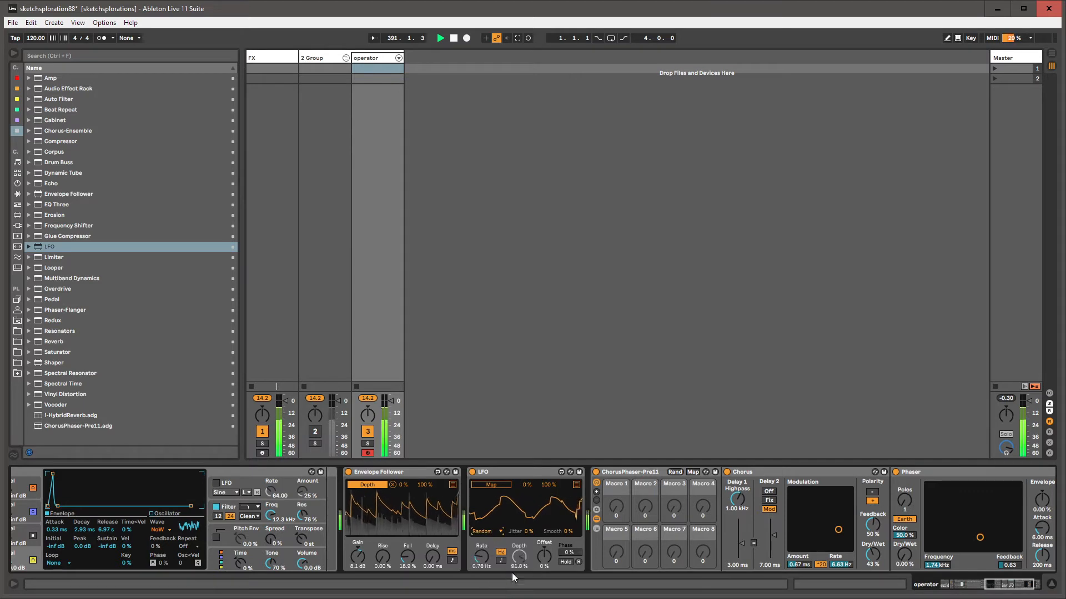
pyautogui.moveTo(993, 585); pyautogui.dragTo(1007, 586)
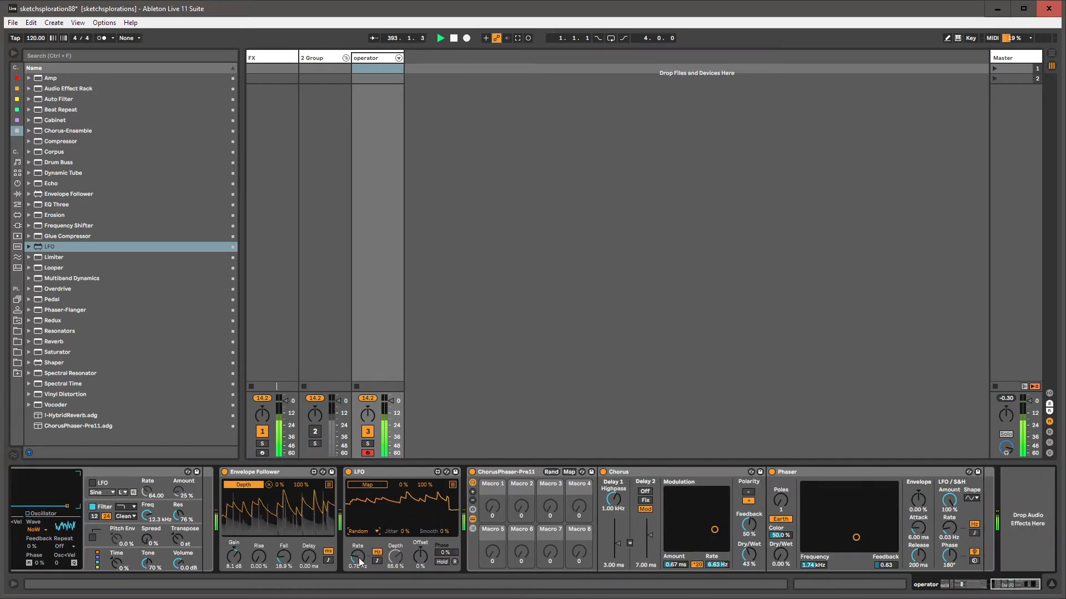
pyautogui.moveTo(359, 558); pyautogui.dragTo(359, 570)
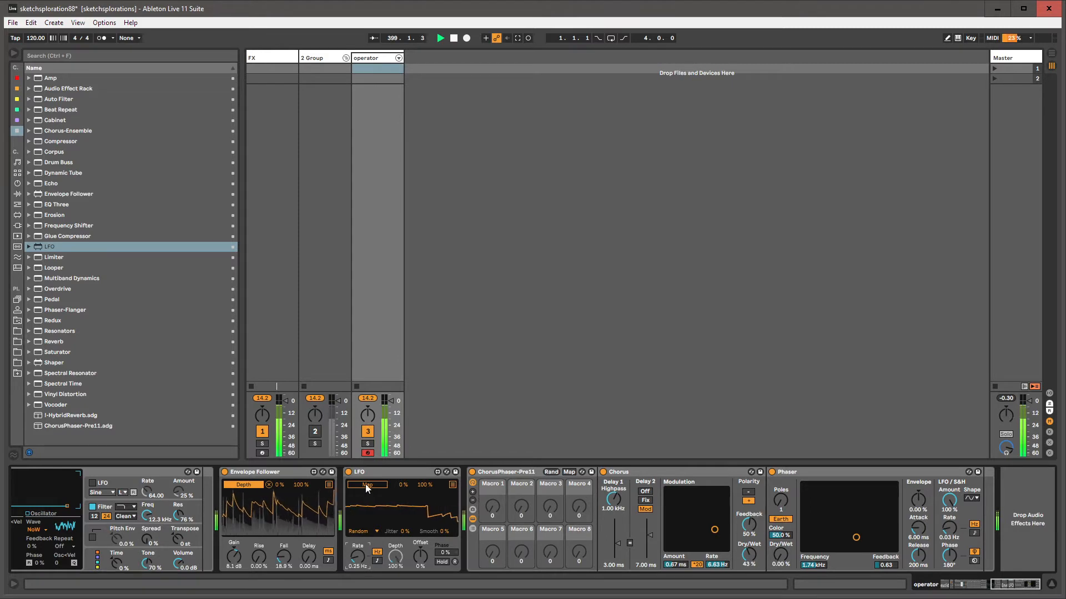
pyautogui.click(756, 557)
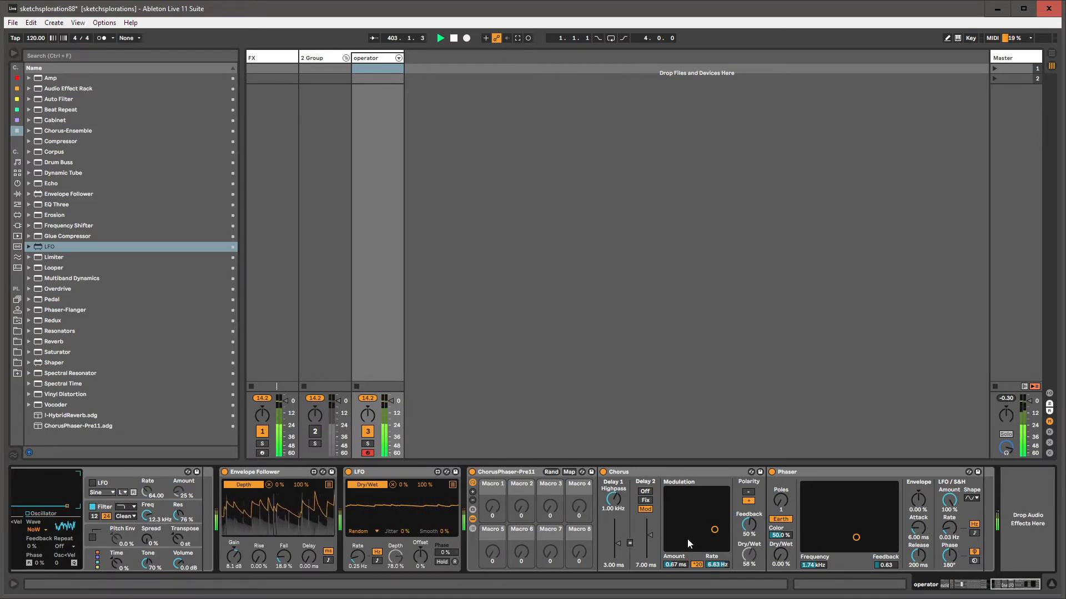
# - Ungroup the ChorusPhaser-Pre11 rack and lower the Chorus modulation amount to 0.00 ms
pyautogui.moveTo(1002, 587); pyautogui.dragTo(989, 587)
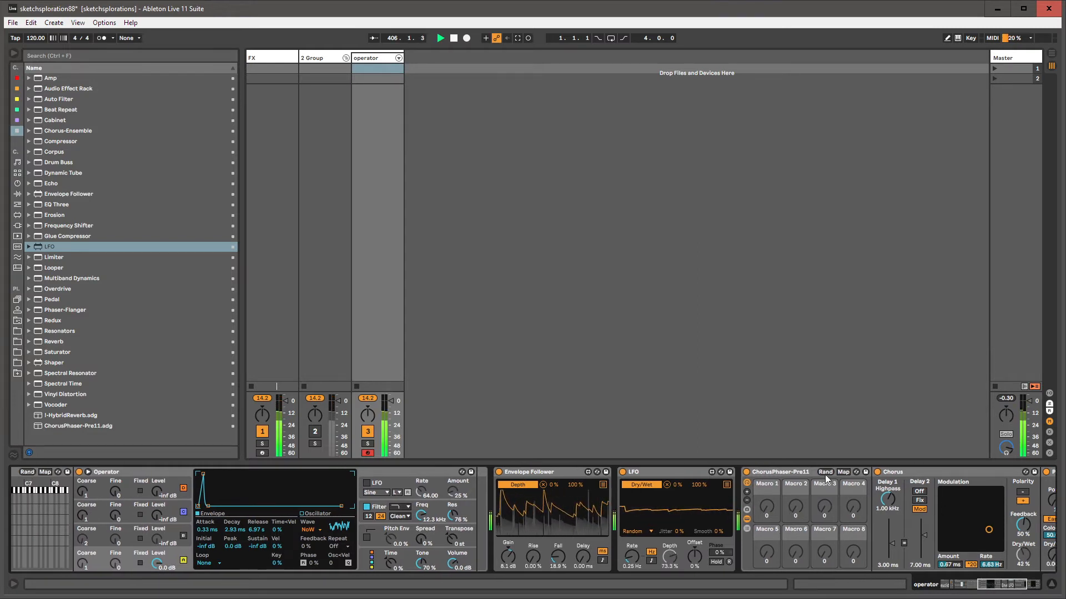
pyautogui.click(786, 472)
pyautogui.hotkey('ctrl', 'shift', 'g')
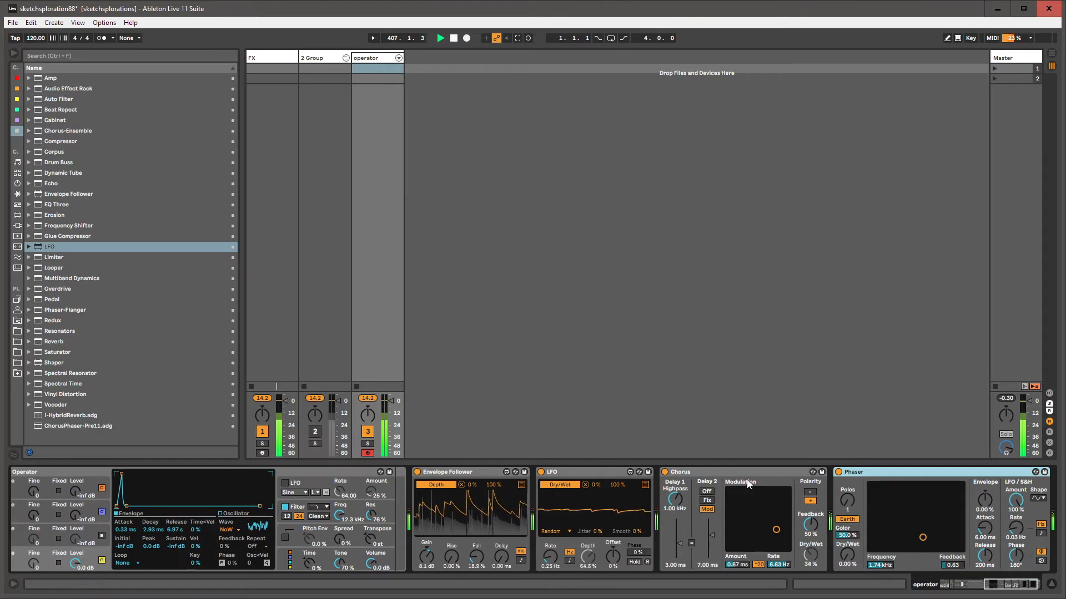
pyautogui.moveTo(739, 565)
pyautogui.mouseDown()
pyautogui.moveTo(740, 554)
pyautogui.moveTo(737, 595)
pyautogui.moveTo(737, 537)
pyautogui.moveTo(737, 560)
pyautogui.mouseUp()
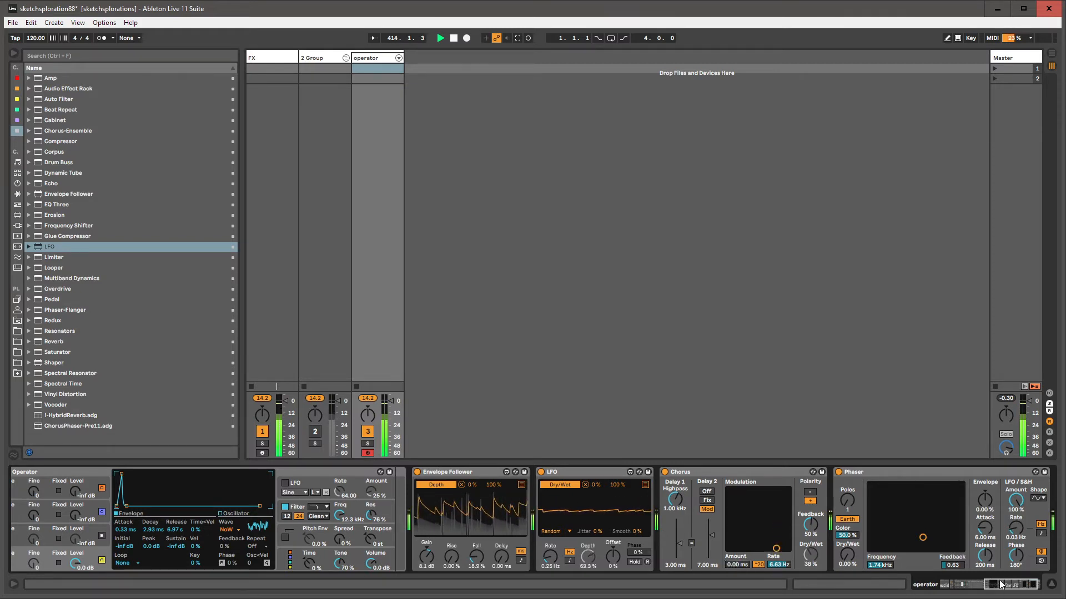
# - Load AutoDial-otsedit from the Max Midi folder between the Note Length and the Instrument Rack
pyautogui.moveTo(1000, 584); pyautogui.dragTo(948, 586)
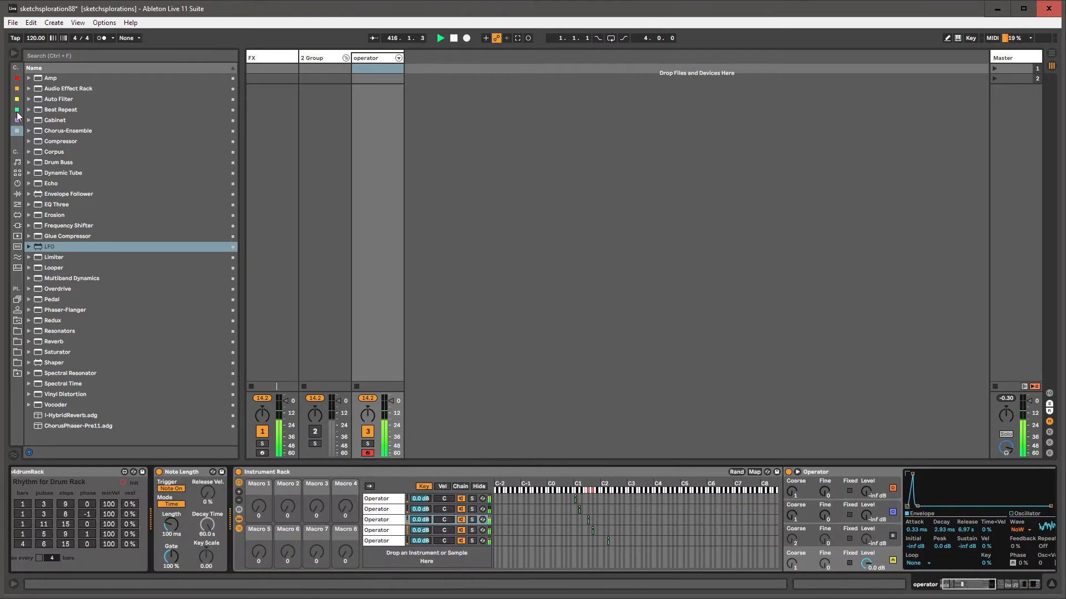
pyautogui.click(17, 320)
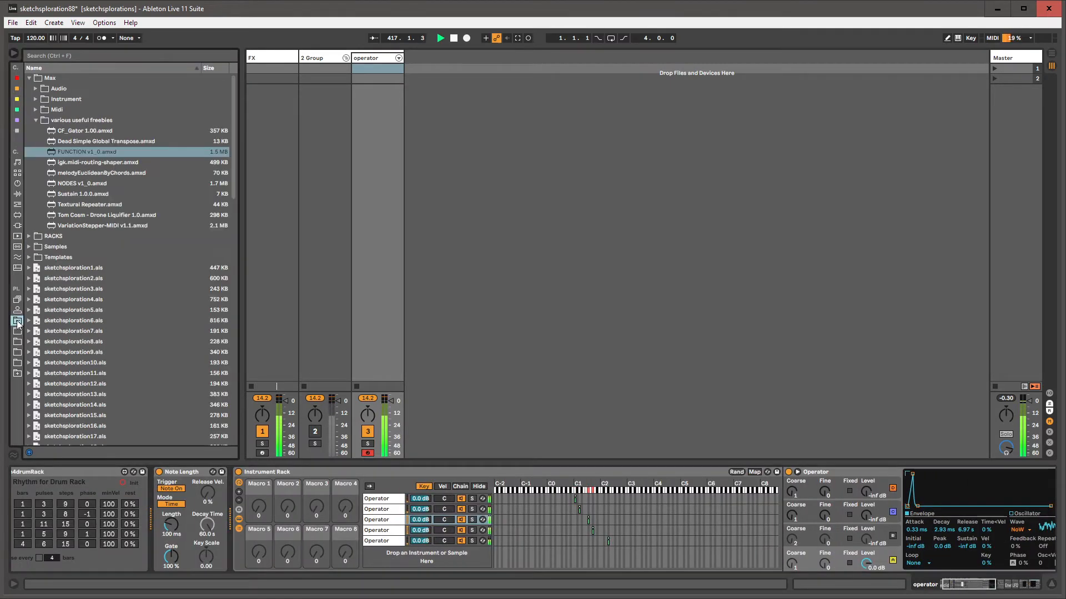
pyautogui.click(36, 120)
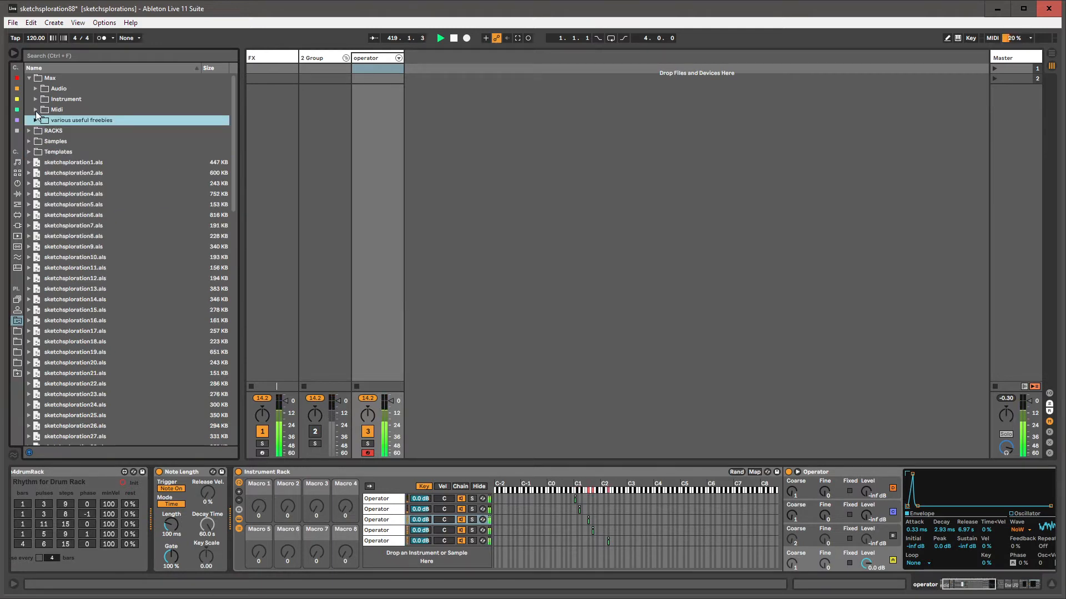
pyautogui.click(36, 110)
pyautogui.click(76, 134)
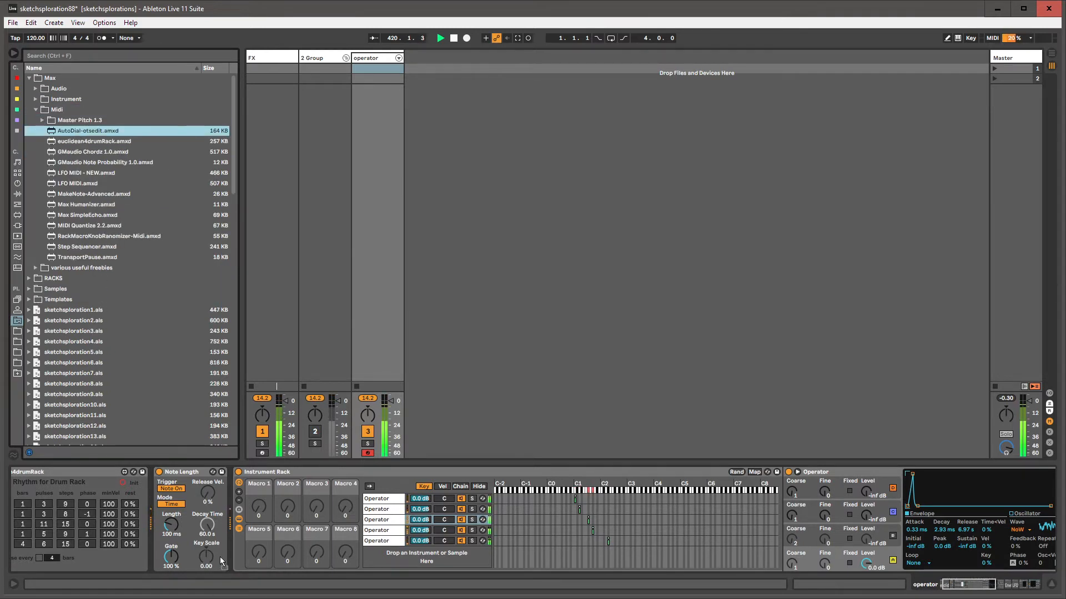
pyautogui.moveTo(220, 560); pyautogui.dragTo(145, 515)
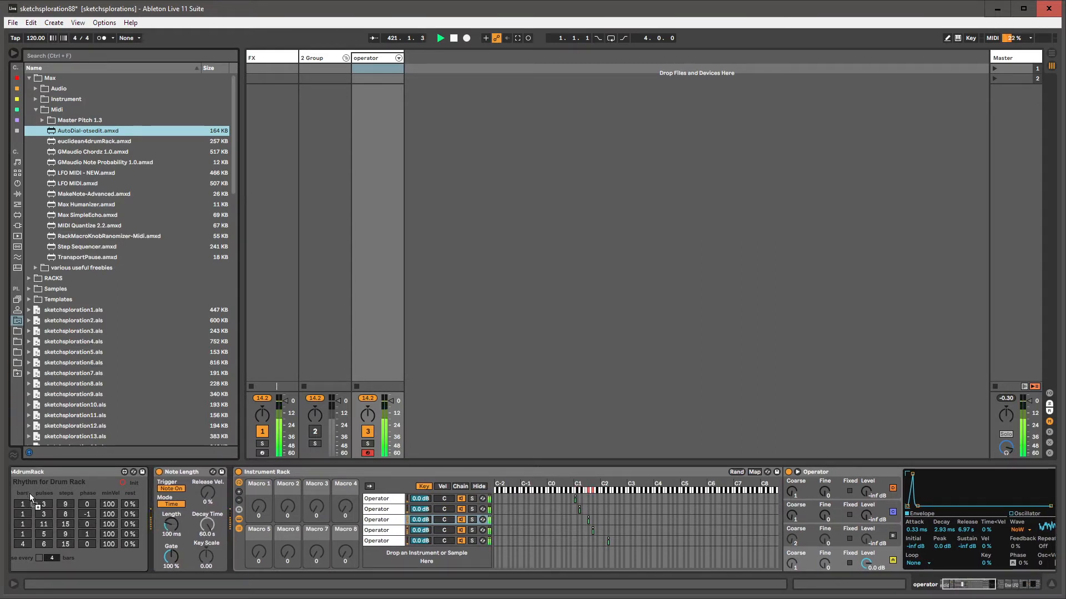
pyautogui.moveTo(30, 498); pyautogui.dragTo(233, 491)
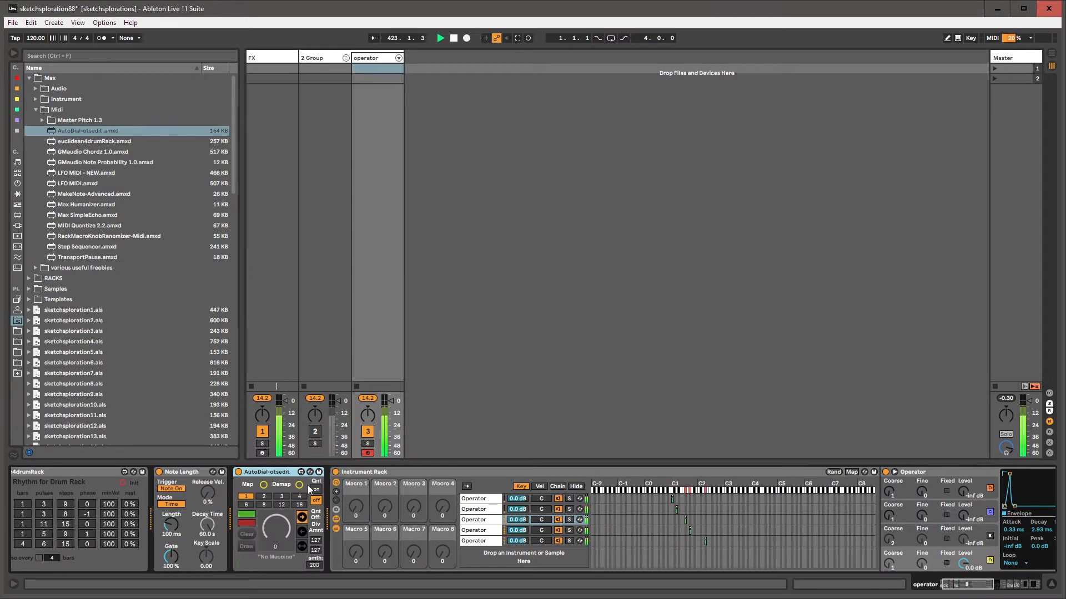
# - Collapse the Instrument Rack, map AutoDial to the Chorus modulation amount and record a movement for it
pyautogui.moveTo(957, 580); pyautogui.dragTo(963, 581)
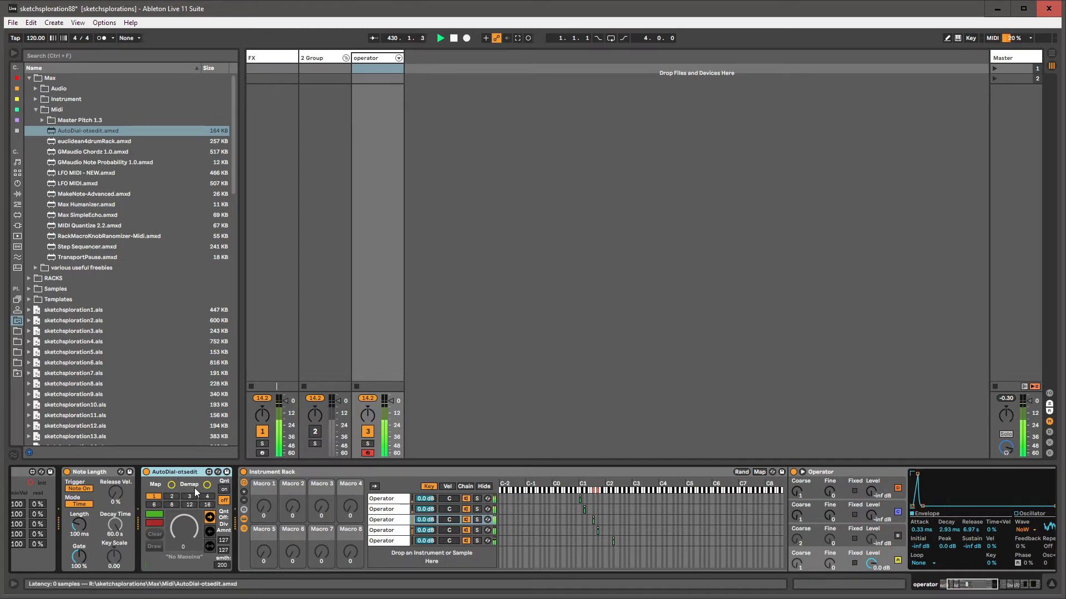
pyautogui.doubleClick(277, 472)
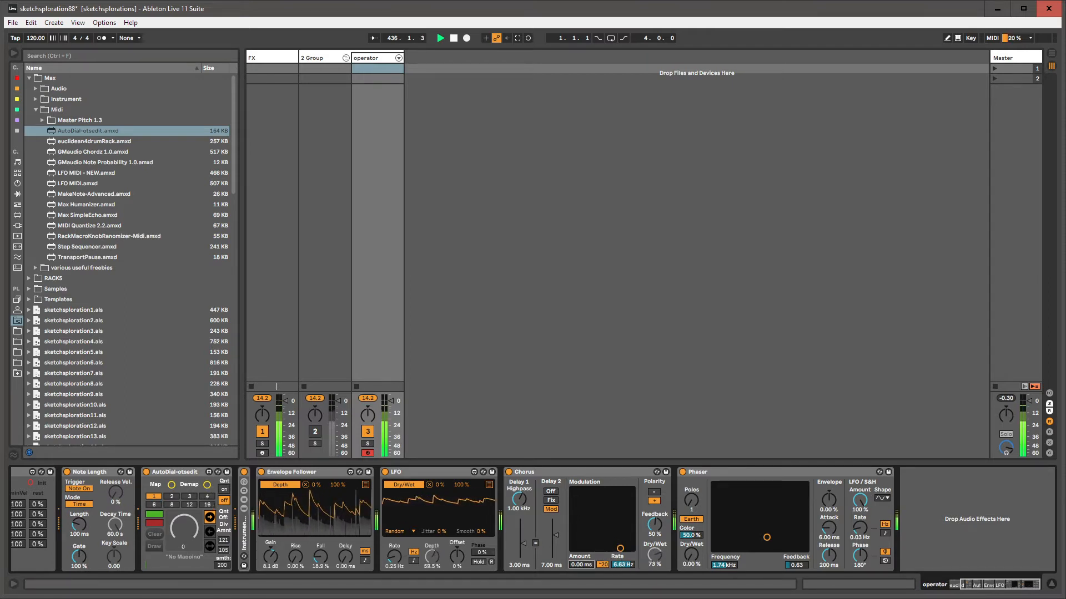
pyautogui.click(173, 487)
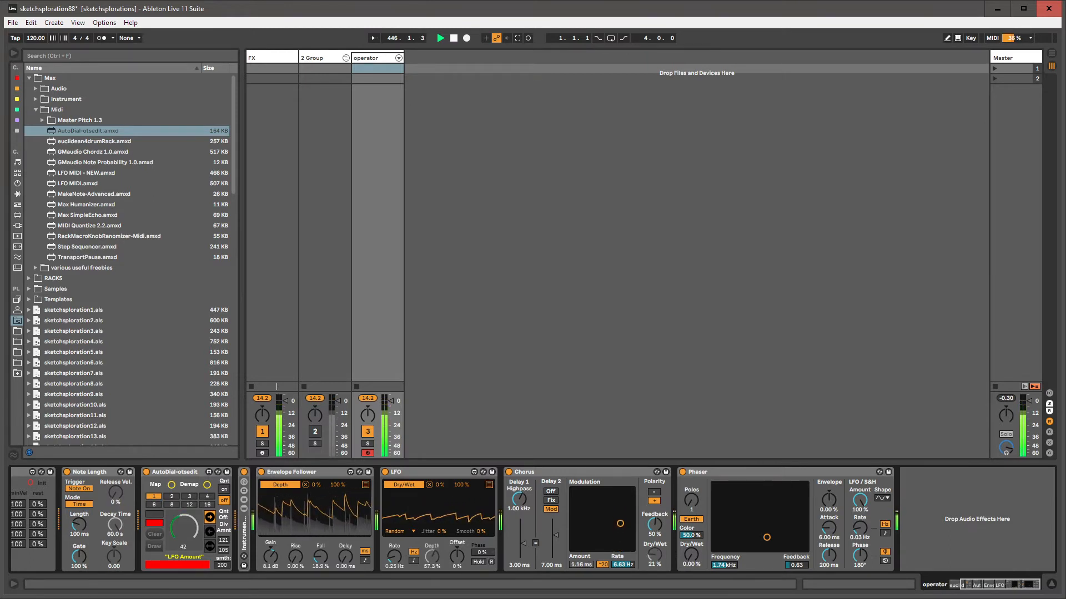
pyautogui.moveTo(172, 535); pyautogui.dragTo(173, 536)
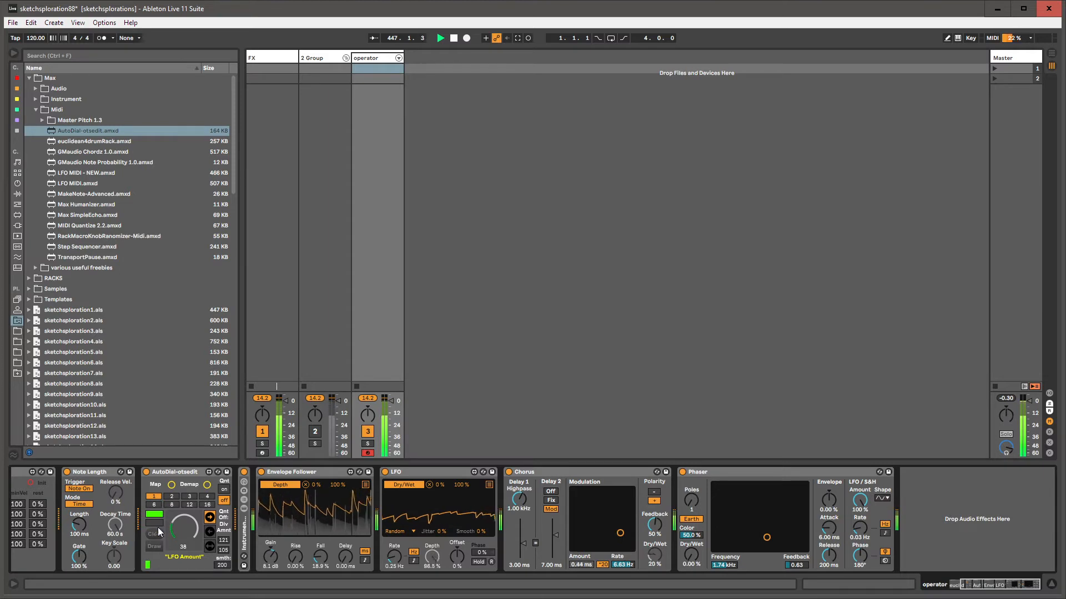
# - Set AutoDial to back-and-forth playback and lower the Chorus modulation rate to 3.98 Hz
pyautogui.click(210, 548)
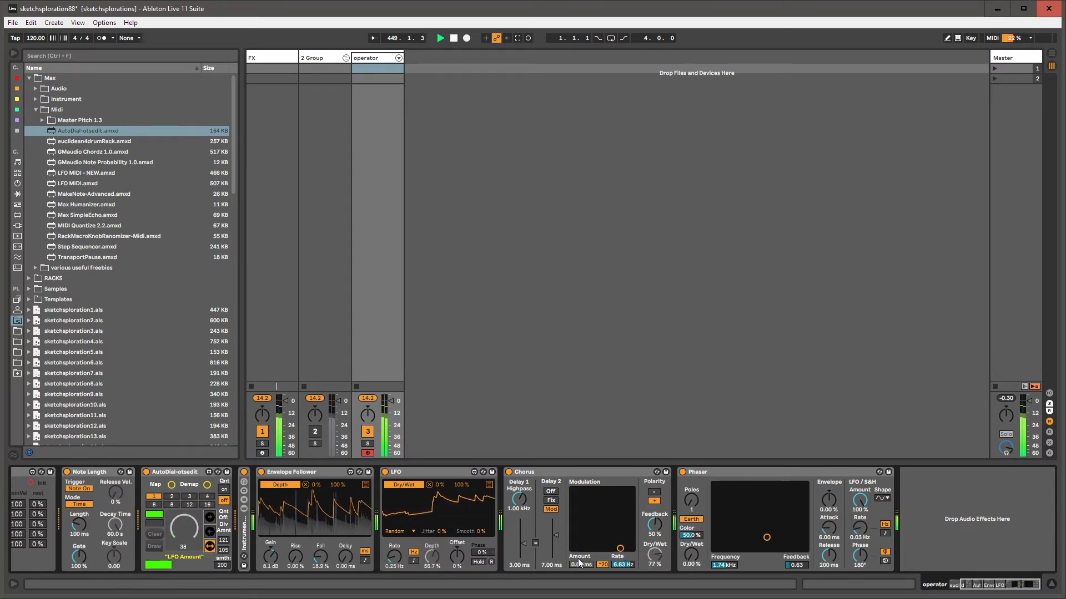
pyautogui.moveTo(622, 565); pyautogui.dragTo(622, 593)
pyautogui.moveTo(594, 548)
pyautogui.mouseDown()
pyautogui.moveTo(590, 522)
pyautogui.moveTo(608, 527)
pyautogui.moveTo(609, 548)
pyautogui.mouseUp()
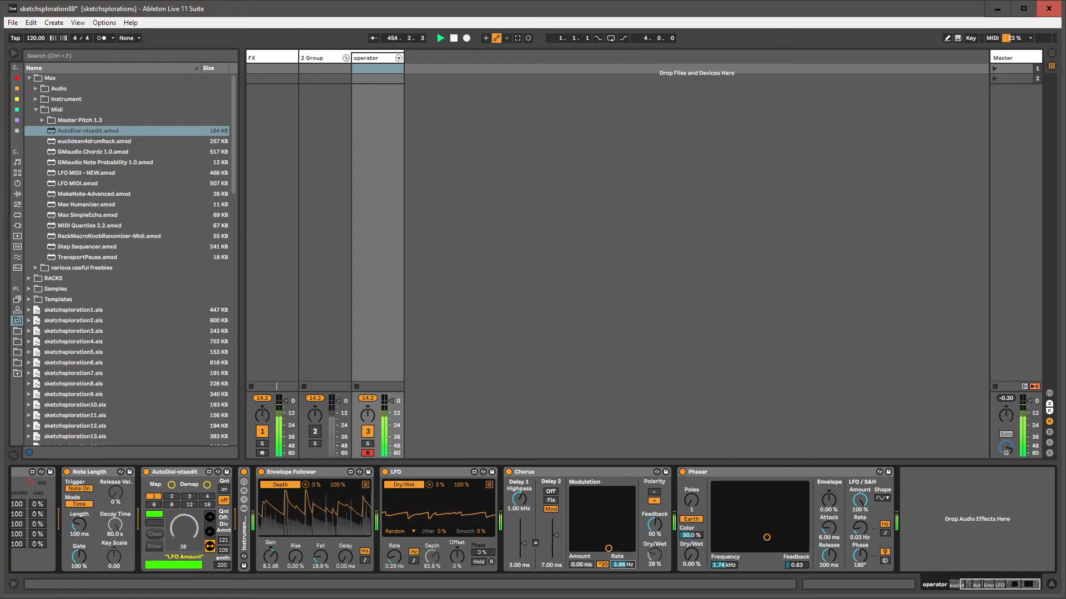
# - Map the Envelope Follower's second slot to the Chorus modulation rate with a minimum of 92 % and a maximum of 19 %
pyautogui.click(365, 485)
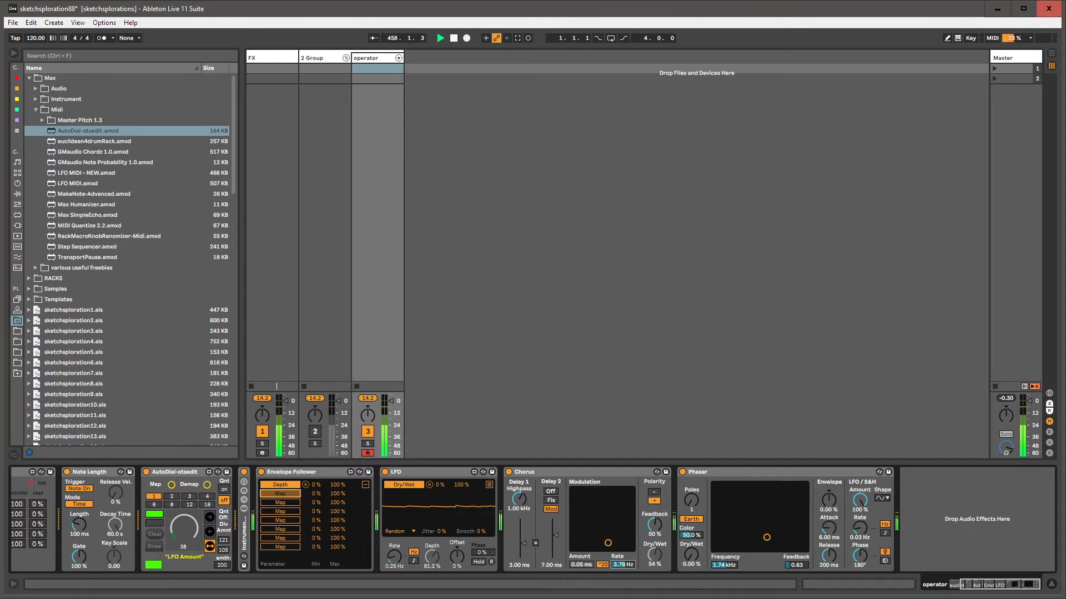
pyautogui.click(622, 565)
pyautogui.moveTo(318, 493); pyautogui.dragTo(318, 438)
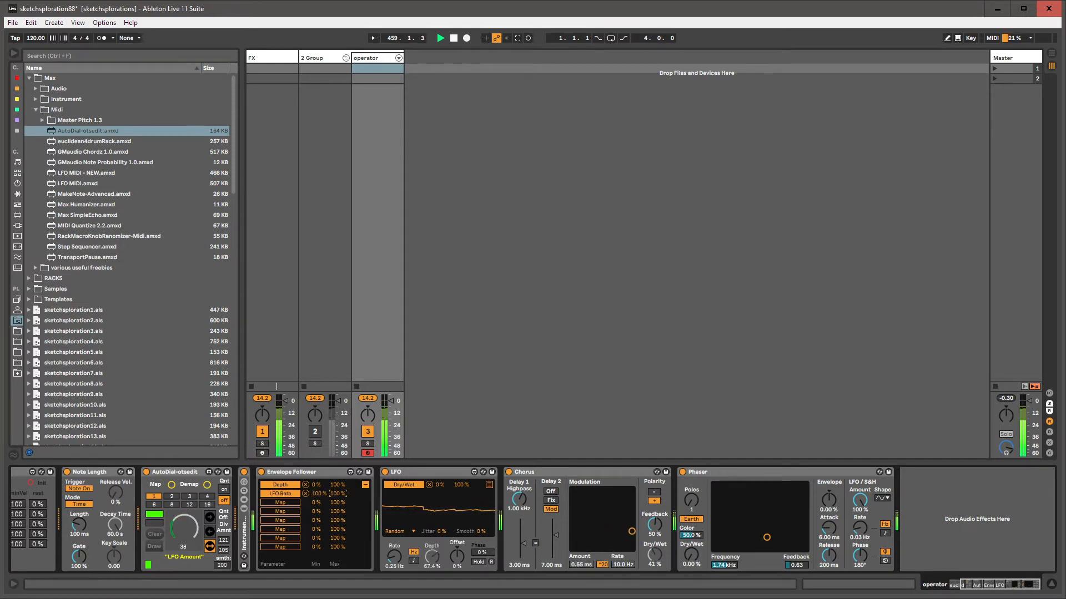
pyautogui.moveTo(334, 492); pyautogui.dragTo(334, 548)
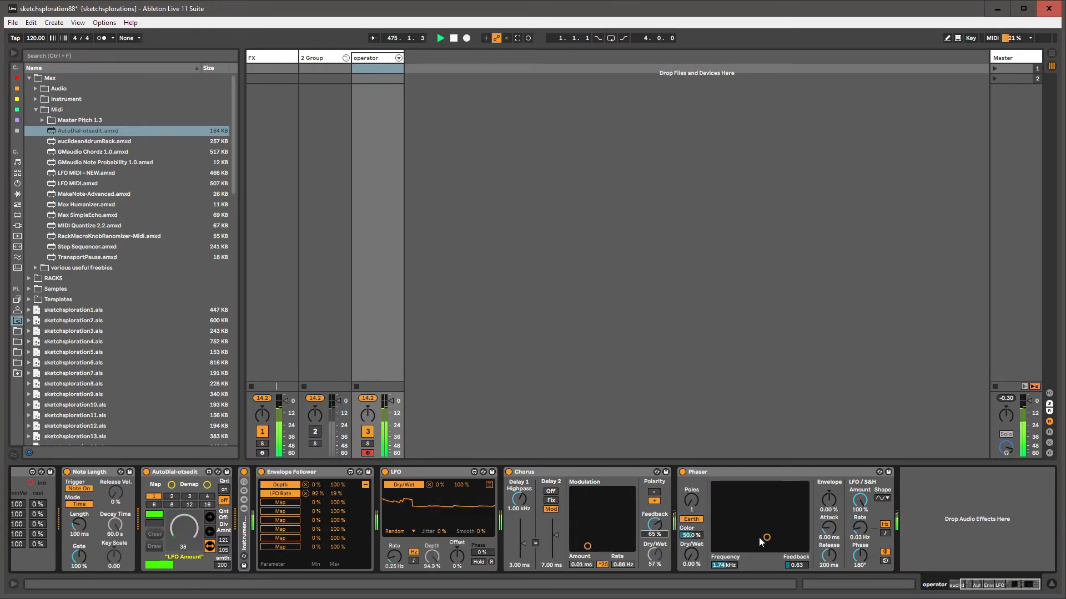
# - Try the Phaser at 4.79 kHz frequency, 0.95 feedback and varied dry/wet amounts, then bypass it
pyautogui.moveTo(765, 538); pyautogui.dragTo(769, 487)
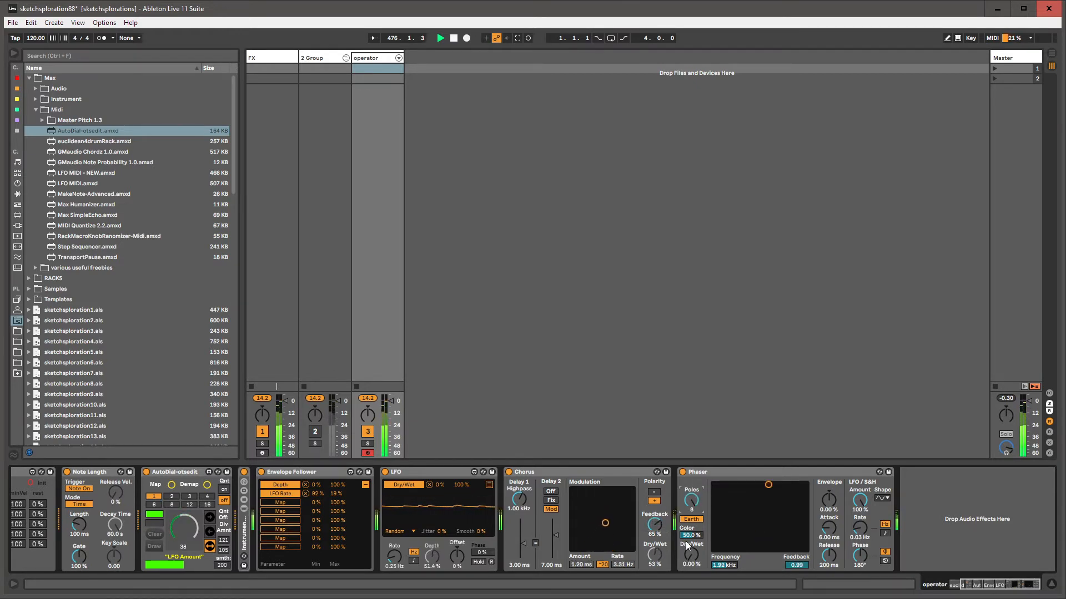
pyautogui.moveTo(687, 547); pyautogui.dragTo(692, 561)
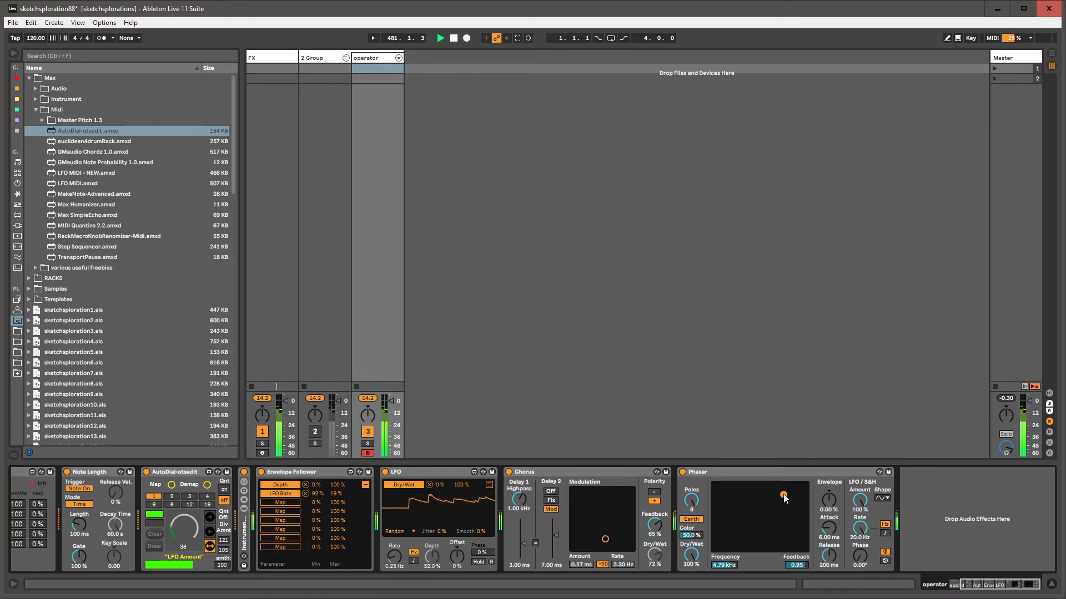
pyautogui.moveTo(694, 552); pyautogui.dragTo(693, 580)
pyautogui.moveTo(694, 580)
pyautogui.mouseDown()
pyautogui.moveTo(694, 549)
pyautogui.moveTo(694, 580)
pyautogui.mouseUp()
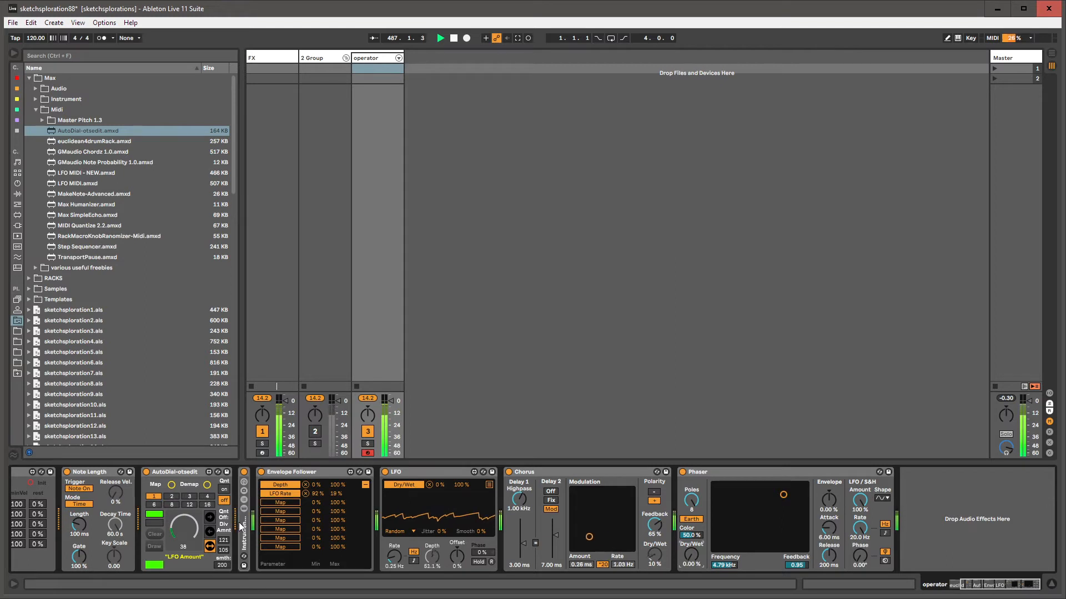
pyautogui.click(976, 587)
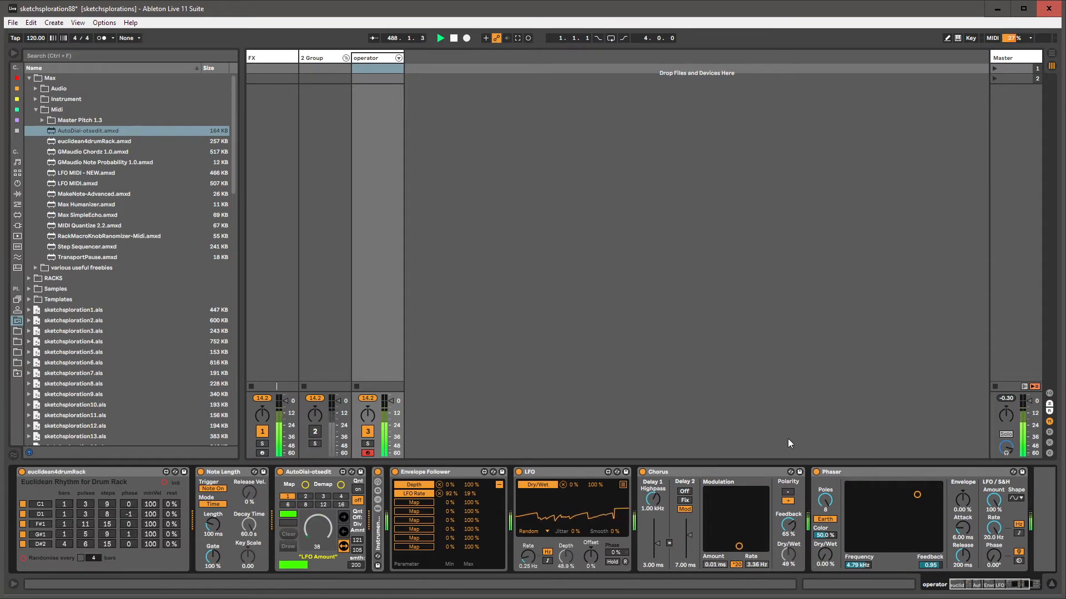
pyautogui.click(817, 472)
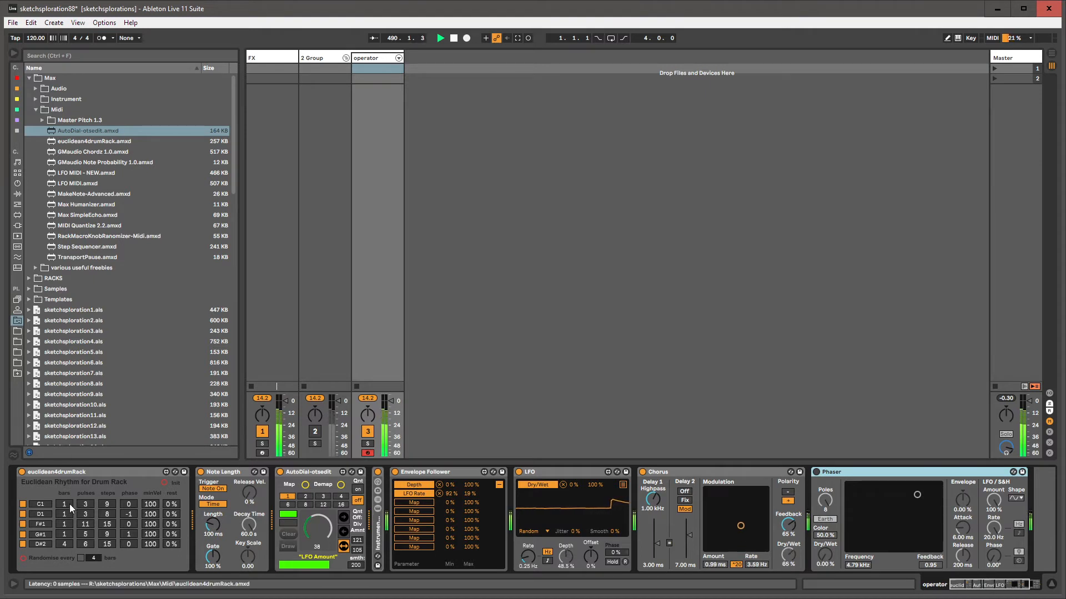
# - Set the C1 row of the Euclidean sequencer to 4 pulses and 6 steps
pyautogui.click(84, 505)
pyautogui.click(106, 503)
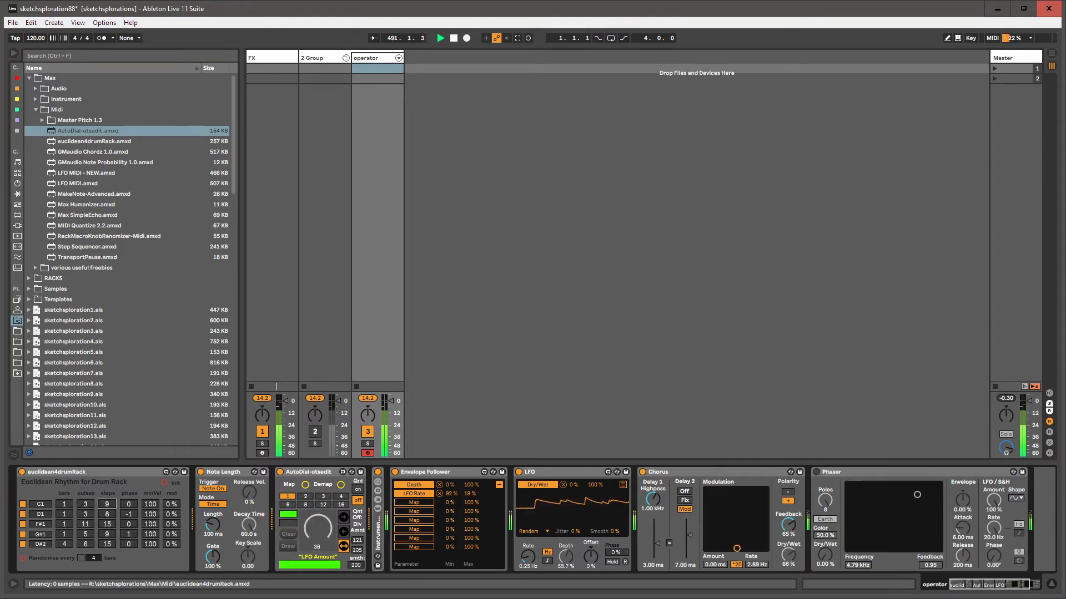
pyautogui.moveTo(106, 504); pyautogui.dragTo(107, 512)
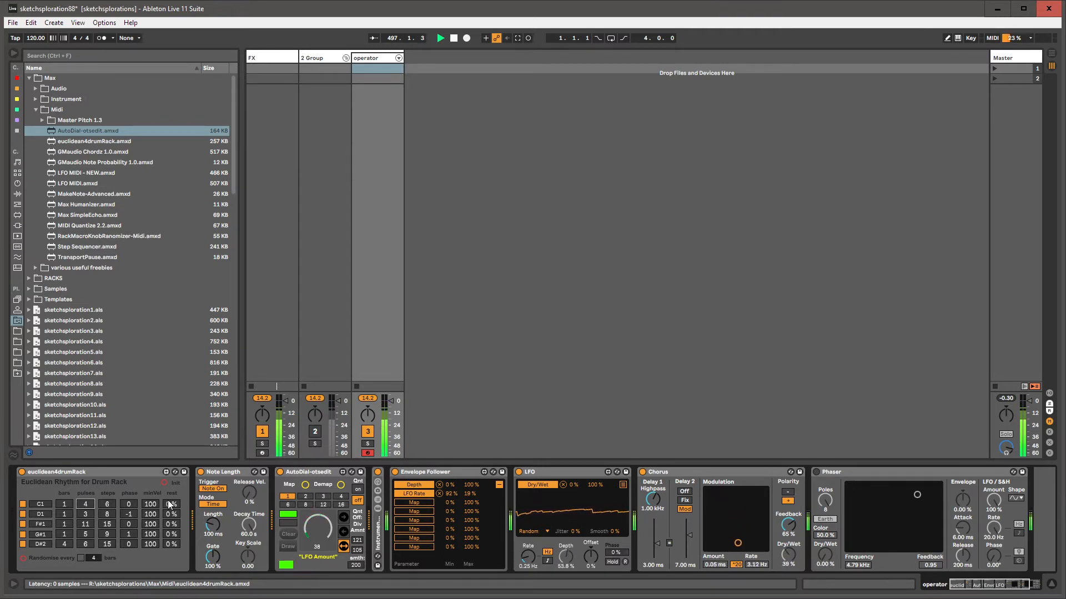
# - Set the sequencer rows' rest to 30, 11, 10, 19 and 22 % and their minimum velocities to 99, 15, 1, 1 and 71
pyautogui.moveTo(170, 504); pyautogui.dragTo(170, 488)
pyautogui.moveTo(171, 524); pyautogui.dragTo(151, 587)
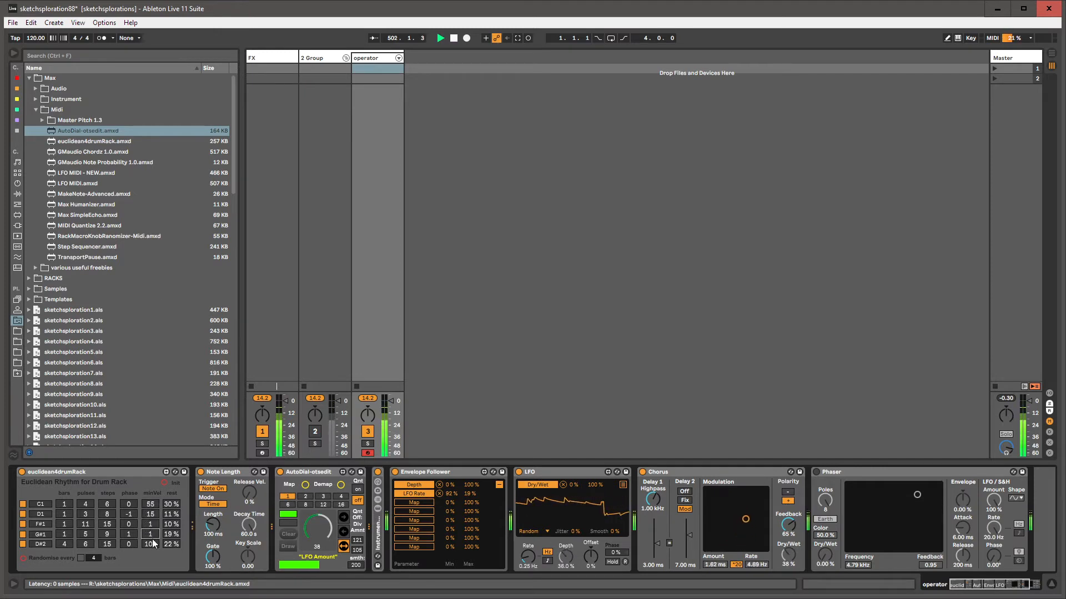
pyautogui.moveTo(153, 544); pyautogui.dragTo(152, 560)
pyautogui.moveTo(150, 506); pyautogui.dragTo(151, 486)
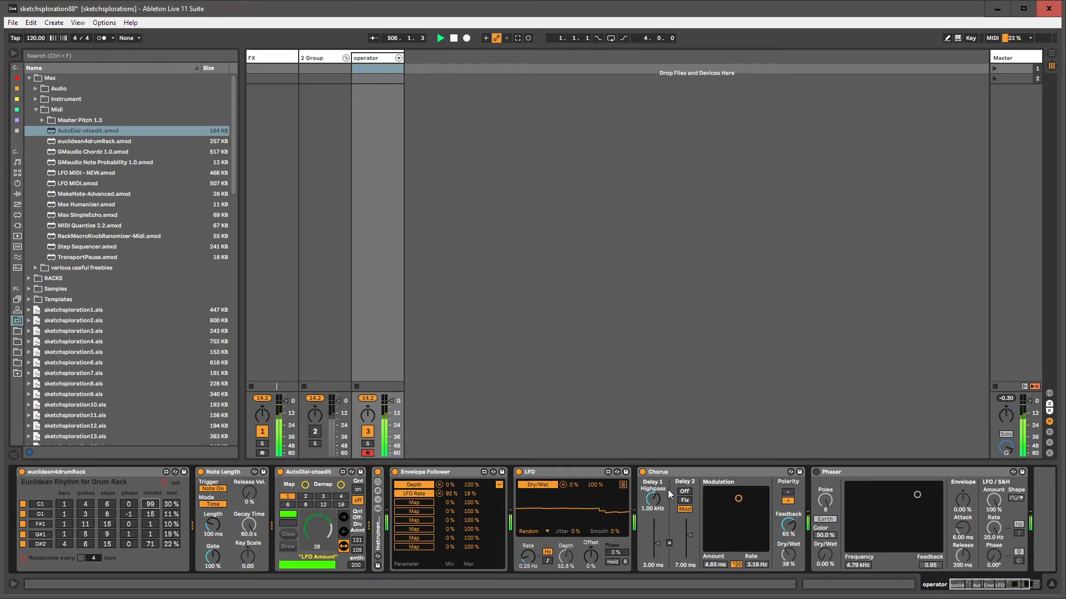
# - Lower the Chorus feedback to 0.0 %
pyautogui.moveTo(788, 525); pyautogui.dragTo(788, 583)
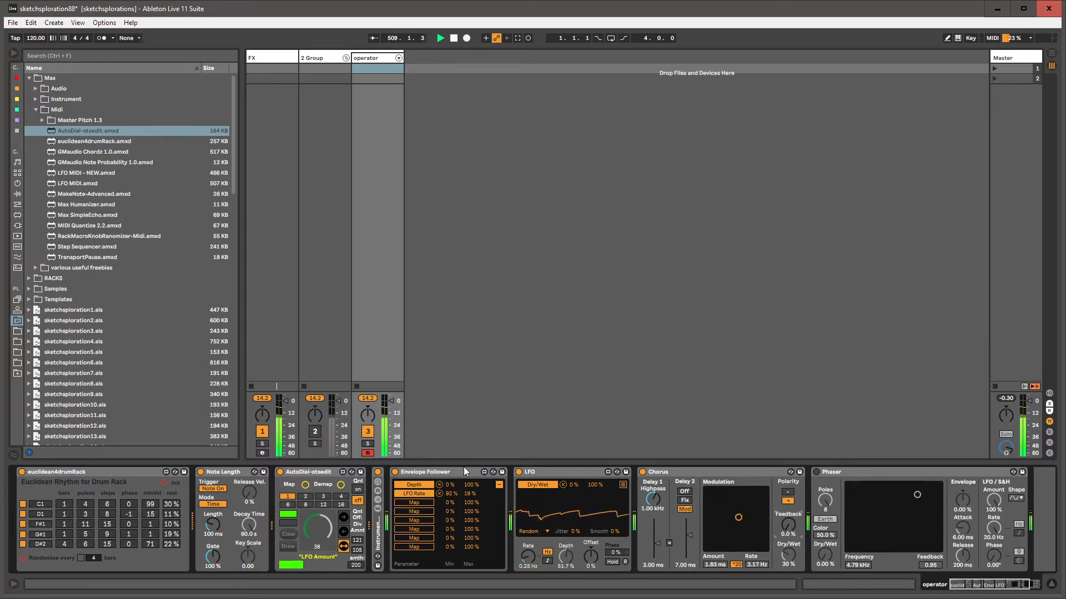
pyautogui.click(561, 468)
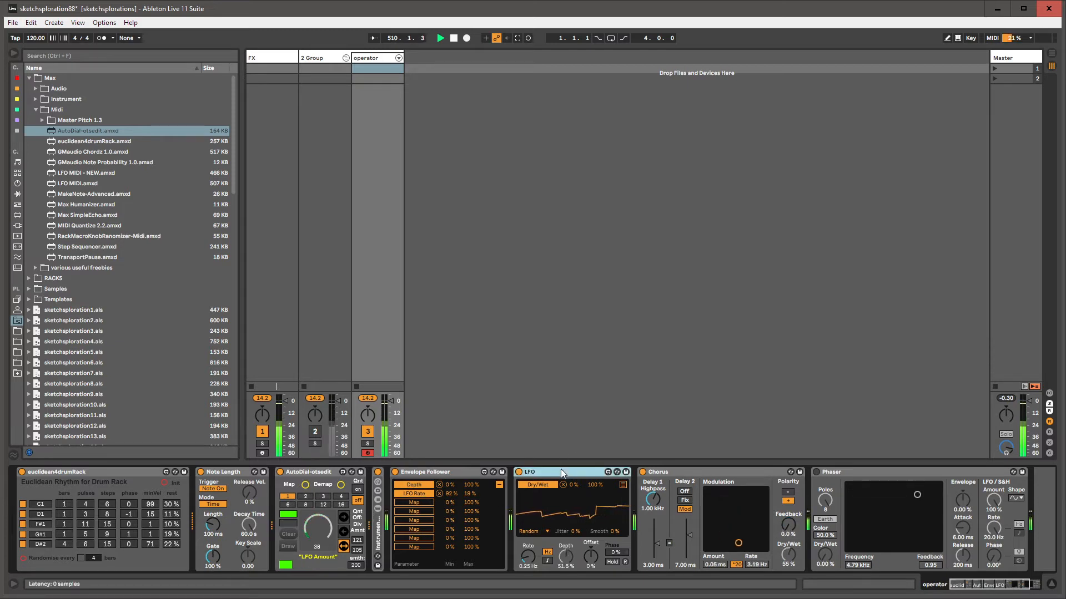
pyautogui.click(103, 471)
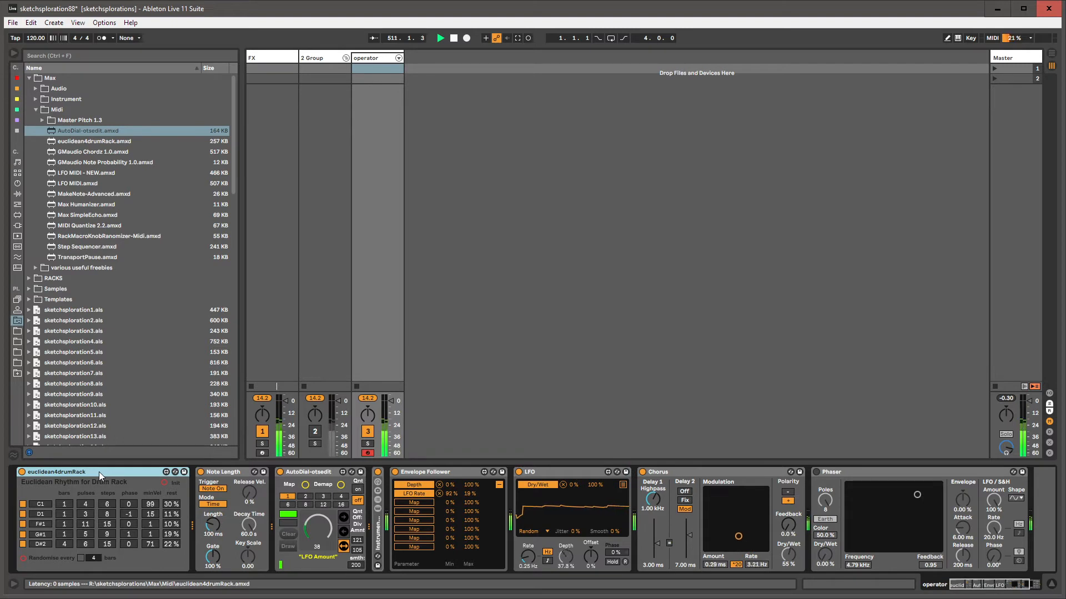
pyautogui.click(637, 477)
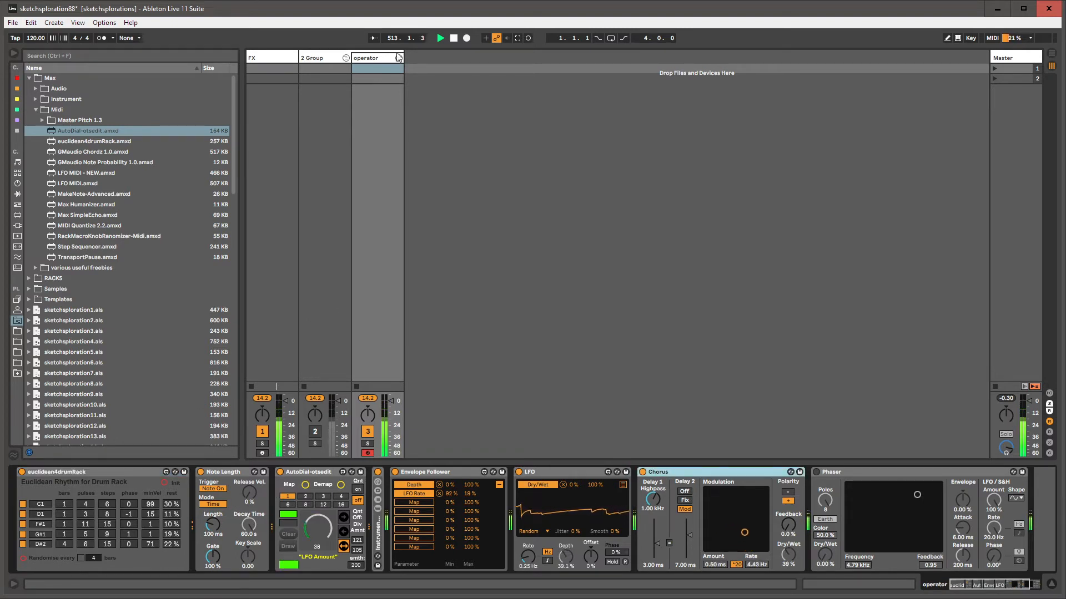
# - Add a MIDI track and copy the operator track's euclidean4drumRack device onto it
pyautogui.hotkey('ctrl', 'shift', 't')
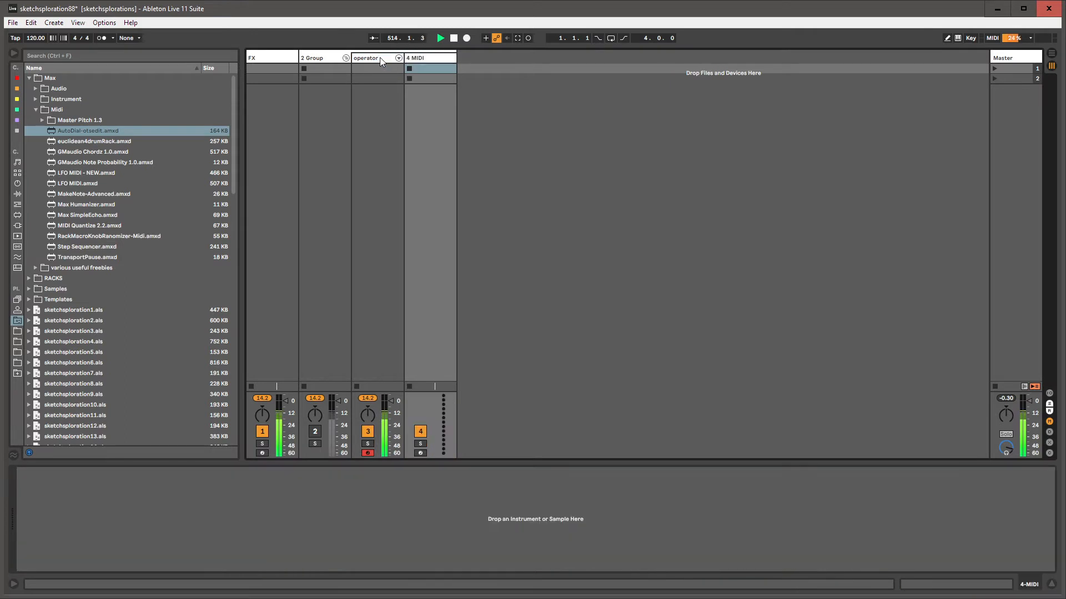
pyautogui.click(380, 58)
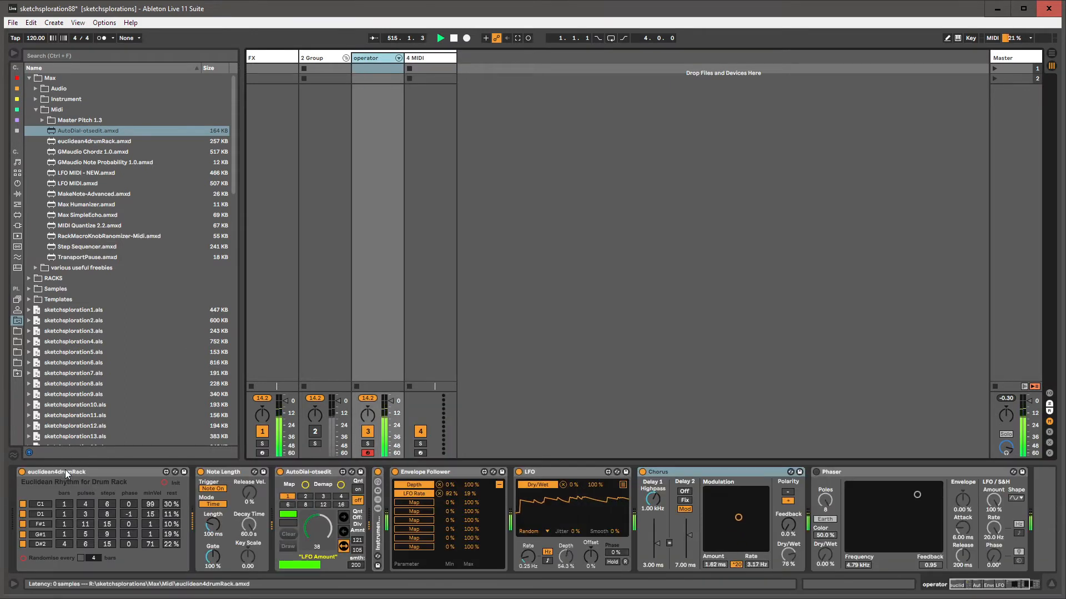
pyautogui.moveTo(65, 469); pyautogui.dragTo(438, 294)
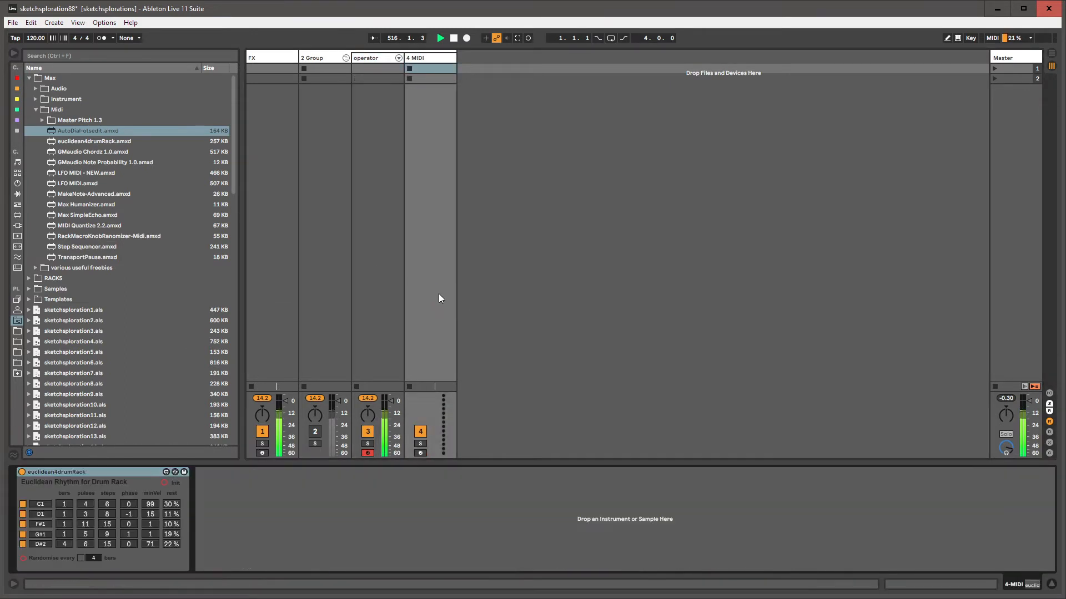
pyautogui.click(378, 60)
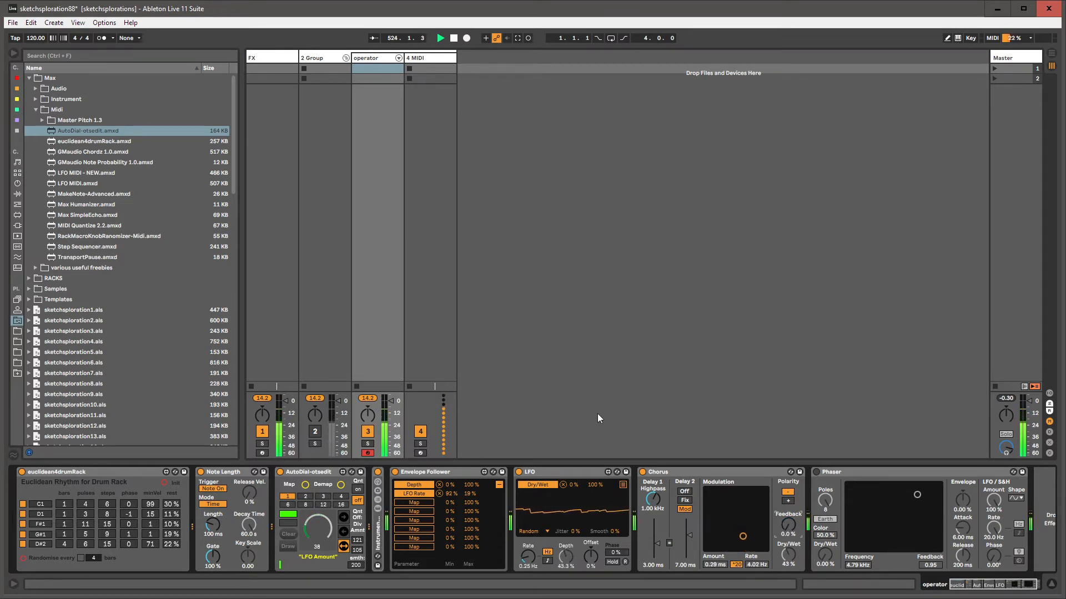
# - Save the set and delete the Phaser from the operator track
pyautogui.hotkey('ctrl', 's')
pyautogui.click(35, 120)
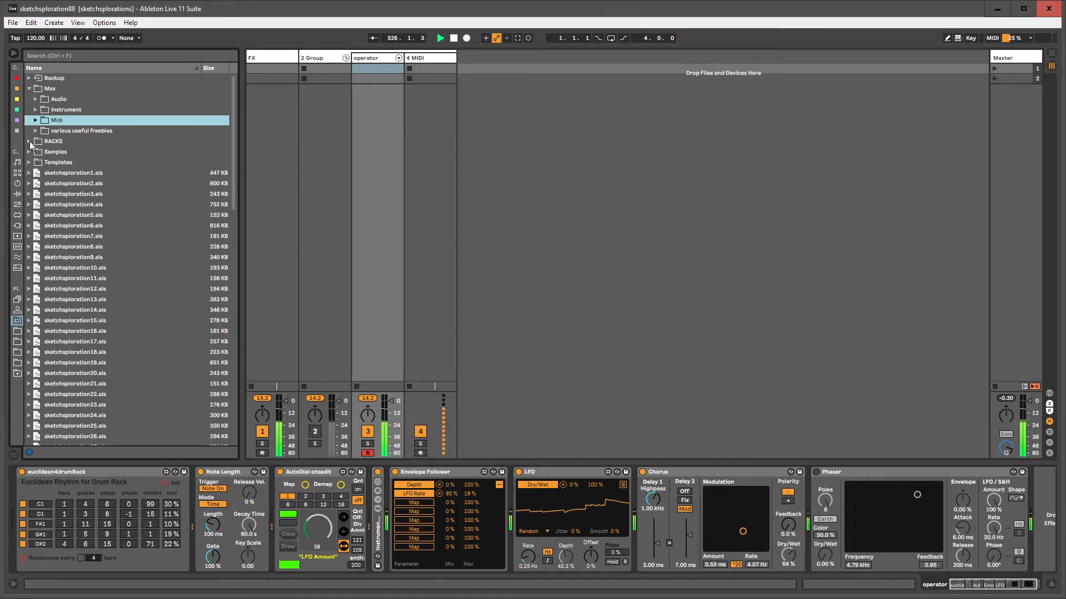
pyautogui.click(845, 472)
pyautogui.press('Delete')
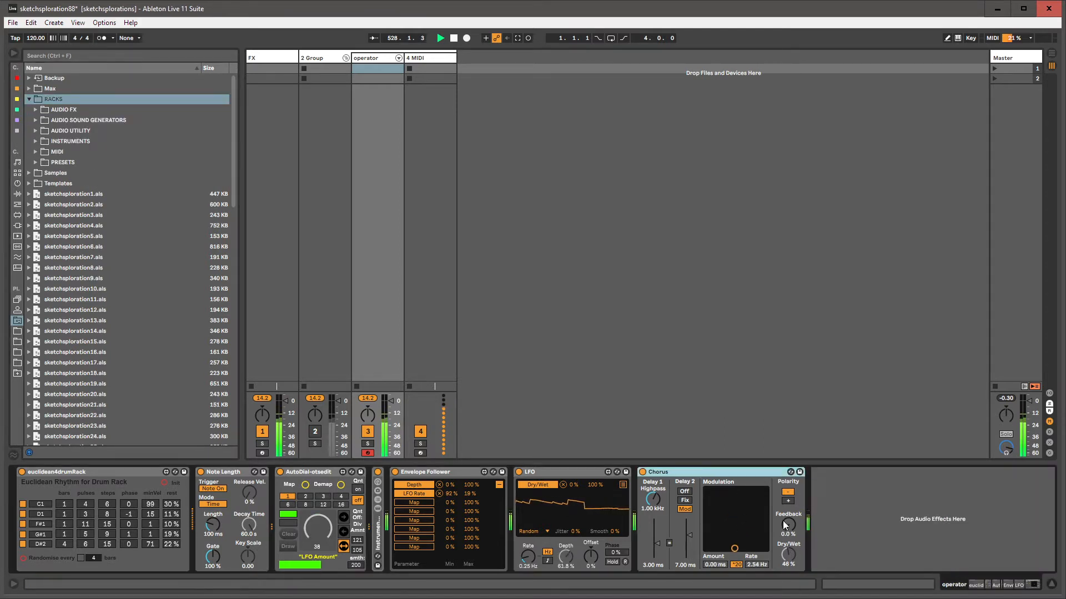
# - Switch the Chorus polarity to negative and map the LFO's second slot to the Chorus feedback with a range of 0 to 86 %
pyautogui.moveTo(788, 525); pyautogui.dragTo(788, 493)
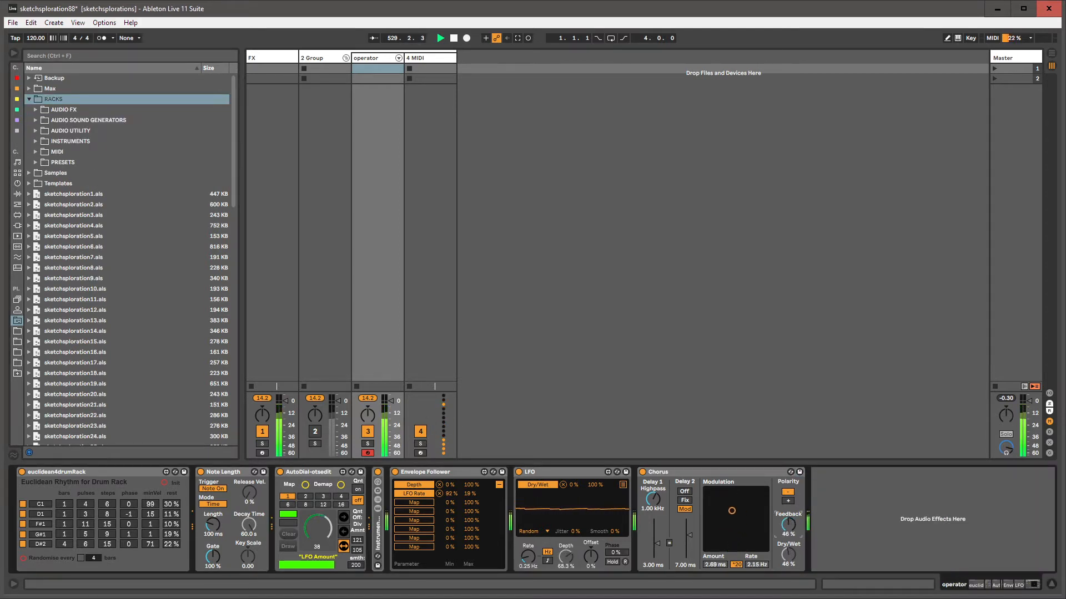
pyautogui.click(623, 485)
pyautogui.click(536, 493)
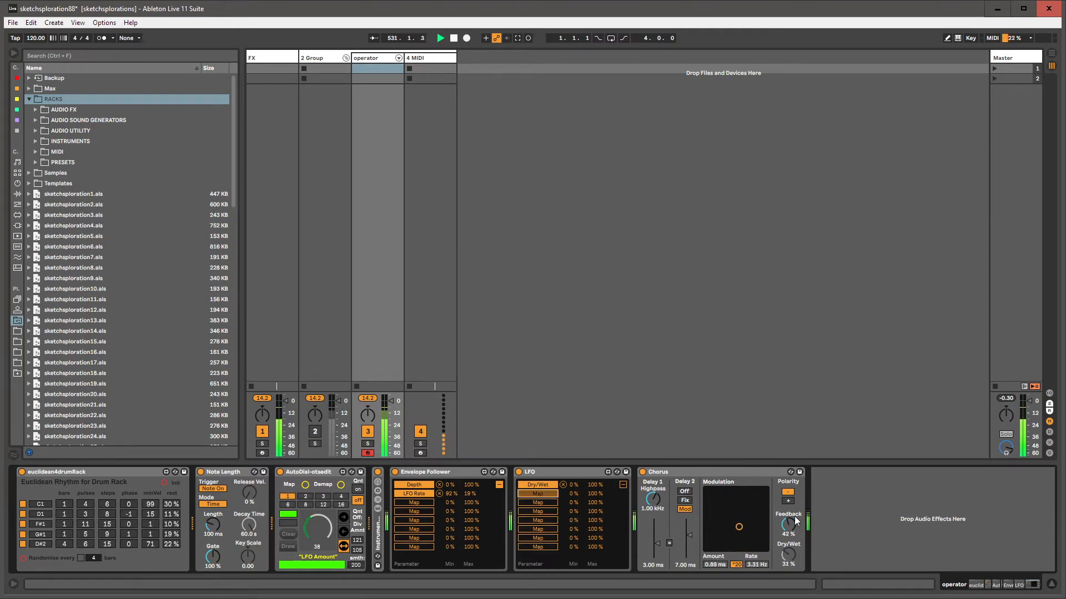
pyautogui.click(788, 524)
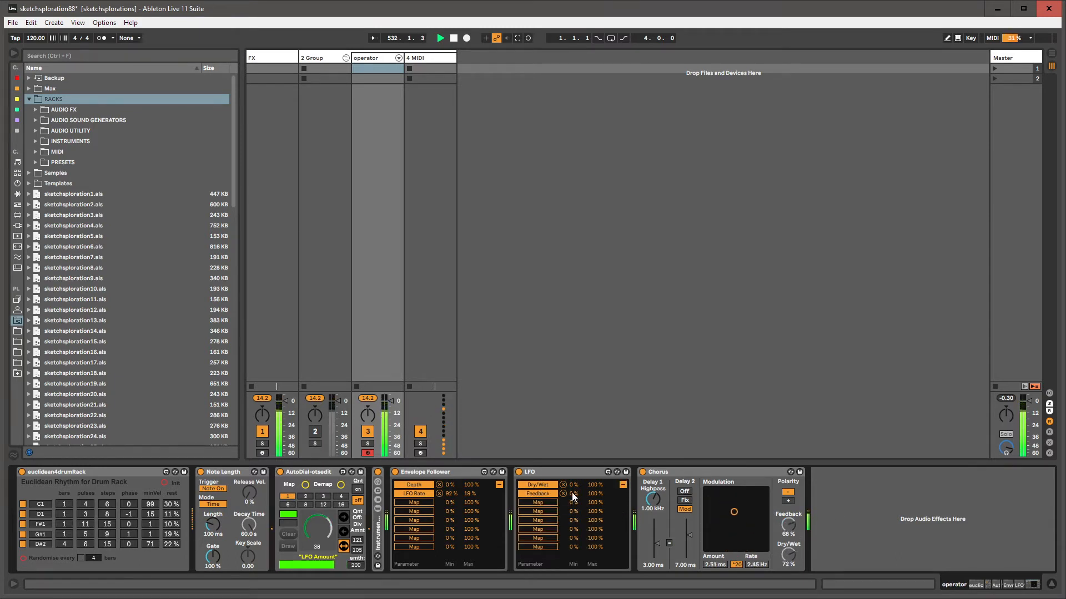
pyautogui.moveTo(575, 493); pyautogui.dragTo(575, 538)
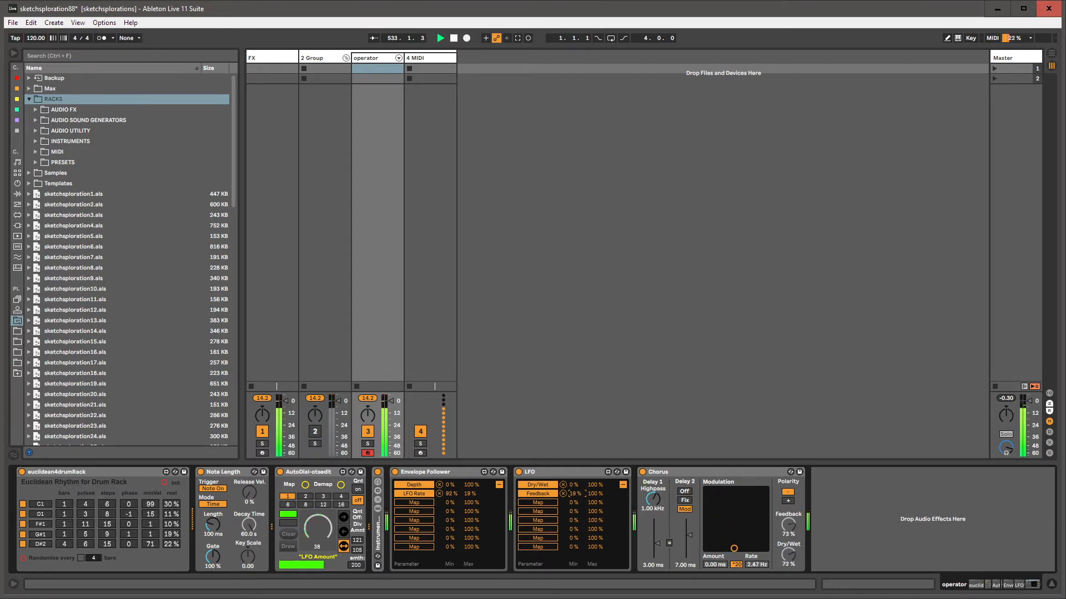
pyautogui.moveTo(575, 494)
pyautogui.mouseDown()
pyautogui.moveTo(575, 506)
pyautogui.moveTo(595, 498)
pyautogui.mouseUp()
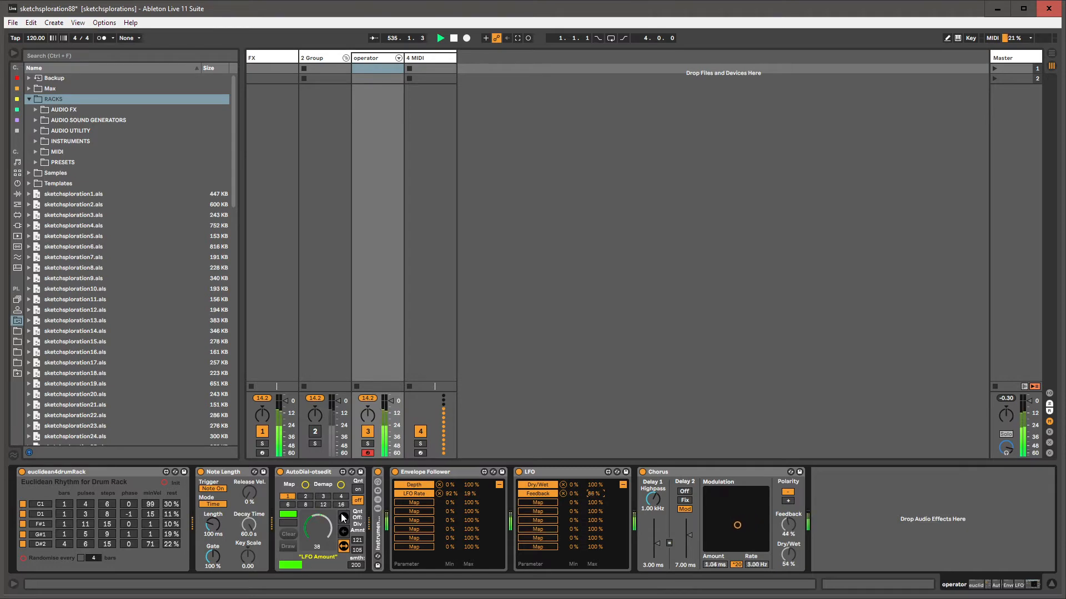
# - Expand the Instrument Rack and load AutoDial-otsedit from the Max Midi folder in front of the Operator in the first chain
pyautogui.doubleClick(379, 517)
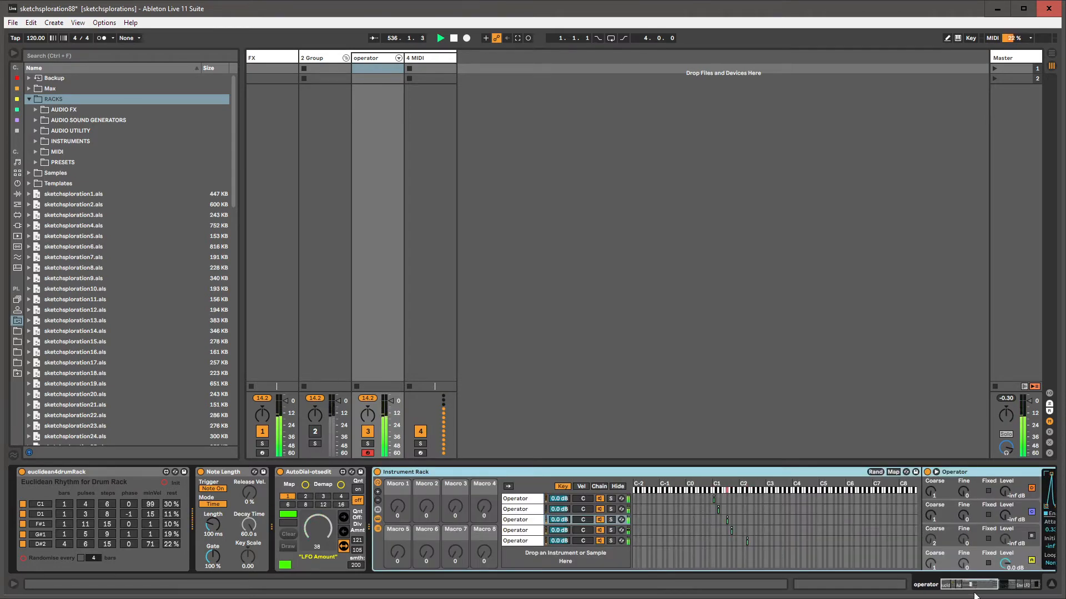
pyautogui.click(974, 594)
pyautogui.click(454, 474)
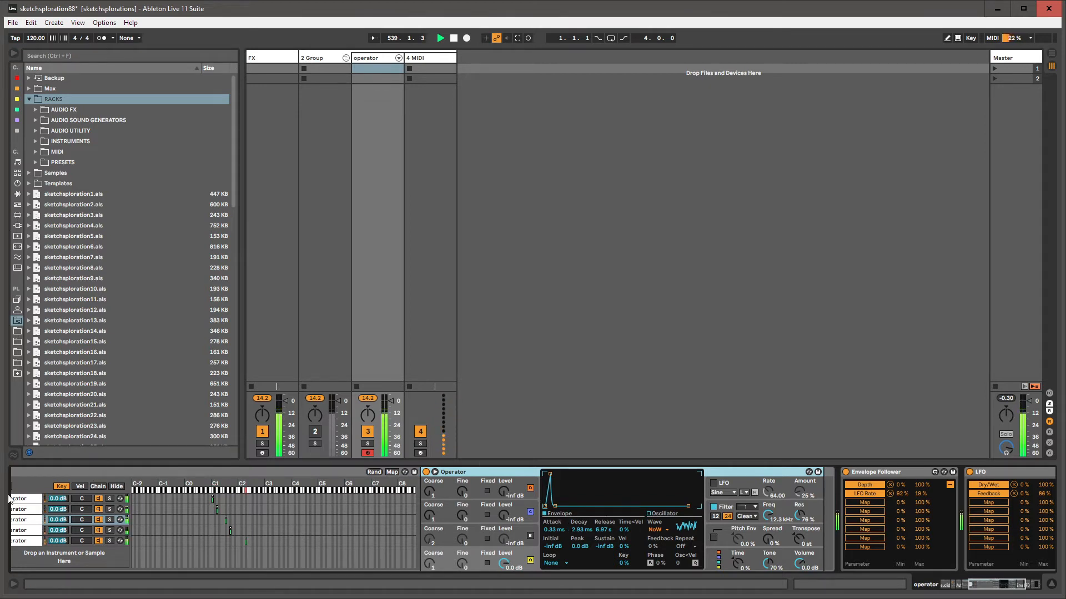
pyautogui.click(26, 500)
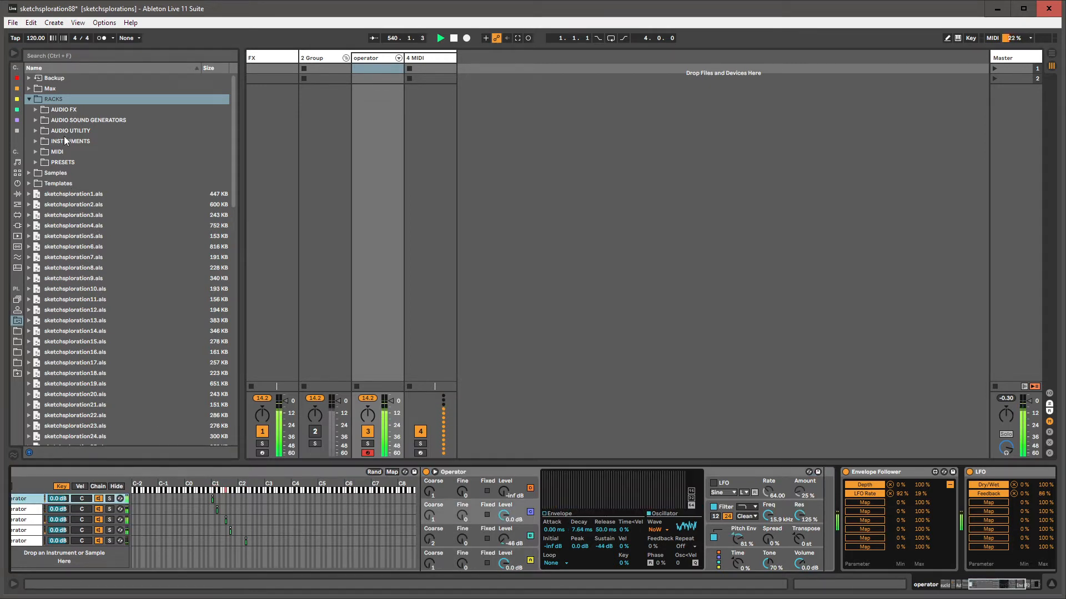
pyautogui.click(36, 152)
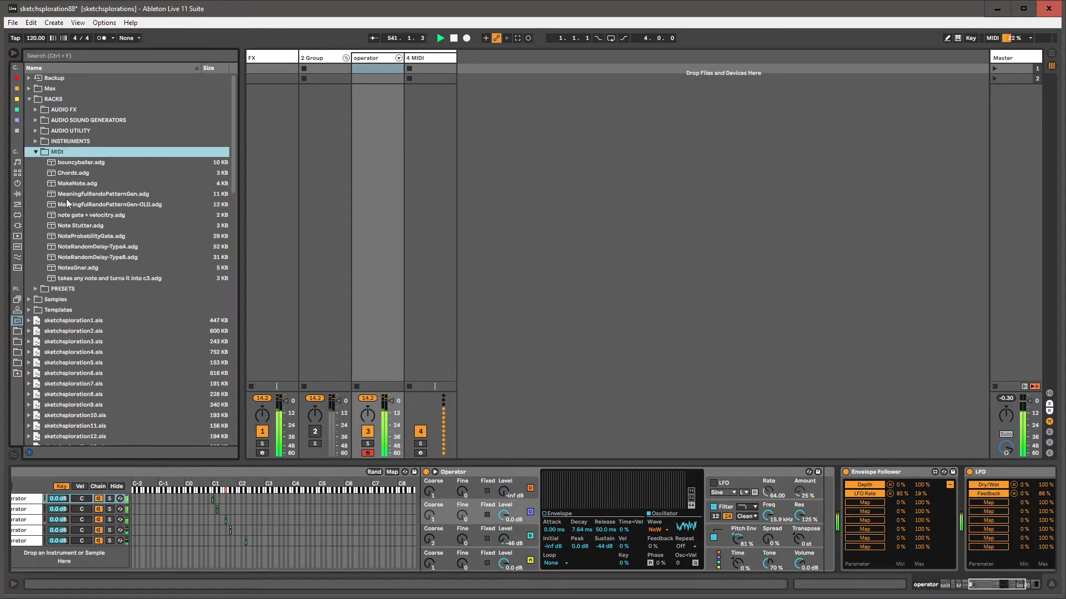
pyautogui.click(30, 98)
pyautogui.click(29, 88)
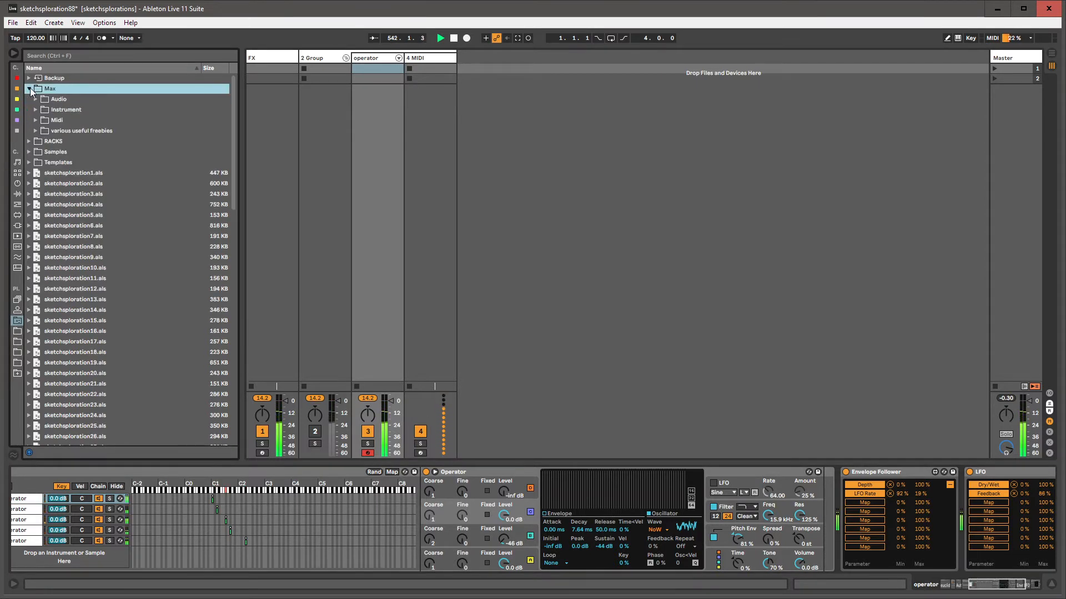
pyautogui.doubleClick(48, 101)
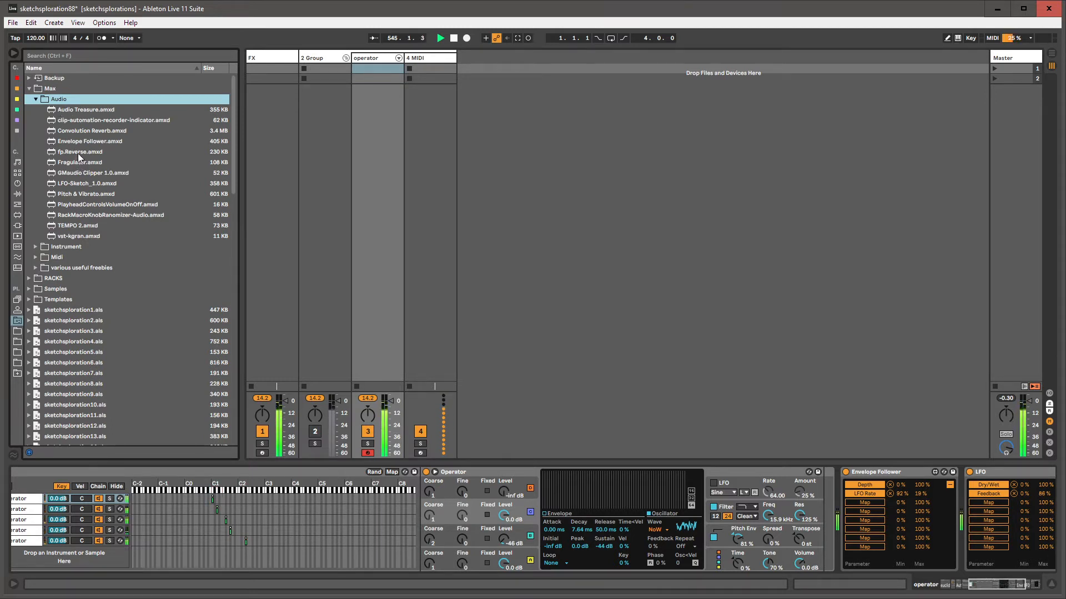
pyautogui.doubleClick(39, 255)
pyautogui.click(82, 143)
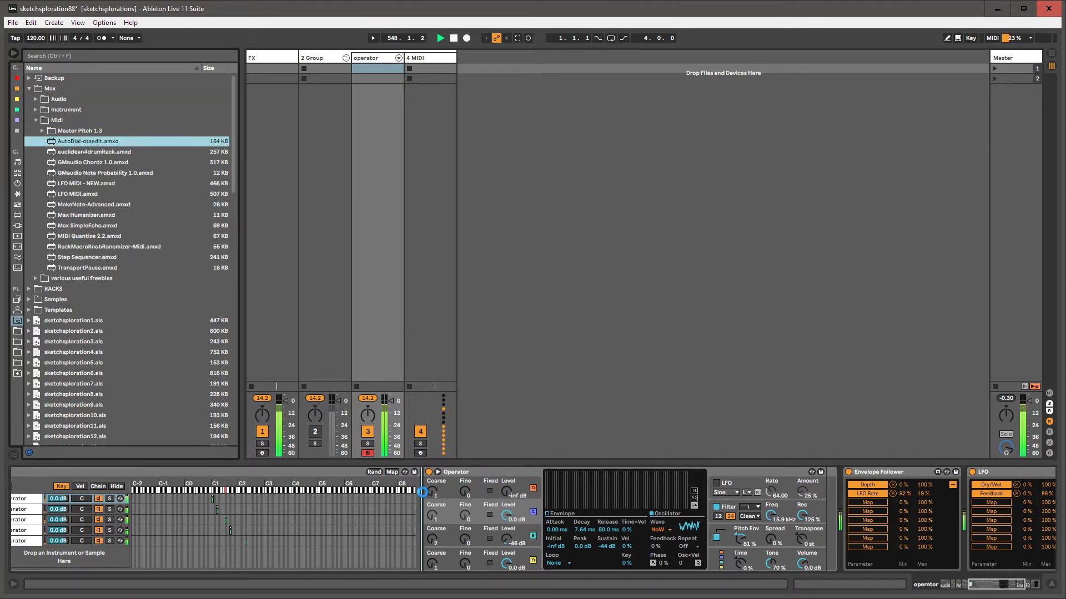
pyautogui.moveTo(422, 492); pyautogui.dragTo(424, 492)
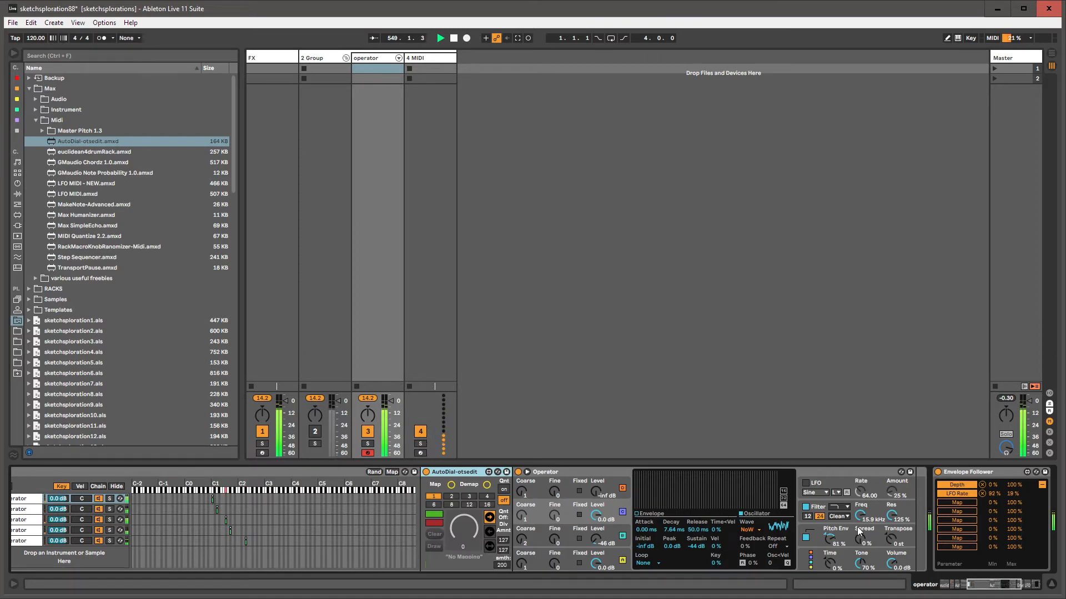
# - Map the first chain's AutoDial to the Operator's Filter Freq with amounts 113 and 119 and smoothing 8, and record a dial movement
pyautogui.moveTo(869, 521); pyautogui.dragTo(869, 549)
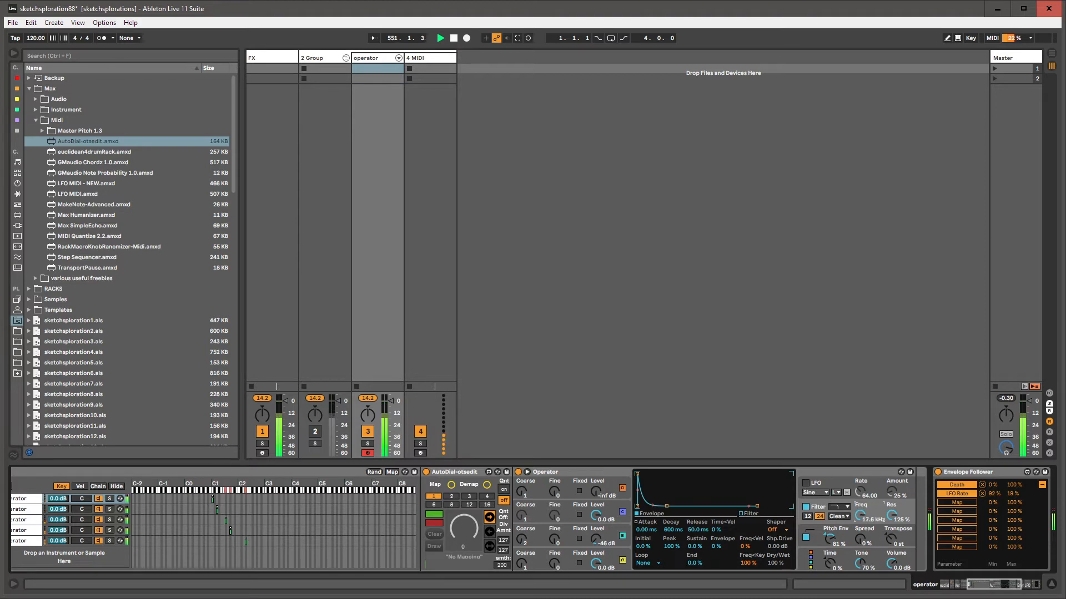
pyautogui.moveTo(861, 518); pyautogui.dragTo(862, 518)
pyautogui.moveTo(988, 582); pyautogui.dragTo(988, 585)
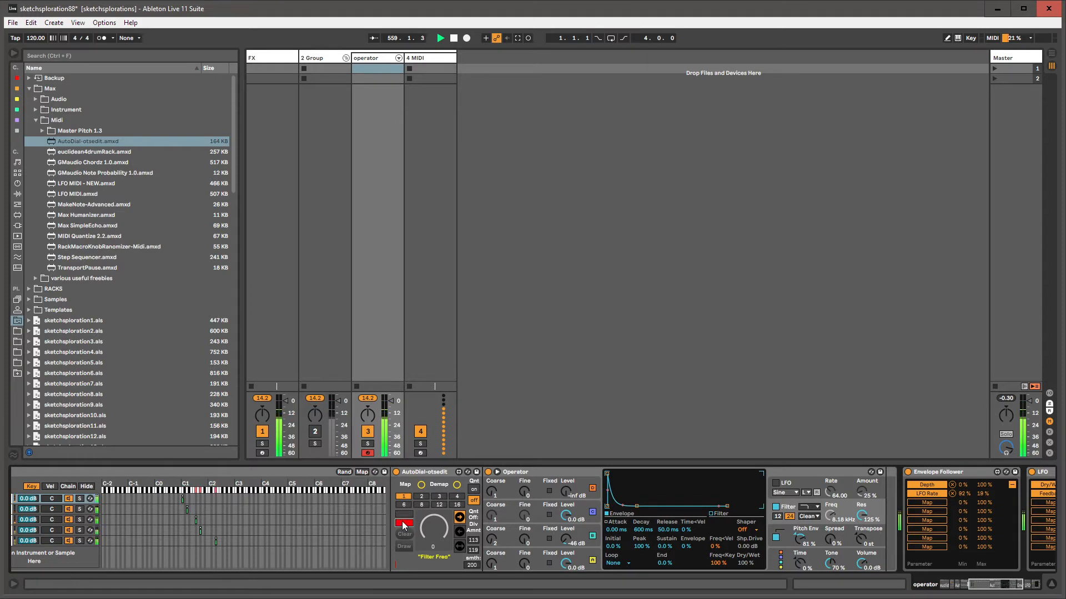
pyautogui.moveTo(424, 529); pyautogui.dragTo(425, 488)
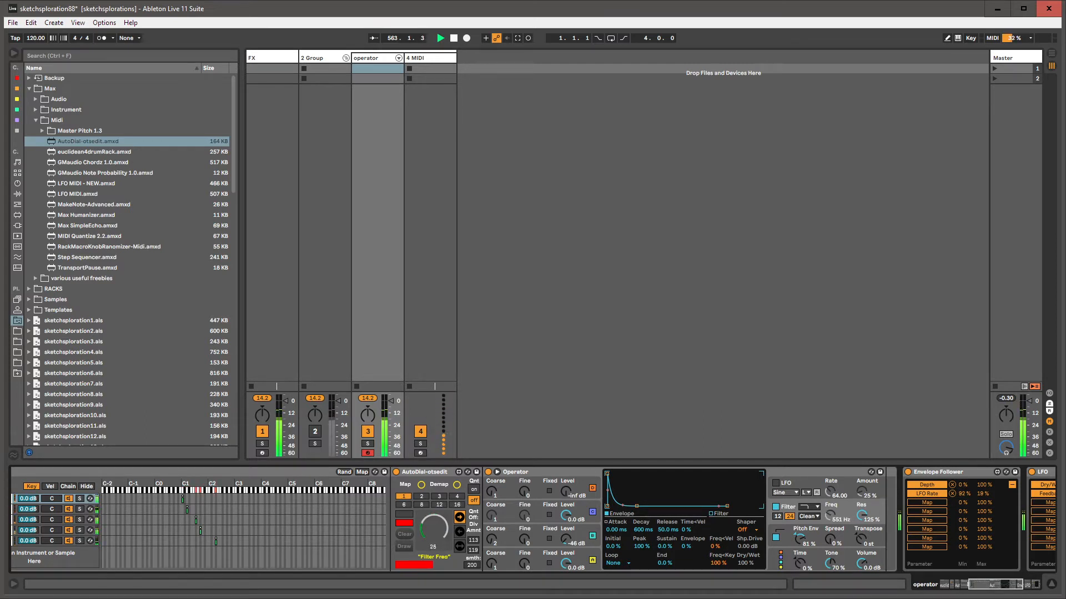
pyautogui.moveTo(433, 527); pyautogui.dragTo(433, 529)
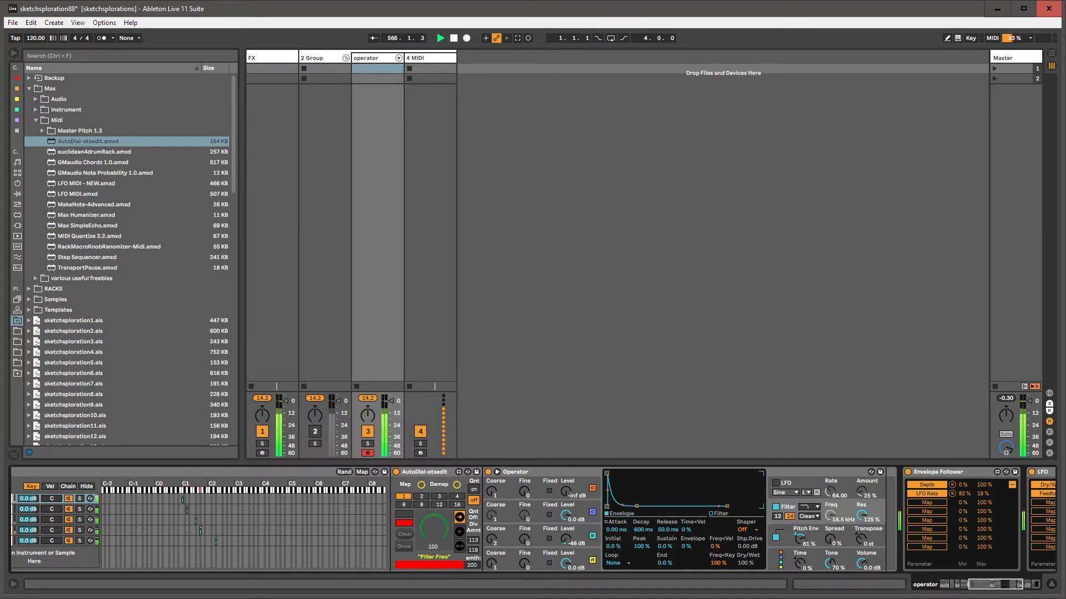
pyautogui.moveTo(423, 526); pyautogui.dragTo(423, 525)
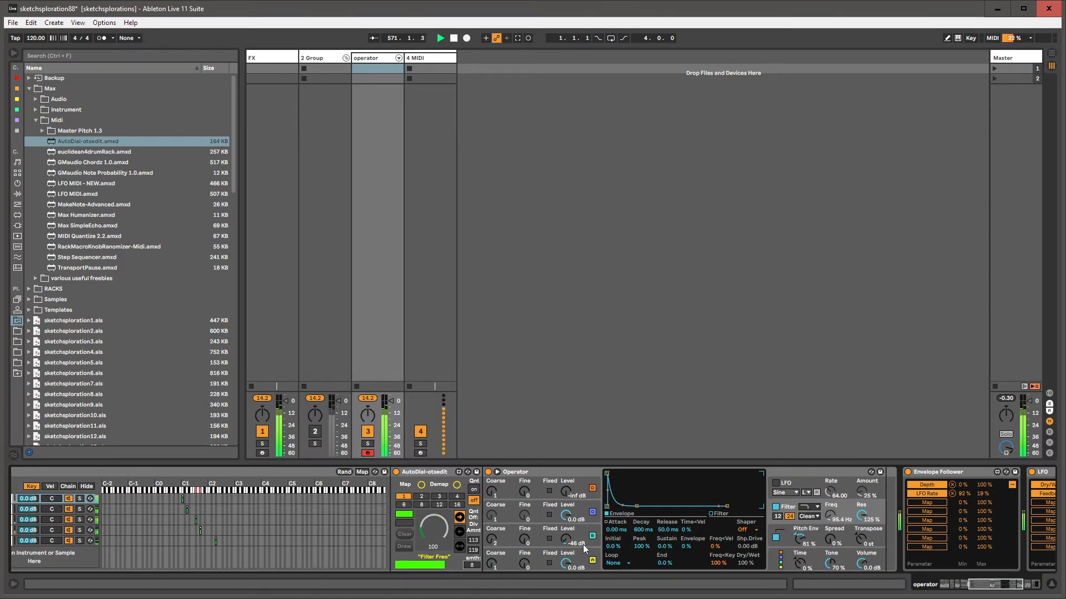
# - Add a second AutoDial-otsedit before the first chain's Operator, reset the Osc-B level, map the dial to it and record a movement
pyautogui.moveTo(585, 549); pyautogui.dragTo(585, 534)
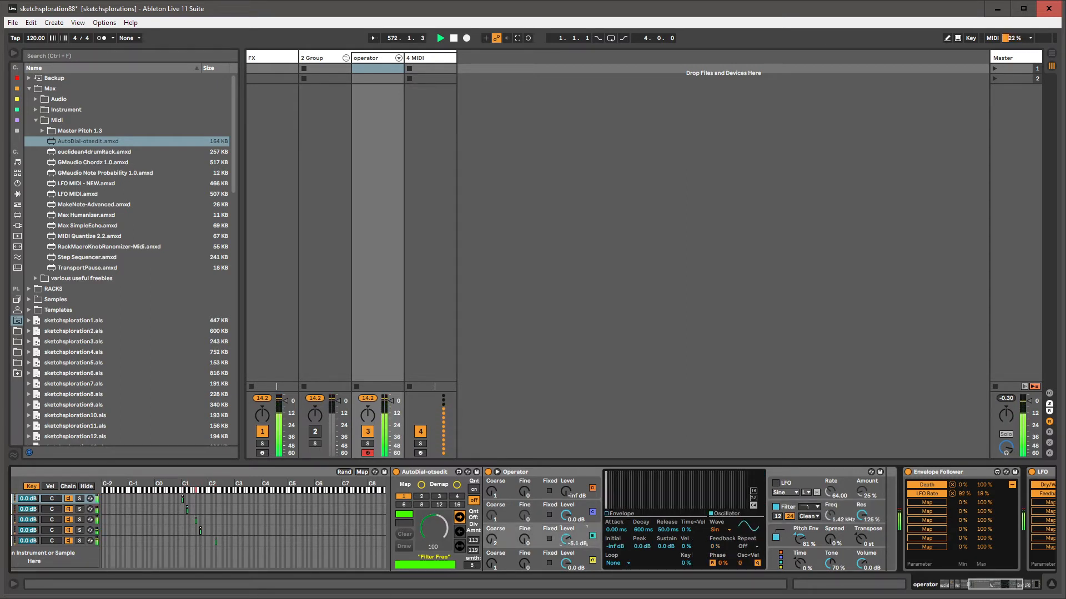
pyautogui.moveTo(566, 539); pyautogui.dragTo(567, 541)
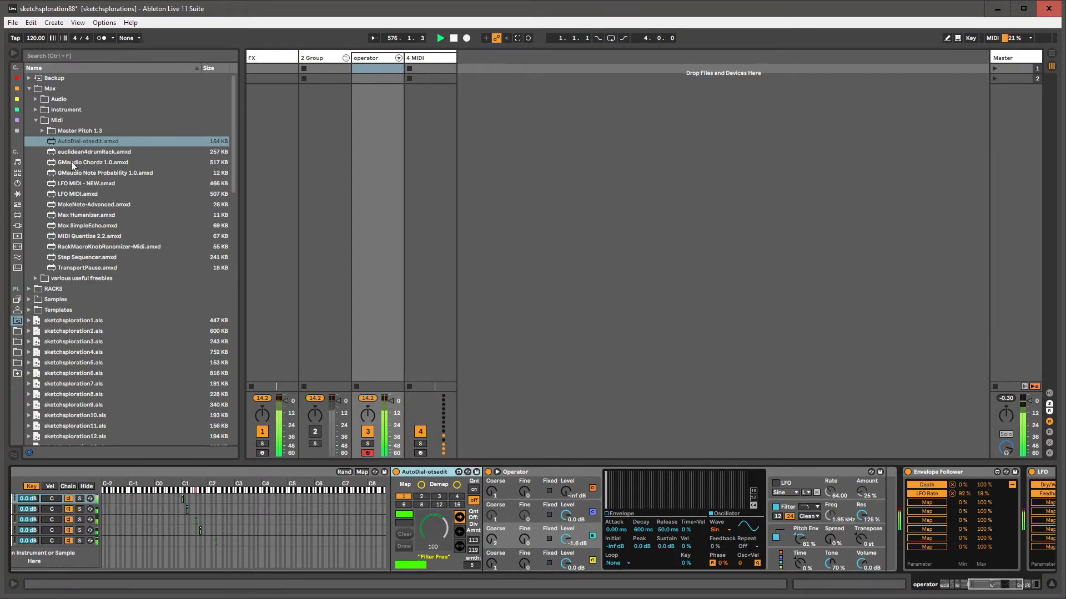
pyautogui.moveTo(83, 142); pyautogui.dragTo(485, 497)
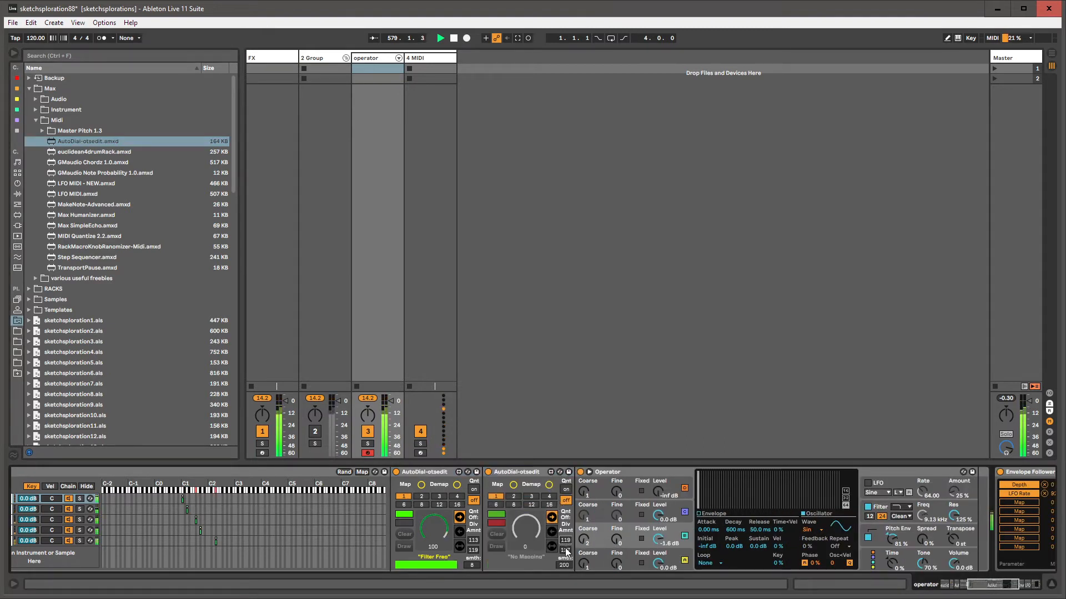
pyautogui.doubleClick(659, 540)
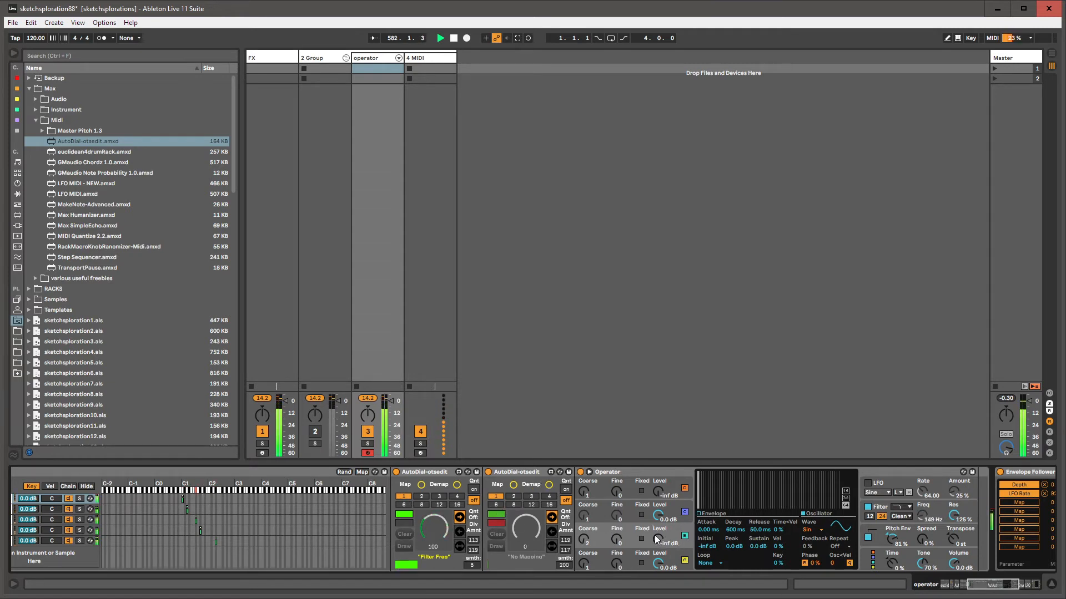
pyautogui.click(514, 485)
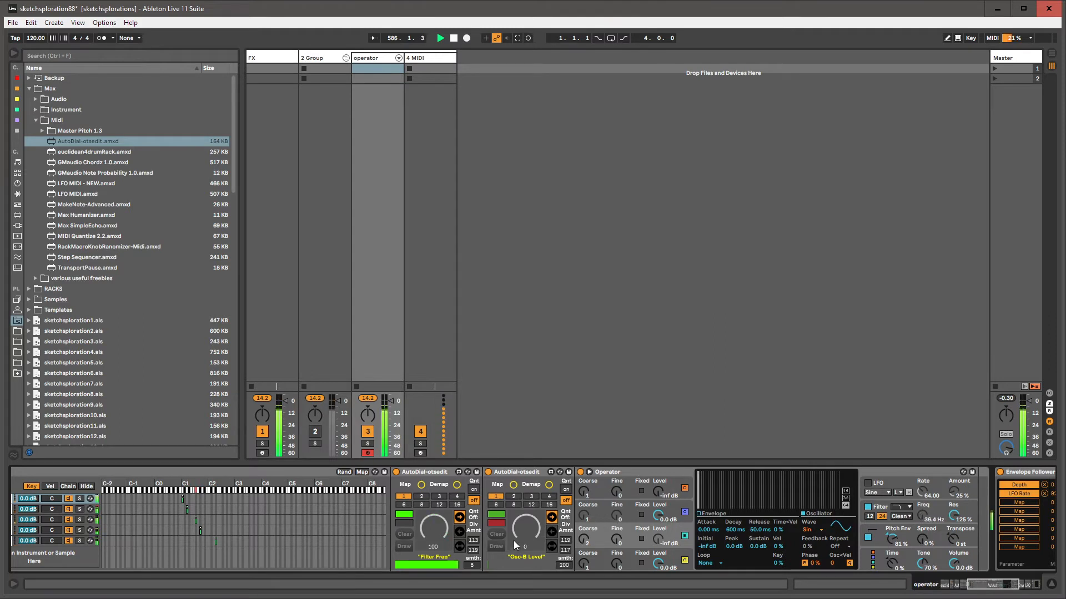
pyautogui.click(497, 523)
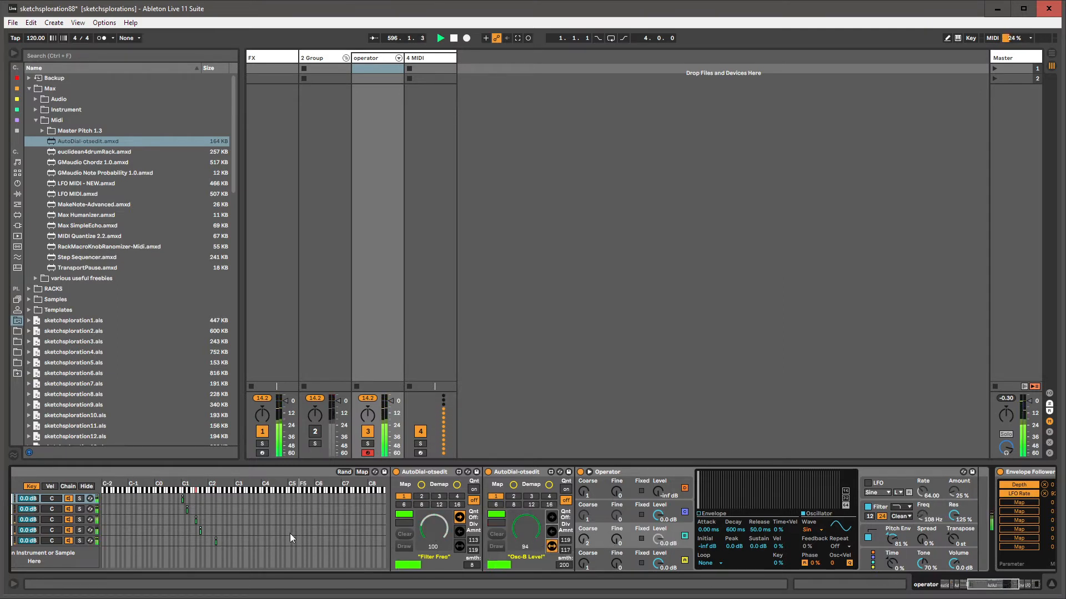
# - Select the fifth chain and load AutoDial-otsedit in front of its Operator
pyautogui.click(95, 538)
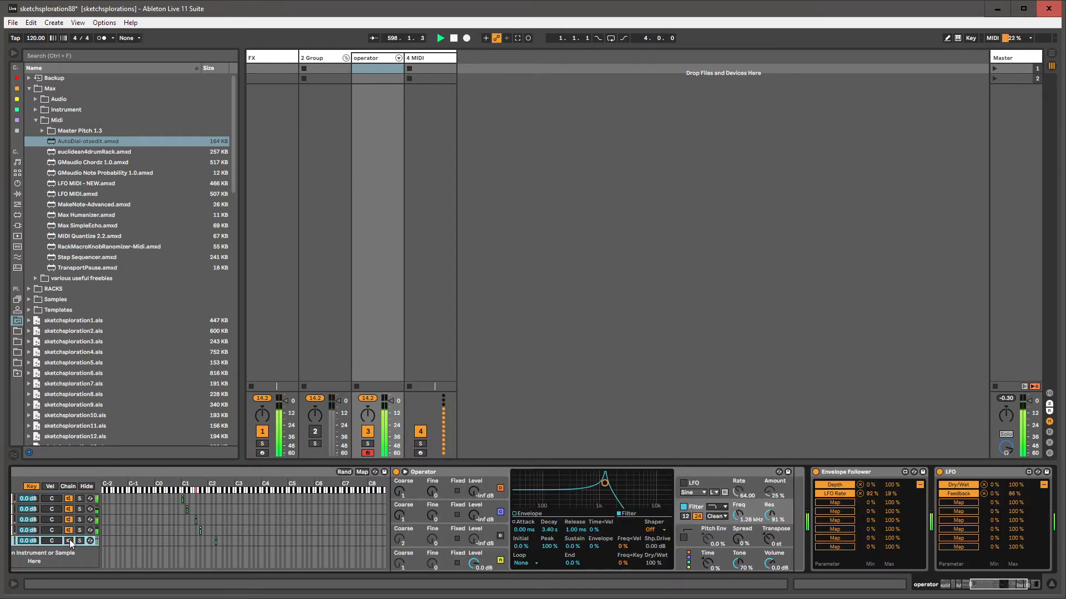
pyautogui.moveTo(978, 585); pyautogui.dragTo(965, 588)
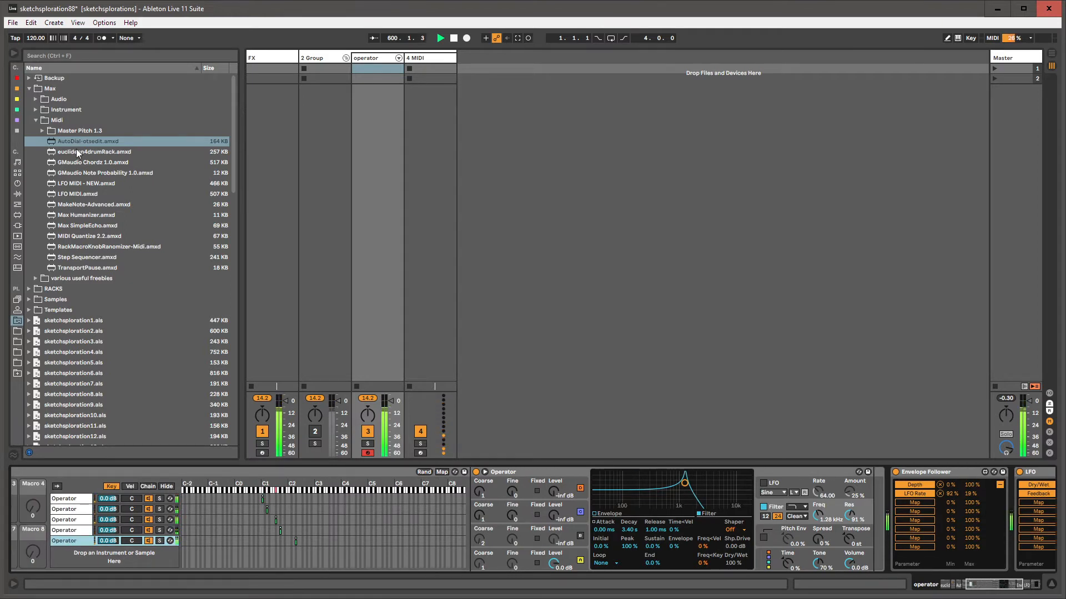
pyautogui.moveTo(80, 146); pyautogui.dragTo(484, 537)
pyautogui.click(982, 587)
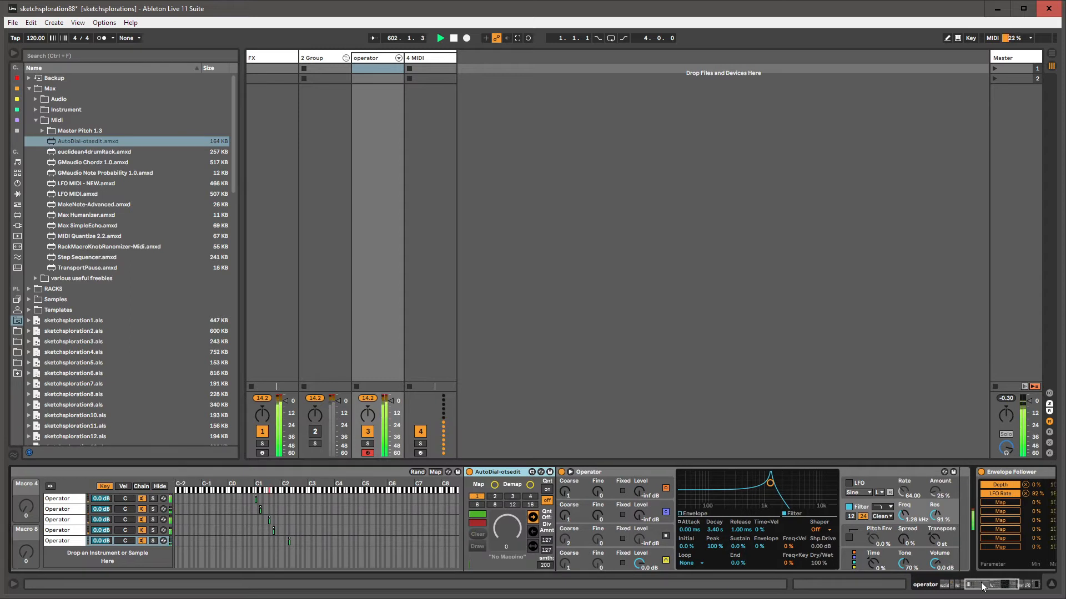
pyautogui.moveTo(981, 587); pyautogui.dragTo(985, 587)
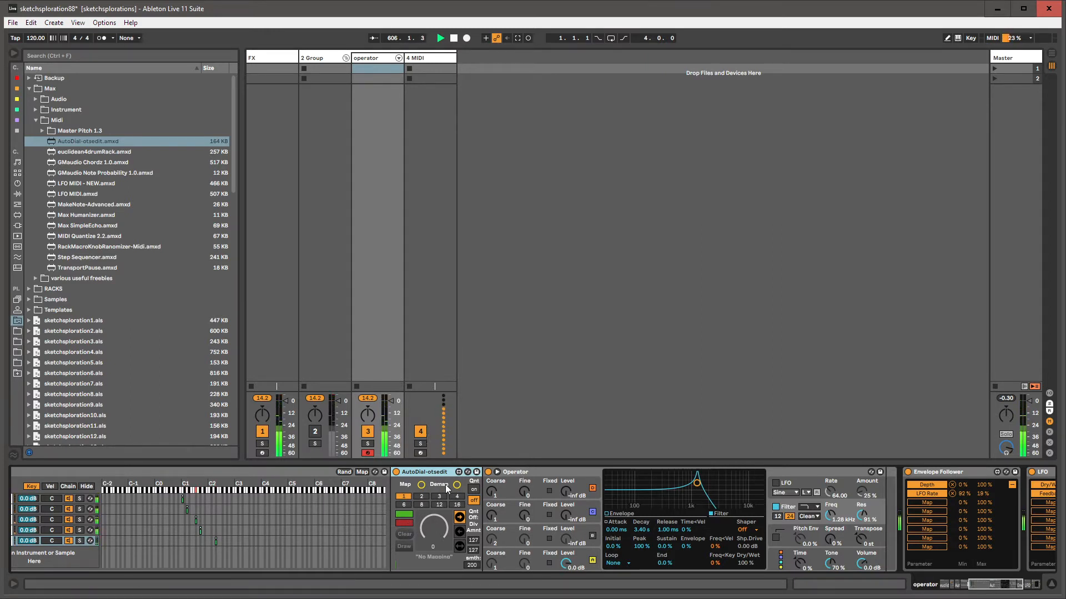
# - Set the fifth chain's AutoDial amounts to 120 and 93 with smoothing 4, and raise the Operator's filter frequency to about 3.7 kHz
pyautogui.click(527, 471)
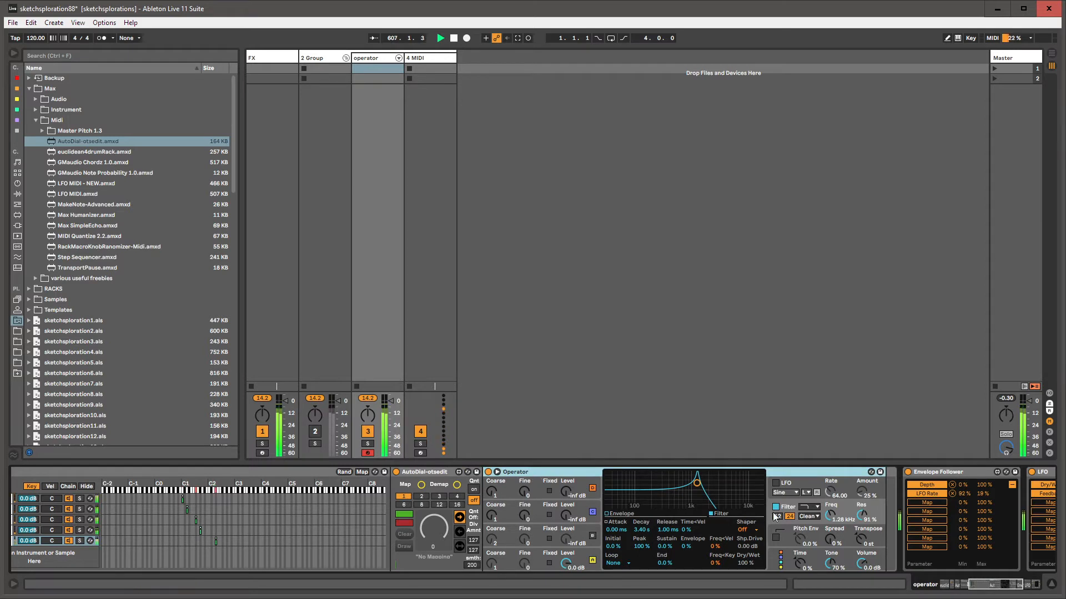
pyautogui.moveTo(838, 524)
pyautogui.mouseDown()
pyautogui.moveTo(838, 541)
pyautogui.moveTo(838, 491)
pyautogui.moveTo(838, 506)
pyautogui.mouseUp()
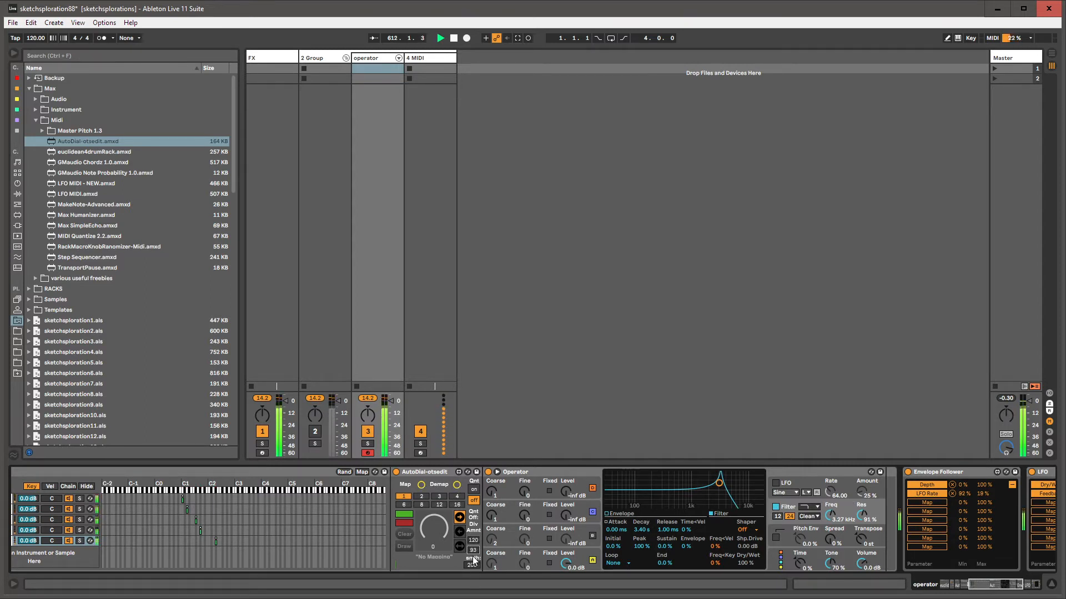
pyautogui.moveTo(473, 564); pyautogui.dragTo(473, 594)
pyautogui.moveTo(829, 514); pyautogui.dragTo(829, 512)
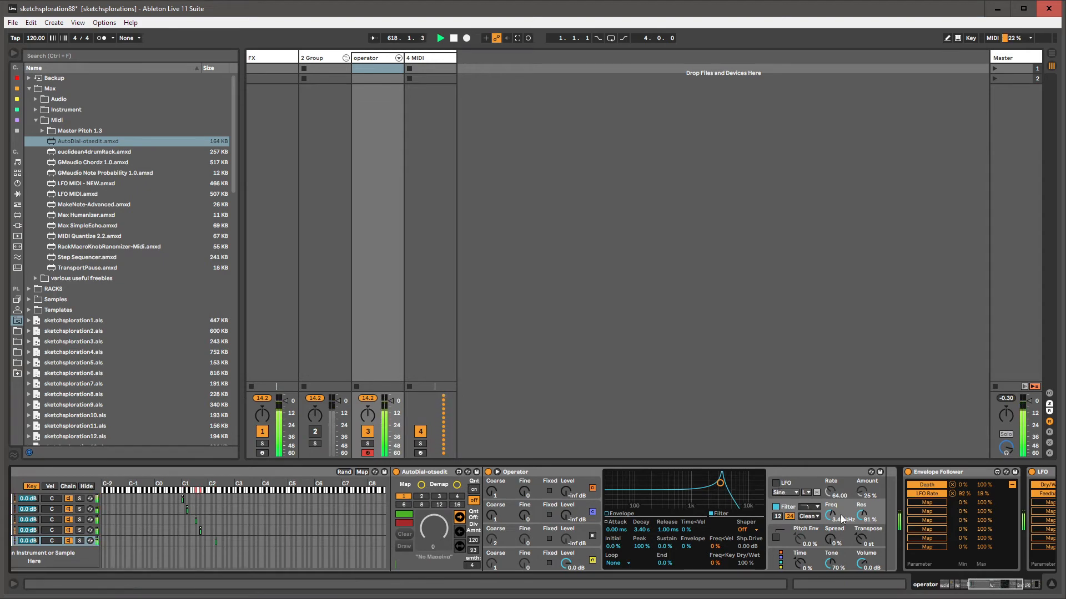
pyautogui.moveTo(840, 516); pyautogui.dragTo(840, 510)
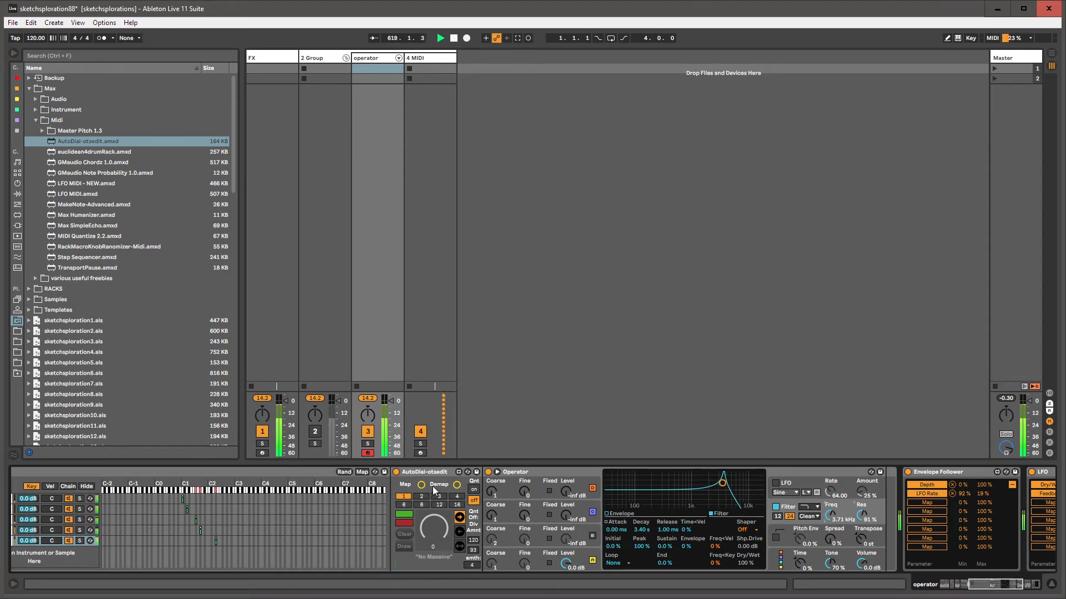
# - Map the fifth chain's AutoDial to Filter Freq and record a dial movement, clearing the first take and recording it again
pyautogui.click(403, 523)
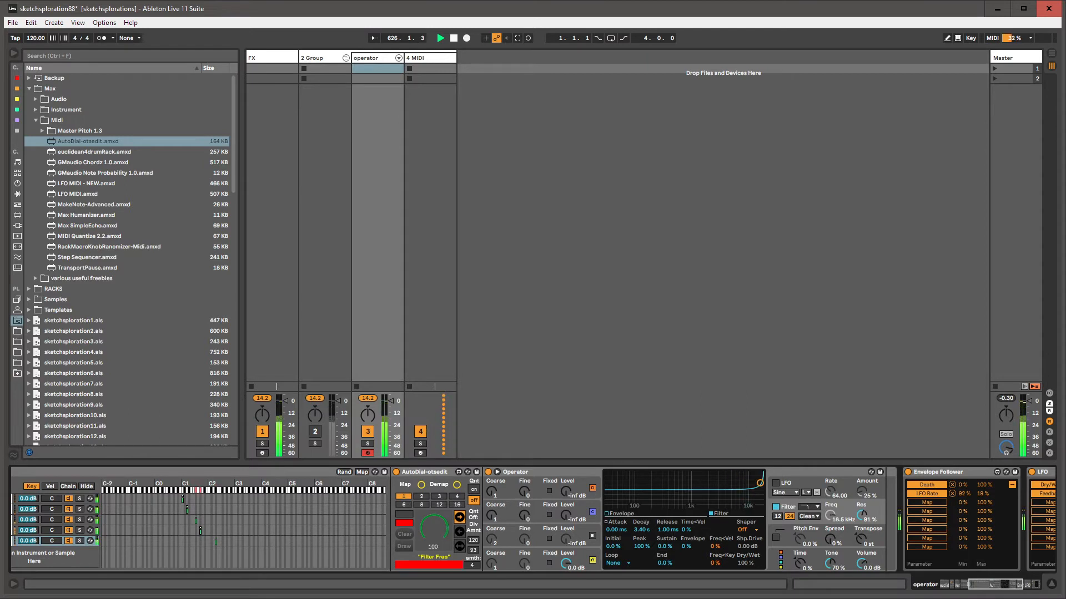
pyautogui.click(405, 520)
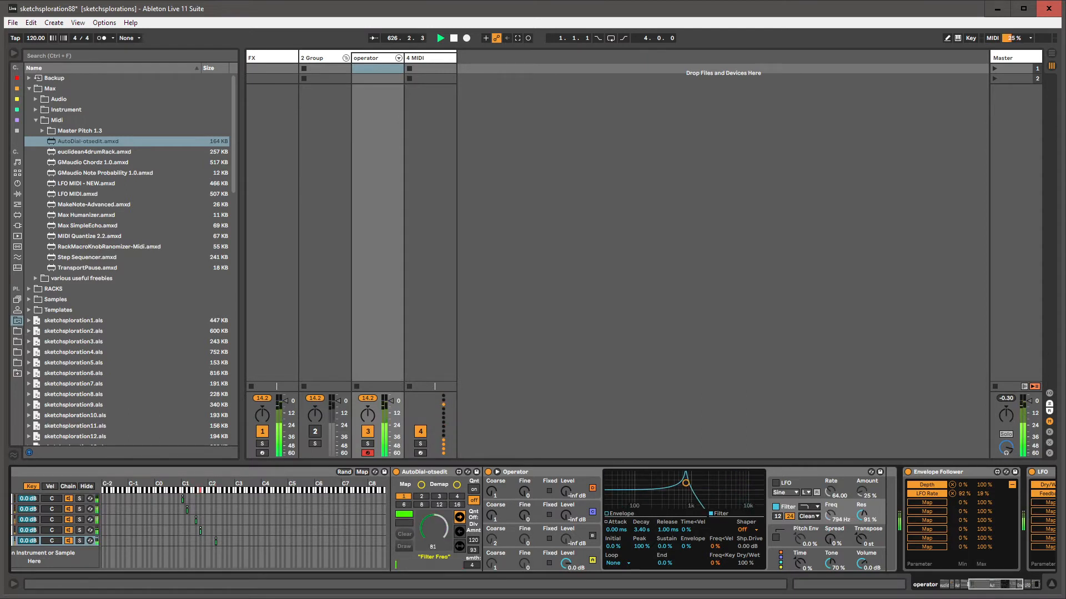
pyautogui.click(405, 535)
pyautogui.click(405, 520)
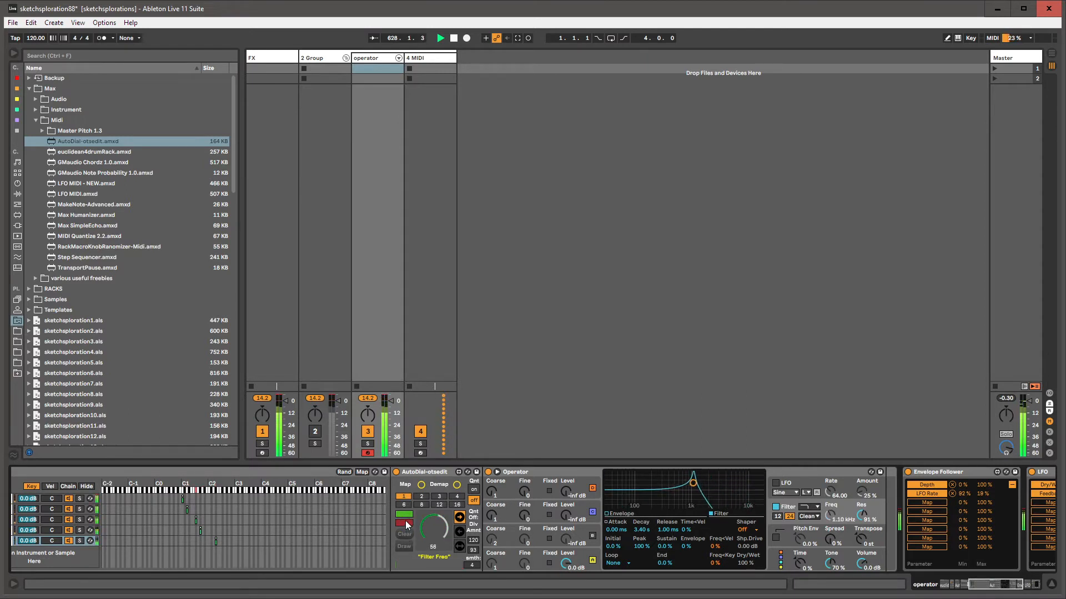
pyautogui.moveTo(433, 528)
pyautogui.mouseDown()
pyautogui.moveTo(434, 516)
pyautogui.moveTo(418, 515)
pyautogui.moveTo(434, 539)
pyautogui.mouseUp()
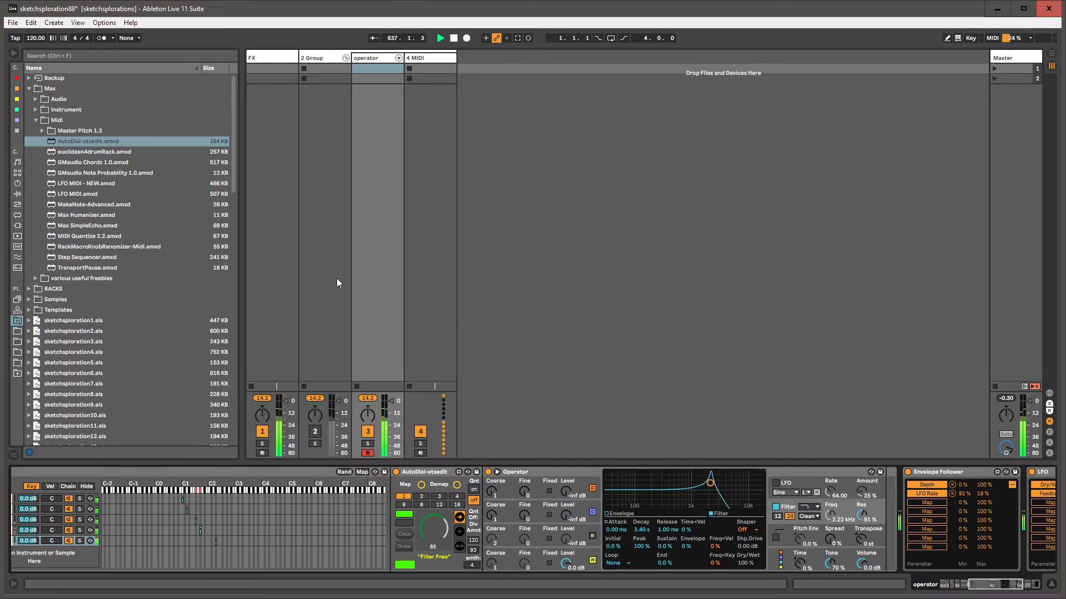
# - Collapse the Midi folder and load Spectral Time from the audio effects collection after the fifth chain's Operator
pyautogui.click(35, 119)
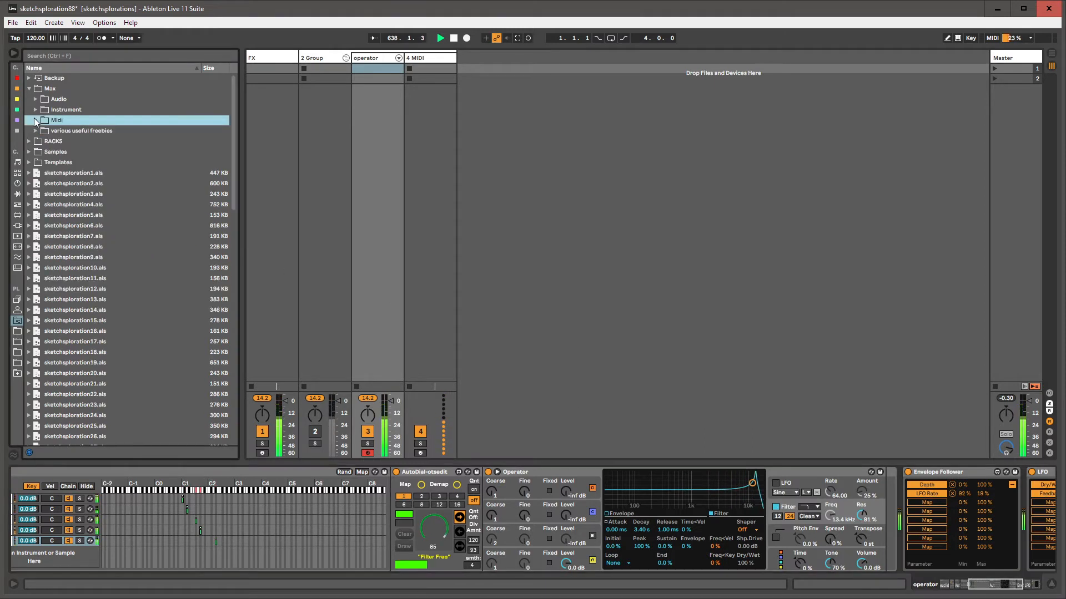
pyautogui.click(18, 130)
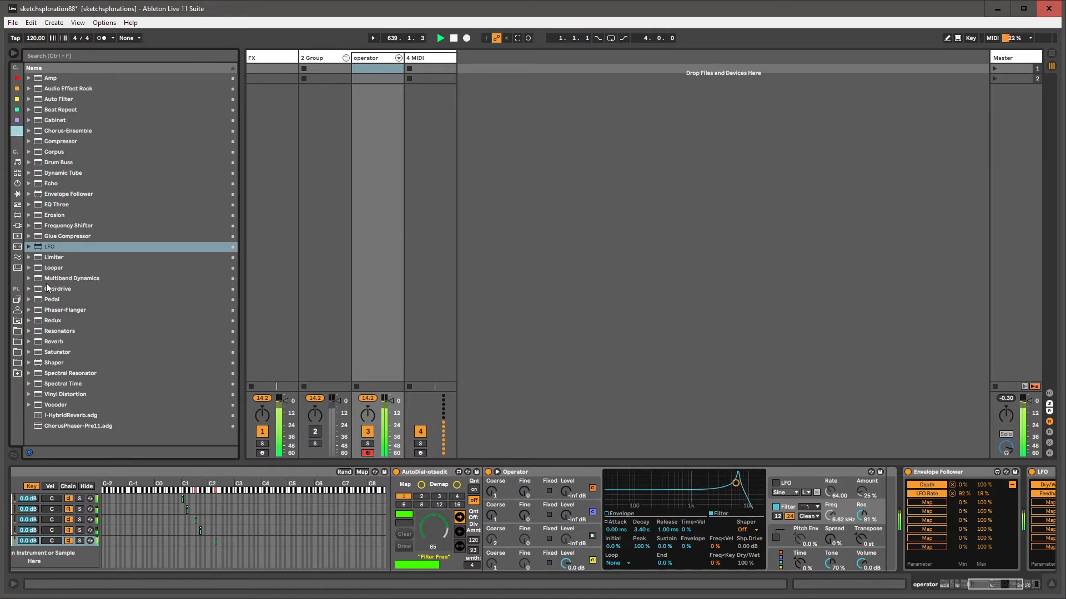
pyautogui.click(58, 384)
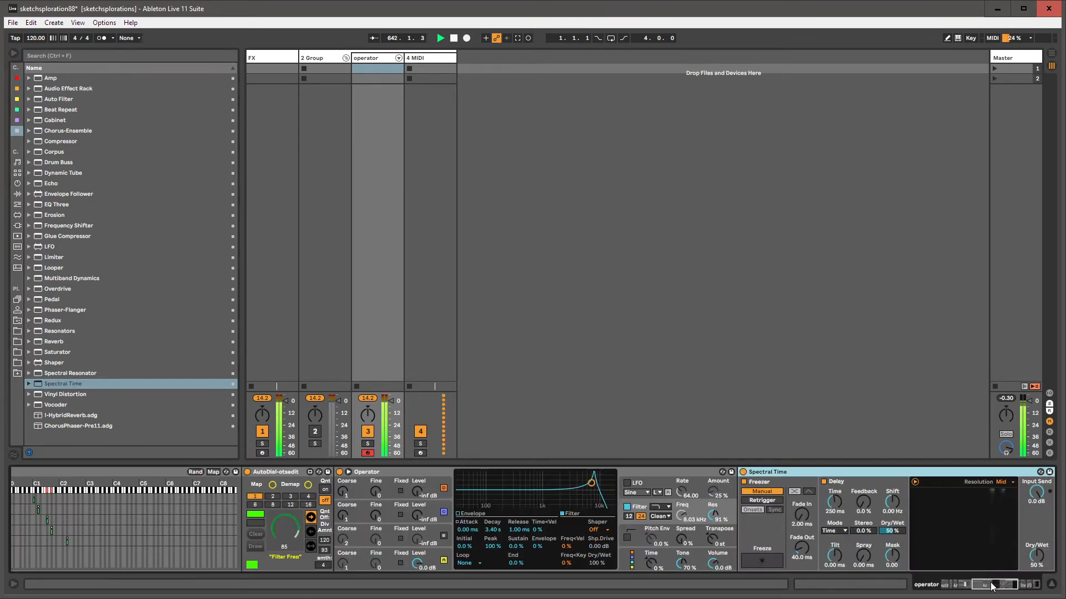
# - Set Spectral Time's delay to 11.6 ms time, 59 % feedback, 14 Hz shift, 340 ms tilt, 13.3 ms spray and 100 % dry/wet
pyautogui.moveTo(708, 502); pyautogui.dragTo(683, 455)
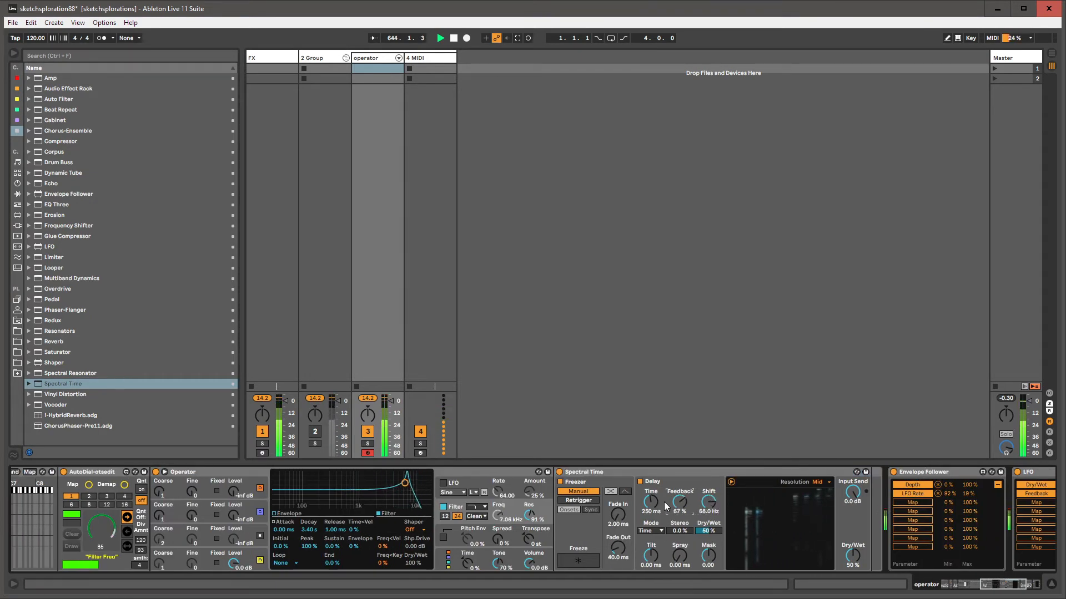
pyautogui.moveTo(653, 504)
pyautogui.mouseDown()
pyautogui.moveTo(653, 547)
pyautogui.moveTo(680, 491)
pyautogui.moveTo(643, 489)
pyautogui.moveTo(643, 466)
pyautogui.moveTo(643, 504)
pyautogui.mouseUp()
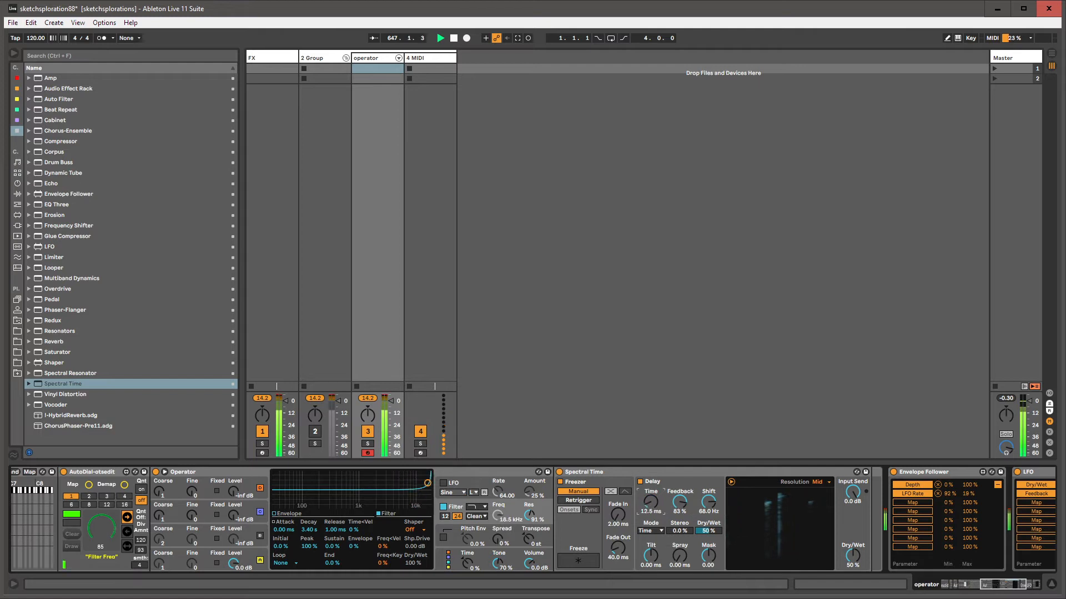
pyautogui.moveTo(652, 560)
pyautogui.mouseDown()
pyautogui.moveTo(653, 521)
pyautogui.moveTo(708, 577)
pyautogui.moveTo(708, 558)
pyautogui.moveTo(684, 583)
pyautogui.moveTo(711, 553)
pyautogui.mouseUp()
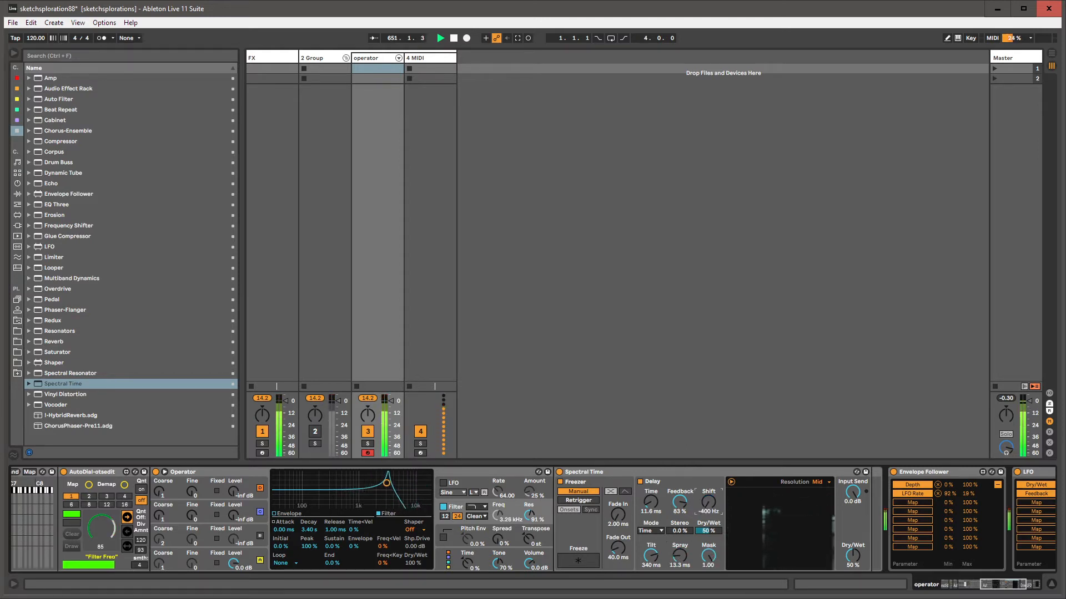
pyautogui.moveTo(707, 504); pyautogui.dragTo(707, 472)
pyautogui.moveTo(704, 531); pyautogui.dragTo(652, 499)
pyautogui.click(652, 501)
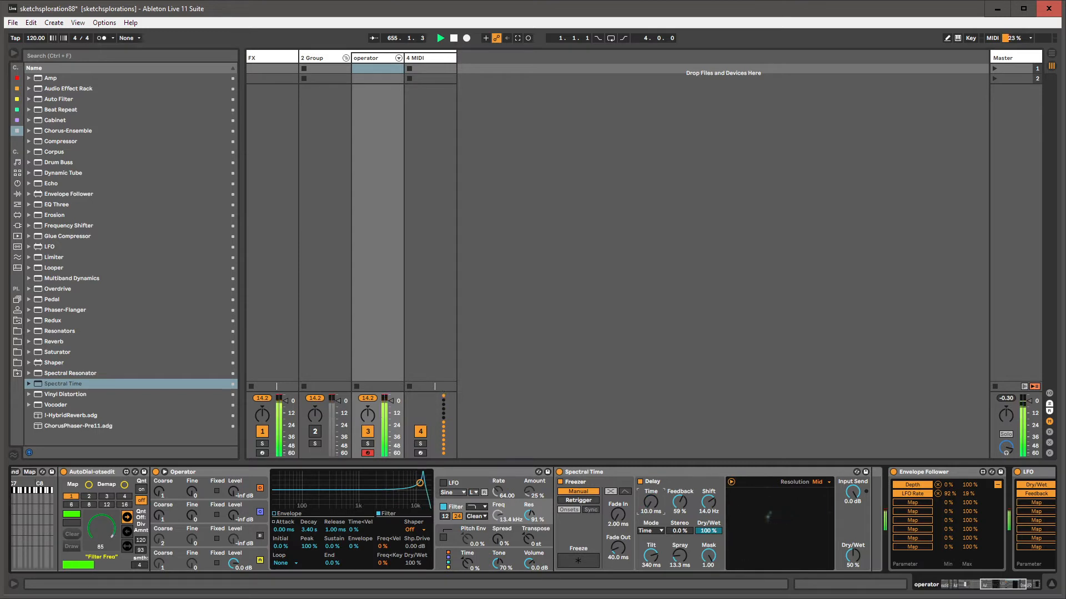
# - Set the Freezer to Retrigger on onsets at 100 % sensitivity, enable Freeze, and use fades of 18.9 ms in and 130 ms out
pyautogui.click(578, 500)
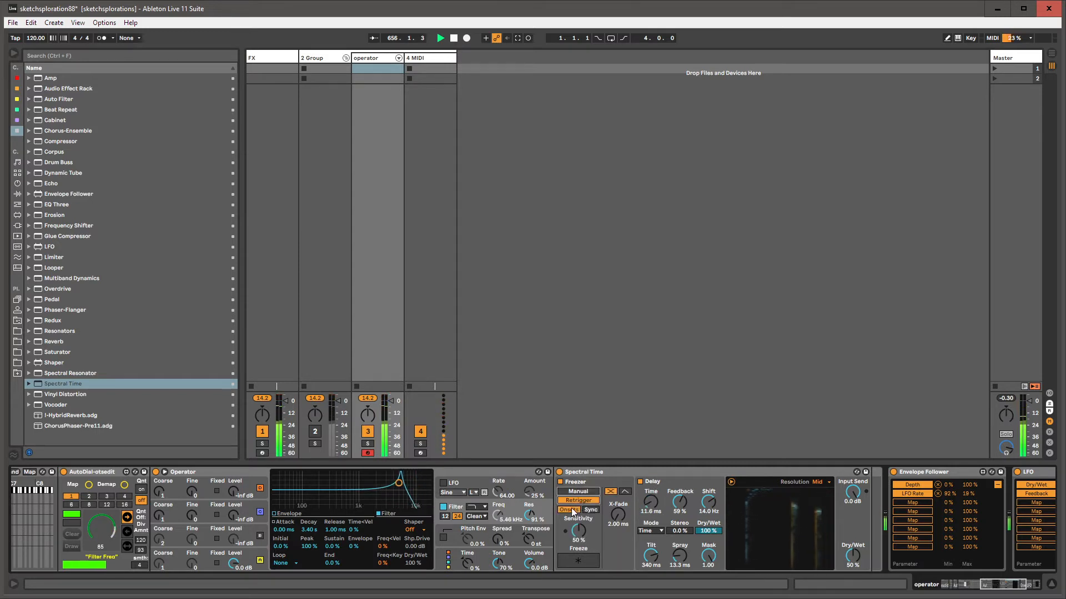
pyautogui.moveTo(577, 530); pyautogui.dragTo(577, 502)
pyautogui.click(578, 561)
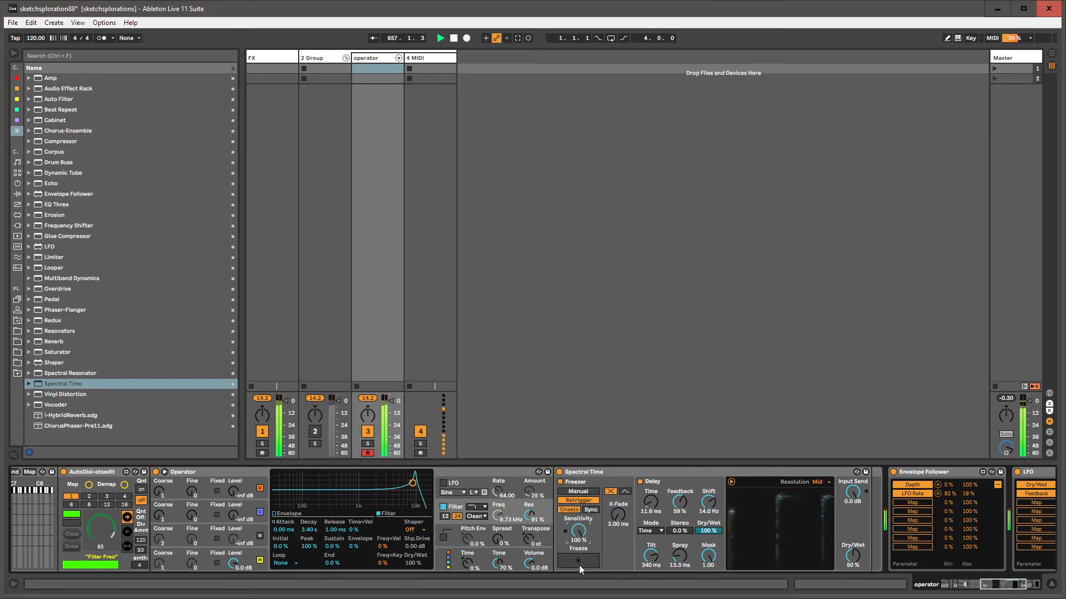
pyautogui.click(625, 492)
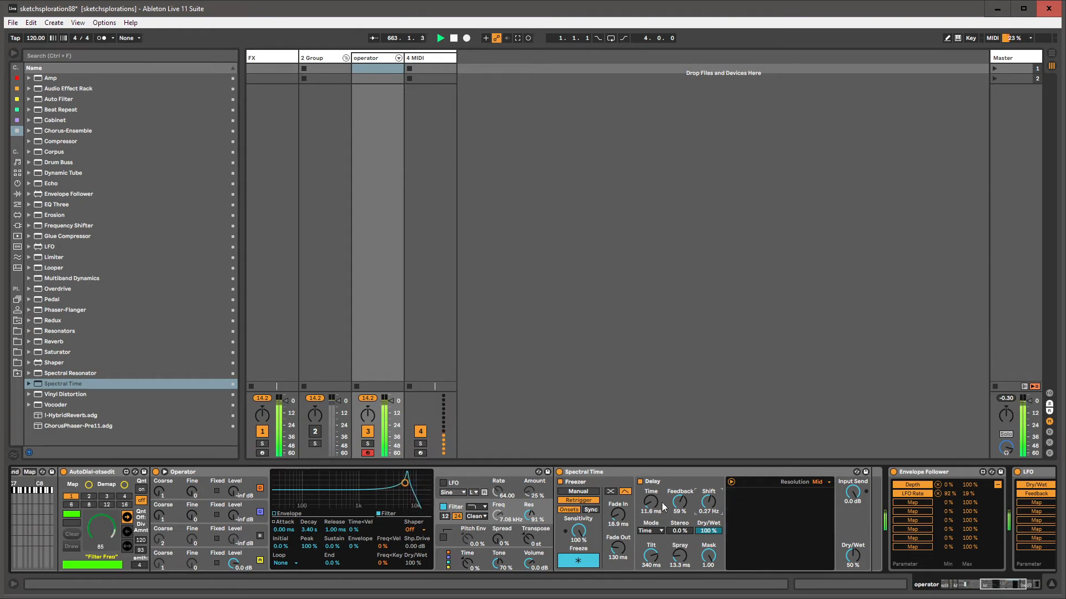
# - Set Spectral Time's delay feedback to 63 %, its overall dry/wet to 100 %, and its shift to a negative frequency
pyautogui.moveTo(707, 504); pyautogui.dragTo(680, 501)
pyautogui.moveTo(853, 556); pyautogui.dragTo(853, 507)
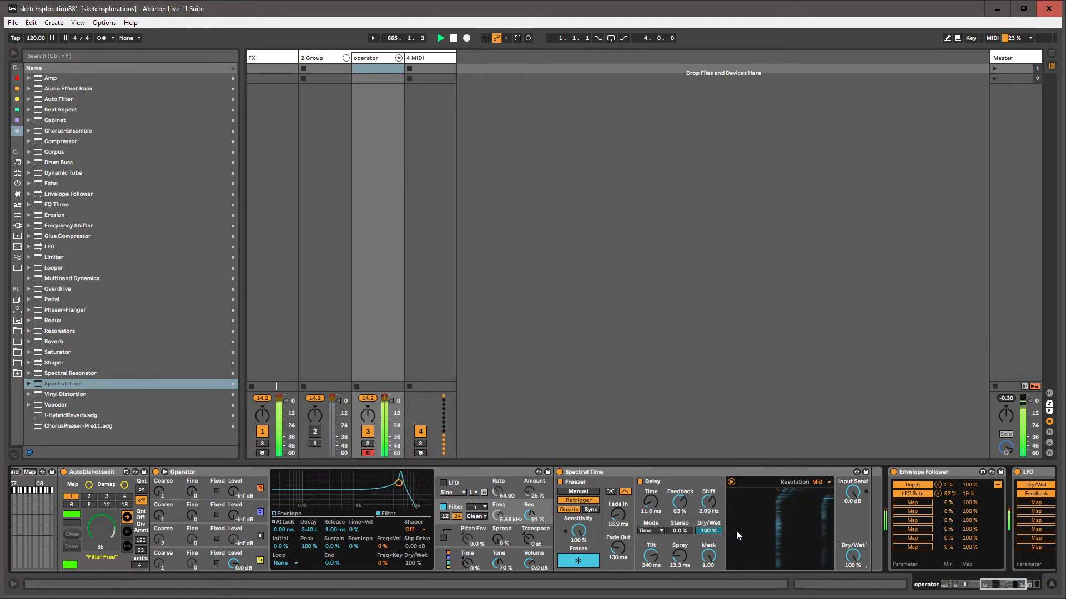
pyautogui.moveTo(713, 495)
pyautogui.mouseDown()
pyautogui.moveTo(714, 519)
pyautogui.moveTo(713, 478)
pyautogui.moveTo(713, 517)
pyautogui.mouseUp()
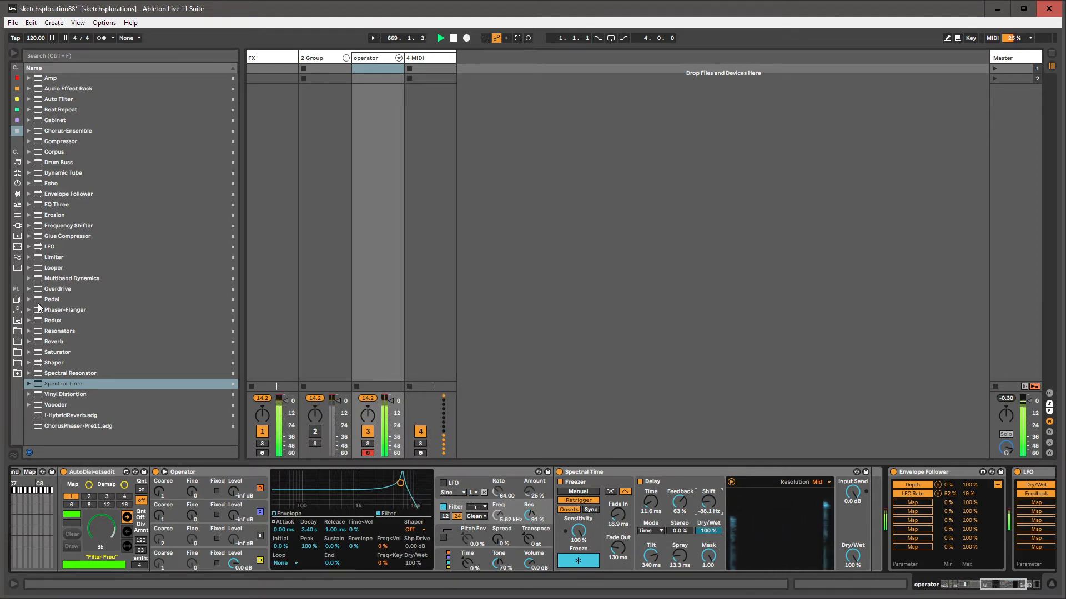
# - Add a second AutoDial-otsedit before the fifth chain's Operator, map it to Spectral Time's delay frequency shift and start recording a dial movement
pyautogui.click(19, 321)
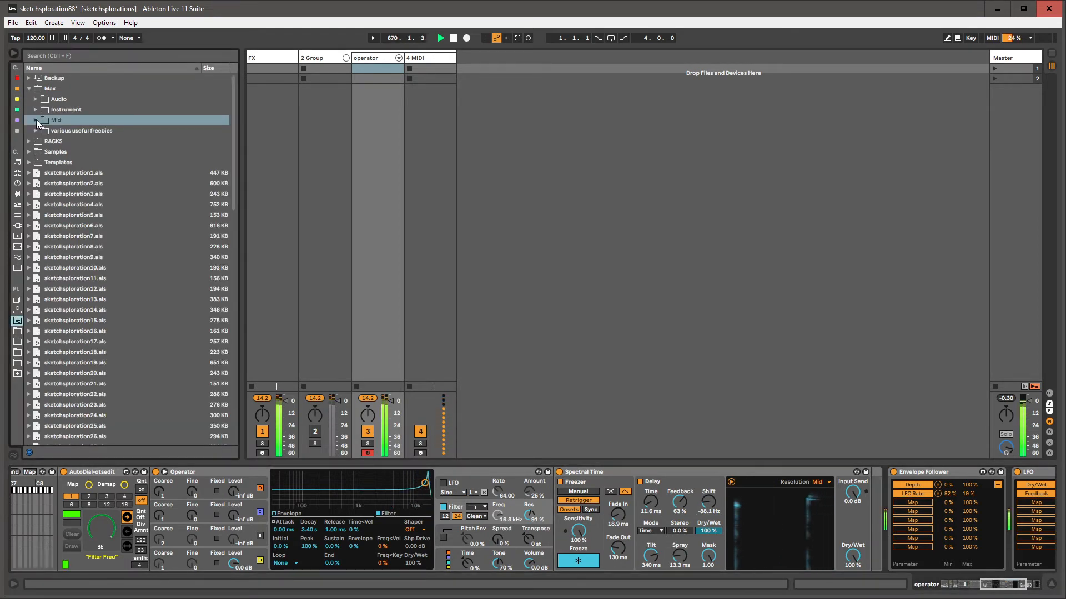
pyautogui.moveTo(62, 142); pyautogui.dragTo(151, 485)
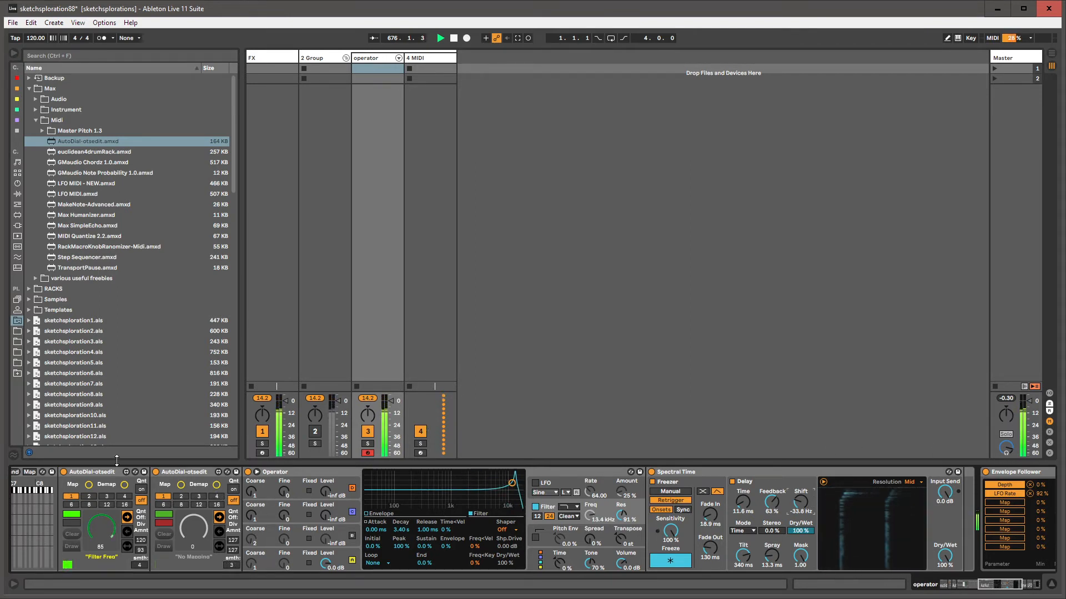
pyautogui.click(181, 486)
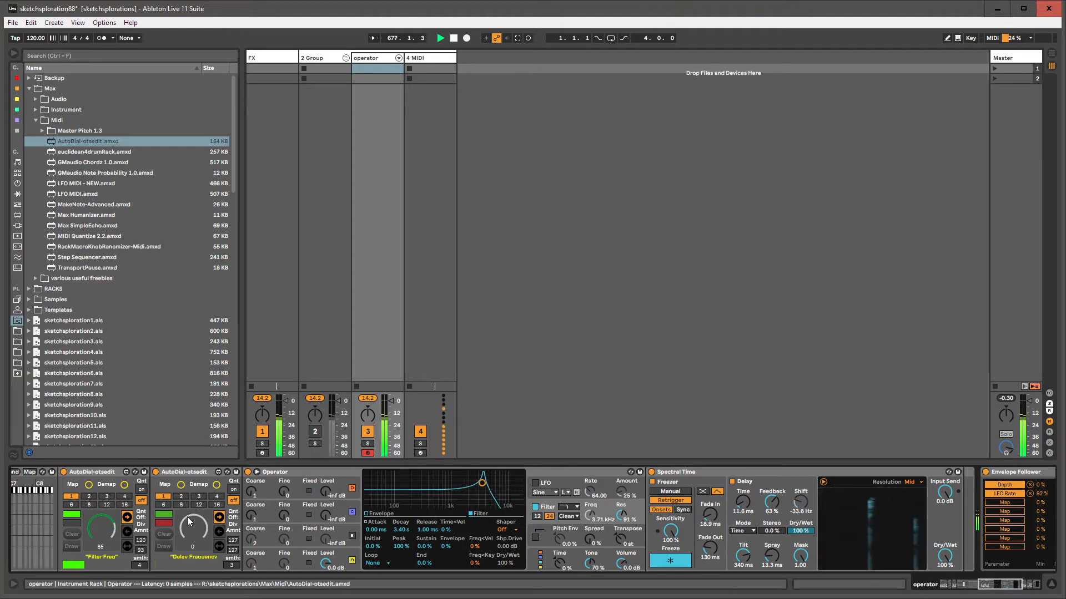
pyautogui.click(167, 525)
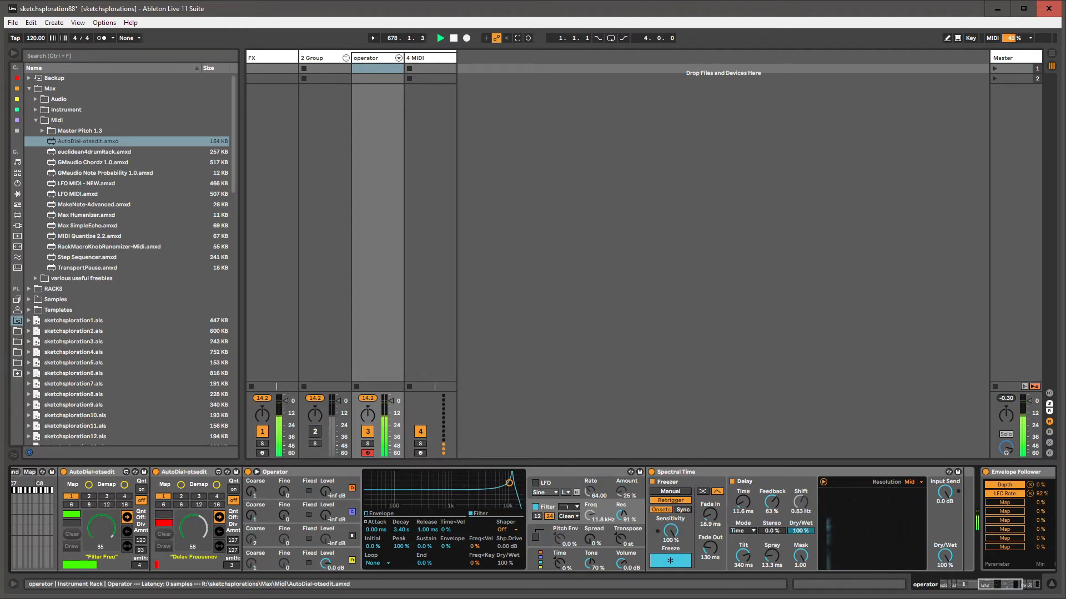
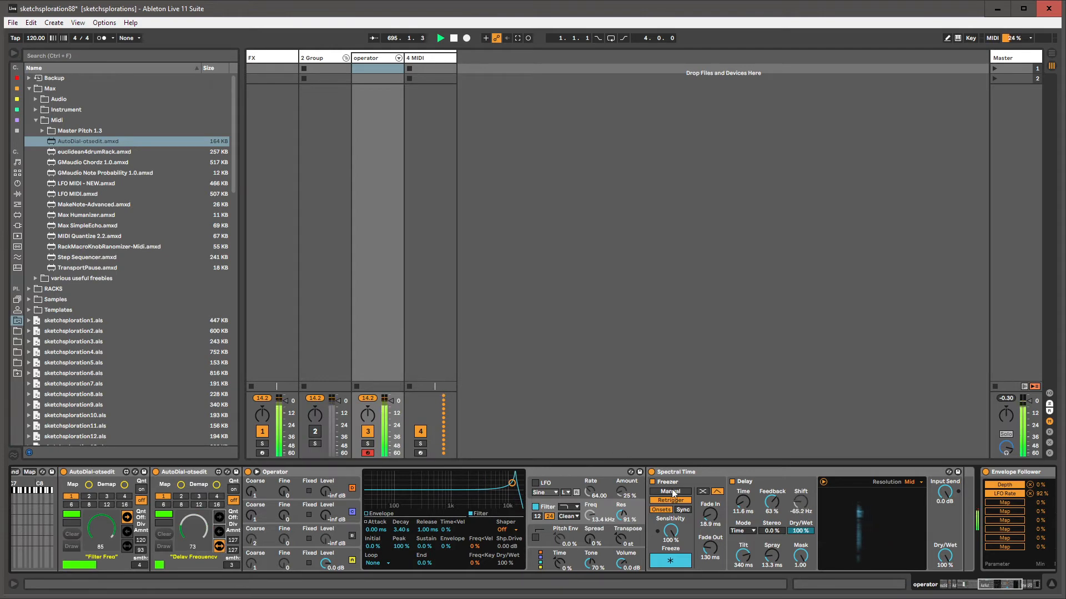
# - Select the fourth Operator chain and load Frequency Shifter from the audio effects collection after its Operator
pyautogui.moveTo(990, 587); pyautogui.dragTo(977, 587)
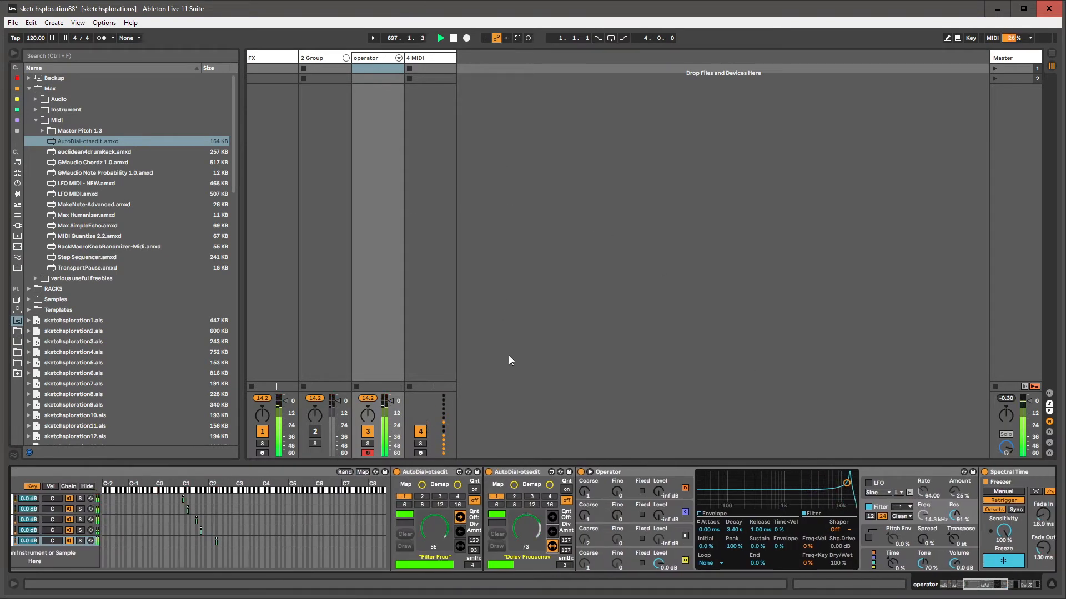
pyautogui.click(513, 472)
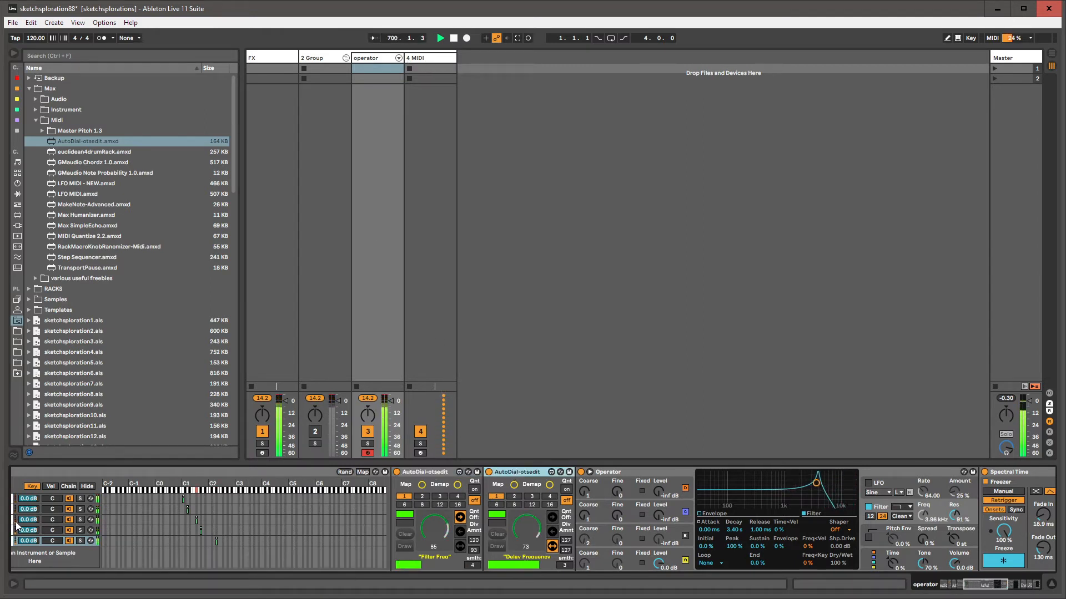
pyautogui.moveTo(974, 592); pyautogui.dragTo(950, 586)
pyautogui.click(409, 528)
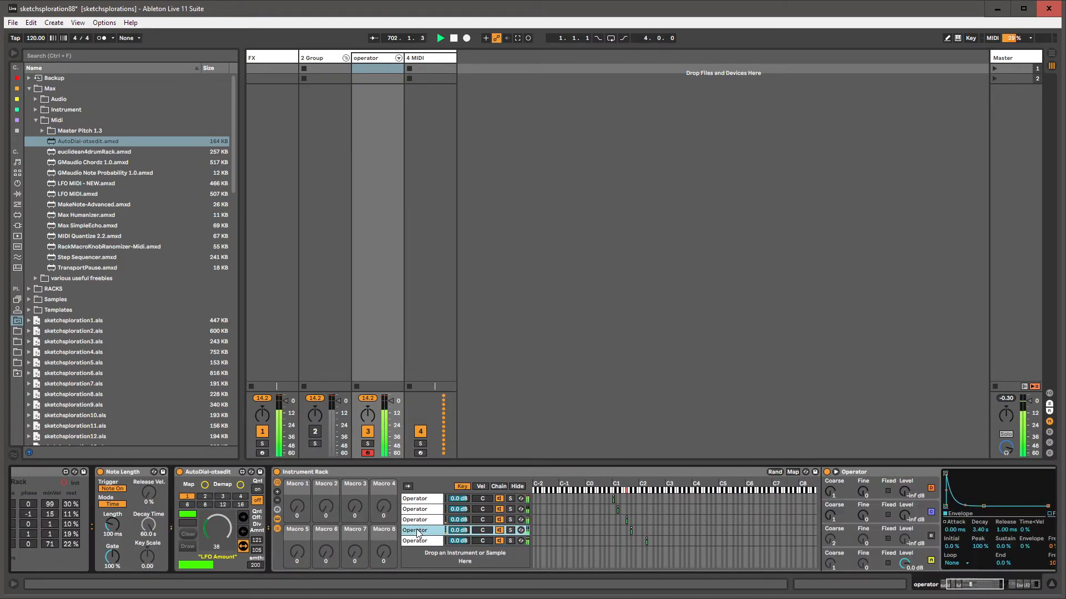
pyautogui.moveTo(953, 588); pyautogui.dragTo(978, 590)
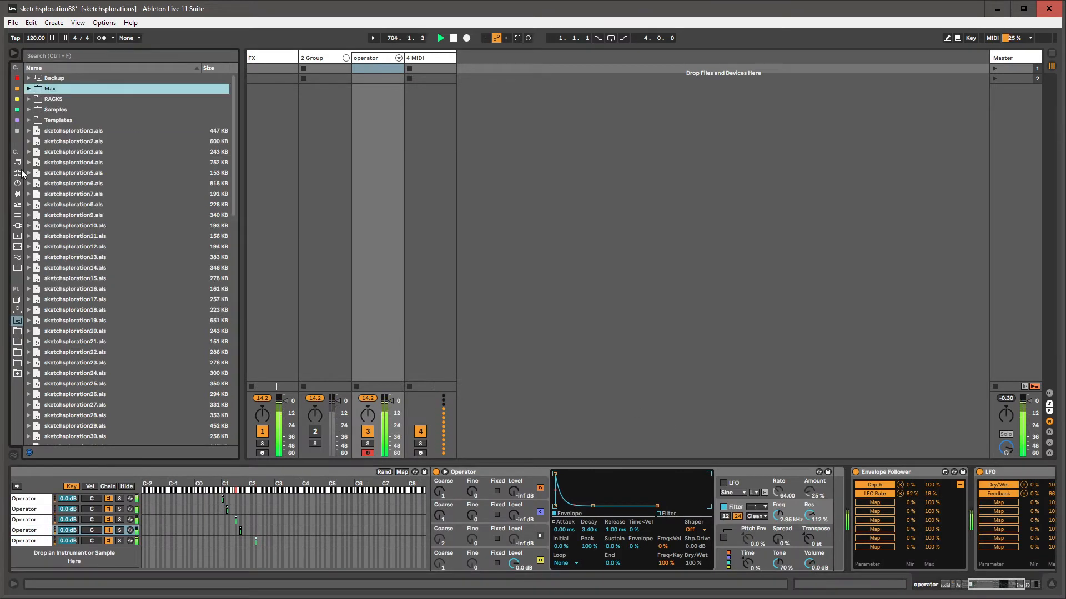
pyautogui.click(17, 130)
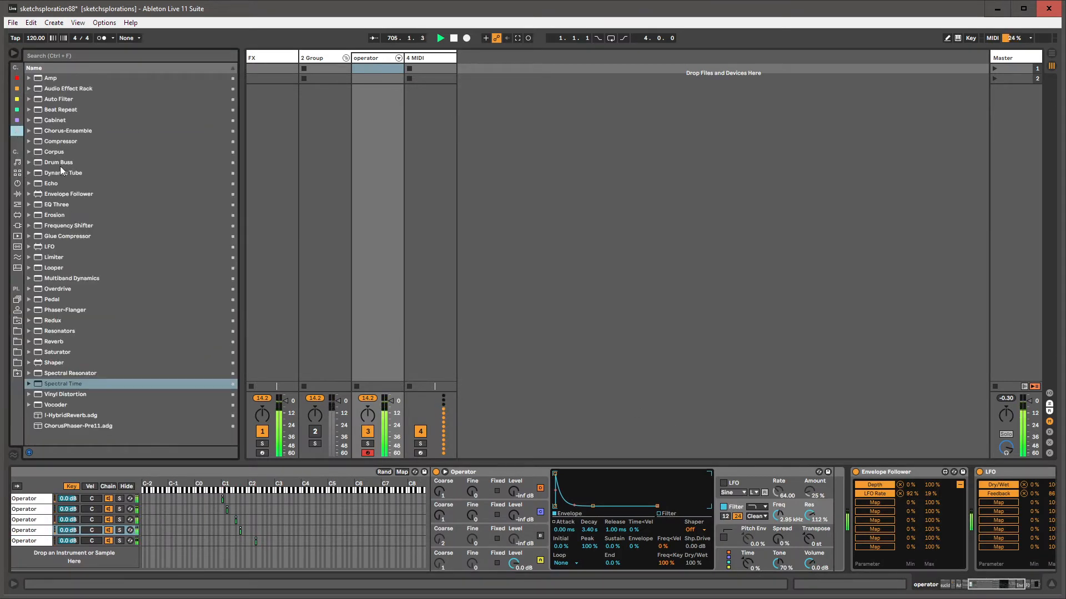
pyautogui.click(68, 229)
pyautogui.moveTo(68, 229); pyautogui.dragTo(897, 472)
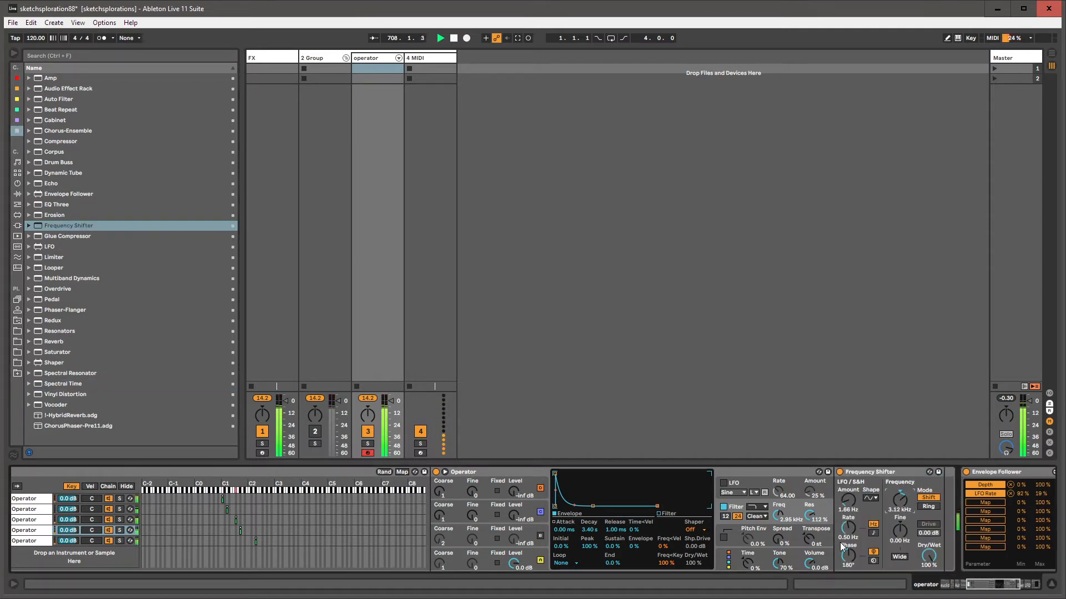
# - Set the Frequency Shifter to a random LFO of 5.00 kHz amount, 0.36 Hz rate and 0 % width, frequency -2.60 kHz, dry/wet 38.9 %
pyautogui.moveTo(849, 555); pyautogui.dragTo(849, 556)
pyautogui.moveTo(851, 508); pyautogui.dragTo(853, 550)
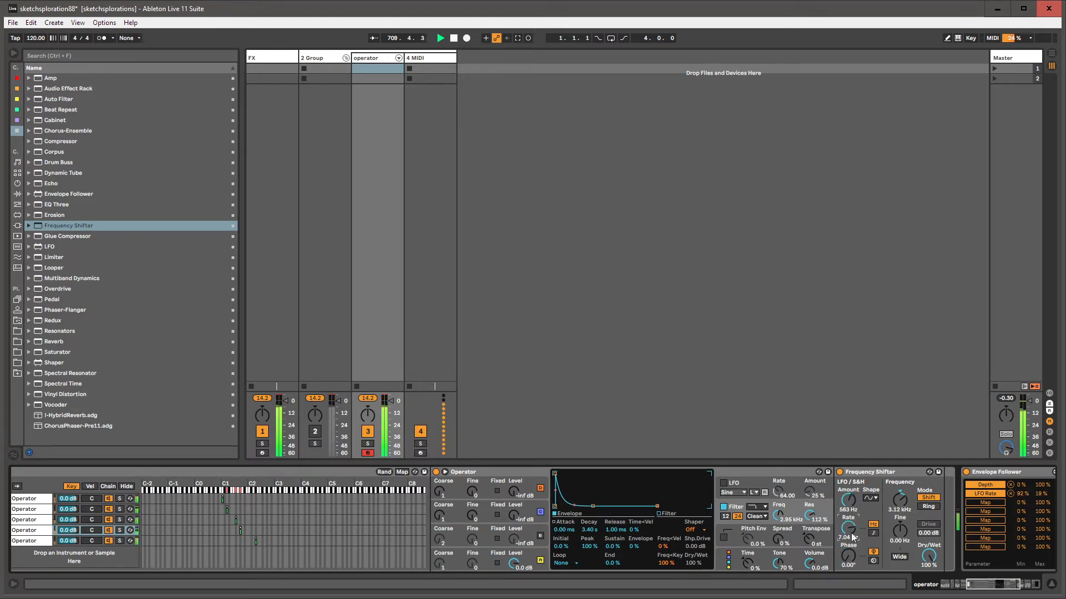
pyautogui.click(869, 502)
pyautogui.click(872, 558)
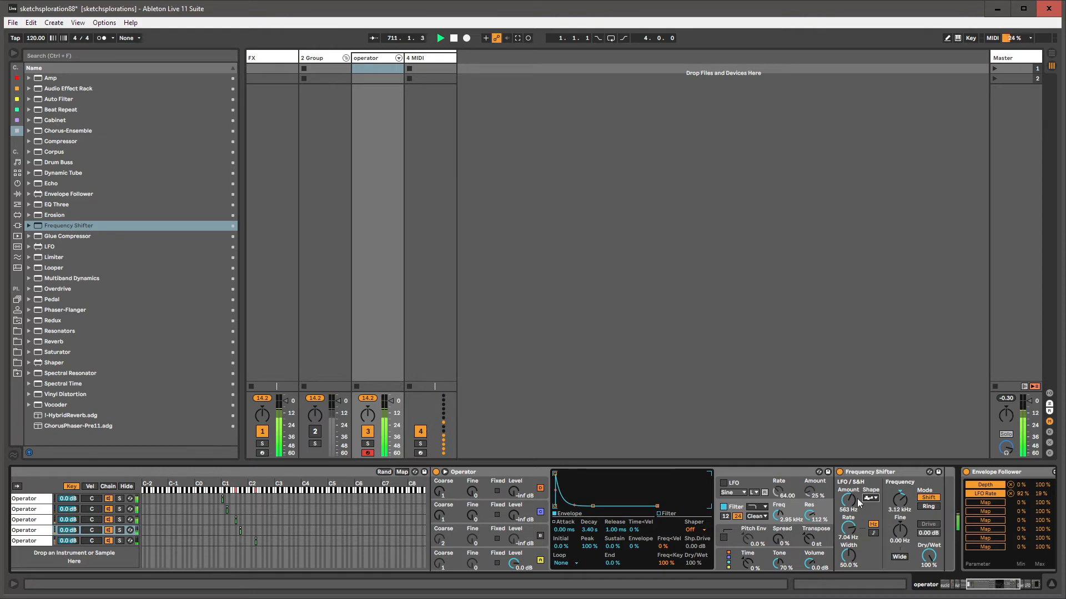
pyautogui.moveTo(858, 505); pyautogui.dragTo(854, 505)
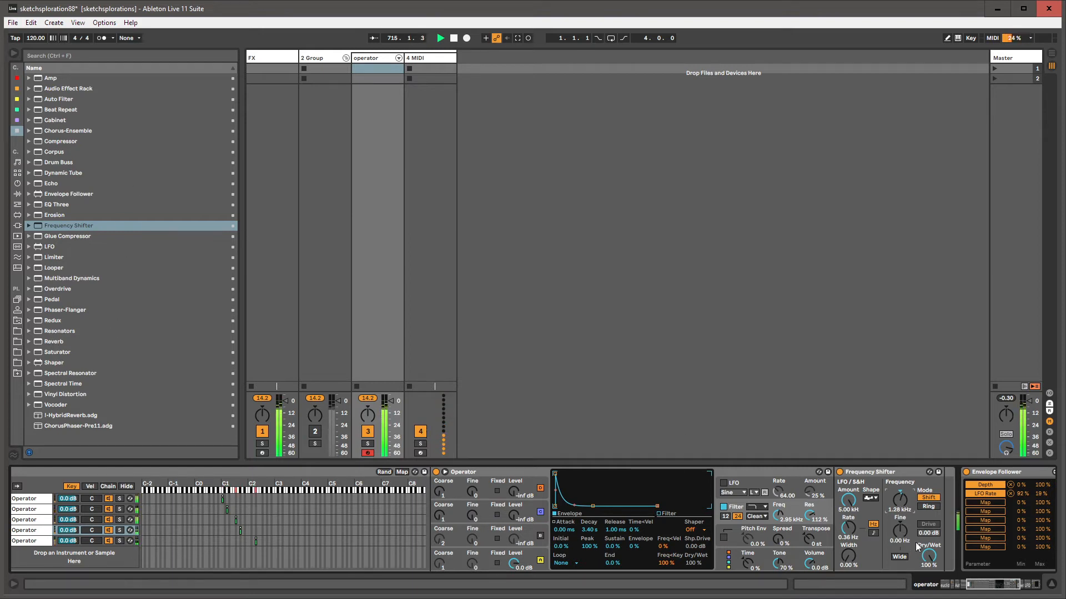
pyautogui.moveTo(931, 557); pyautogui.dragTo(993, 588)
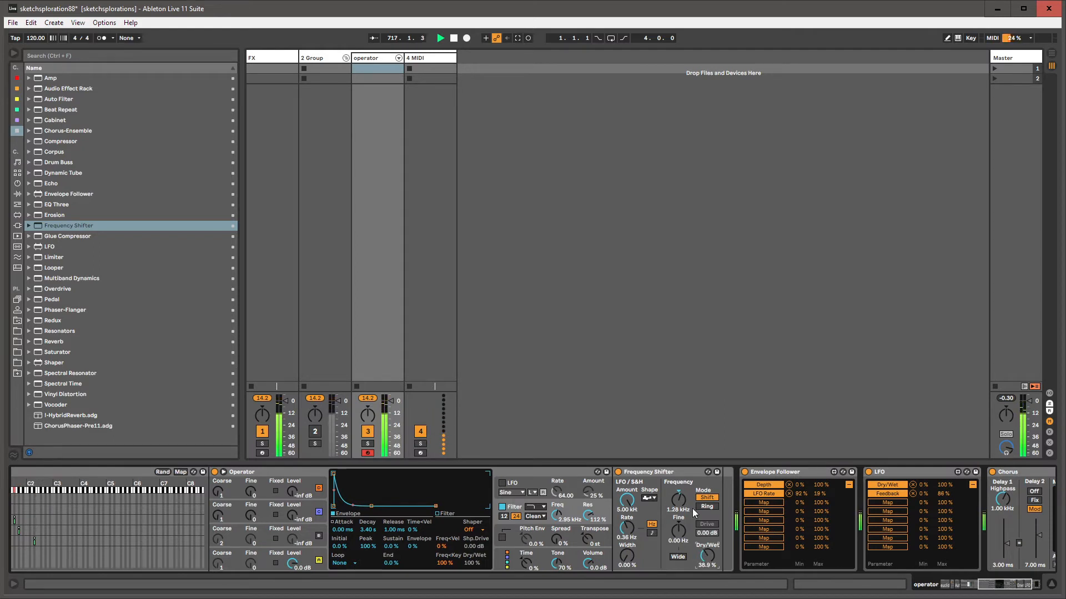
pyautogui.moveTo(684, 498); pyautogui.dragTo(684, 527)
# - Duplicate the Frequency Shifter and set the copy's frequency to about 1.1 kHz and dry/wet to 22.2 %
pyautogui.click(675, 471)
pyautogui.hotkey('ctrl', 'd')
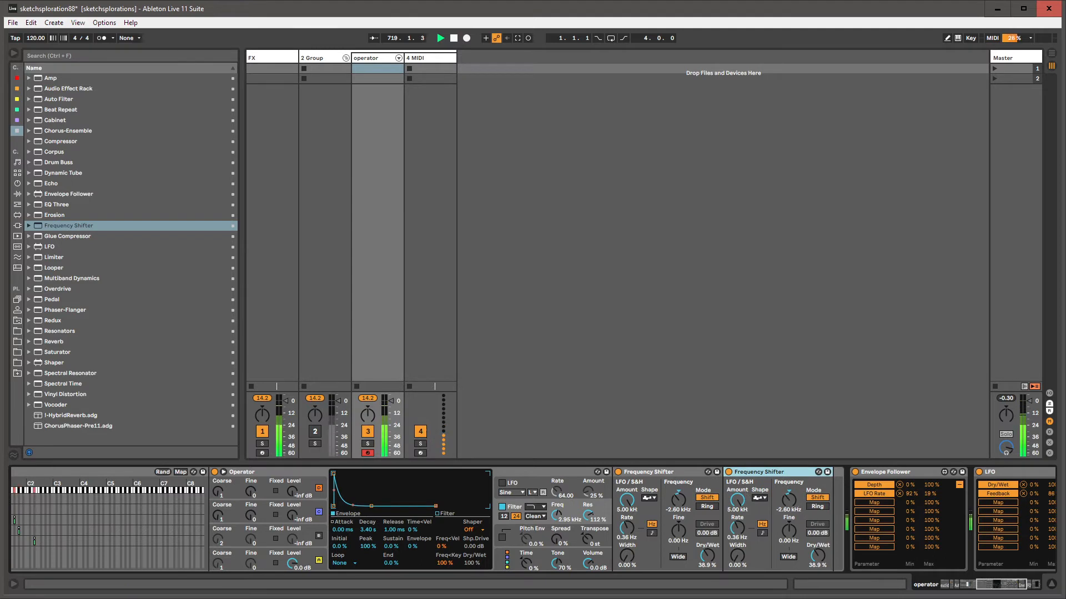
pyautogui.moveTo(789, 499); pyautogui.dragTo(788, 469)
pyautogui.moveTo(820, 553); pyautogui.dragTo(820, 568)
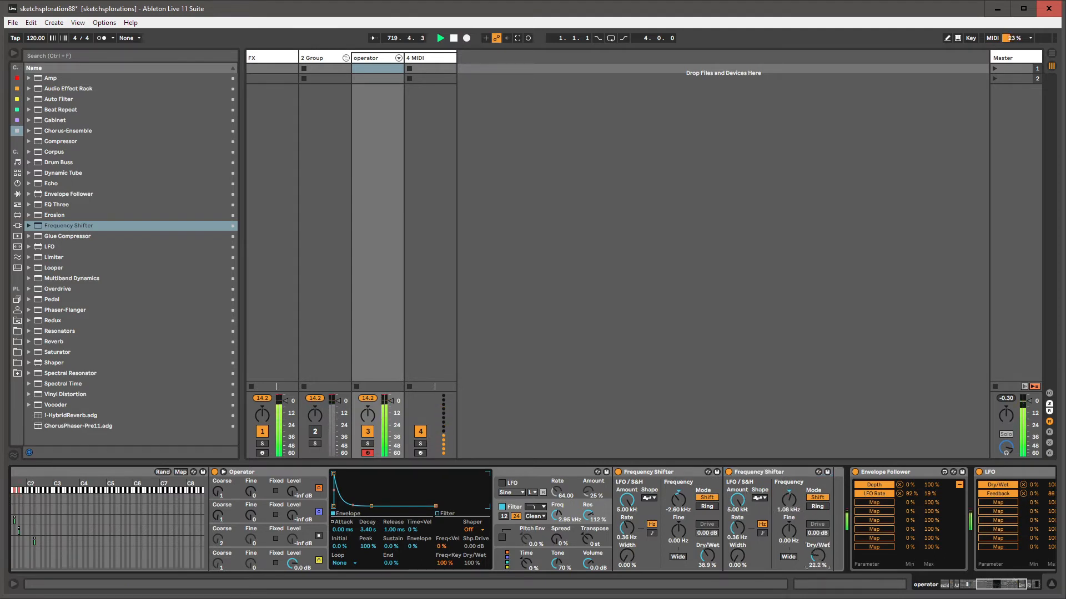
# - Duplicate the second Frequency Shifter, set the copy to 5.16 kHz with 1.09 kHz LFO amount and 0.08 Hz rate, and slow the second's LFO to 0.13 Hz
pyautogui.click(773, 472)
pyautogui.hotkey('ctrl', 'd')
pyautogui.moveTo(899, 499); pyautogui.dragTo(900, 477)
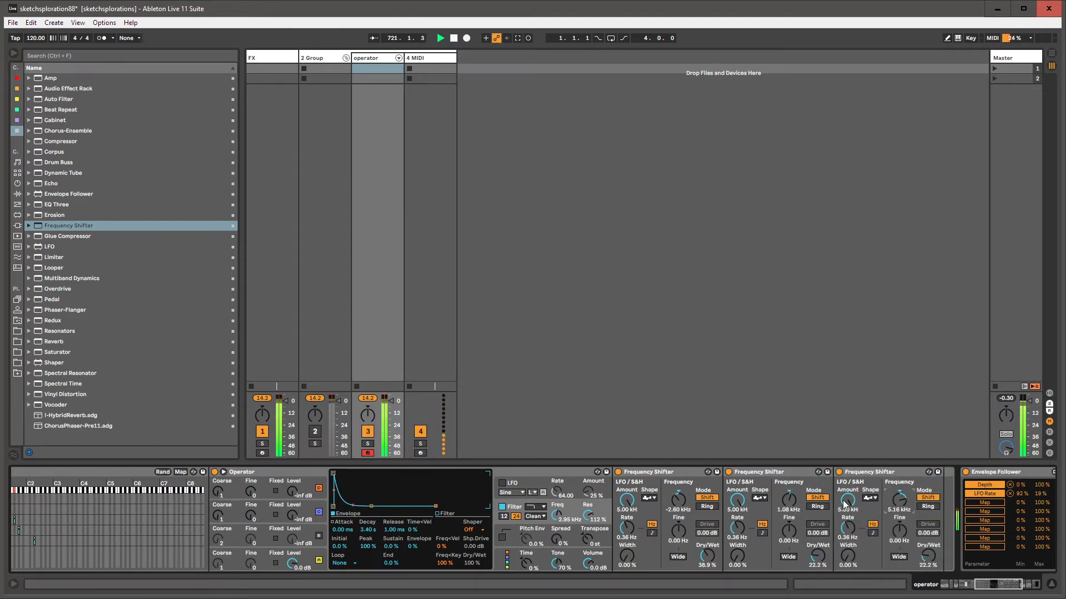
pyautogui.moveTo(848, 529)
pyautogui.mouseDown()
pyautogui.moveTo(848, 541)
pyautogui.moveTo(844, 528)
pyautogui.mouseUp()
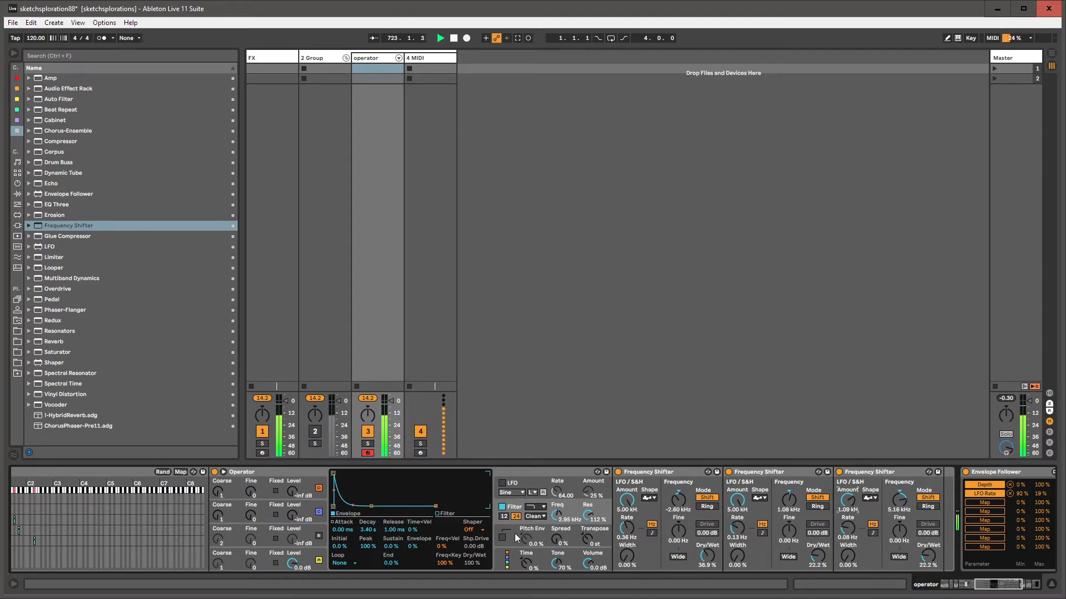
# - Raise the fourth chain's Operator volume to 6.0 dB and add a Reverb at 60 % dry/wet after the three Frequency Shifters
pyautogui.moveTo(592, 560); pyautogui.dragTo(592, 544)
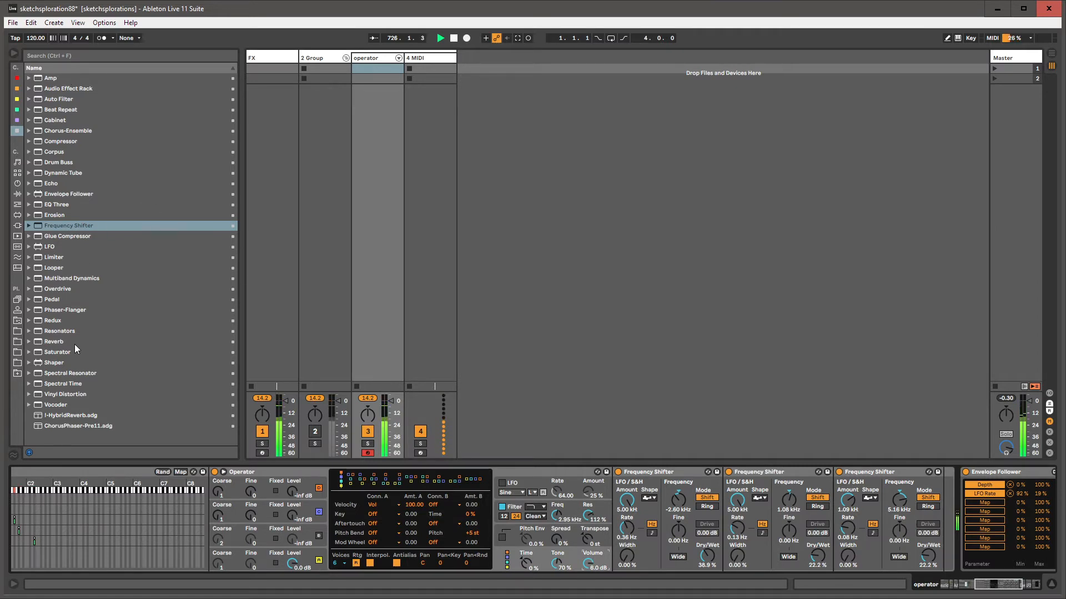
pyautogui.moveTo(57, 343); pyautogui.dragTo(807, 493)
pyautogui.moveTo(886, 524); pyautogui.dragTo(954, 527)
pyautogui.moveTo(1040, 557); pyautogui.dragTo(1040, 523)
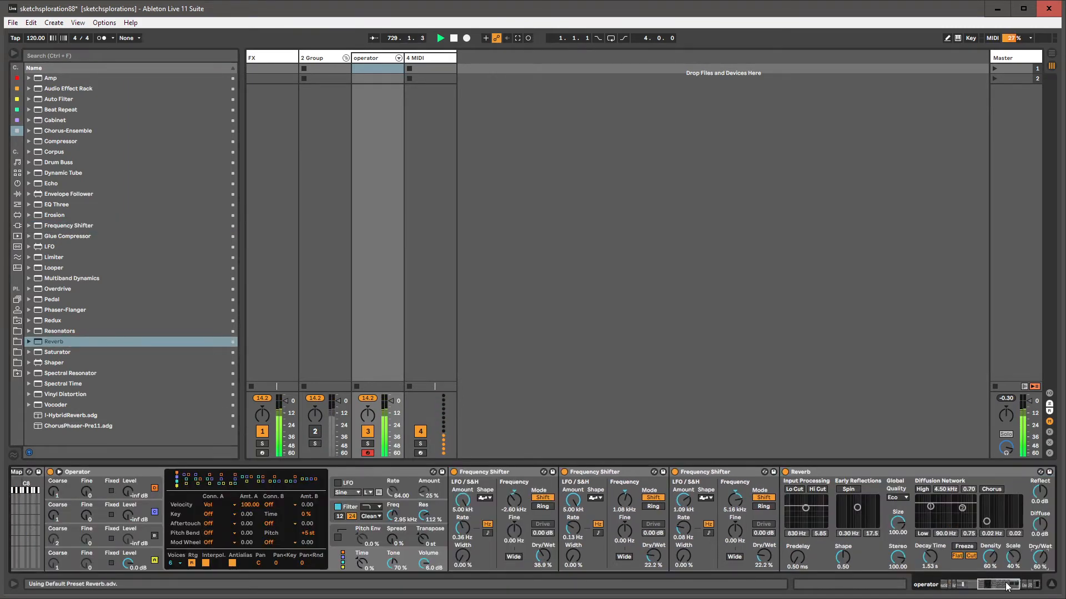
# - Balance the Reverb's decay time against its dry/wet mix, settling on 287 ms decay and 59 % dry/wet
pyautogui.moveTo(1006, 584); pyautogui.dragTo(1018, 585)
pyautogui.moveTo(647, 558); pyautogui.dragTo(639, 517)
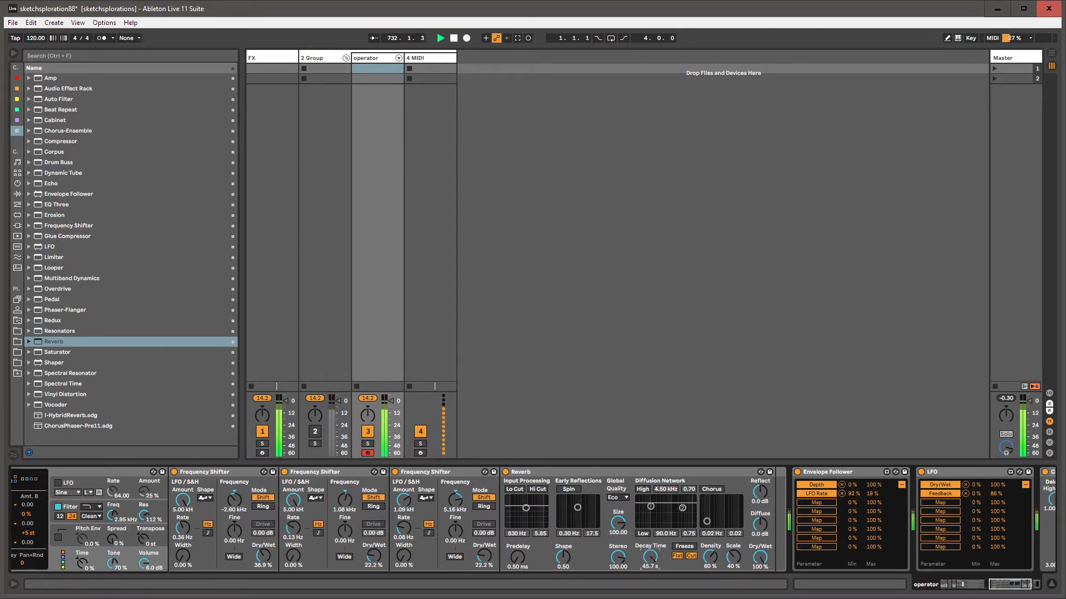
pyautogui.moveTo(650, 557); pyautogui.dragTo(650, 589)
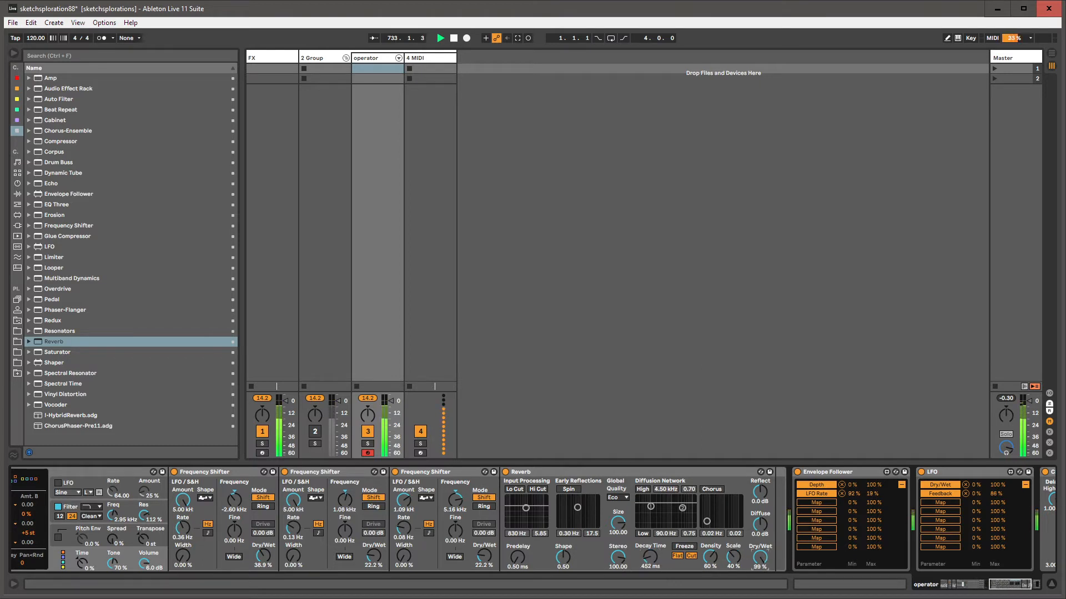
pyautogui.moveTo(653, 562); pyautogui.dragTo(652, 521)
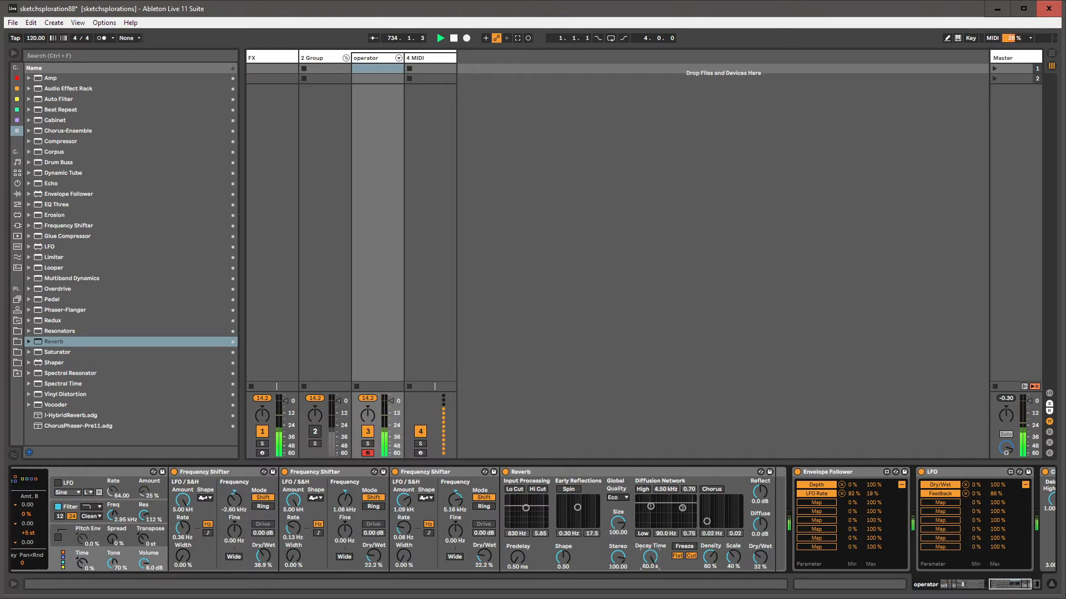
pyautogui.moveTo(750, 562); pyautogui.dragTo(749, 528)
pyautogui.moveTo(647, 557); pyautogui.dragTo(647, 588)
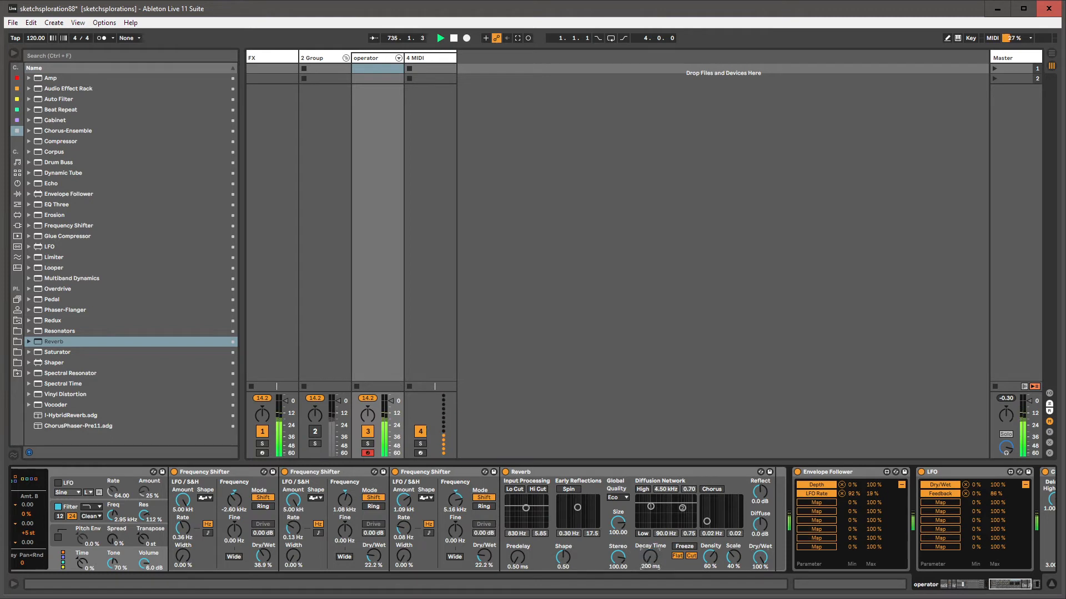
pyautogui.moveTo(760, 557); pyautogui.dragTo(760, 580)
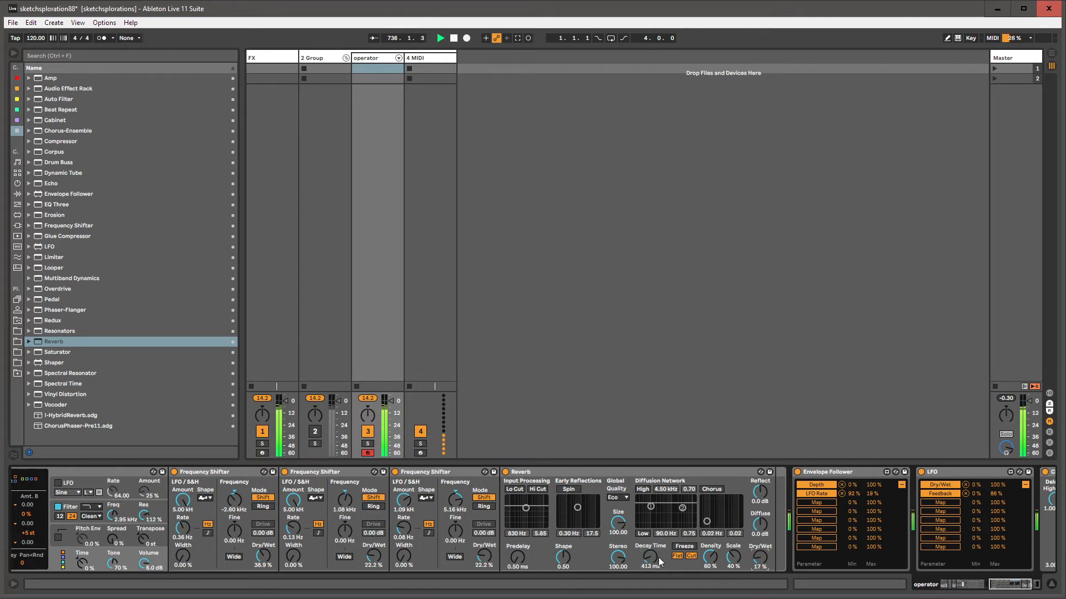
pyautogui.moveTo(651, 557); pyautogui.dragTo(651, 536)
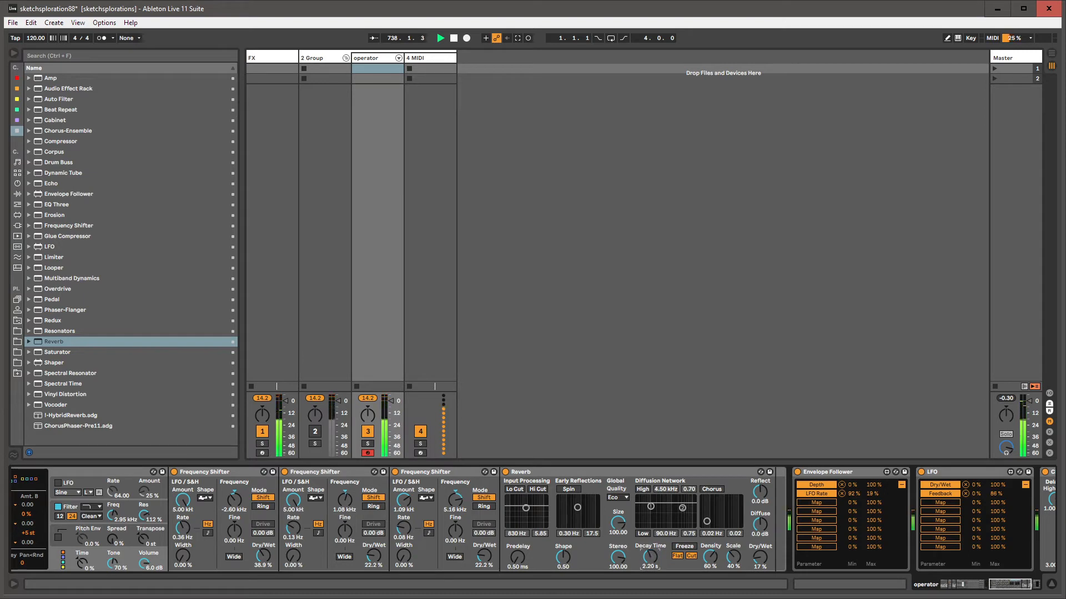
pyautogui.moveTo(762, 564)
pyautogui.mouseDown()
pyautogui.moveTo(762, 541)
pyautogui.moveTo(760, 580)
pyautogui.mouseUp()
pyautogui.moveTo(659, 564); pyautogui.dragTo(650, 589)
pyautogui.moveTo(755, 557); pyautogui.dragTo(765, 580)
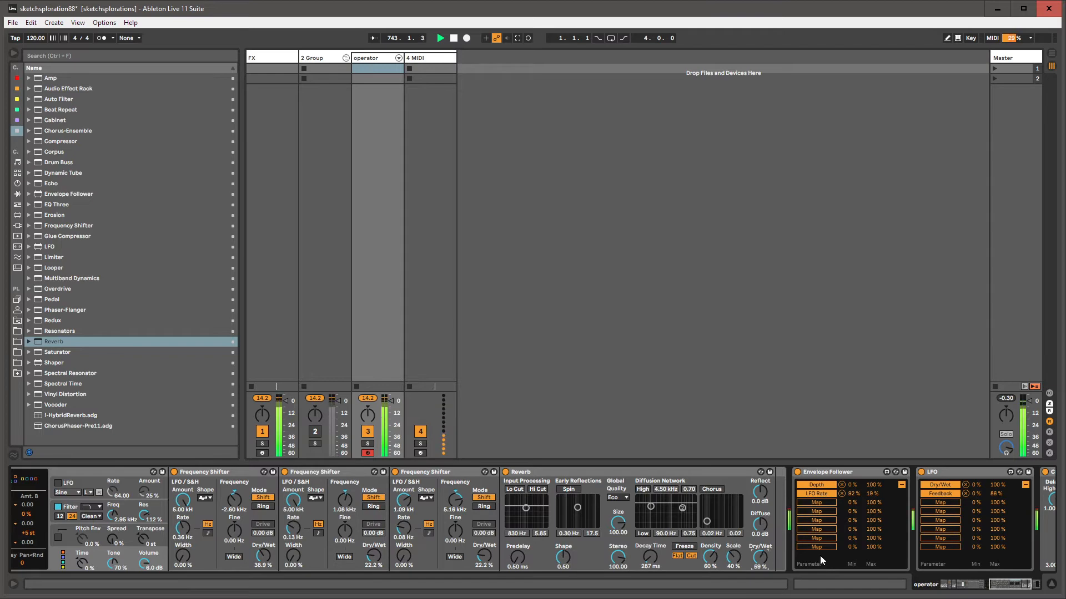
# - Audition the rack by muting and re-enabling the second and third Operator chains
pyautogui.moveTo(1024, 587); pyautogui.dragTo(963, 586)
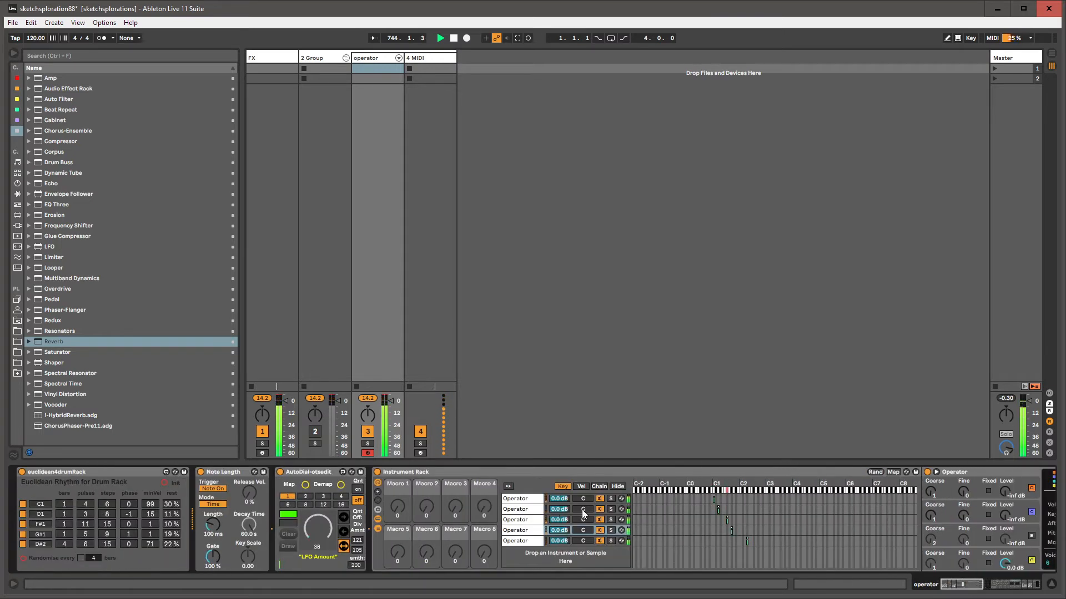
pyautogui.click(600, 509)
pyautogui.click(599, 519)
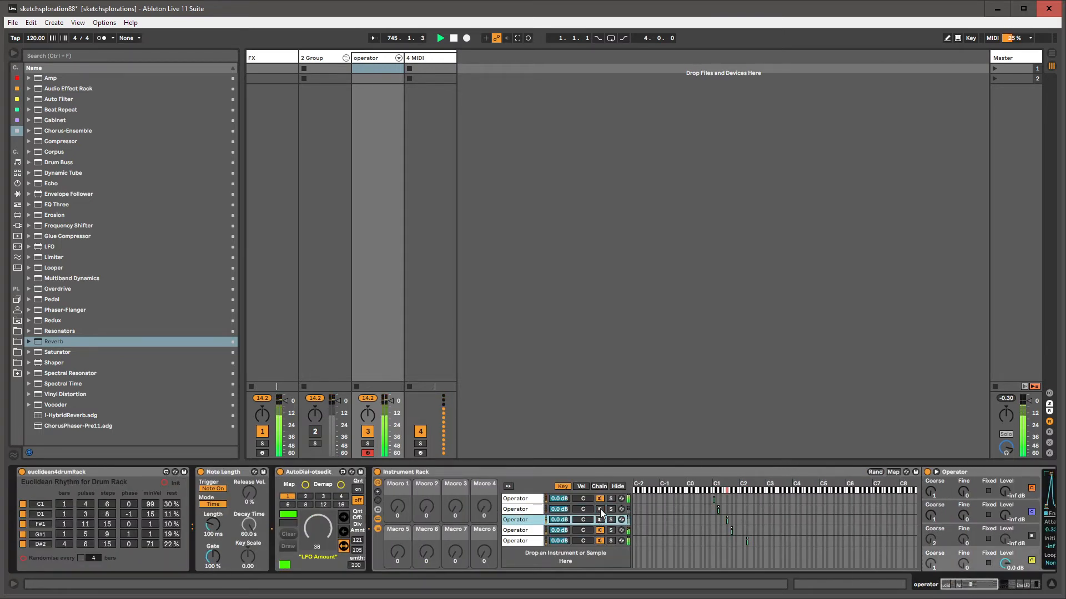
pyautogui.click(600, 509)
# - Add Corpus after the third chain's Operator and set its decay to 156 ms and material to 41 %
pyautogui.click(530, 520)
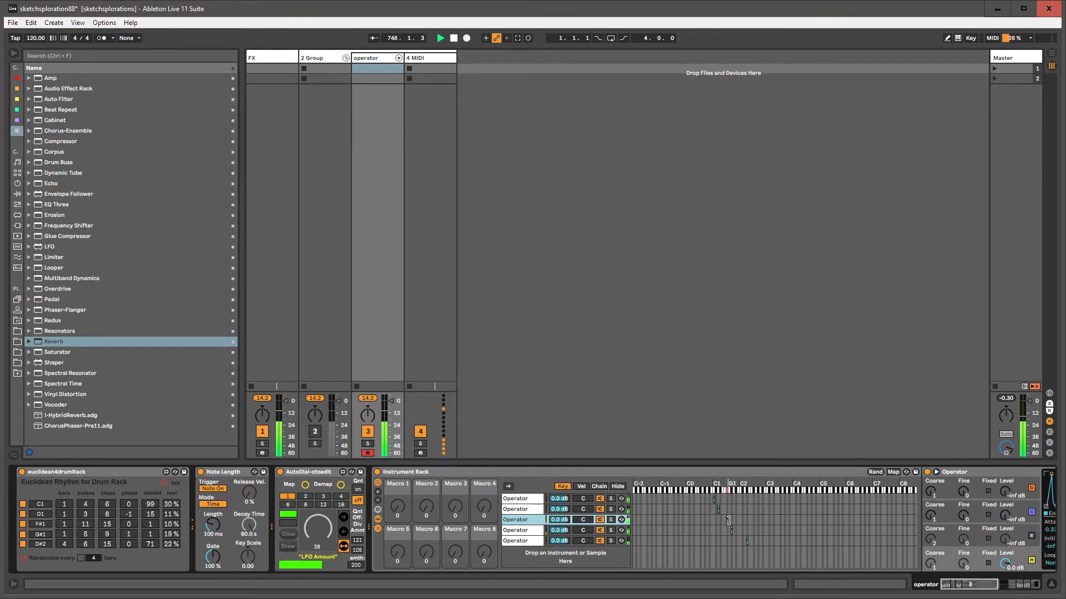
pyautogui.moveTo(957, 585); pyautogui.dragTo(991, 587)
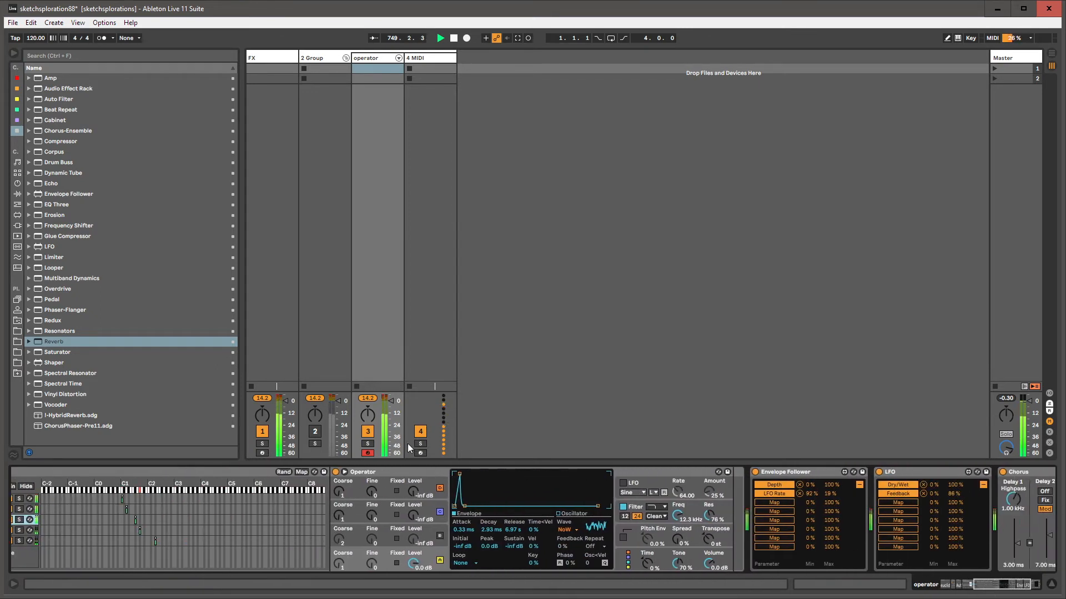
pyautogui.click(53, 154)
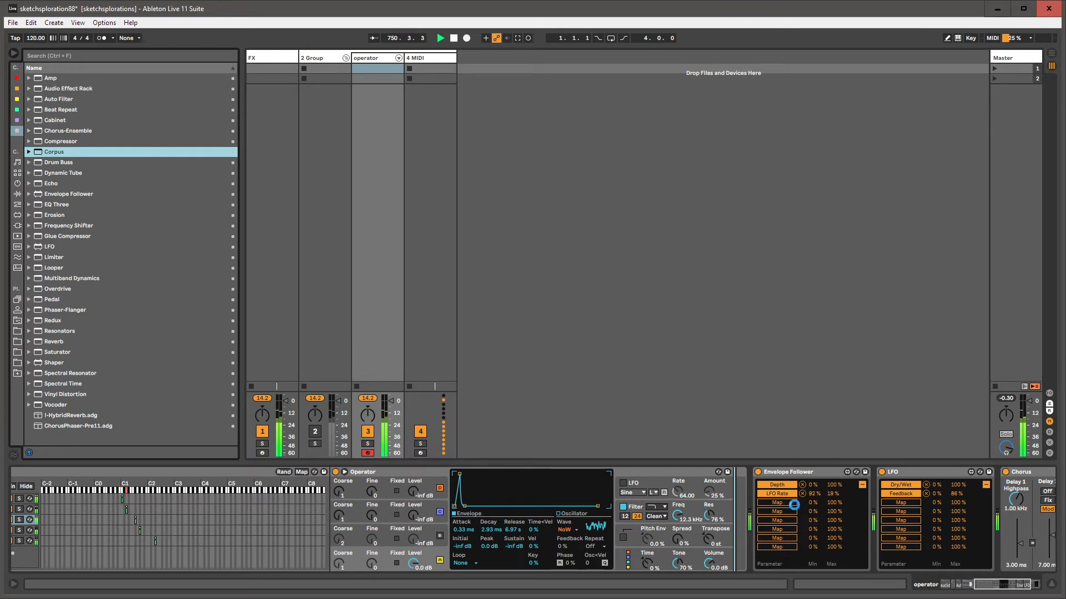
pyautogui.press('Return')
pyautogui.moveTo(976, 590); pyautogui.dragTo(916, 577)
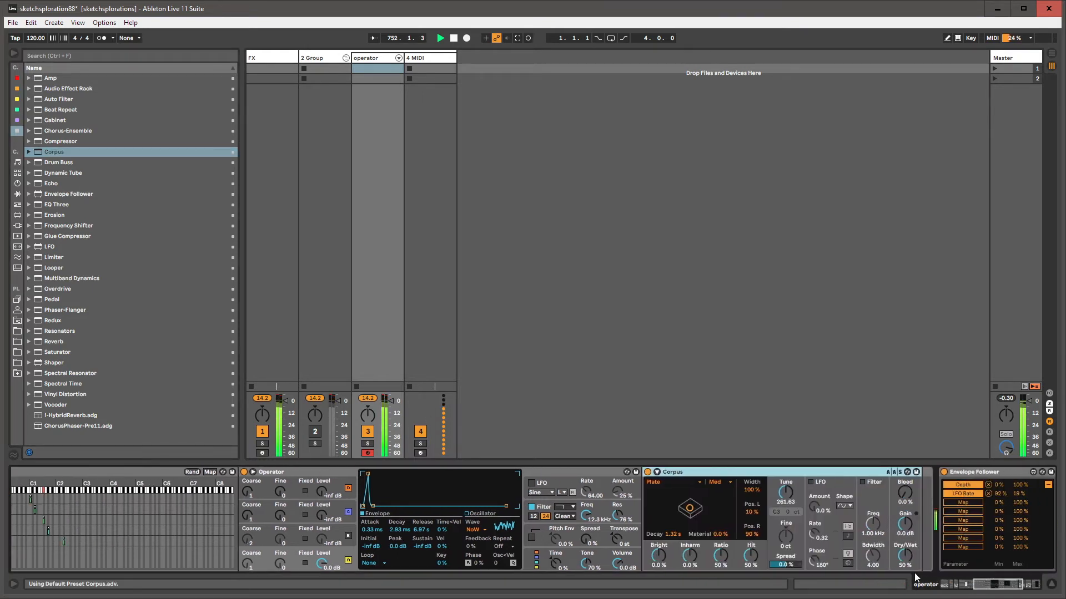
pyautogui.moveTo(690, 508); pyautogui.dragTo(658, 495)
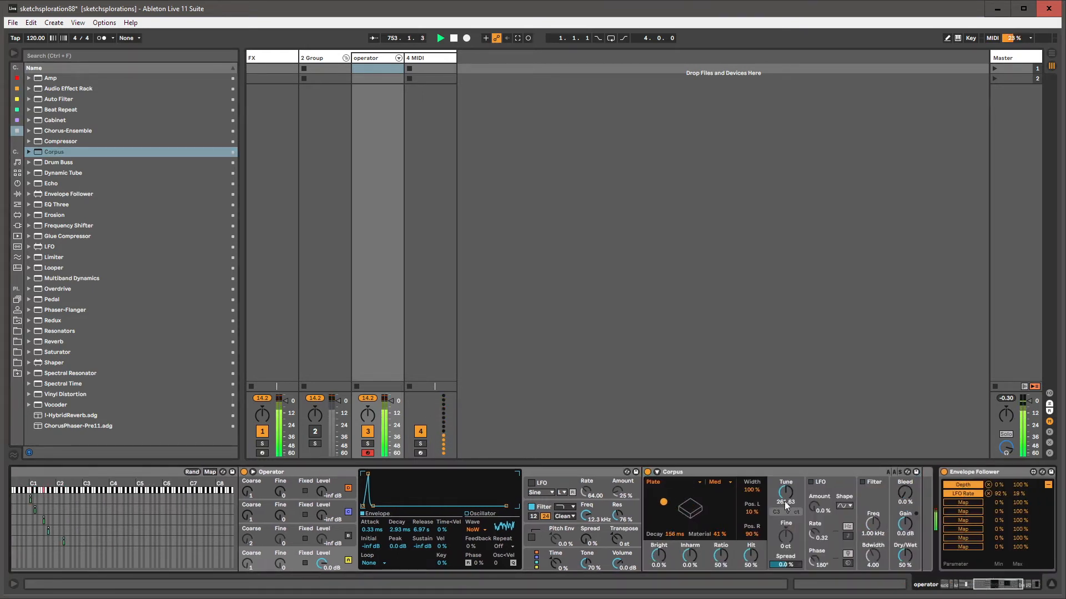
# - Set Corpus to 100 % dry/wet and tune 118.48, and enable its LFO with 100 % amount and 6.81 rate
pyautogui.moveTo(906, 557); pyautogui.dragTo(906, 511)
pyautogui.moveTo(789, 494)
pyautogui.mouseDown()
pyautogui.moveTo(790, 517)
pyautogui.moveTo(789, 507)
pyautogui.mouseUp()
pyautogui.click(812, 484)
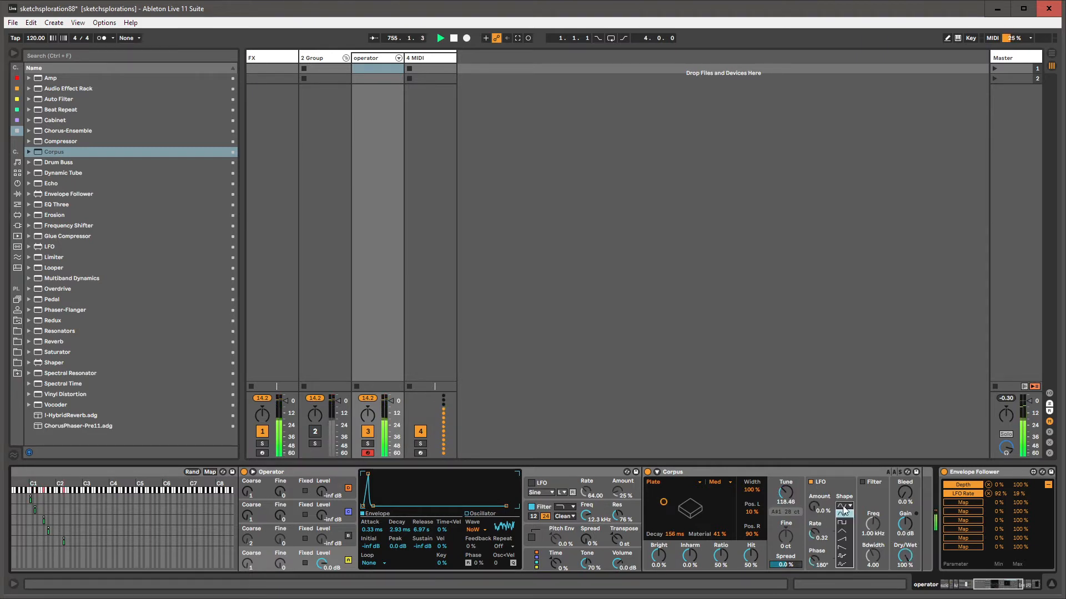
pyautogui.moveTo(814, 511); pyautogui.dragTo(814, 510)
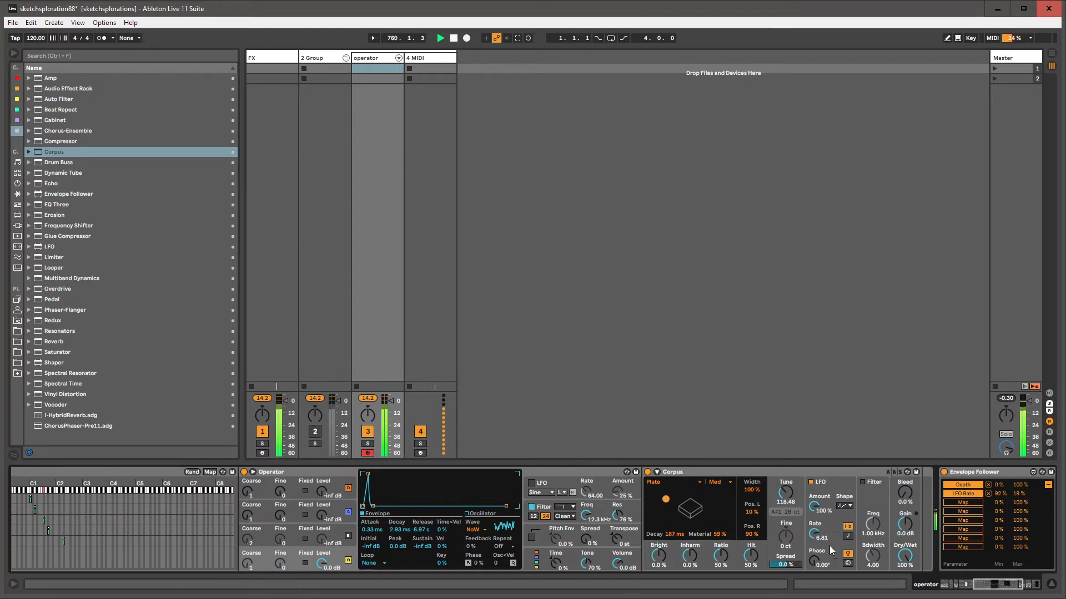
pyautogui.click(844, 506)
pyautogui.click(844, 513)
# - Raise the filter resonance of the Operator before Corpus to 114 %
pyautogui.click(589, 472)
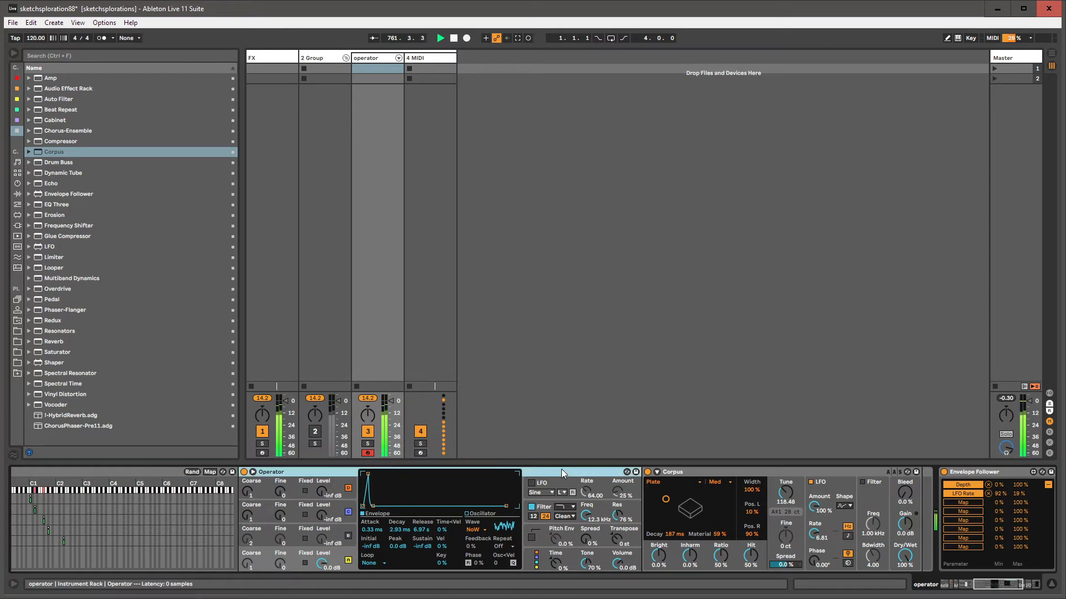
pyautogui.click(618, 516)
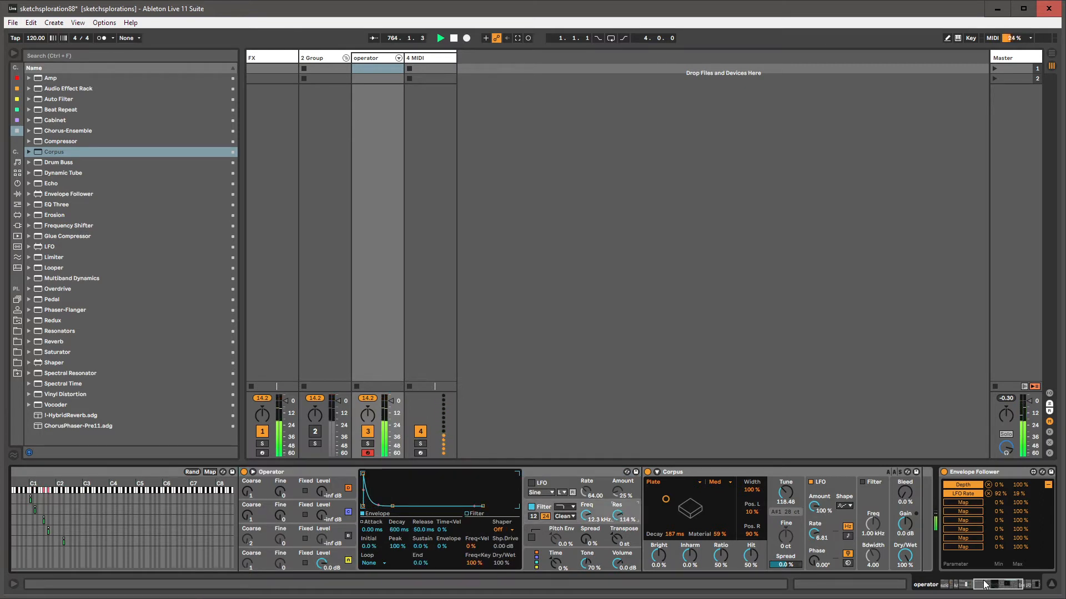
# - Add an Audio Effect Rack after the Chorus and expand the rack's device view
pyautogui.moveTo(984, 584); pyautogui.dragTo(1001, 584)
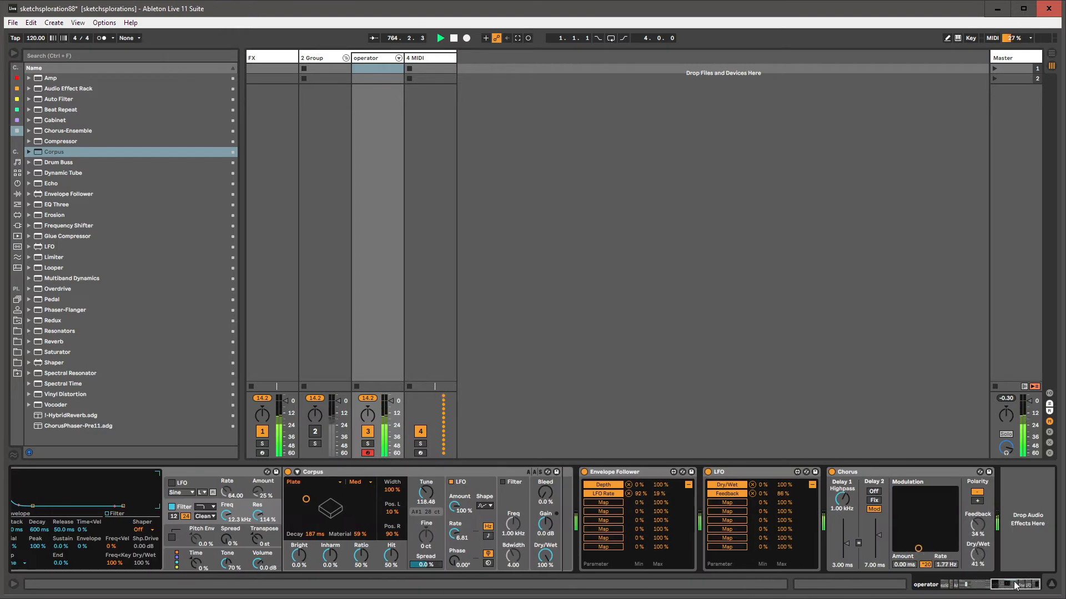
pyautogui.click(901, 468)
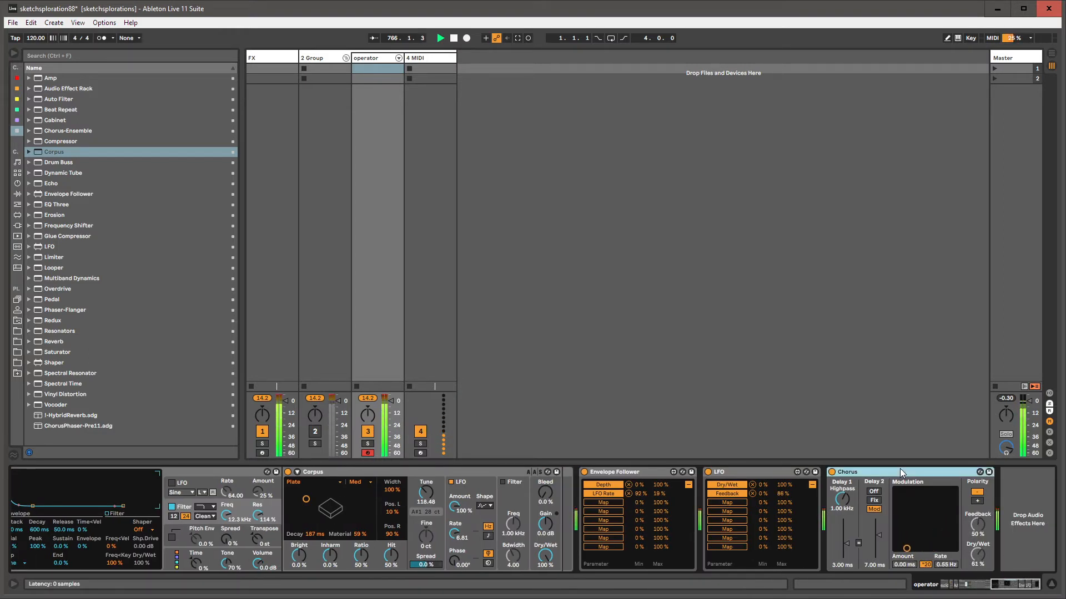
pyautogui.hotkey('ctrl', 'f')
pyautogui.write('Audio Effect Rack')
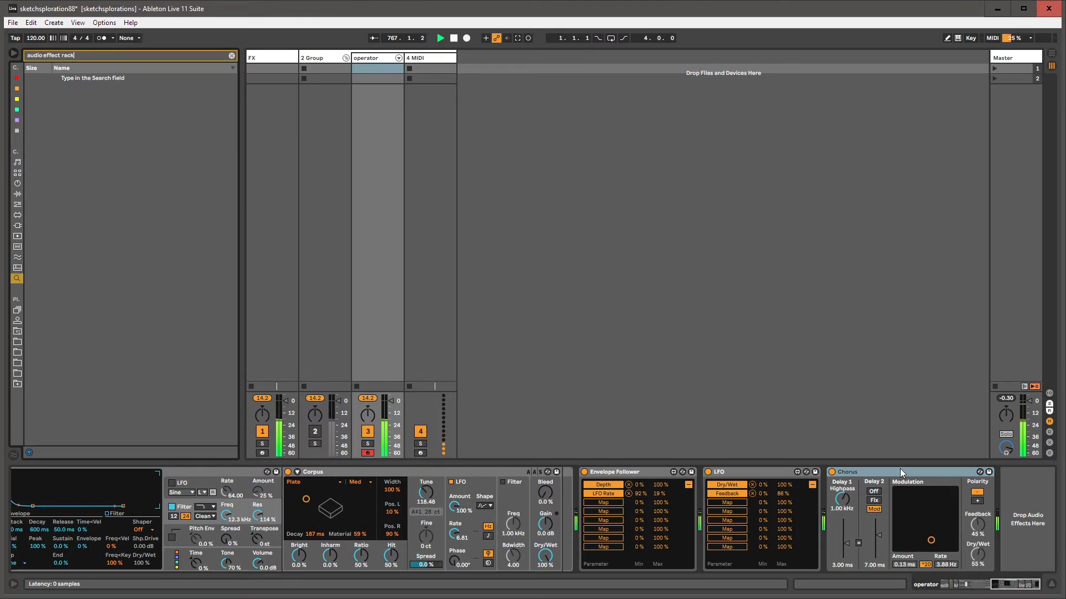
pyautogui.press('Down')
pyautogui.press('Return')
pyautogui.press('Escape')
pyautogui.moveTo(999, 585); pyautogui.dragTo(1022, 585)
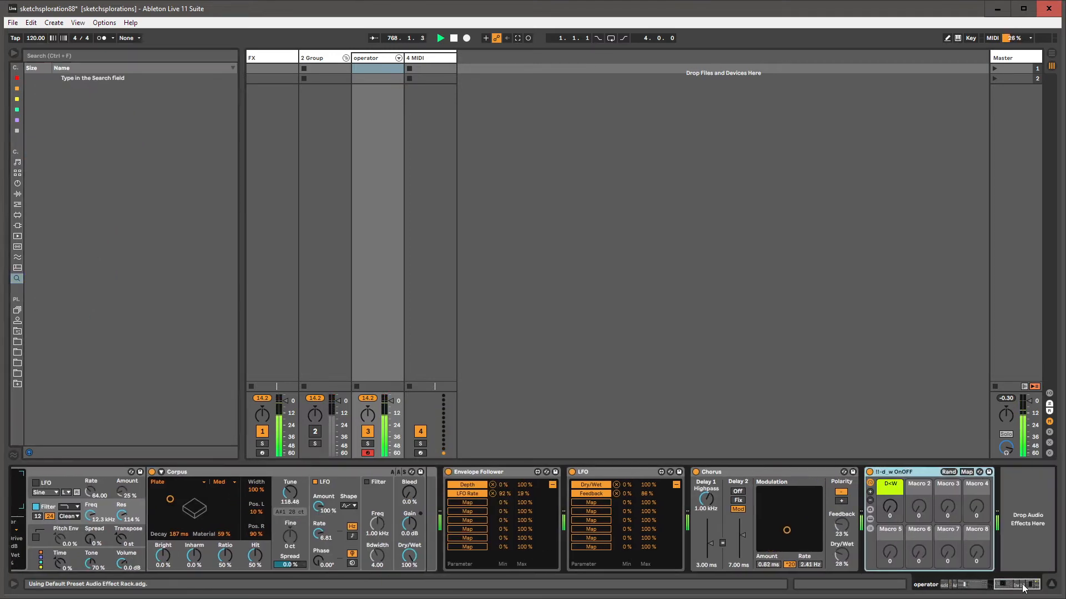
pyautogui.click(869, 529)
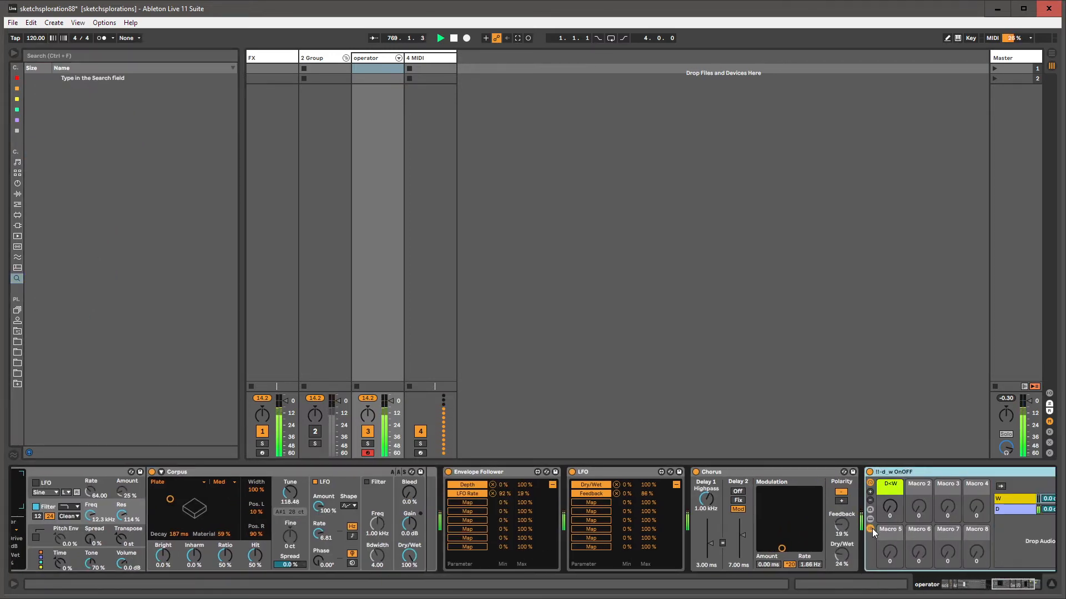
# - Set the maximum of the LFO's Dry/Wet mapping to 81 %
pyautogui.moveTo(1000, 586); pyautogui.dragTo(1018, 589)
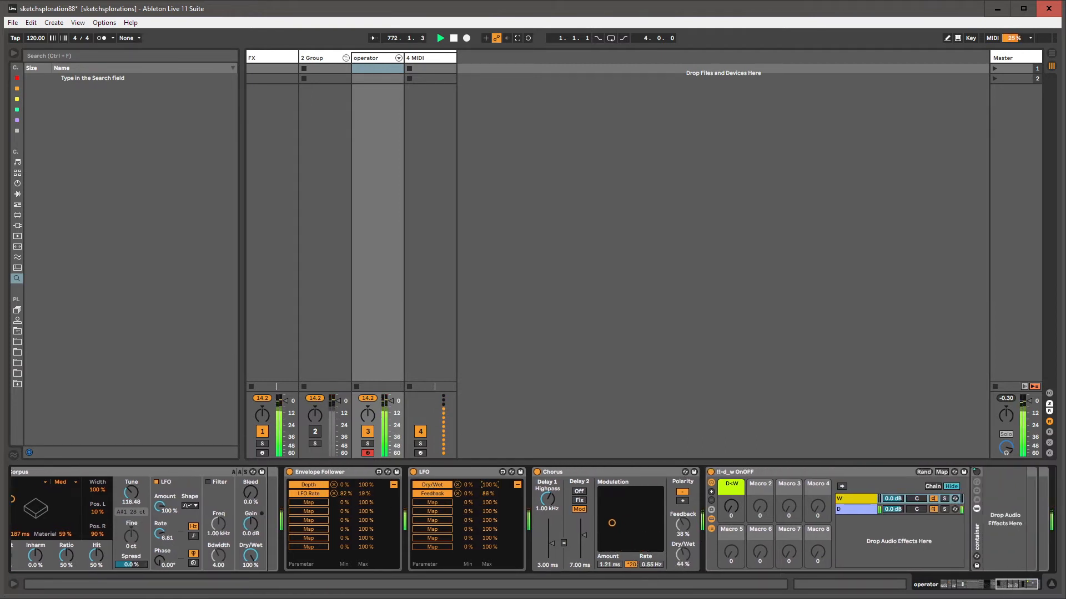
pyautogui.moveTo(489, 485); pyautogui.dragTo(489, 497)
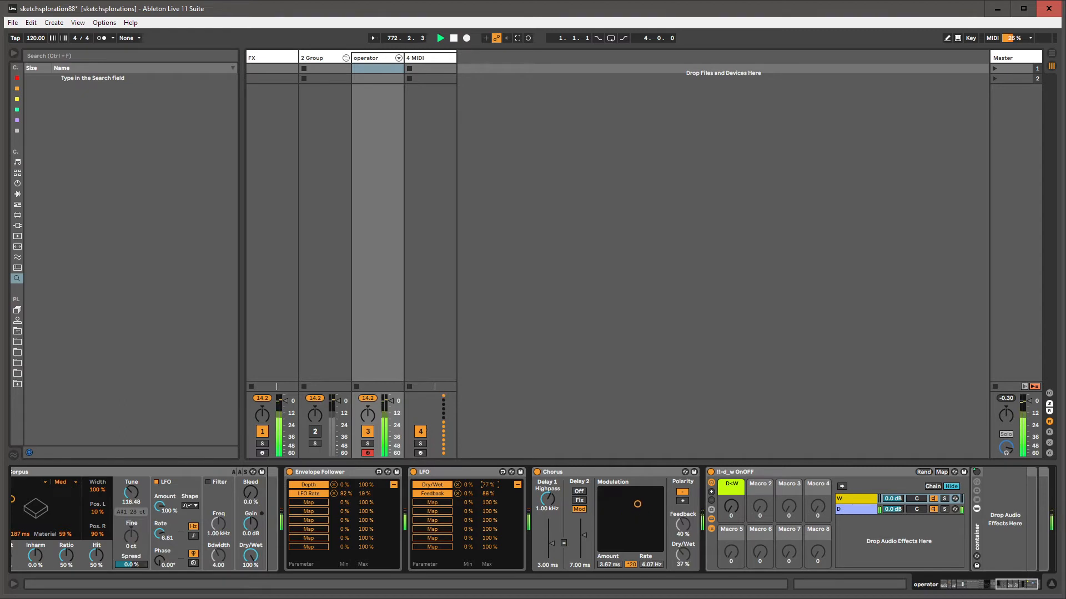
# - Move the Chorus into the W chain of the Audio Effect Rack and try out the D<W macro
pyautogui.click(748, 472)
pyautogui.click(621, 475)
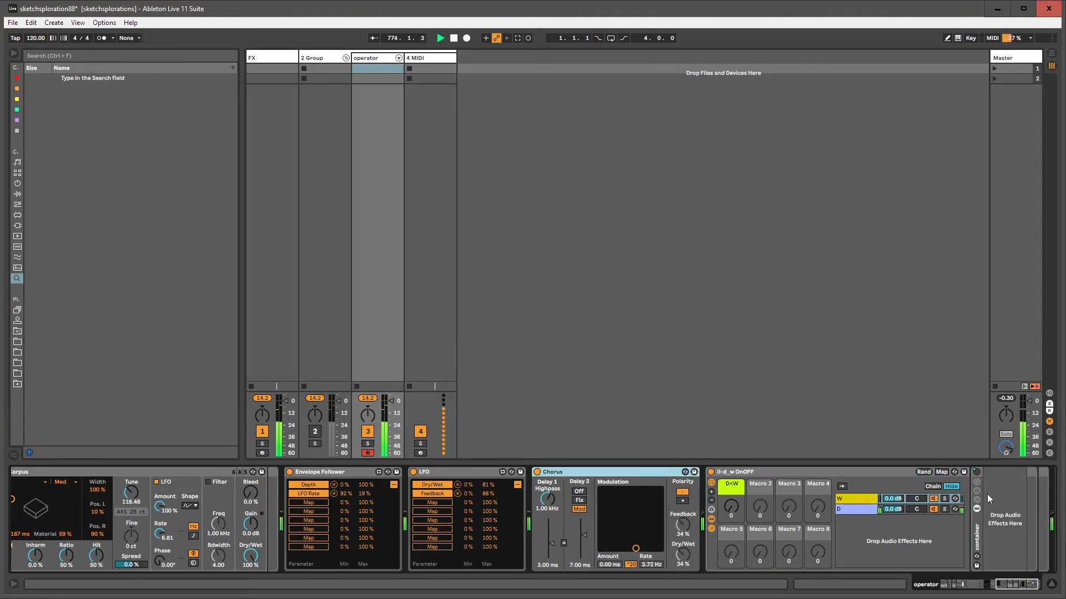
pyautogui.moveTo(642, 476); pyautogui.dragTo(994, 489)
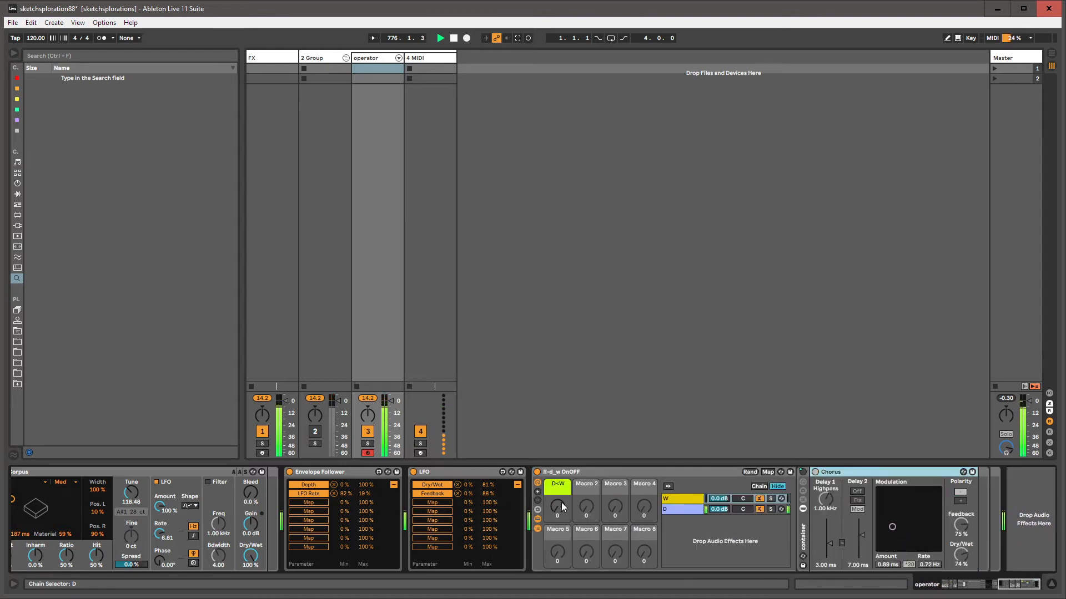
pyautogui.moveTo(559, 507)
pyautogui.mouseDown()
pyautogui.moveTo(559, 471)
pyautogui.moveTo(559, 508)
pyautogui.mouseUp()
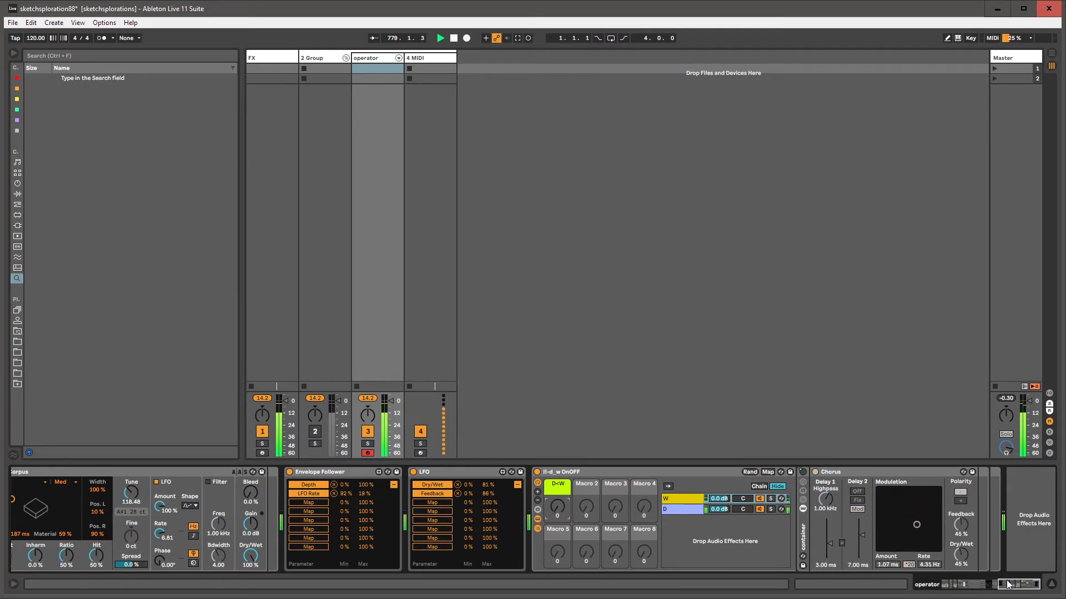
# - Insert a second AutoDial-otsedit device from the Max Midi folder between the existing AutoDial and the Instrument Rack
pyautogui.moveTo(1005, 583); pyautogui.dragTo(945, 584)
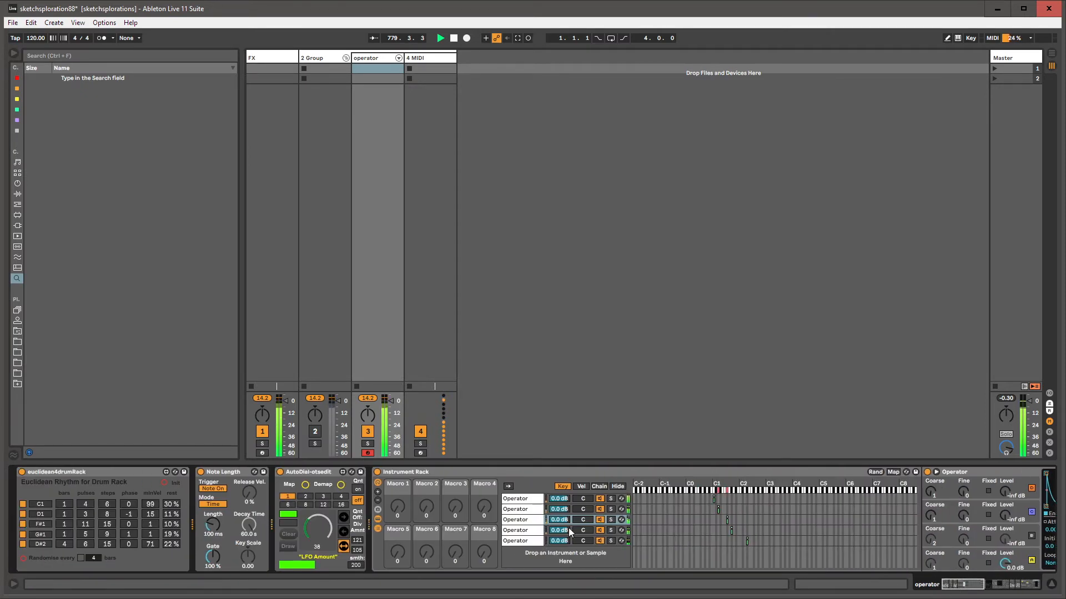
pyautogui.click(304, 474)
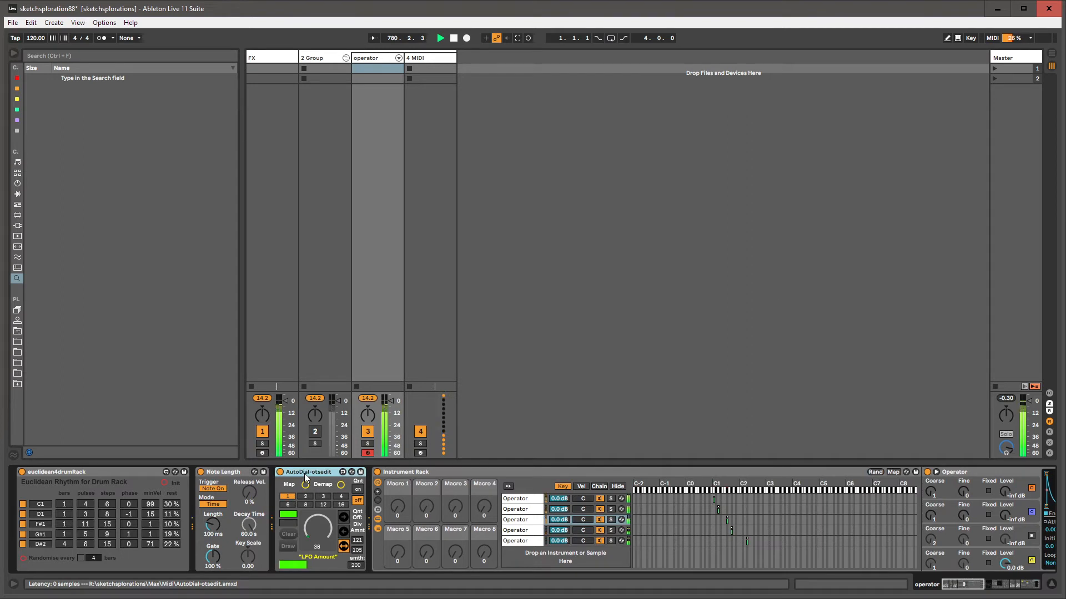
pyautogui.click(17, 193)
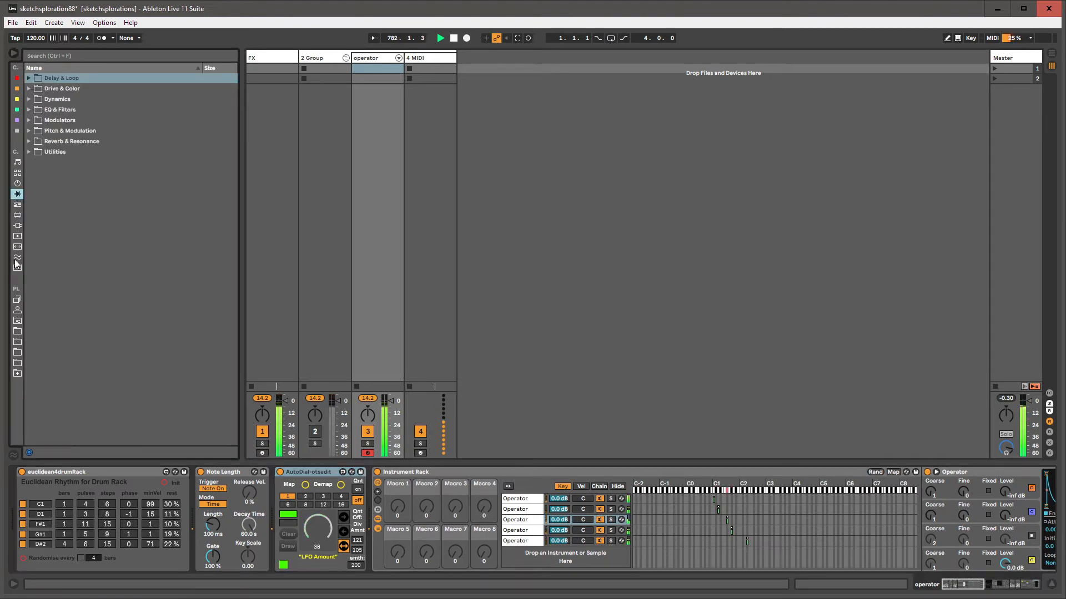
pyautogui.click(18, 321)
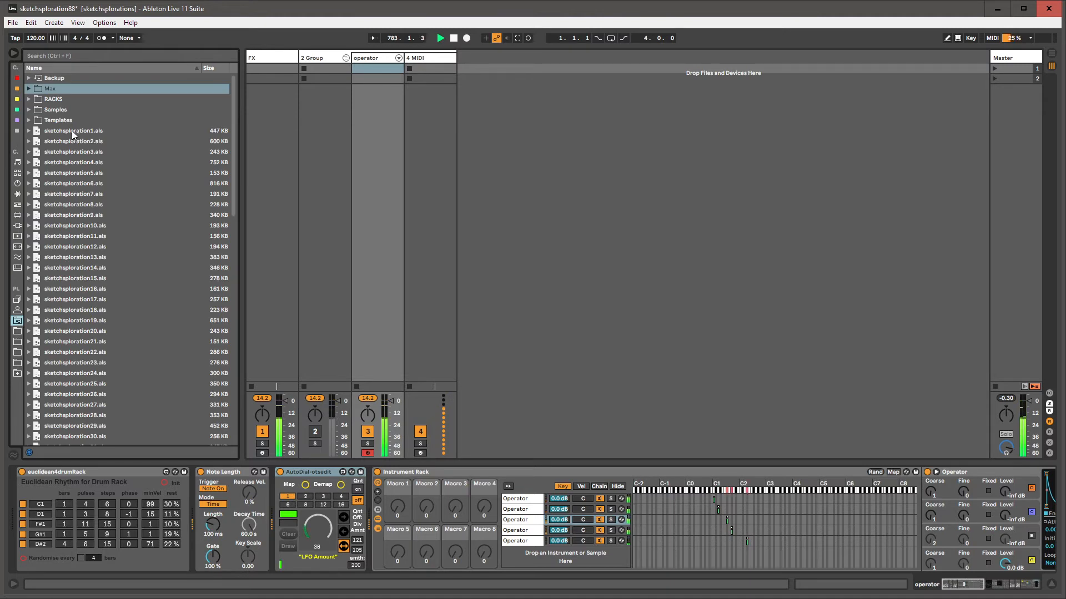
pyautogui.click(29, 99)
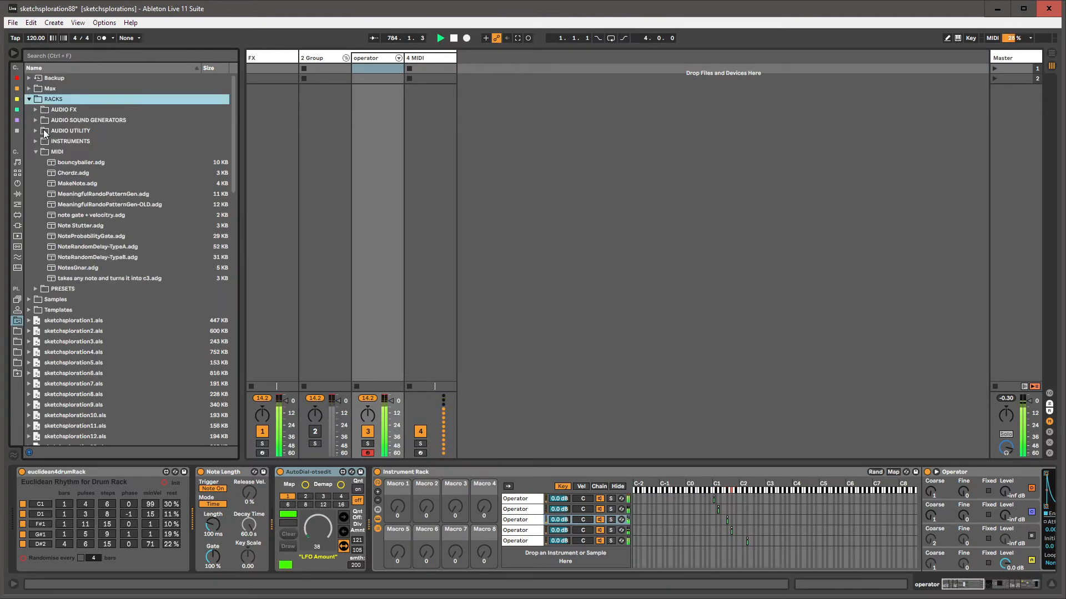
pyautogui.click(35, 151)
pyautogui.click(29, 99)
pyautogui.click(29, 89)
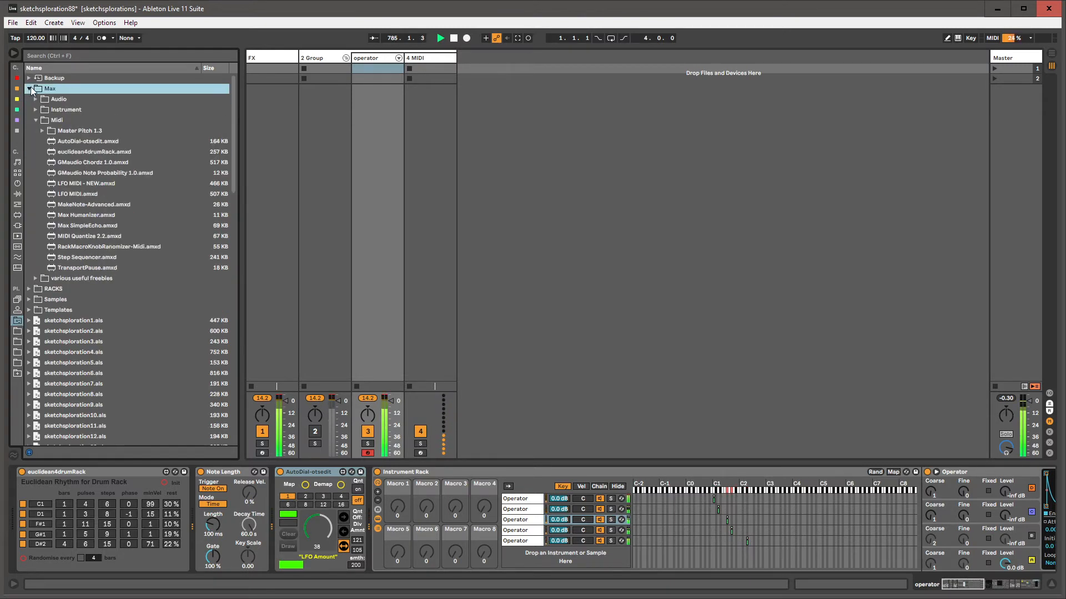
pyautogui.moveTo(75, 142); pyautogui.dragTo(367, 491)
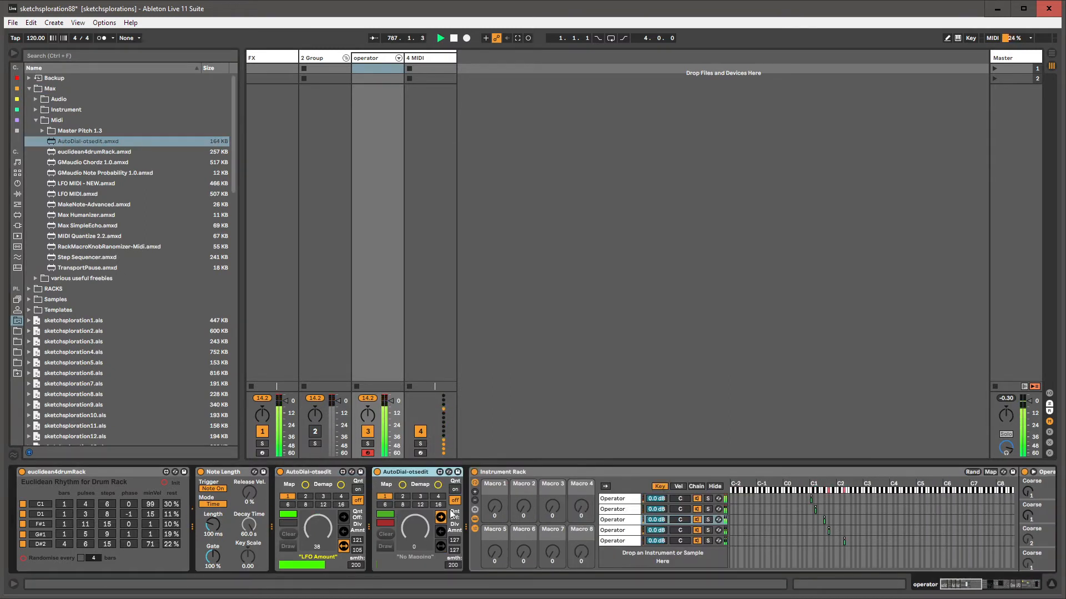
# - Set the second AutoDial's two amount values to 98 and 118 and its smoothing to 1
pyautogui.moveTo(451, 552); pyautogui.dragTo(453, 557)
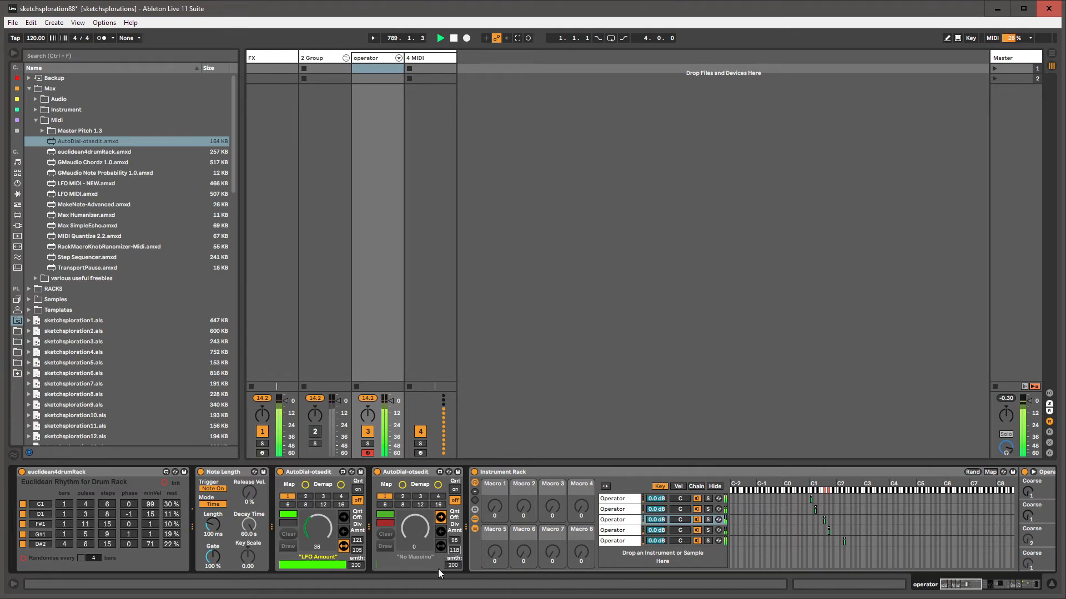
pyautogui.moveTo(452, 566); pyautogui.dragTo(453, 591)
# - Map the second AutoDial to the effect rack's D<W macro and record a movement of its dial
pyautogui.moveTo(950, 592); pyautogui.dragTo(1010, 593)
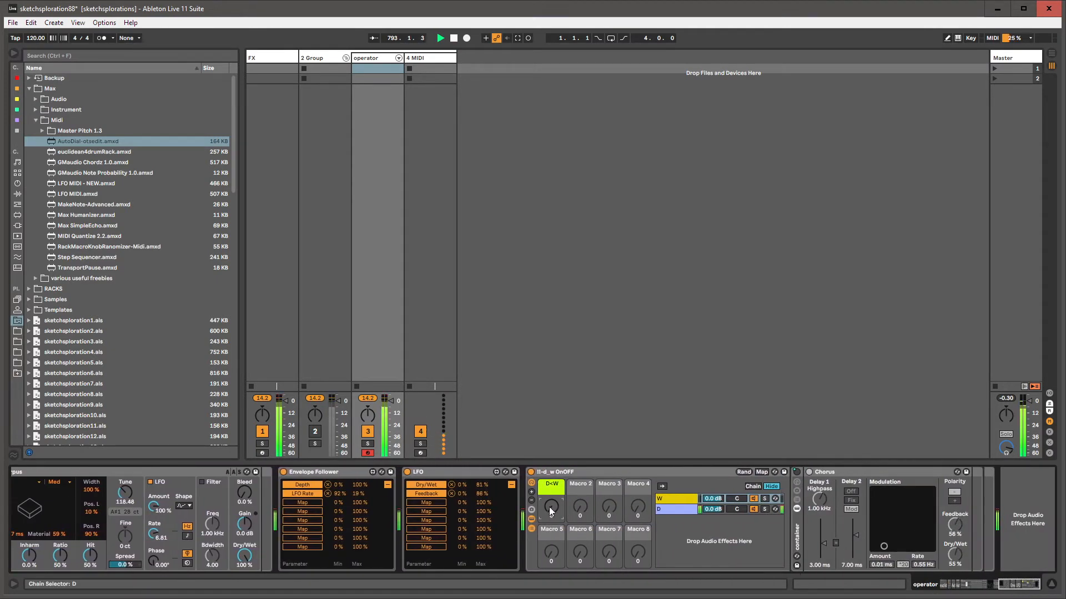
pyautogui.moveTo(1011, 592); pyautogui.dragTo(947, 589)
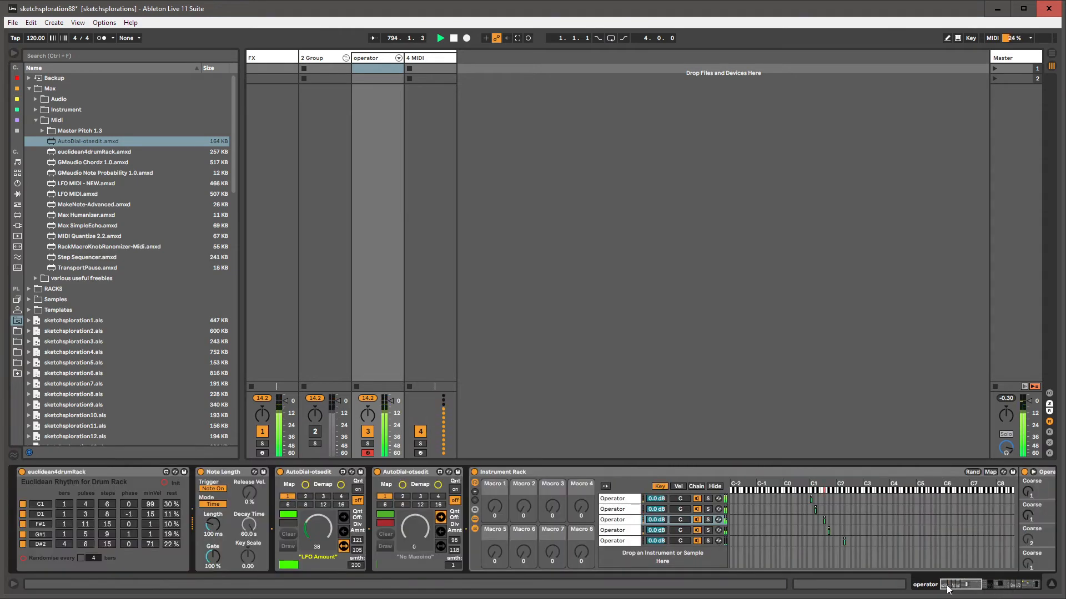
pyautogui.click(403, 485)
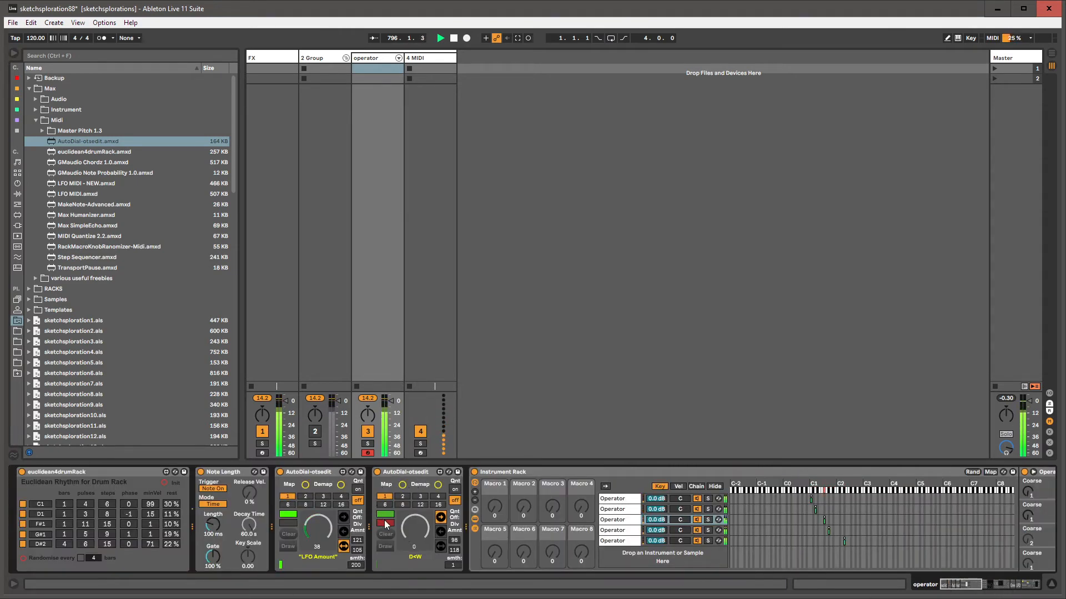
pyautogui.moveTo(407, 534); pyautogui.dragTo(408, 488)
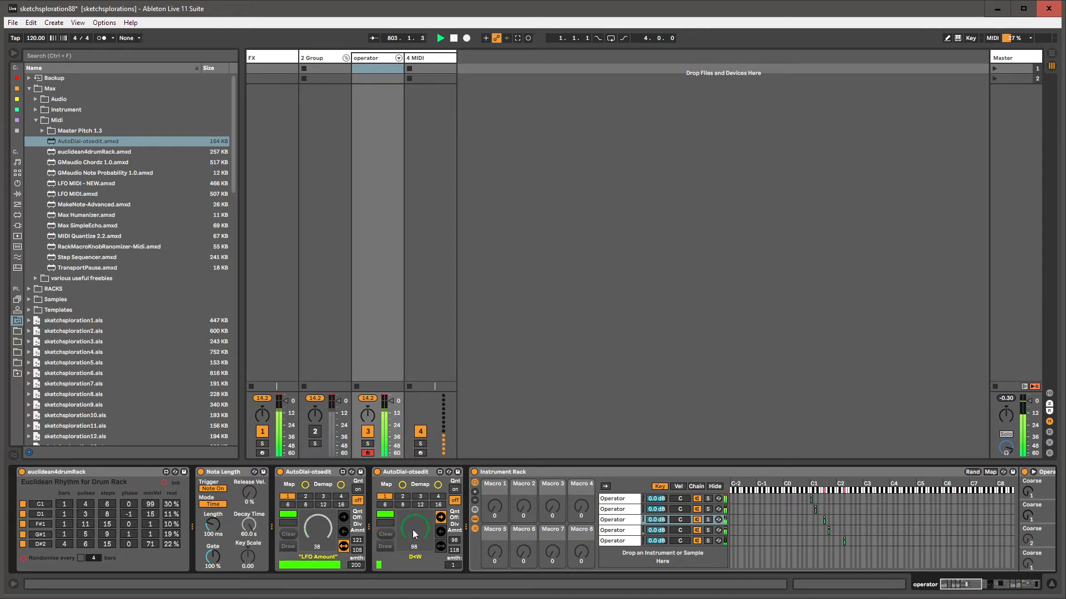
# - Collapse the Instrument Rack so only its macro controls remain on display
pyautogui.click(493, 471)
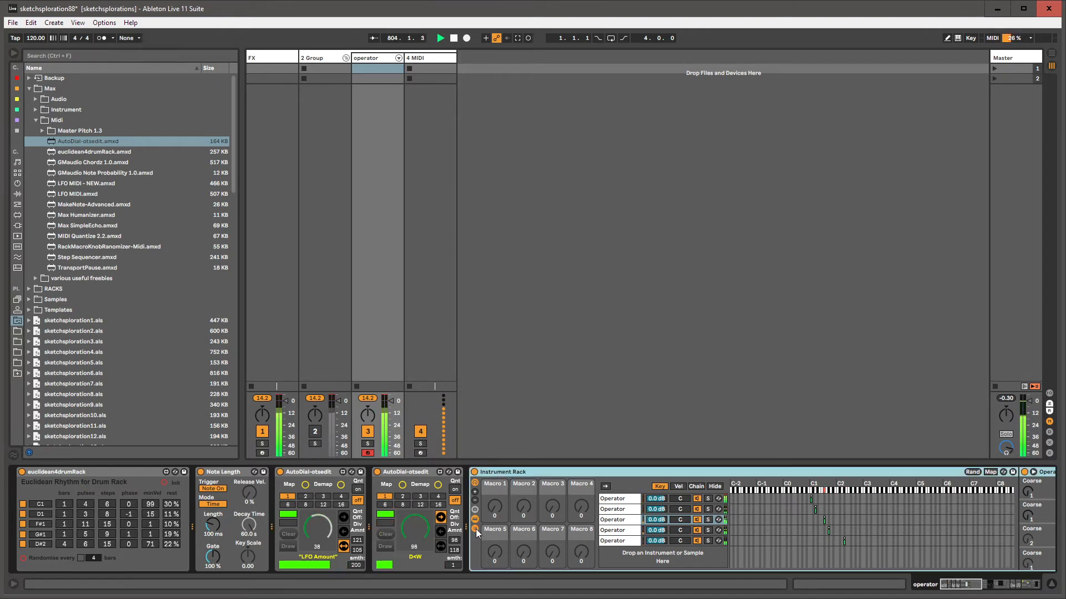
pyautogui.click(475, 528)
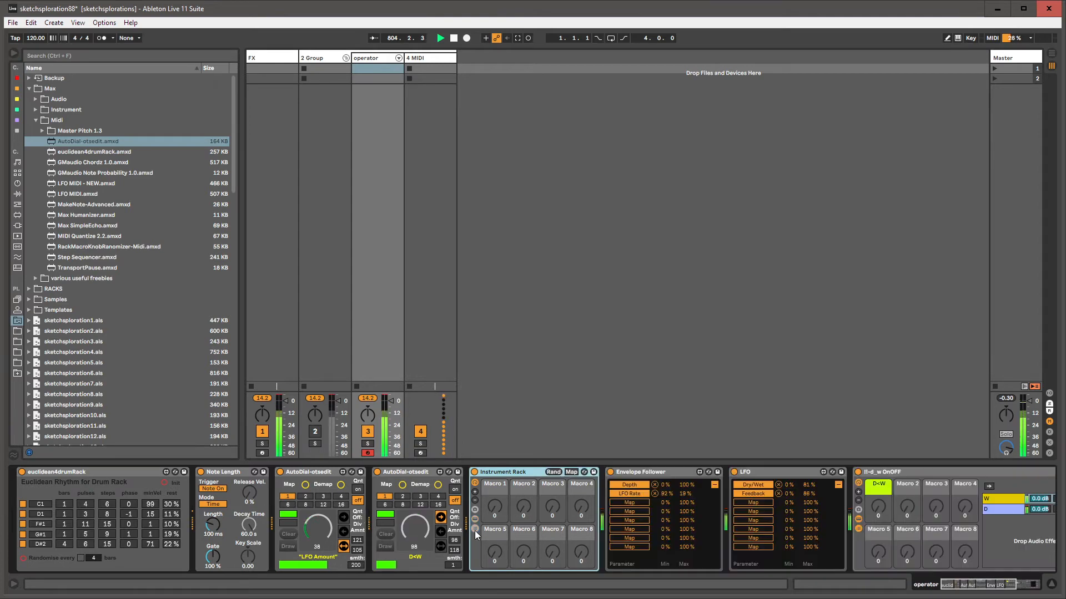
# - Compare the device chains of the 4 MIDI and operator tracks, and fold the Midi folder in the browser
pyautogui.click(429, 59)
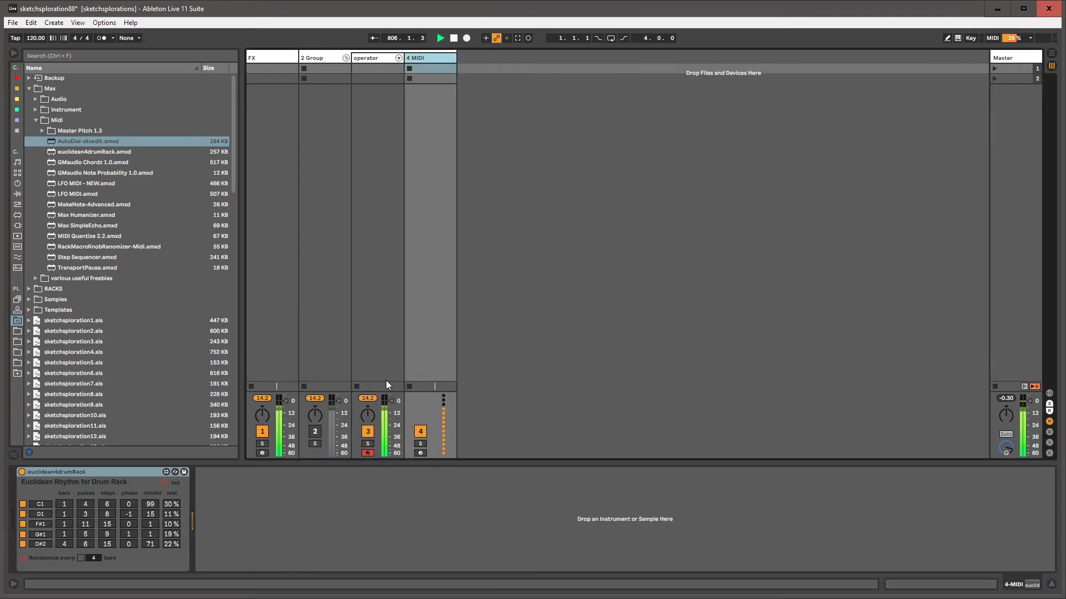
pyautogui.click(373, 64)
pyautogui.click(420, 65)
pyautogui.click(228, 519)
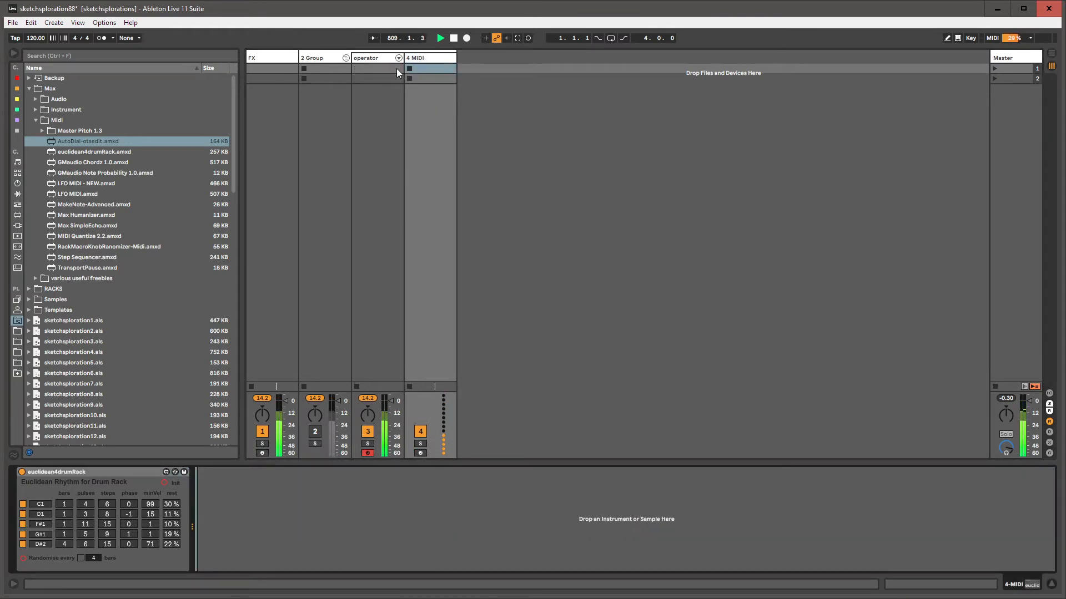
pyautogui.click(377, 59)
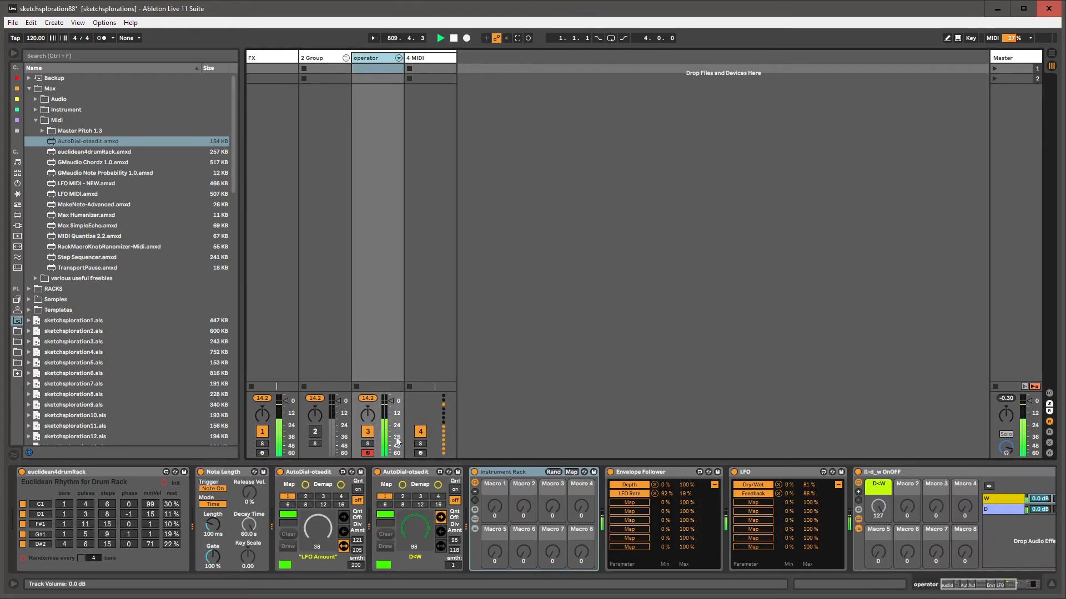
pyautogui.click(434, 64)
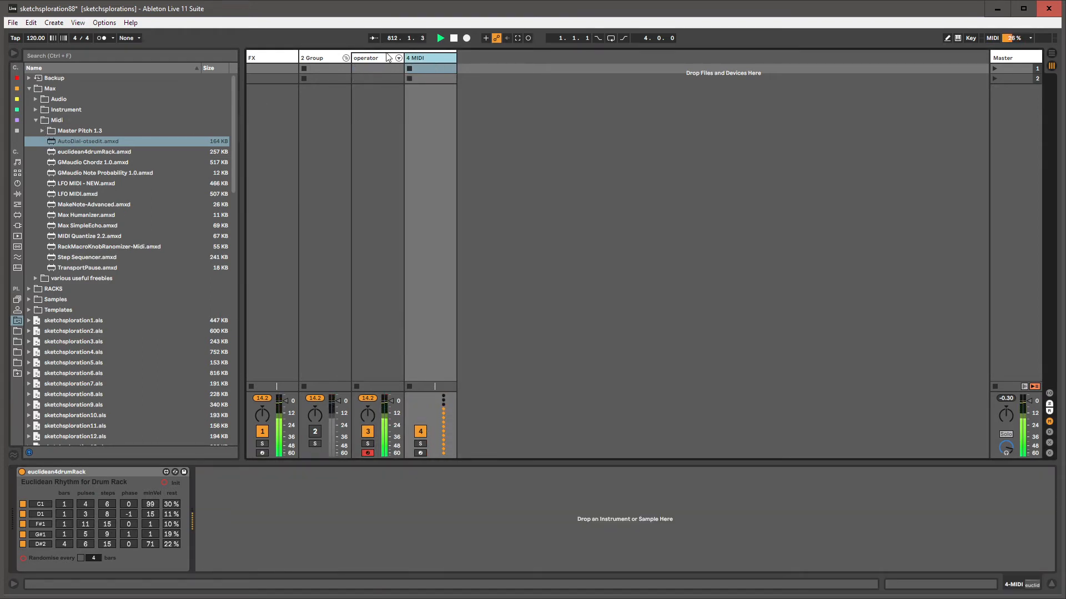
pyautogui.click(383, 170)
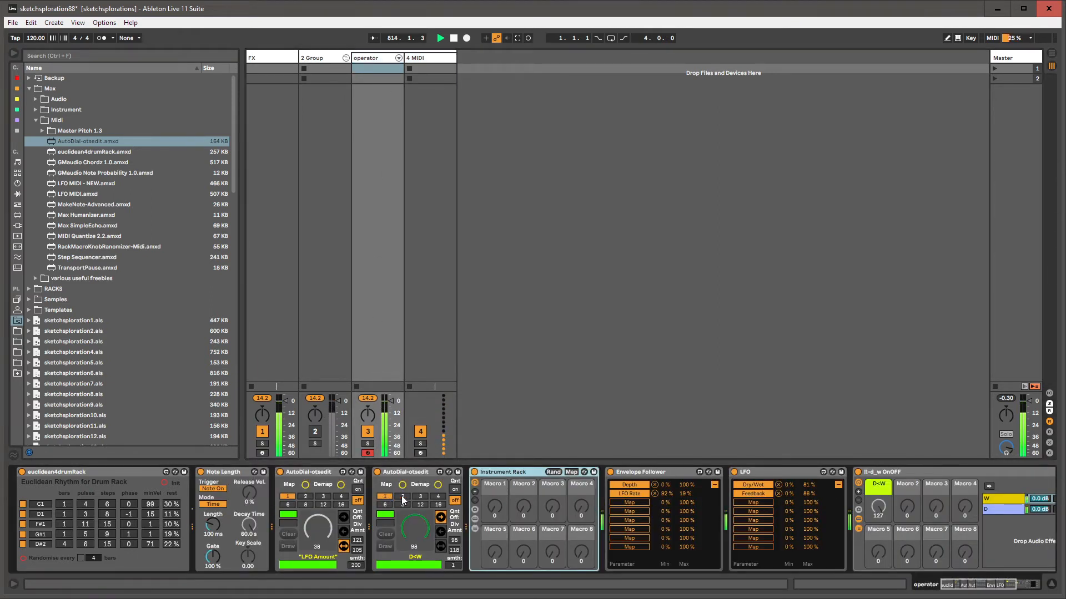
pyautogui.click(440, 61)
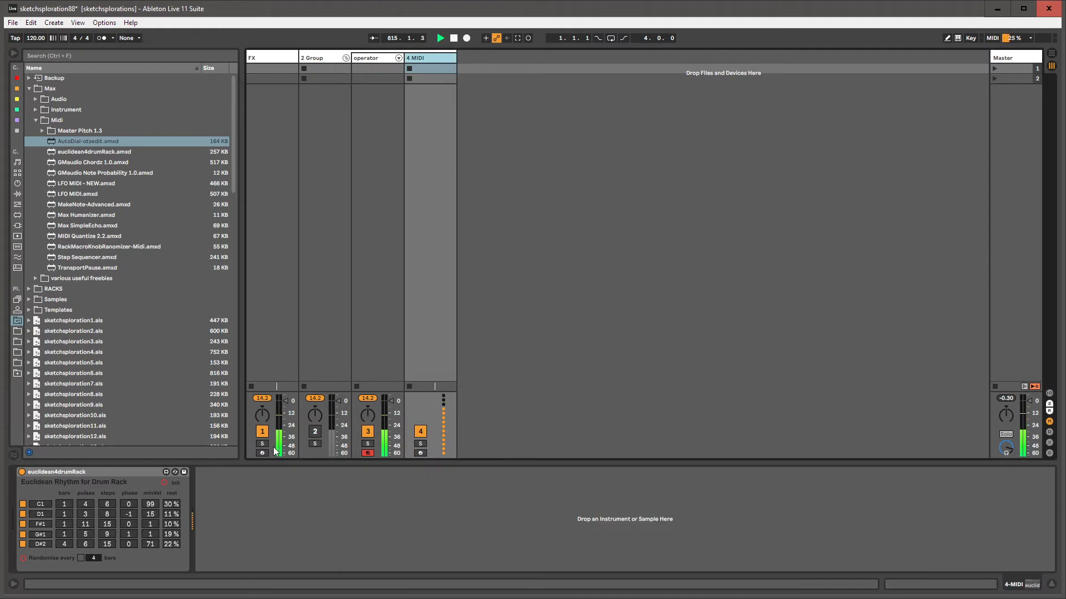
pyautogui.click(35, 120)
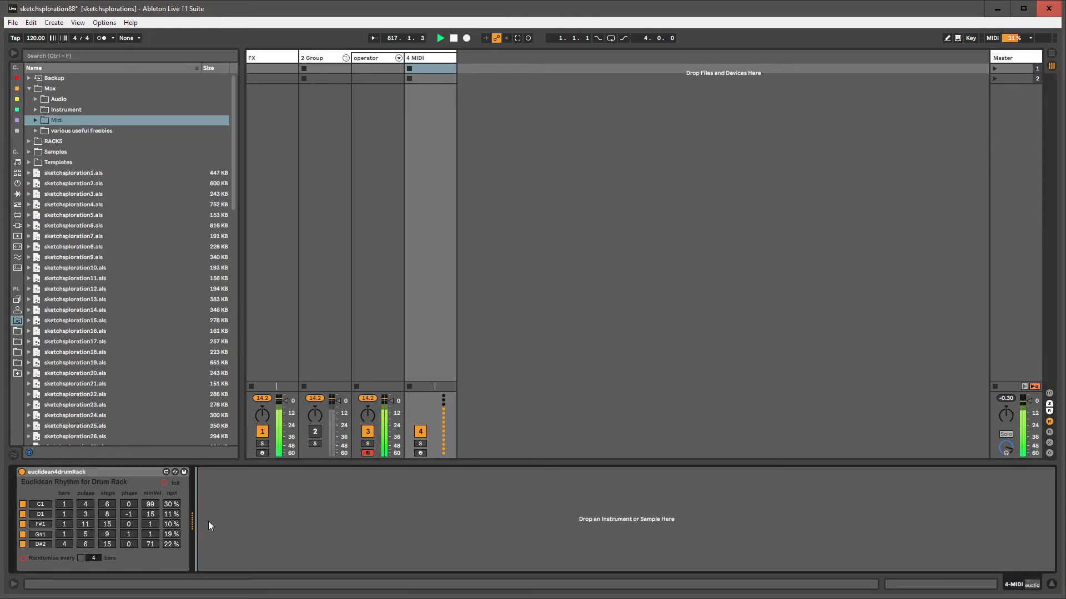
# - Load a default Operator onto the 4 MIDI track after the Euclidean sequencer and group it into an Instrument Rack
pyautogui.click(17, 184)
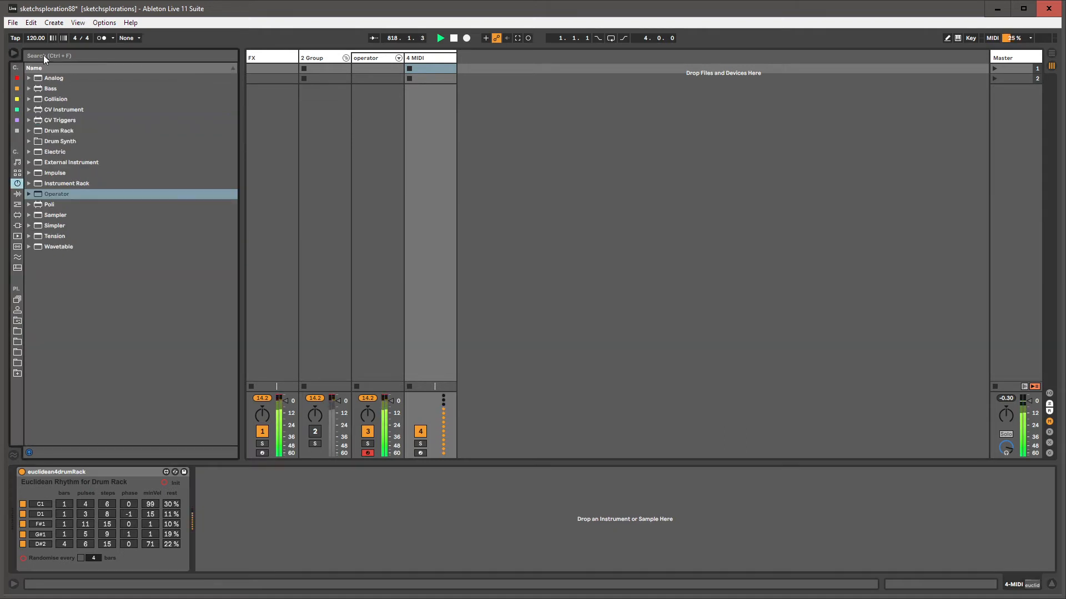
pyautogui.doubleClick(53, 194)
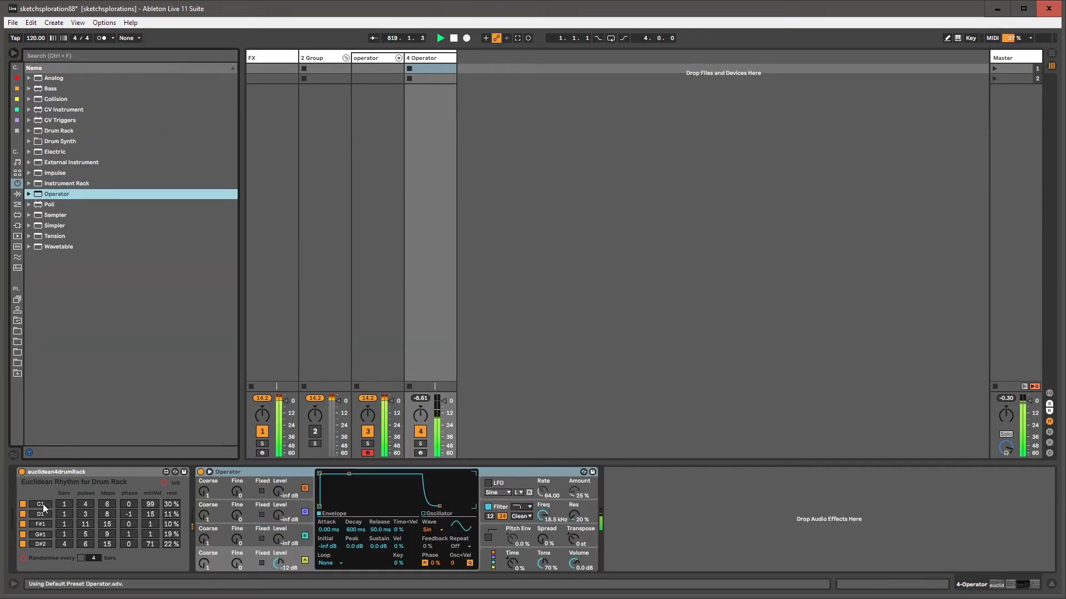
pyautogui.click(229, 473)
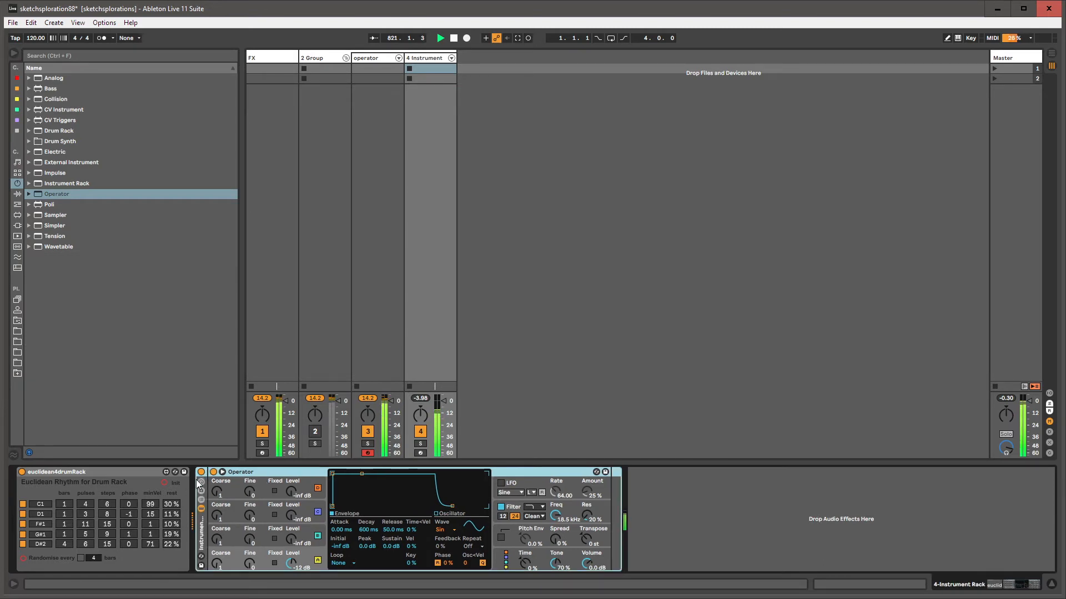
pyautogui.hotkey('ctrl', 'g')
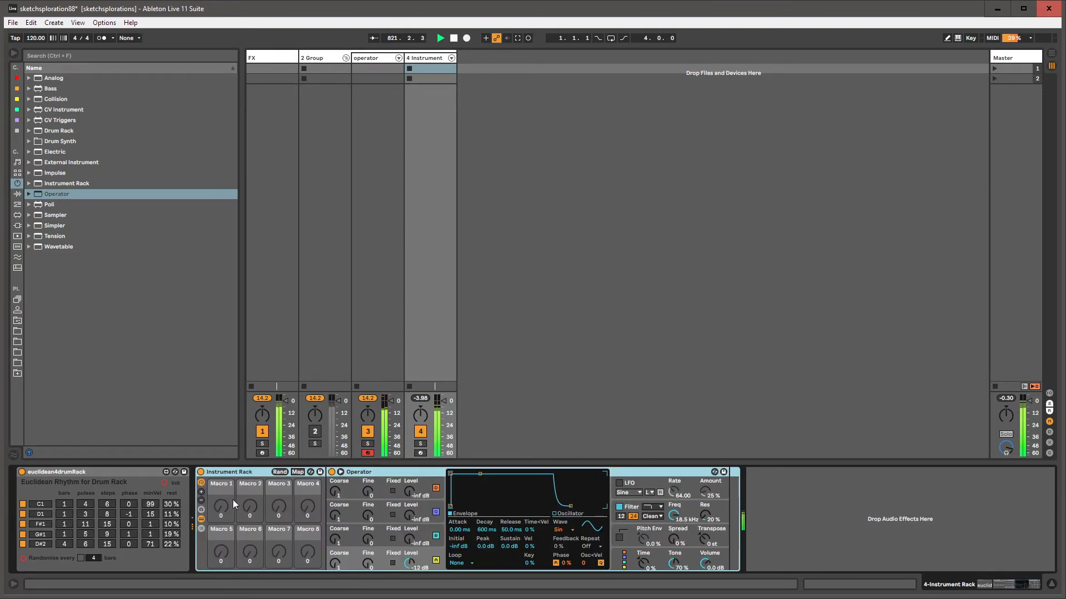
# - Show the rack's key zones and limit the Operator chain's zone to the single note C1
pyautogui.click(201, 529)
pyautogui.click(386, 487)
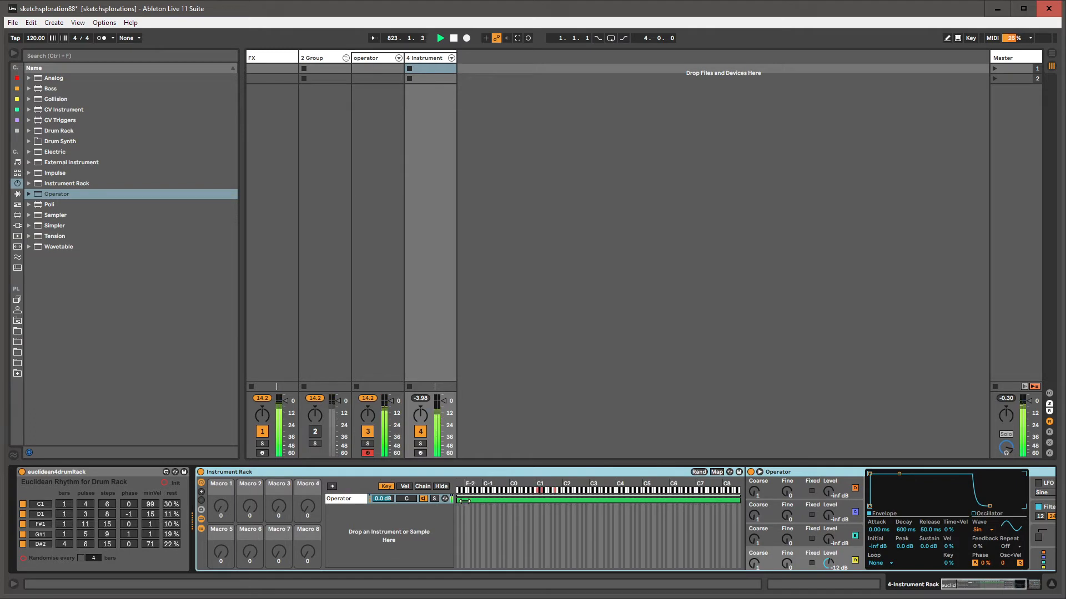
pyautogui.moveTo(533, 513); pyautogui.dragTo(537, 514)
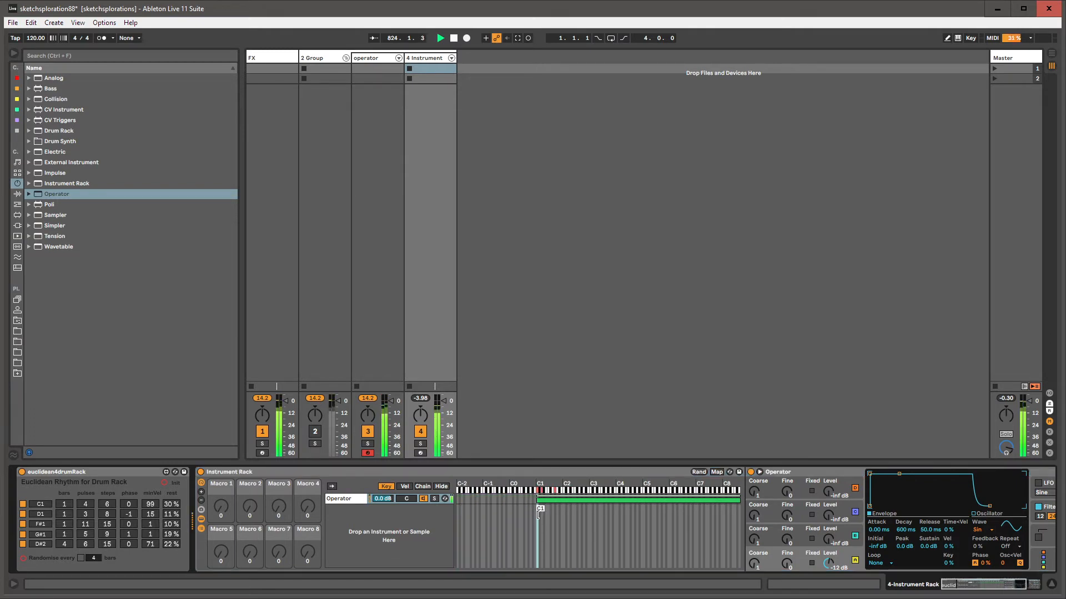
pyautogui.moveTo(741, 502); pyautogui.dragTo(538, 502)
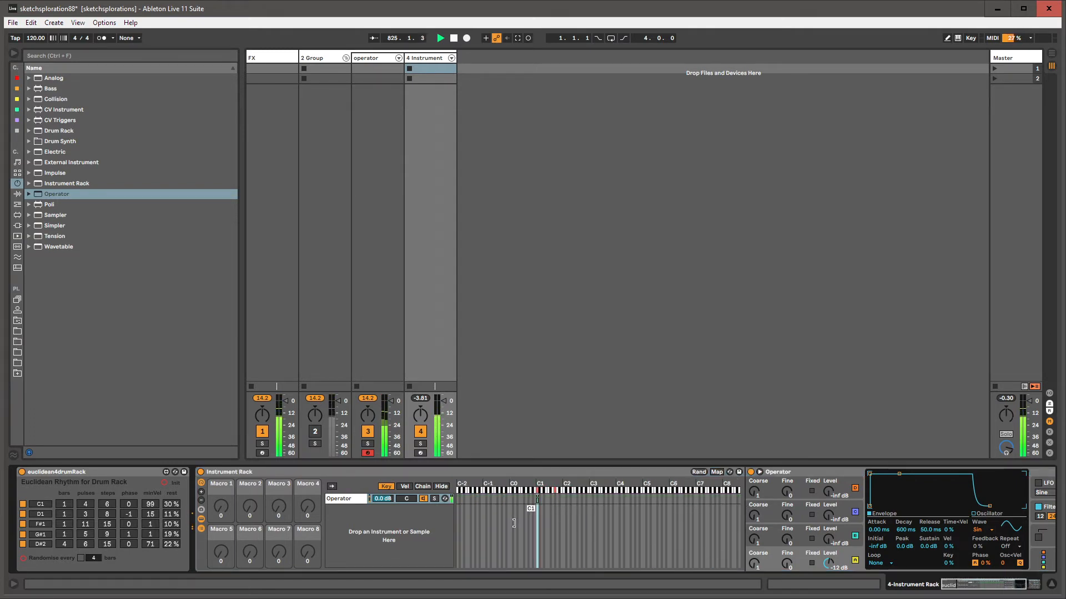
# - Turn off the D1, F#1, G#1 and D#2 rows of the Euclidean sequencer
pyautogui.click(24, 515)
pyautogui.click(23, 525)
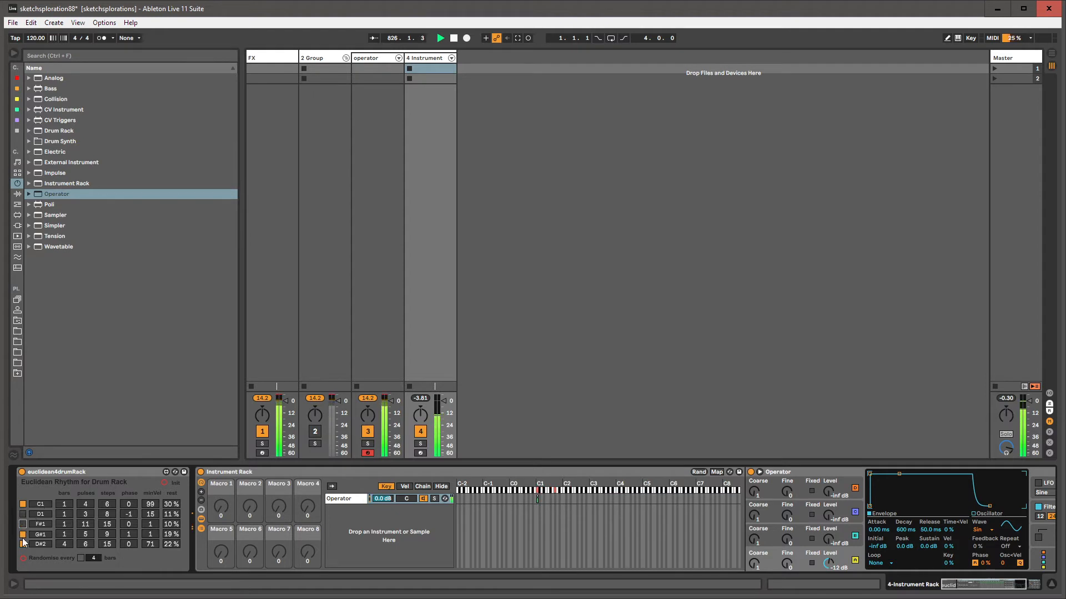
pyautogui.click(23, 535)
pyautogui.click(23, 544)
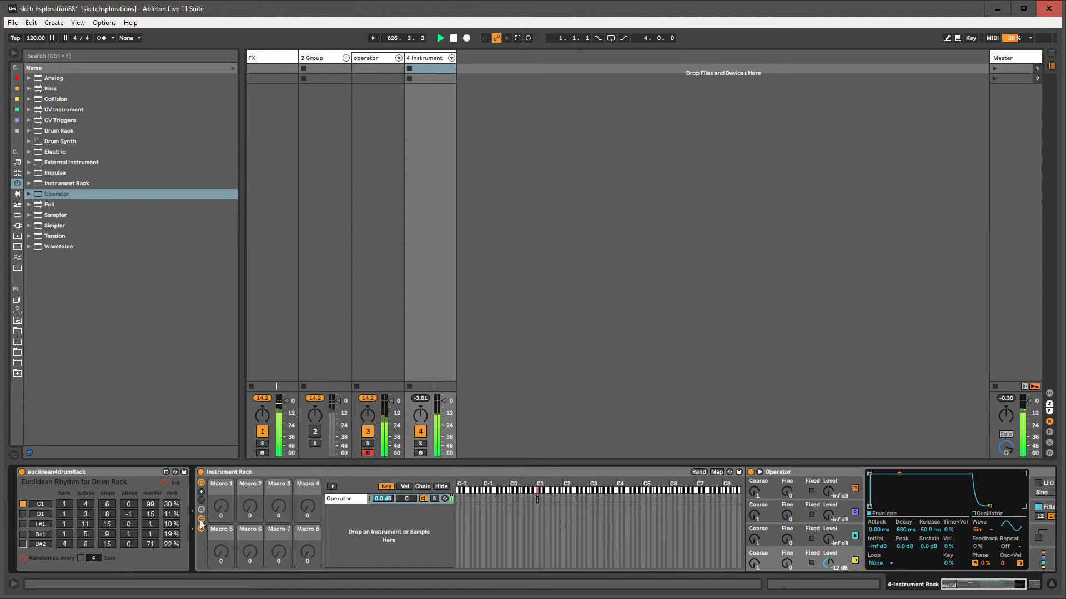
# - Insert a Pitch effect before the Operator in the C1 chain and set it to +12 st
pyautogui.click(773, 472)
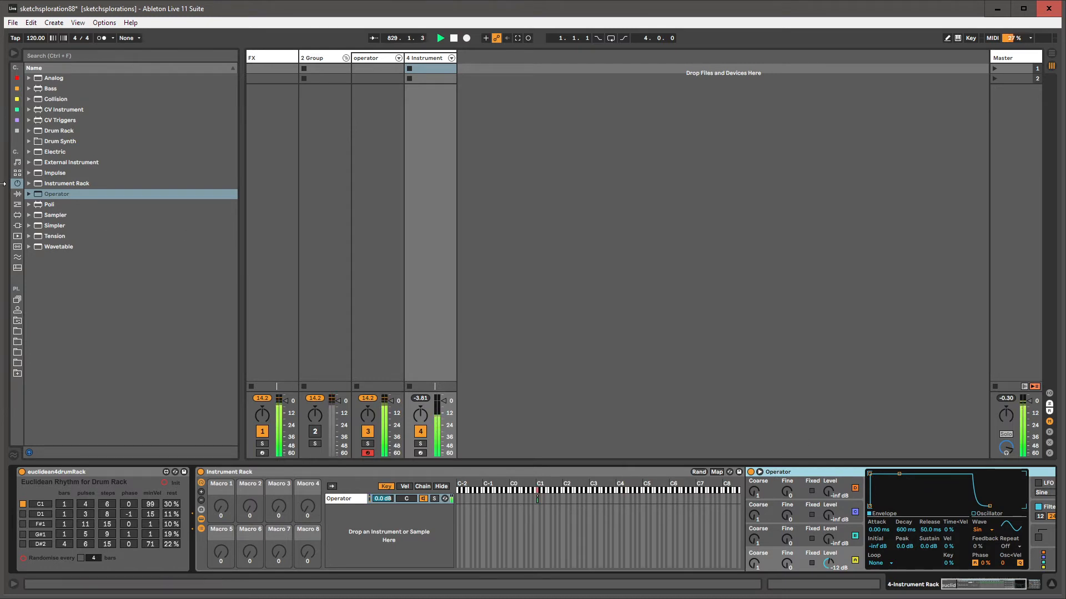
pyautogui.click(17, 204)
pyautogui.moveTo(51, 183); pyautogui.dragTo(748, 515)
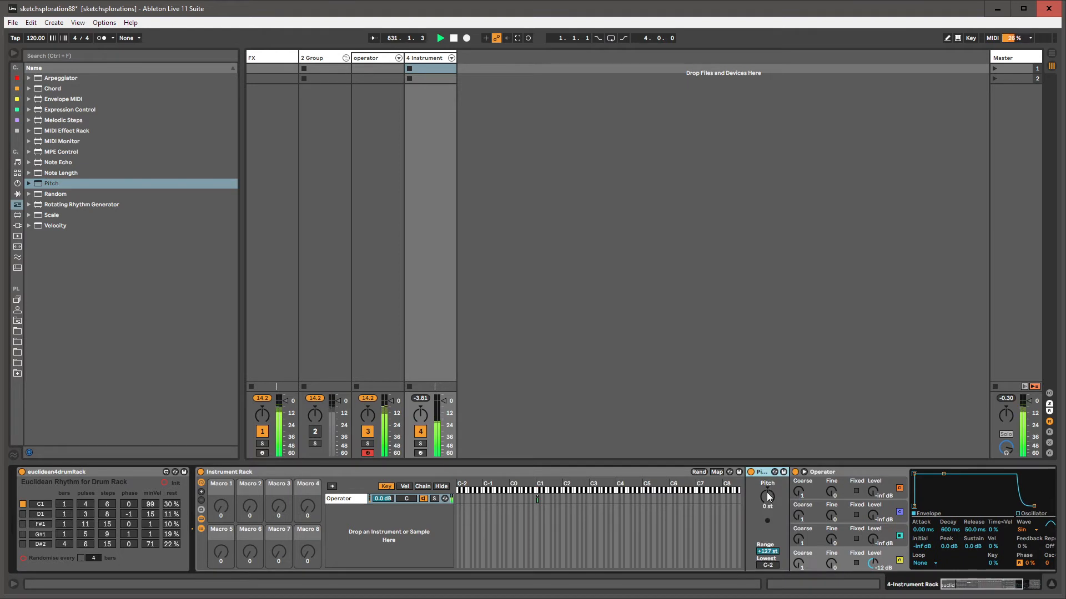
pyautogui.click(768, 497)
pyautogui.write('12')
pyautogui.press('Return')
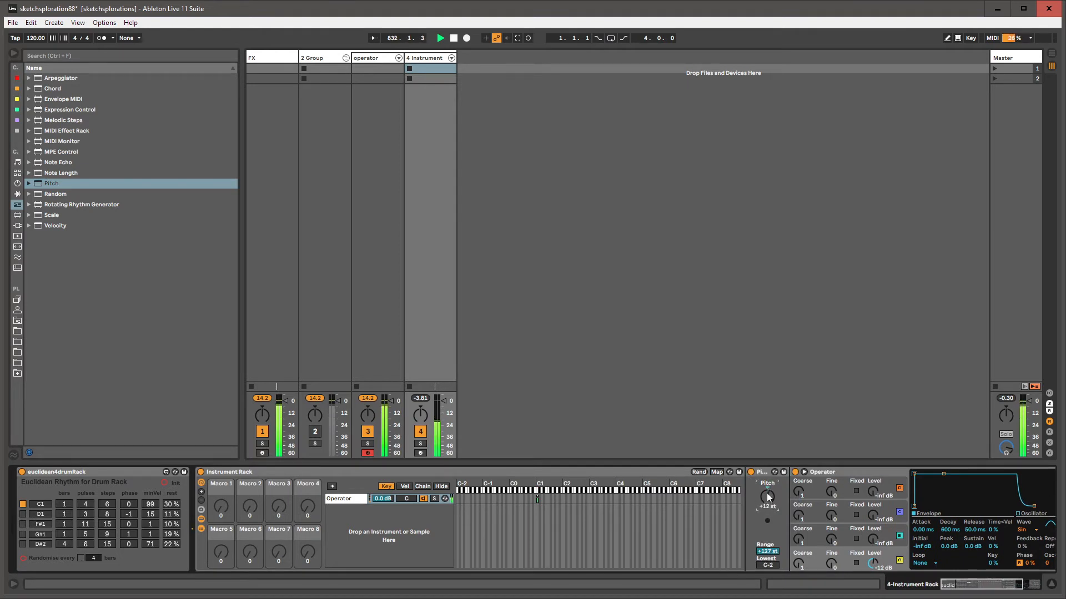
# - Try the Pitch effect at +24 st, return it to +12 st, and raise the Operator's oscillator B level to -29 dB
pyautogui.moveTo(958, 586); pyautogui.dragTo(974, 585)
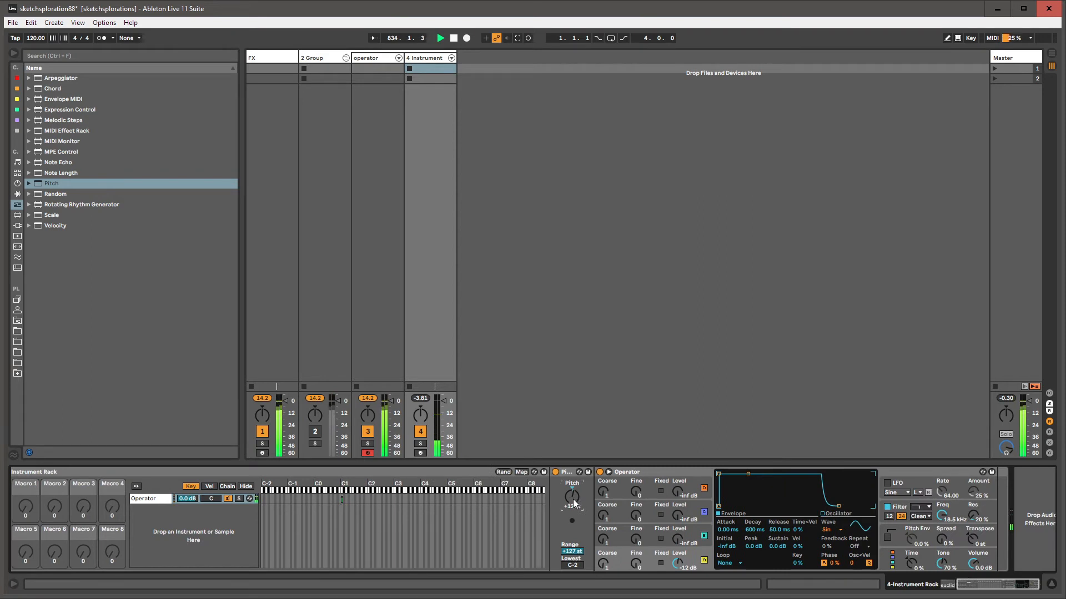
pyautogui.write('24')
pyautogui.press('Return')
pyautogui.write('12')
pyautogui.press('Return')
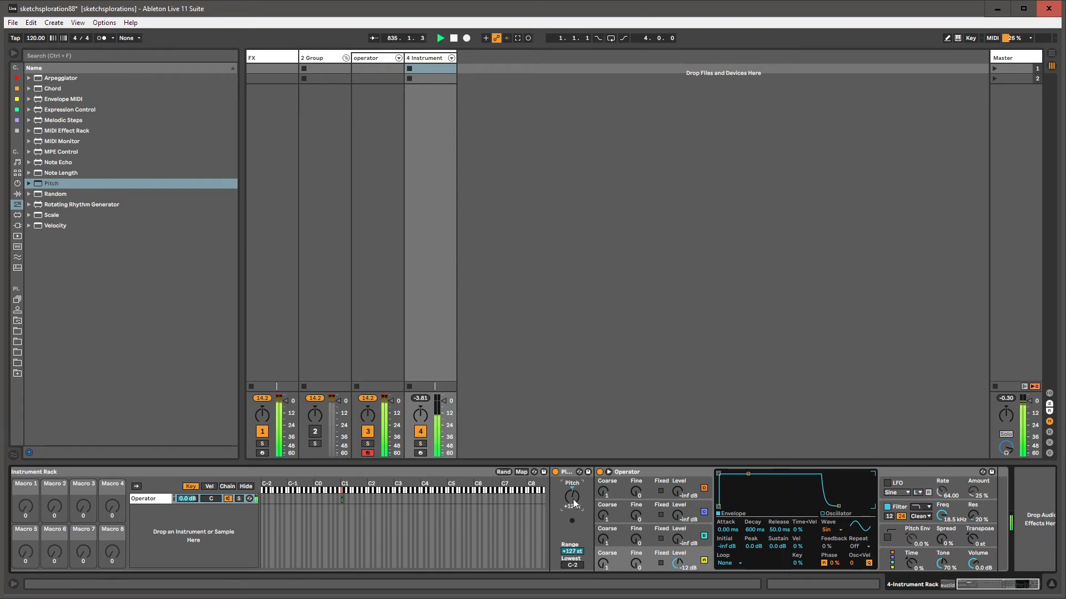
pyautogui.moveTo(676, 543); pyautogui.dragTo(676, 527)
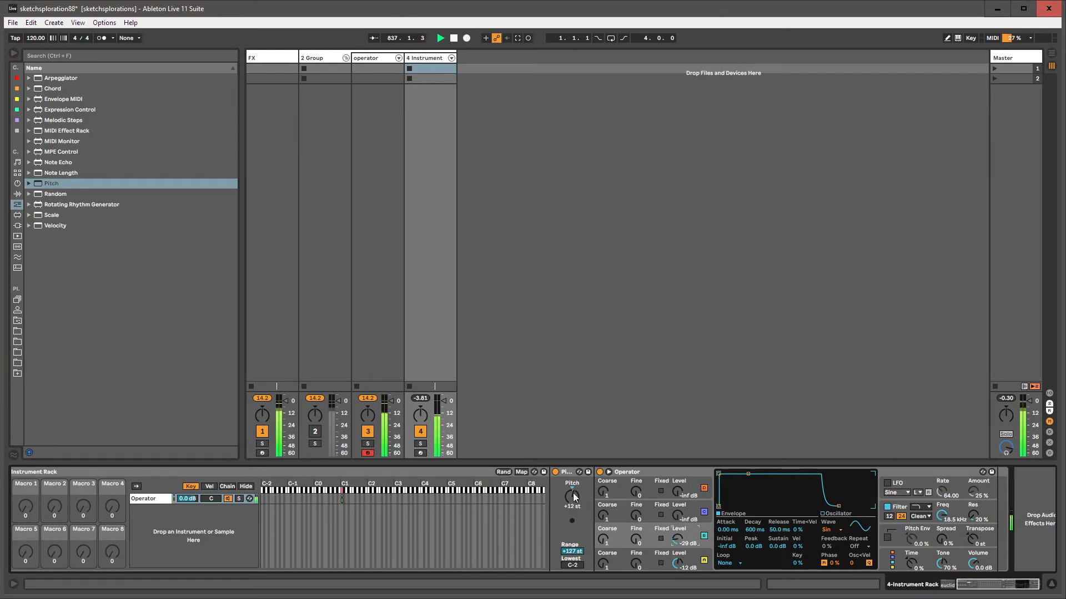
# - Insert a Random effect before the Operator with 100 % chance, 12 choices and Bi sign, and reset Pitch to 0 st
pyautogui.moveTo(53, 195); pyautogui.dragTo(610, 461)
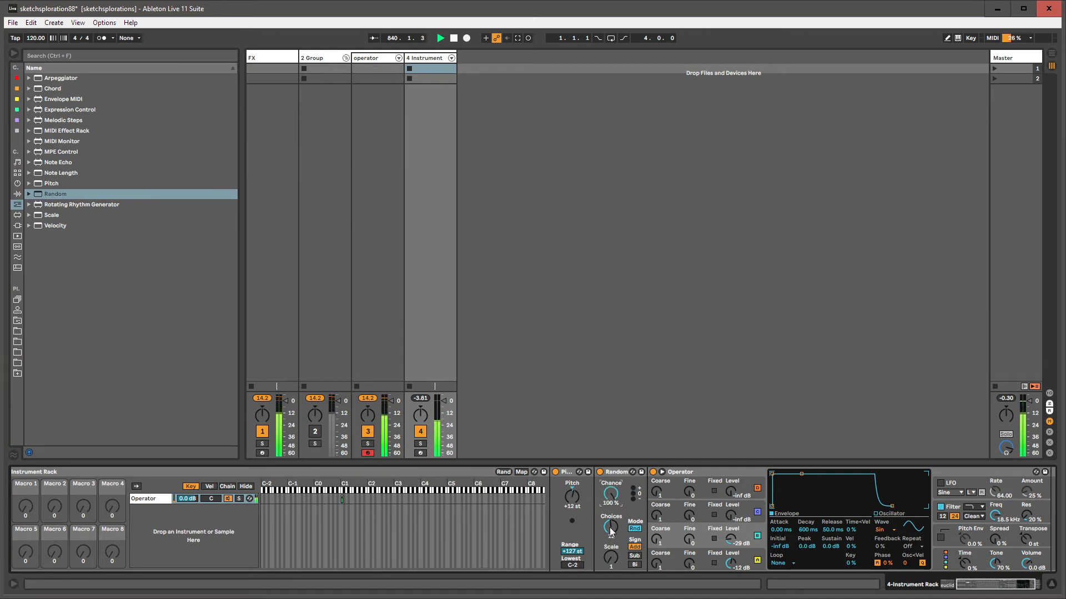
pyautogui.moveTo(971, 583); pyautogui.dragTo(979, 584)
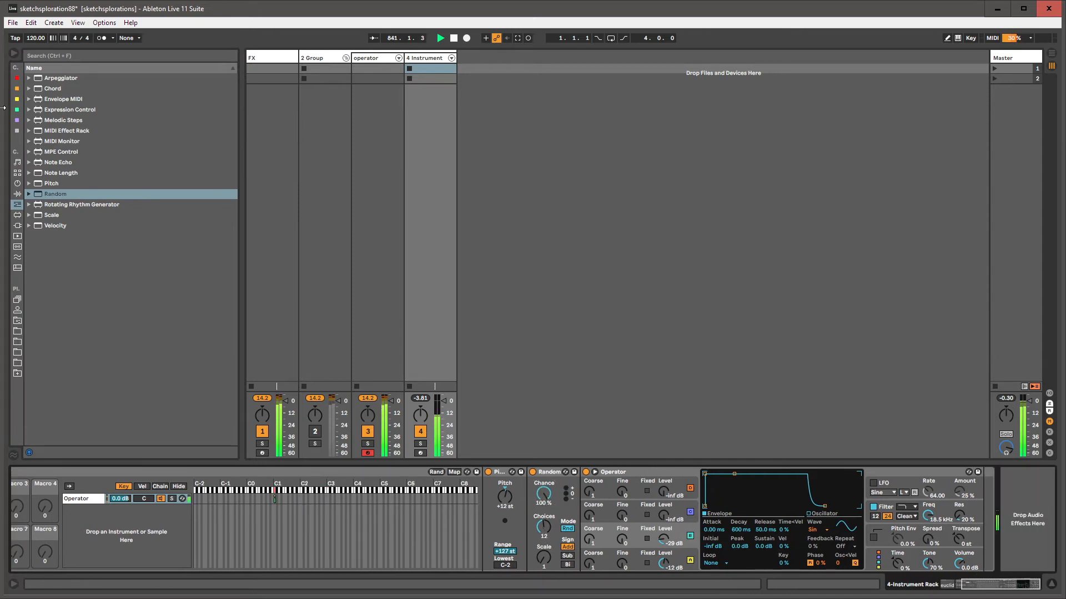
pyautogui.click(503, 497)
pyautogui.click(568, 564)
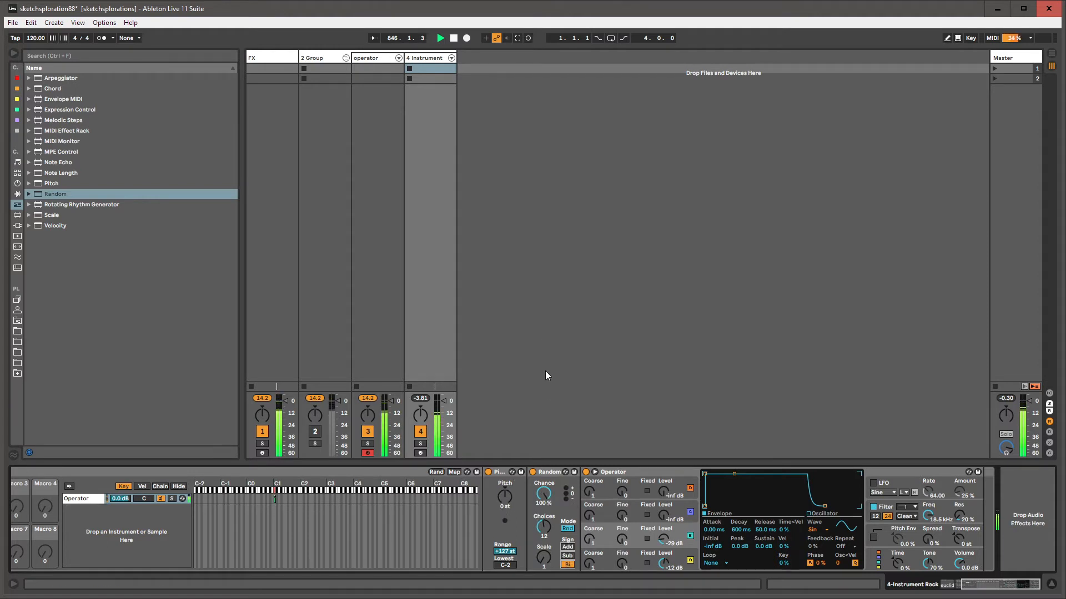
pyautogui.click(569, 556)
pyautogui.click(567, 564)
# - Insert a Scale effect between Random and the Operator, and set the Pitch effect to +24 st
pyautogui.moveTo(54, 215); pyautogui.dragTo(599, 530)
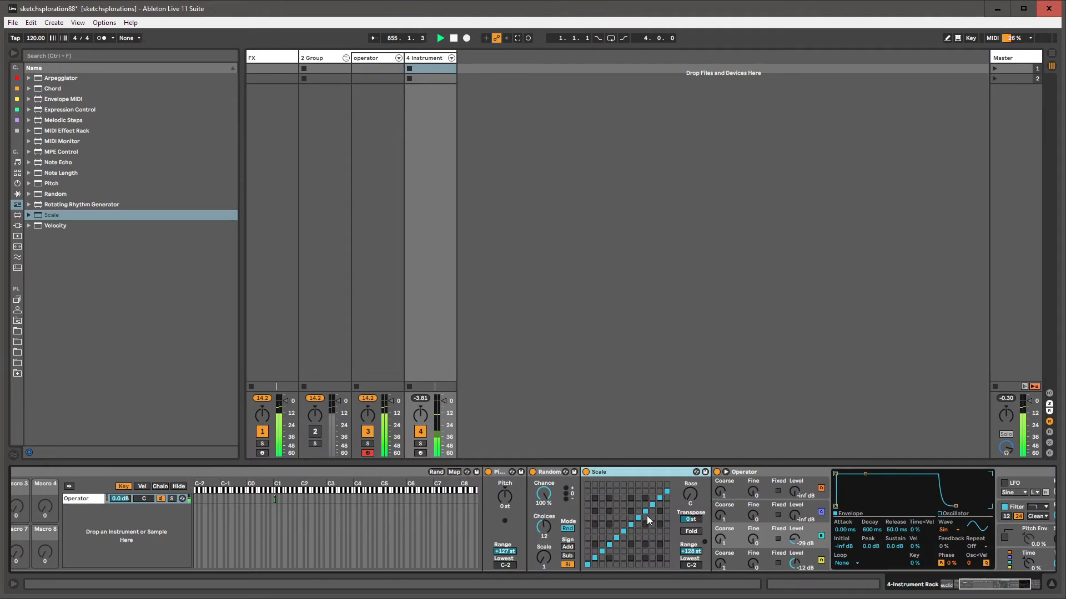
pyautogui.click(504, 498)
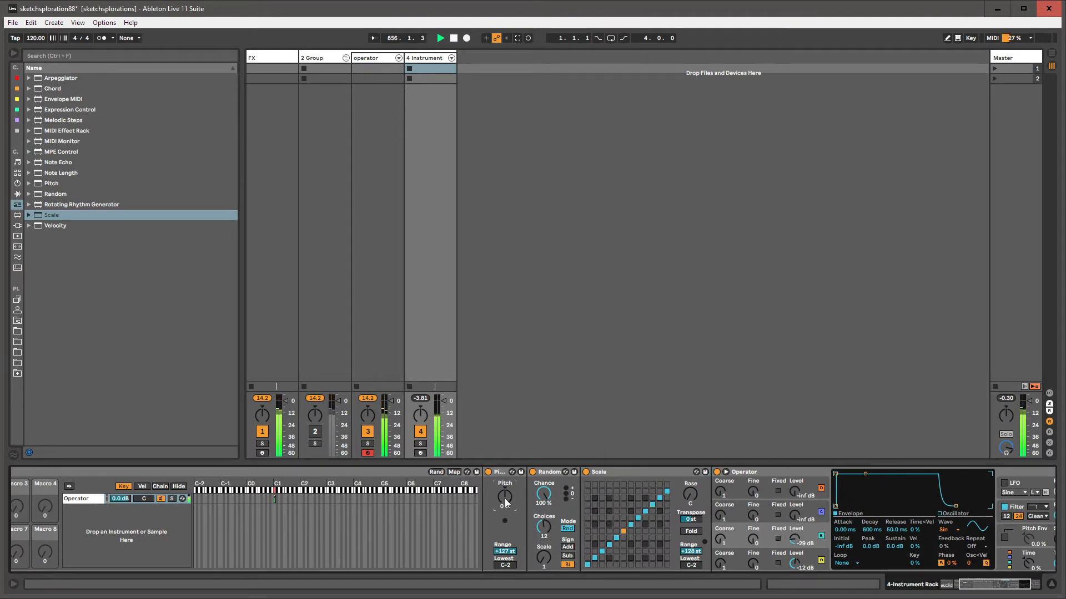
pyautogui.write('24')
pyautogui.press('Return')
# - Remap six notes in the Scale grid onto their neighbouring notes to form a custom scale
pyautogui.click(971, 585)
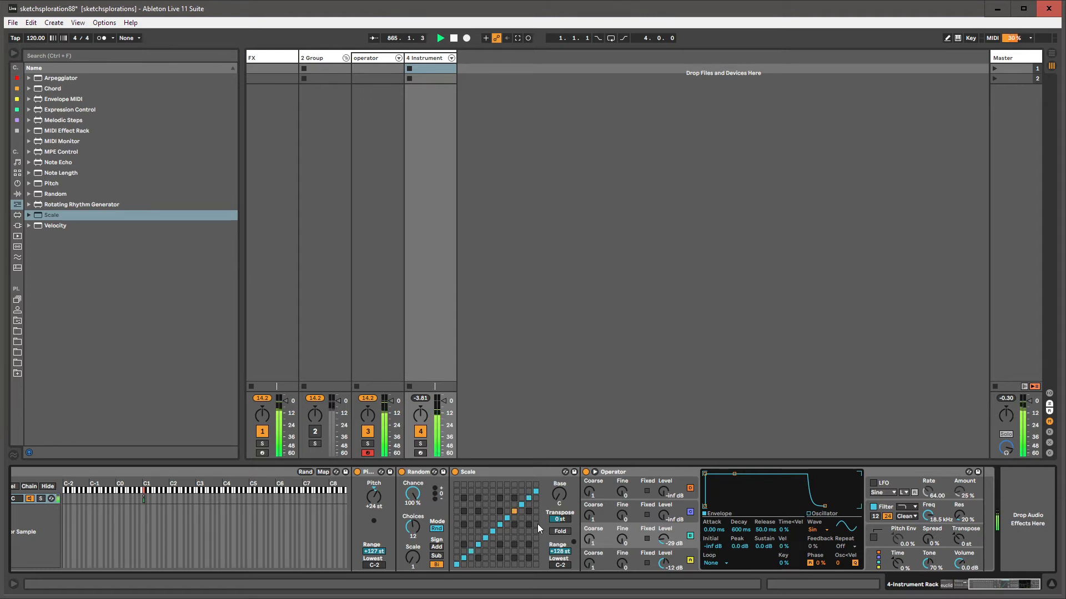
pyautogui.click(522, 511)
pyautogui.click(505, 524)
pyautogui.click(493, 538)
pyautogui.click(478, 551)
pyautogui.click(464, 564)
pyautogui.click(529, 491)
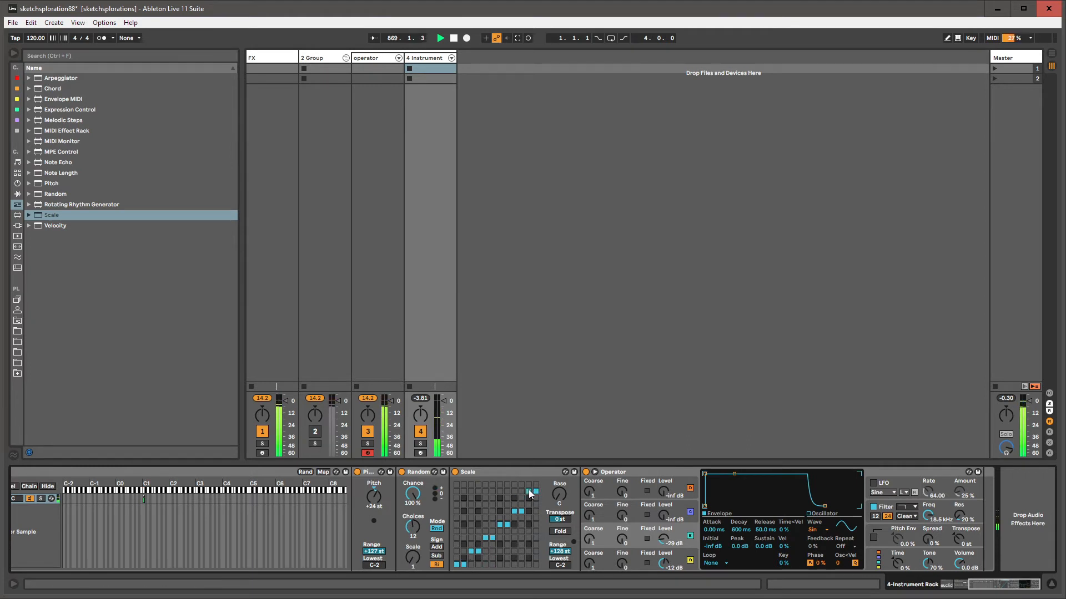
# - Load the Lydian Mode preset into the Scale effect and reset the Pitch effect to 0 st
pyautogui.click(565, 472)
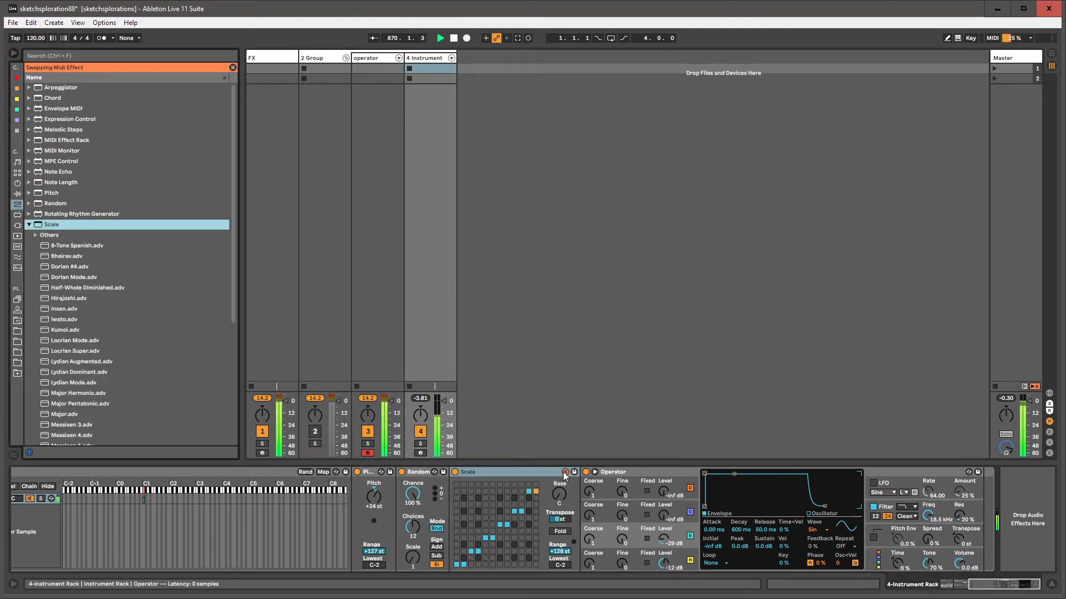
pyautogui.click(79, 383)
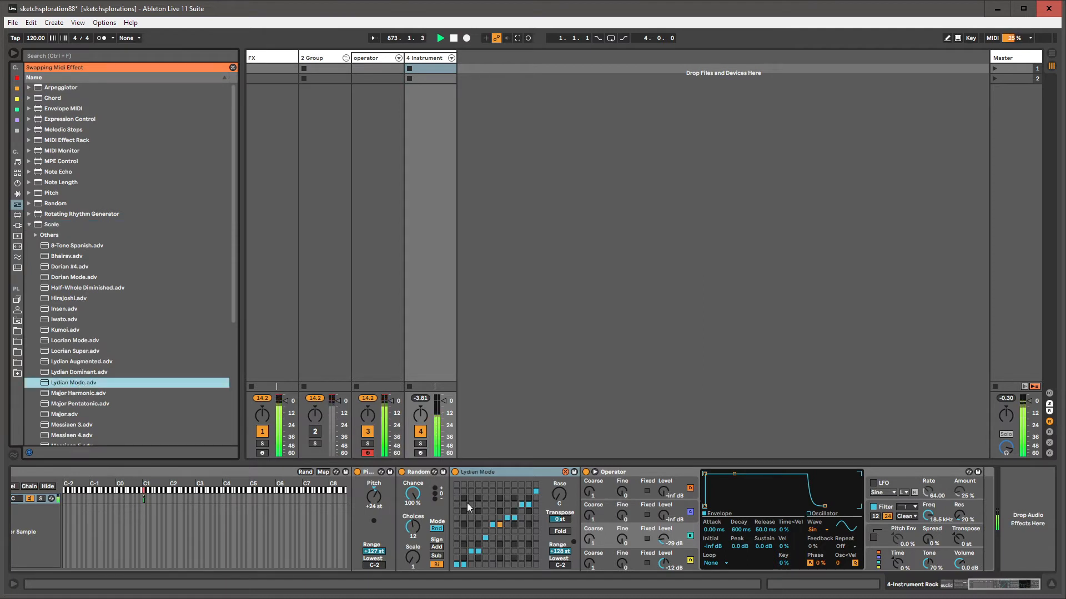
pyautogui.moveTo(1012, 587); pyautogui.dragTo(966, 587)
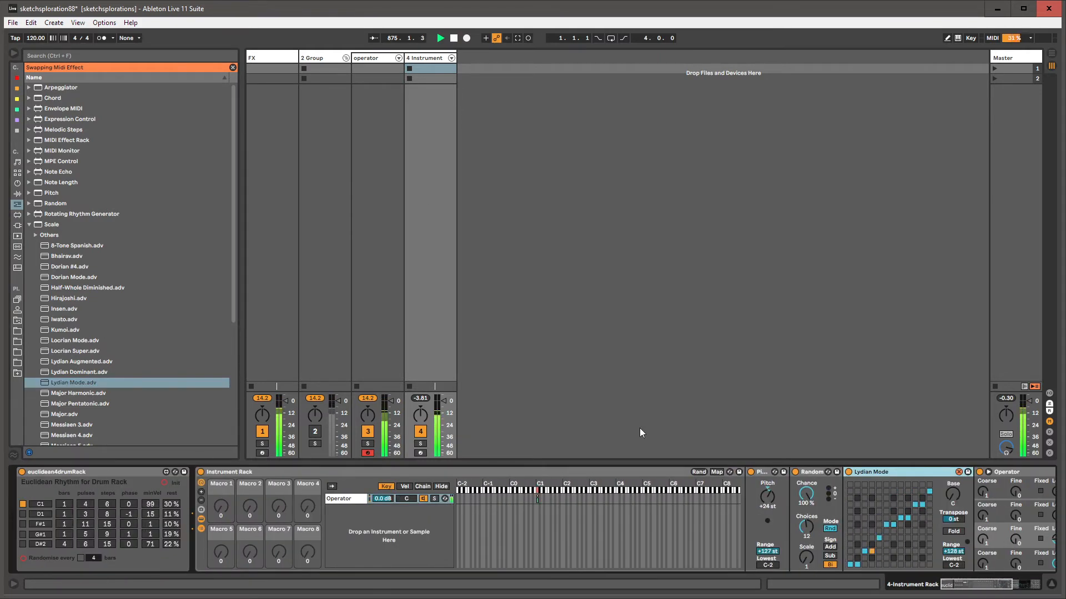
pyautogui.moveTo(958, 586); pyautogui.dragTo(975, 584)
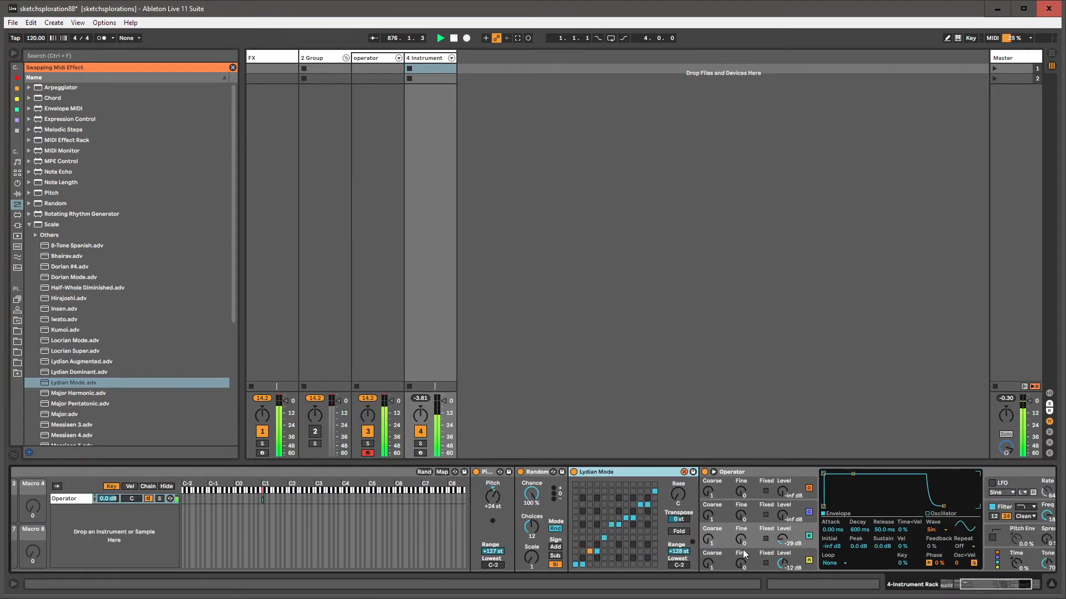
pyautogui.click(496, 503)
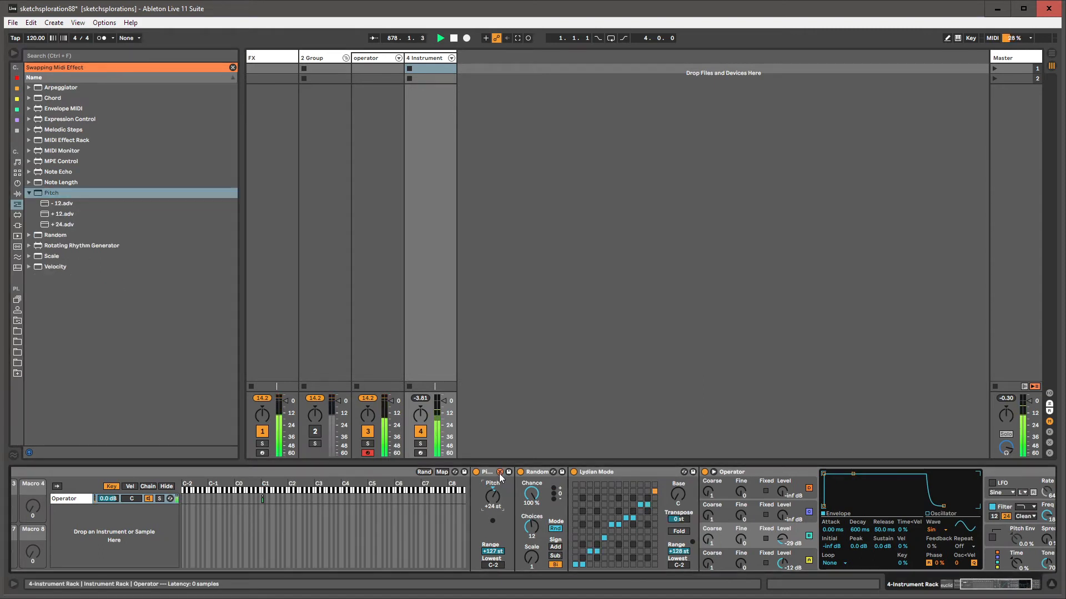
pyautogui.click(498, 496)
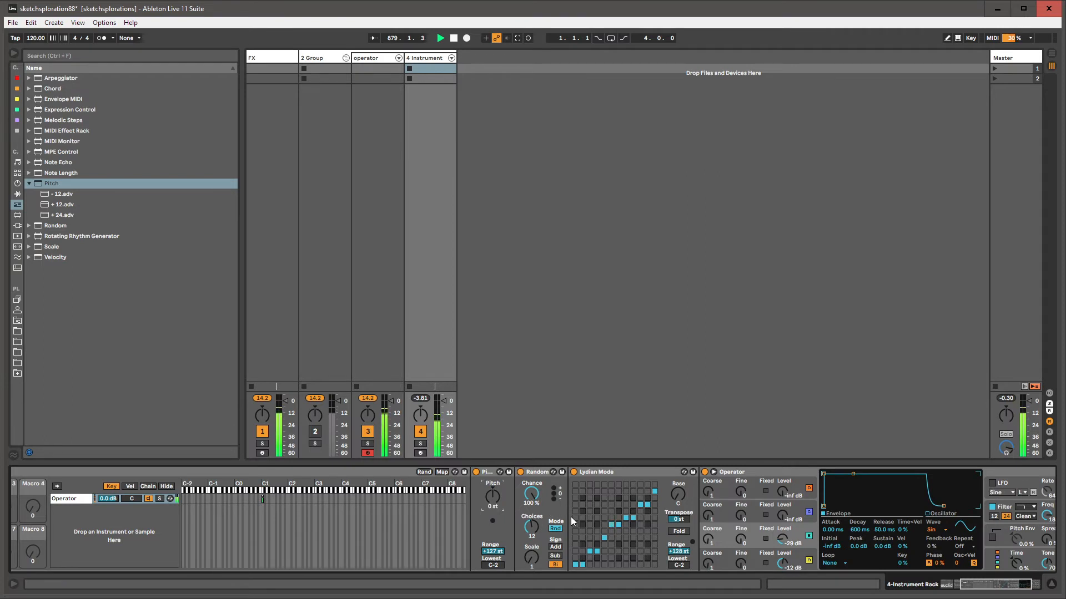
# - Raise the Operator's oscillator C level to -9.8 dB and shape its envelope with a shorter decay, lower sustain and longer release
pyautogui.moveTo(782, 516); pyautogui.dragTo(782, 503)
pyautogui.moveTo(979, 595); pyautogui.dragTo(987, 595)
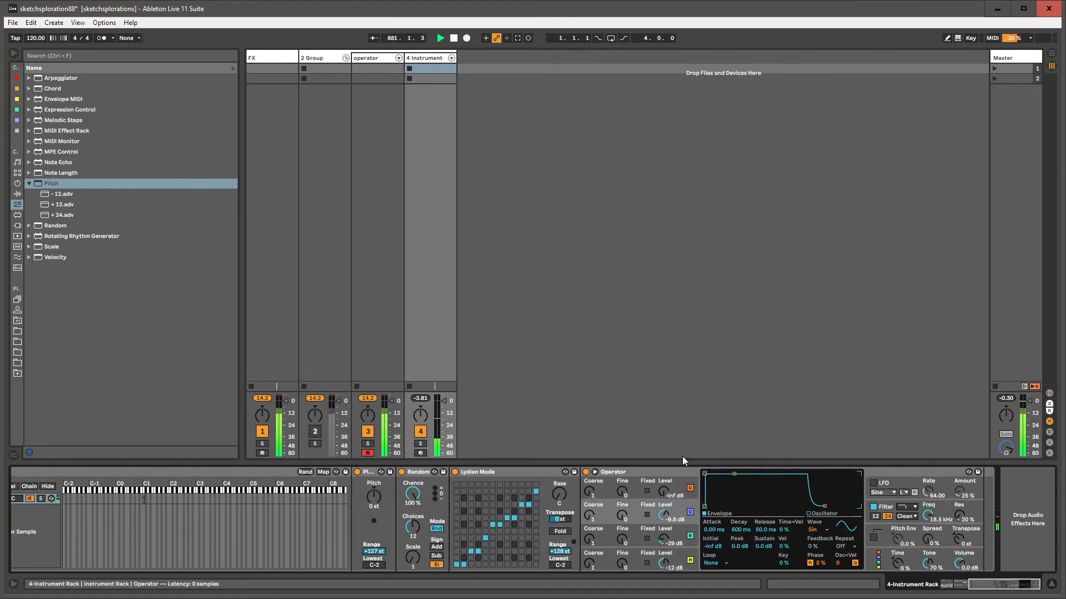
pyautogui.moveTo(734, 474)
pyautogui.mouseDown()
pyautogui.moveTo(731, 489)
pyautogui.moveTo(723, 475)
pyautogui.moveTo(741, 485)
pyautogui.moveTo(714, 475)
pyautogui.moveTo(728, 487)
pyautogui.mouseUp()
pyautogui.moveTo(824, 507); pyautogui.dragTo(858, 507)
pyautogui.moveTo(728, 488)
pyautogui.mouseDown()
pyautogui.moveTo(727, 475)
pyautogui.moveTo(726, 485)
pyautogui.mouseUp()
# - Enable the sequencer's D1 row and add a second Operator chain to the rack with its key zone limited to D1
pyautogui.moveTo(1020, 582); pyautogui.dragTo(936, 593)
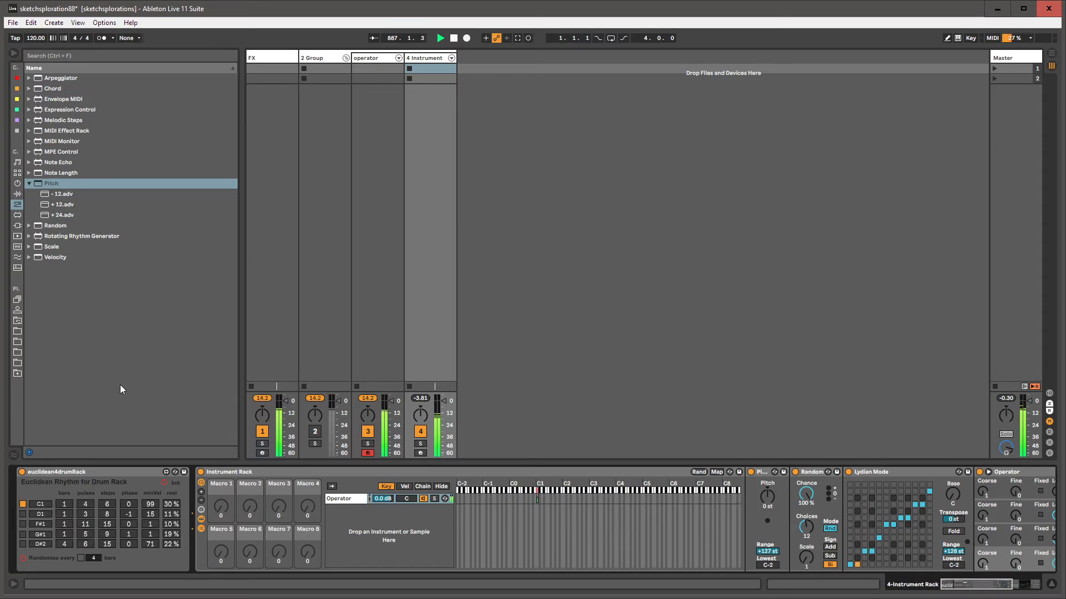
pyautogui.click(23, 514)
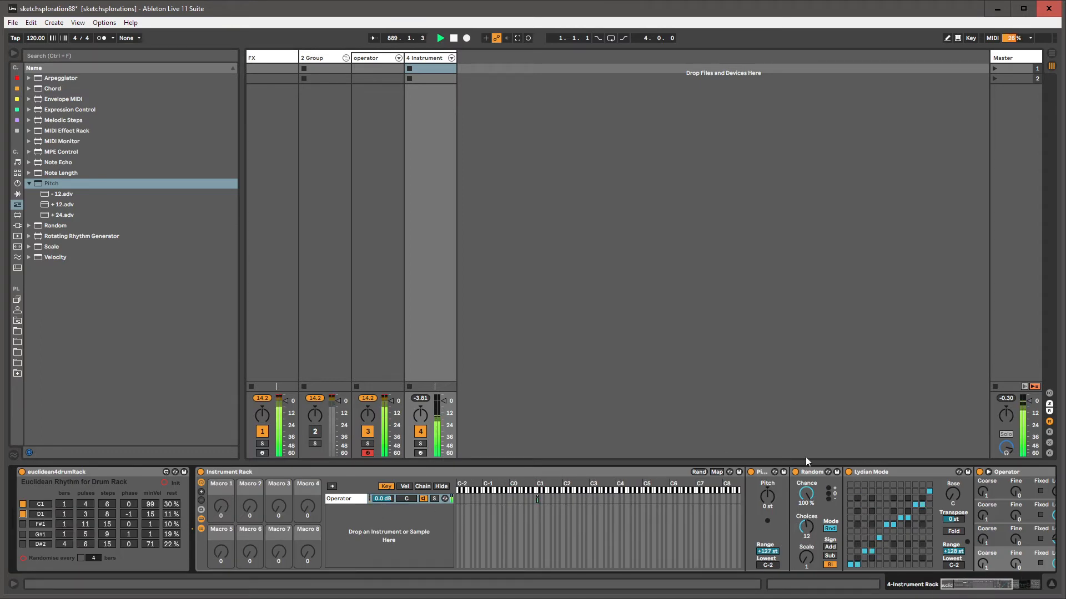
pyautogui.click(17, 184)
pyautogui.moveTo(61, 195); pyautogui.dragTo(542, 518)
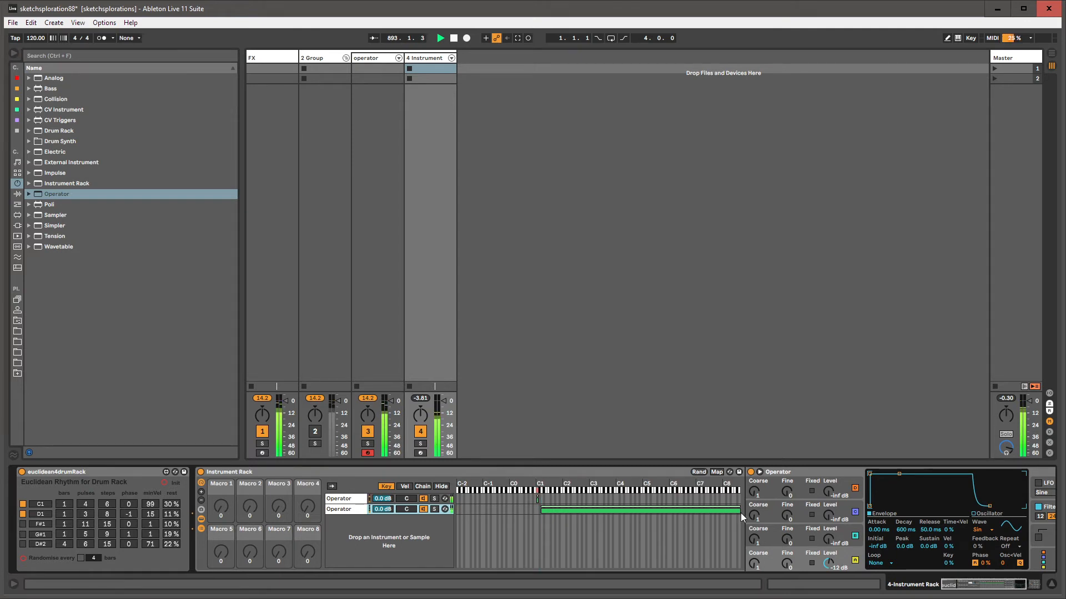
pyautogui.moveTo(735, 511); pyautogui.dragTo(542, 511)
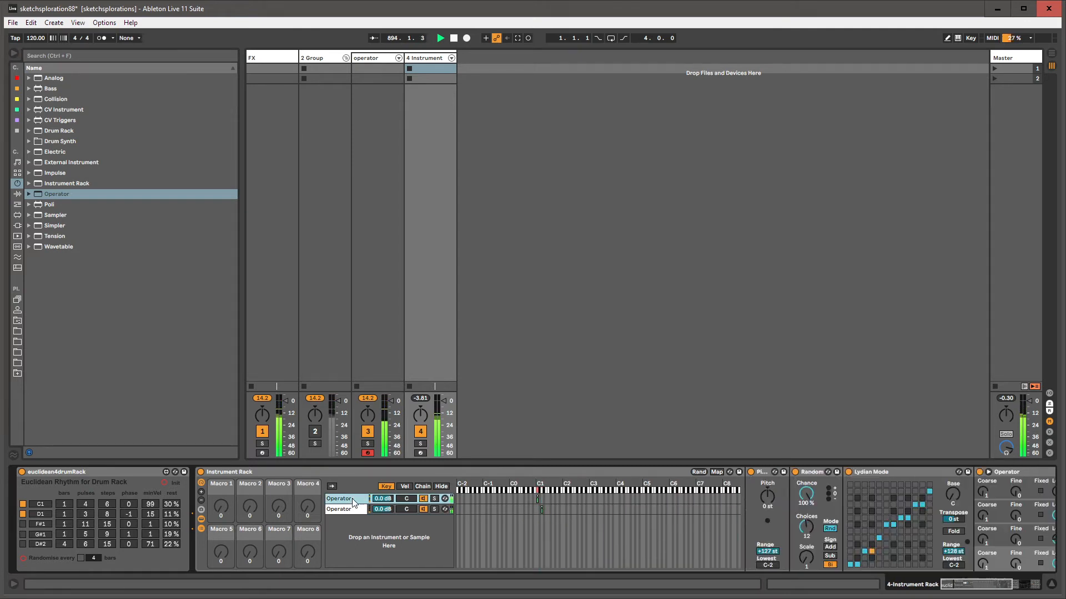
# - Copy the Pitch effect from the C1 chain into the D1 chain, before its Operator
pyautogui.click(355, 499)
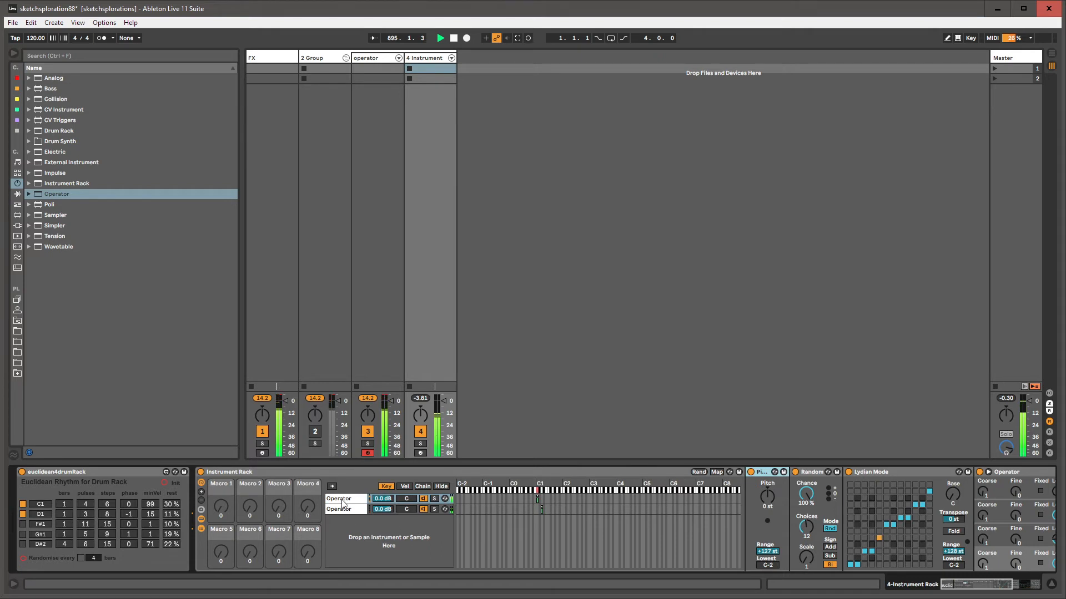
pyautogui.click(346, 509)
pyautogui.click(784, 473)
pyautogui.hotkey('ctrl', 'v')
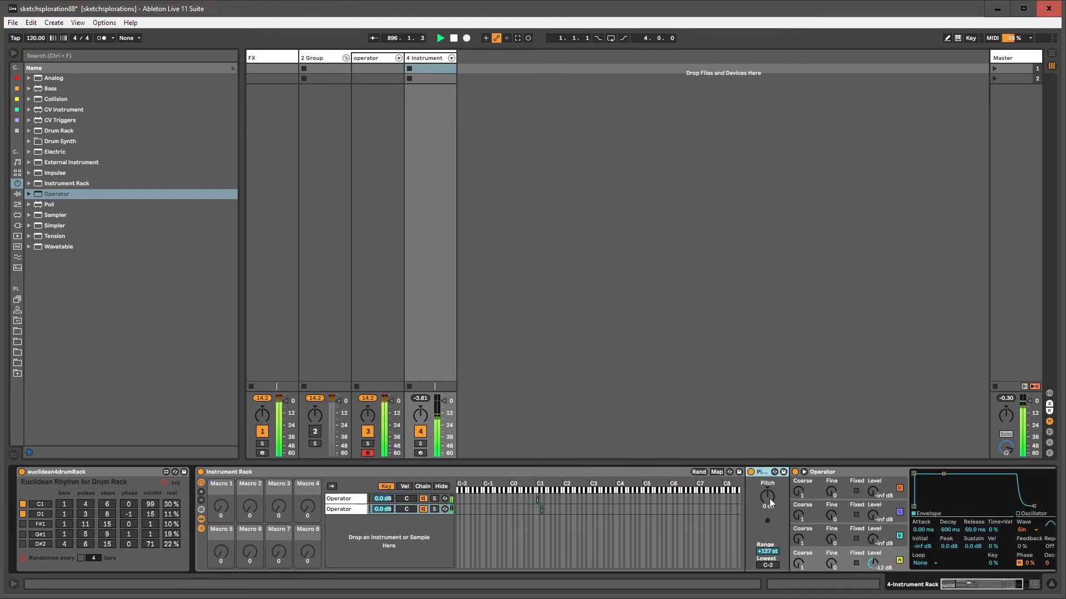
# - Set the D1 chain's Pitch effect to +24 st and copy the Random and Lydian Mode effects from the C1 chain into it
pyautogui.click(770, 505)
pyautogui.moveTo(771, 505); pyautogui.dragTo(771, 489)
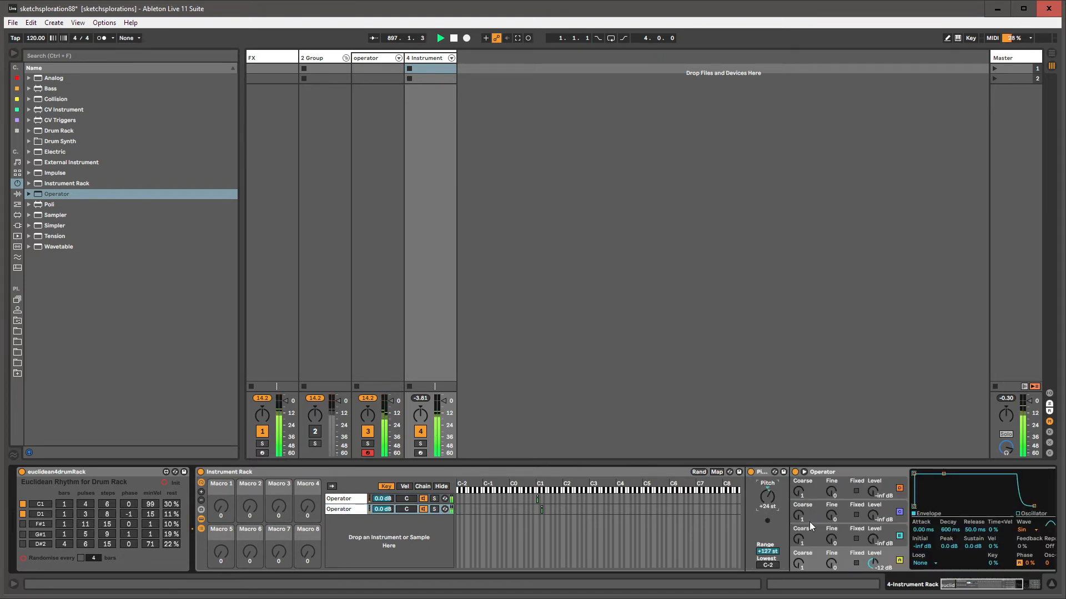
pyautogui.moveTo(959, 584); pyautogui.dragTo(986, 584)
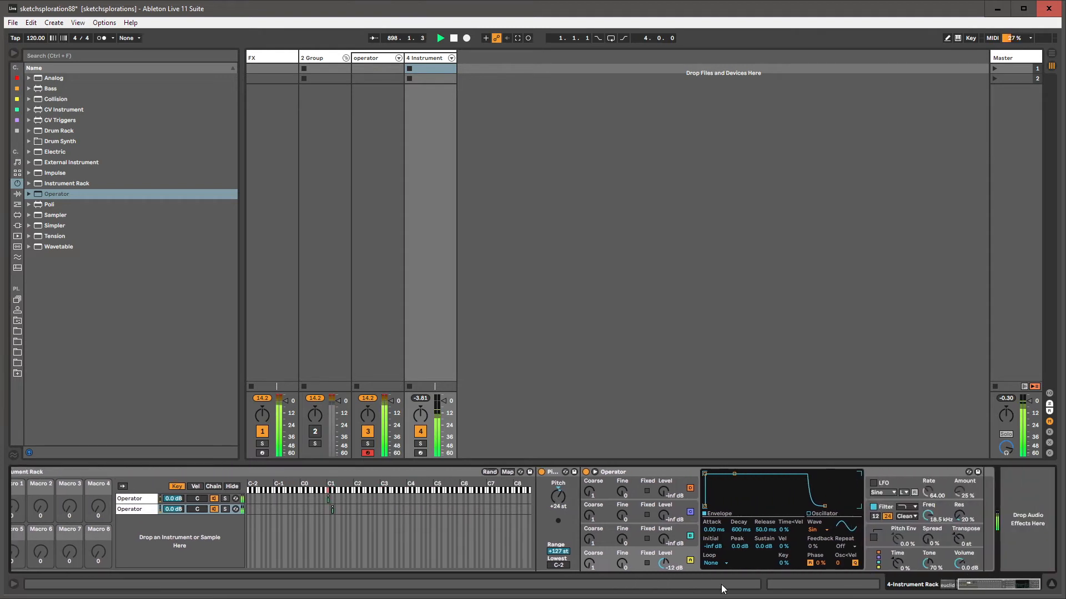
pyautogui.click(133, 499)
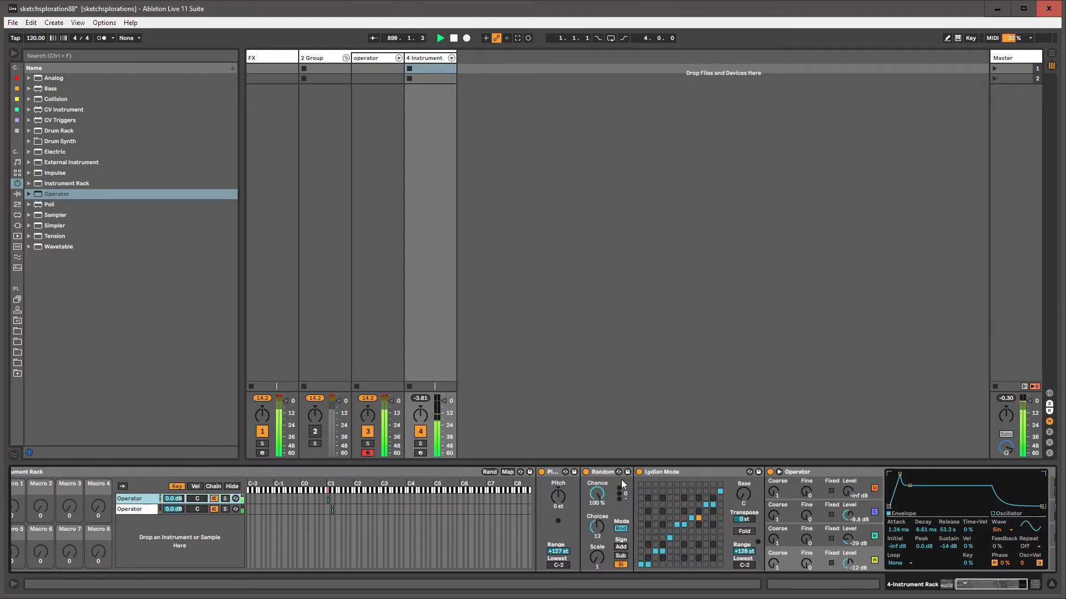
pyautogui.click(602, 473)
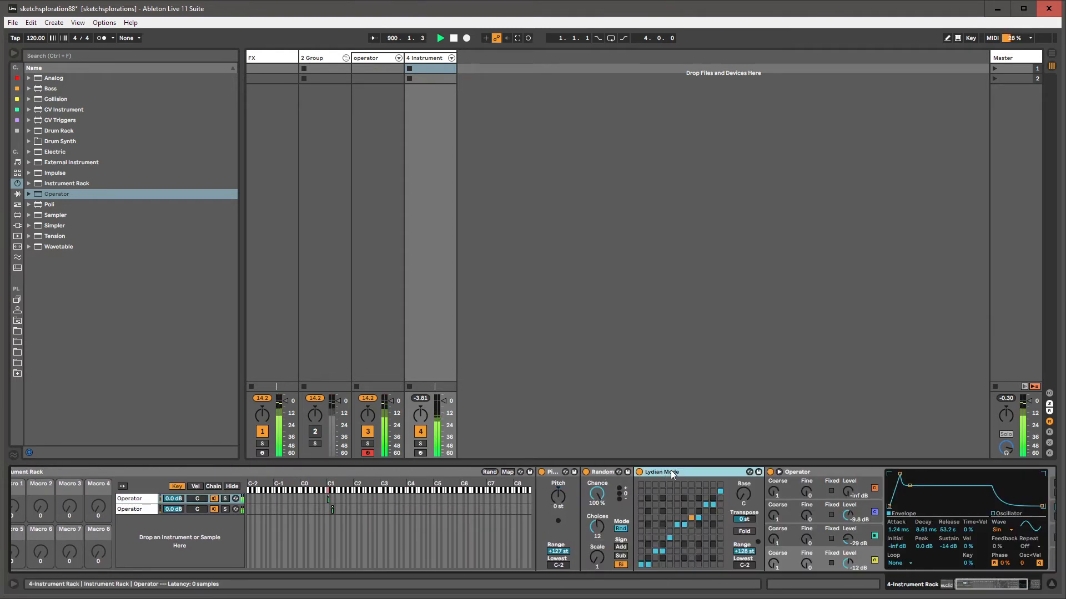
pyautogui.click(655, 474)
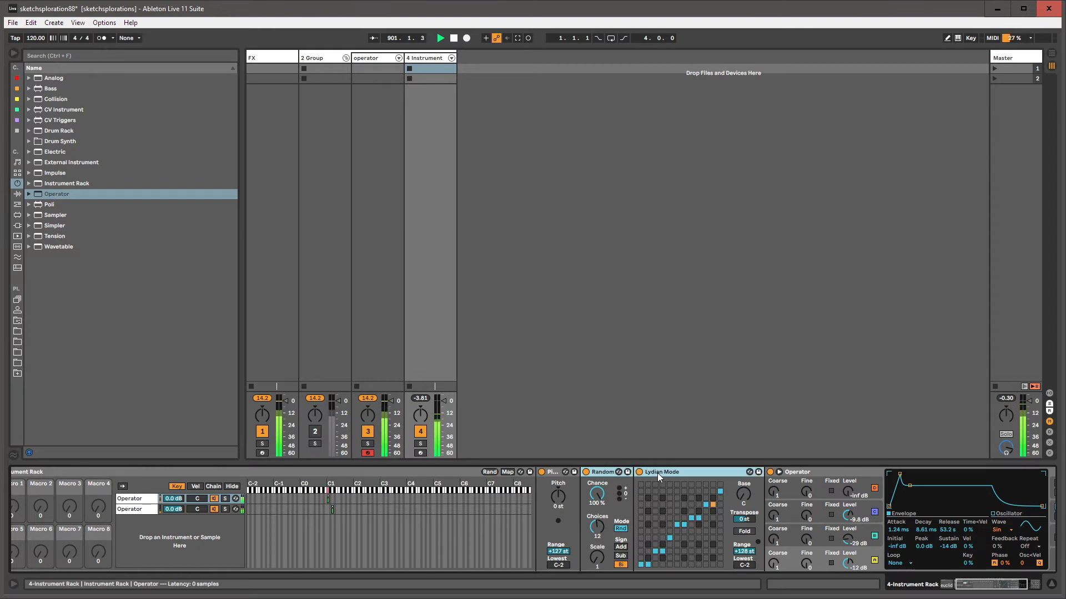
pyautogui.click(146, 512)
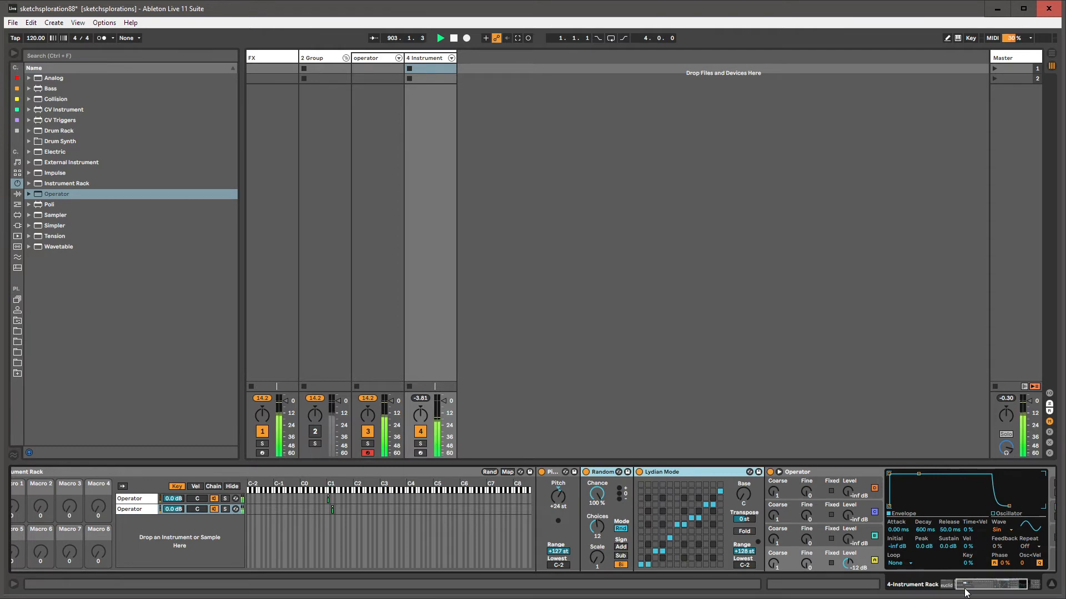
# - Shape the D1 chain's Operator envelope with a 719 ms decay, -9.7 dB sustain and 12.7 s release
pyautogui.scroll(-3, 830, 525)
pyautogui.moveTo(827, 506); pyautogui.dragTo(851, 506)
pyautogui.moveTo(737, 476); pyautogui.dragTo(736, 482)
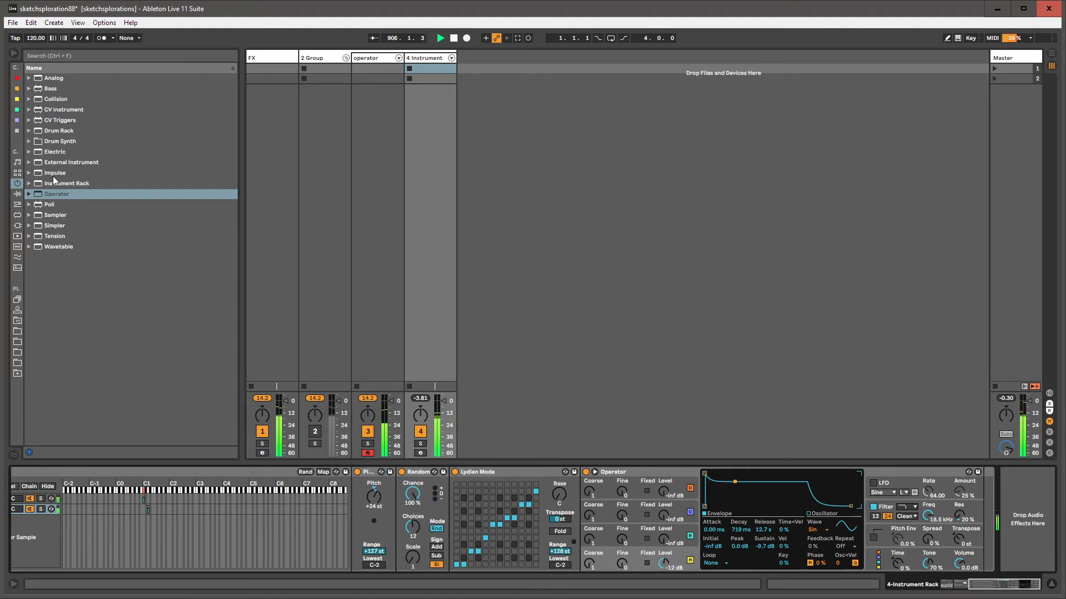
# - Add a Chord effect before the D1 chain's Operator with Shift 1 at +5 st and Shift 2 at +7 st
pyautogui.click(17, 194)
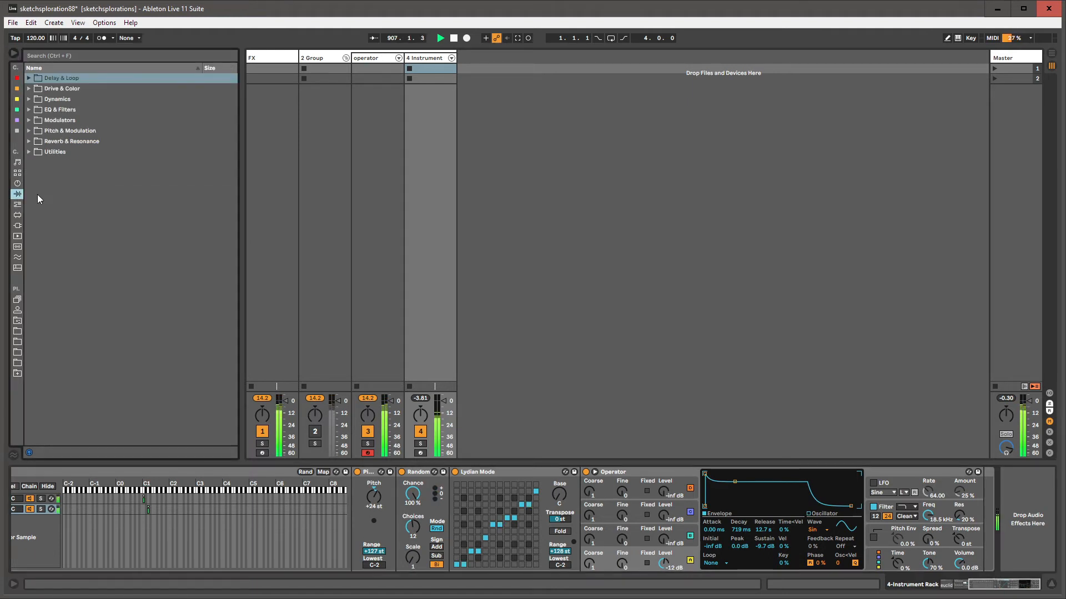
pyautogui.click(17, 184)
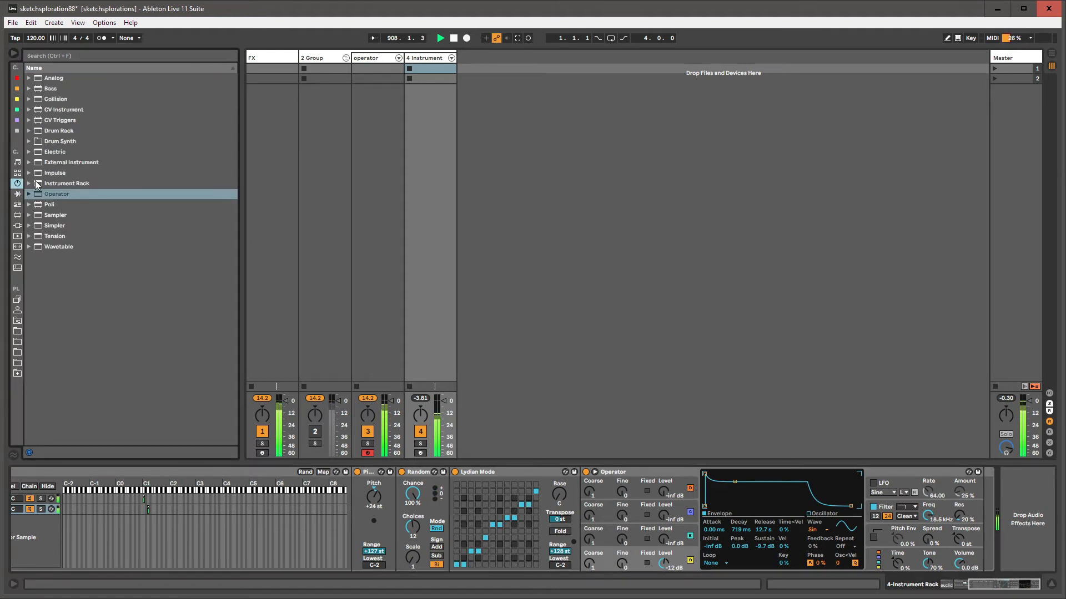
pyautogui.click(16, 195)
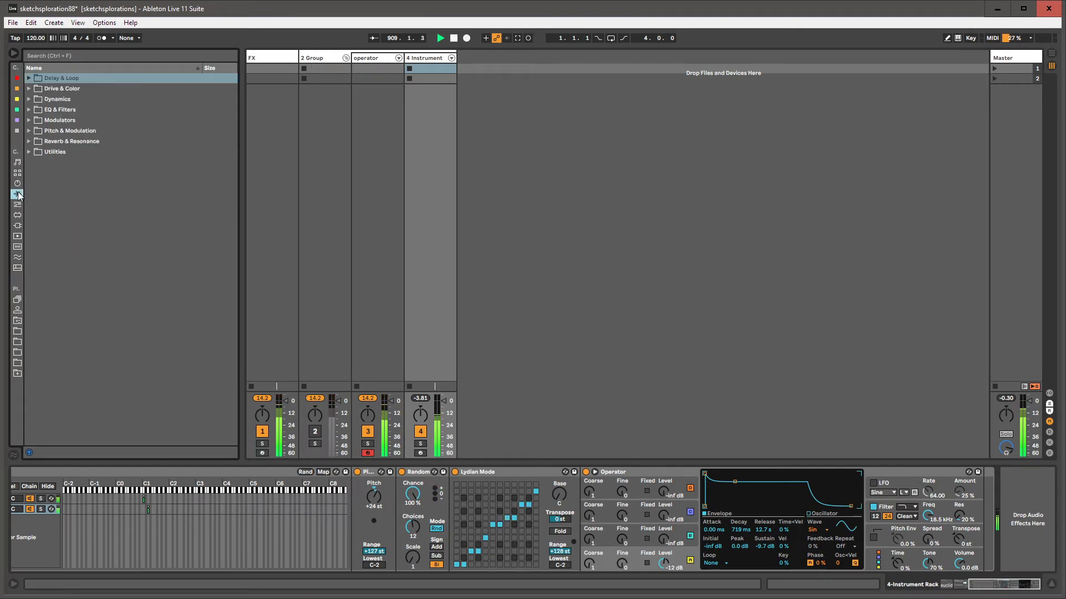
pyautogui.click(18, 205)
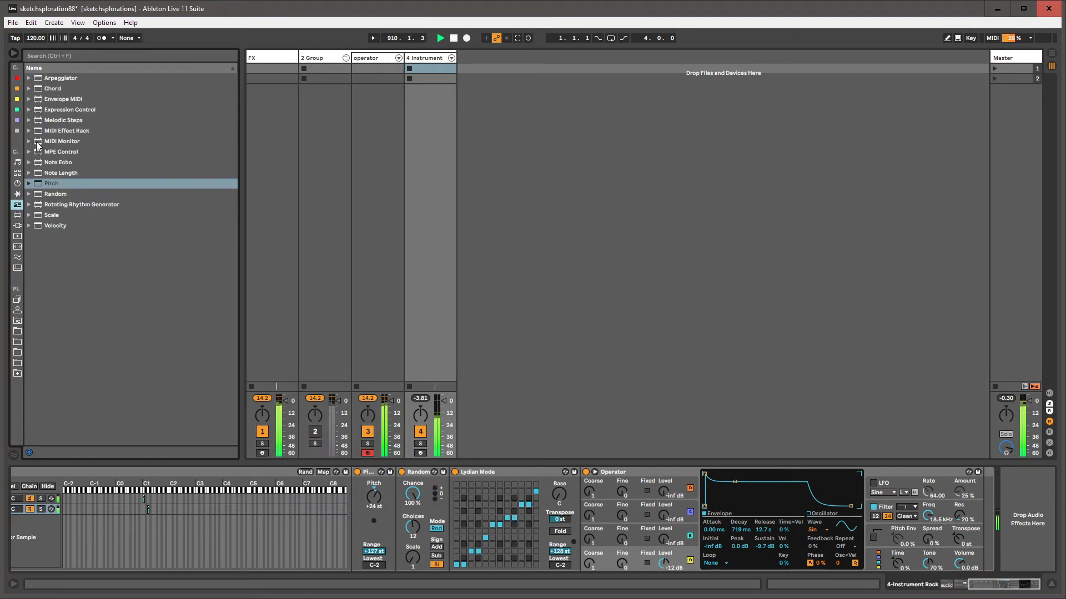
pyautogui.moveTo(54, 89); pyautogui.dragTo(593, 541)
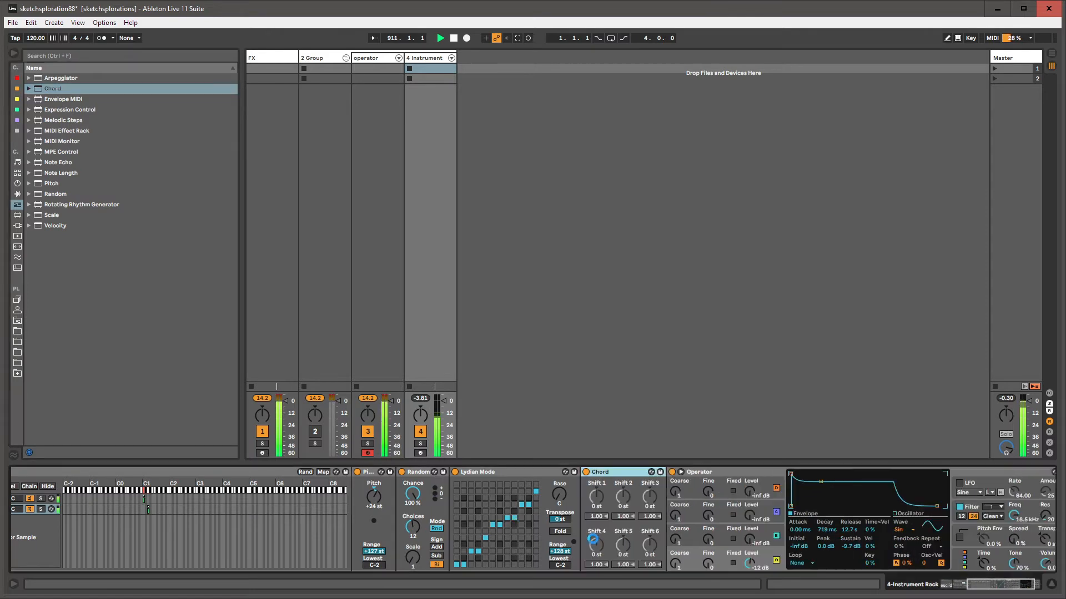
pyautogui.click(603, 495)
pyautogui.moveTo(602, 497); pyautogui.dragTo(625, 498)
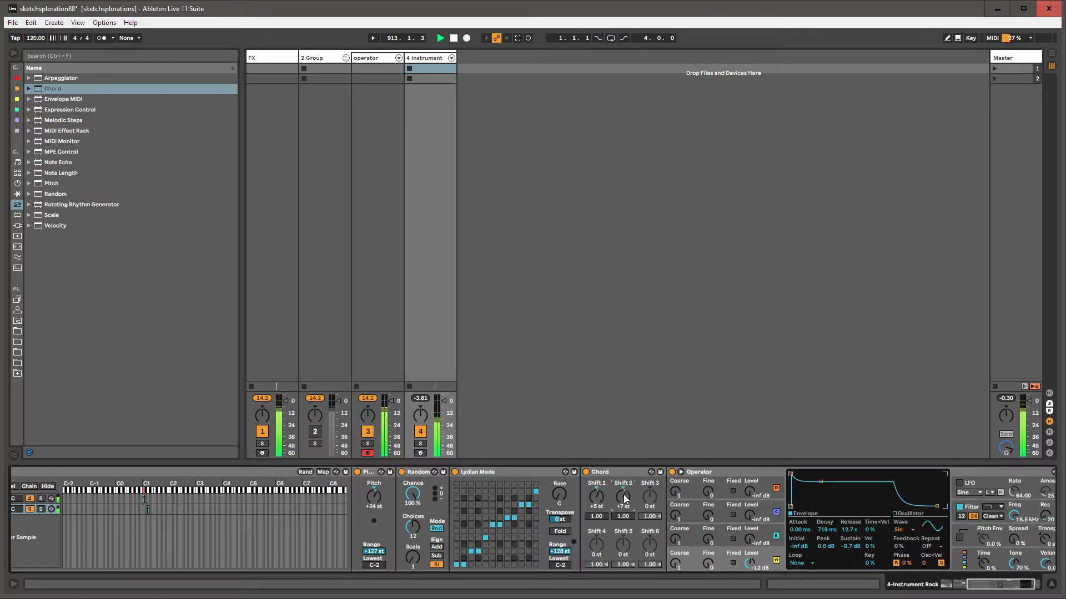
# - Reshape the D1 Operator's envelope with a 1.42 ms attack, 171 ms decay, -17 dB sustain and a longer release
pyautogui.click(985, 587)
pyautogui.moveTo(736, 483)
pyautogui.mouseDown()
pyautogui.moveTo(716, 475)
pyautogui.moveTo(753, 486)
pyautogui.mouseUp()
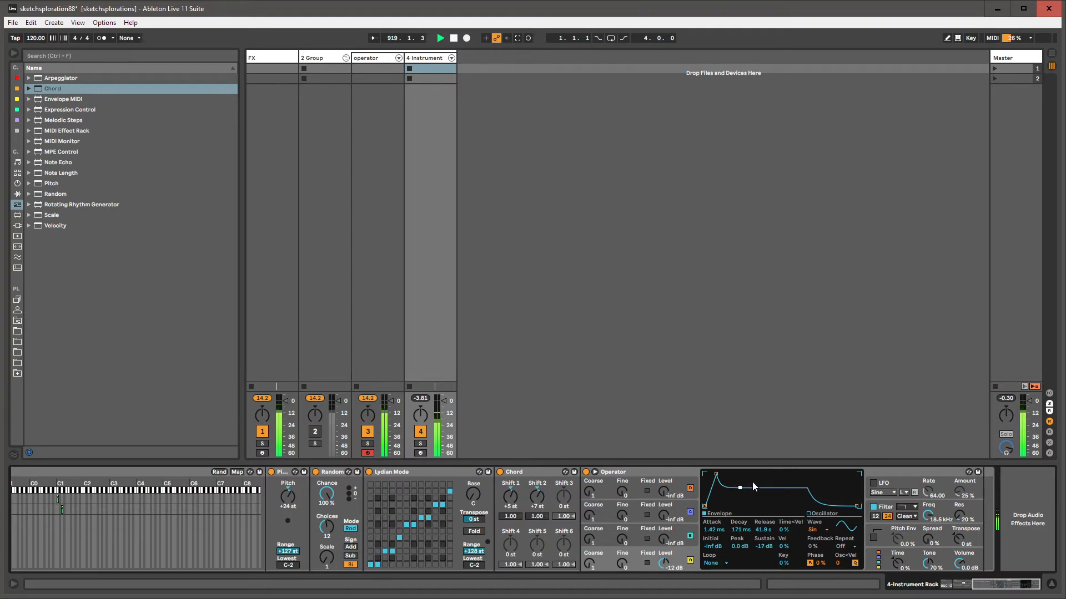
pyautogui.moveTo(855, 507); pyautogui.dragTo(862, 511)
# - Set the D1 Operator's oscillator C level to -30 dB and its Spread to 95 %
pyautogui.moveTo(662, 540); pyautogui.dragTo(662, 519)
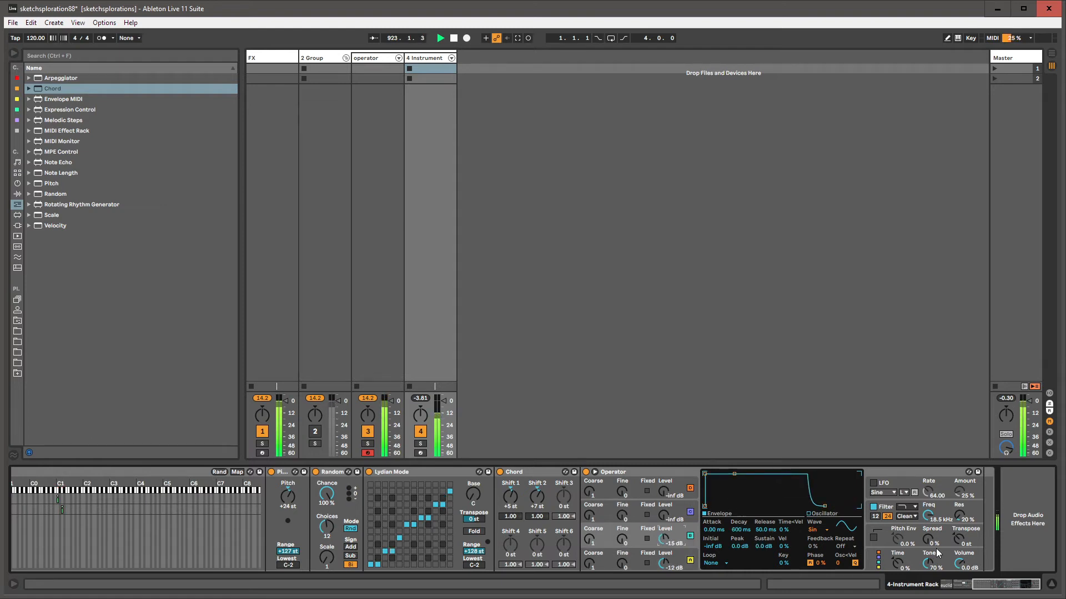
pyautogui.moveTo(933, 540); pyautogui.dragTo(933, 535)
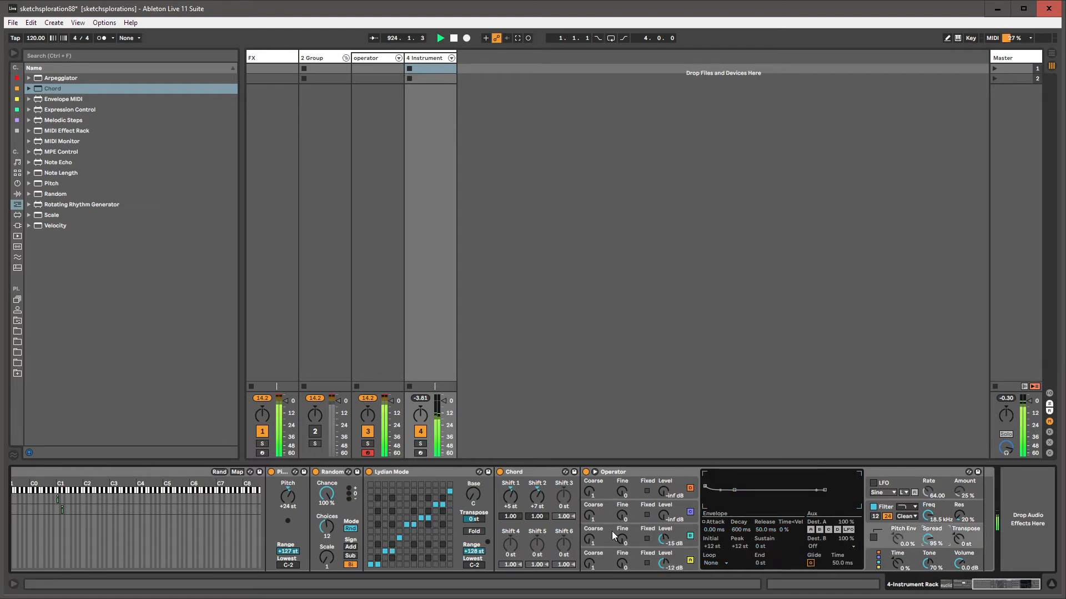
pyautogui.click(666, 538)
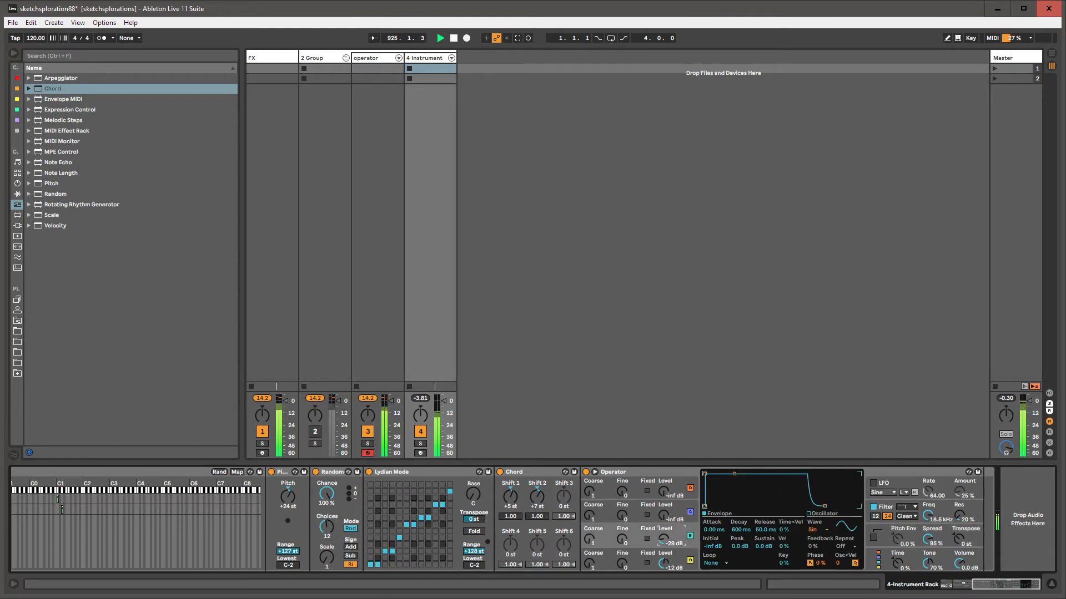
# - Enable Glide in the D1 Operator's pitch settings with a glide time of 85.1 ms
pyautogui.click(870, 557)
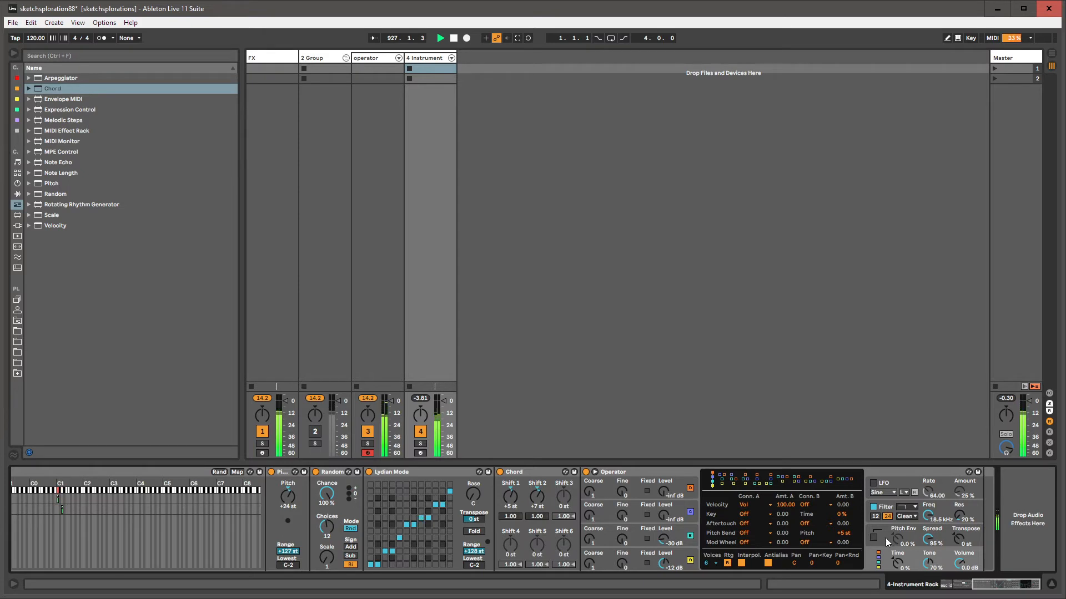
pyautogui.click(884, 542)
pyautogui.click(811, 563)
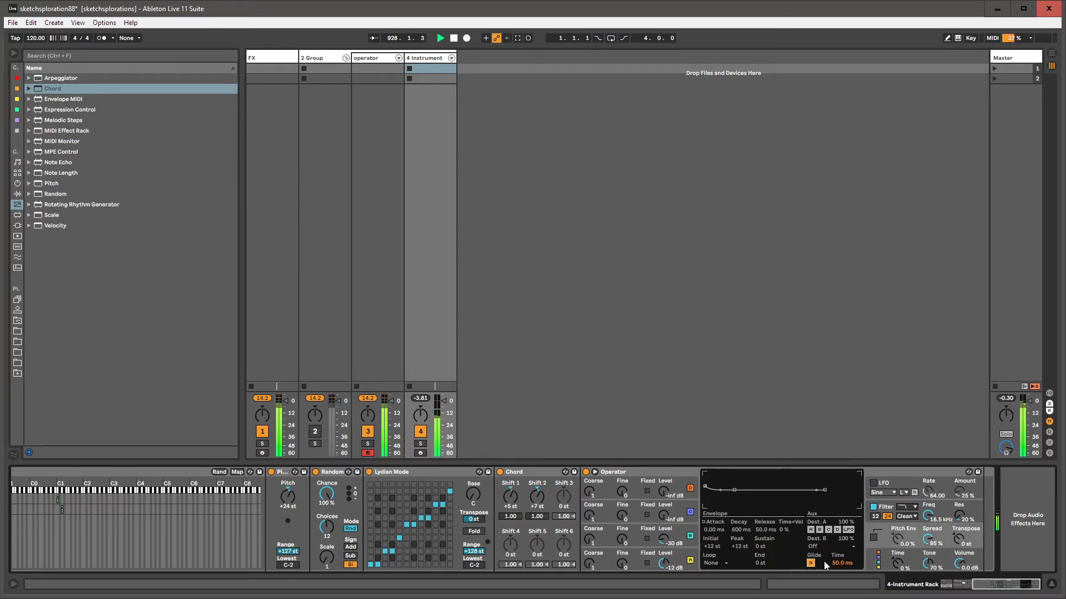
pyautogui.moveTo(842, 562); pyautogui.dragTo(842, 559)
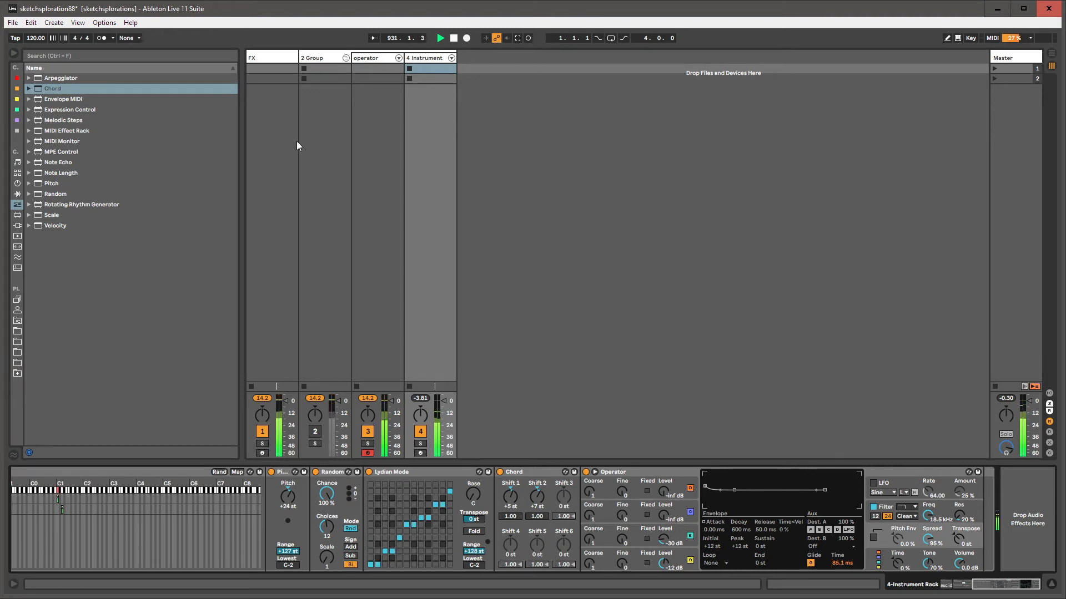
# - Rename the operator track as slimyrobot
pyautogui.click(436, 58)
pyautogui.click(374, 59)
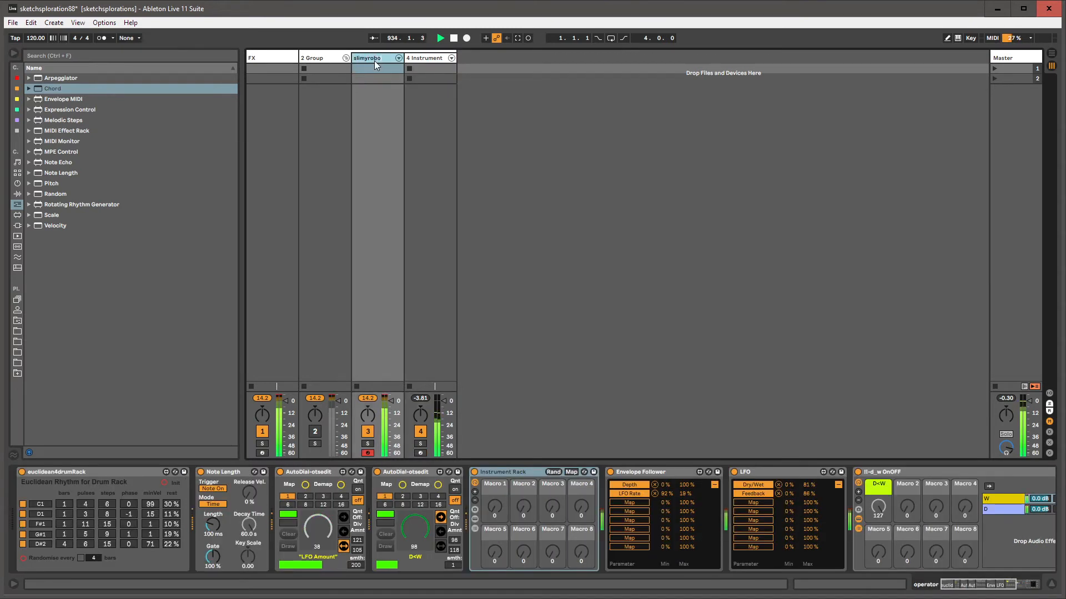
pyautogui.write('slimyrobot')
pyautogui.press('Return')
# - Delete the second scene from the session
pyautogui.click(426, 58)
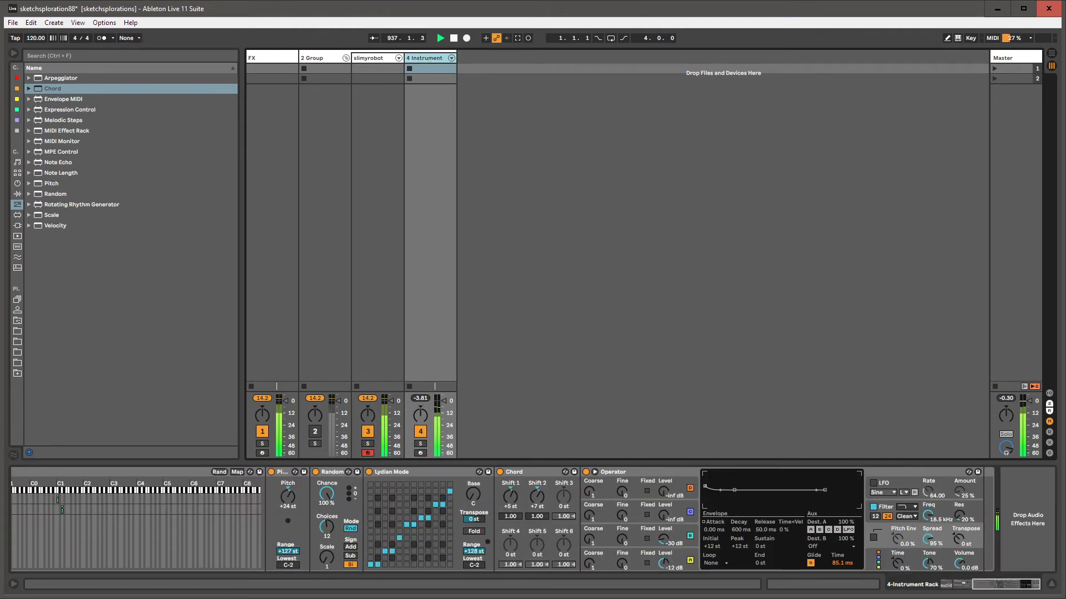
pyautogui.click(1009, 80)
pyautogui.press('Delete')
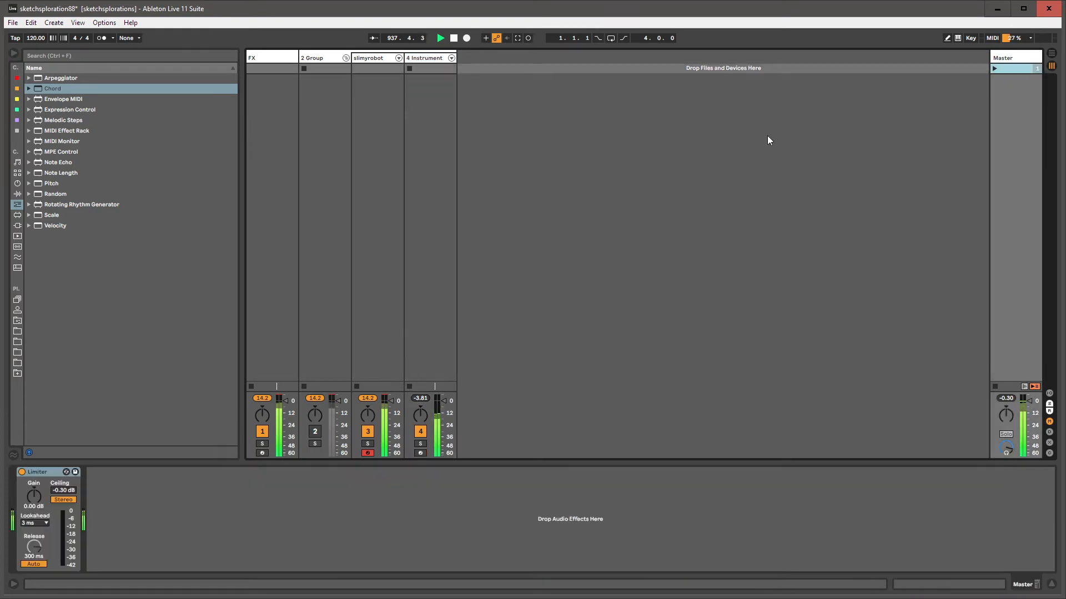
# - Rename the 4 Instrument track as sleezyrobot
pyautogui.click(366, 58)
pyautogui.click(415, 58)
pyautogui.click(382, 55)
pyautogui.click(427, 59)
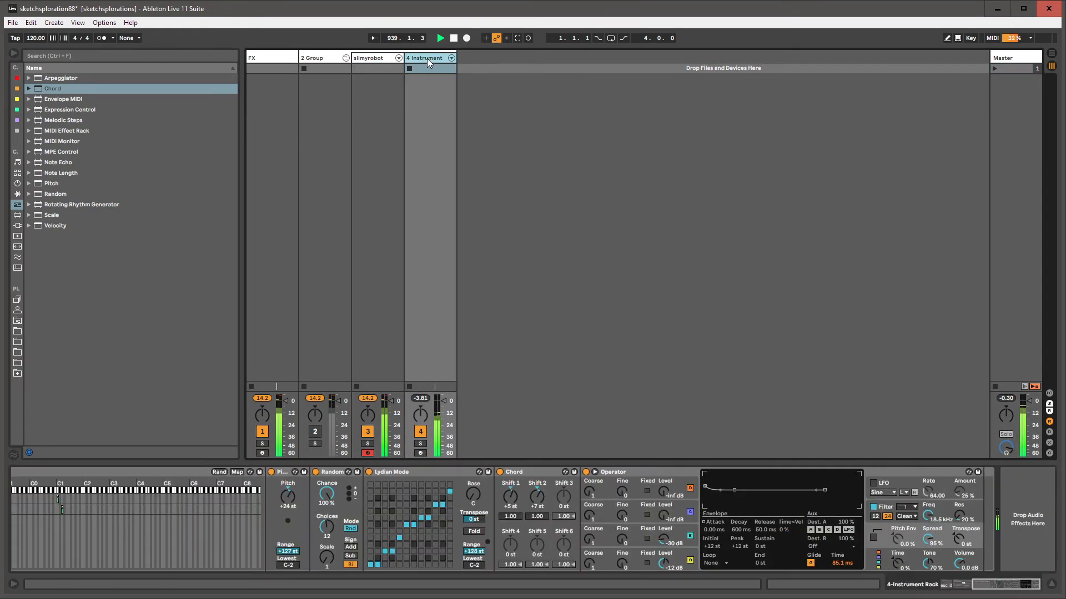
pyautogui.hotkey('ctrl', 'r')
pyautogui.write('sleezyrobot')
pyautogui.press('Return')
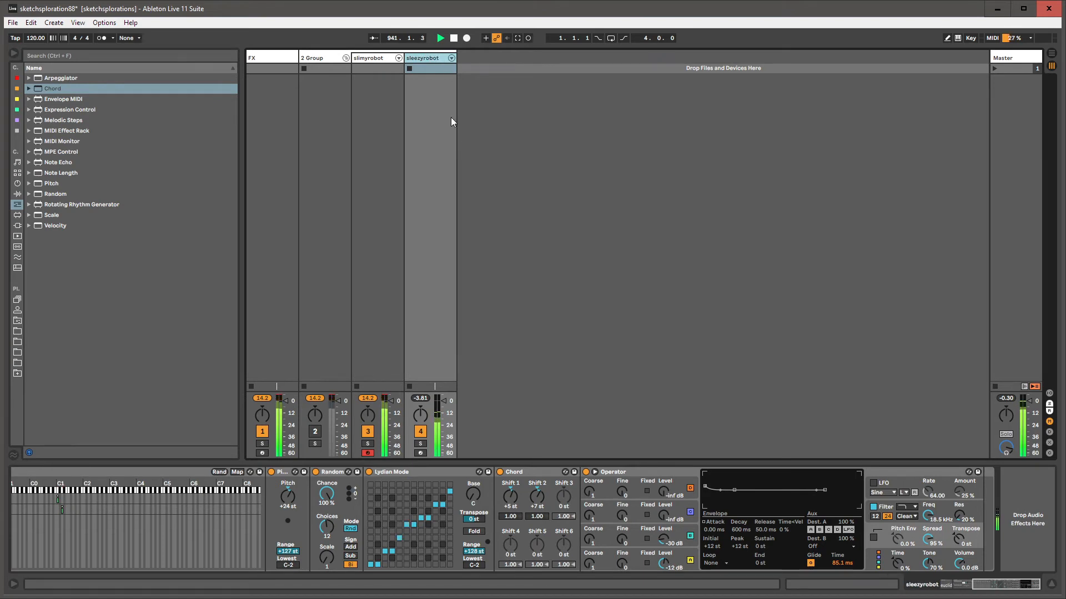
# - Add a Phaser-Flanger to the sleezyrobot track and place it inside the D1 chain, directly after the Operator
pyautogui.click(434, 71)
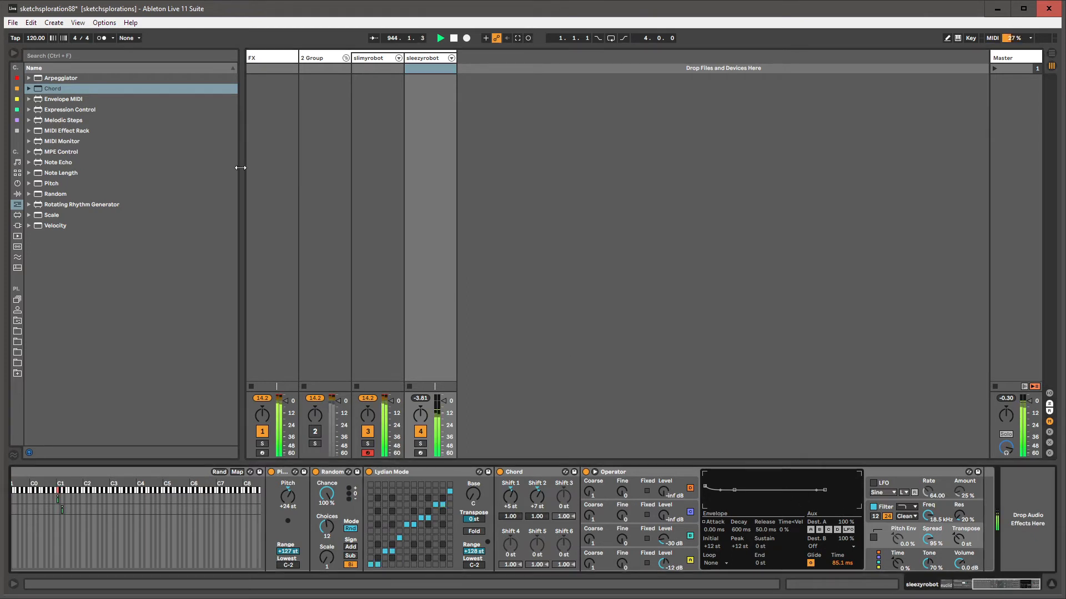
pyautogui.click(17, 216)
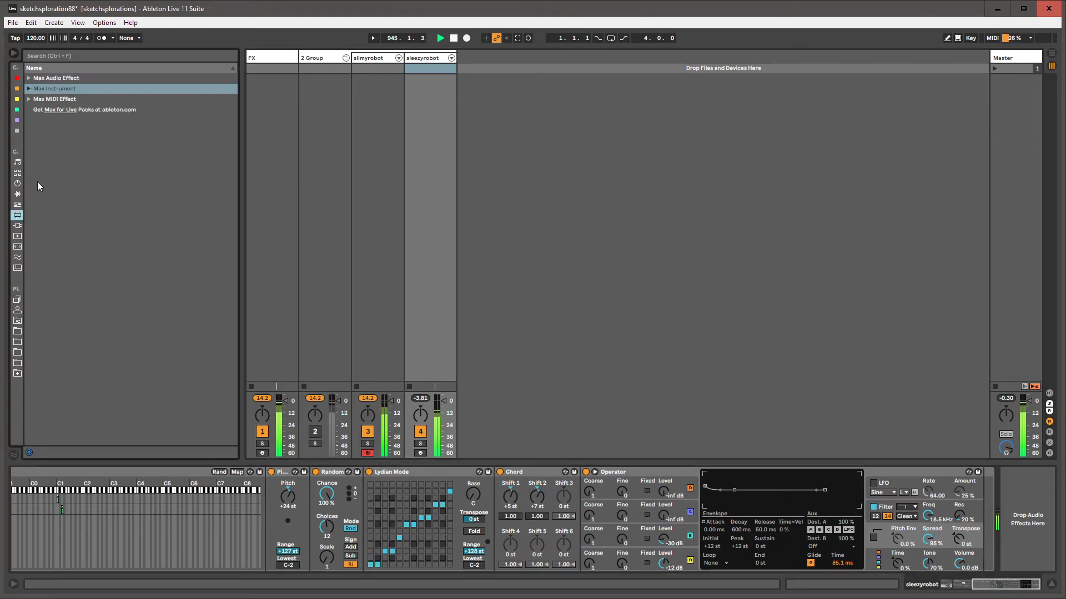
pyautogui.click(17, 132)
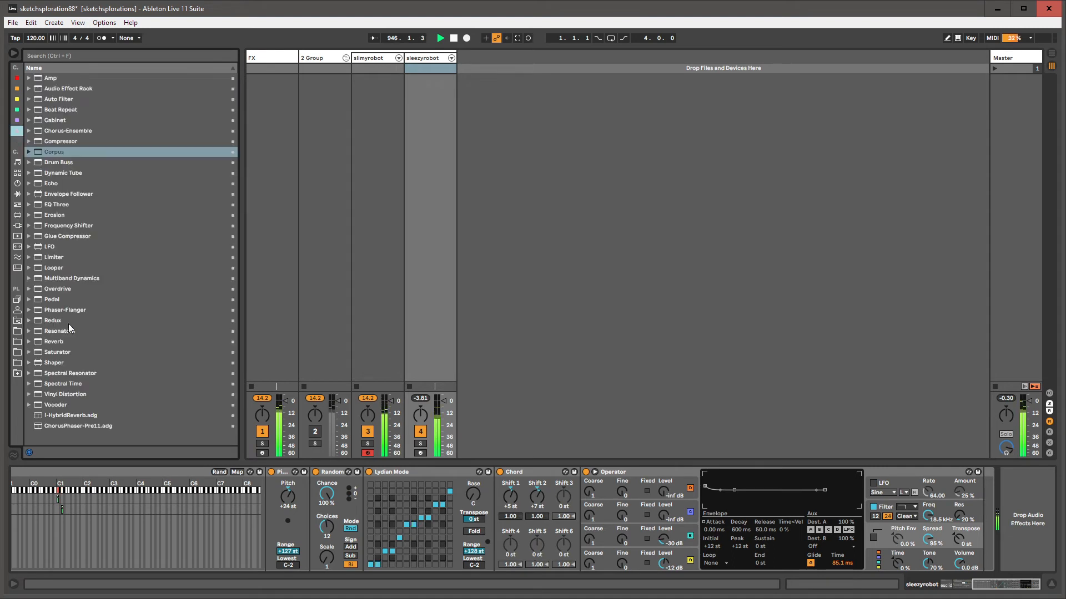
pyautogui.moveTo(67, 314); pyautogui.dragTo(1016, 503)
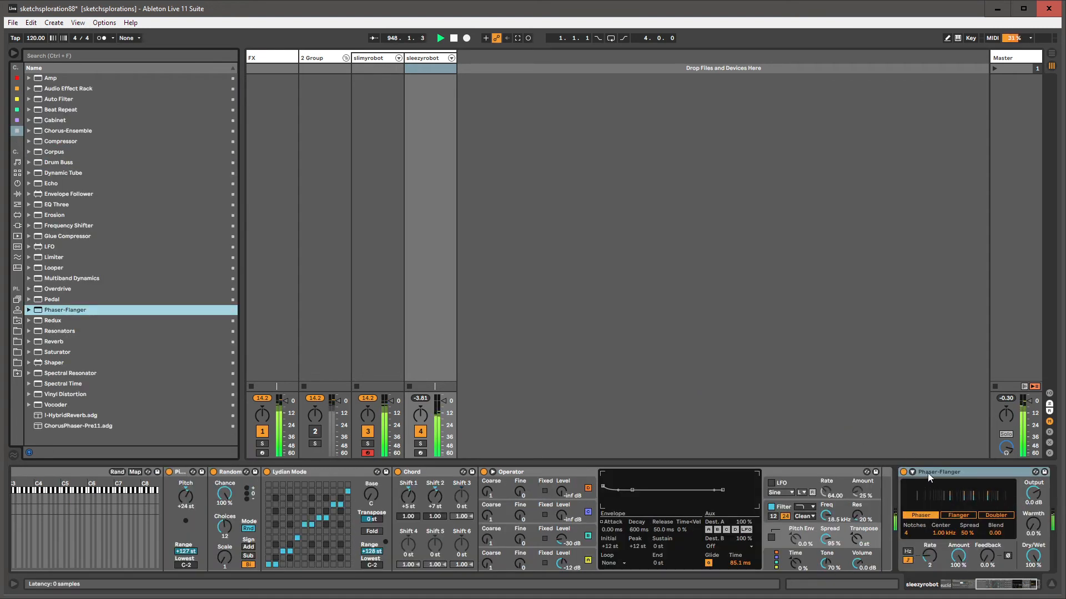
pyautogui.moveTo(916, 472); pyautogui.dragTo(882, 481)
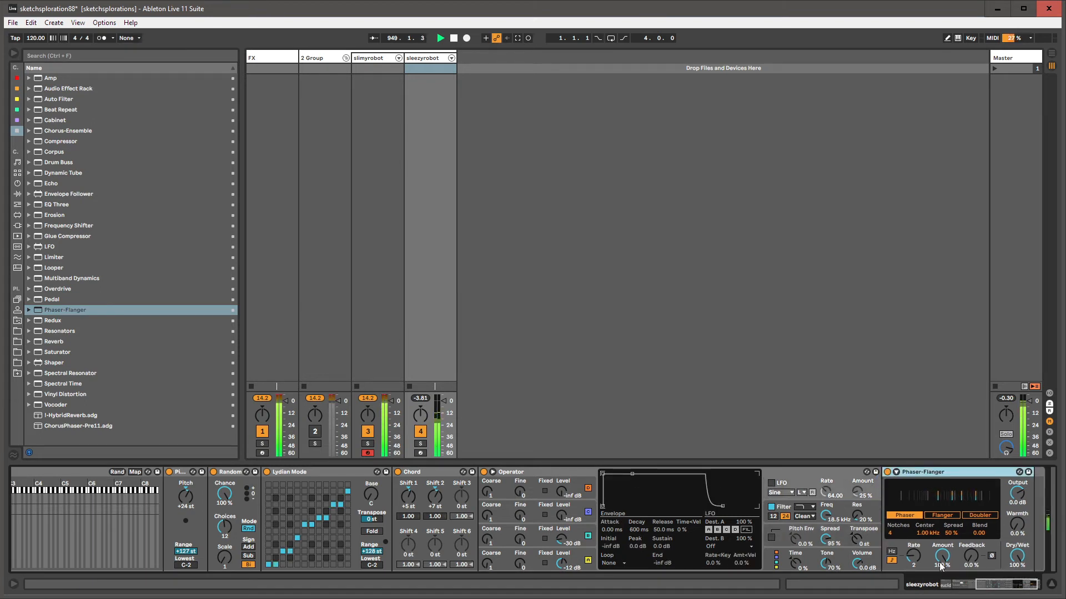
# - Configure the Phaser-Flanger in Doubler mode with Rate 3, Feedback 61 %, Warmth 56 % and Dry/Wet 52 %
pyautogui.moveTo(972, 556); pyautogui.dragTo(971, 498)
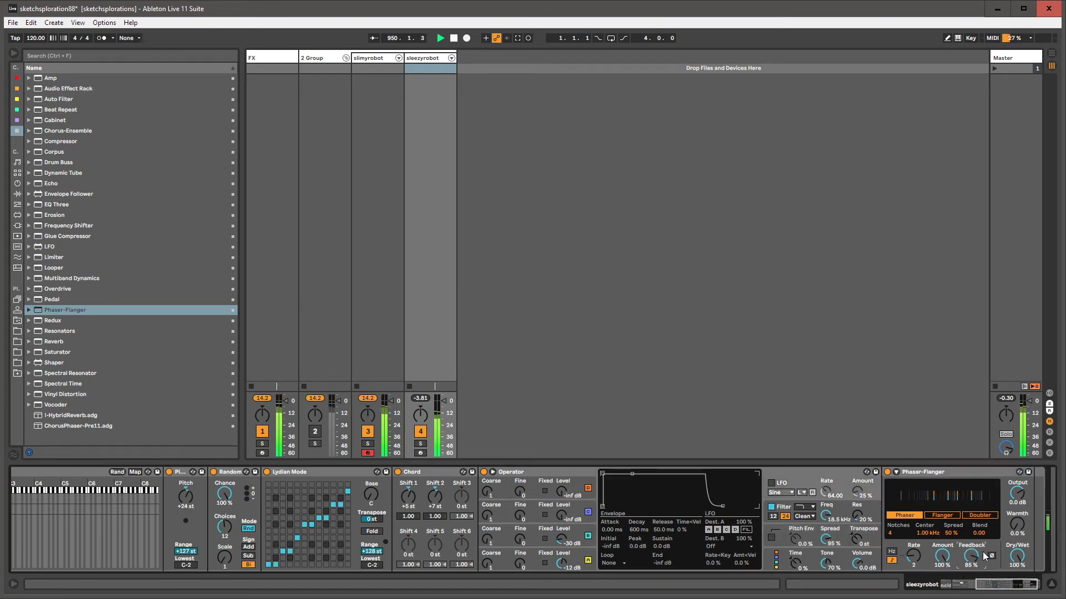
pyautogui.moveTo(1017, 524); pyautogui.dragTo(971, 530)
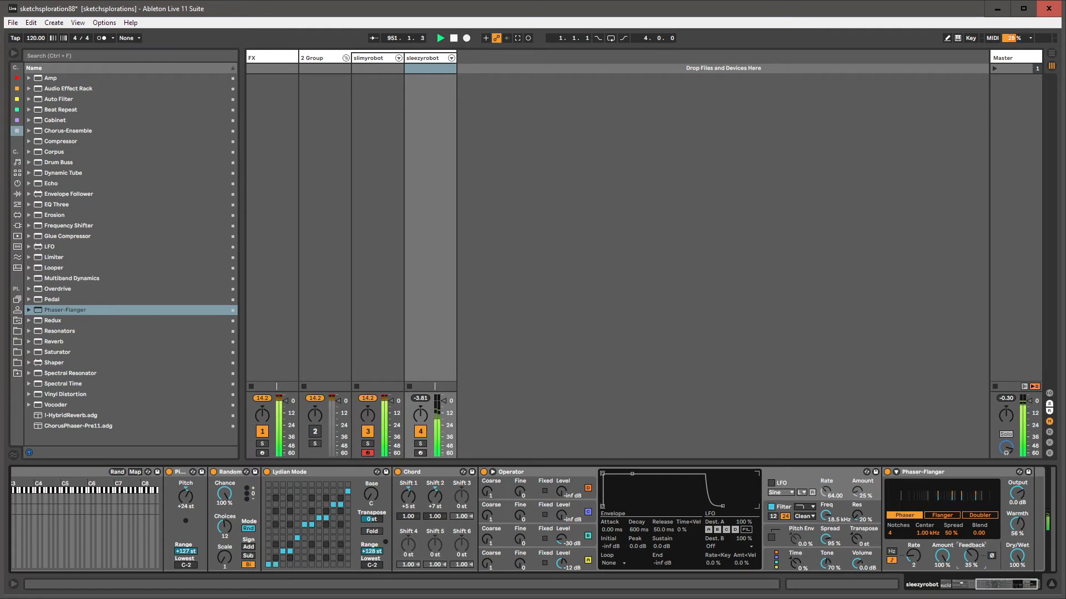
pyautogui.moveTo(913, 556); pyautogui.dragTo(972, 536)
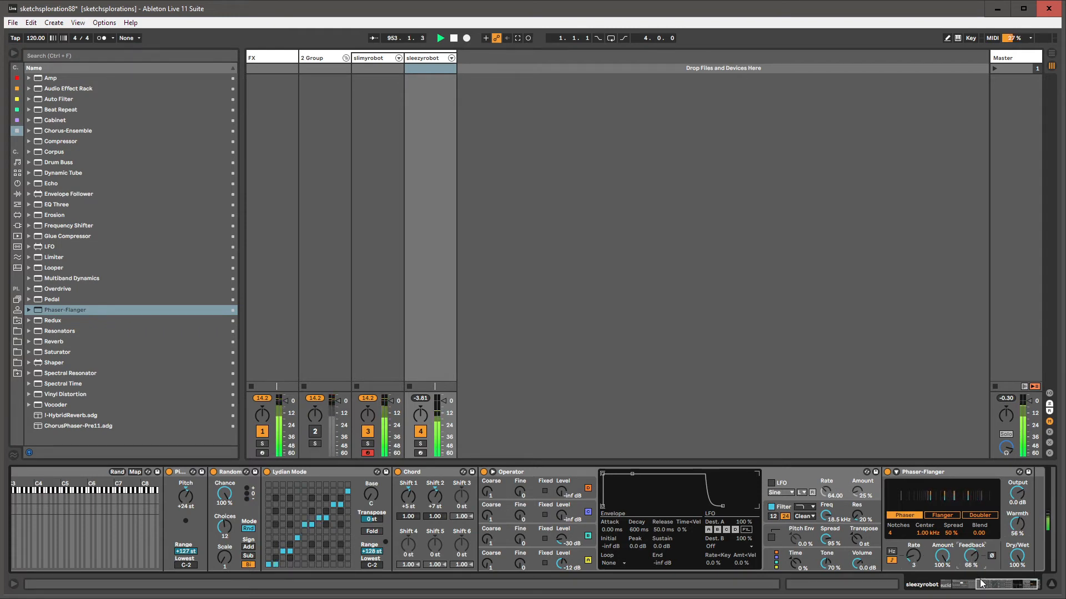
pyautogui.moveTo(984, 582); pyautogui.dragTo(1005, 583)
pyautogui.moveTo(919, 555); pyautogui.dragTo(964, 582)
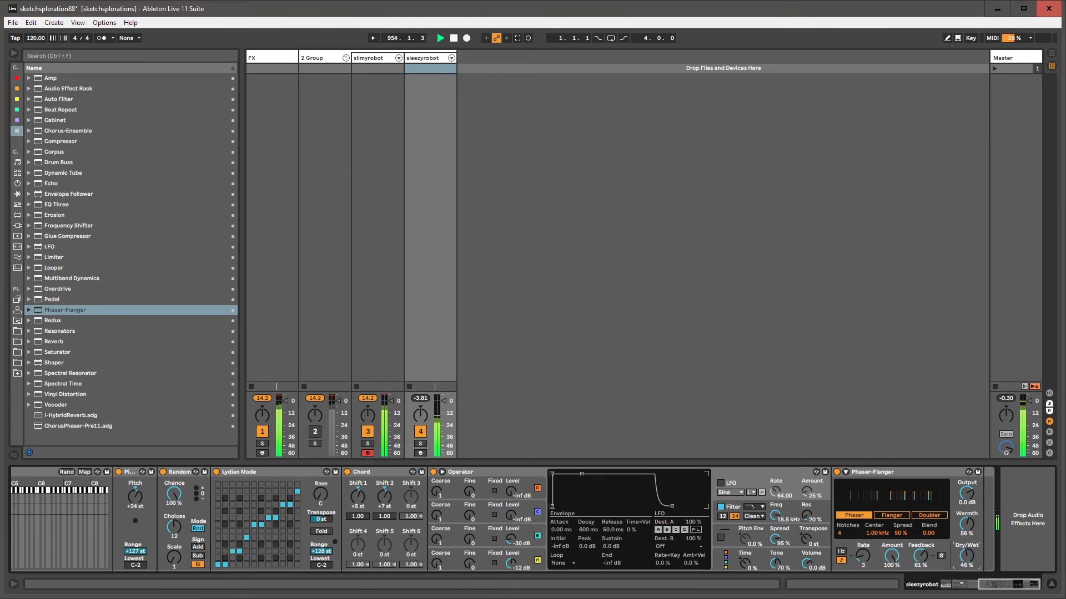
pyautogui.click(931, 515)
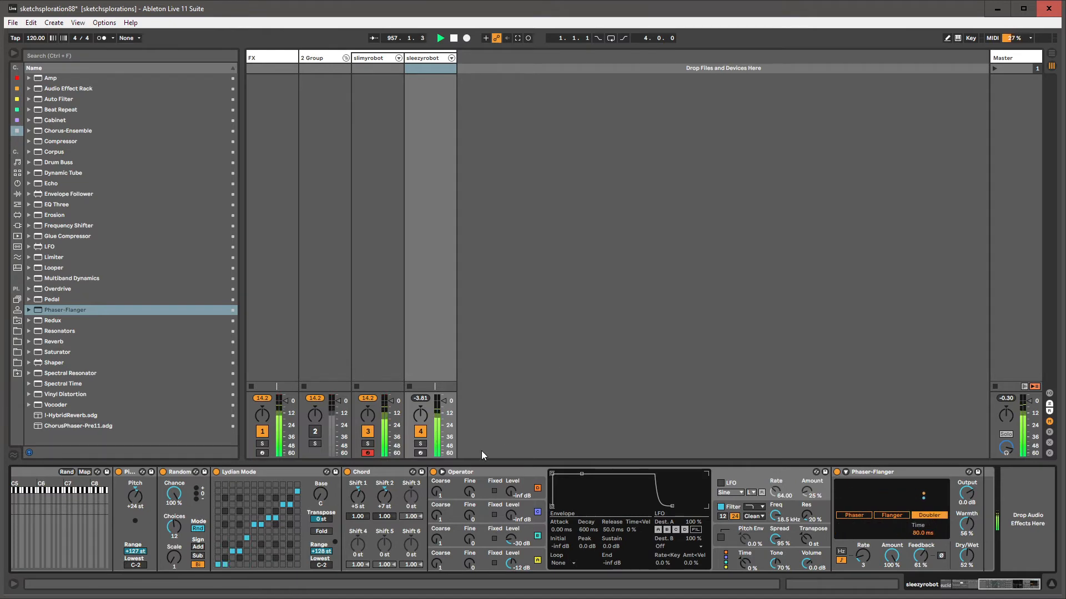
# - In the sleezyrobot rack's first Operator chain, shorten oscillator A's release to 193 ms and raise oscillator B's level to -4.4 dB
pyautogui.moveTo(1008, 586); pyautogui.dragTo(985, 585)
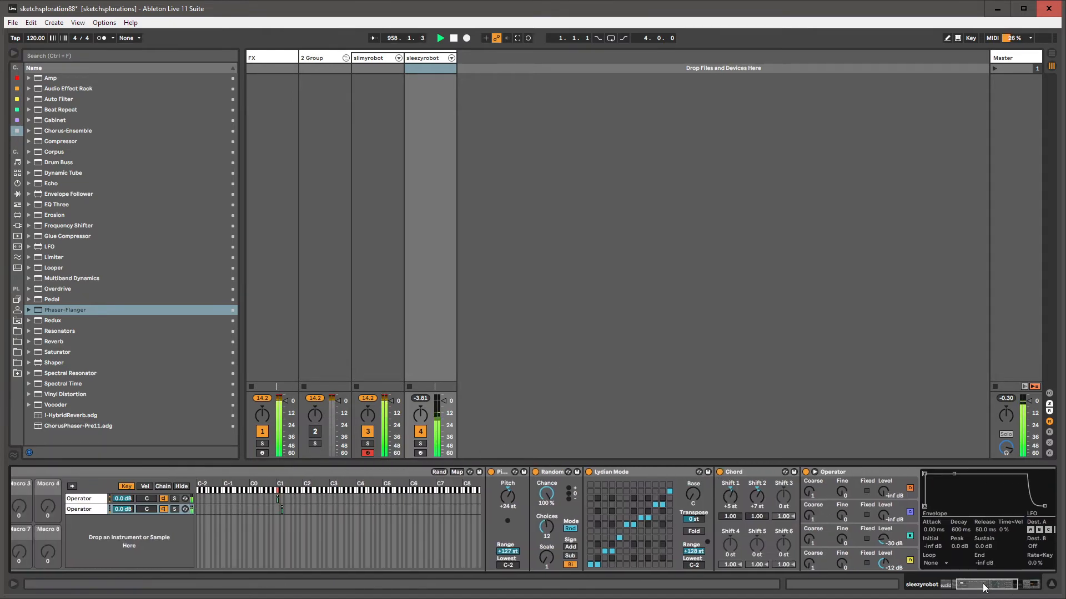
pyautogui.click(82, 499)
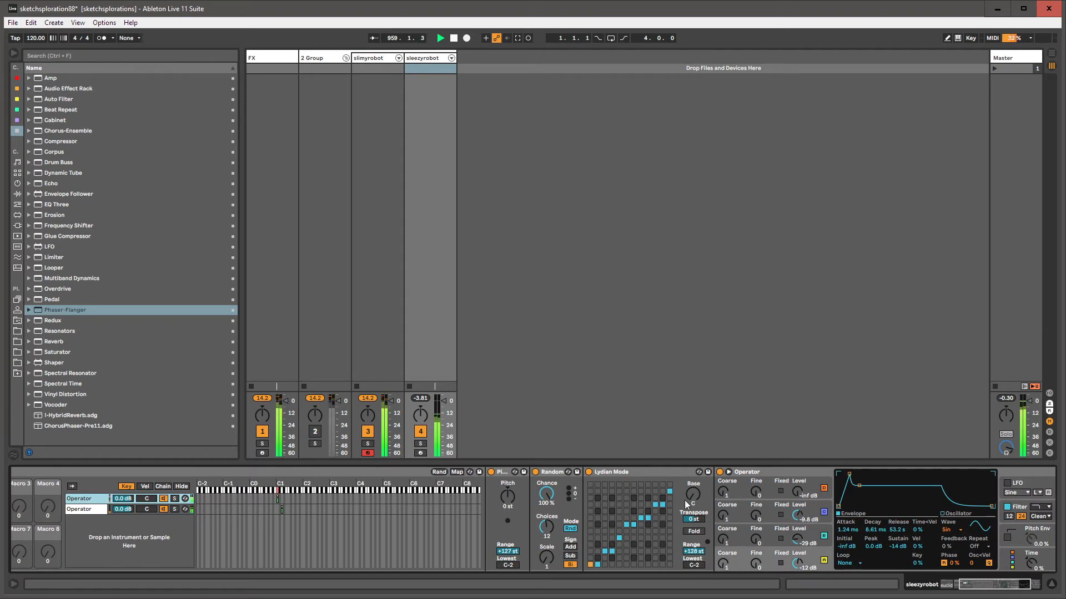
pyautogui.moveTo(981, 584); pyautogui.dragTo(991, 584)
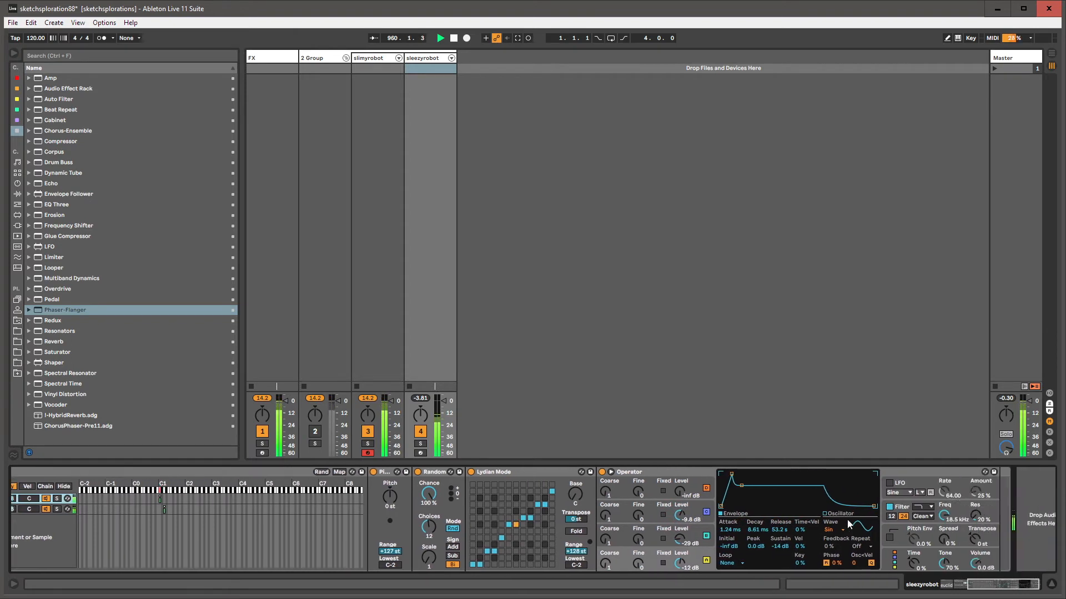
pyautogui.moveTo(876, 507); pyautogui.dragTo(847, 506)
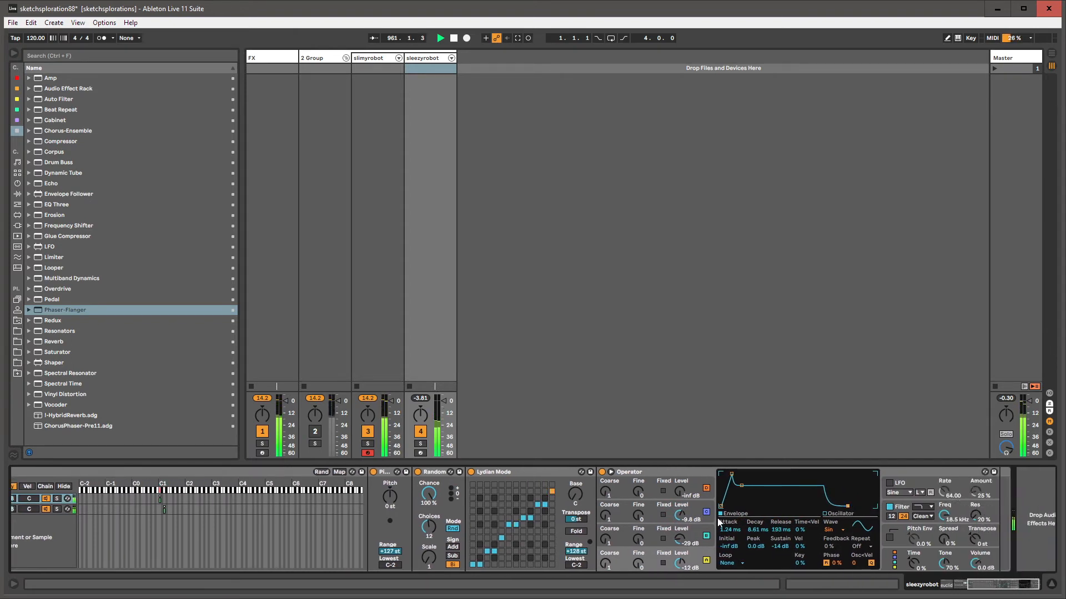
pyautogui.moveTo(675, 541)
pyautogui.mouseDown()
pyautogui.moveTo(675, 517)
pyautogui.moveTo(680, 546)
pyautogui.moveTo(680, 523)
pyautogui.mouseUp()
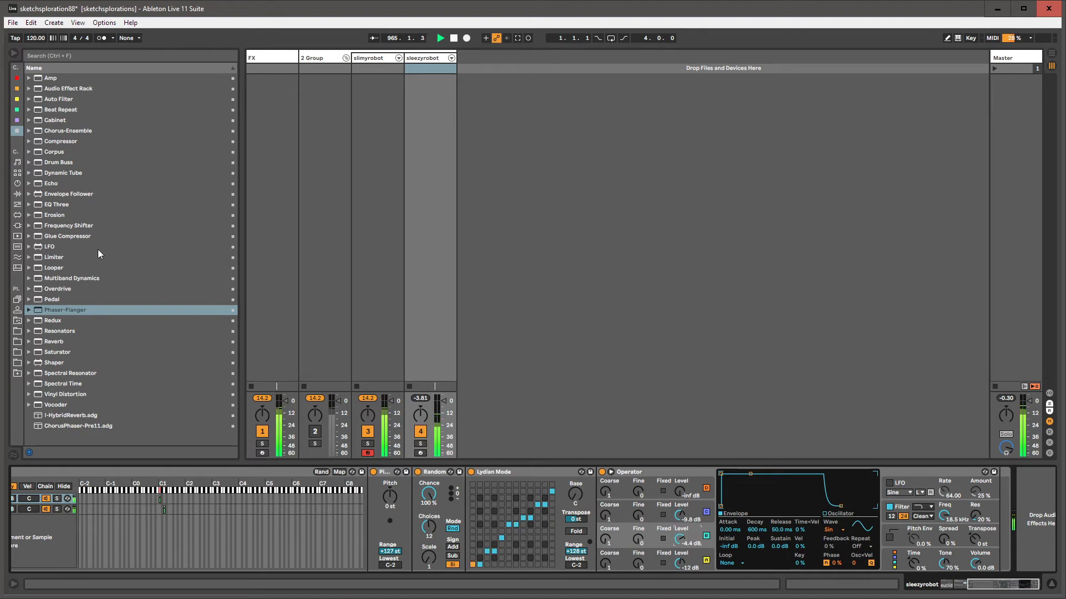
# - Browse the MIDI effects and the Midi subfolder of the project's Max folder
pyautogui.click(18, 205)
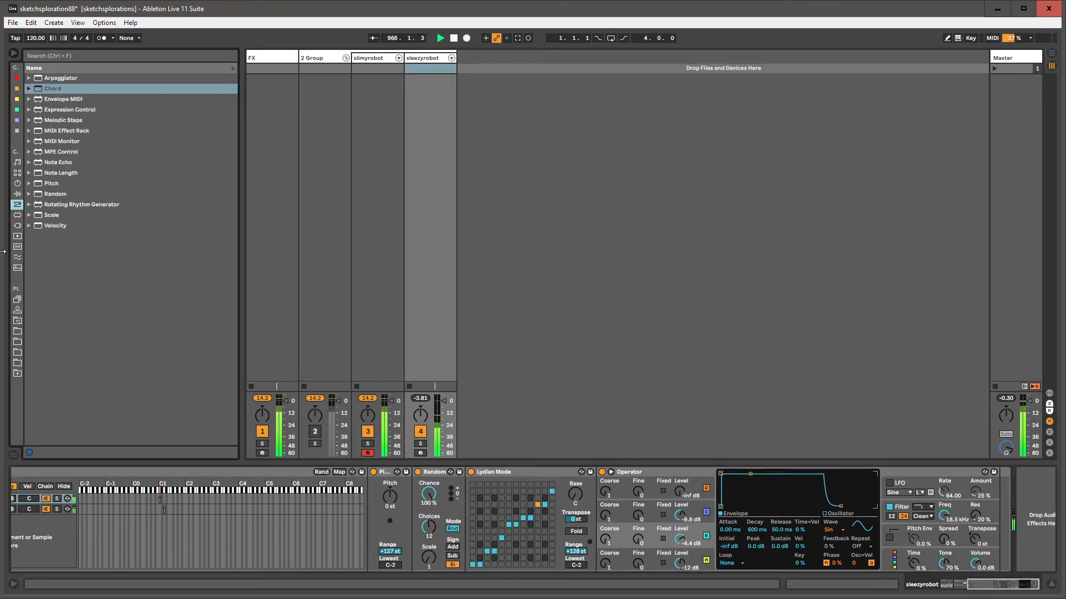
pyautogui.click(17, 320)
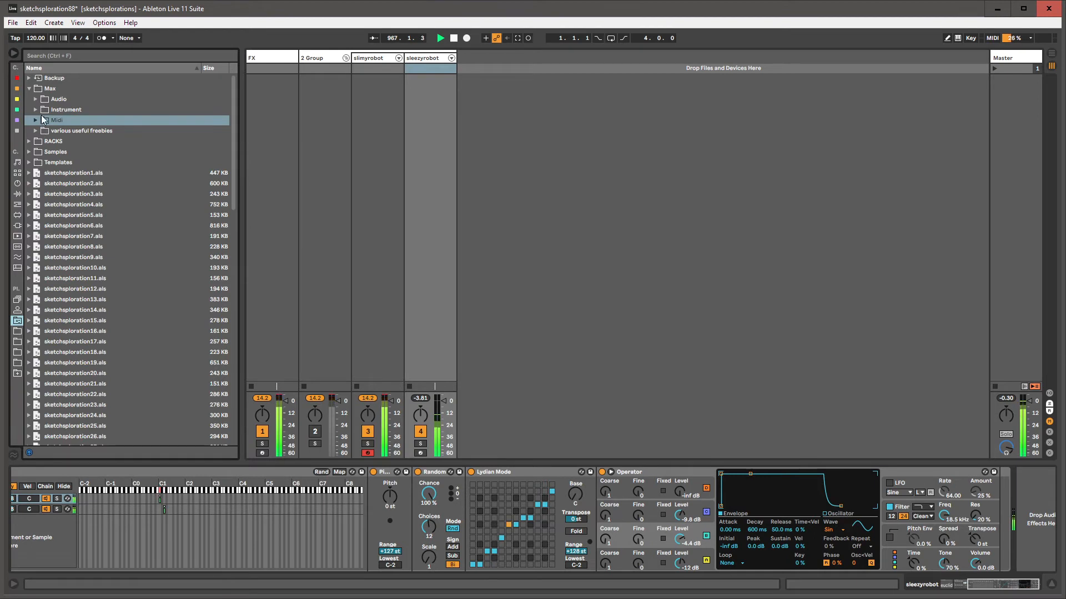
pyautogui.click(36, 120)
pyautogui.click(36, 121)
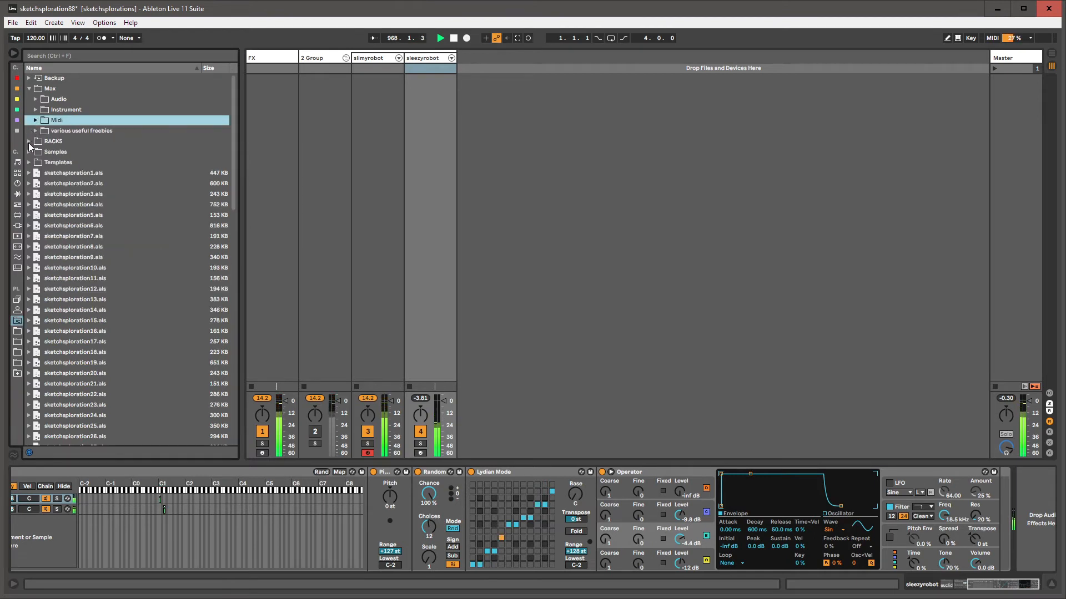
# - Add the AutoDial-otsedit MIDI device from the Max Midi folder to the sleezyrobot chain, directly before Operator
pyautogui.click(36, 121)
pyautogui.moveTo(72, 141)
pyautogui.mouseDown()
pyautogui.moveTo(403, 442)
pyautogui.moveTo(681, 483)
pyautogui.moveTo(599, 489)
pyautogui.mouseUp()
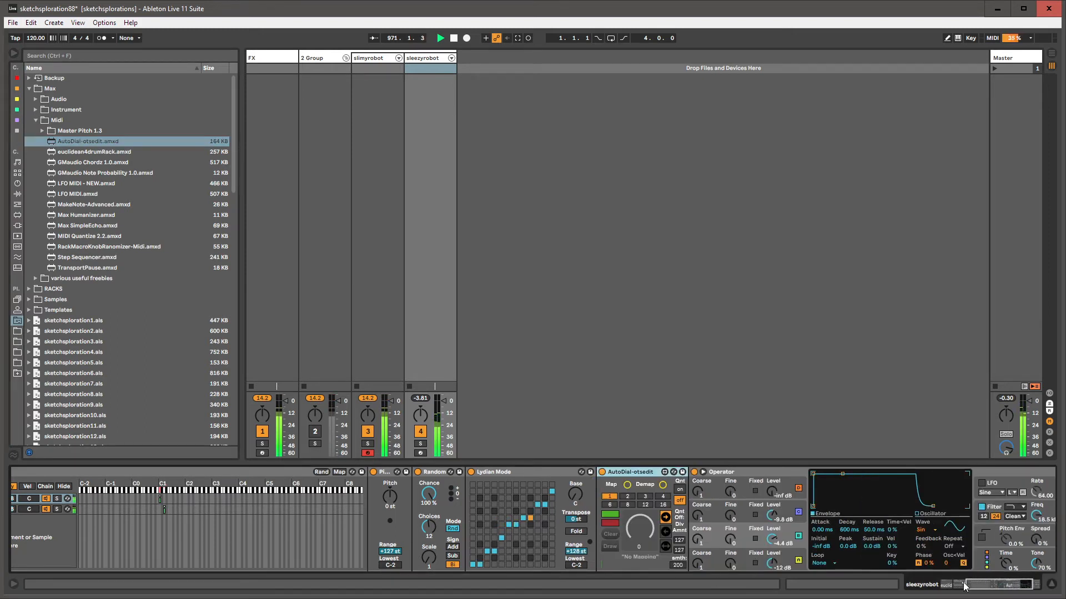
pyautogui.click(990, 588)
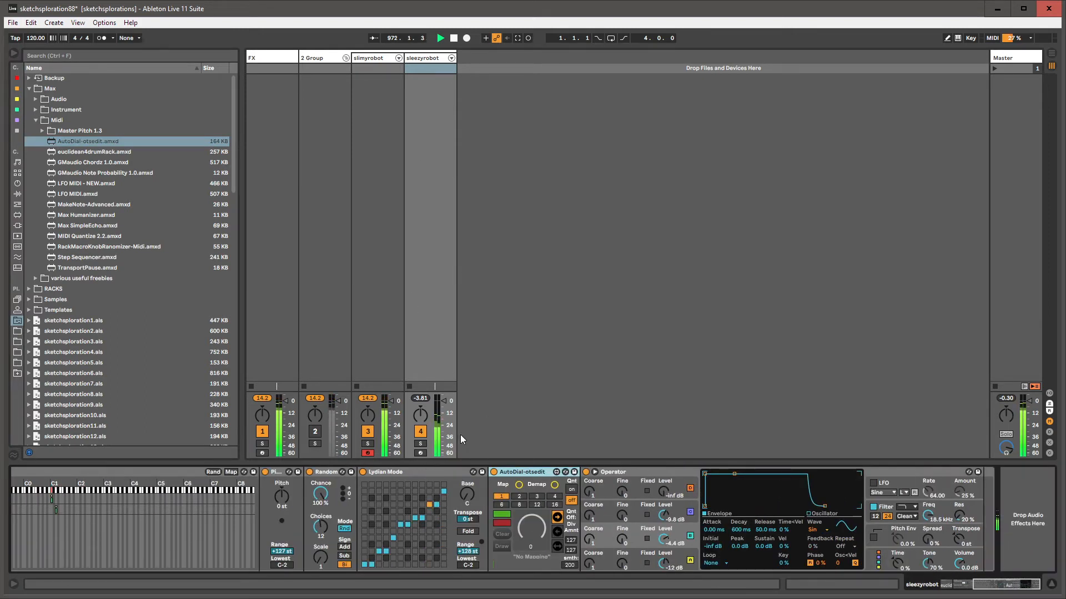
# - Map the AutoDial to Operator's Osc-B Level with amounts 101 and 104 and smoothing 0, record a dial movement and choose the back-and-forth direction
pyautogui.click(570, 563)
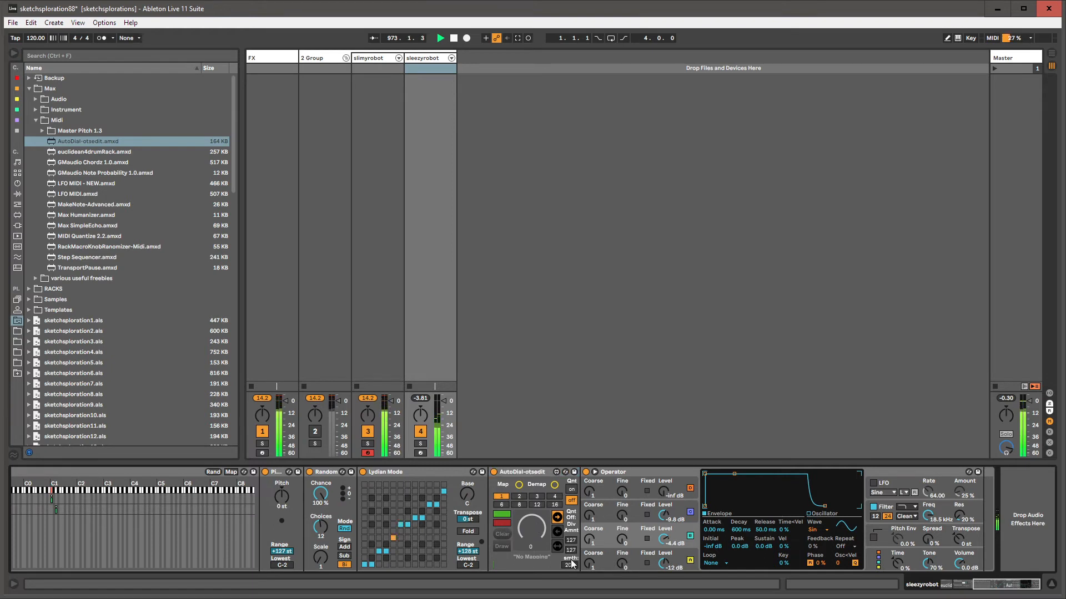
pyautogui.moveTo(571, 550); pyautogui.dragTo(570, 584)
pyautogui.moveTo(663, 542); pyautogui.dragTo(663, 539)
pyautogui.click(519, 485)
pyautogui.moveTo(521, 529); pyautogui.dragTo(520, 511)
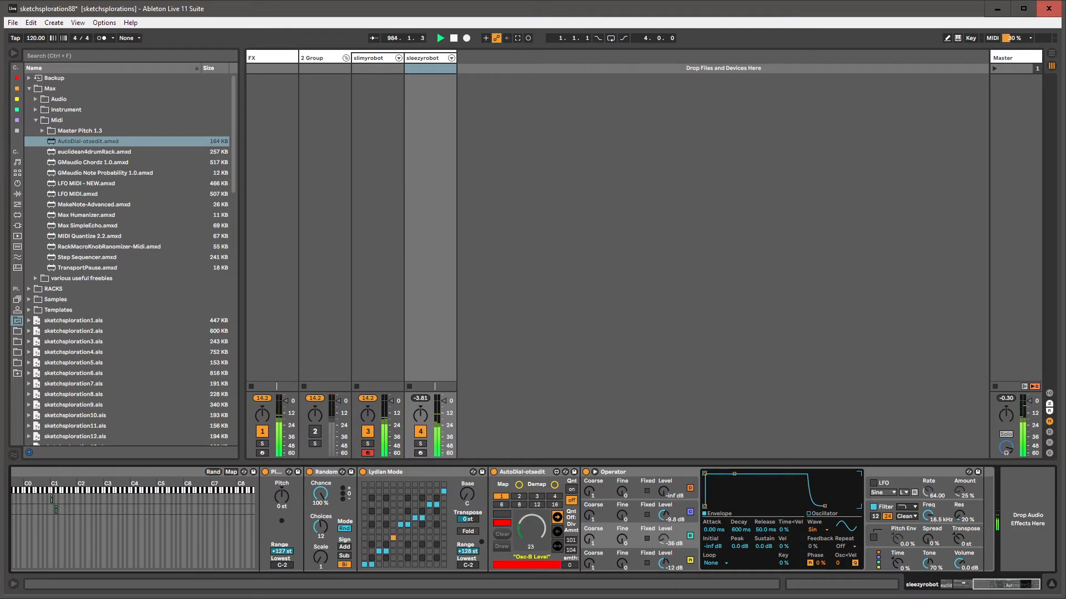
pyautogui.click(557, 547)
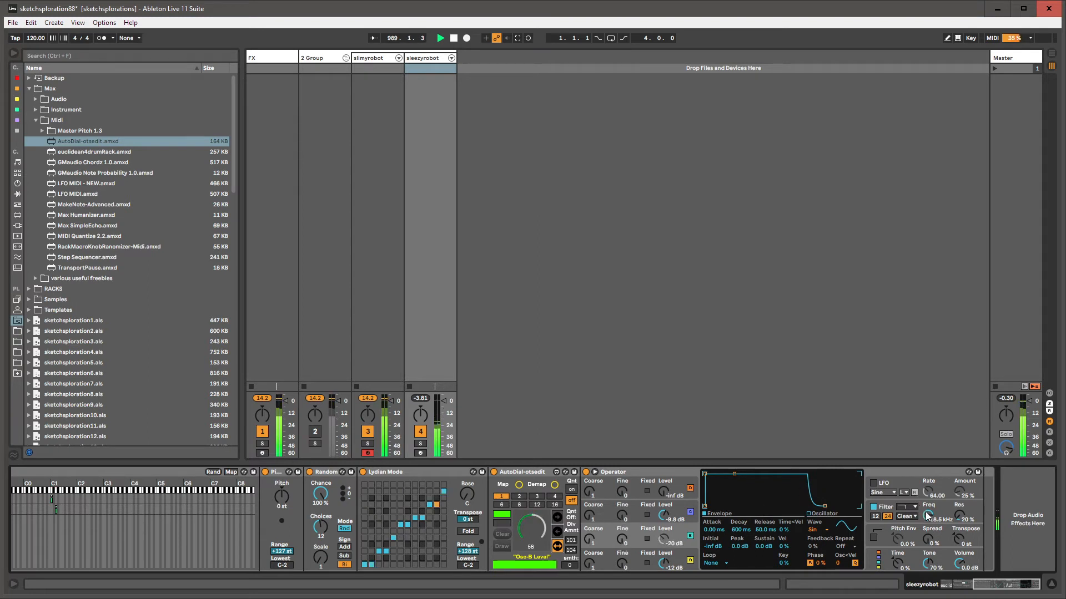
# - Lower Operator's filter frequency and duplicate the AutoDial-otsedit device
pyautogui.moveTo(928, 516); pyautogui.dragTo(927, 552)
pyautogui.click(519, 473)
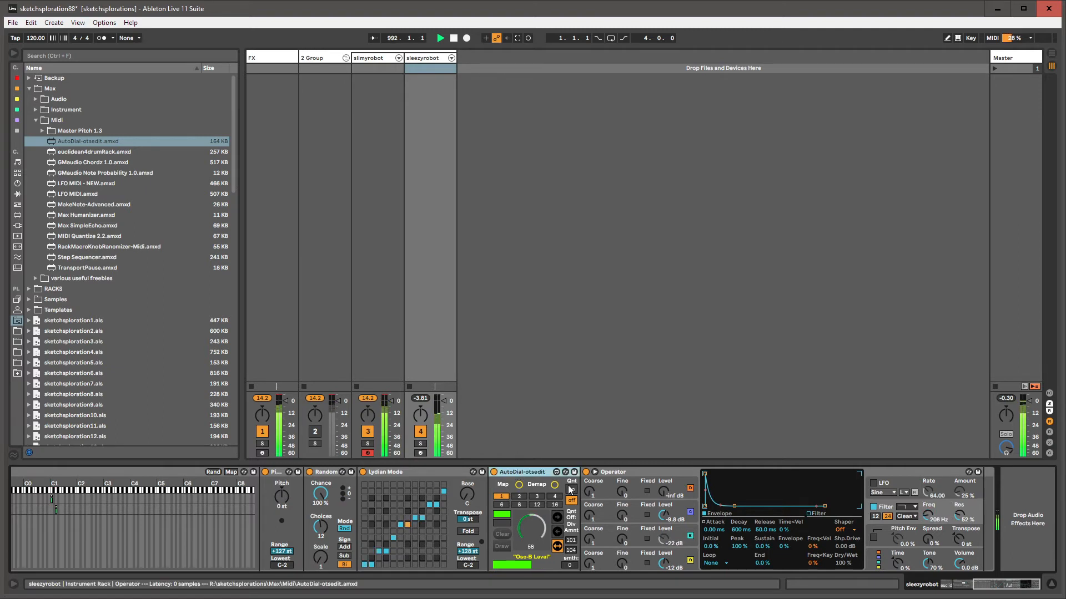
pyautogui.hotkey('ctrl', 'd')
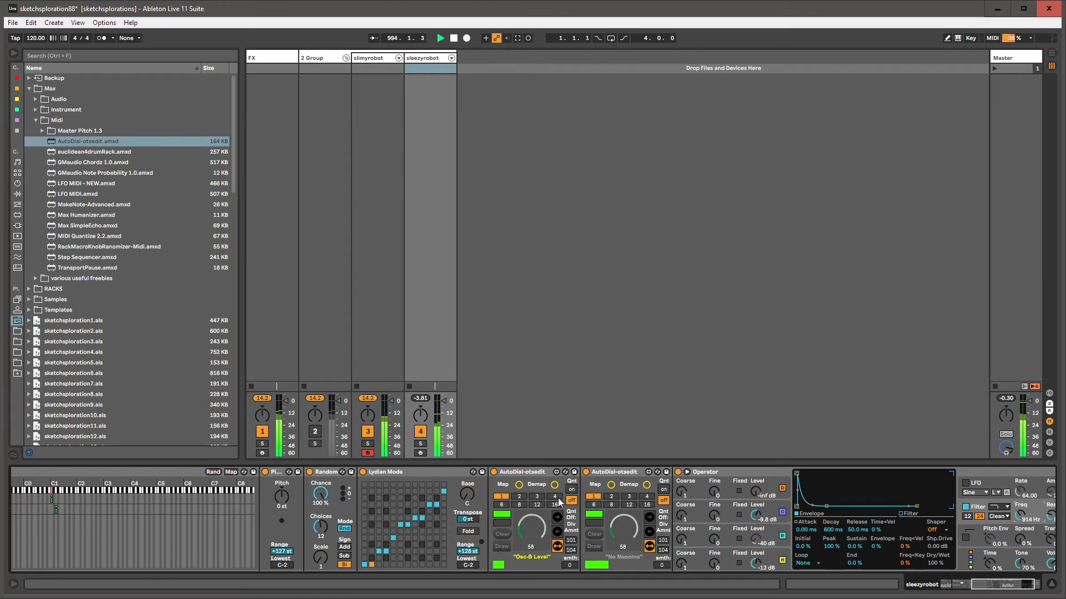
# - Map the duplicated AutoDial to Filter Freq, set its amounts to 90 and 97 and smoothing to 201, and clear its recorded dial movement
pyautogui.click(611, 485)
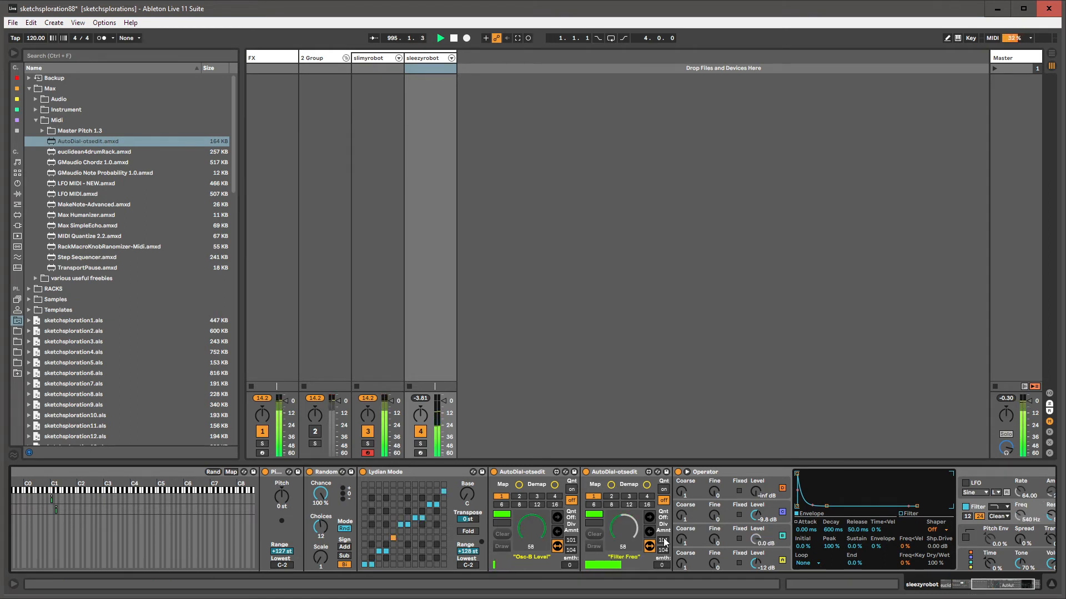
pyautogui.moveTo(664, 542); pyautogui.dragTo(664, 548)
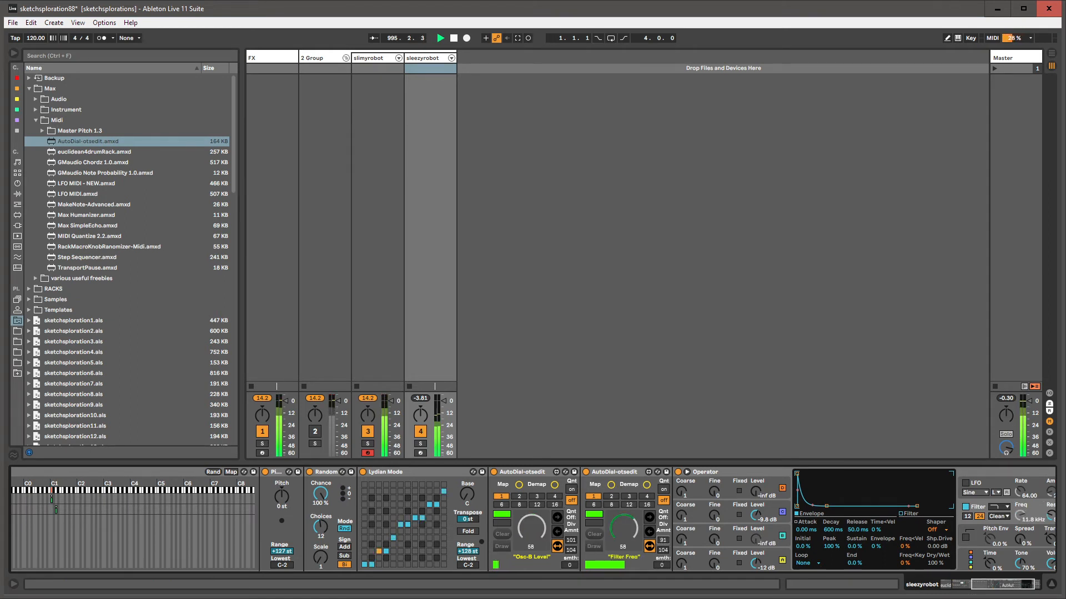
pyautogui.click(592, 536)
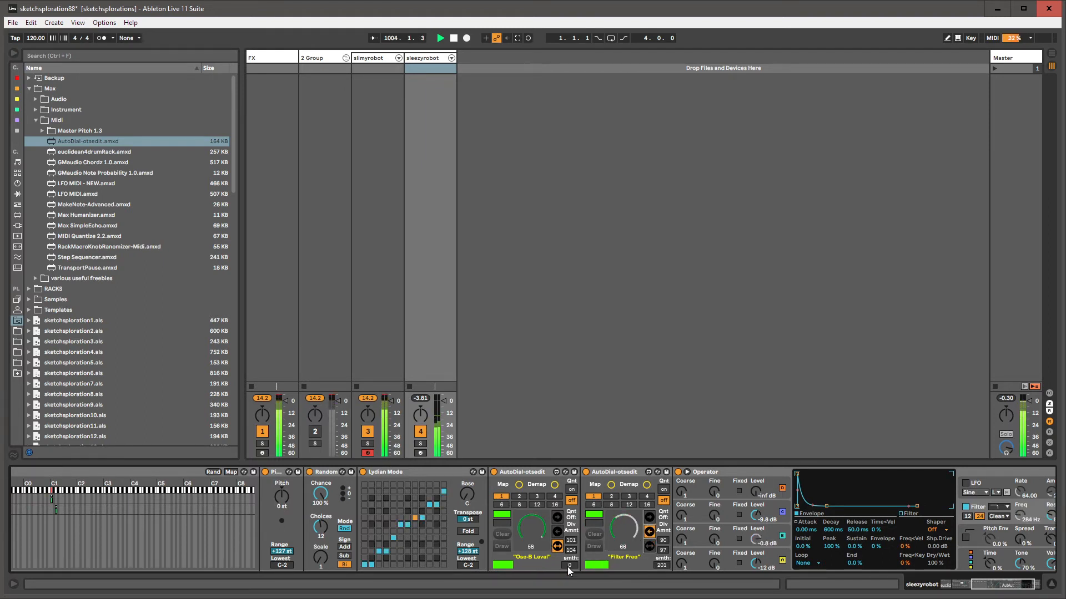
# - Set Operator's oscillator C coarse tuning to 0.5 and add a third AutoDial-otsedit directly before Operator
pyautogui.moveTo(986, 581); pyautogui.dragTo(990, 584)
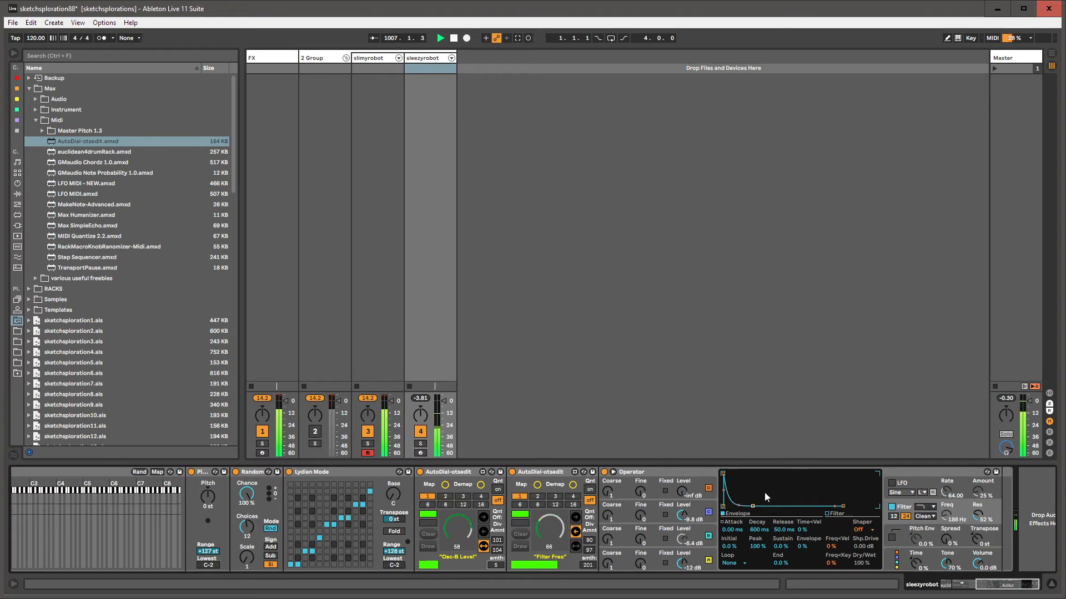
pyautogui.moveTo(606, 518); pyautogui.dragTo(607, 542)
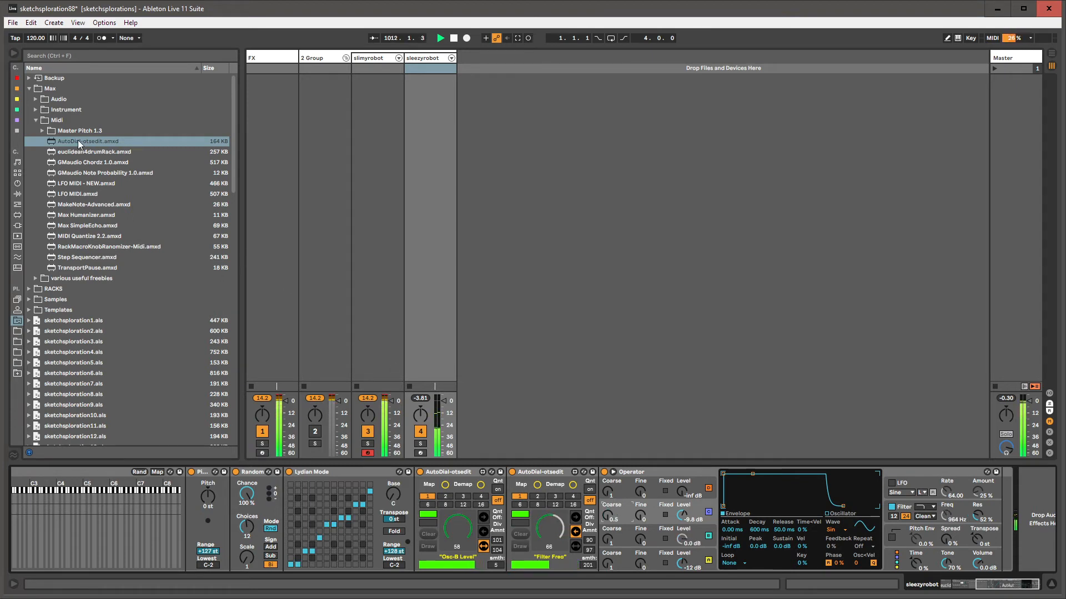
pyautogui.moveTo(79, 142); pyautogui.dragTo(600, 499)
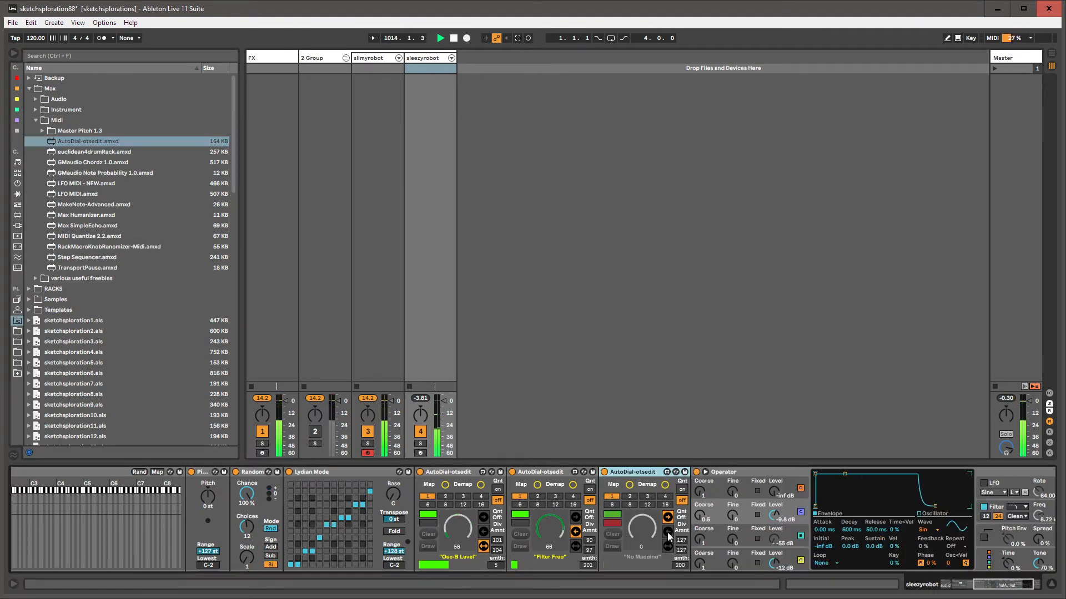
# - Map the third AutoDial to C Coarse with amounts 119 and 121 and smoothing 40, and record a dial movement
pyautogui.moveTo(682, 550); pyautogui.dragTo(681, 545)
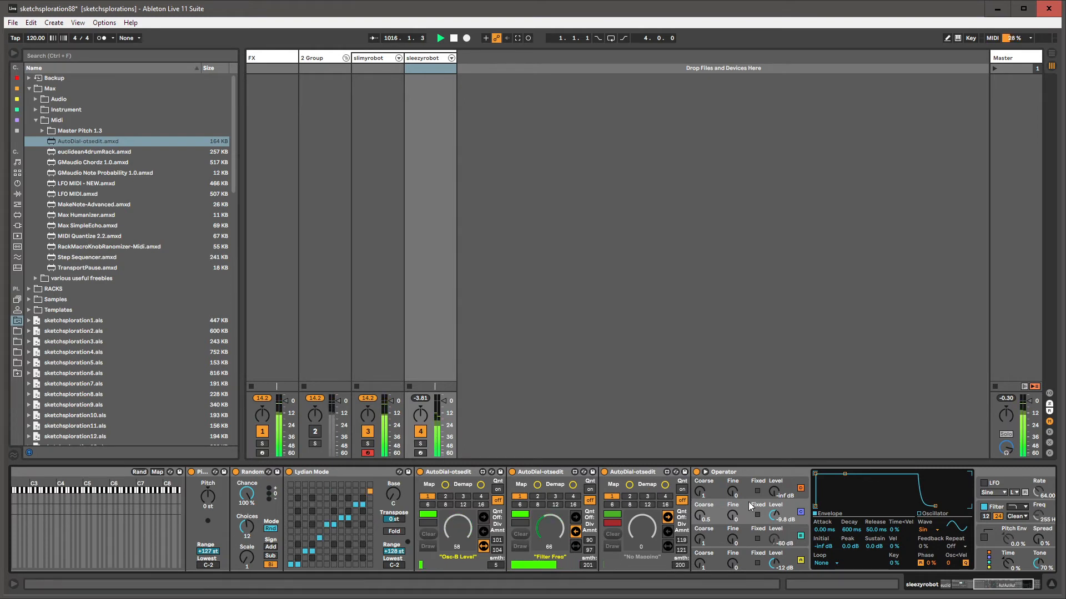
pyautogui.moveTo(706, 517); pyautogui.dragTo(707, 514)
pyautogui.click(629, 485)
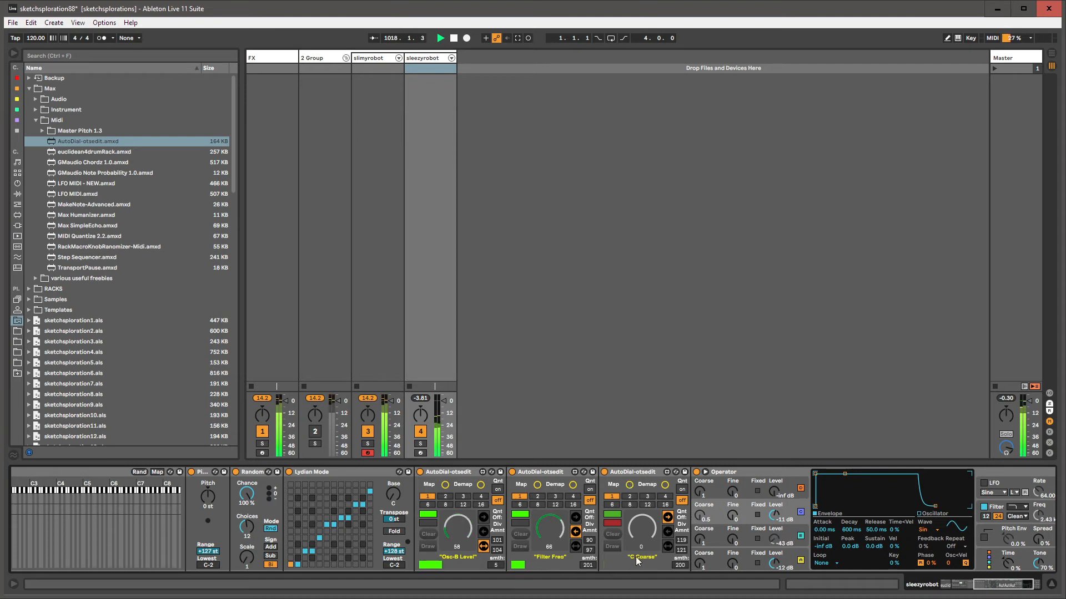
pyautogui.click(609, 522)
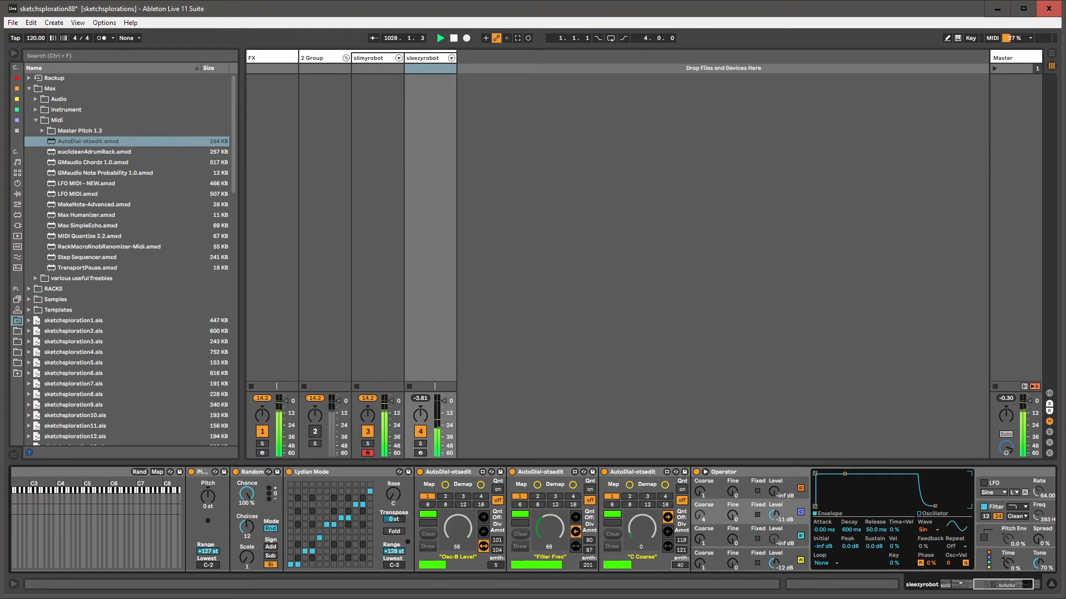
# - Select the Instrument Rack's second Operator chain, search for "auto pan" and load the tremelo preset after the Phaser-Flanger
pyautogui.moveTo(998, 585); pyautogui.dragTo(967, 590)
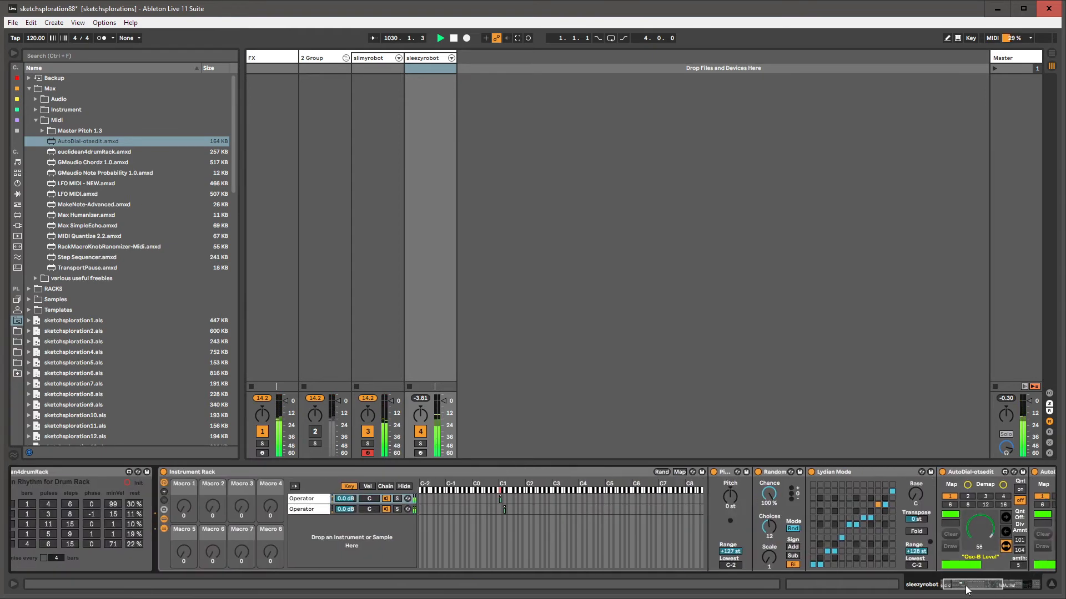
pyautogui.click(310, 510)
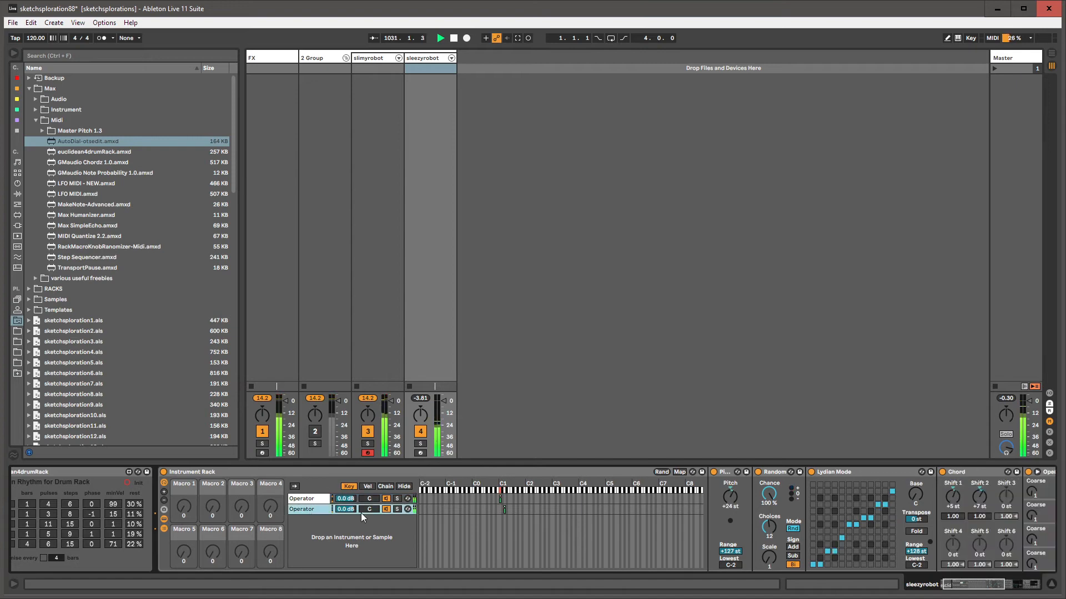
pyautogui.moveTo(951, 585); pyautogui.dragTo(1027, 587)
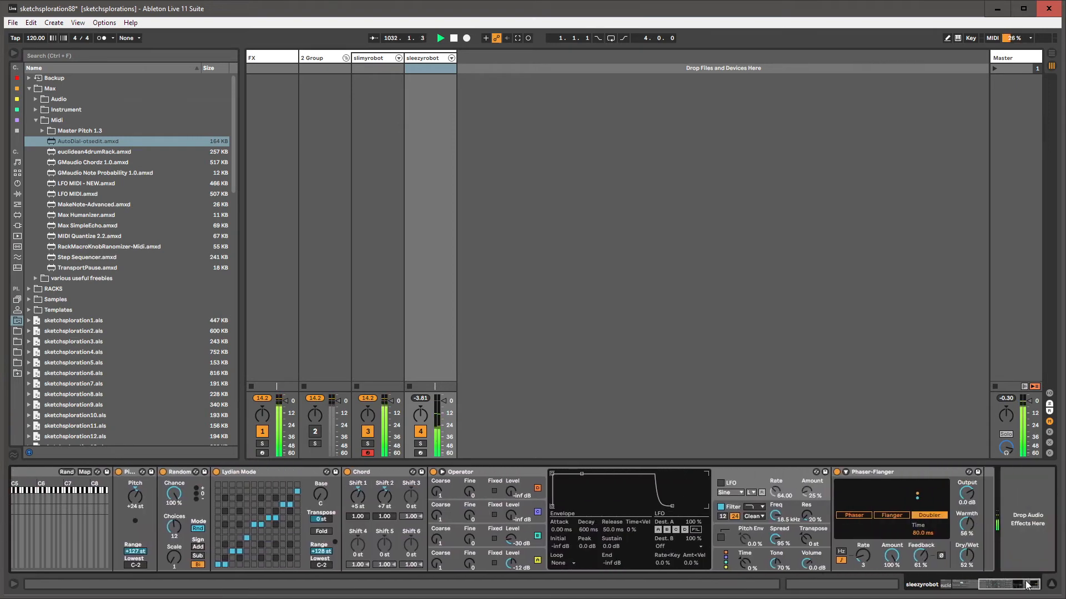
pyautogui.hotkey('ctrl', 'f')
pyautogui.write('auto pan')
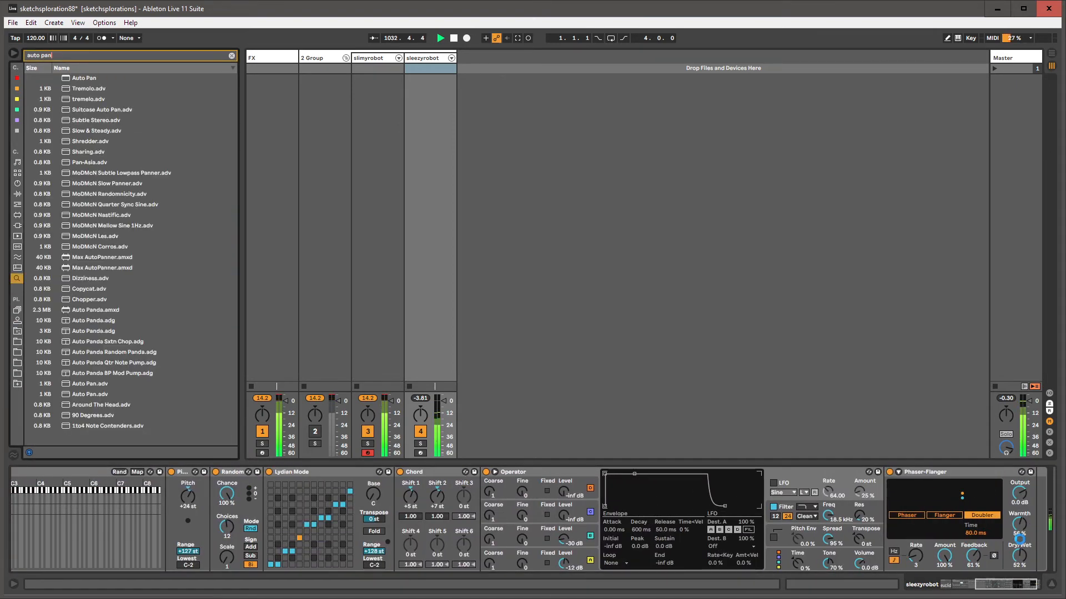
pyautogui.press('Return')
pyautogui.press('Escape')
pyautogui.moveTo(991, 472); pyautogui.dragTo(918, 488)
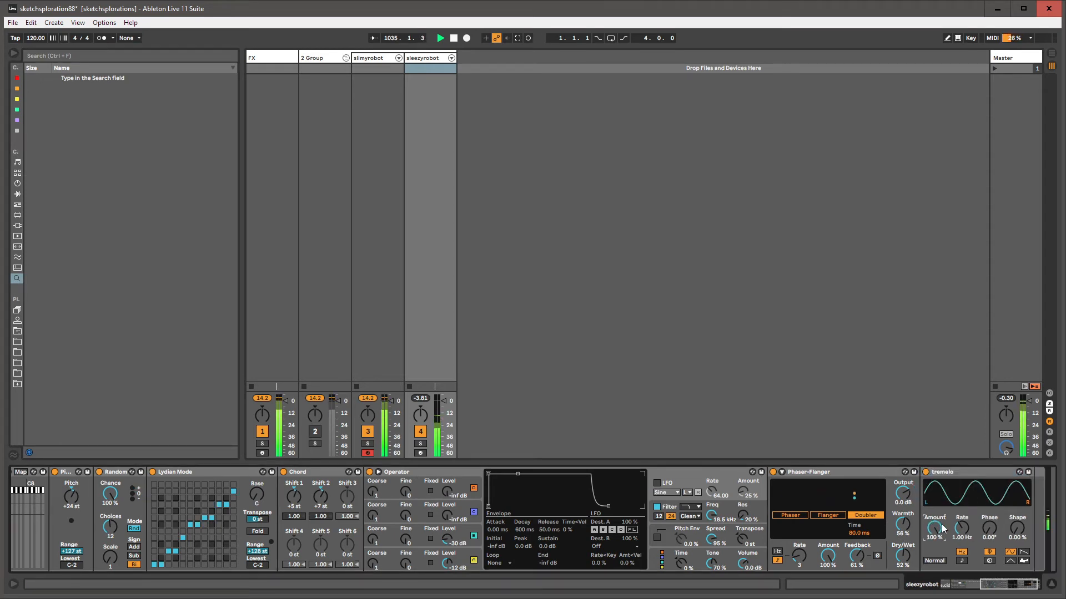
# - Set the tremelo device's rate to 0.34 Hz and move it ahead of the Phaser-Flanger
pyautogui.moveTo(962, 528); pyautogui.dragTo(962, 550)
pyautogui.moveTo(974, 587); pyautogui.dragTo(1010, 592)
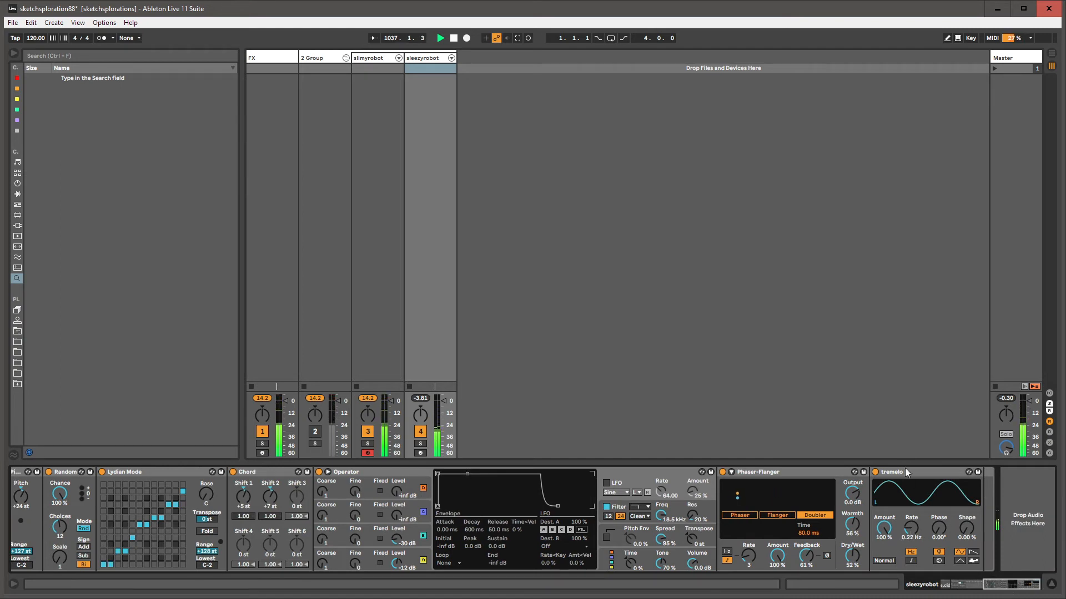
pyautogui.moveTo(905, 473); pyautogui.dragTo(753, 527)
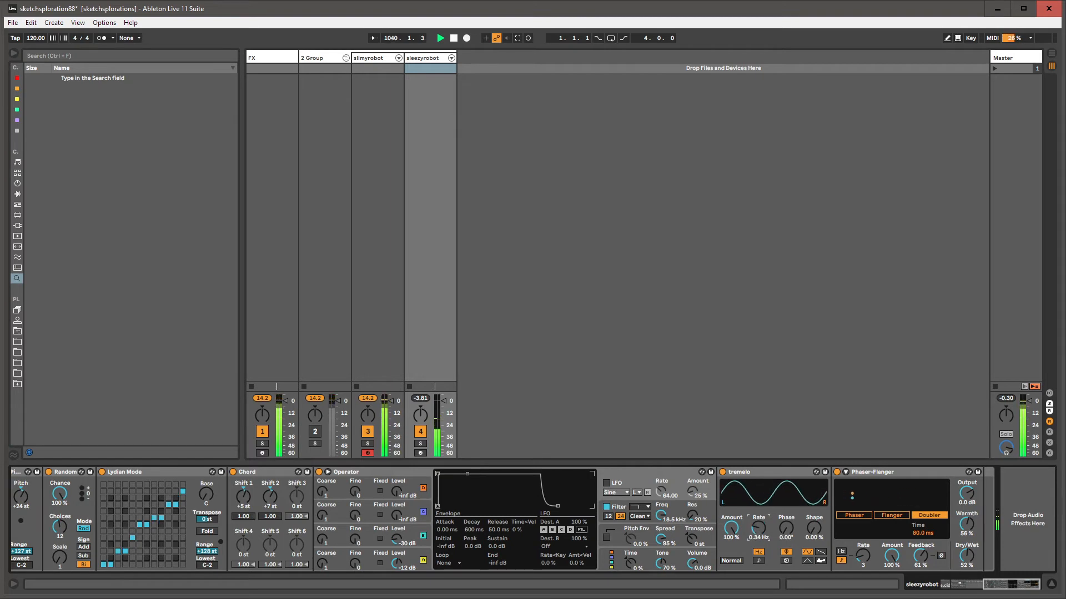
# - Add an AutoDial-otsedit device between Chord and Operator in the second chain
pyautogui.moveTo(1020, 586); pyautogui.dragTo(1013, 587)
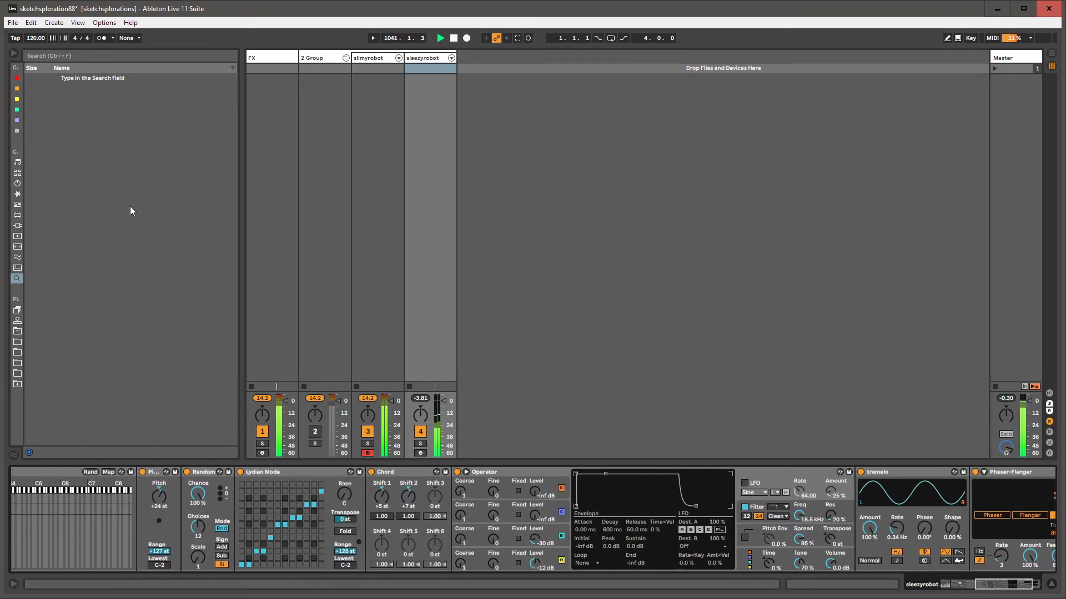
pyautogui.click(19, 333)
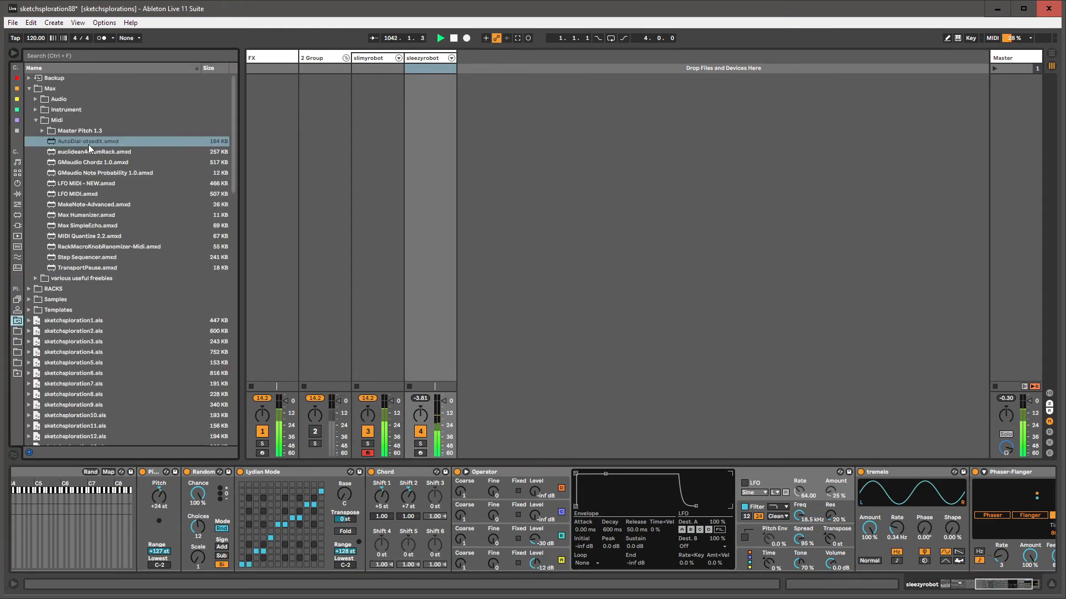
pyautogui.moveTo(89, 143); pyautogui.dragTo(538, 511)
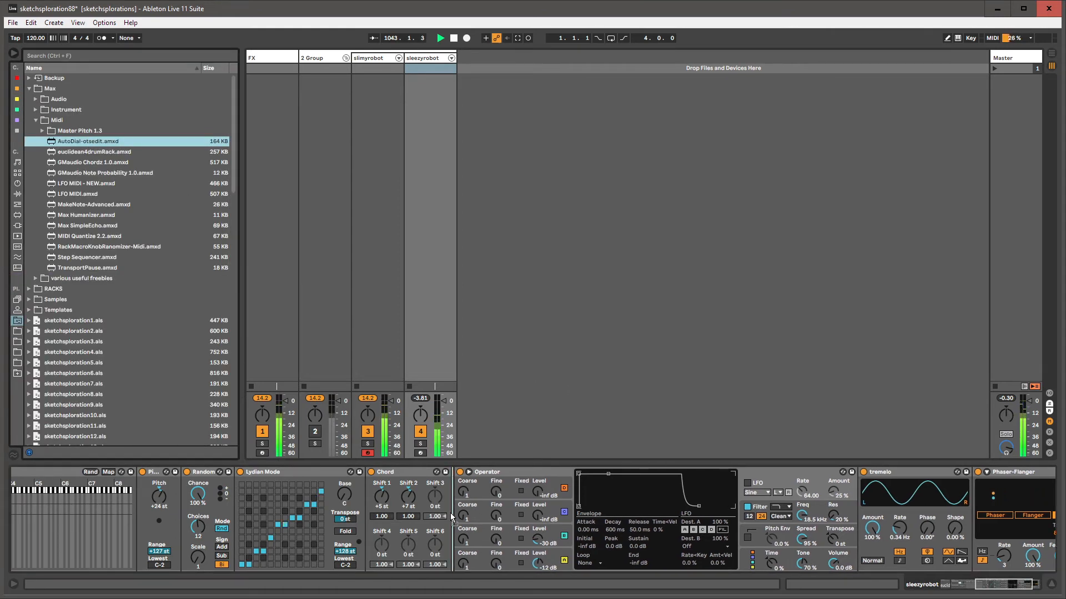
pyautogui.moveTo(451, 517); pyautogui.dragTo(451, 517)
pyautogui.moveTo(1005, 590); pyautogui.dragTo(1019, 588)
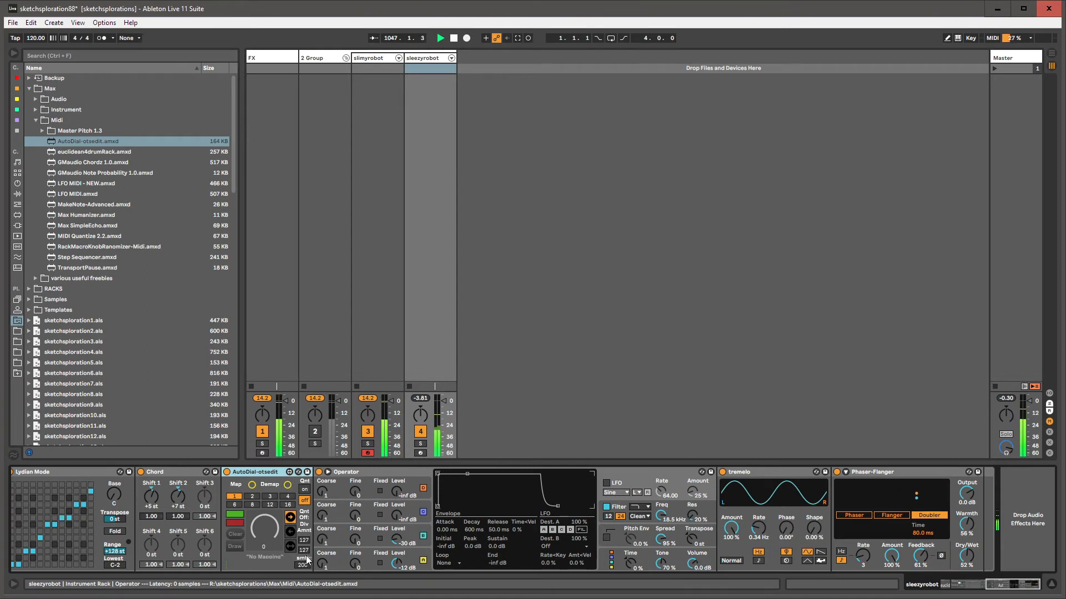
# - Map this AutoDial to the tremelo's rate with amounts 118 and 119, record a dial movement and choose the back-and-forth direction
pyautogui.moveTo(304, 550); pyautogui.dragTo(309, 547)
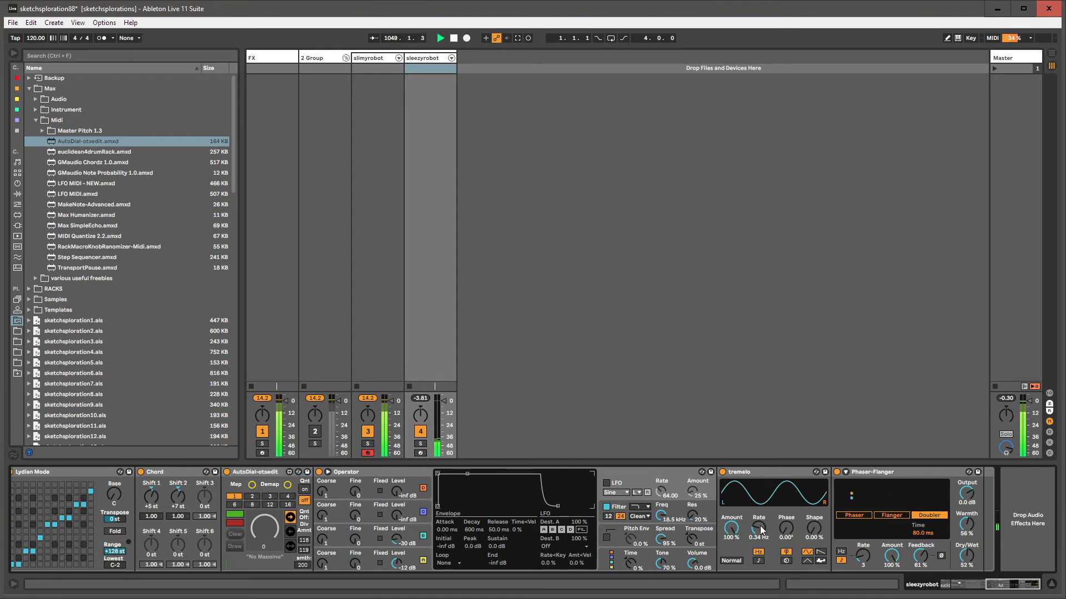
pyautogui.moveTo(762, 531); pyautogui.dragTo(761, 525)
pyautogui.click(252, 485)
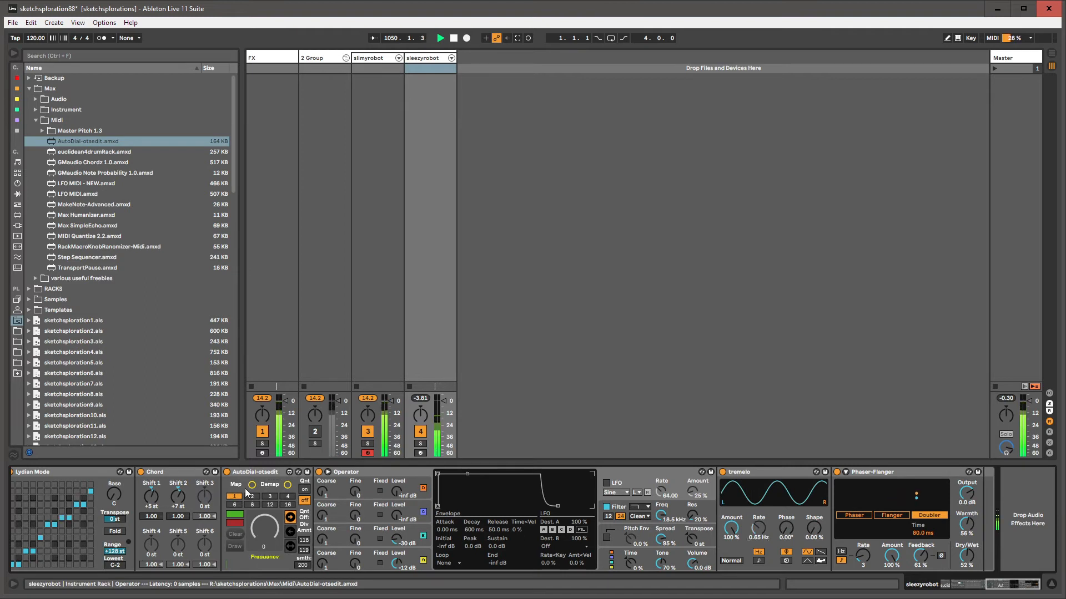
pyautogui.click(235, 524)
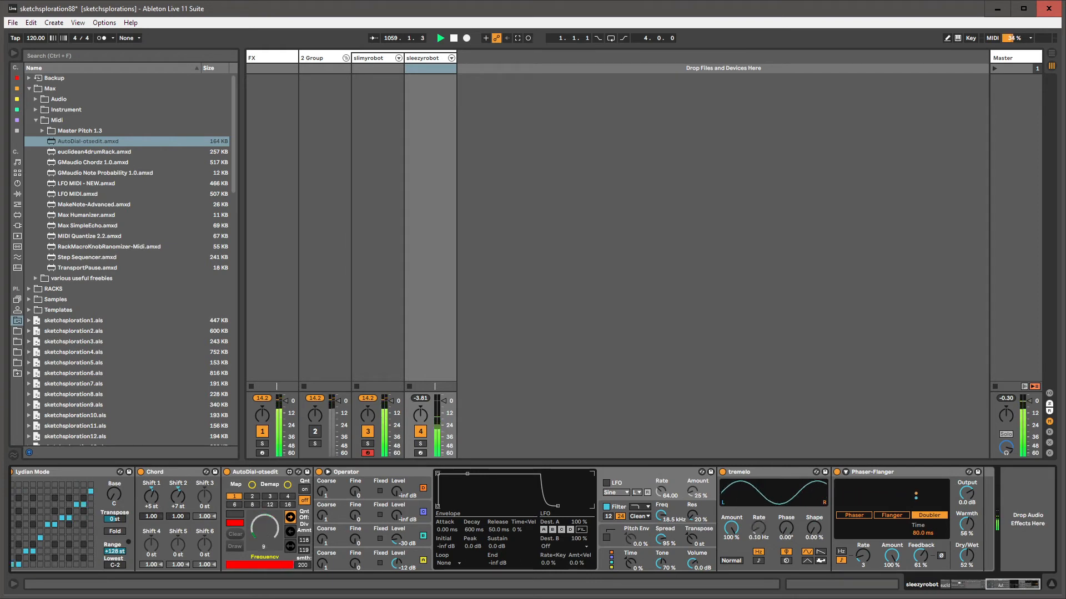
pyautogui.click(290, 547)
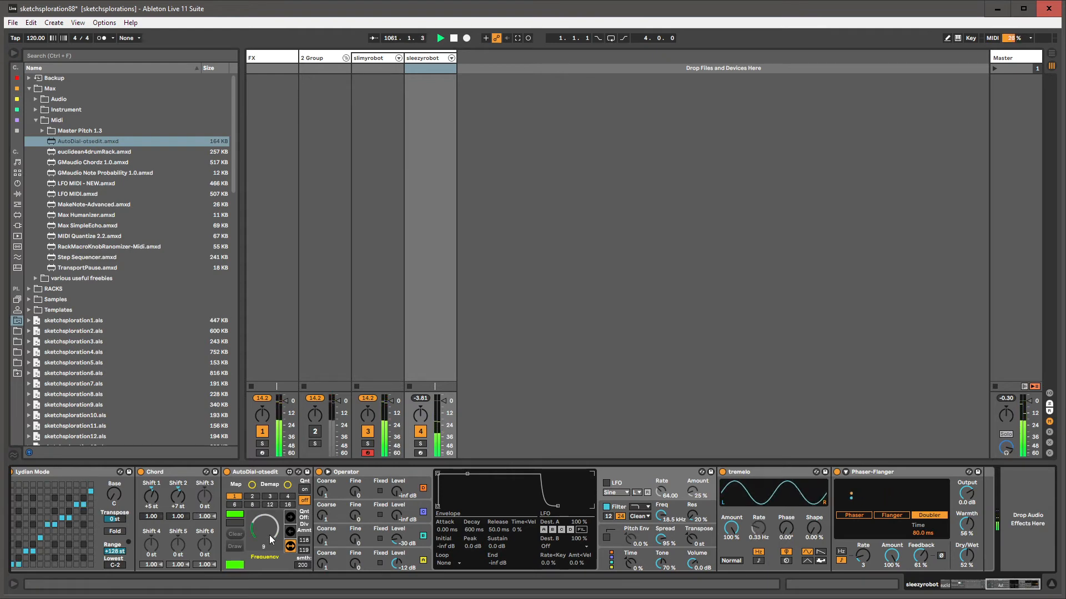
# - Switch the Phaser-Flanger to Phaser mode and add another AutoDial-otsedit directly before the second chain's Operator
pyautogui.click(853, 515)
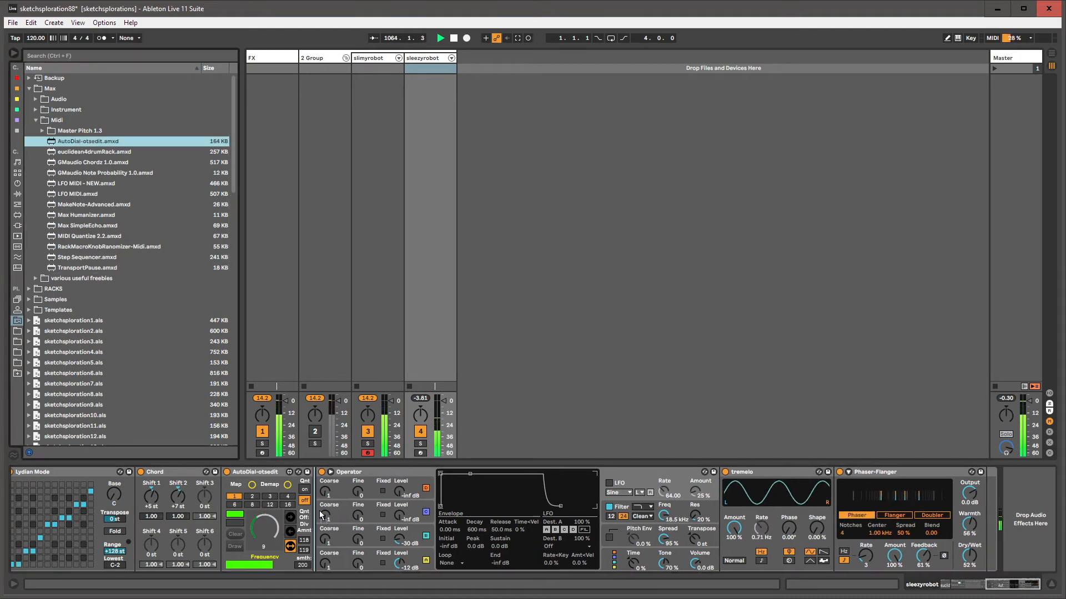
pyautogui.moveTo(321, 516); pyautogui.dragTo(321, 511)
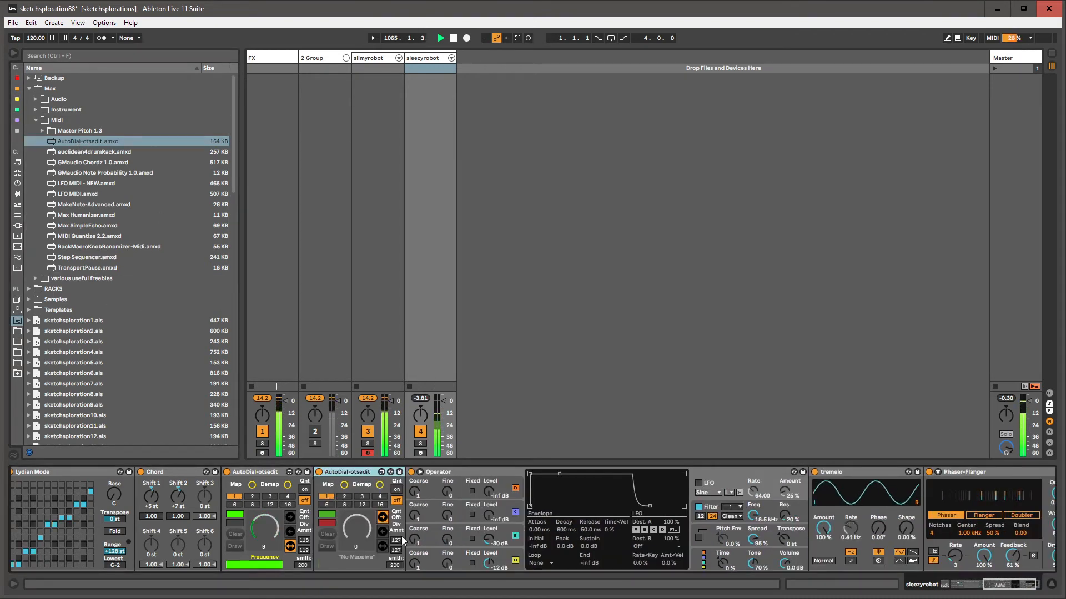
# - Lower the new AutoDial's modulation amounts and switch the Phaser-Flanger to Flanger mode
pyautogui.moveTo(399, 540); pyautogui.dragTo(398, 555)
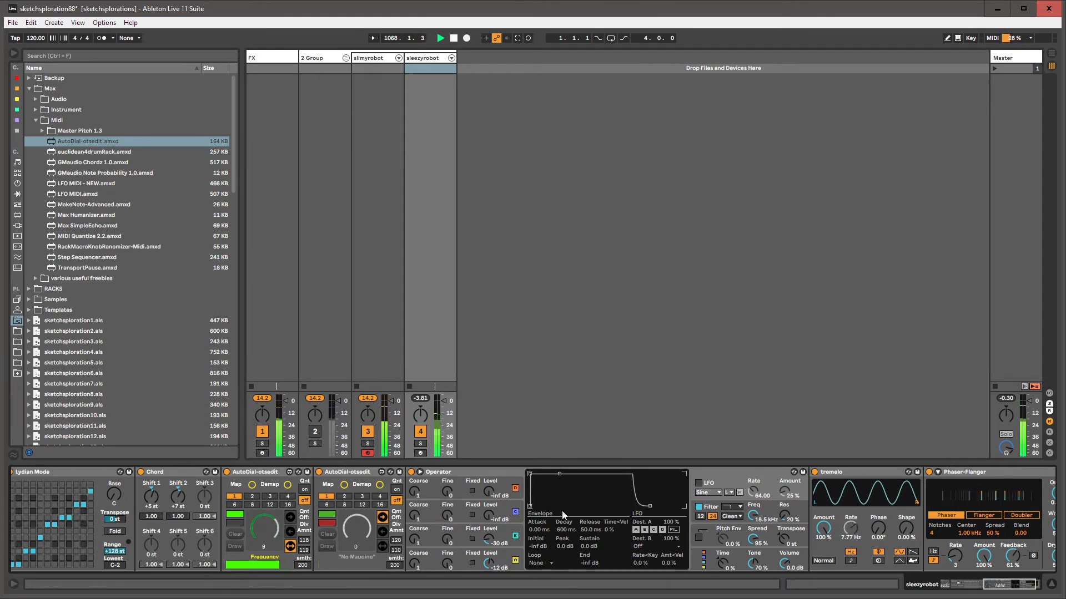
pyautogui.click(981, 517)
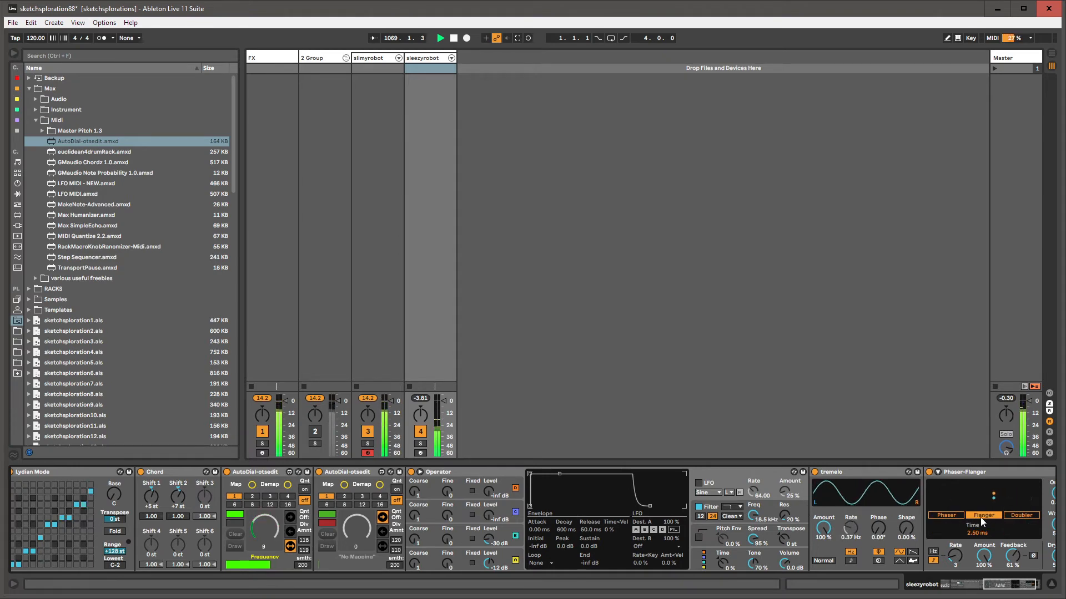
# - Switch the Phaser-Flanger to Doubler mode, map the new AutoDial to its mode and record a dial movement
pyautogui.click(1007, 518)
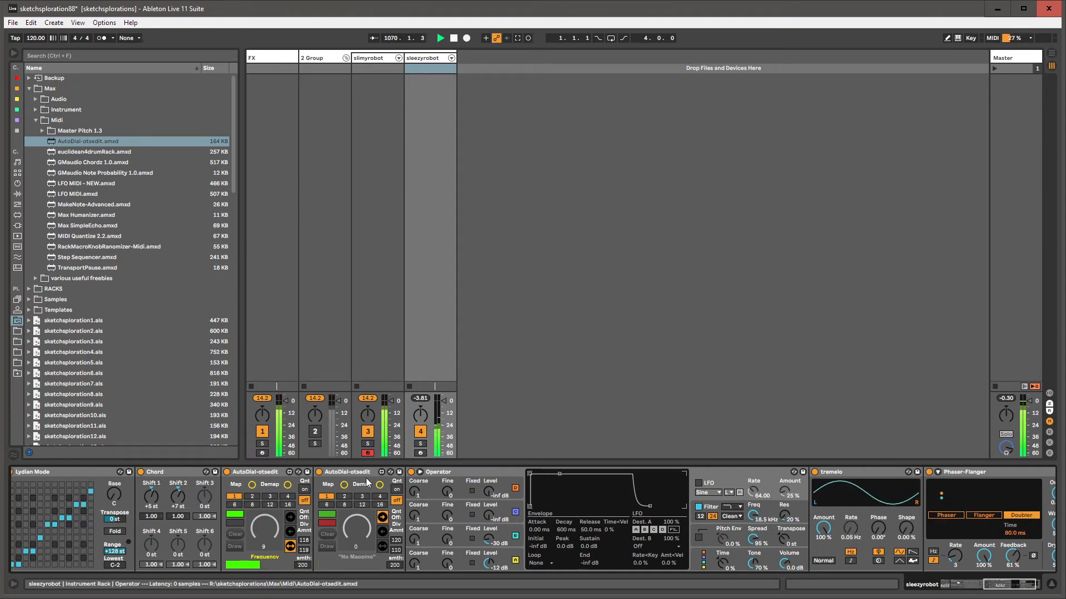
pyautogui.click(345, 484)
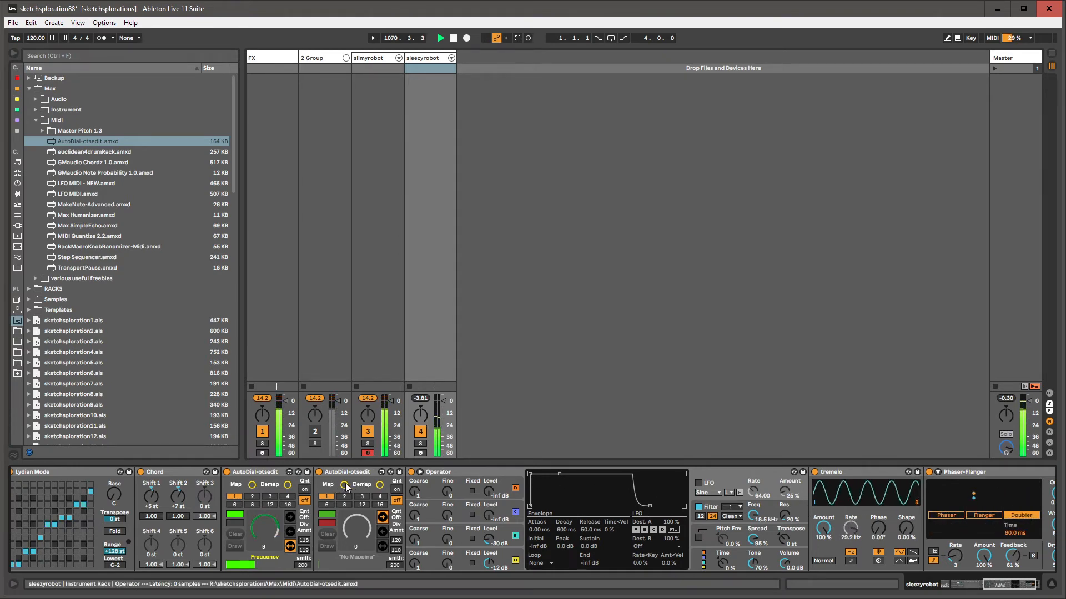
pyautogui.click(330, 522)
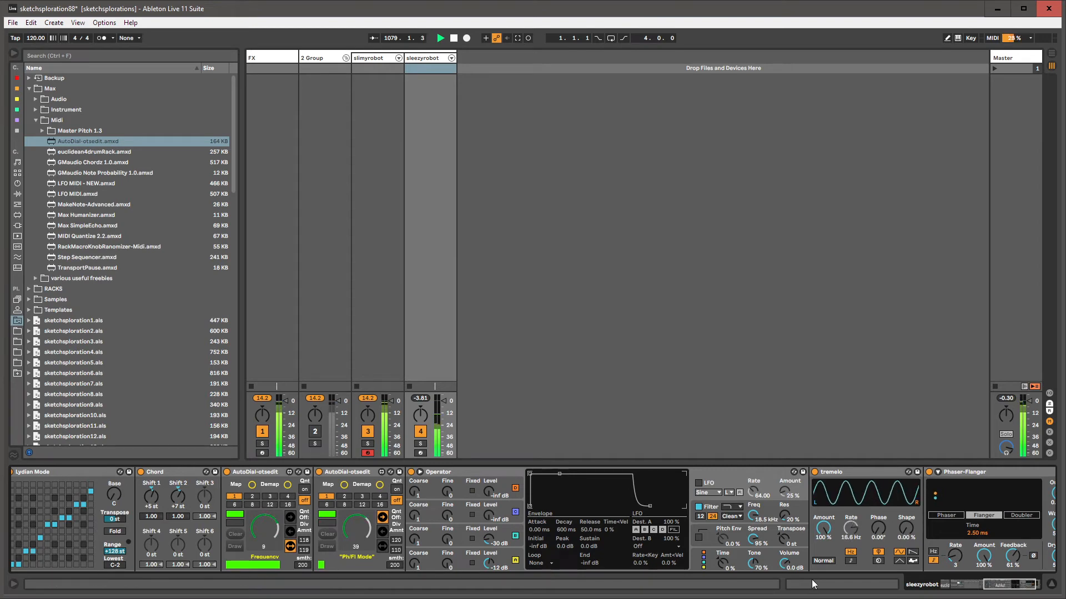
# - Set the Phaser-Flanger's feedback to 78%, rate to 2, warmth to 61% and dry/wet to 56%
pyautogui.moveTo(1003, 588); pyautogui.dragTo(1005, 587)
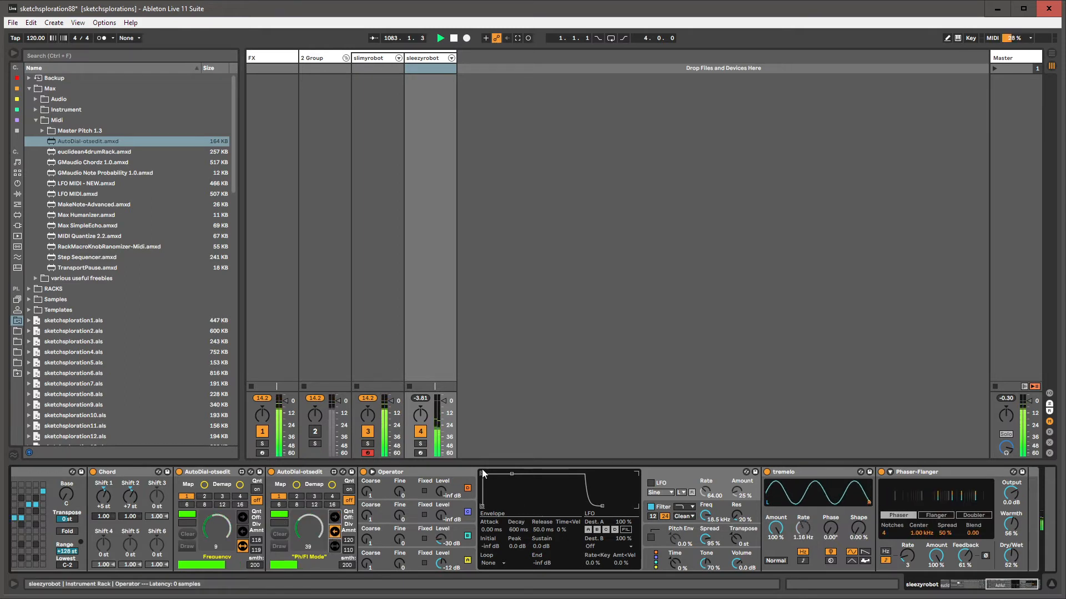
pyautogui.click(449, 471)
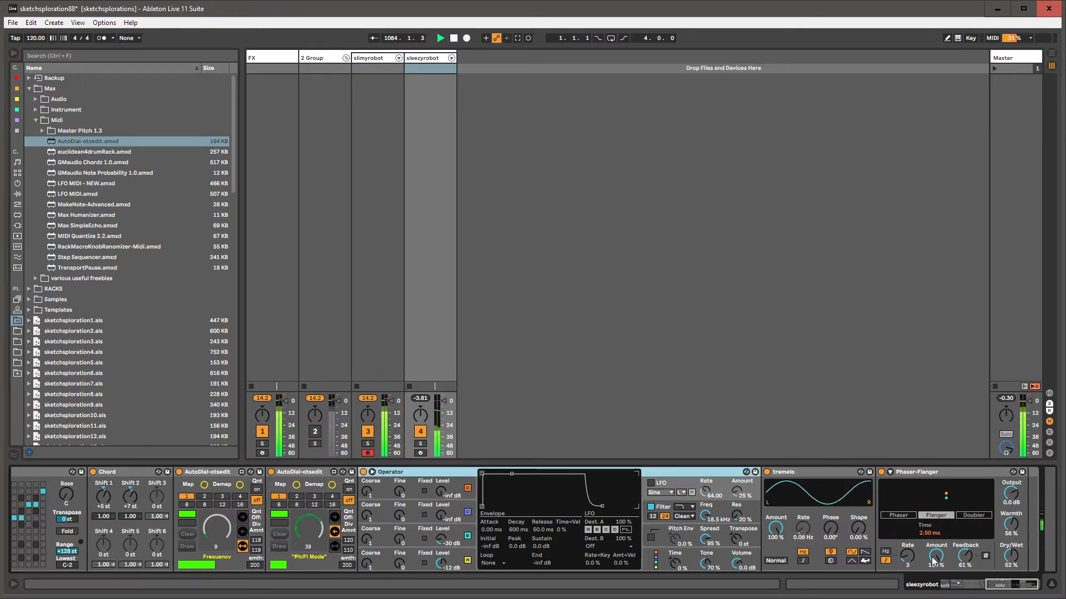
pyautogui.moveTo(965, 555); pyautogui.dragTo(964, 530)
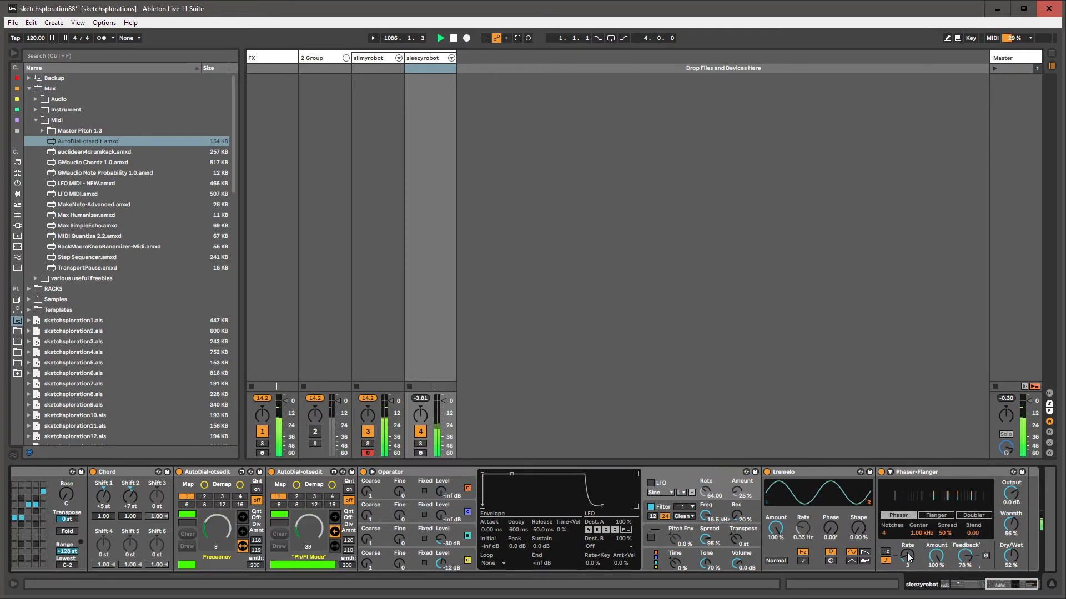
pyautogui.moveTo(908, 558); pyautogui.dragTo(908, 524)
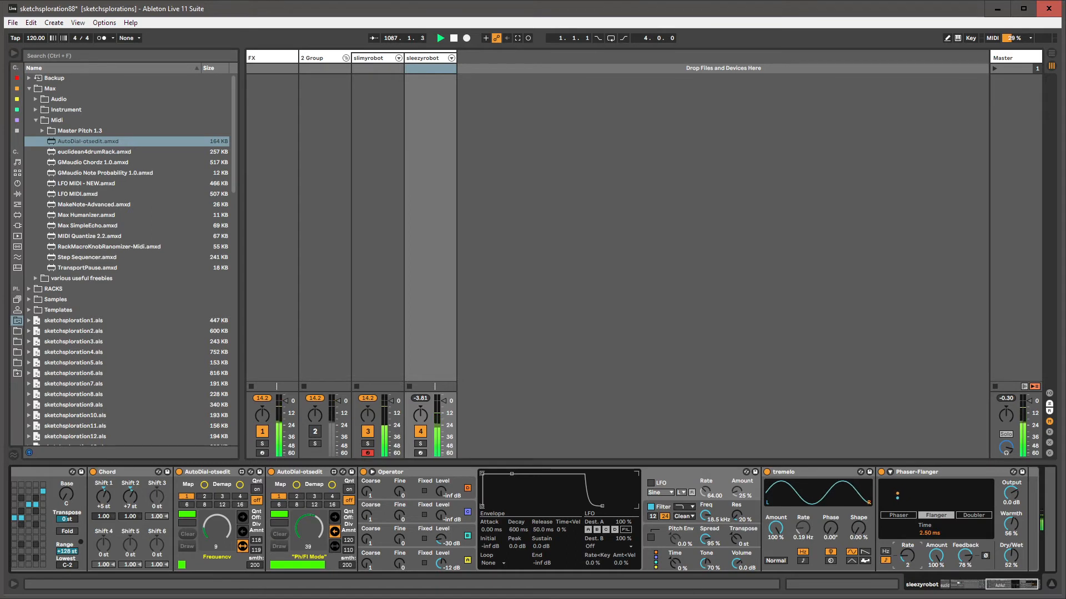
pyautogui.moveTo(908, 556); pyautogui.dragTo(908, 580)
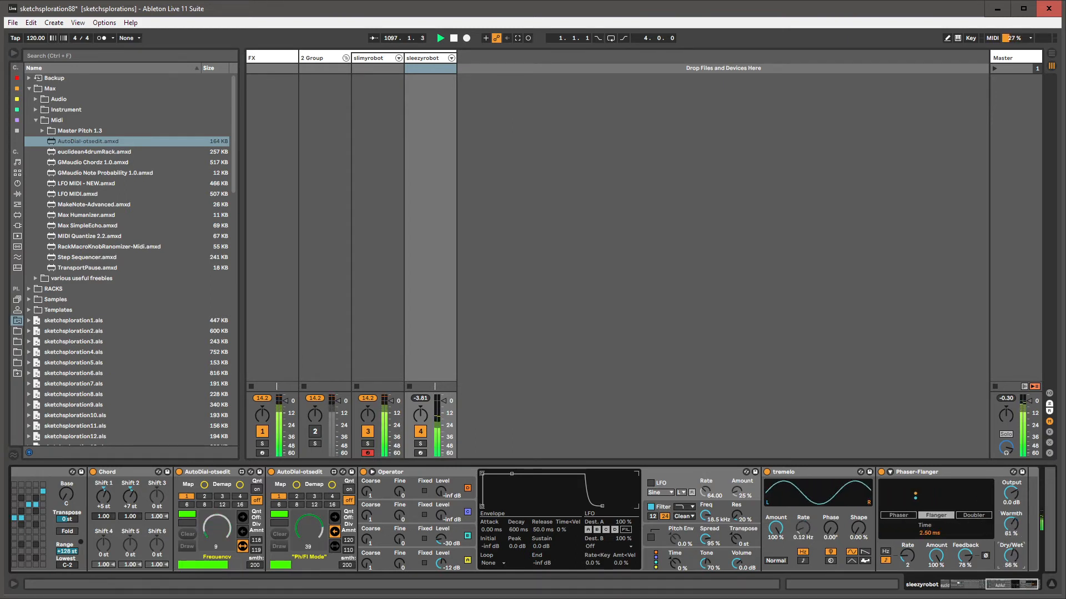
# - Enable the second chain's Operator LFO in the high range with a rate of 54.43 and an amount of 100%
pyautogui.click(650, 483)
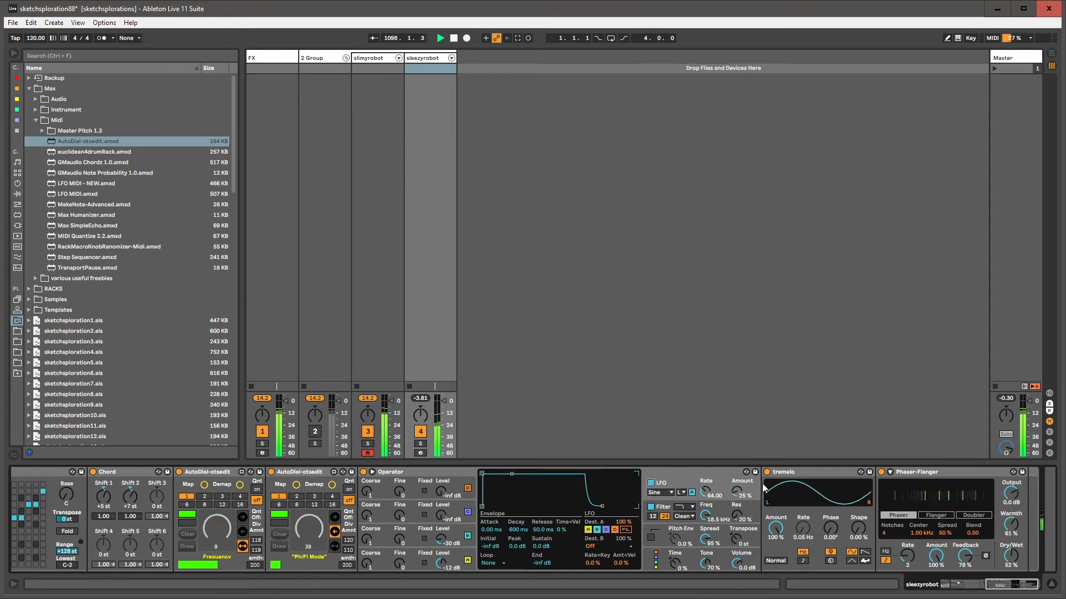
pyautogui.click(691, 493)
pyautogui.click(682, 493)
pyautogui.click(683, 509)
pyautogui.moveTo(698, 495)
pyautogui.mouseDown()
pyautogui.moveTo(697, 469)
pyautogui.moveTo(705, 478)
pyautogui.mouseUp()
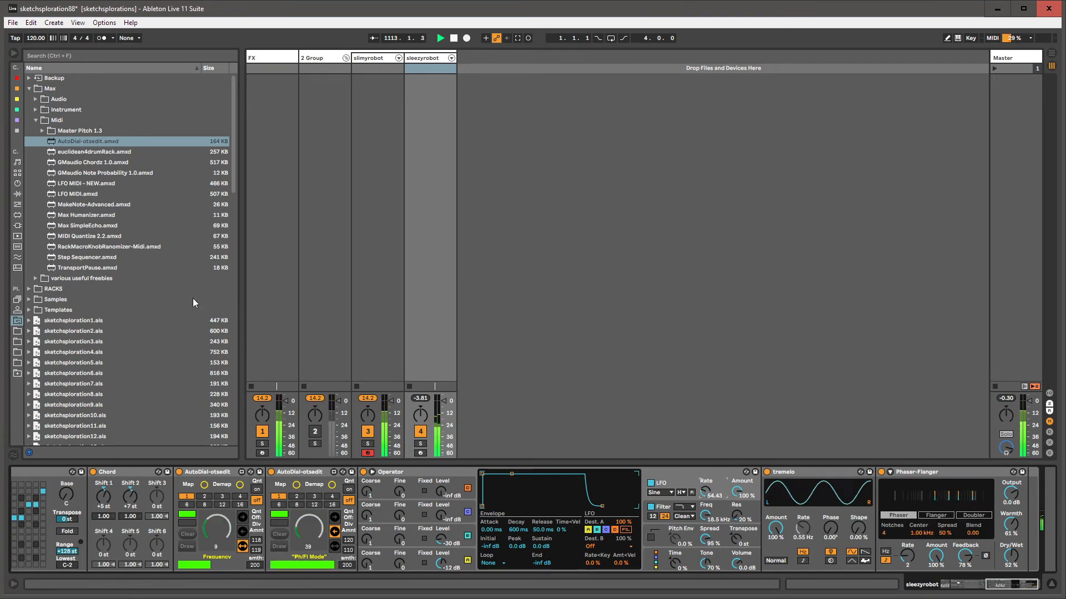
# - Add a third AutoDial-otsedit directly before Operator and set its second amount to 114 and smoothing to 3
pyautogui.click(87, 141)
pyautogui.moveTo(271, 385); pyautogui.dragTo(371, 479)
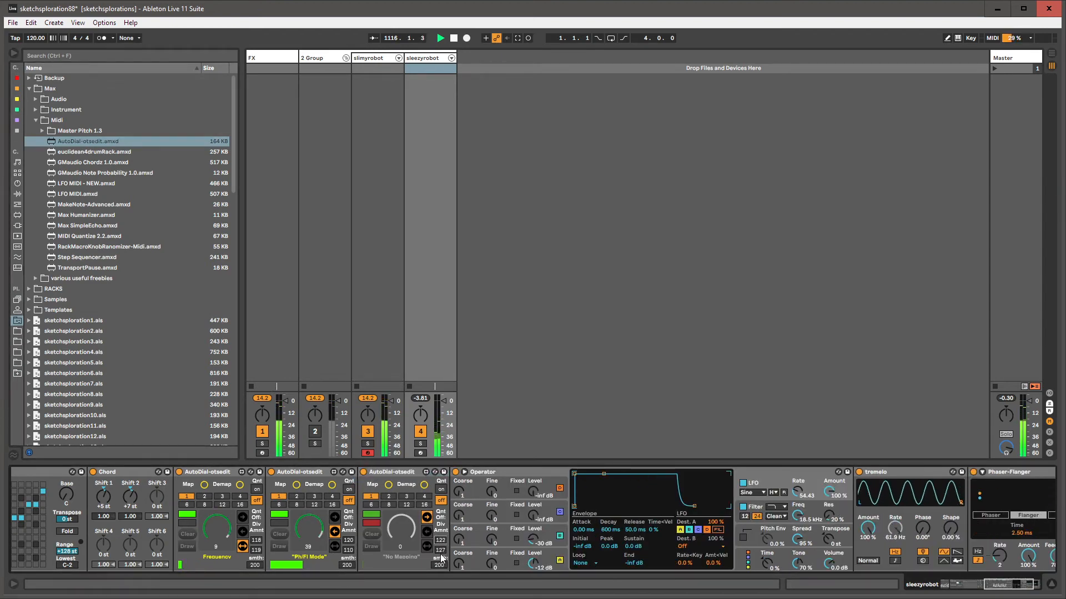
pyautogui.moveTo(440, 550); pyautogui.dragTo(440, 597)
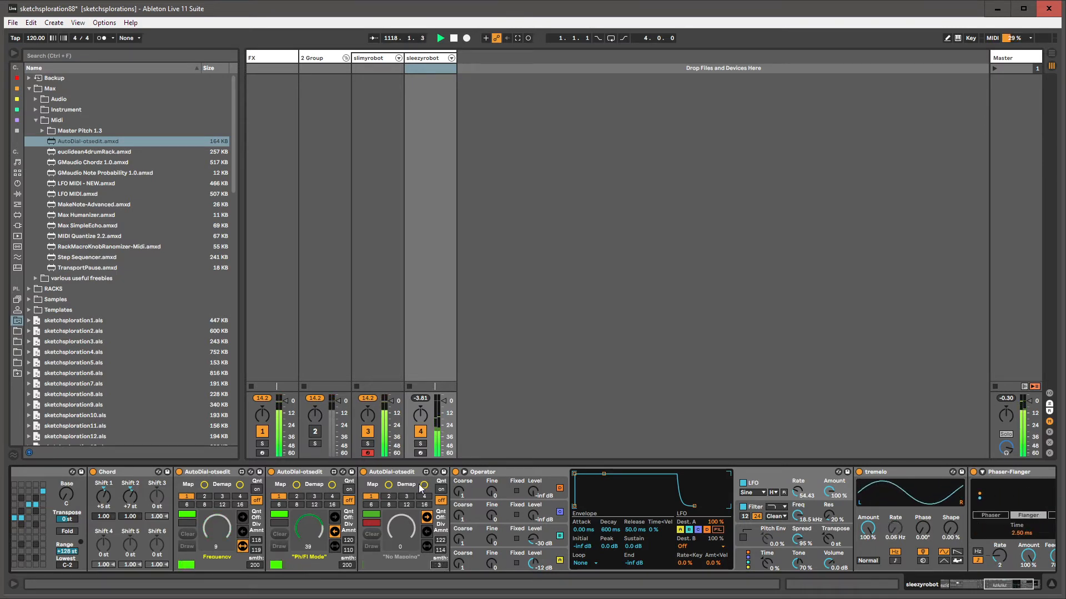
# - Map the third AutoDial to Operator's LFO rate, record a dial movement and choose the back-and-forth direction
pyautogui.click(800, 491)
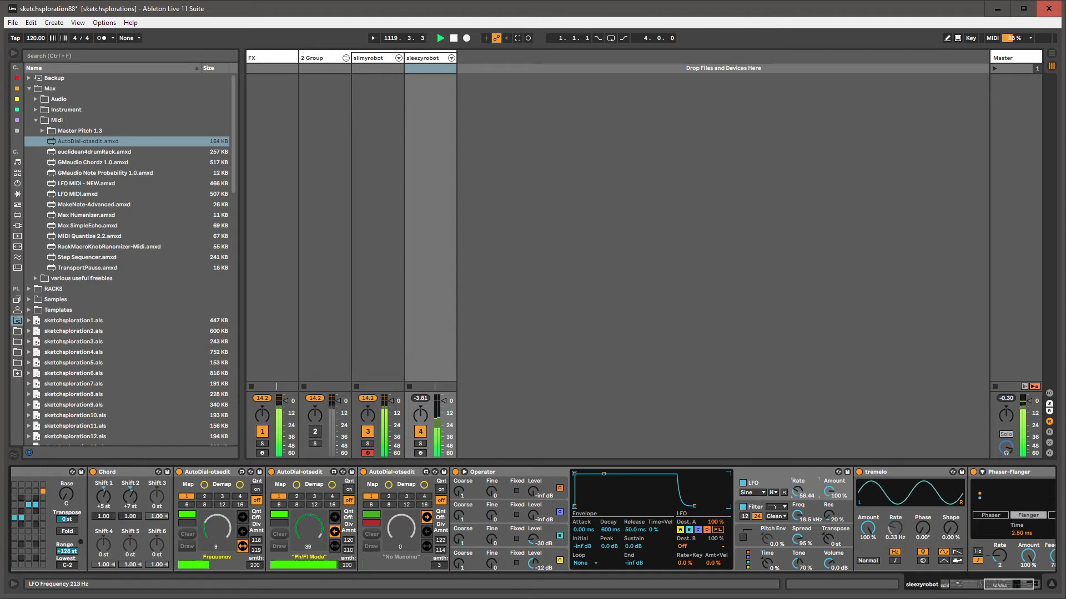
pyautogui.click(391, 484)
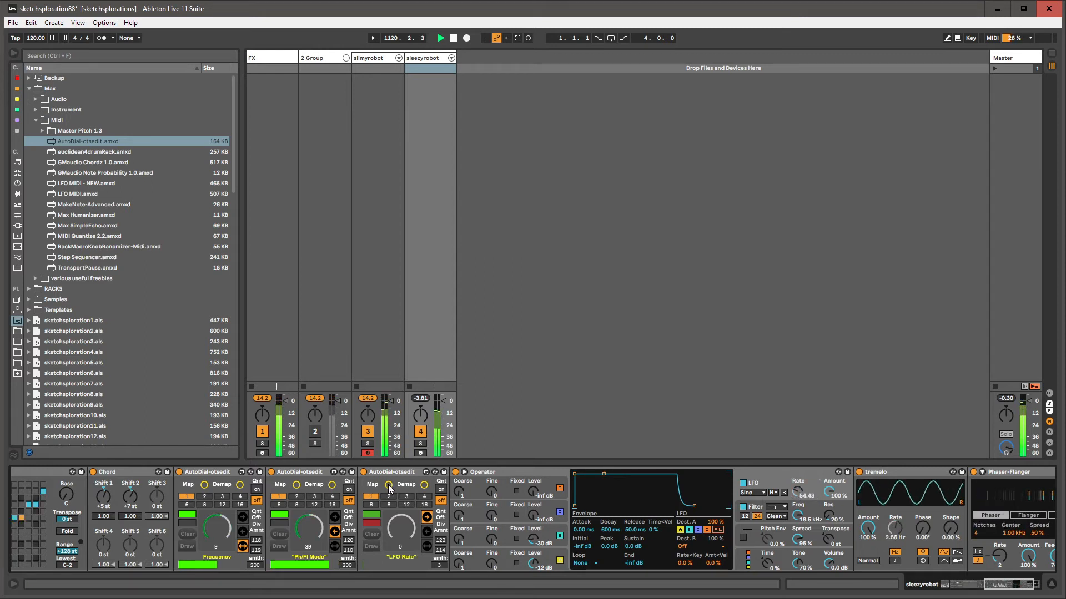
pyautogui.click(368, 521)
pyautogui.moveTo(400, 528); pyautogui.dragTo(400, 487)
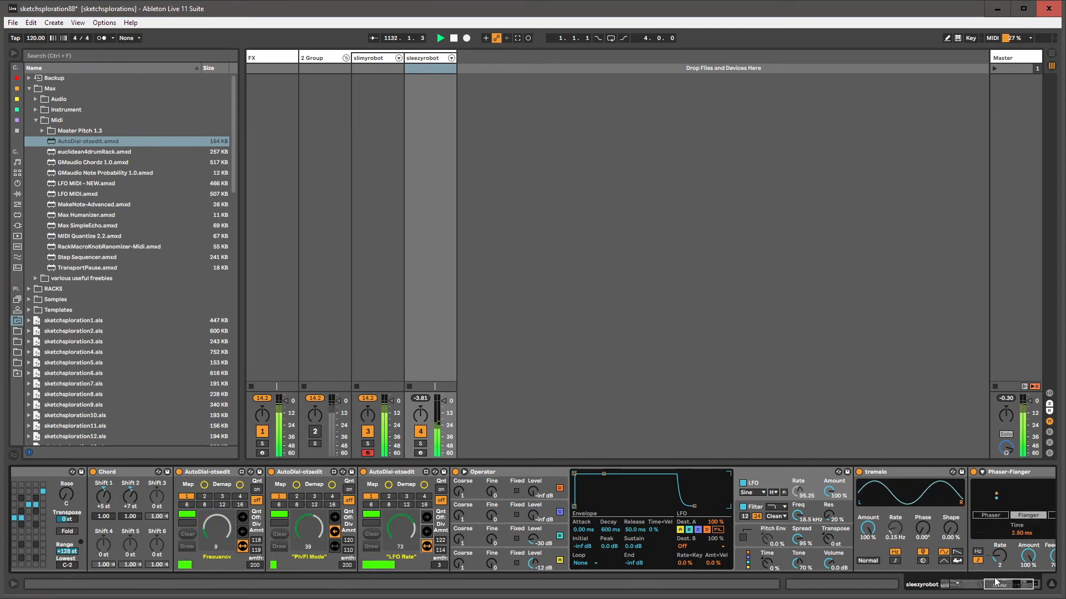
# - Hide the chain devices of sleezyrobot's Instrument Rack while keeping its chain list shown
pyautogui.moveTo(997, 587); pyautogui.dragTo(959, 592)
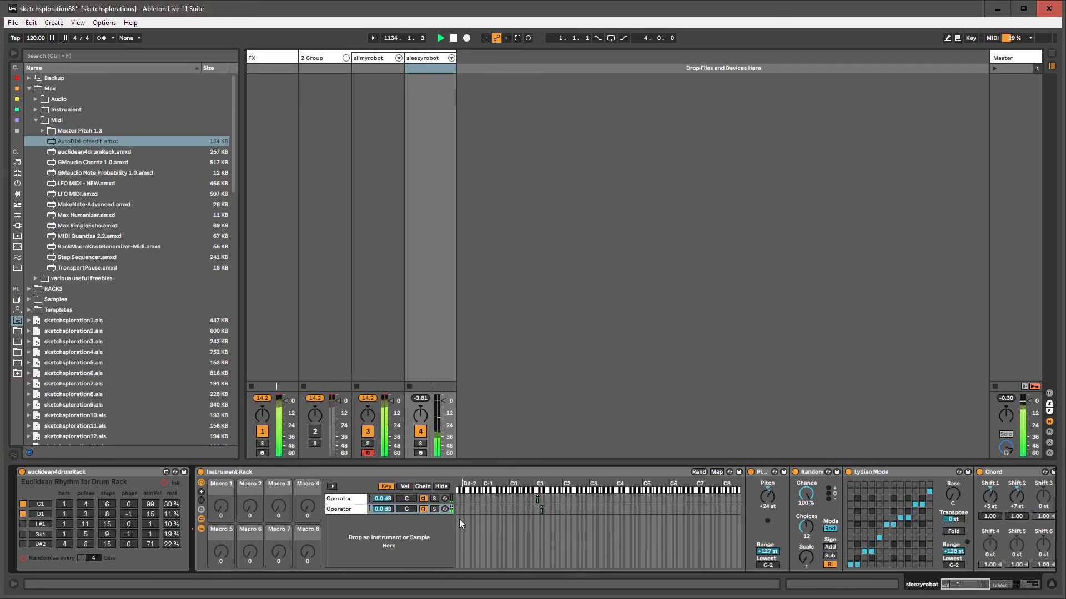
pyautogui.click(202, 528)
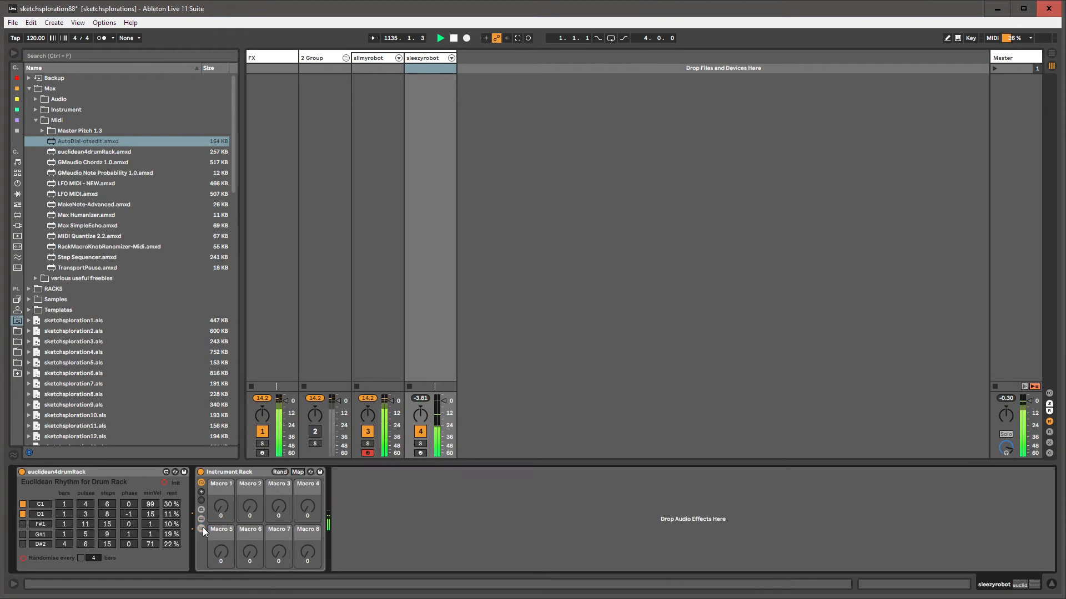
pyautogui.click(201, 528)
# - Look through the slimyrobot, sleezyrobot, 2 Group and FX tracks and collapse the Midi folder in the browser
pyautogui.click(381, 58)
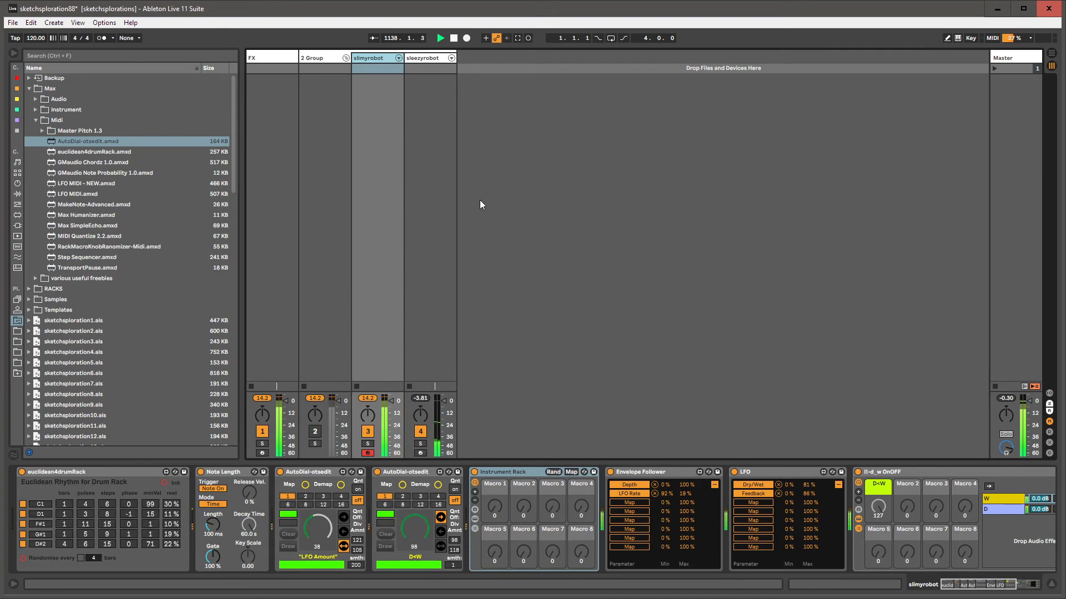
pyautogui.click(618, 471)
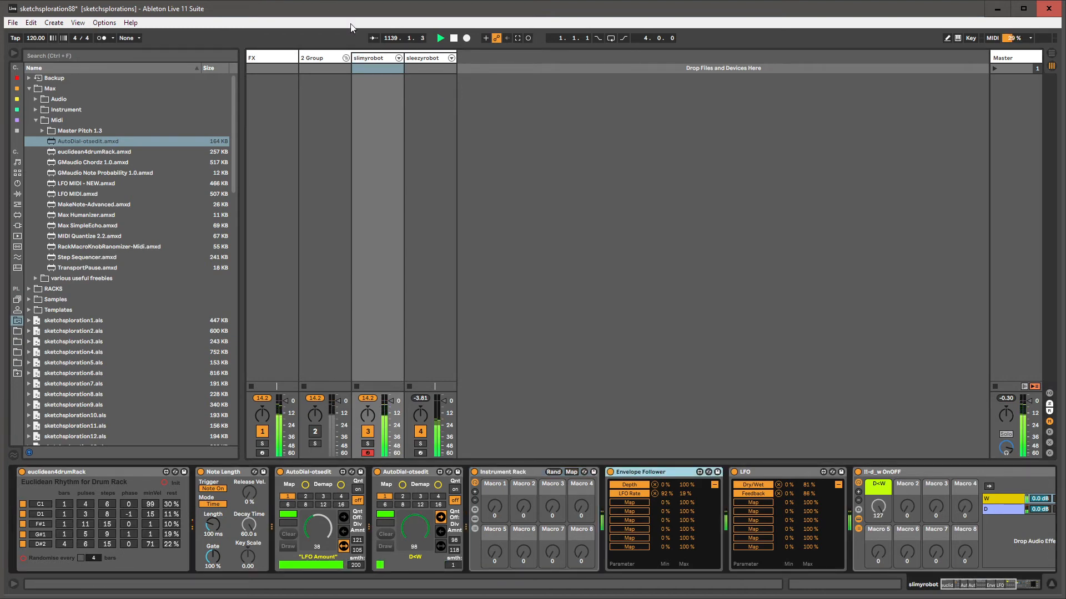
pyautogui.click(424, 60)
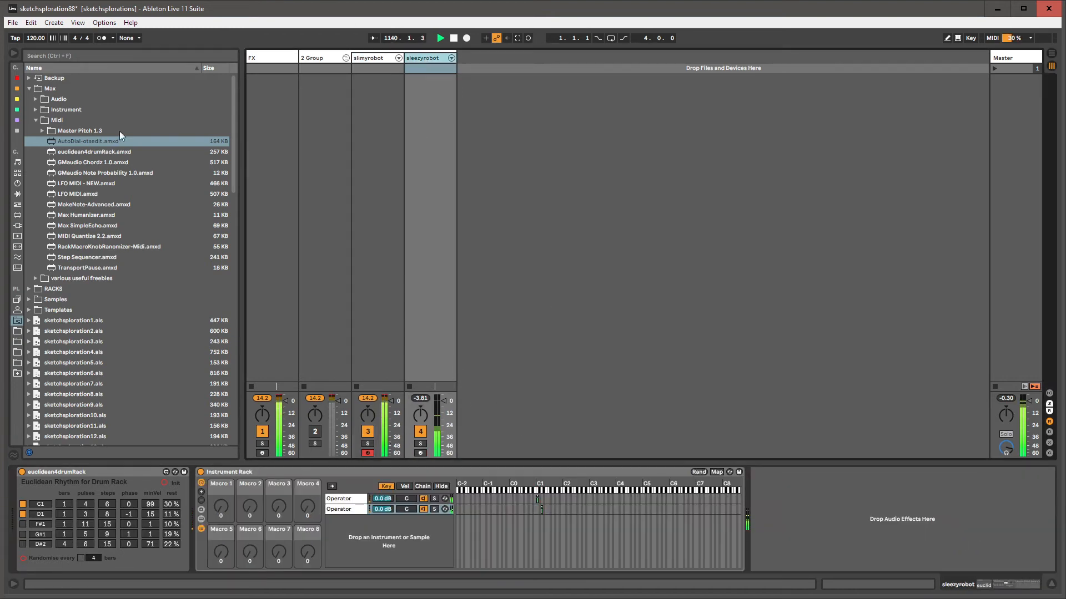
pyautogui.click(381, 59)
pyautogui.click(322, 59)
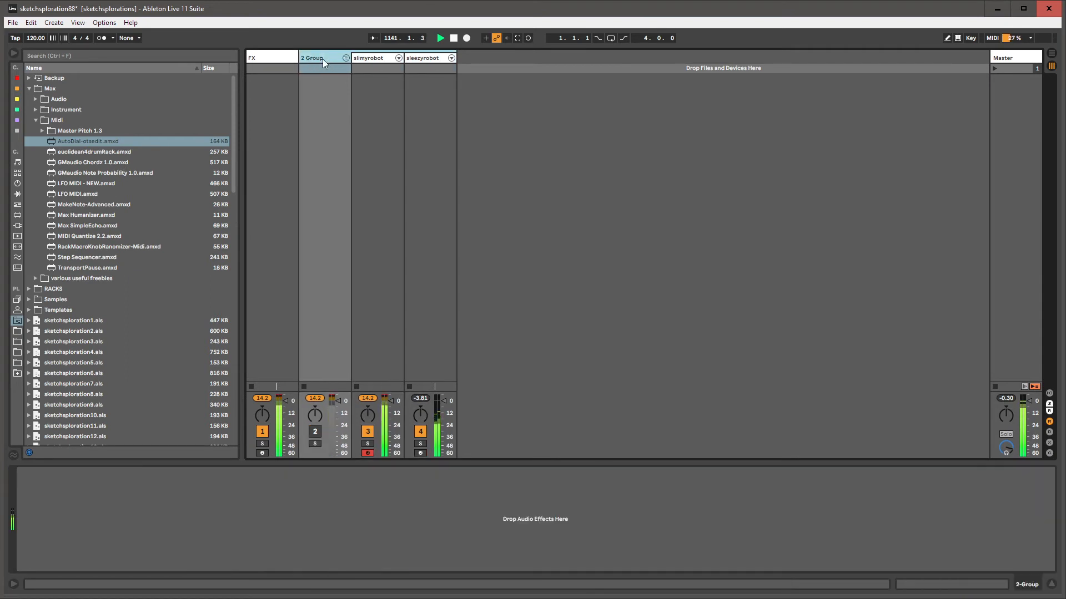
pyautogui.click(286, 63)
pyautogui.click(36, 120)
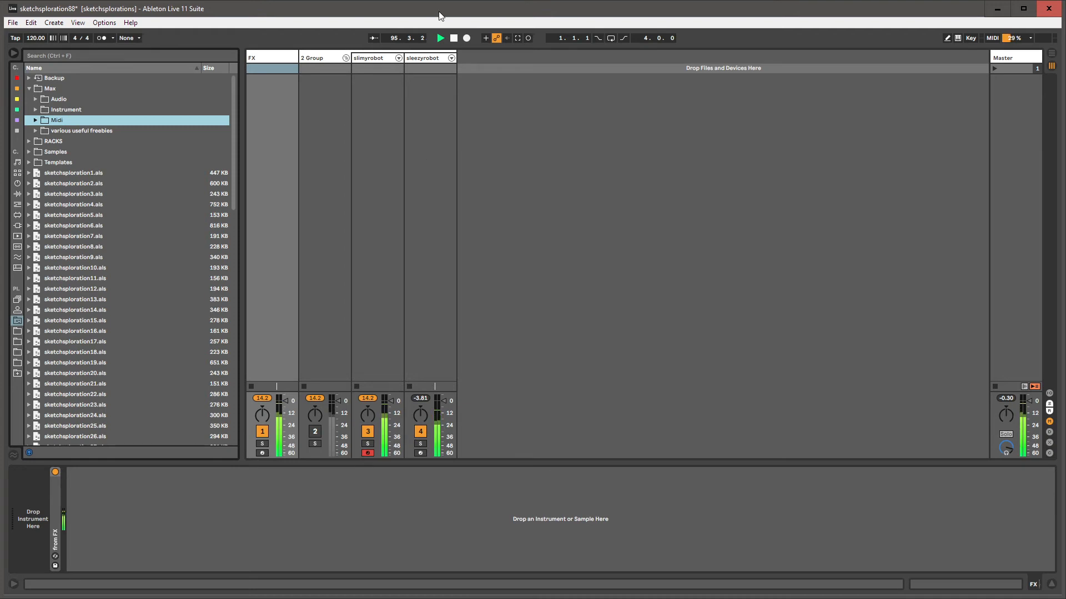
# - Review the device chains of the sleezyrobot, FX, 2 Group and slimyrobot tracks
pyautogui.click(443, 287)
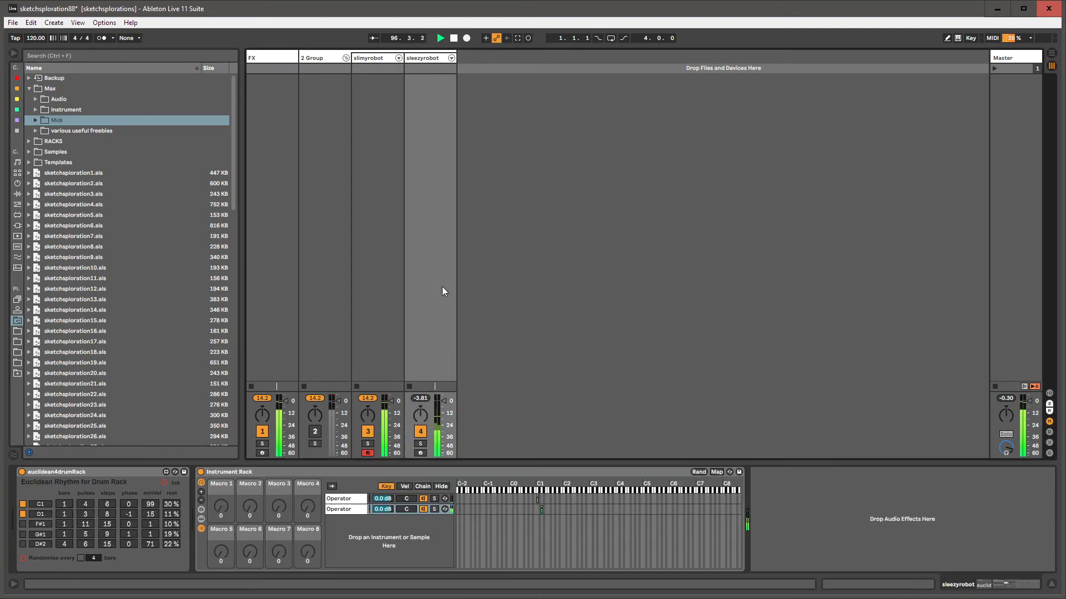
pyautogui.click(281, 55)
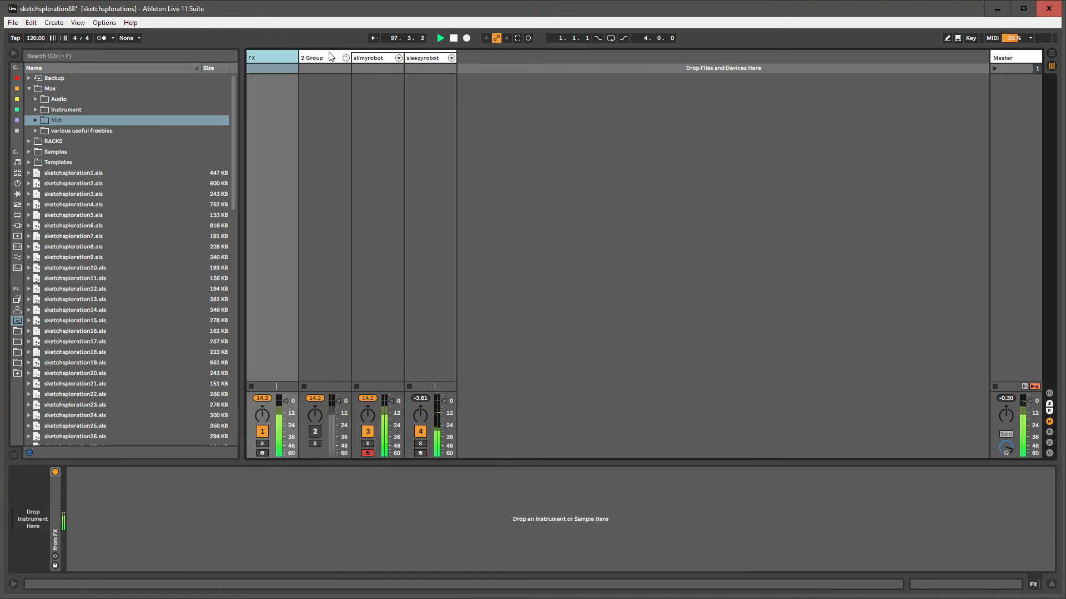
pyautogui.click(329, 55)
pyautogui.click(364, 57)
pyautogui.click(420, 59)
pyautogui.click(294, 60)
pyautogui.click(322, 59)
pyautogui.hotkey('alt', 'Tab')
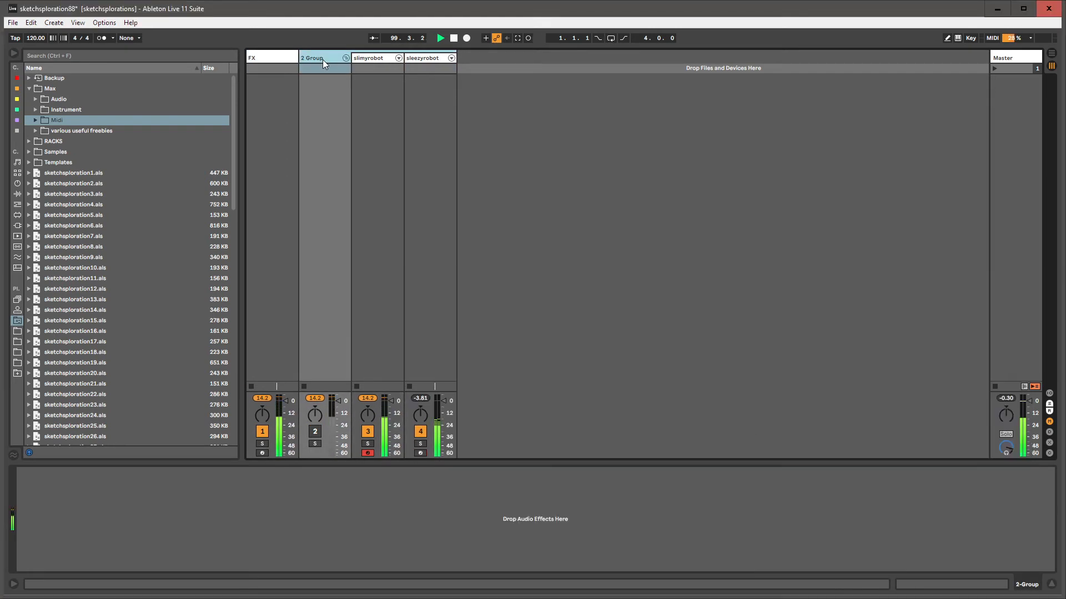
pyautogui.click(324, 162)
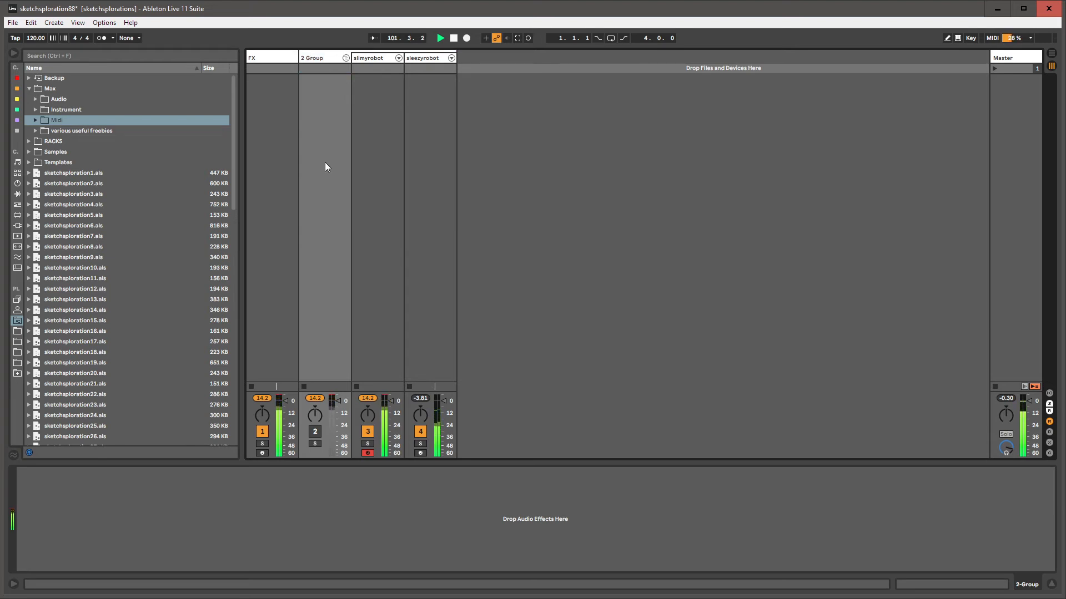
# - Switch to VCV Rack, restore its window to a smaller size and place it beside Ableton Live's mixer tracks
pyautogui.hotkey('alt', 'Tab')
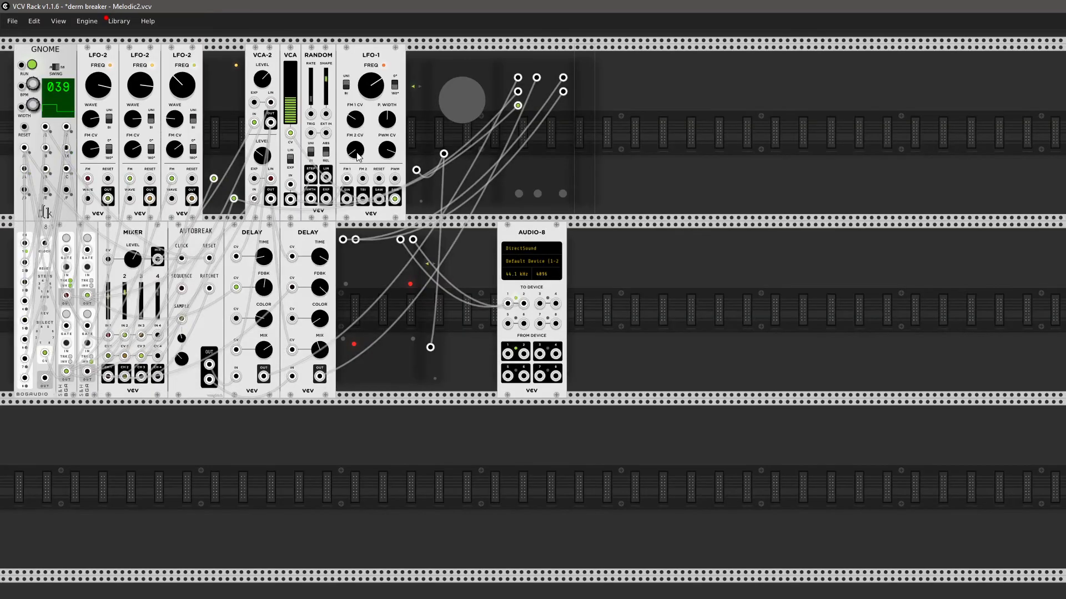
pyautogui.click(12, 23)
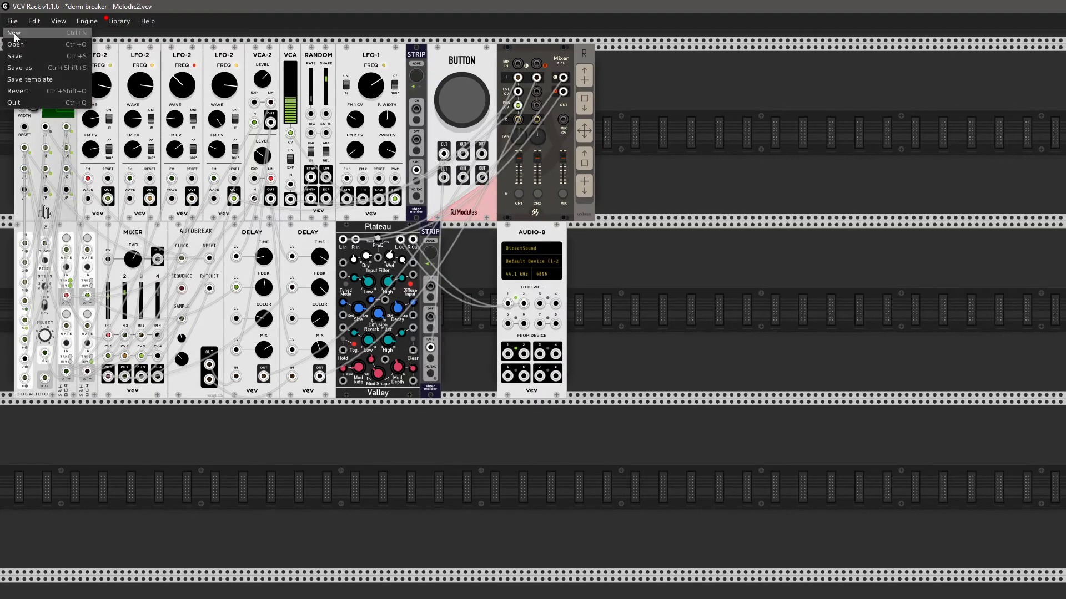
pyautogui.click(647, 188)
pyautogui.press('super+Down')
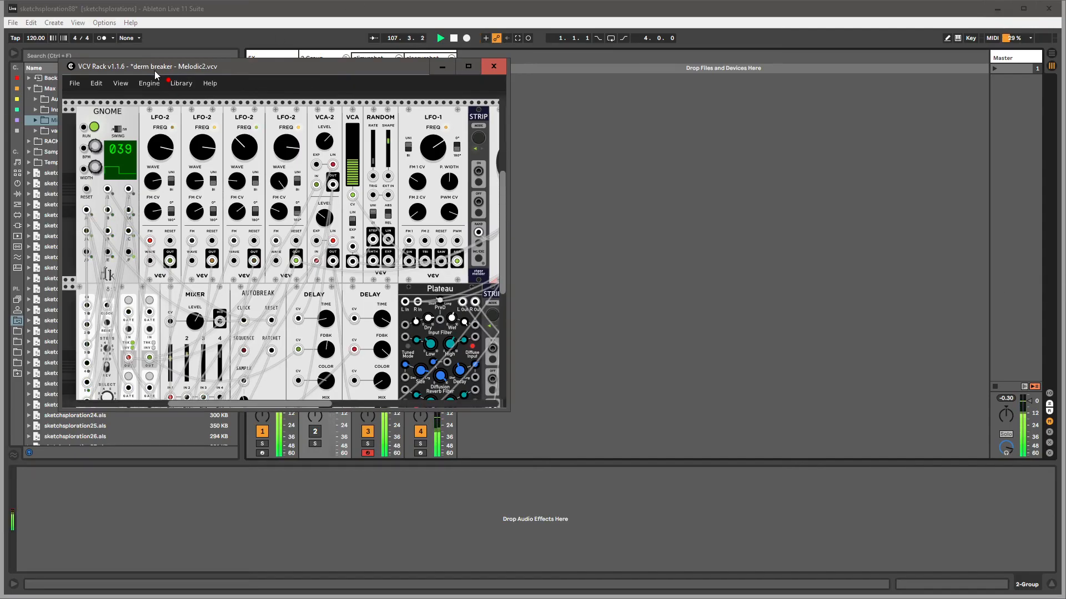
pyautogui.moveTo(154, 71); pyautogui.dragTo(100, 16)
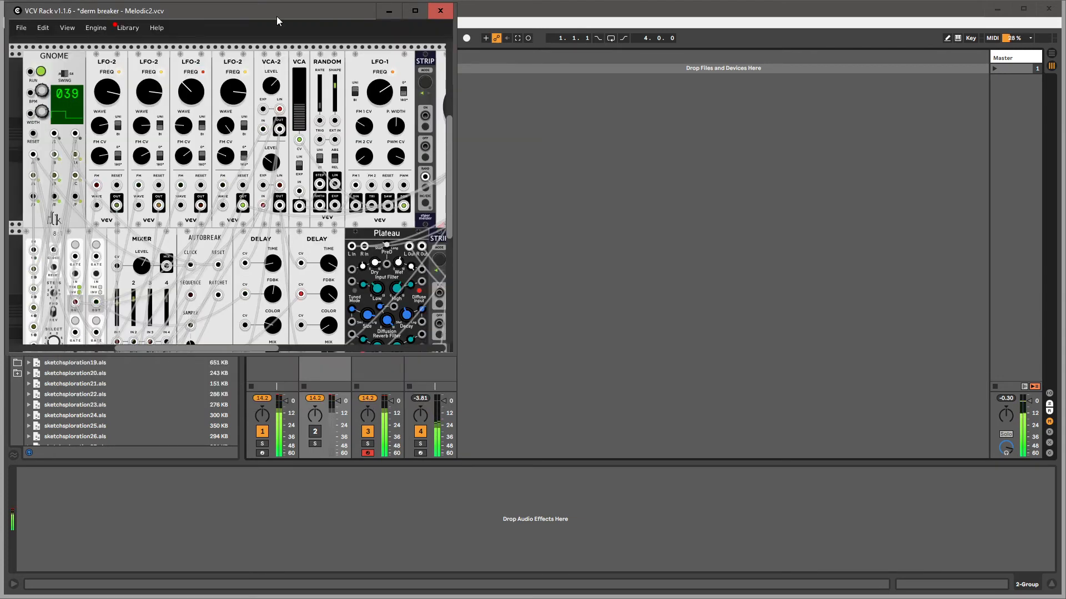
pyautogui.moveTo(277, 17); pyautogui.dragTo(781, 74)
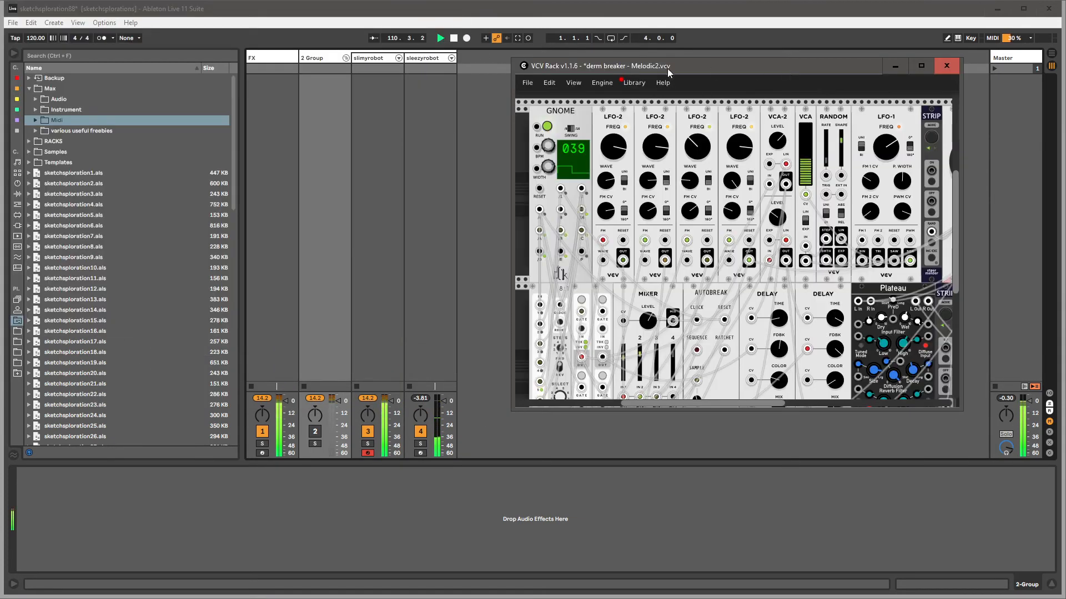
# - Check which plugin updates are available in the VCV Rack library
pyautogui.click(632, 82)
pyautogui.moveTo(642, 158)
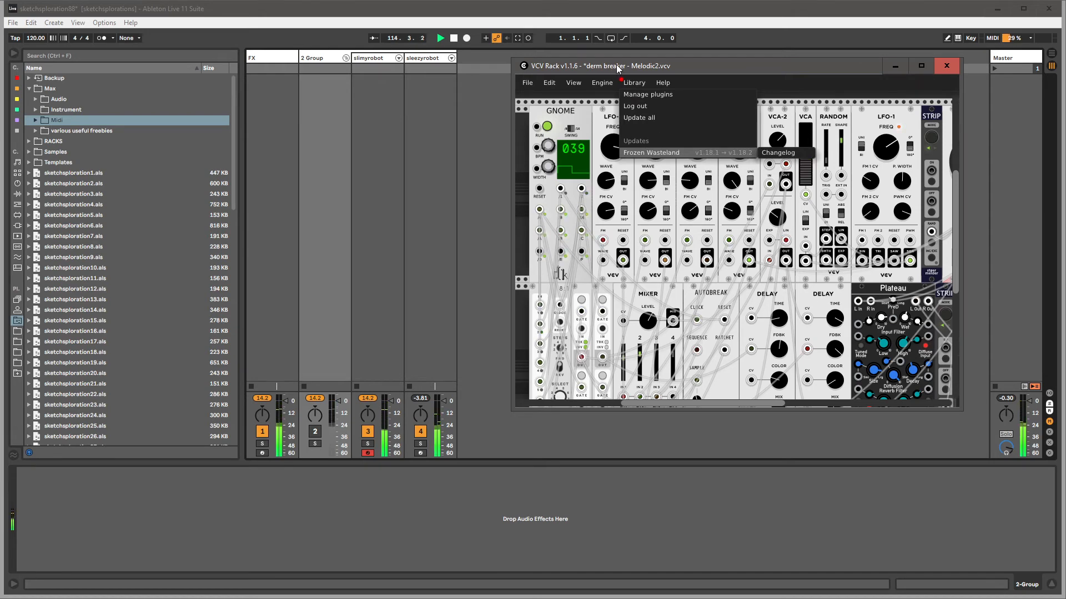
pyautogui.moveTo(699, 62); pyautogui.dragTo(700, 61)
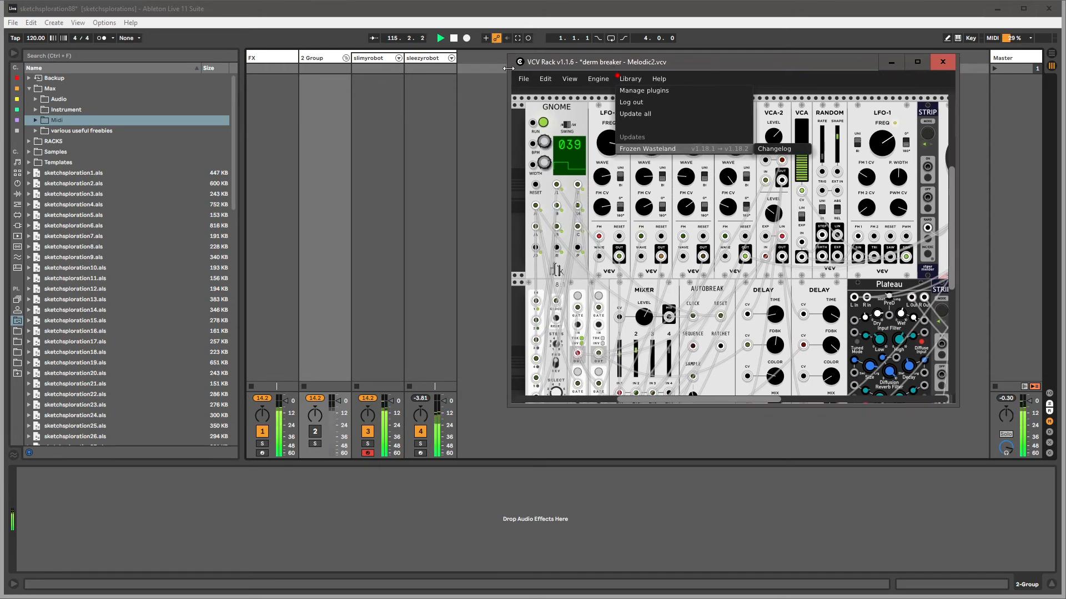
# - Switch back to Ableton Live and select the sleezyrobot track
pyautogui.click(434, 58)
pyautogui.hotkey('alt', 'Tab')
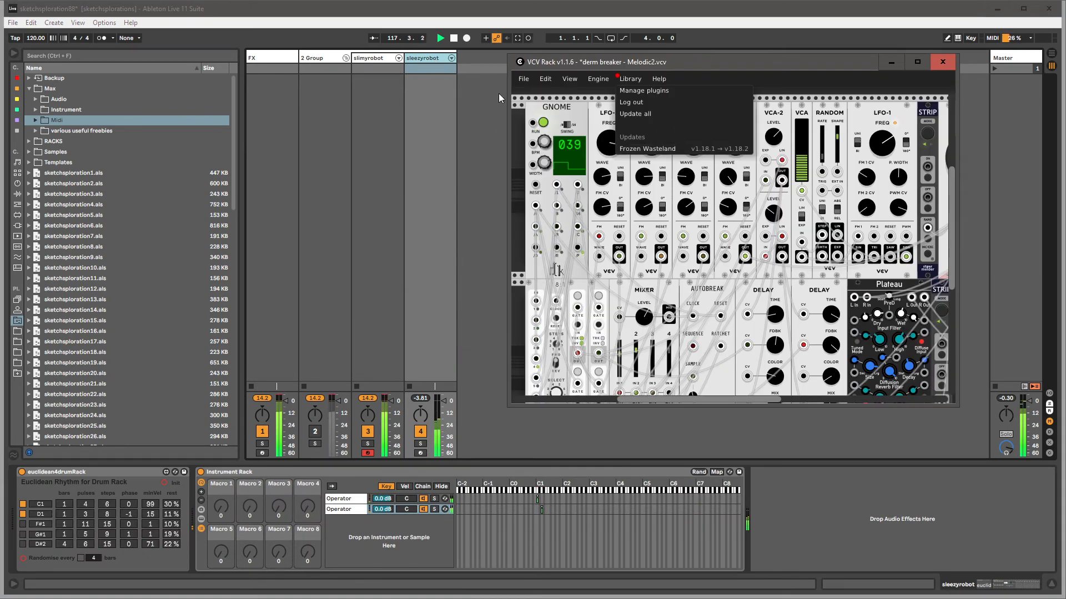
pyautogui.click(436, 59)
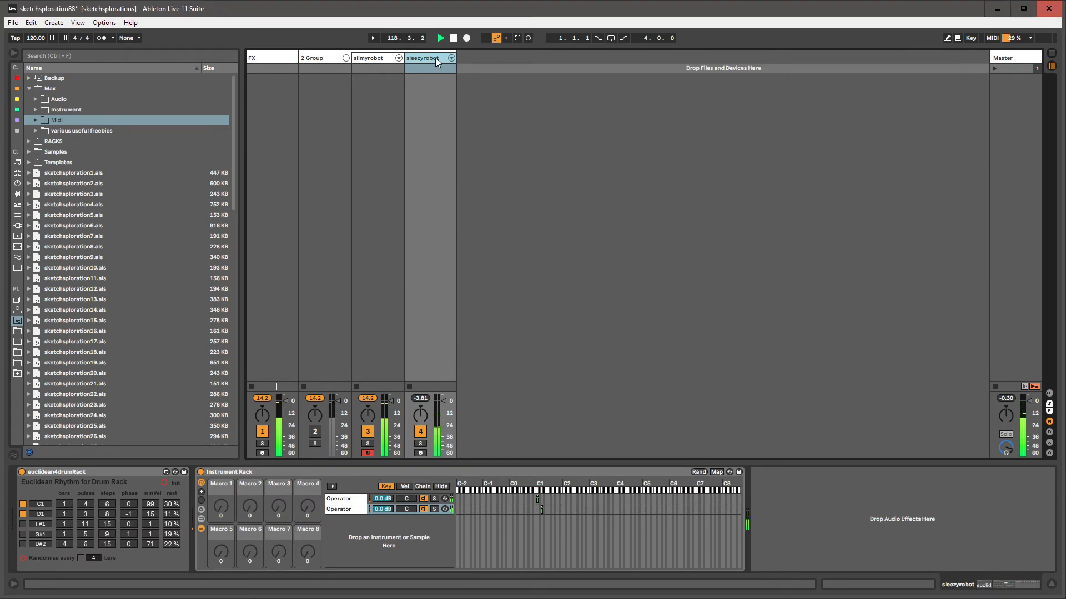
# - Insert a MIDI track after the sleezyrobot track, browse the installed plug-ins and select the slimyrobot track
pyautogui.hotkey('ctrl', 'shift', 't')
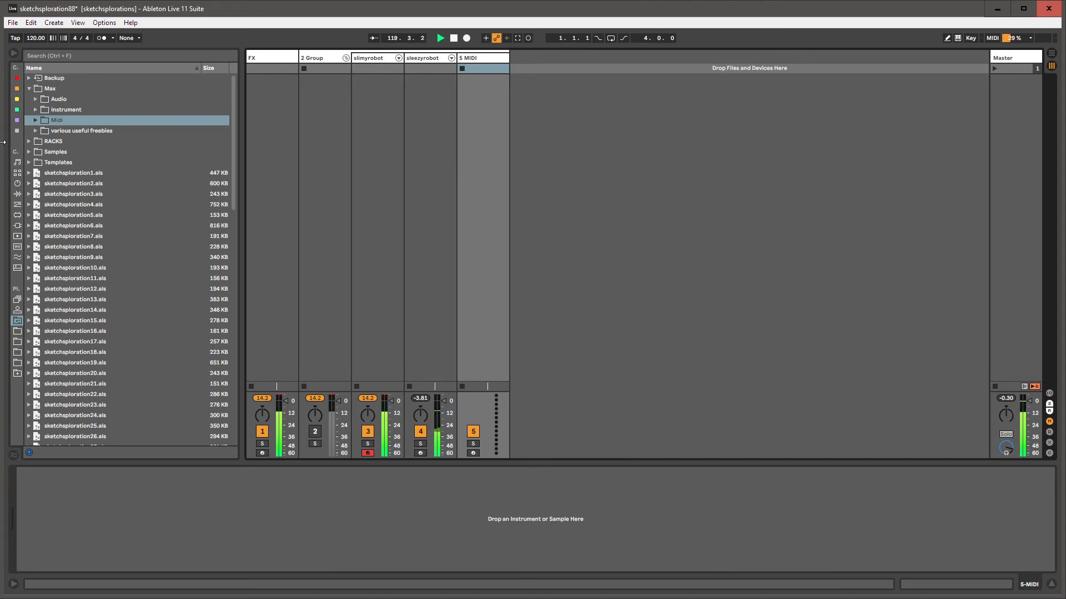
pyautogui.click(18, 226)
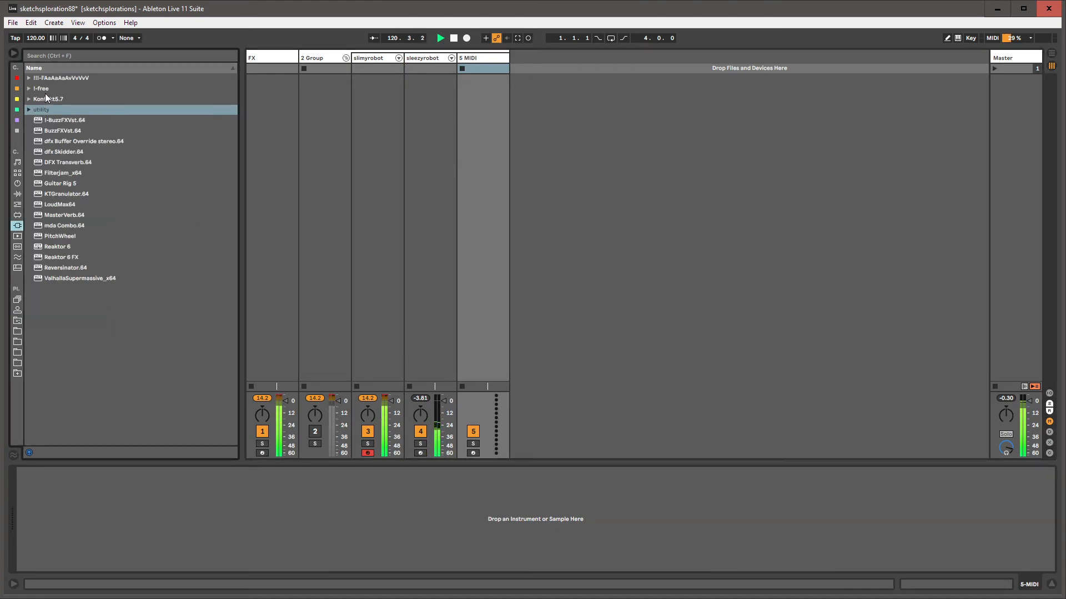
pyautogui.click(44, 78)
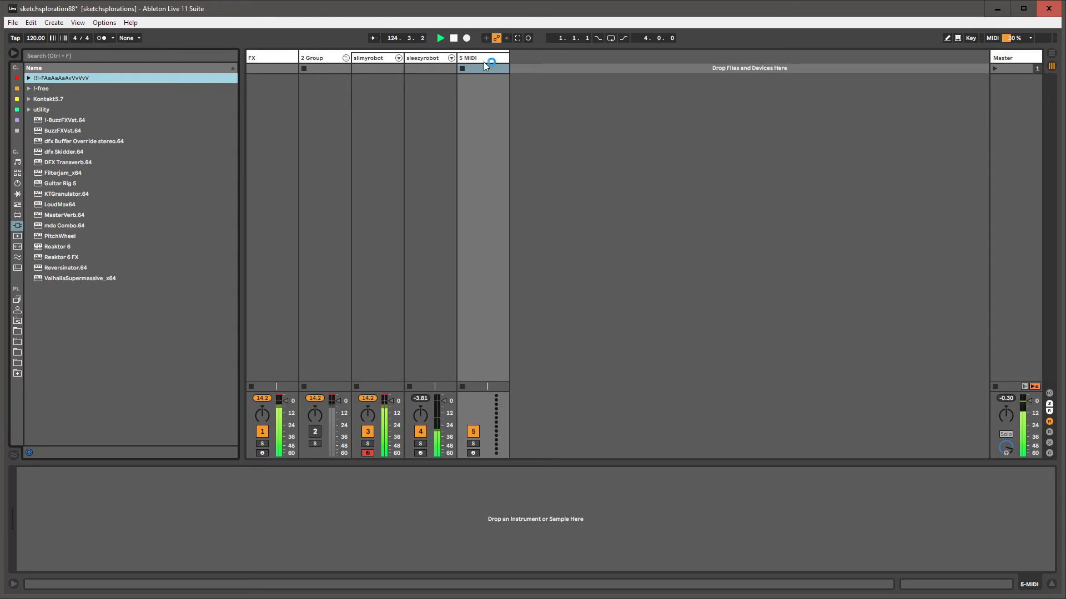
pyautogui.click(383, 59)
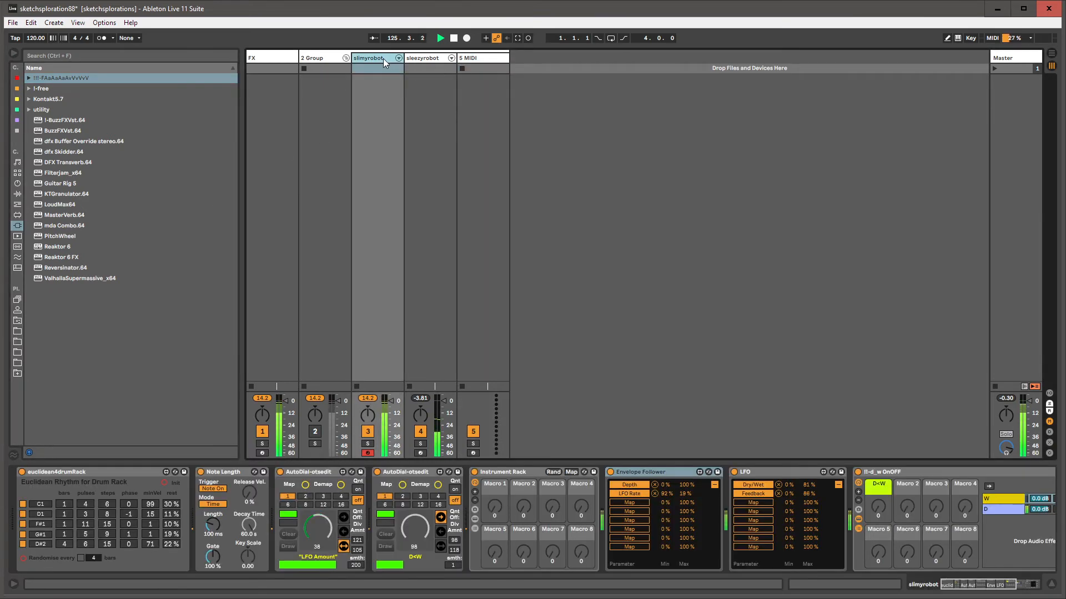
# - Switch to VCV Rack and update all plugins in the library
pyautogui.hotkey('alt', 'Tab')
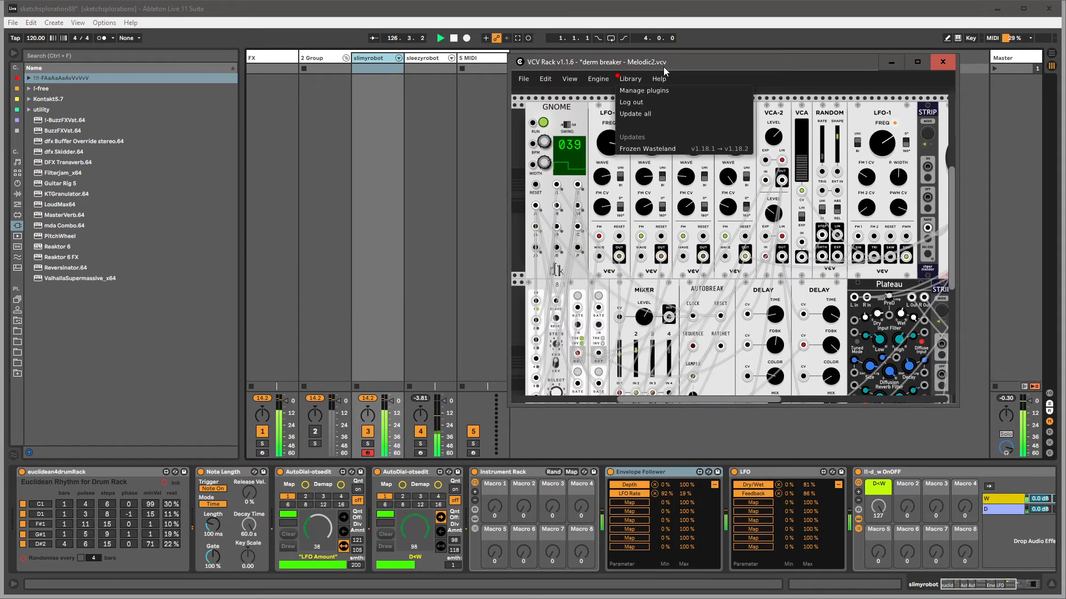
pyautogui.click(669, 113)
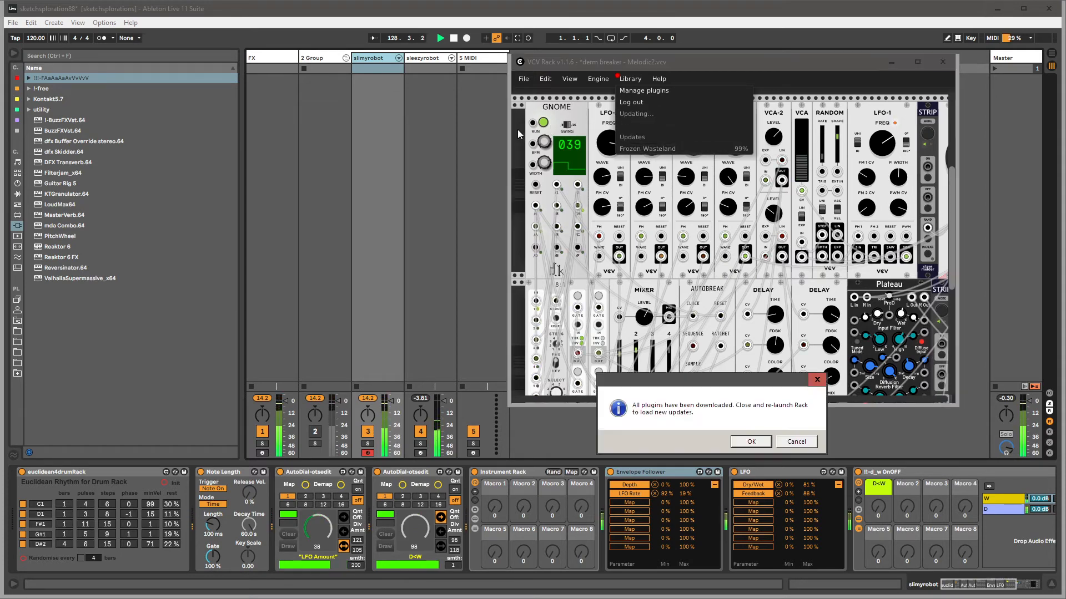
pyautogui.click(753, 442)
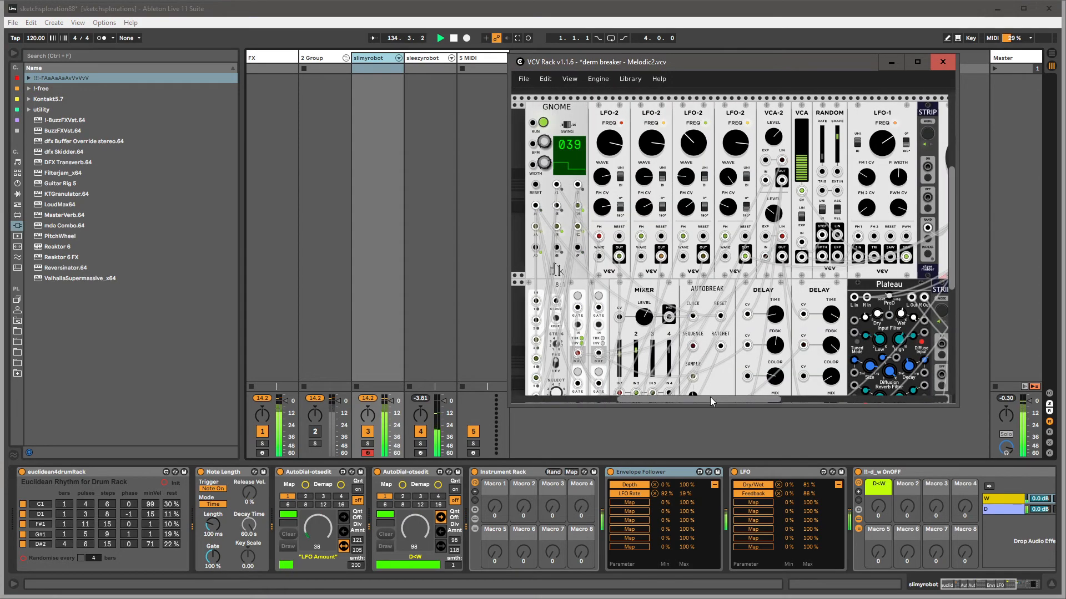
# - Enlarge the VCV Rack window and set the AUDIO-8 module's device to CABLE-A Output (VB-Audio Cable A) (1-2 in)
pyautogui.moveTo(711, 399); pyautogui.dragTo(777, 399)
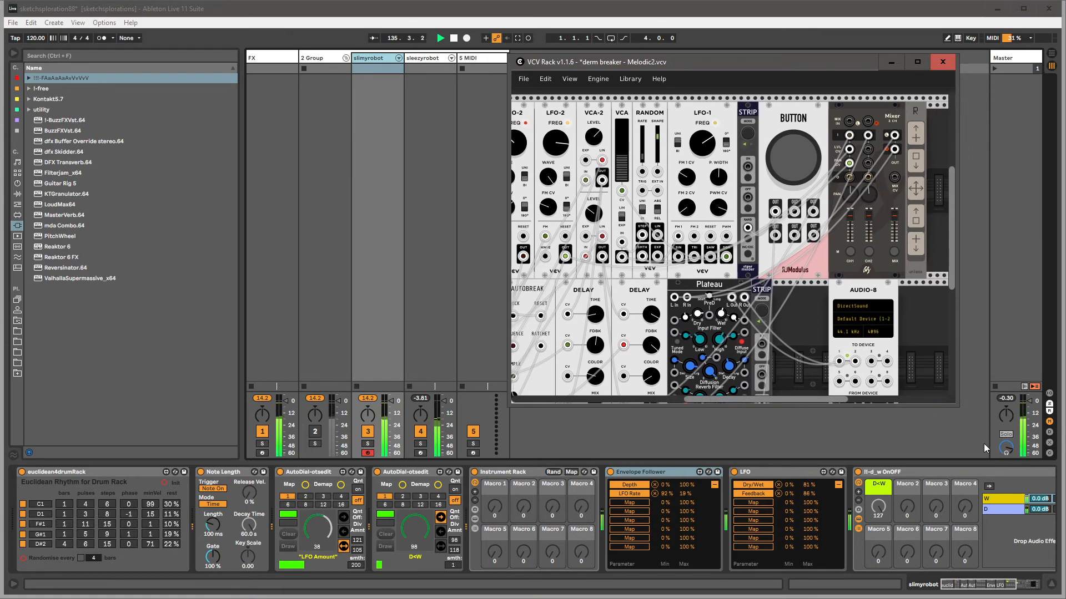
pyautogui.moveTo(949, 405); pyautogui.dragTo(1039, 518)
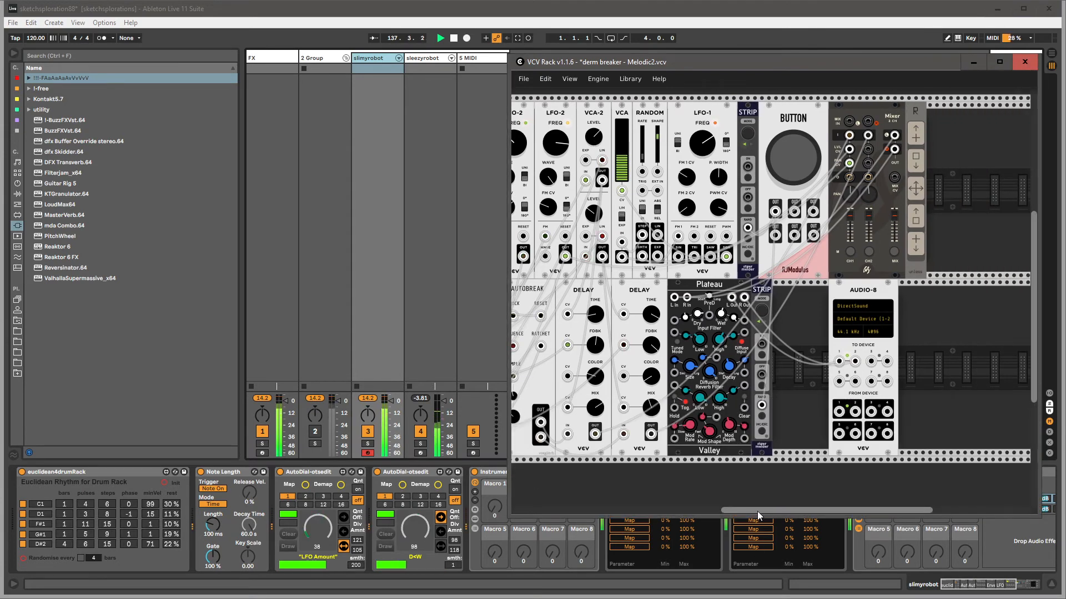
pyautogui.moveTo(757, 511); pyautogui.dragTo(803, 512)
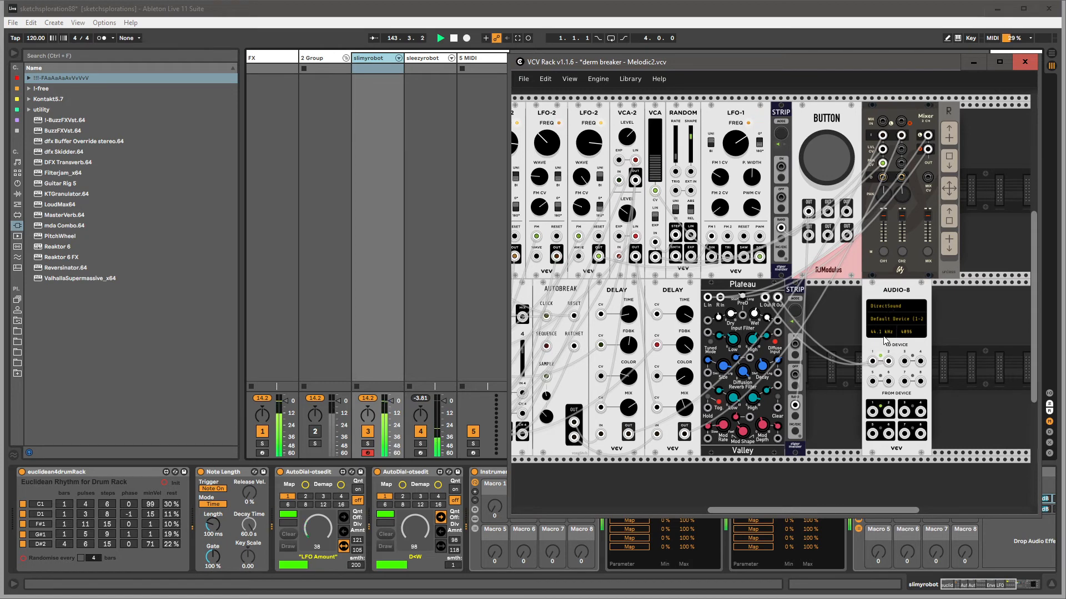
pyautogui.click(894, 307)
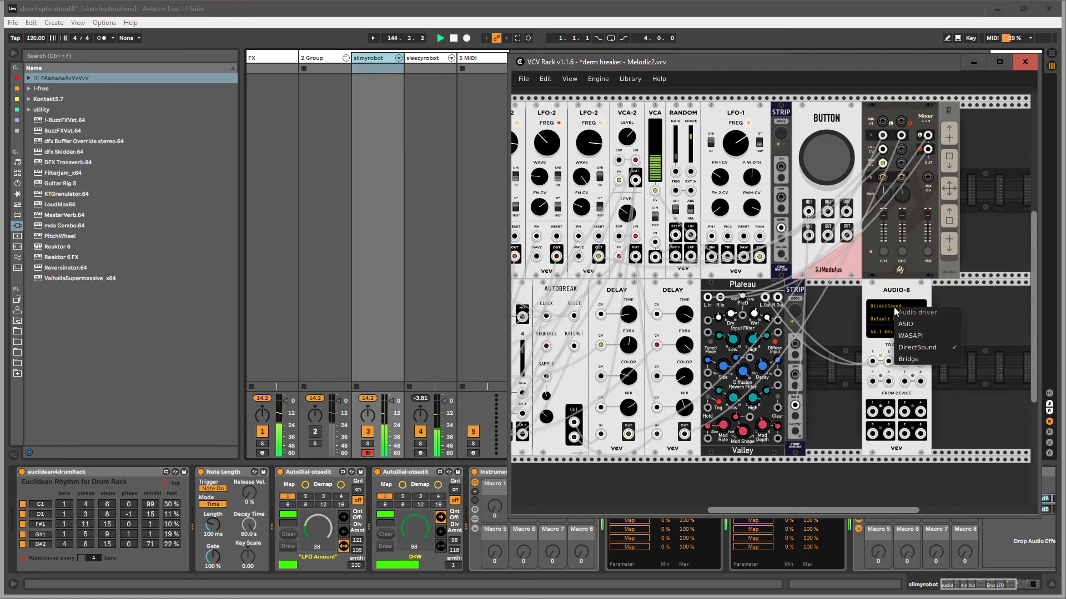
pyautogui.click(885, 315)
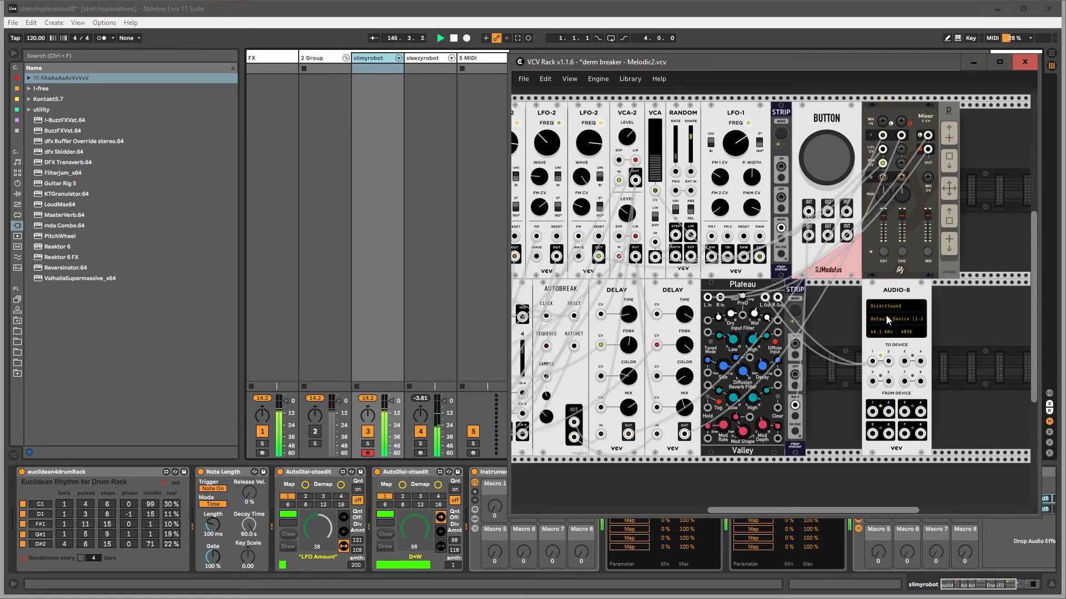
pyautogui.click(886, 315)
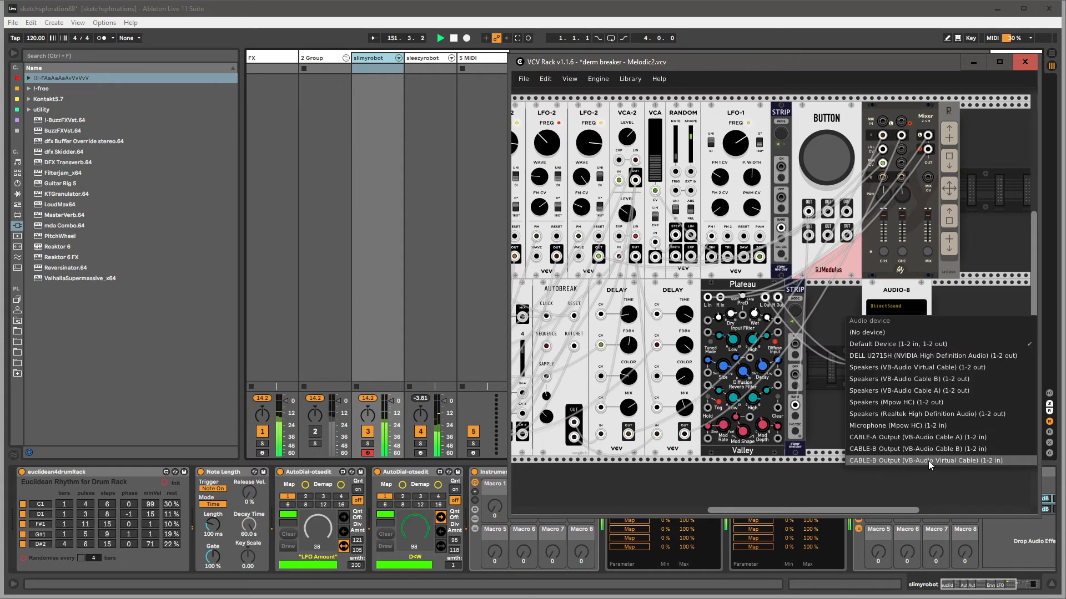
pyautogui.click(910, 437)
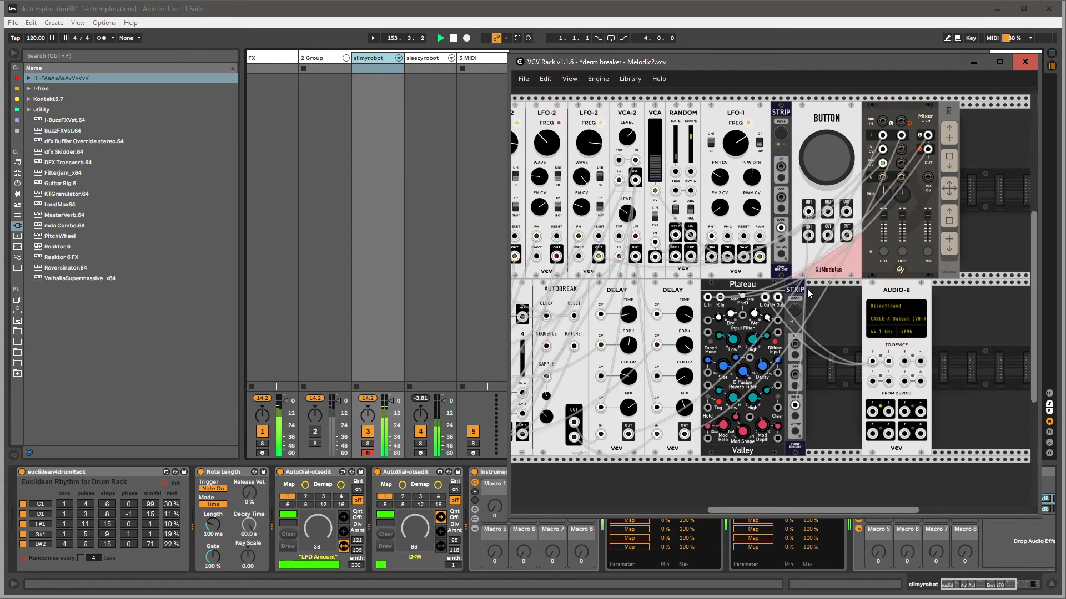
# - Switch back to Ableton Live, select the 5 MIDI track and check which audio input device is set in the preferences
pyautogui.click(473, 58)
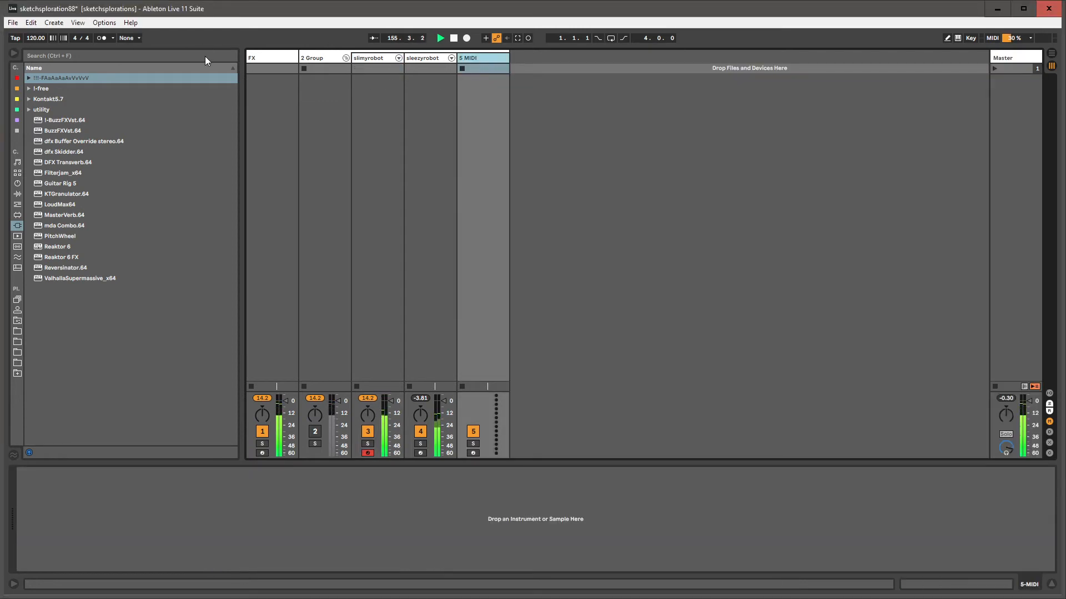
pyautogui.click(104, 22)
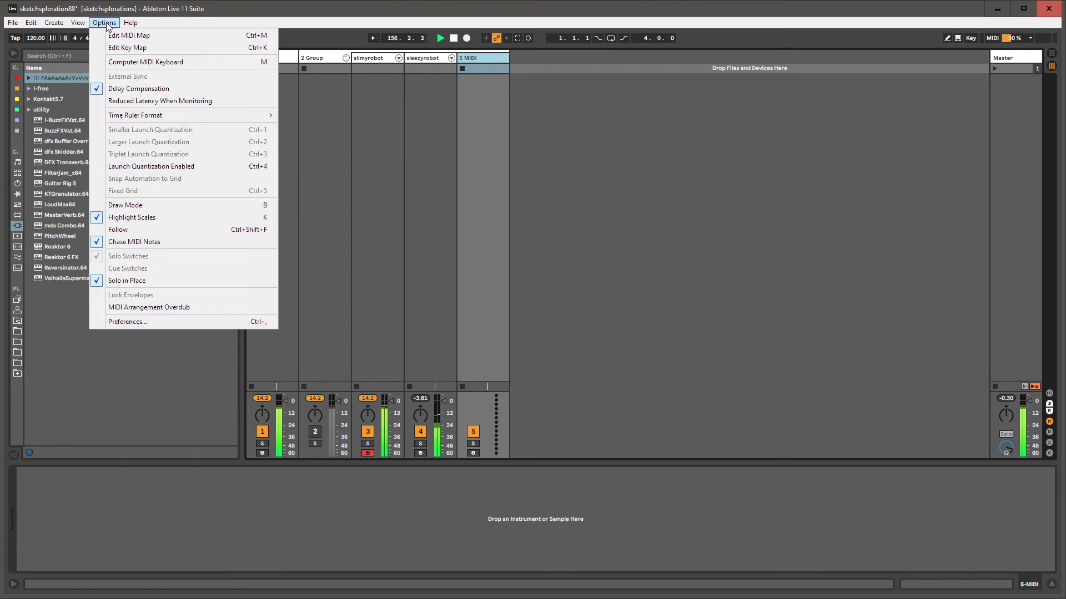
pyautogui.click(124, 323)
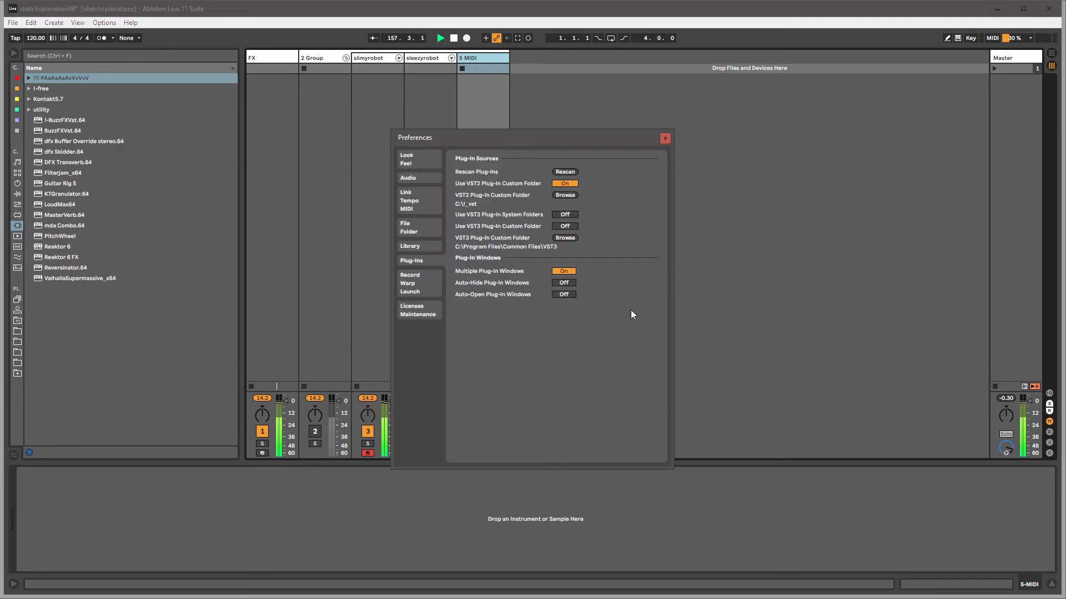
pyautogui.click(415, 182)
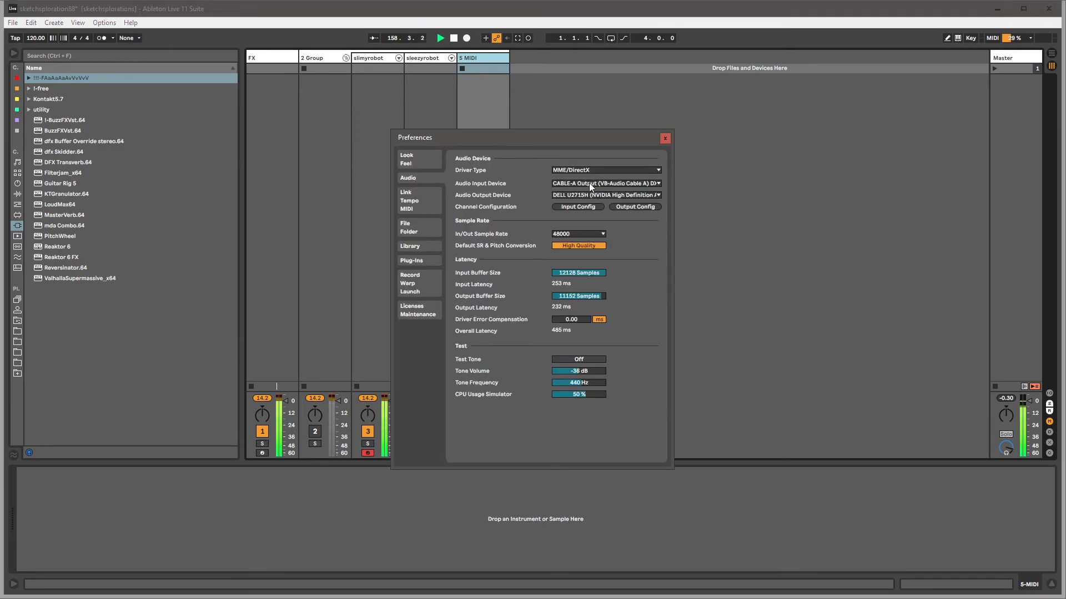
pyautogui.click(665, 138)
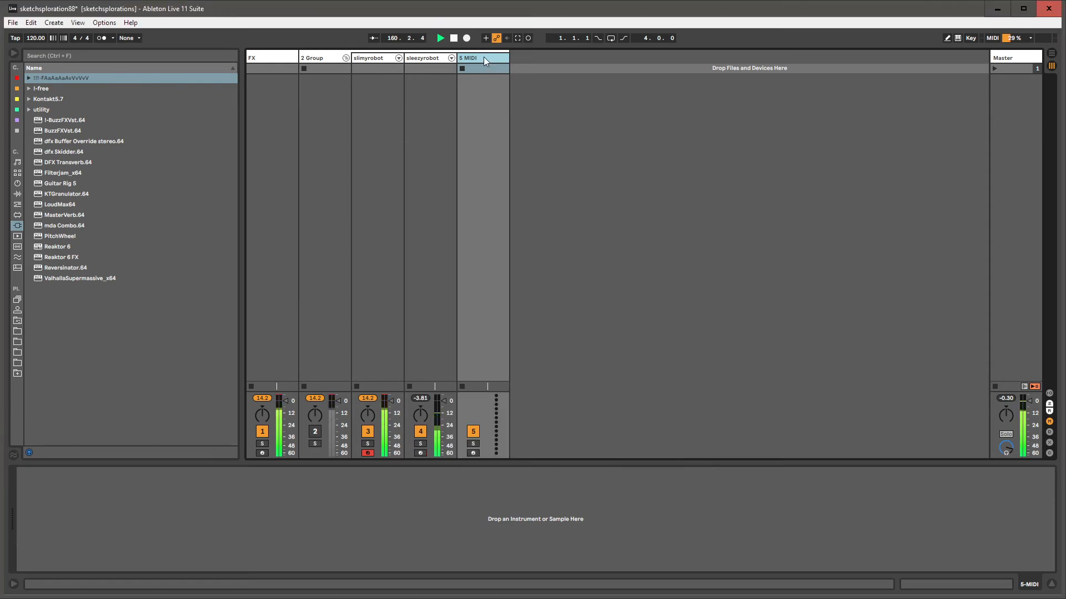
# - Insert an audio track after the 5 MIDI track, set its external input to 1/2 and its monitoring to In
pyautogui.hotkey('ctrl', 't')
pyautogui.click(524, 57)
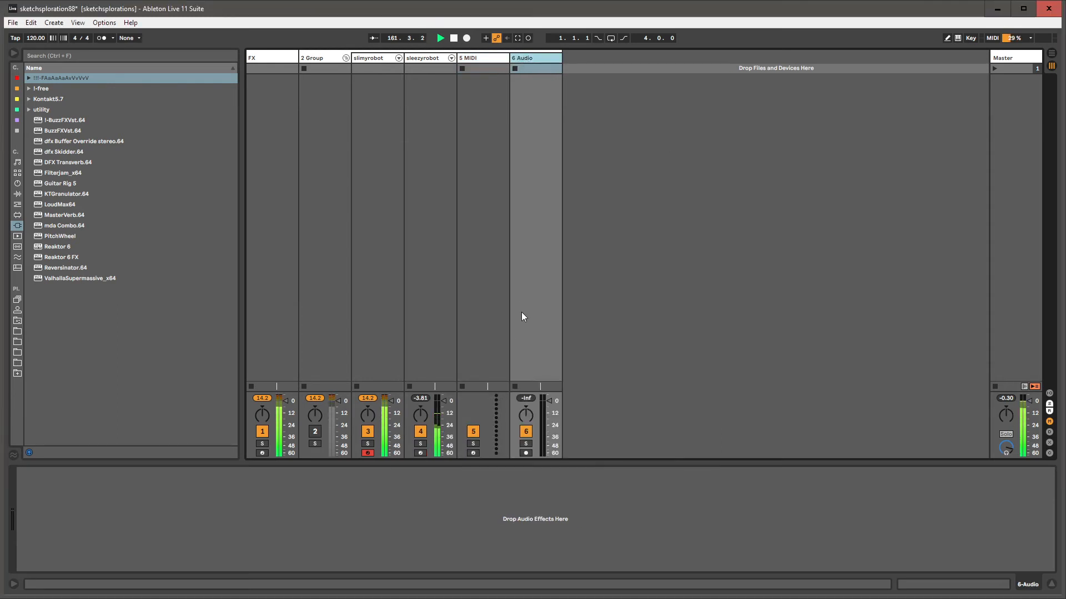
pyautogui.click(1048, 394)
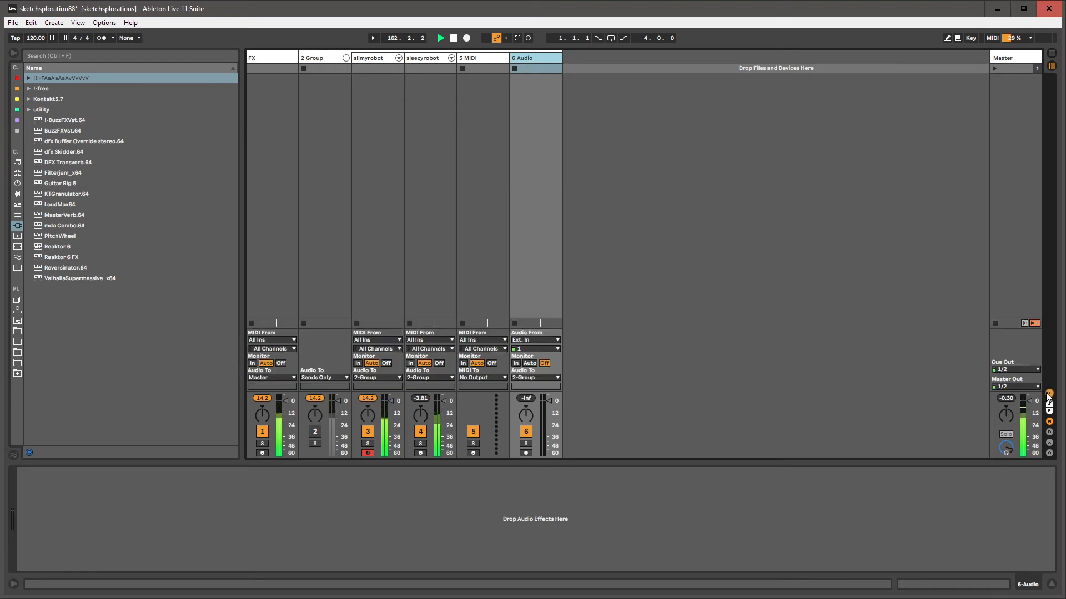
pyautogui.click(530, 349)
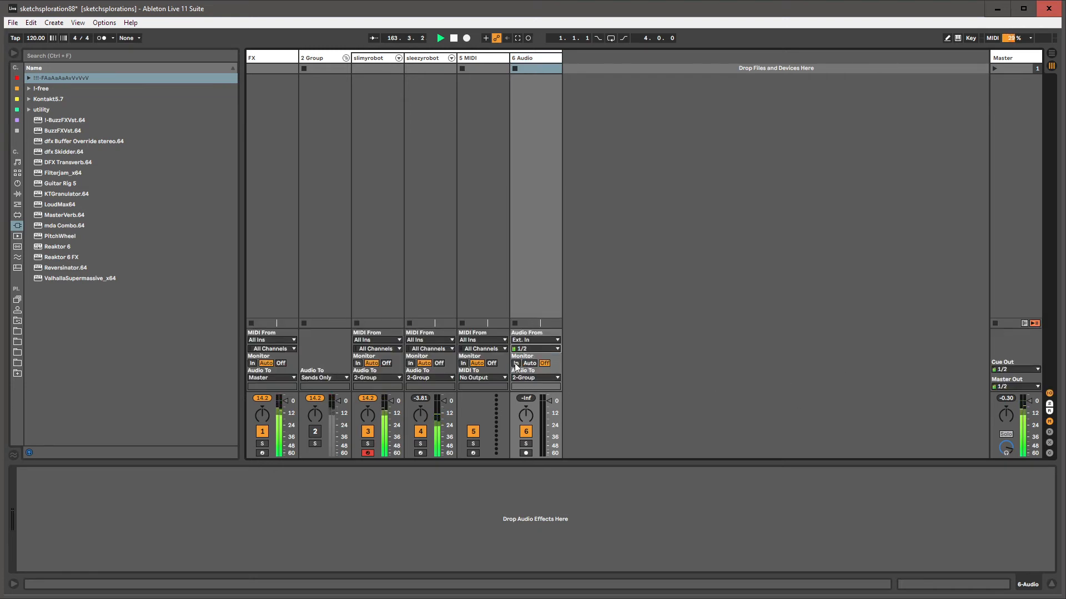
pyautogui.click(516, 364)
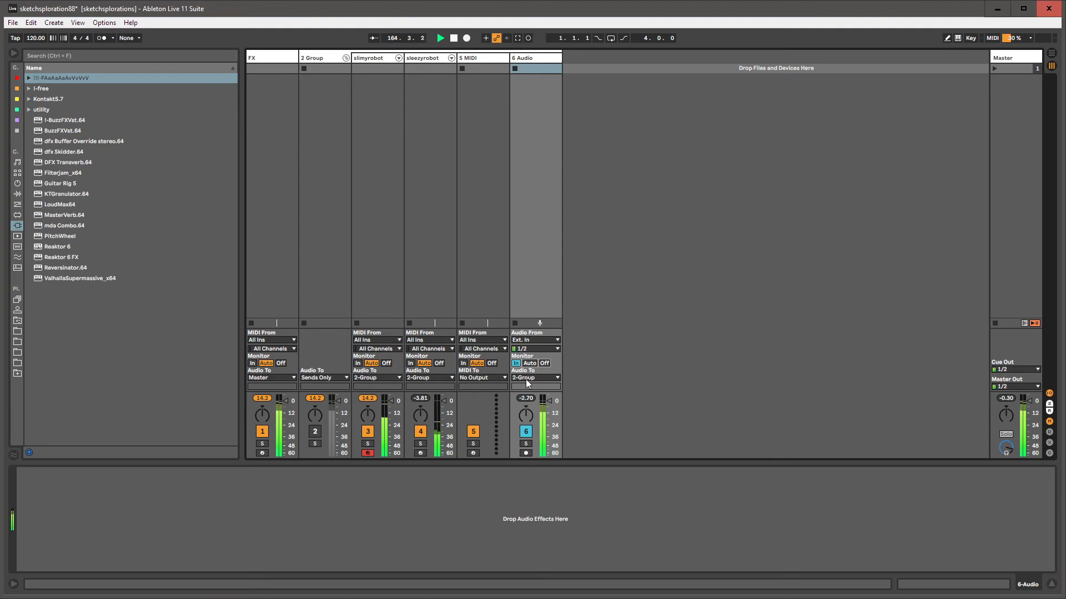
# - Reselect Ext. In as the new audio track's source with monitoring off, and set monitoring to In again
pyautogui.click(544, 364)
pyautogui.click(542, 339)
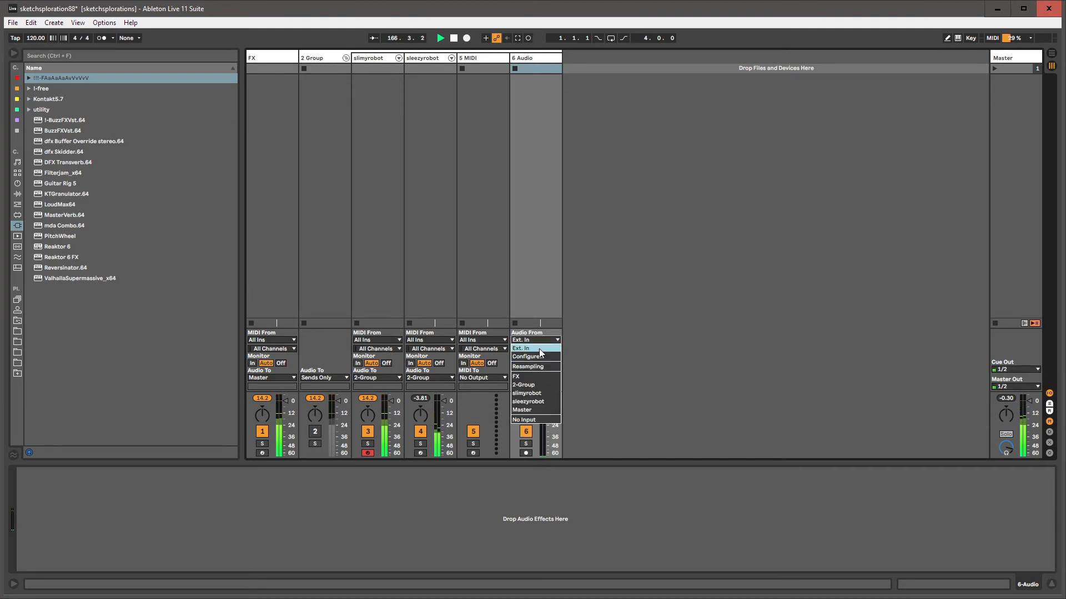
pyautogui.click(538, 348)
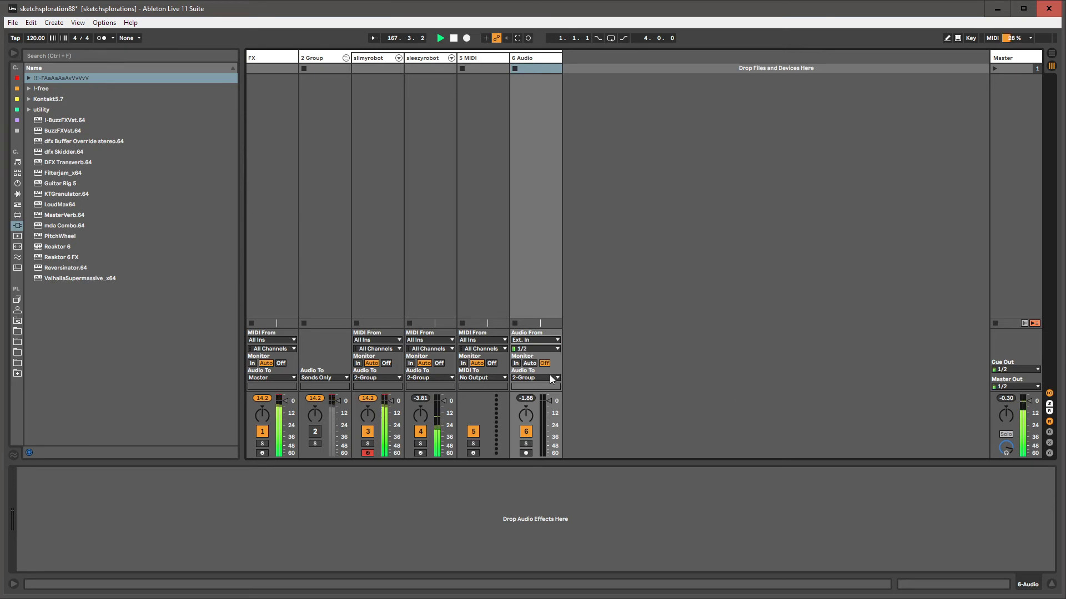
pyautogui.click(518, 364)
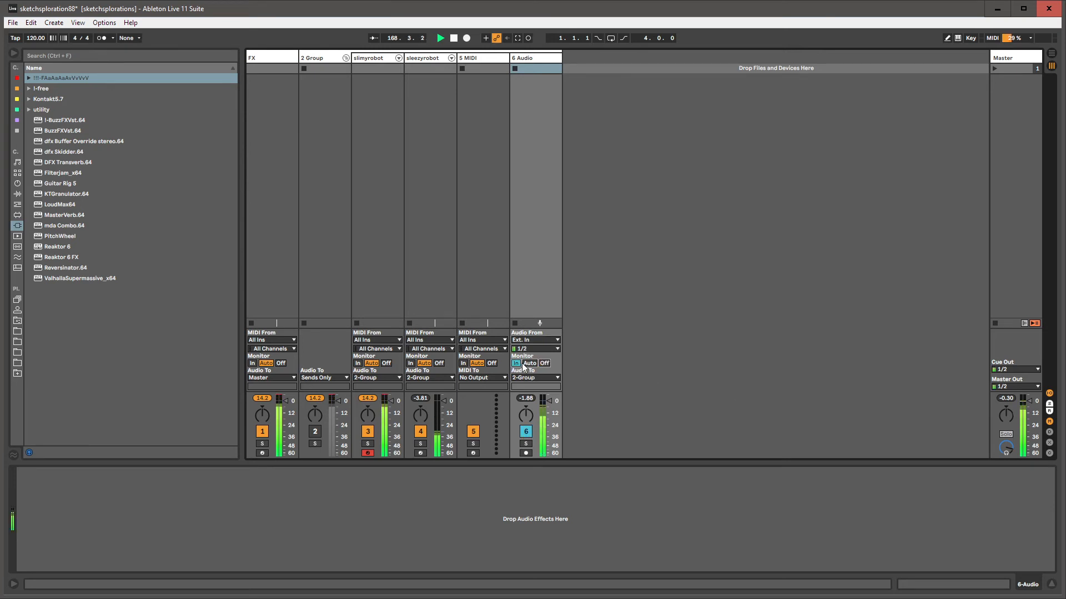
# - Switch to VCV Rack and reselect CABLE-A Output (VB-Audio Cable A) as the AUDIO-8 module's device
pyautogui.hotkey('alt', 'Tab')
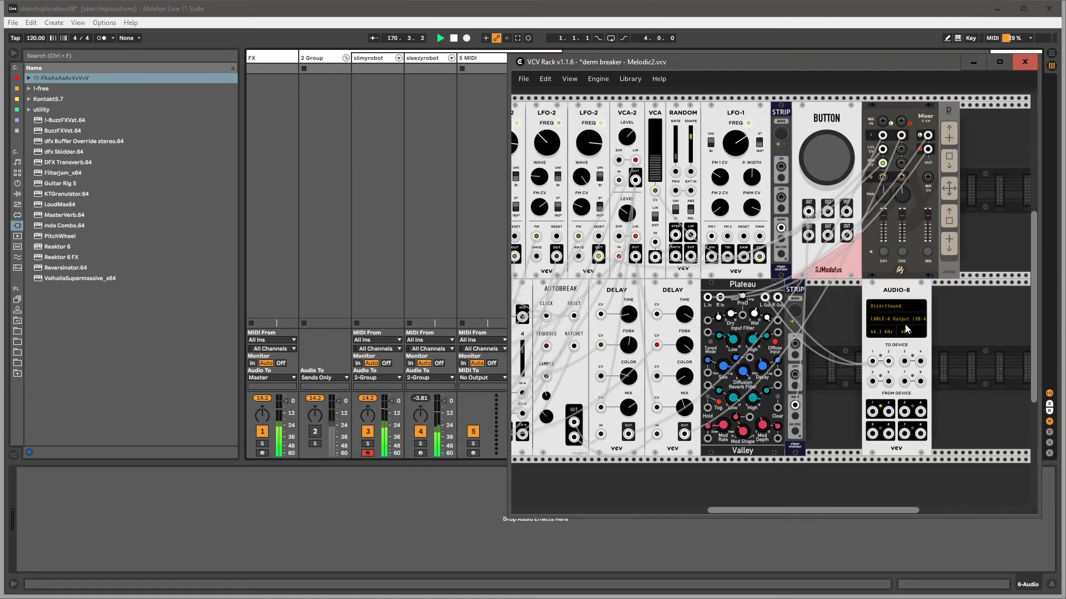
pyautogui.click(901, 320)
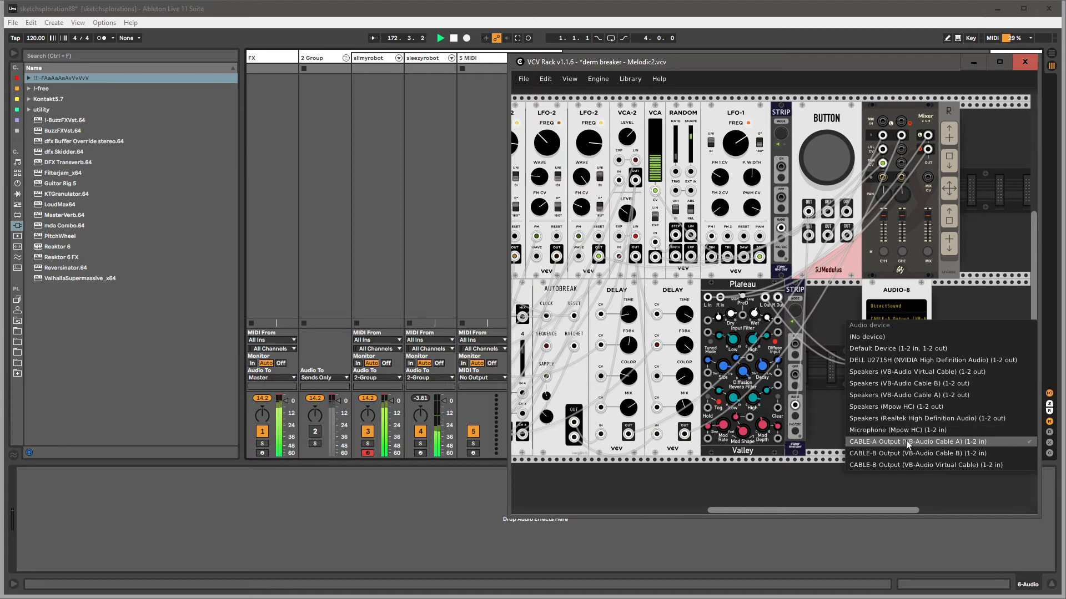
pyautogui.click(883, 442)
# - Return to Ableton Live and reselect CABLE-A Output (VB-Audio Cable A) DX as the audio input device in the preferences
pyautogui.click(378, 239)
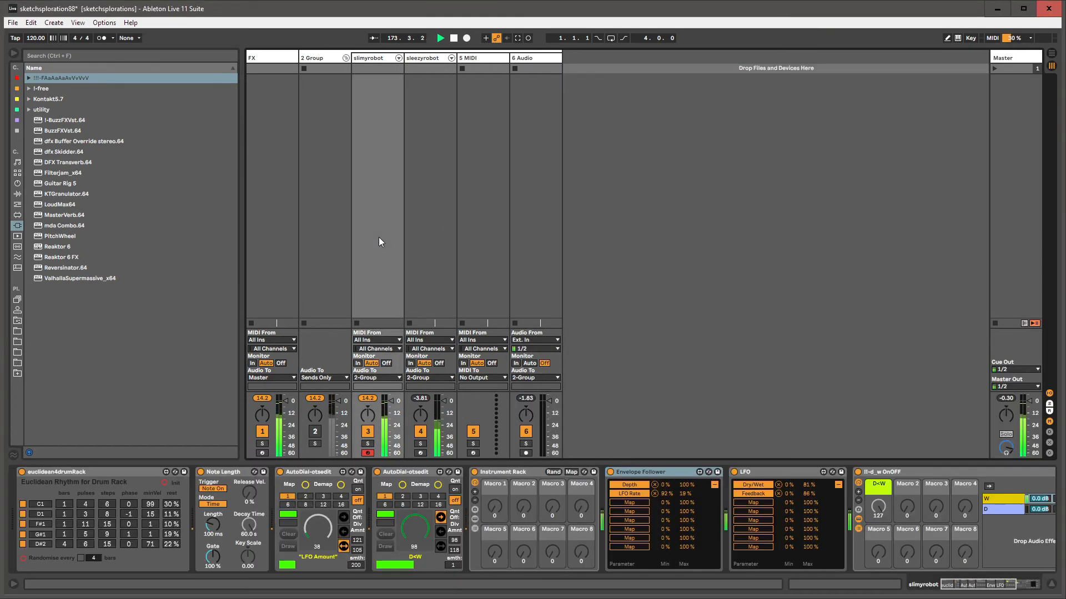
pyautogui.hotkey('ctrl', ',')
pyautogui.click(591, 182)
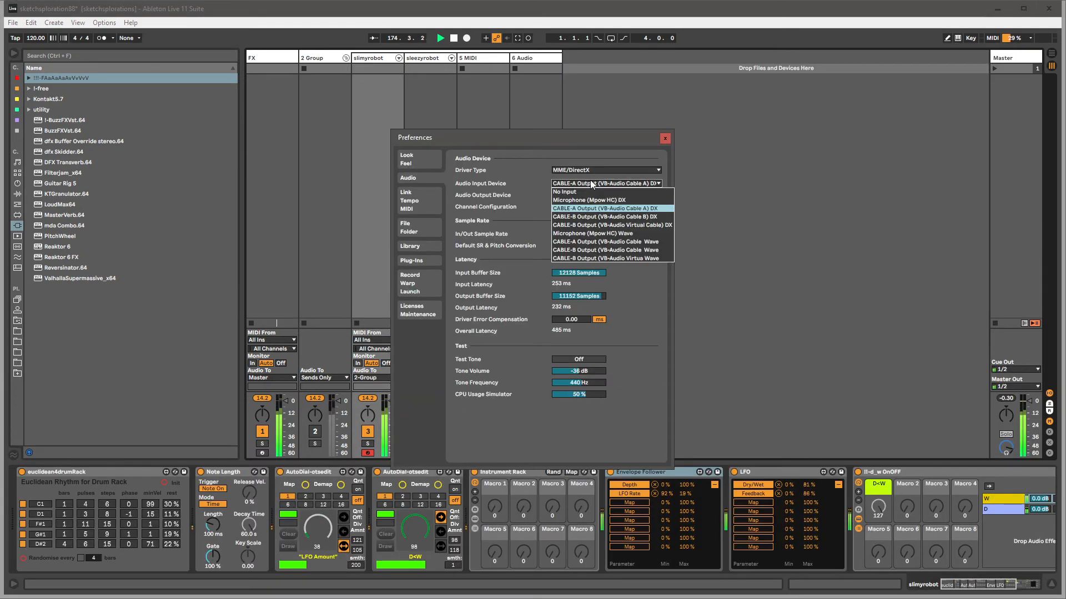
pyautogui.click(600, 209)
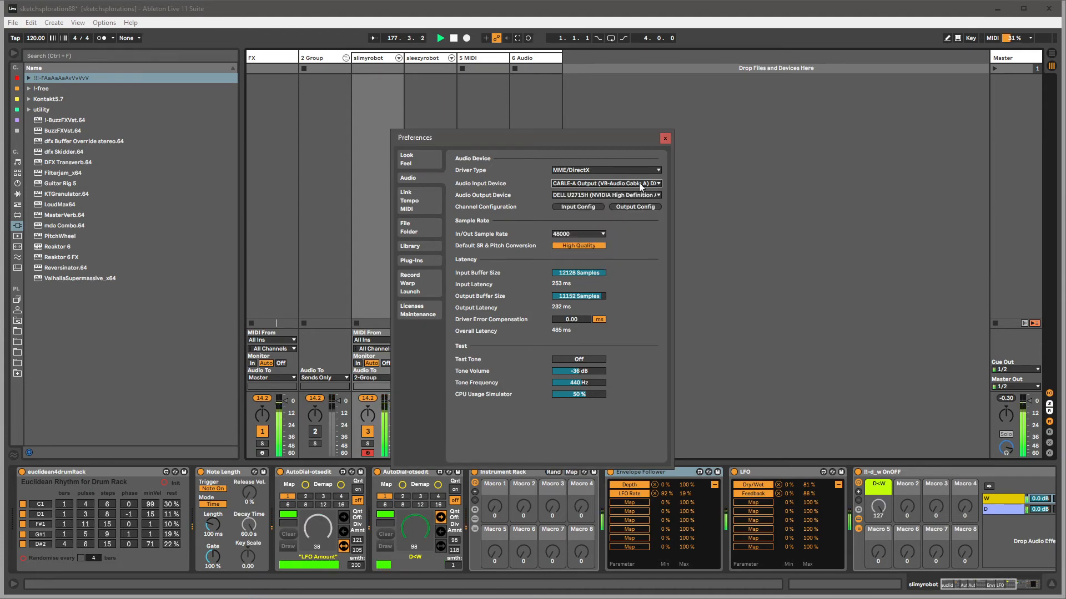
pyautogui.click(665, 139)
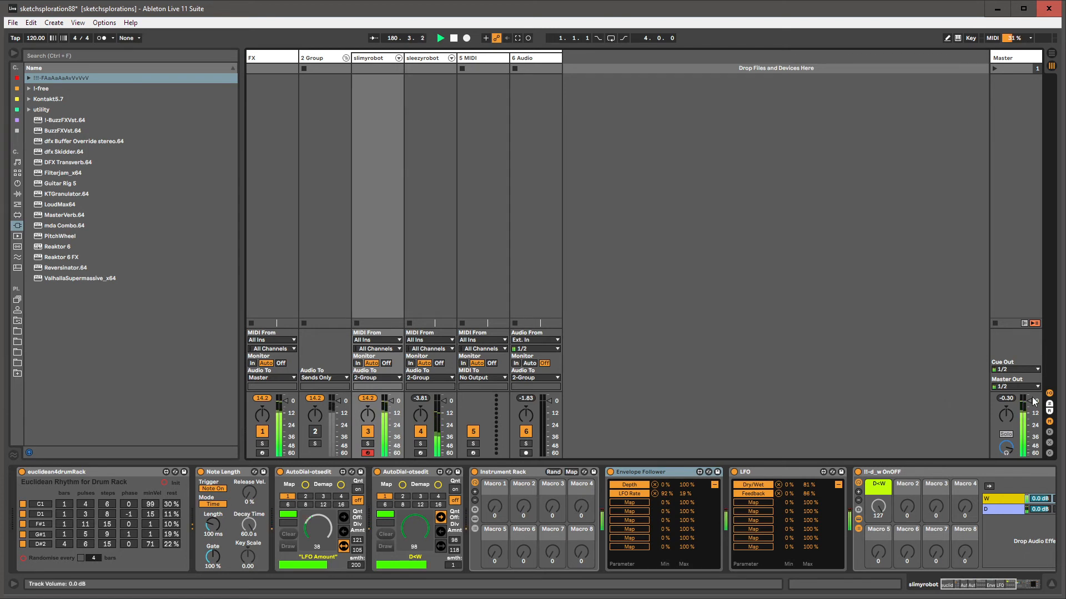
# - Lower the Master track's volume to -inf dB
pyautogui.moveTo(1034, 402); pyautogui.dragTo(1026, 459)
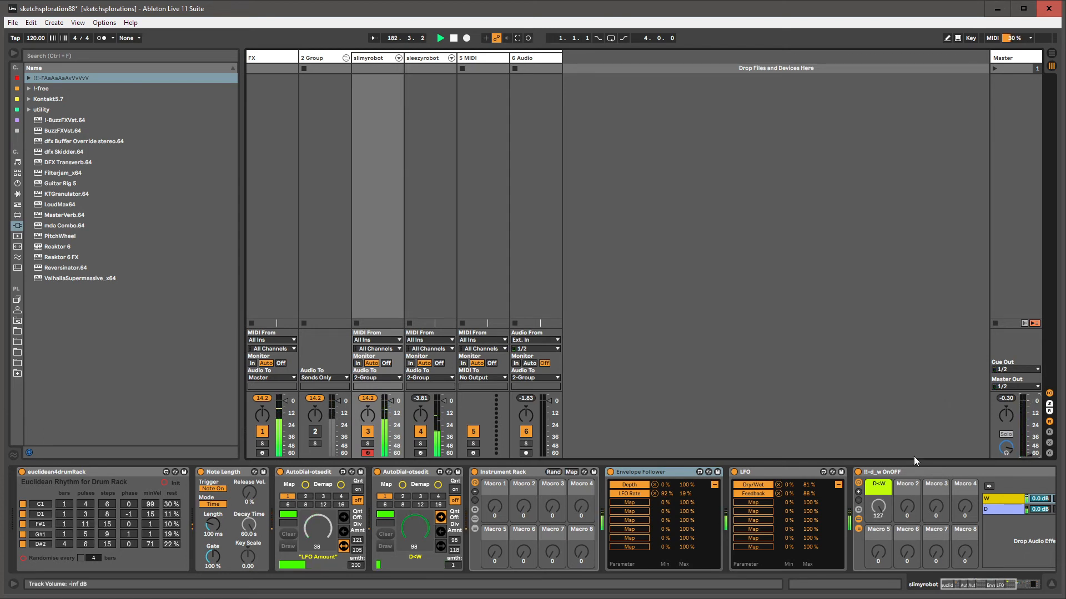
# - Check the enabled mono and stereo hardware inputs in Input Config, reached from the 6 Audio track's input source, and close the preferences
pyautogui.click(532, 340)
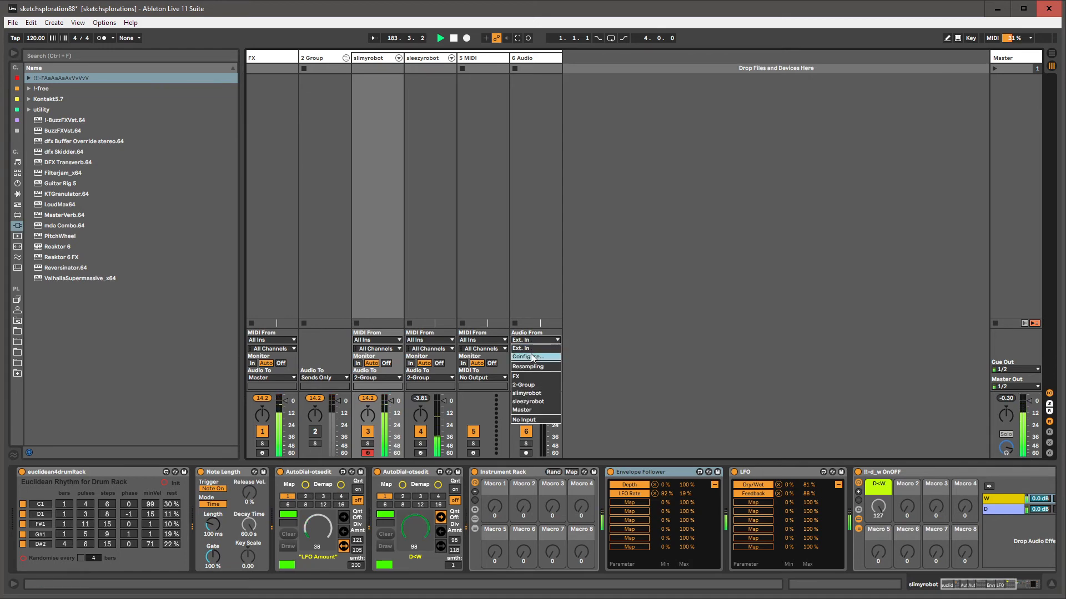
pyautogui.click(530, 357)
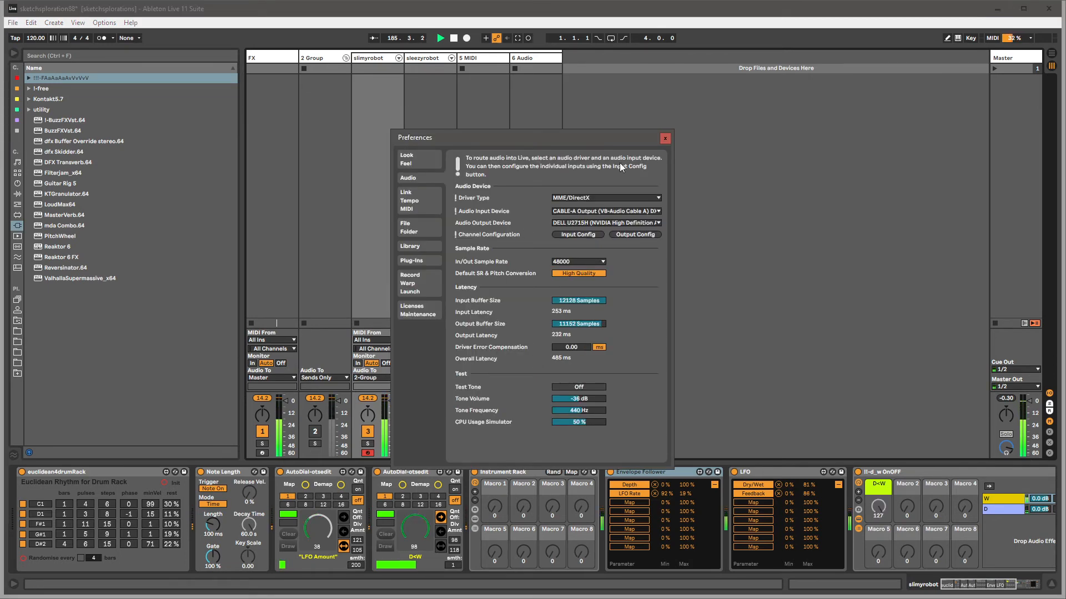
pyautogui.click(578, 234)
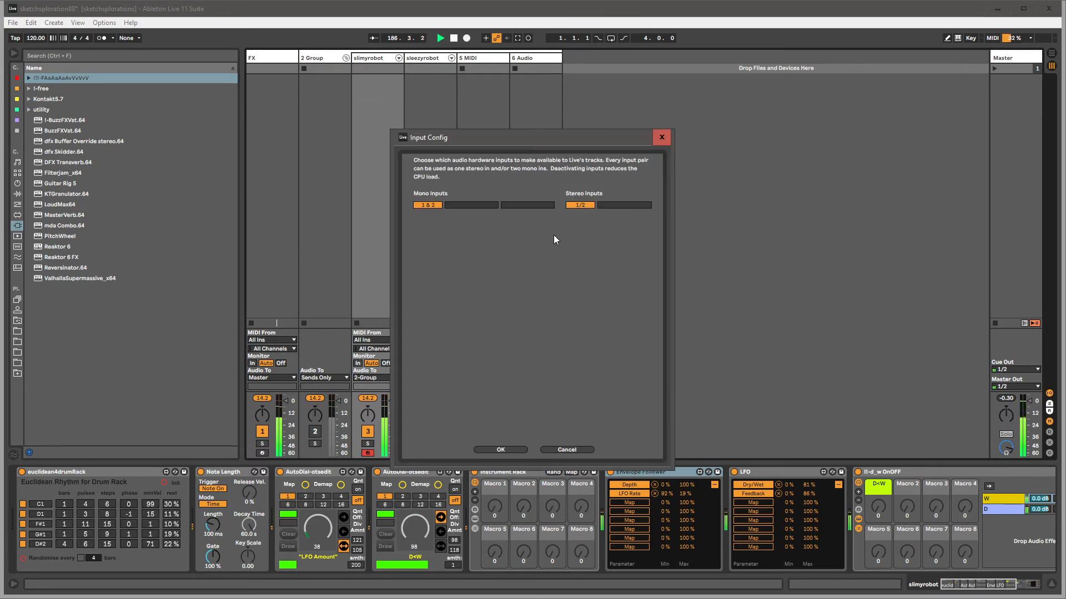
pyautogui.click(509, 447)
pyautogui.click(660, 137)
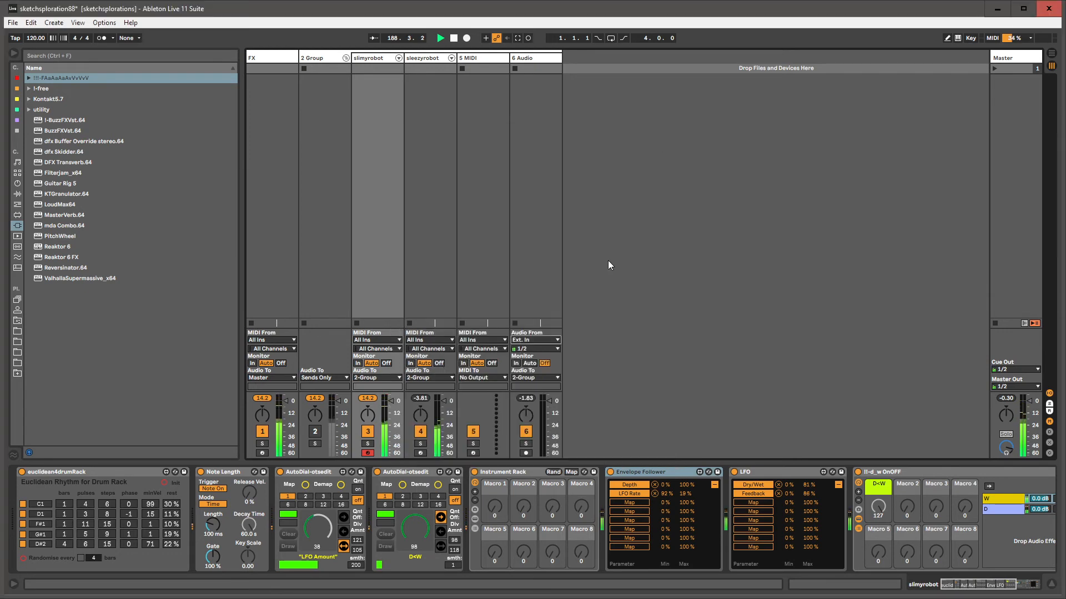
pyautogui.click(545, 378)
pyautogui.click(601, 368)
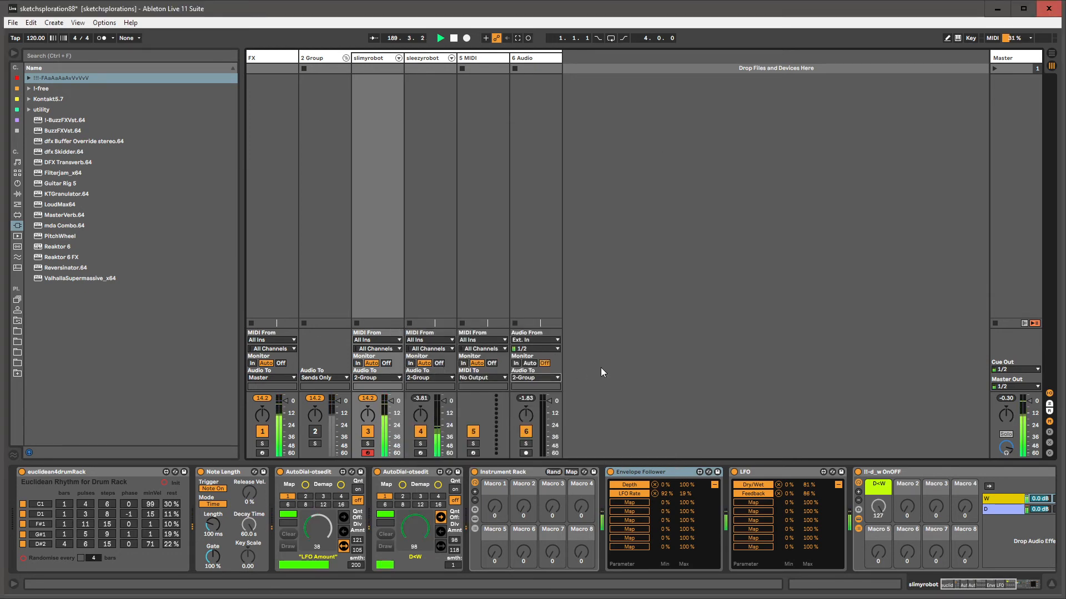
# - Switch to VCV Rack and set the AUDIO-8 module's device to Speakers (VB-Audio Cable A)
pyautogui.hotkey('alt', 'Tab')
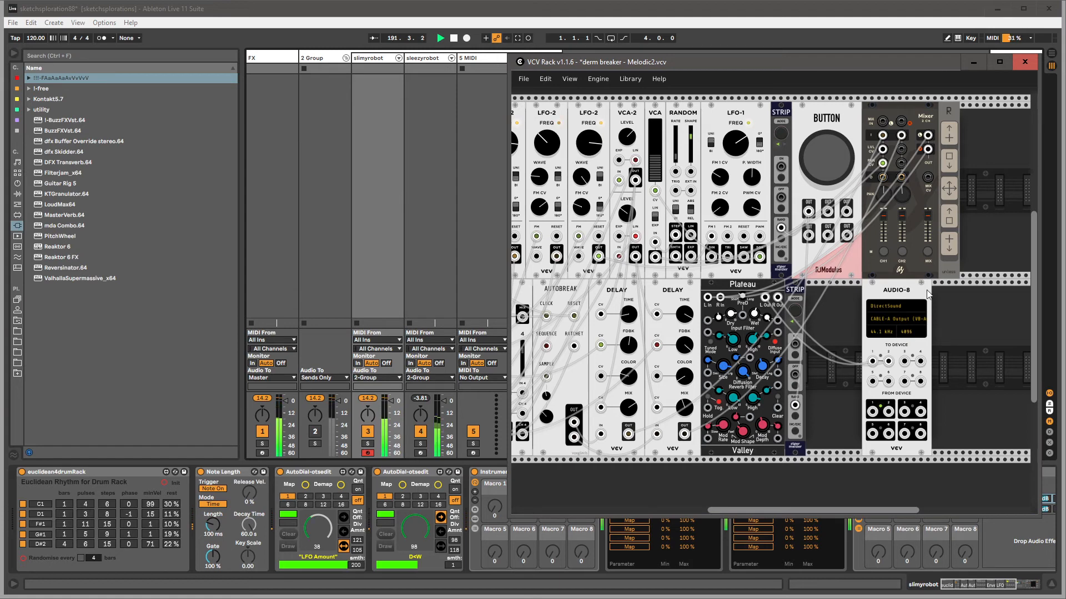
pyautogui.click(904, 320)
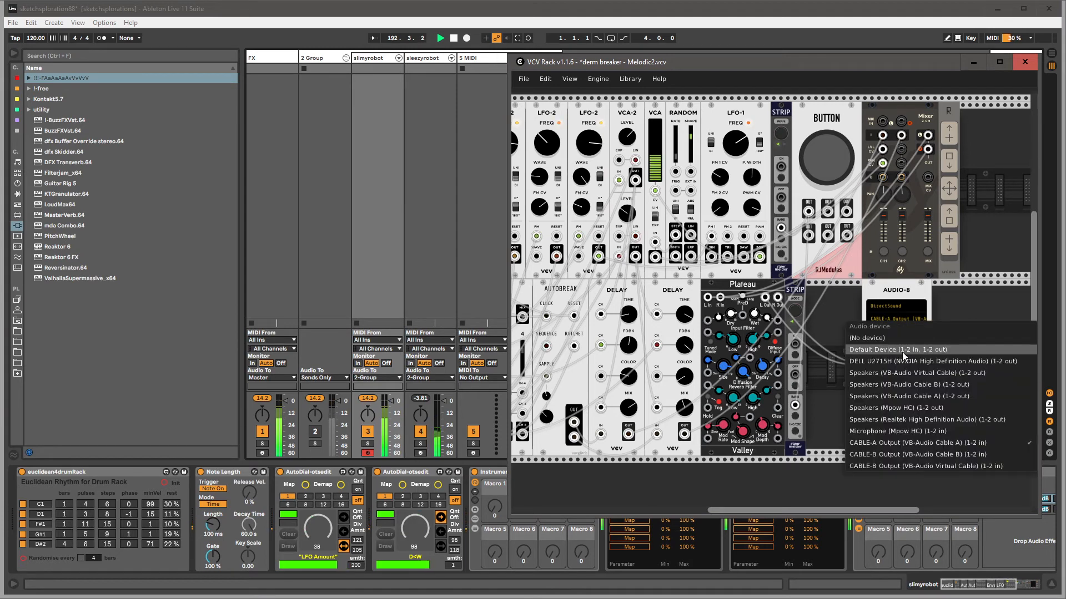
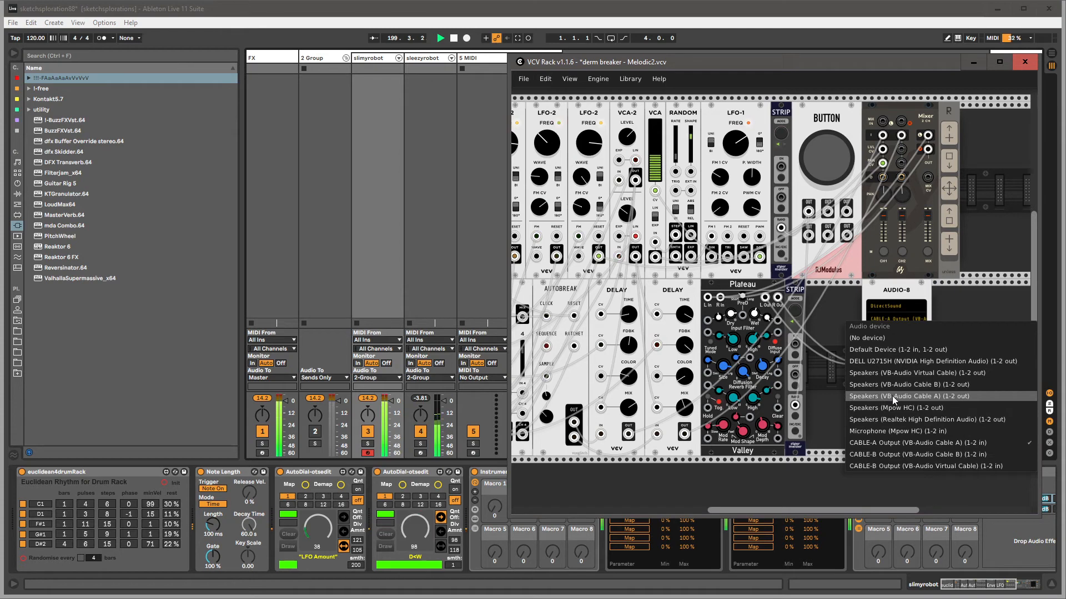
pyautogui.click(892, 395)
# - Return to Ableton Live, set the 6 Audio track's monitoring to In and lower its volume to about -23 dB
pyautogui.click(669, 17)
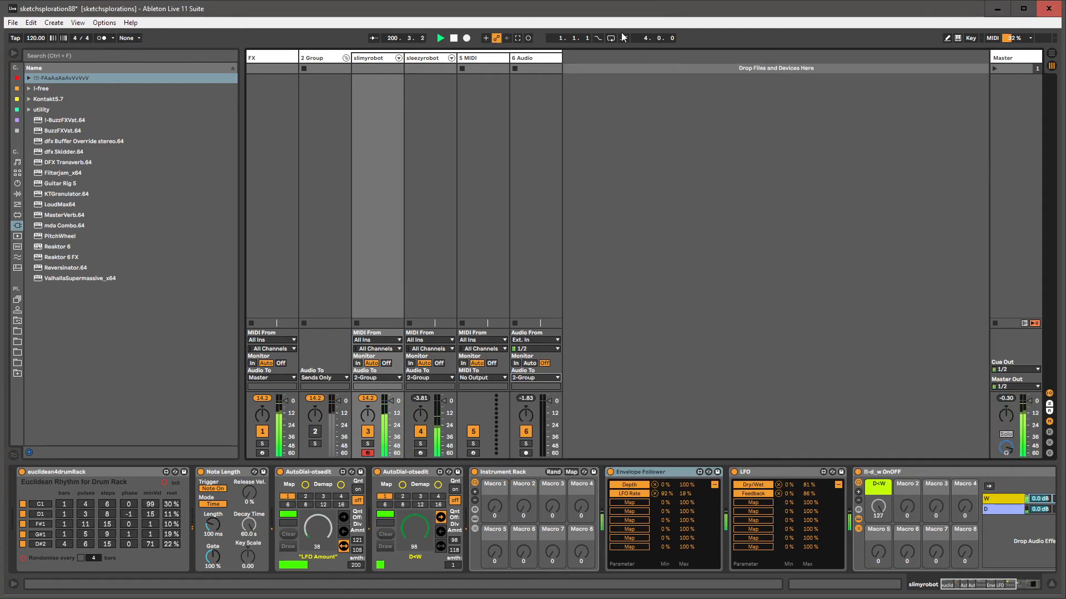
pyautogui.click(536, 66)
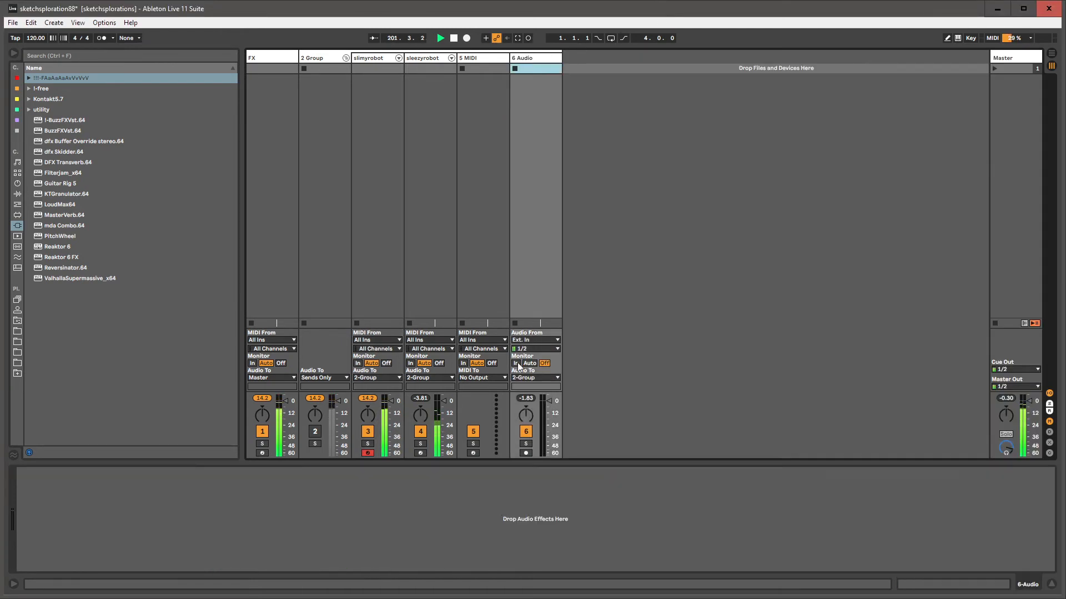
pyautogui.click(517, 364)
pyautogui.moveTo(541, 406); pyautogui.dragTo(549, 413)
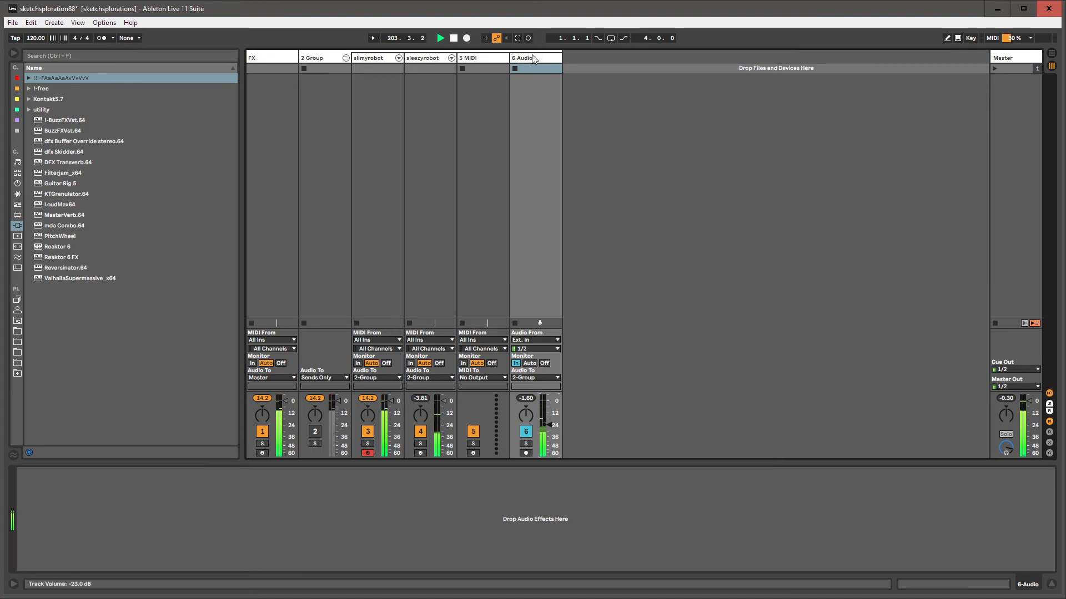
# - Move the 6 Audio track out of the group, raise its volume to 0 dB and pull it down to -inf dB
pyautogui.moveTo(534, 59); pyautogui.dragTo(628, 51)
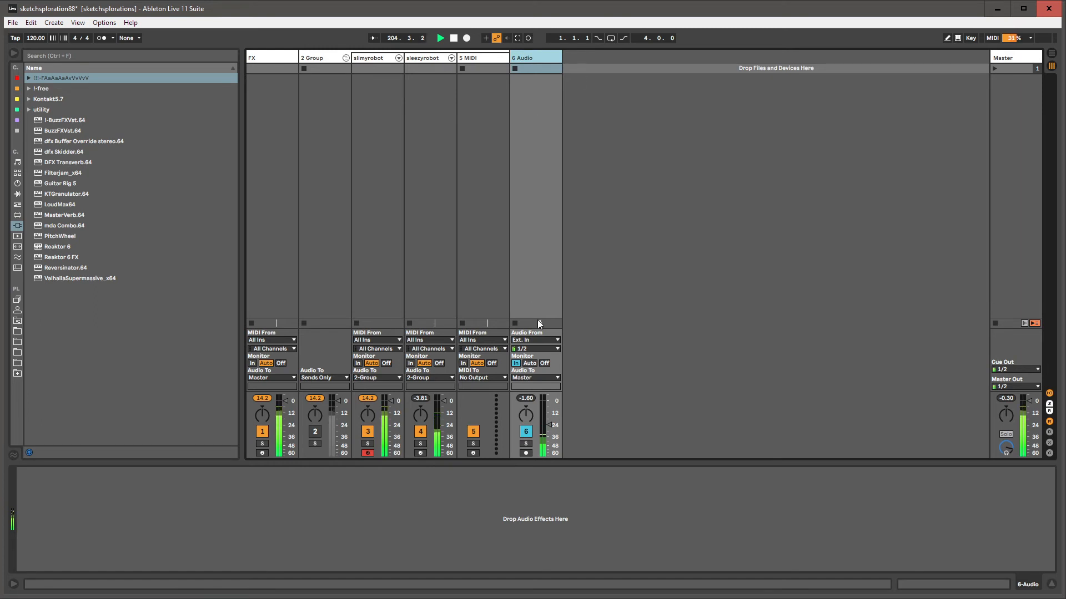
pyautogui.moveTo(538, 411); pyautogui.dragTo(542, 445)
pyautogui.doubleClick(542, 445)
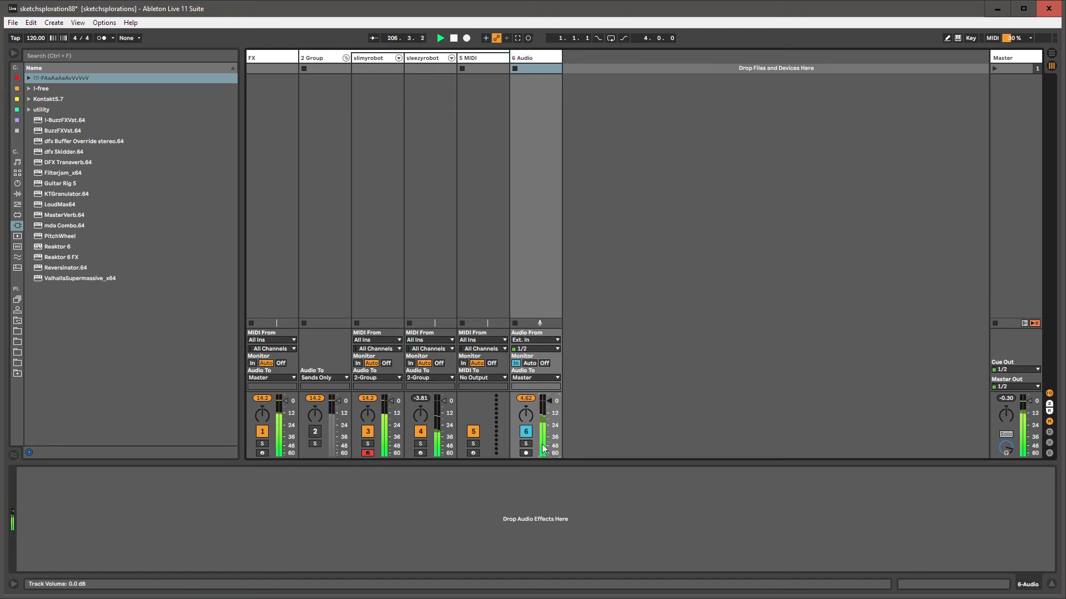
pyautogui.moveTo(544, 398); pyautogui.dragTo(539, 458)
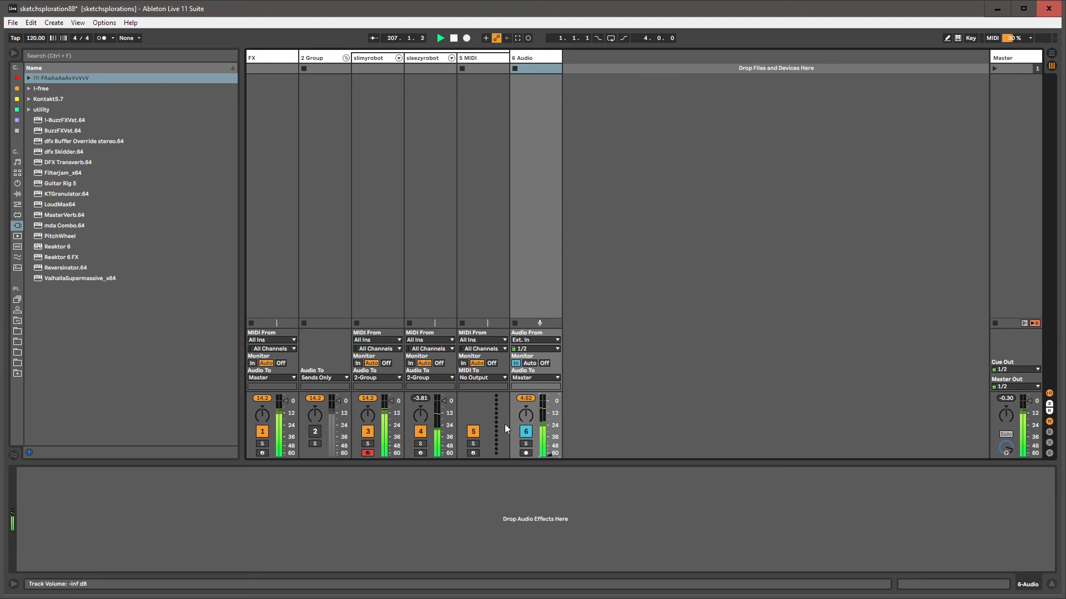
# - Review the audio output device setting in the preferences, reached from the Master track's output routing, and close them
pyautogui.click(1014, 387)
pyautogui.click(1007, 422)
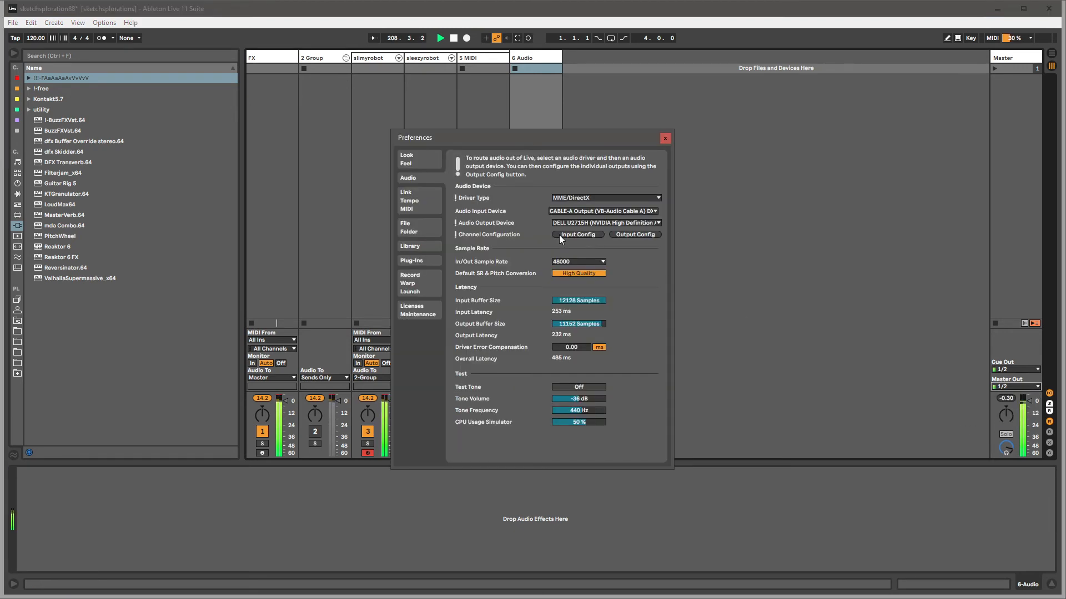
pyautogui.click(620, 223)
pyautogui.click(681, 209)
pyautogui.click(664, 139)
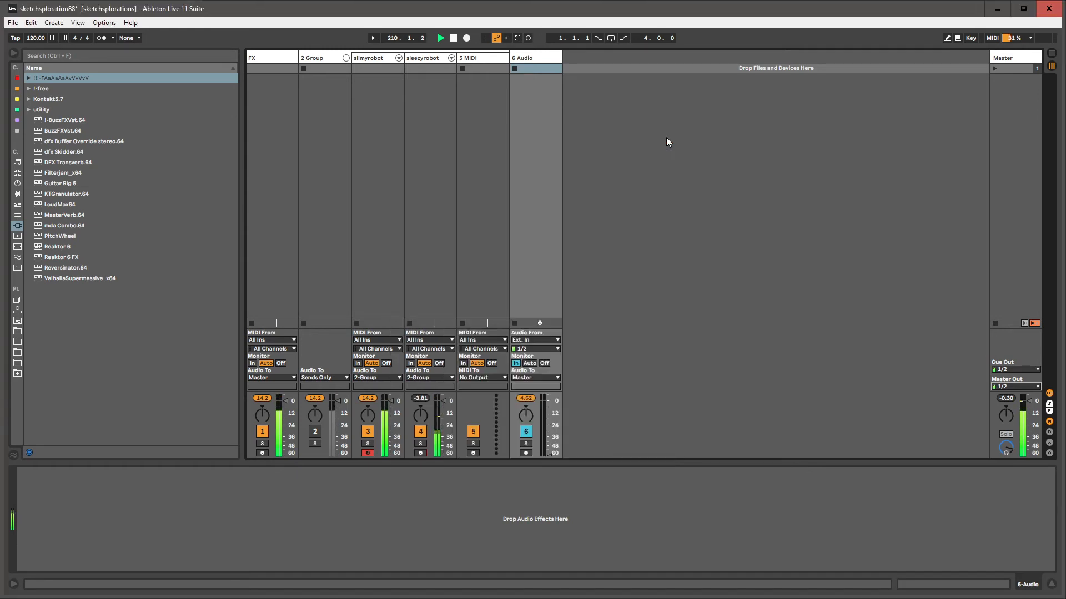
# - Switch to VCV Rack and set the AUDIO-8 module's device to Default Device (1-2 in, 1-2 out)
pyautogui.hotkey('alt', 'Tab')
pyautogui.click(652, 411)
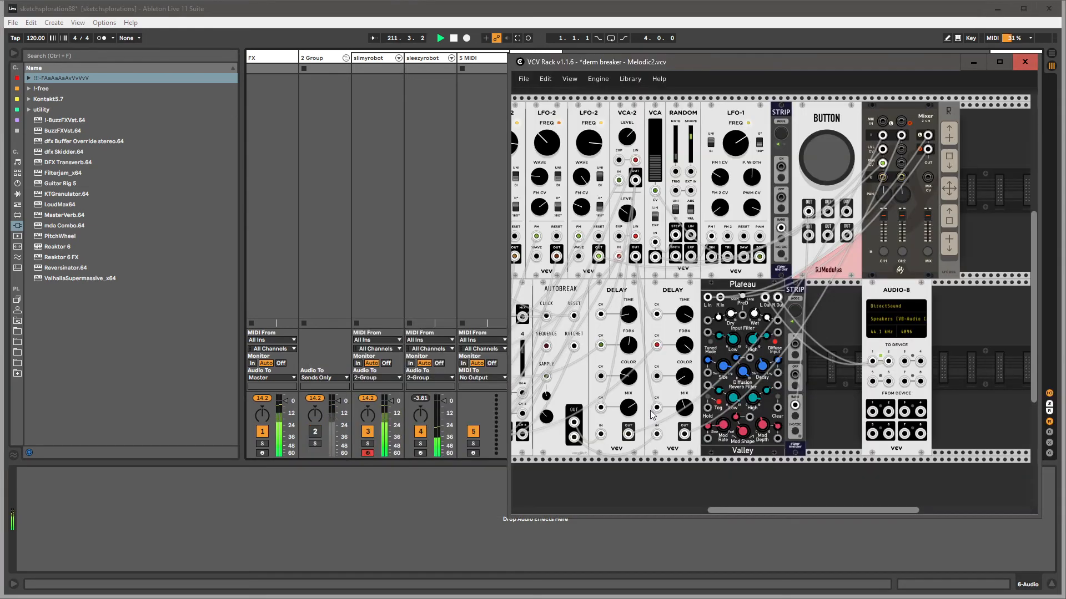
pyautogui.click(881, 320)
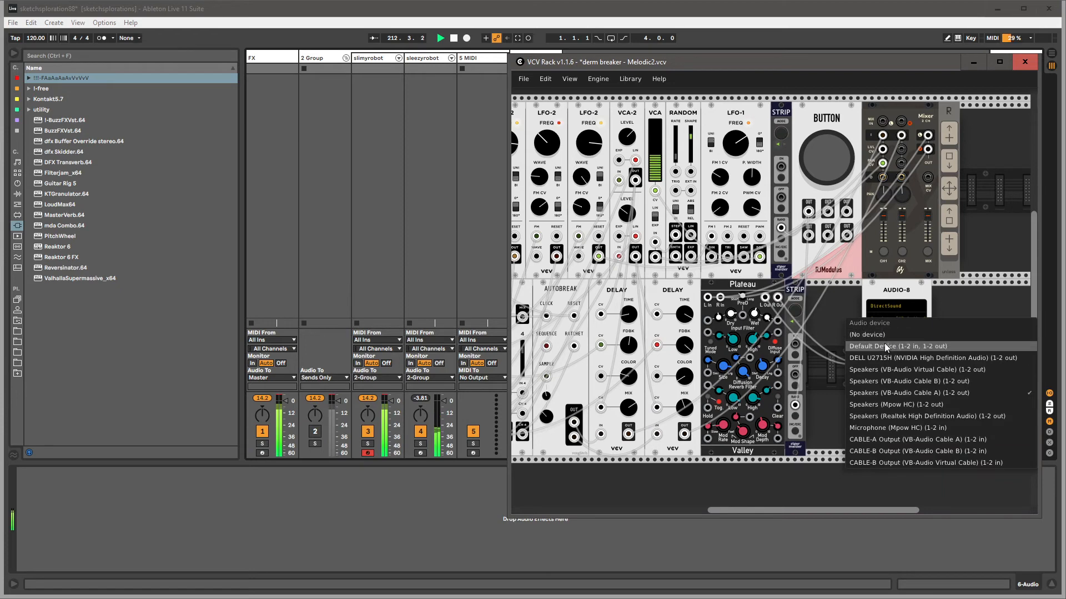
pyautogui.click(884, 345)
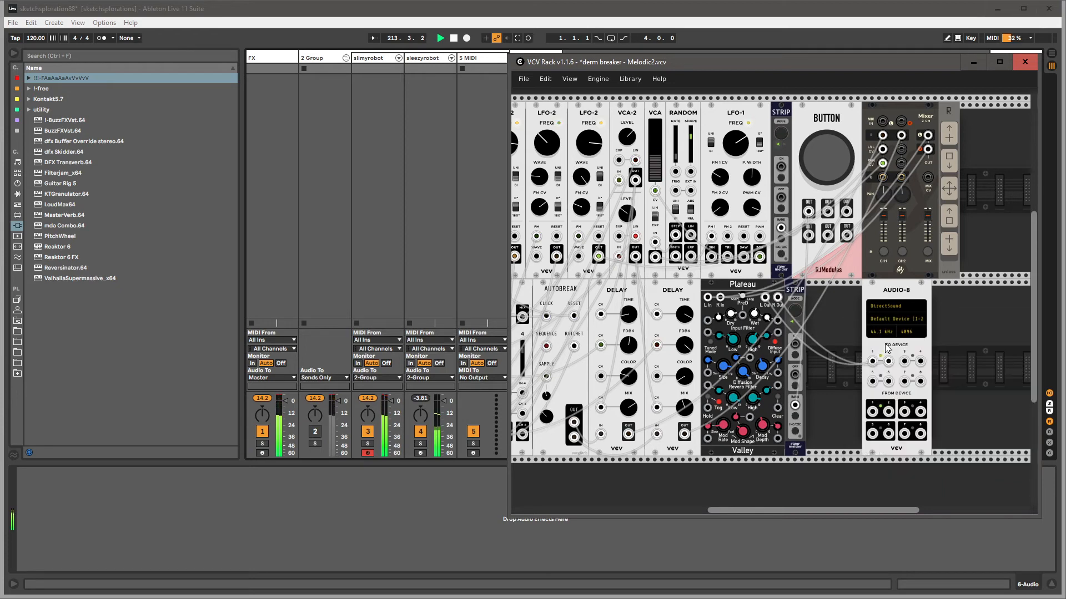
# - Return to Ableton Live and delete the 6 Audio track
pyautogui.click(471, 77)
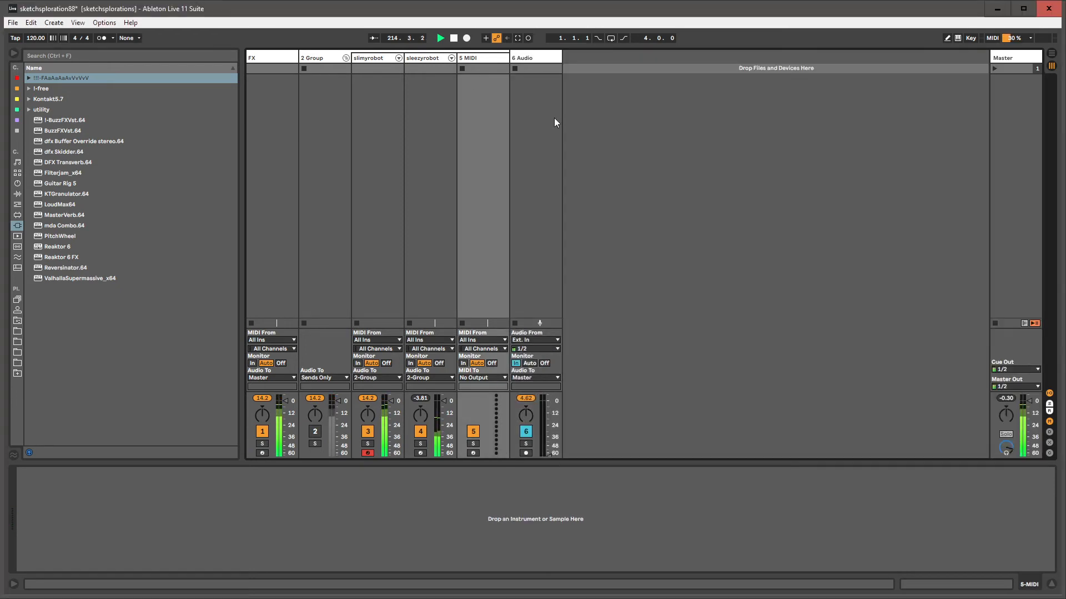
pyautogui.click(548, 348)
pyautogui.click(545, 340)
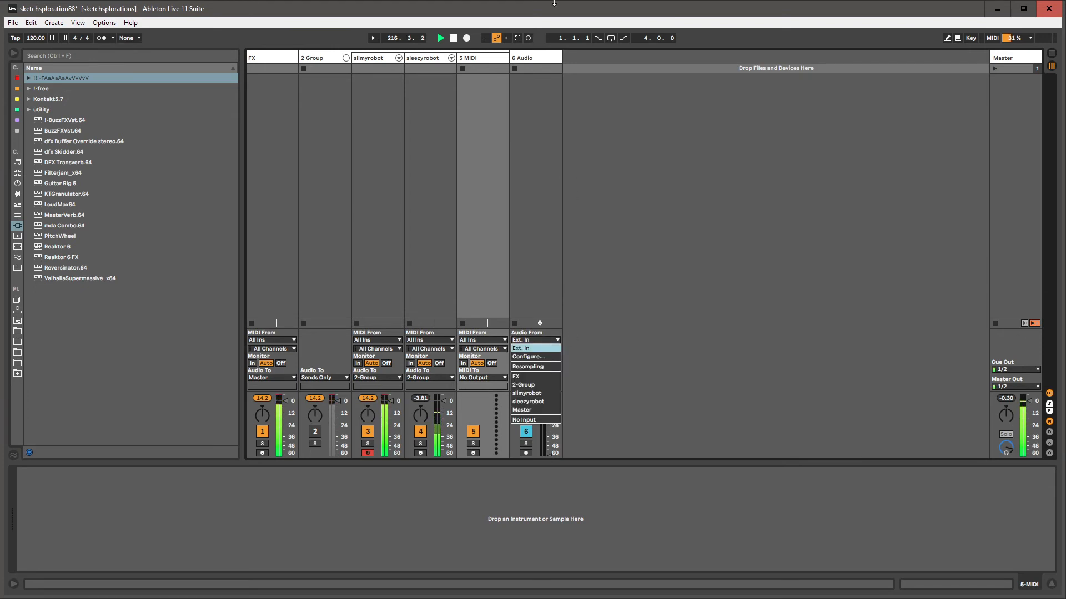
pyautogui.click(546, 57)
pyautogui.click(546, 58)
pyautogui.press('Delete')
pyautogui.click(264, 58)
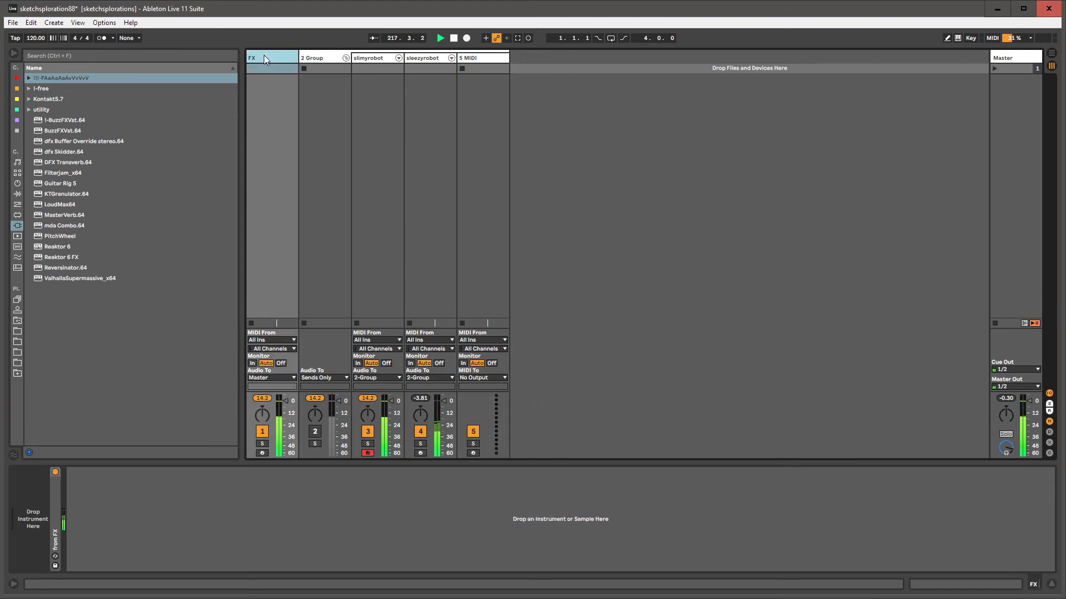
pyautogui.hotkey('alt', 'Tab')
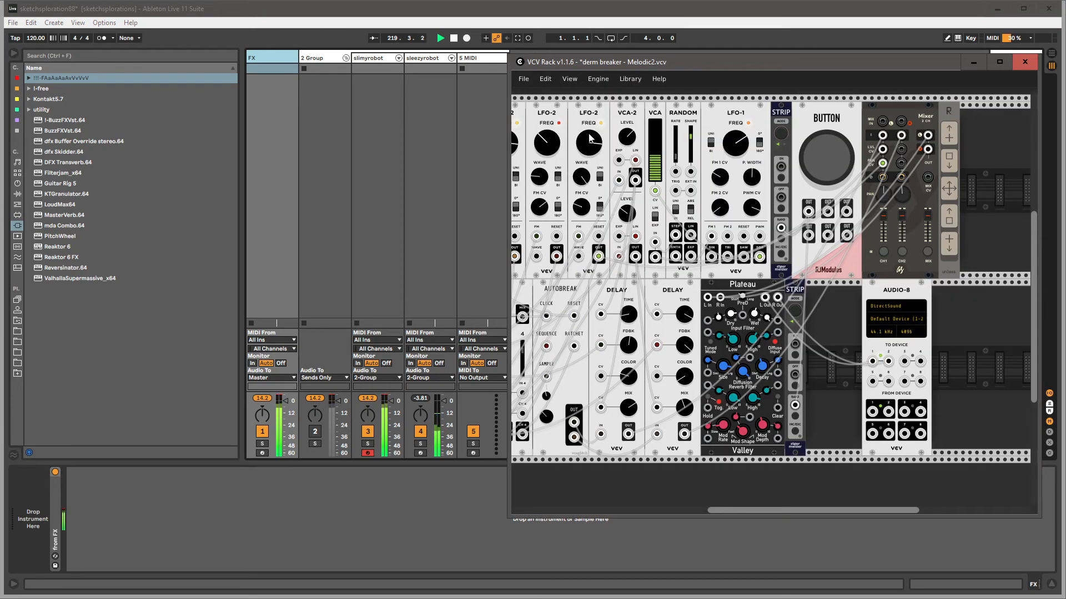
pyautogui.hotkey('alt', 'Tab')
pyautogui.click(366, 58)
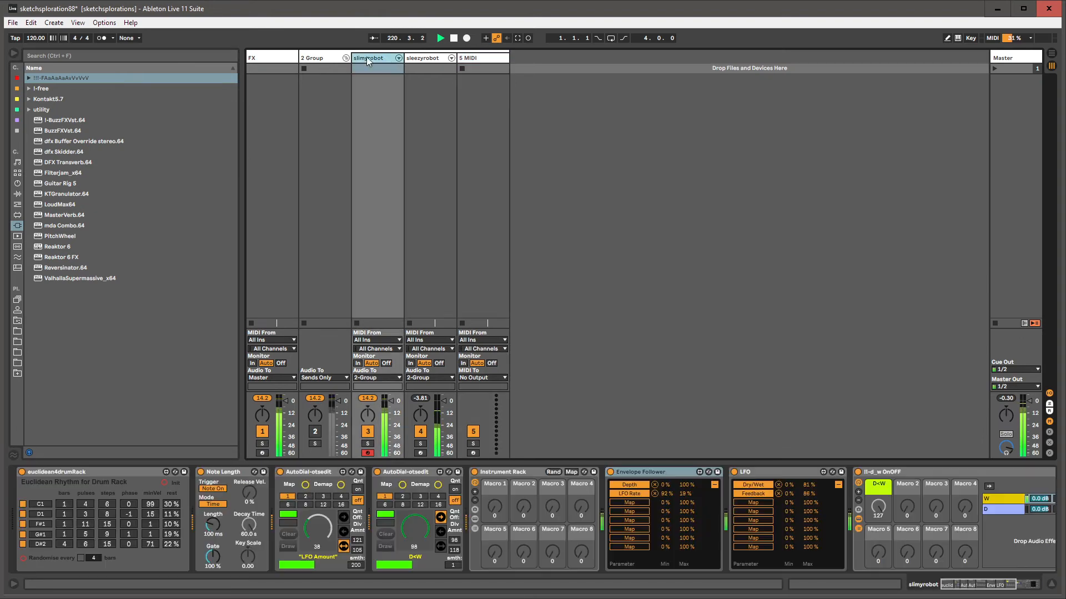
pyautogui.click(425, 57)
pyautogui.click(473, 59)
pyautogui.click(267, 60)
# - Switch to VCV Rack and browse its module library, filtering by the VCV brand and resetting the filters
pyautogui.hotkey('alt', 'Tab')
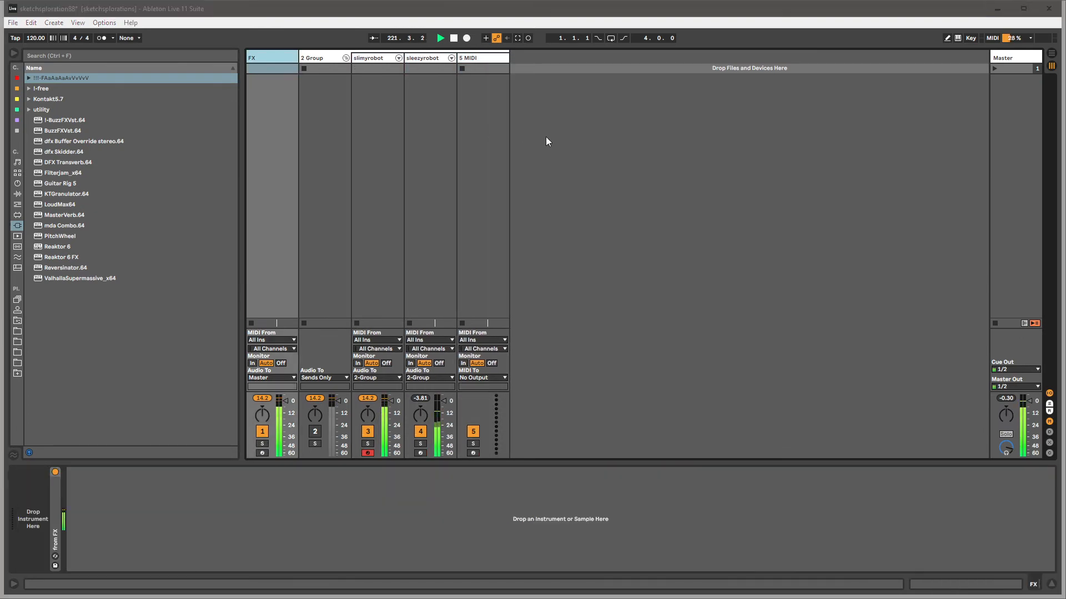
pyautogui.moveTo(744, 510)
pyautogui.mouseDown()
pyautogui.moveTo(675, 511)
pyautogui.moveTo(744, 511)
pyautogui.mouseUp()
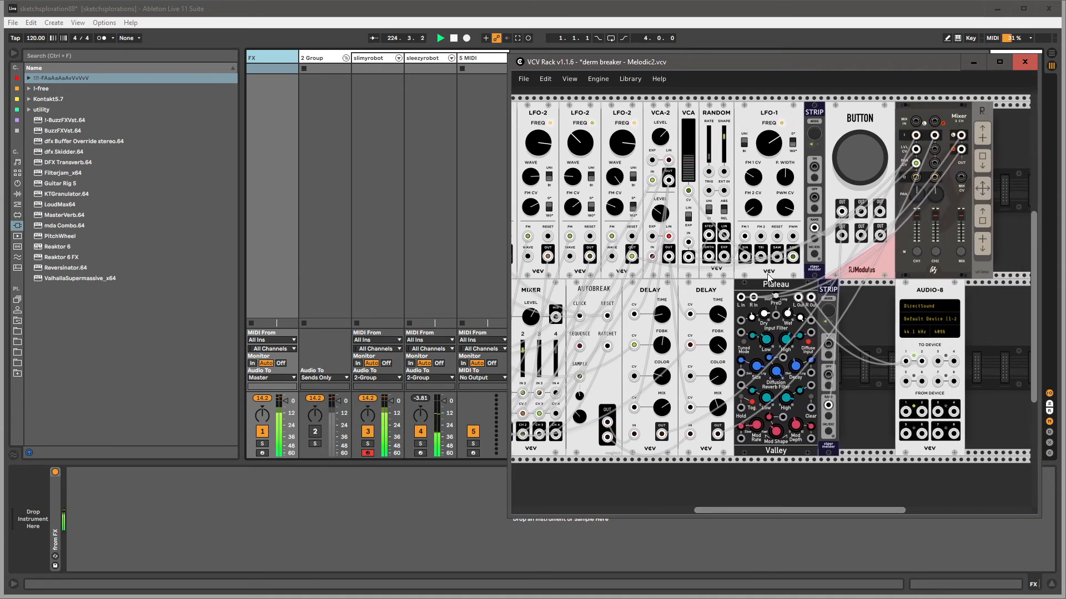
pyautogui.rightClick(876, 324)
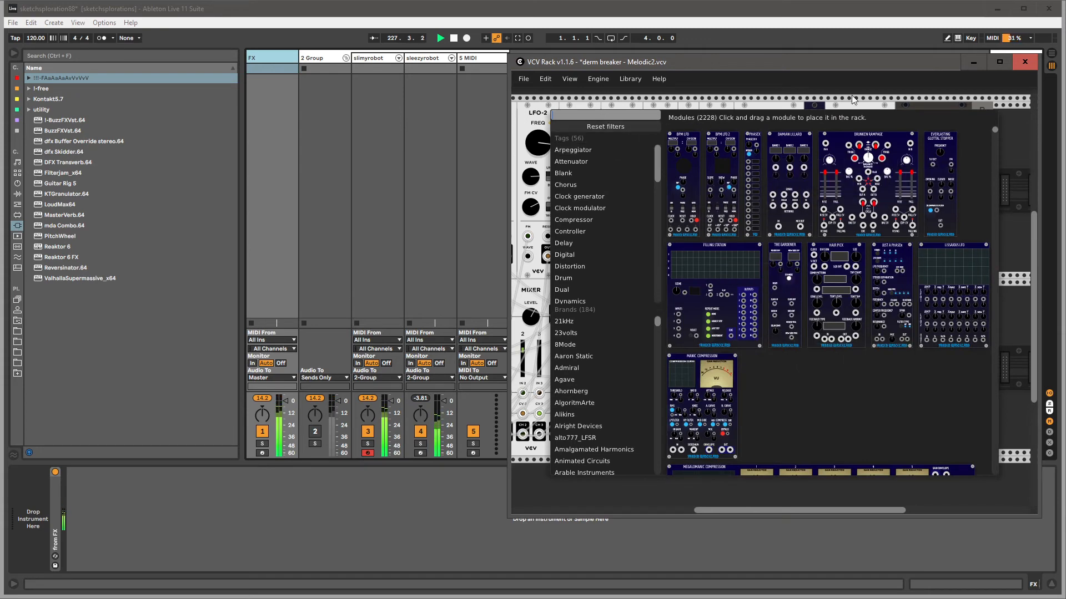
pyautogui.moveTo(657, 322); pyautogui.dragTo(657, 469)
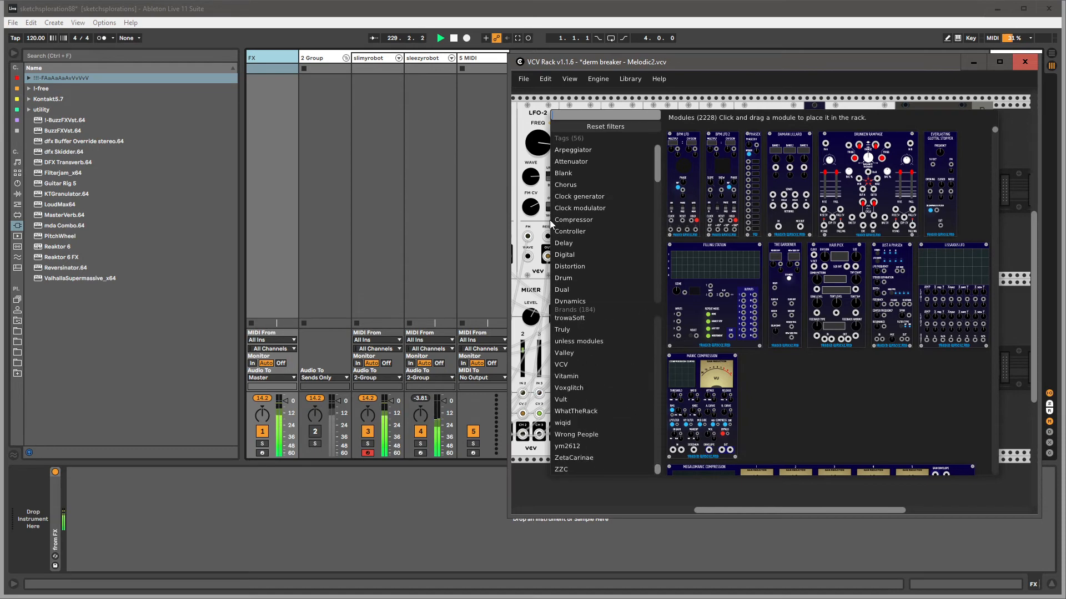
pyautogui.click(561, 365)
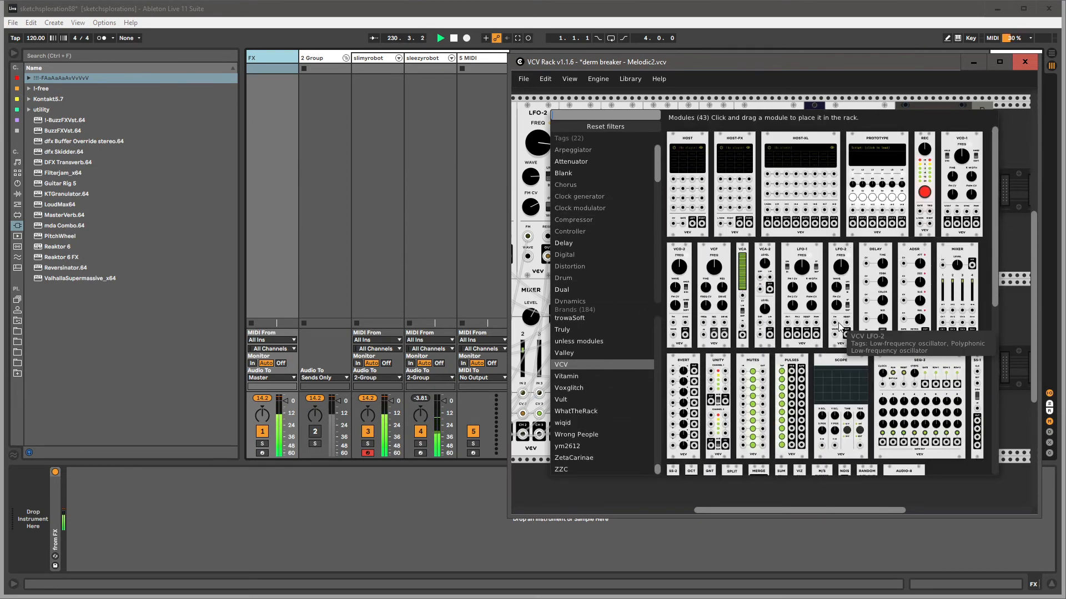
pyautogui.scroll(-5, 747, 203)
pyautogui.scroll(1, 748, 203)
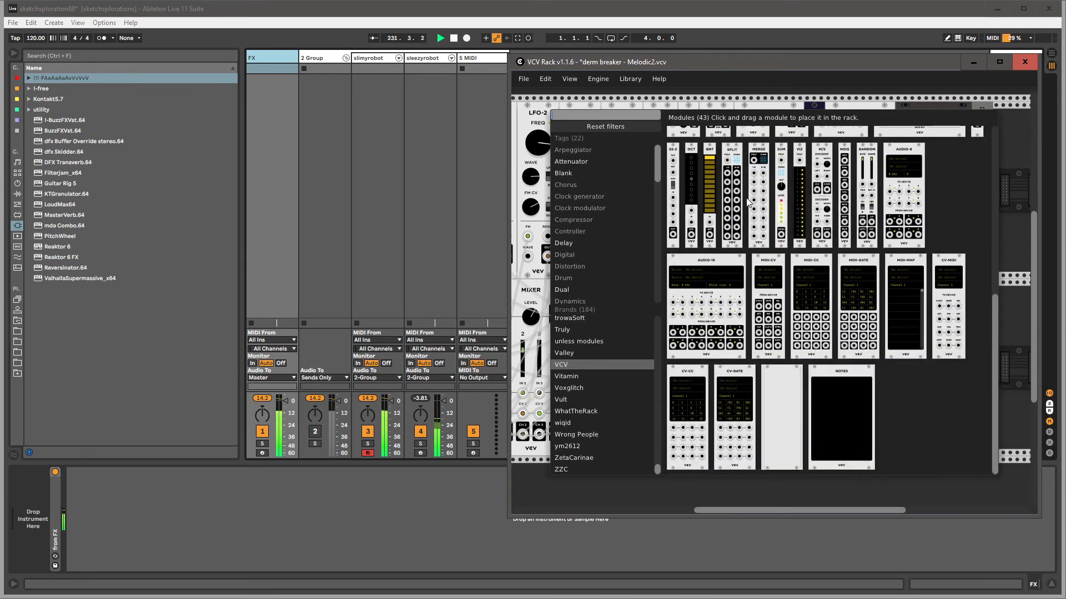
pyautogui.scroll(4, 889, 386)
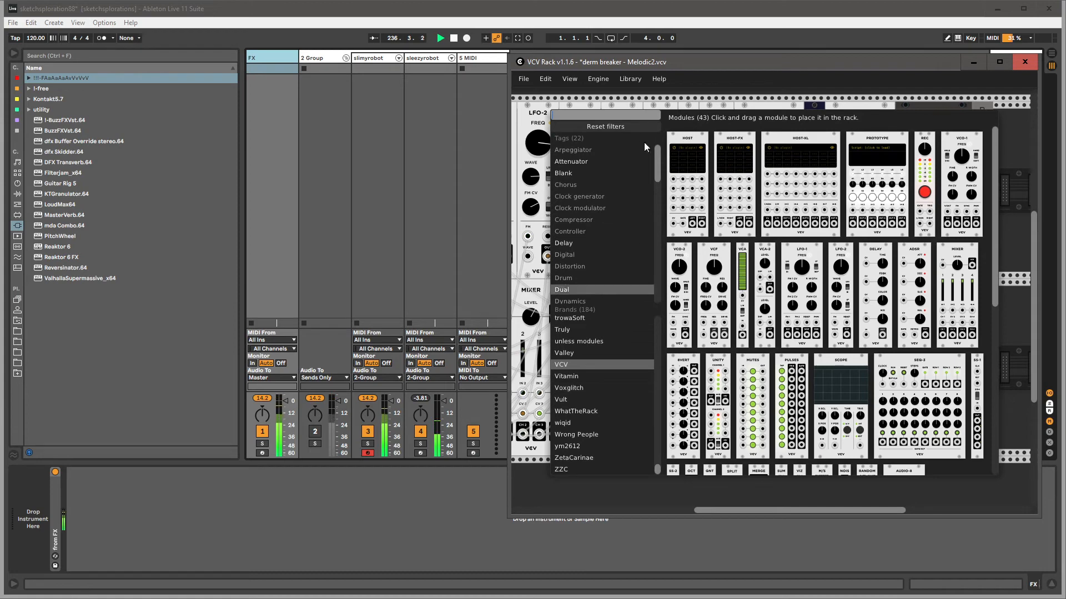
pyautogui.moveTo(656, 468); pyautogui.dragTo(657, 321)
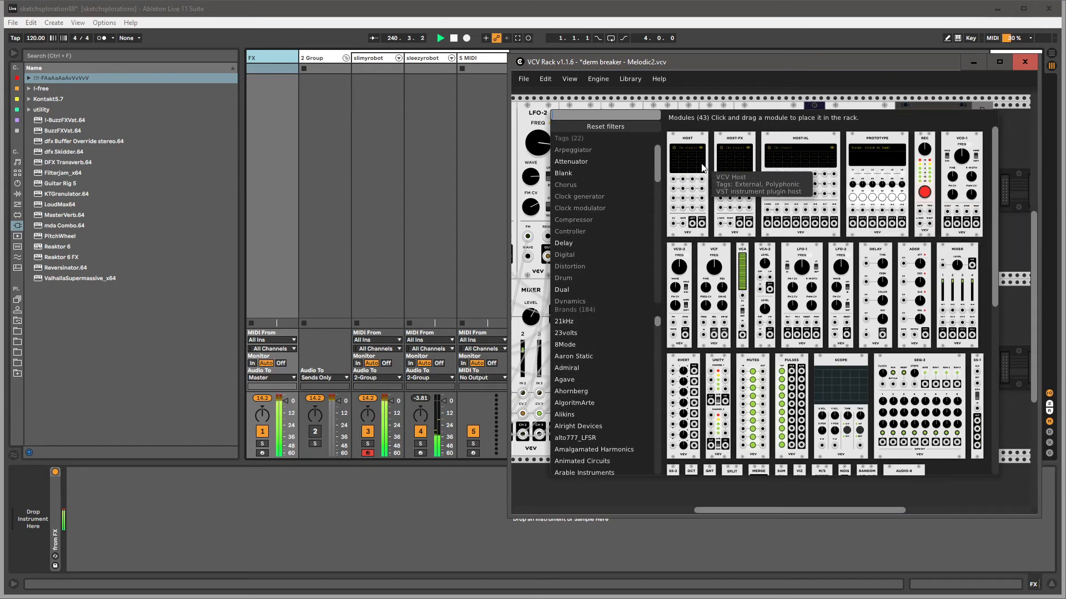
pyautogui.click(583, 126)
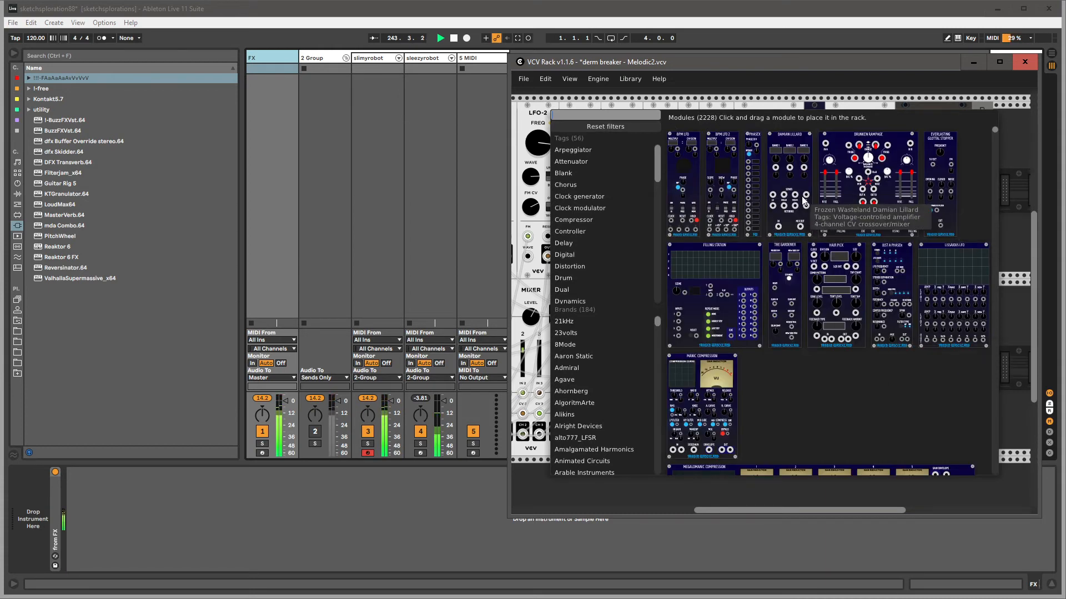
pyautogui.moveTo(657, 153)
pyautogui.mouseDown()
pyautogui.moveTo(657, 274)
pyautogui.moveTo(657, 153)
pyautogui.mouseUp()
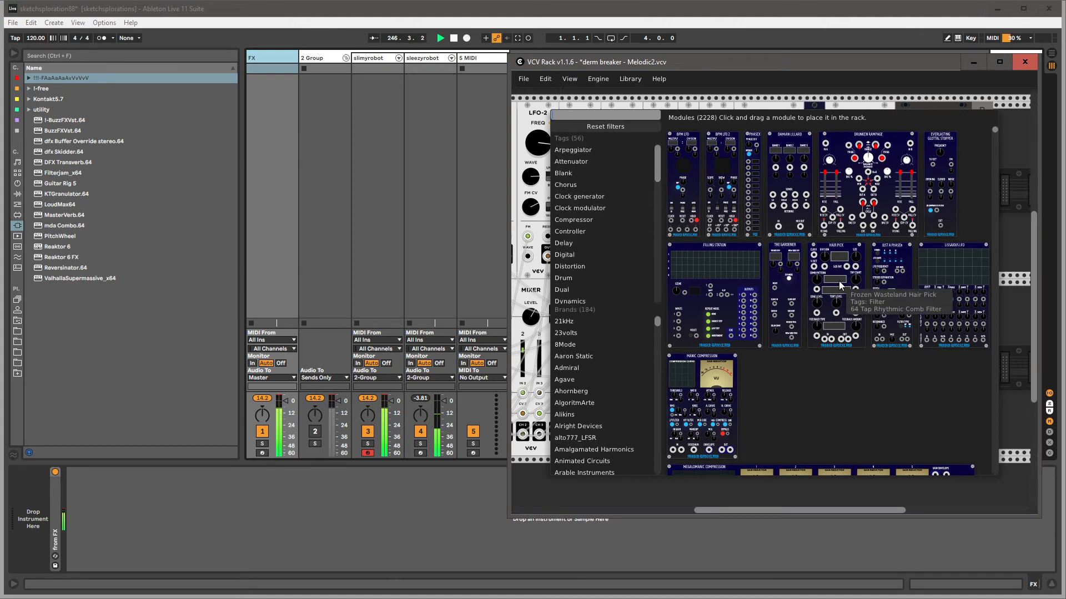
# - Close the module library and move the AUDIO-8 module slightly closer to the STRIP module in its row
pyautogui.click(1025, 175)
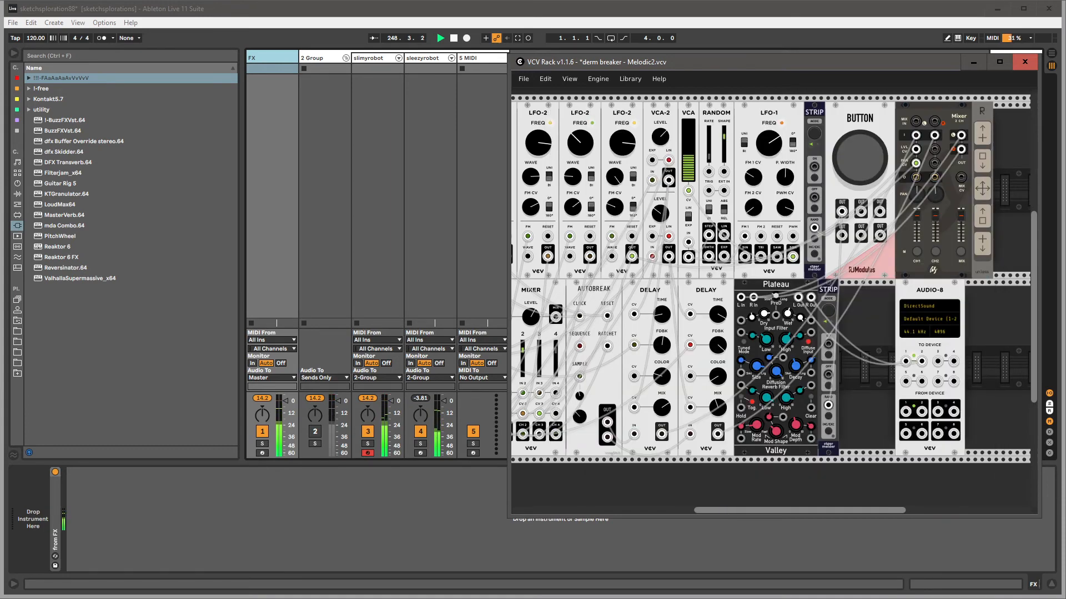
pyautogui.moveTo(706, 510)
pyautogui.mouseDown()
pyautogui.moveTo(648, 509)
pyautogui.moveTo(725, 510)
pyautogui.mouseUp()
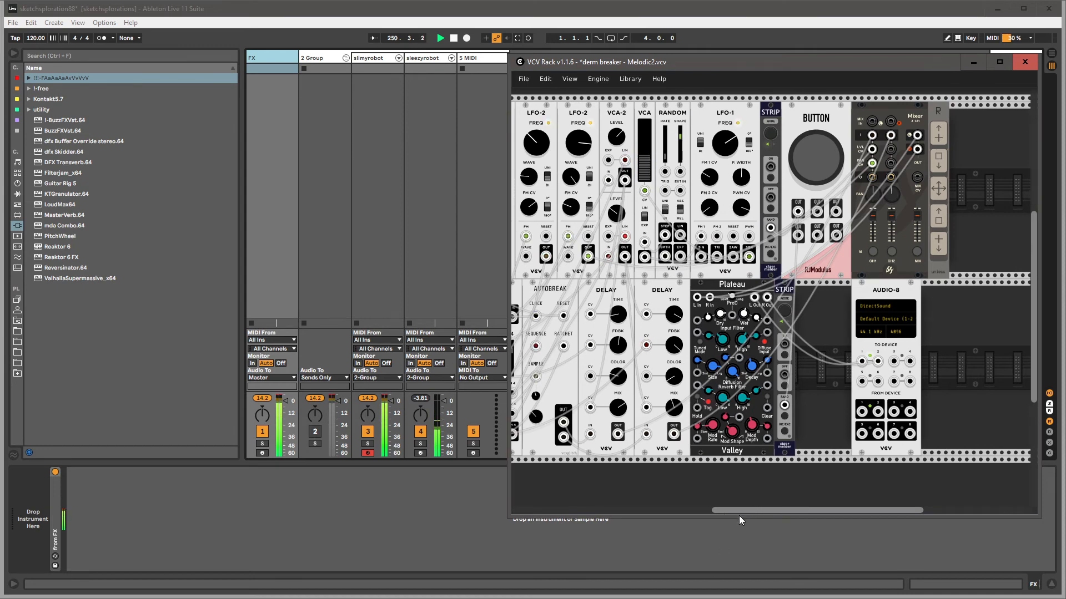
pyautogui.moveTo(737, 512); pyautogui.dragTo(675, 511)
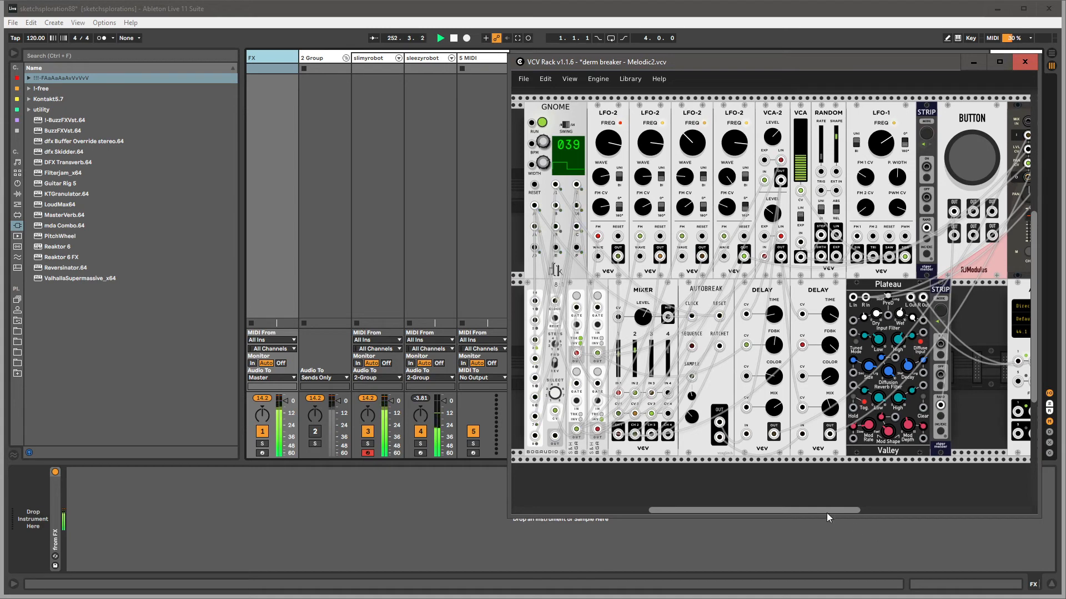
pyautogui.moveTo(827, 512); pyautogui.dragTo(906, 513)
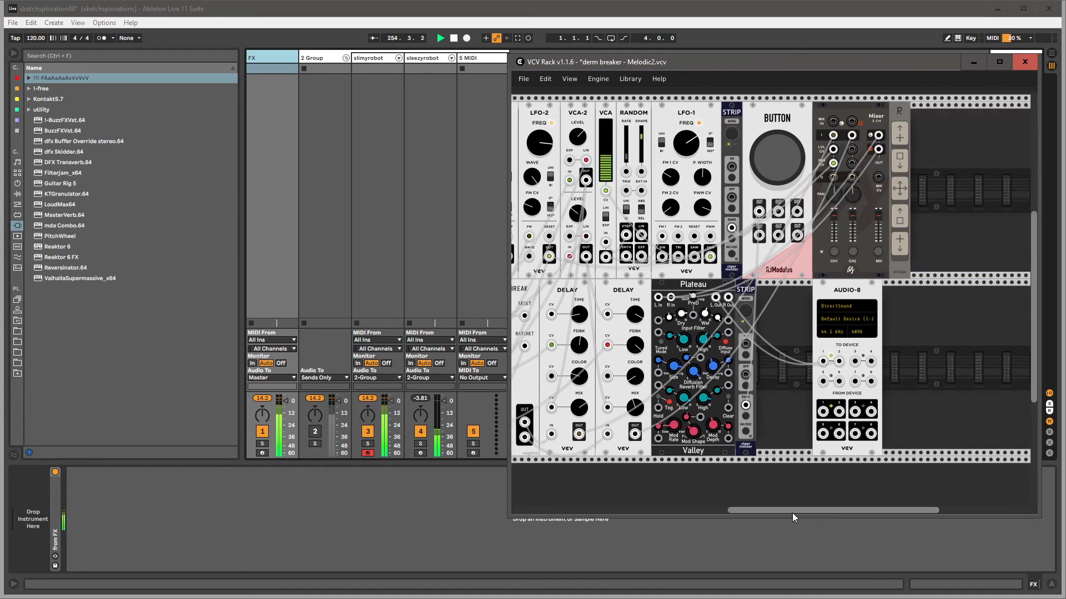
pyautogui.moveTo(792, 512); pyautogui.dragTo(811, 511)
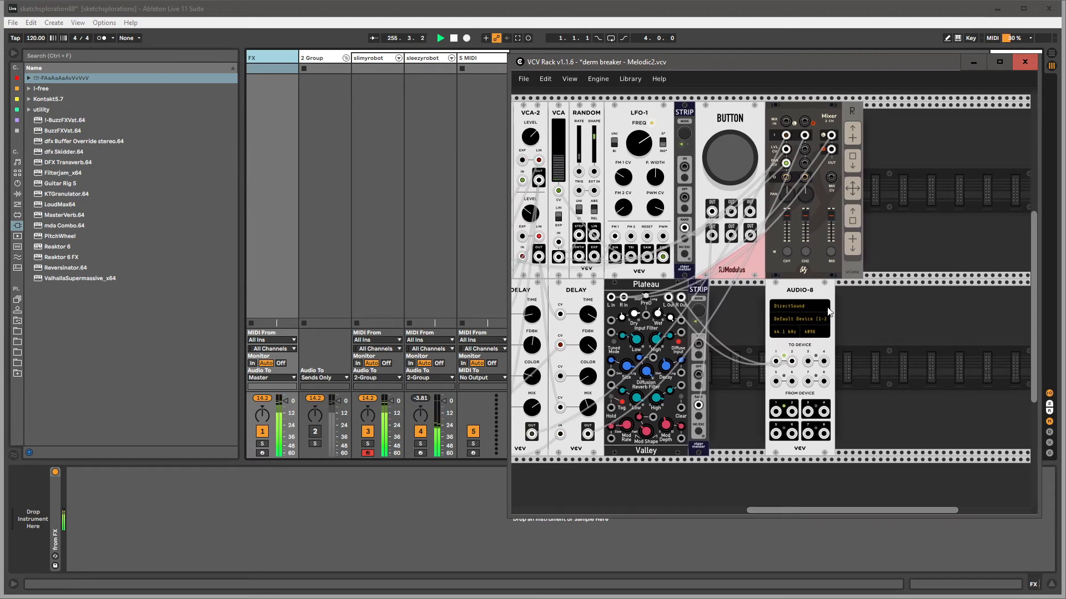
pyautogui.moveTo(808, 290); pyautogui.dragTo(793, 291)
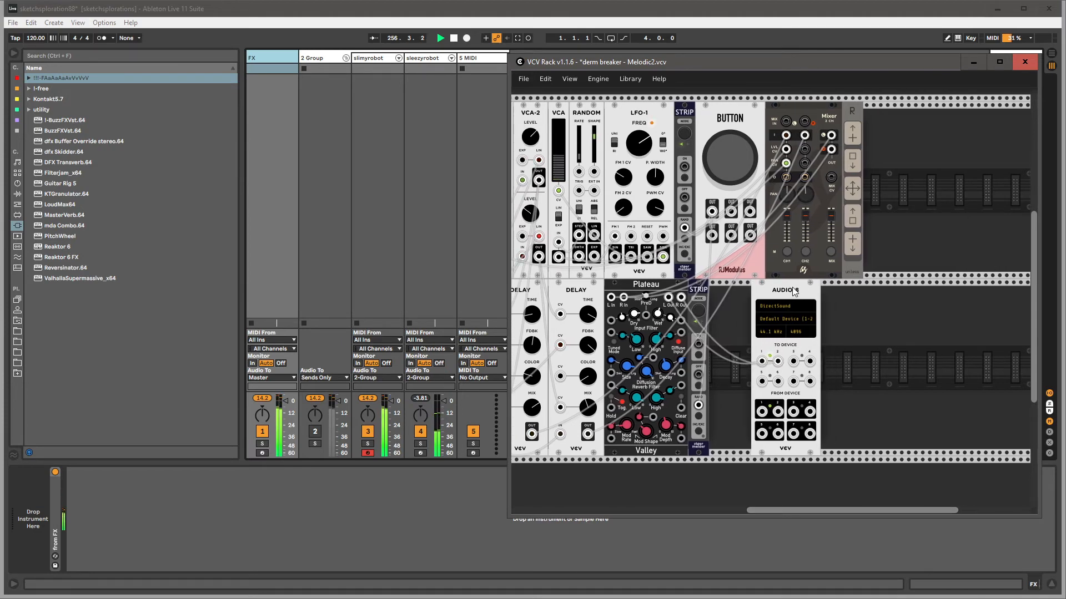
# - Add the REC module to the rack from the module library, filtered by the VCV brand
pyautogui.rightClick(829, 306)
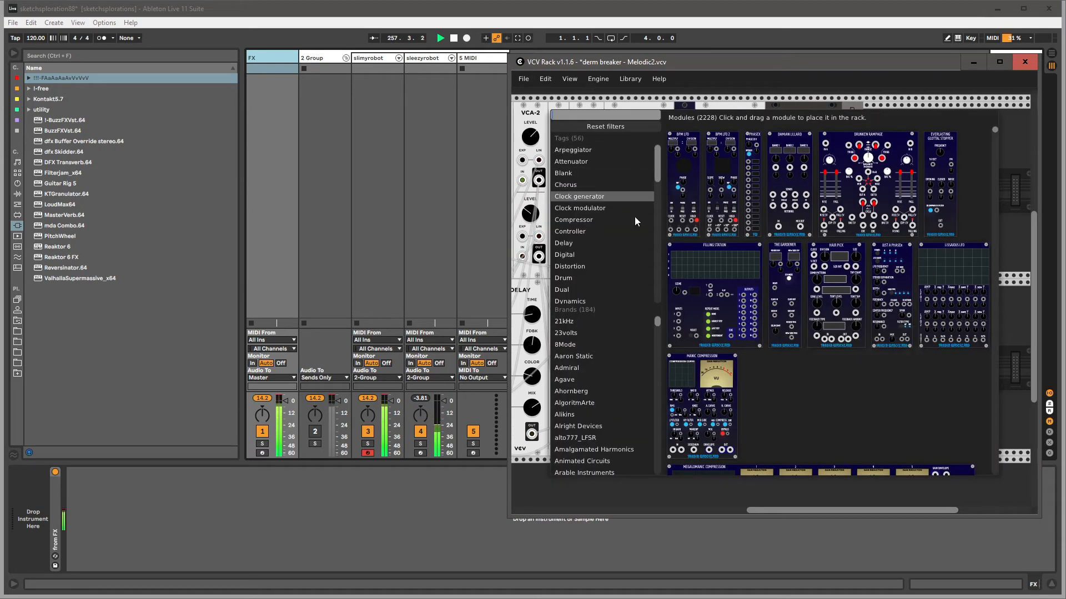
pyautogui.moveTo(657, 321); pyautogui.dragTo(657, 470)
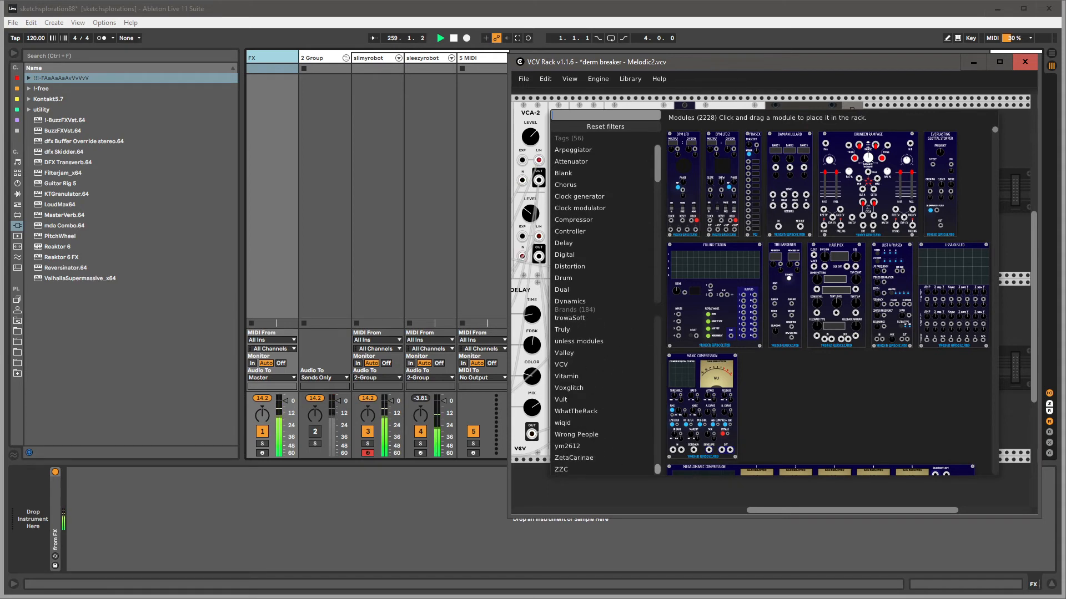
pyautogui.click(561, 365)
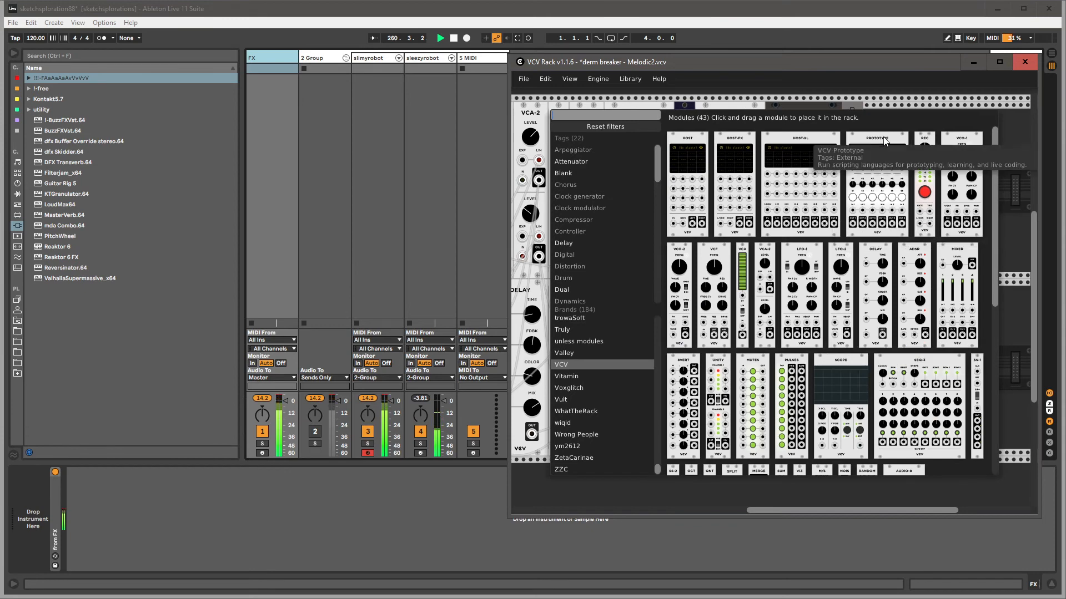
pyautogui.click(924, 142)
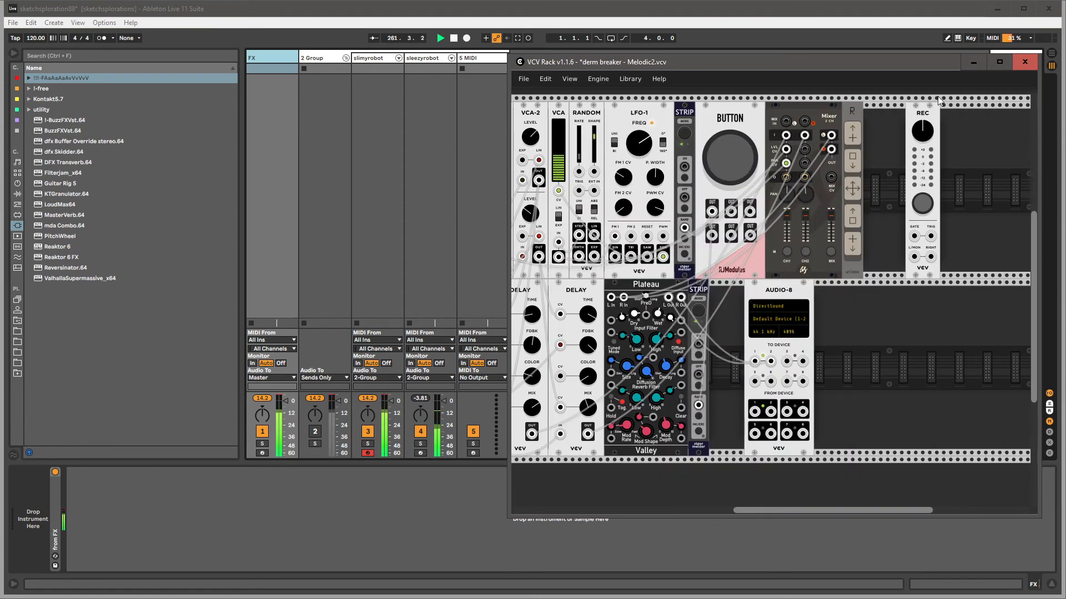
# - Place the REC module beside AUDIO-8 in the lower row and patch Plateau's right and left outputs into its matching inputs
pyautogui.moveTo(937, 95); pyautogui.dragTo(873, 361)
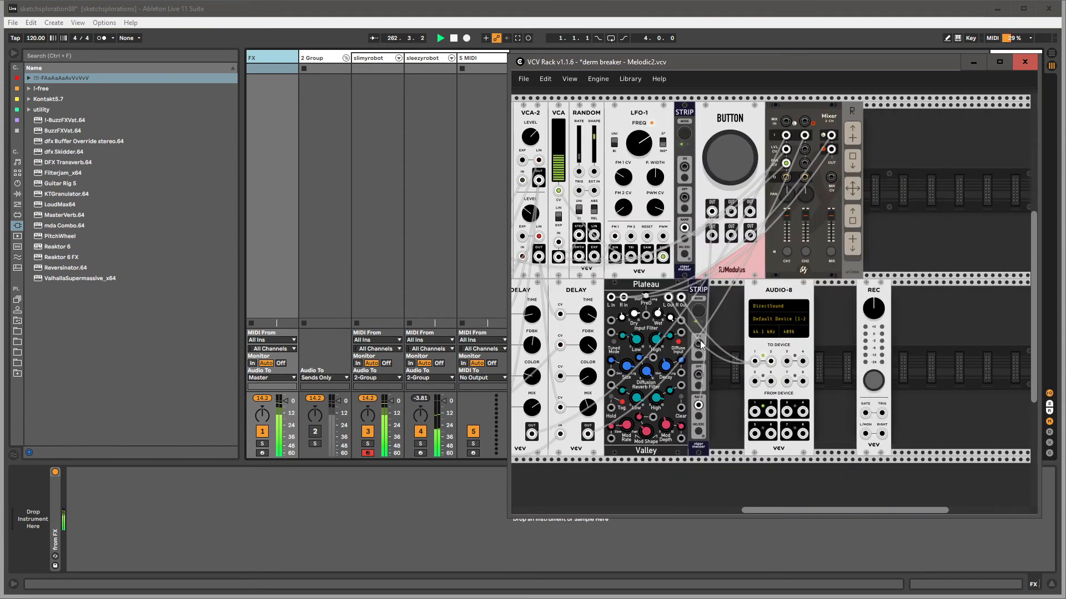
pyautogui.moveTo(681, 298)
pyautogui.mouseDown()
pyautogui.moveTo(744, 361)
pyautogui.moveTo(883, 417)
pyautogui.moveTo(881, 434)
pyautogui.mouseUp()
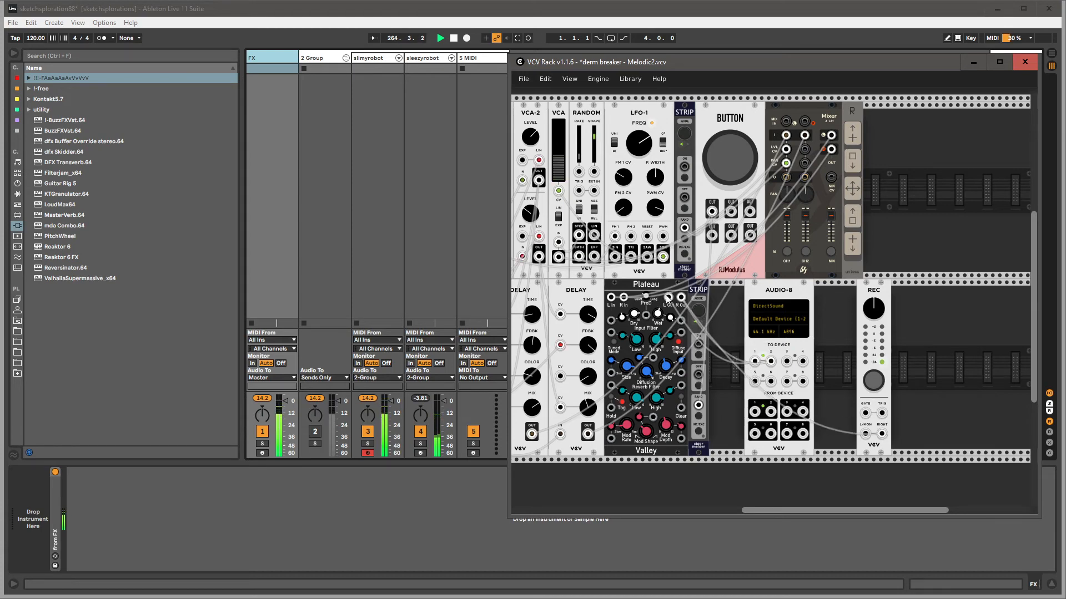
pyautogui.moveTo(668, 299); pyautogui.dragTo(865, 433)
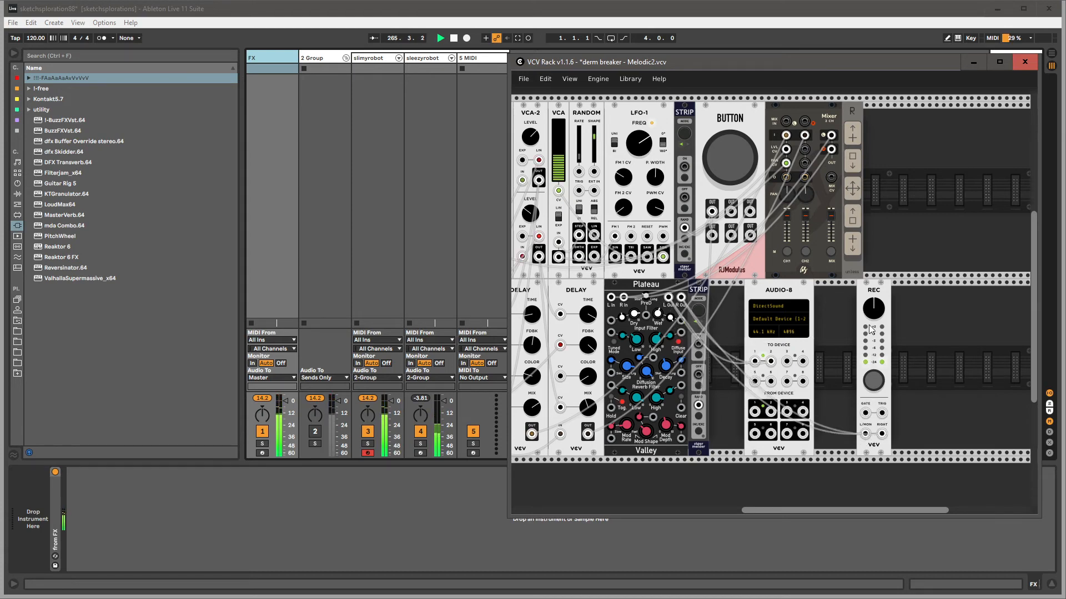
# - Start selecting an output file for the REC module and browse to the sketchsplorations Samples folder on REAKTORS1 (R:)
pyautogui.rightClick(860, 297)
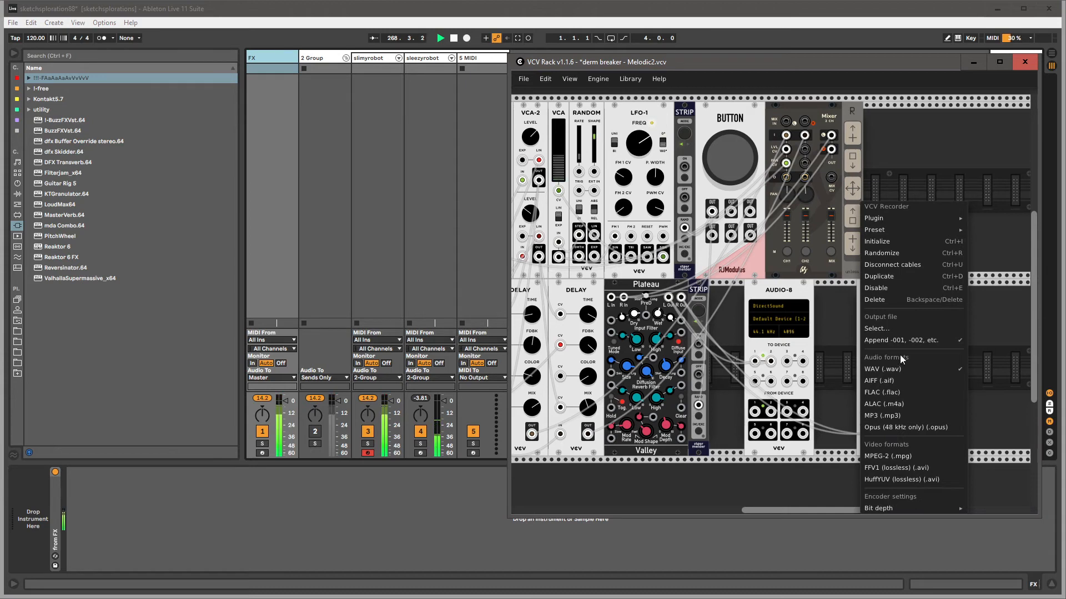
pyautogui.click(900, 329)
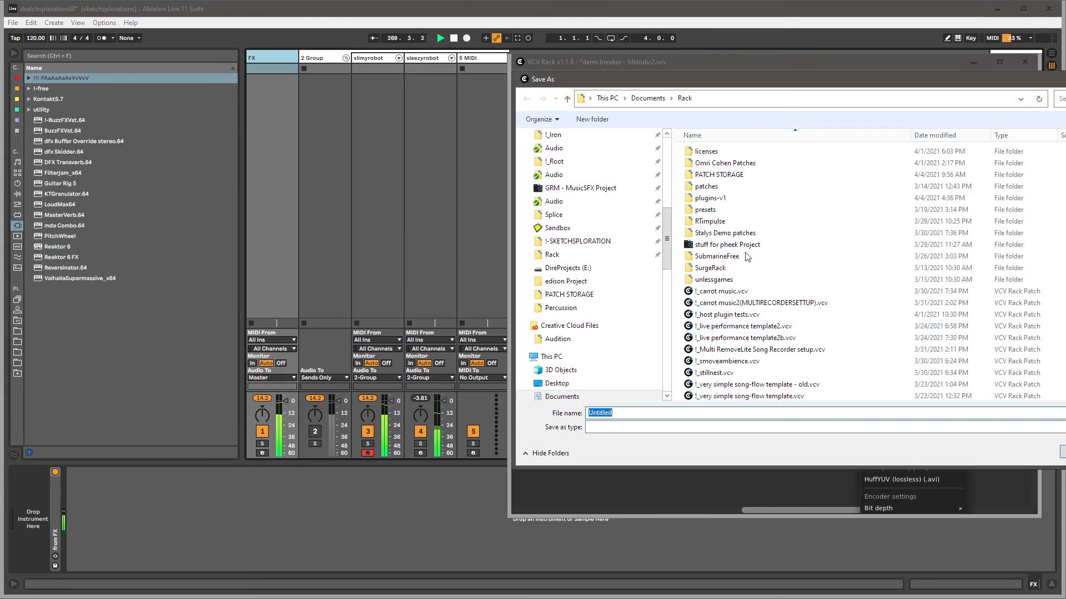
pyautogui.moveTo(668, 229); pyautogui.dragTo(681, 302)
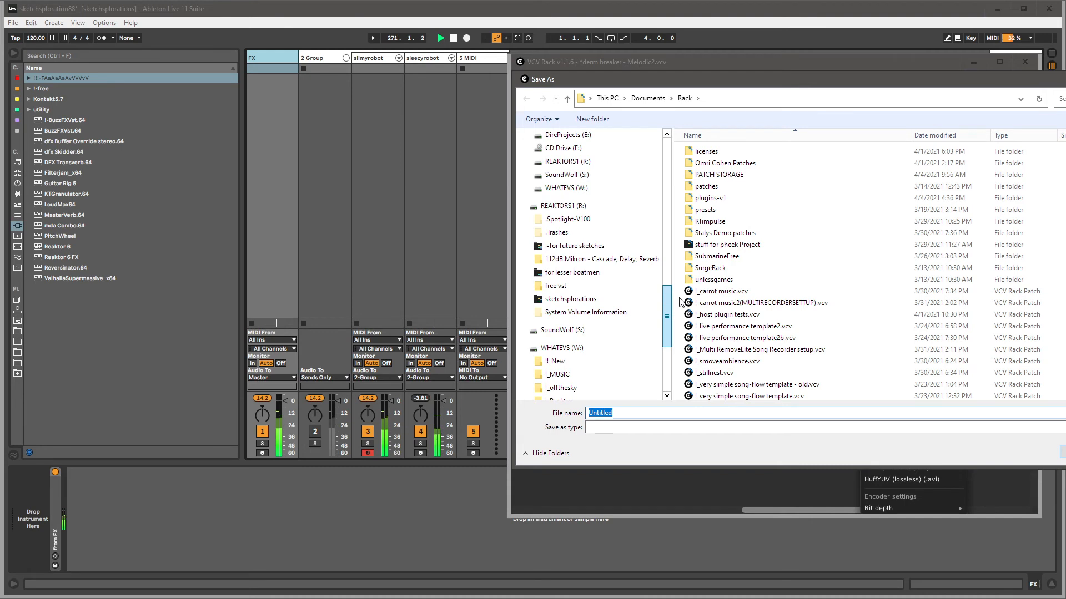
pyautogui.click(572, 161)
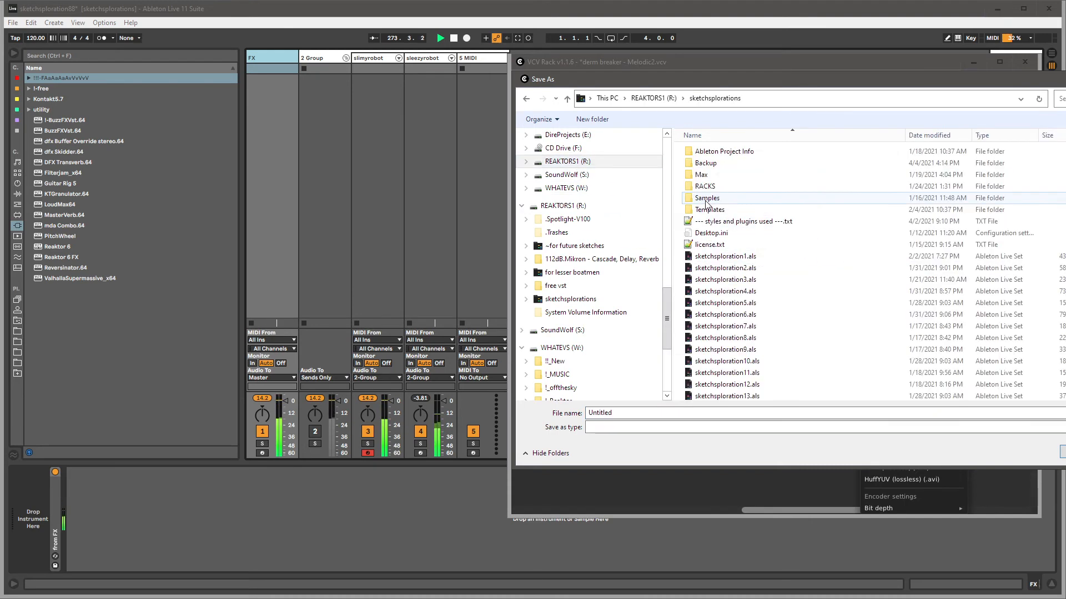
pyautogui.doubleClick(716, 198)
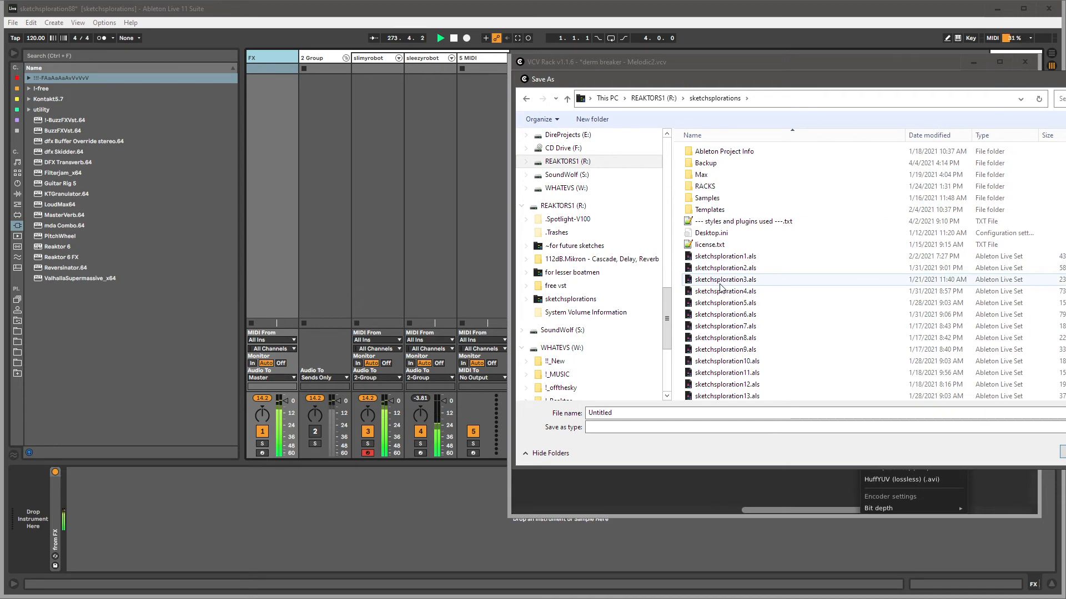
pyautogui.doubleClick(707, 198)
# - Name the REC module's output file vcvambience and save the selection
pyautogui.doubleClick(605, 413)
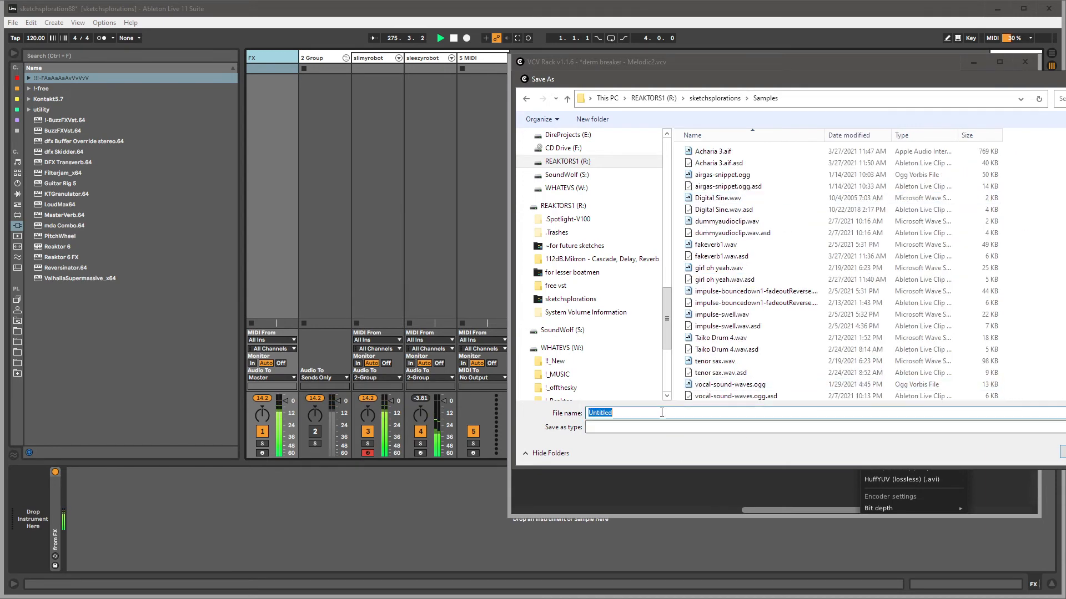
pyautogui.write('vcvout')
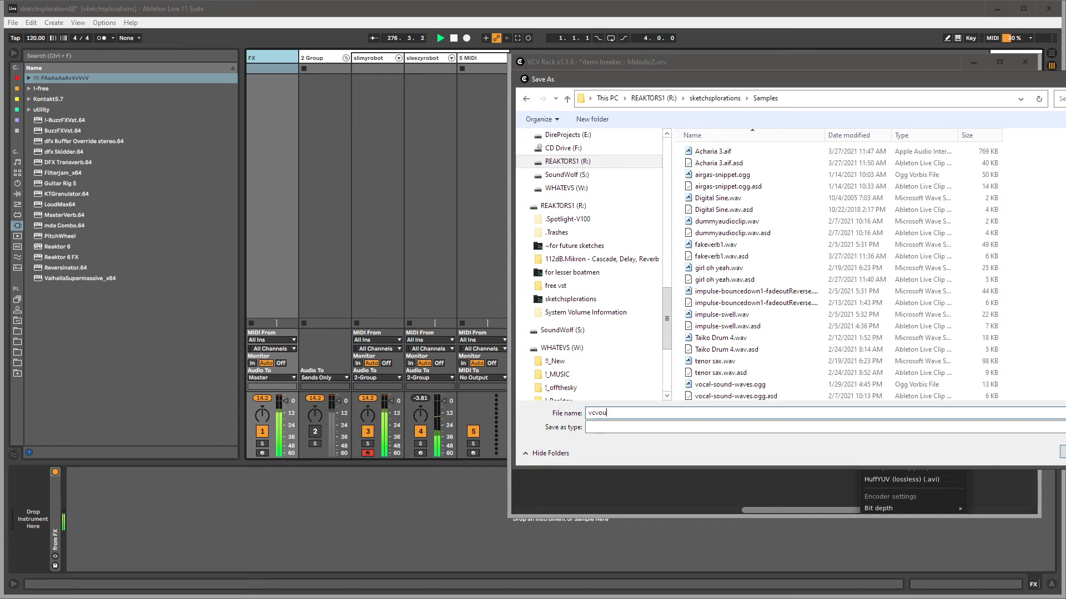
pyautogui.press('BackSpace')
pyautogui.press('BackSpace')
pyautogui.write('ambience')
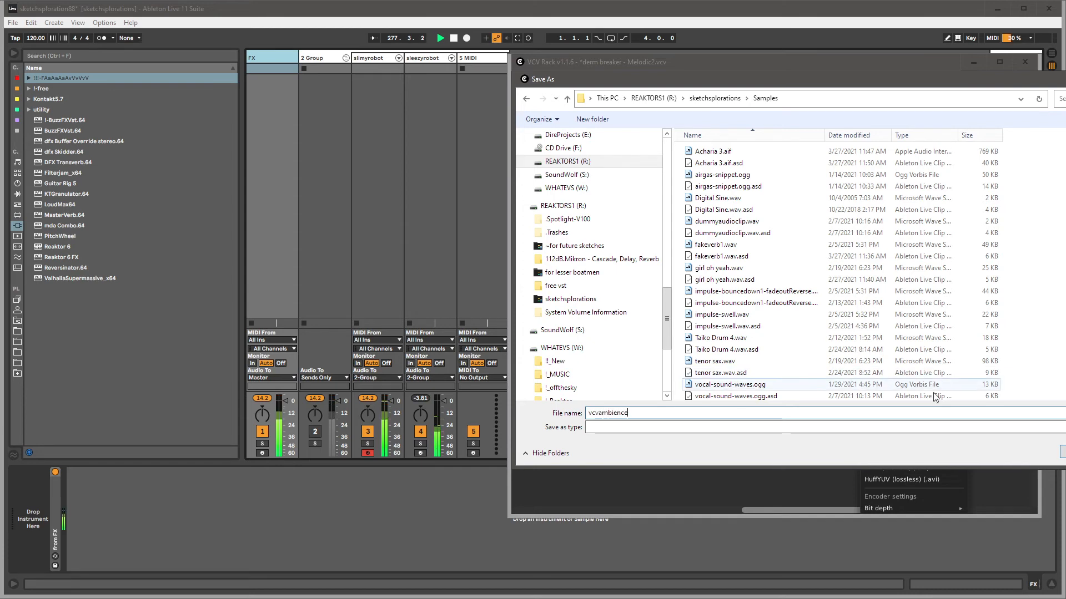
pyautogui.press('Return')
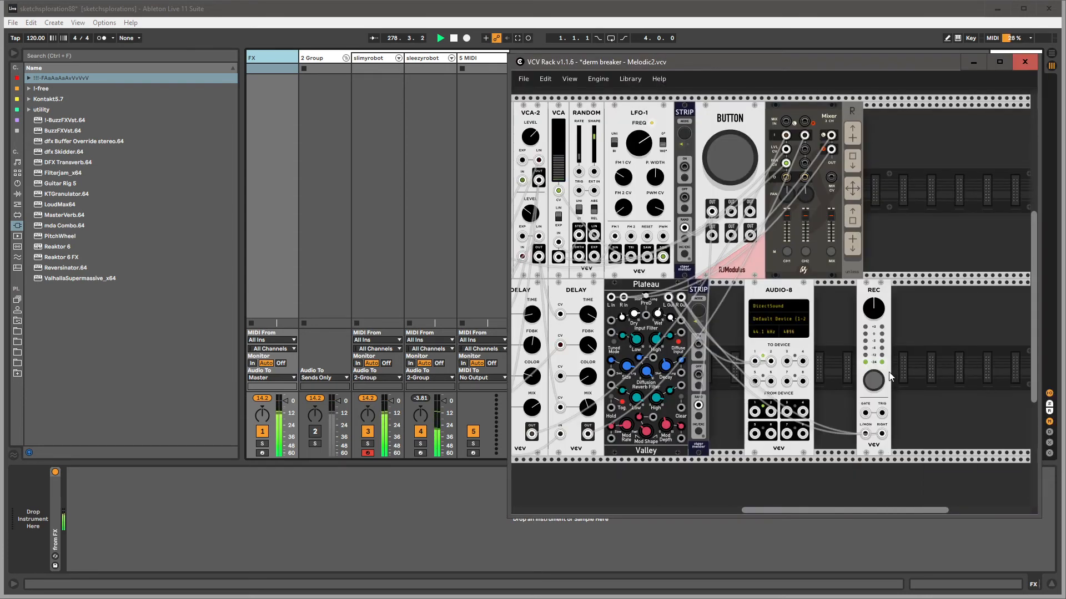
# - Start recording with the REC module, and deactivate the FX track in Ableton Live before returning to VCV Rack
pyautogui.click(873, 381)
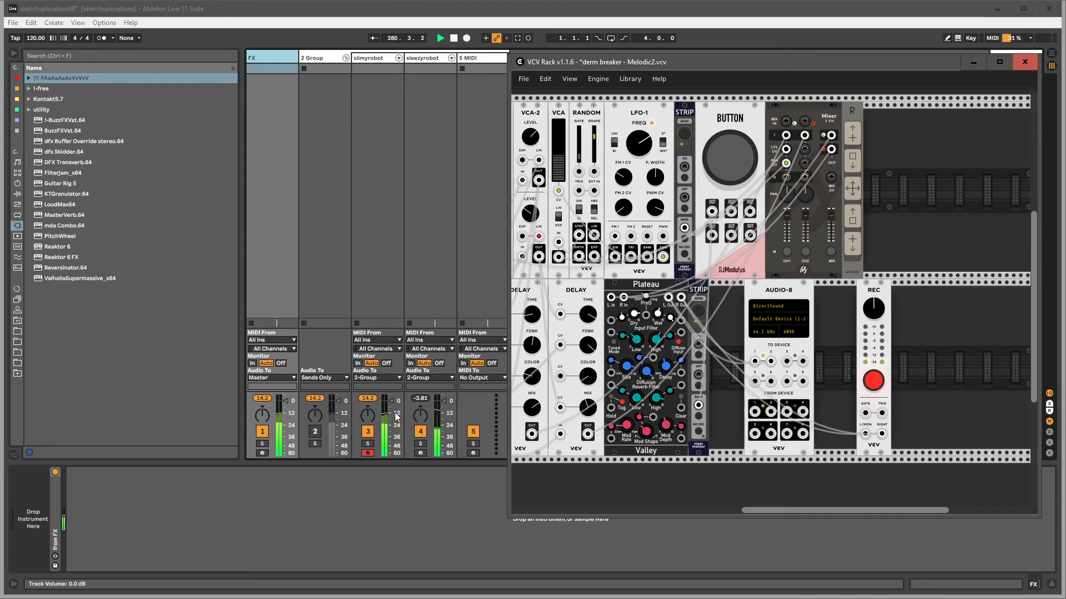
pyautogui.click(259, 432)
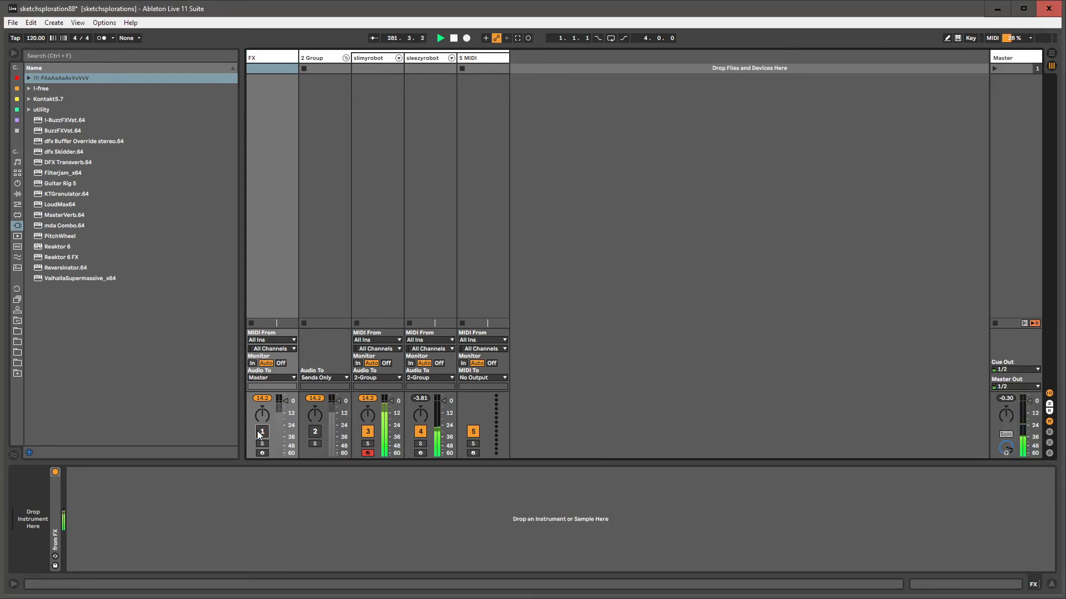
pyautogui.hotkey('alt', 'Tab')
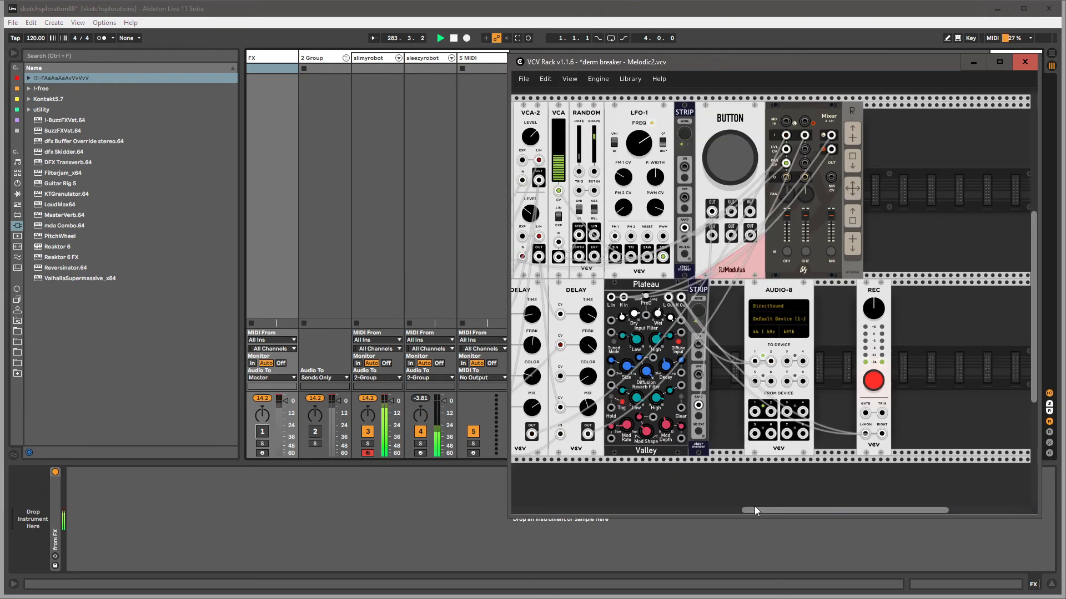
# - Examine the modules of the patch being recorded, including the samples loaded in the Autobreak module
pyautogui.moveTo(754, 510); pyautogui.dragTo(704, 510)
pyautogui.click(895, 383)
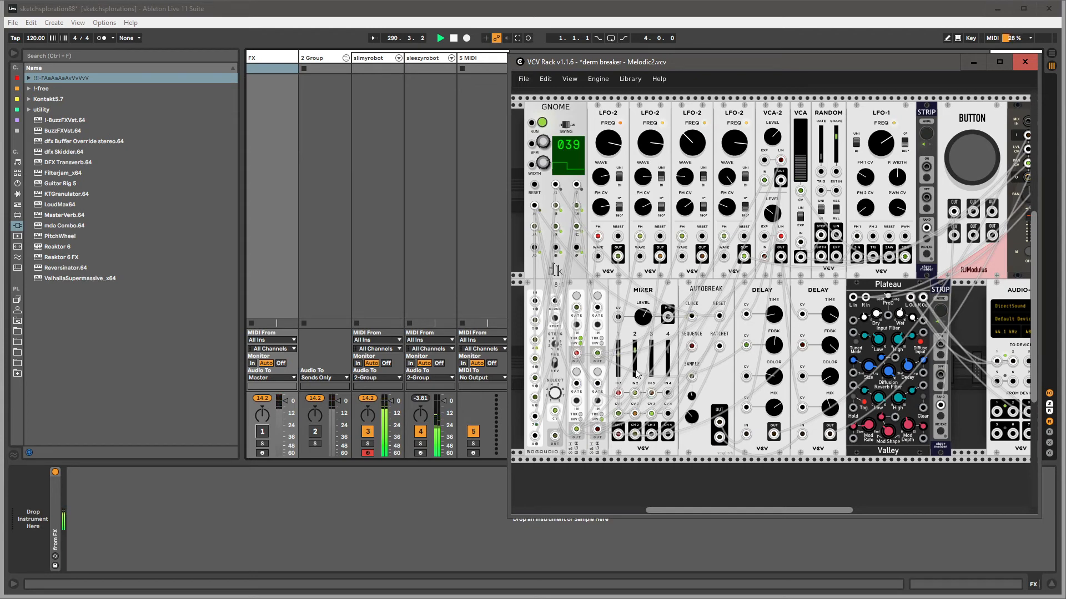
pyautogui.moveTo(634, 411); pyautogui.dragTo(651, 414)
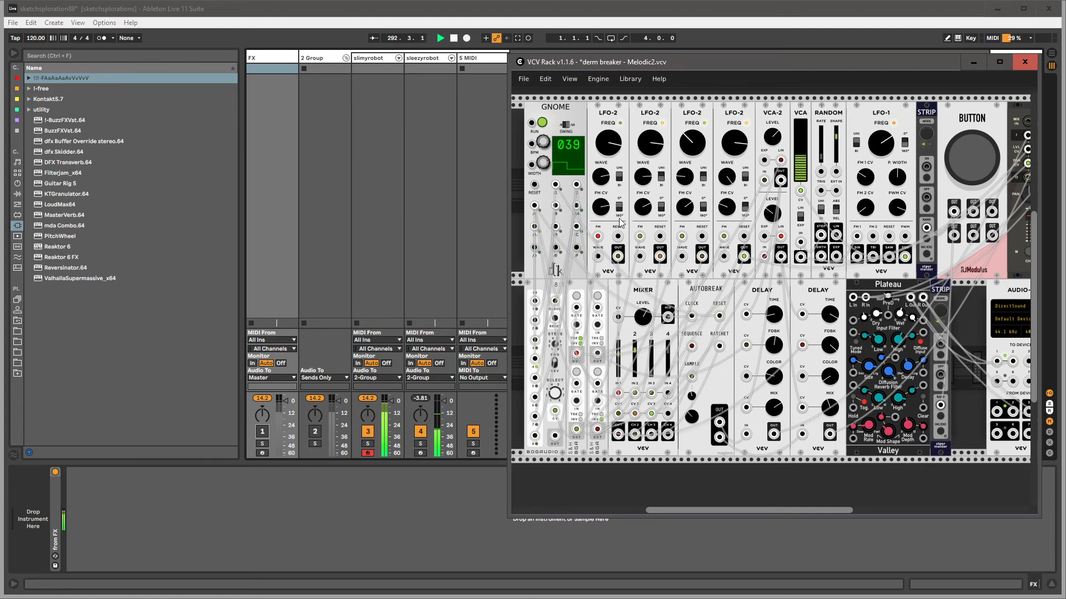
pyautogui.rightClick(705, 298)
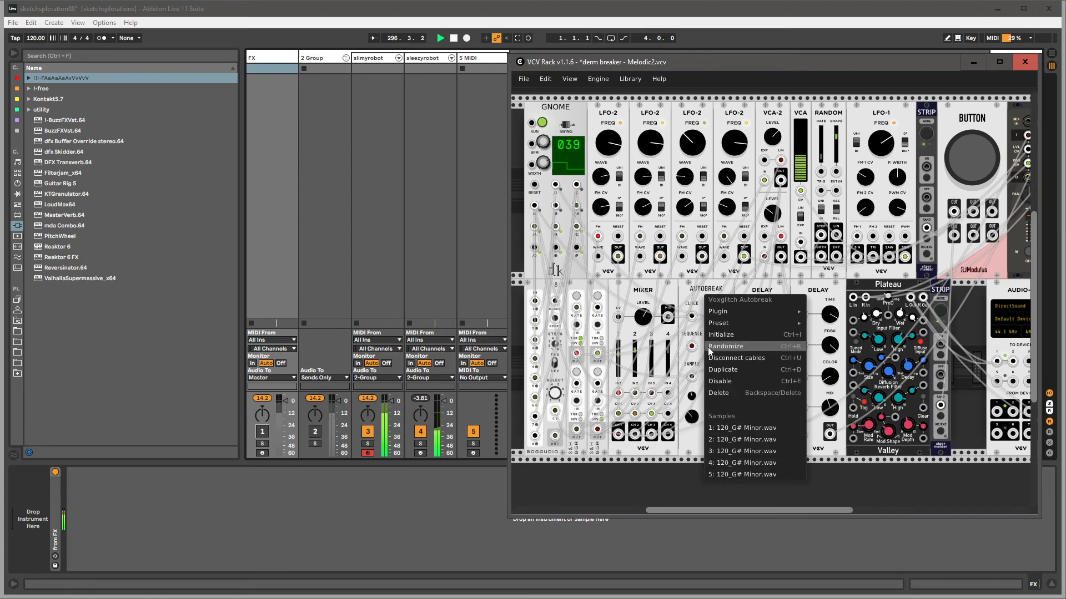
pyautogui.moveTo(716, 312)
pyautogui.click(707, 288)
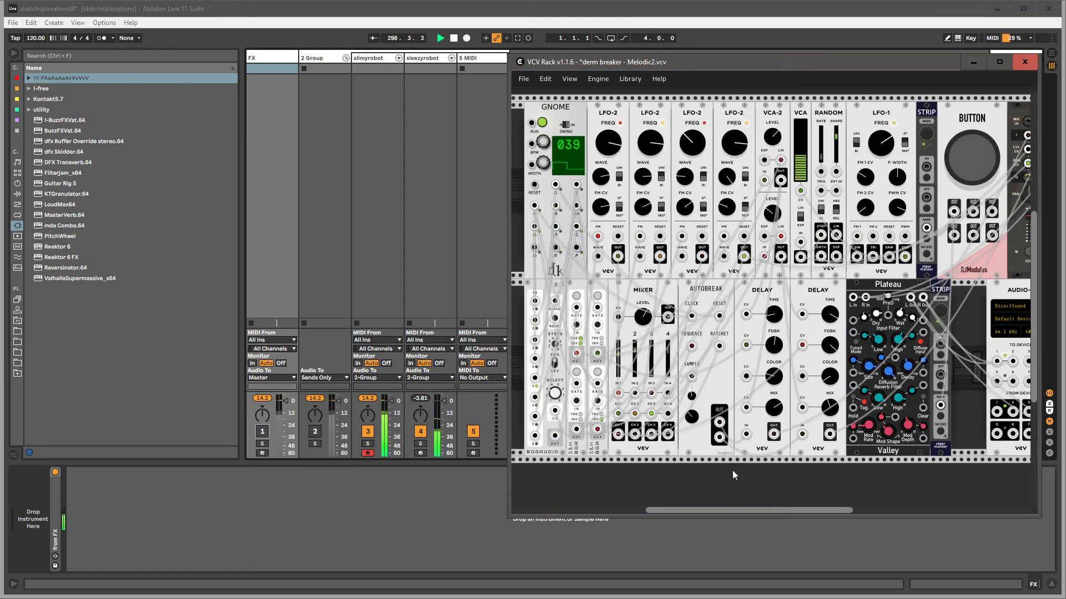
# - Trigger the BUTTON module three times to randomize the settings of the connected modules during the recording
pyautogui.hscroll(3, 734, 511)
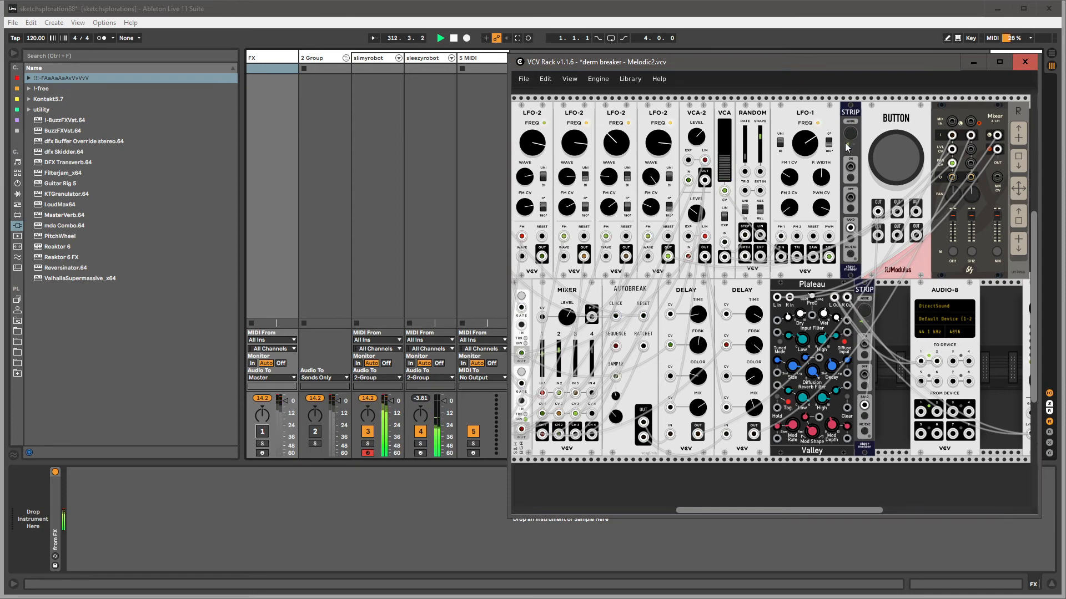
pyautogui.moveTo(850, 511); pyautogui.dragTo(812, 511)
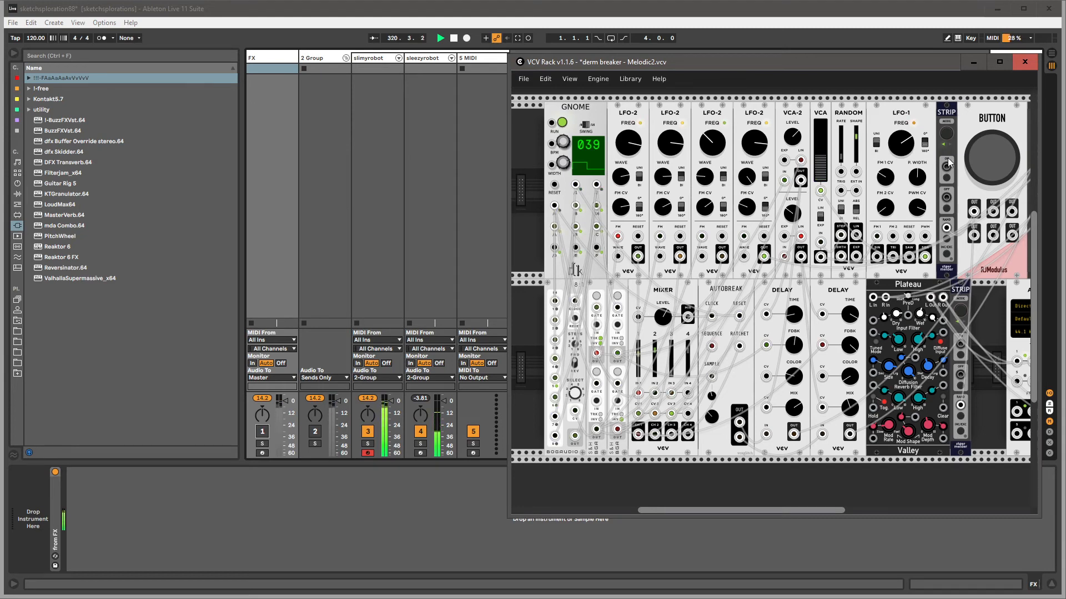
pyautogui.click(980, 153)
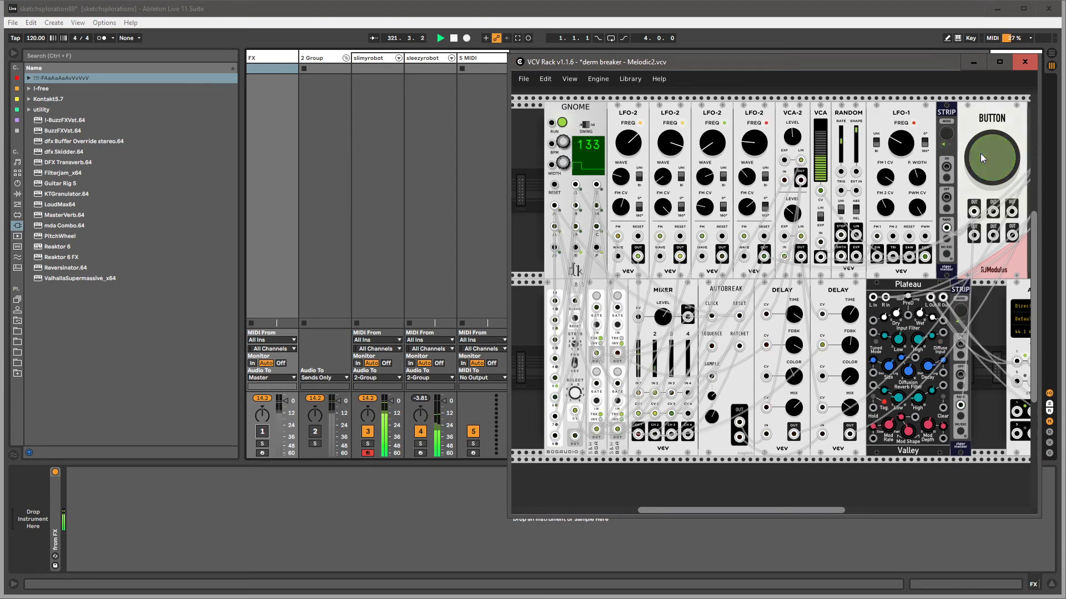
pyautogui.click(981, 153)
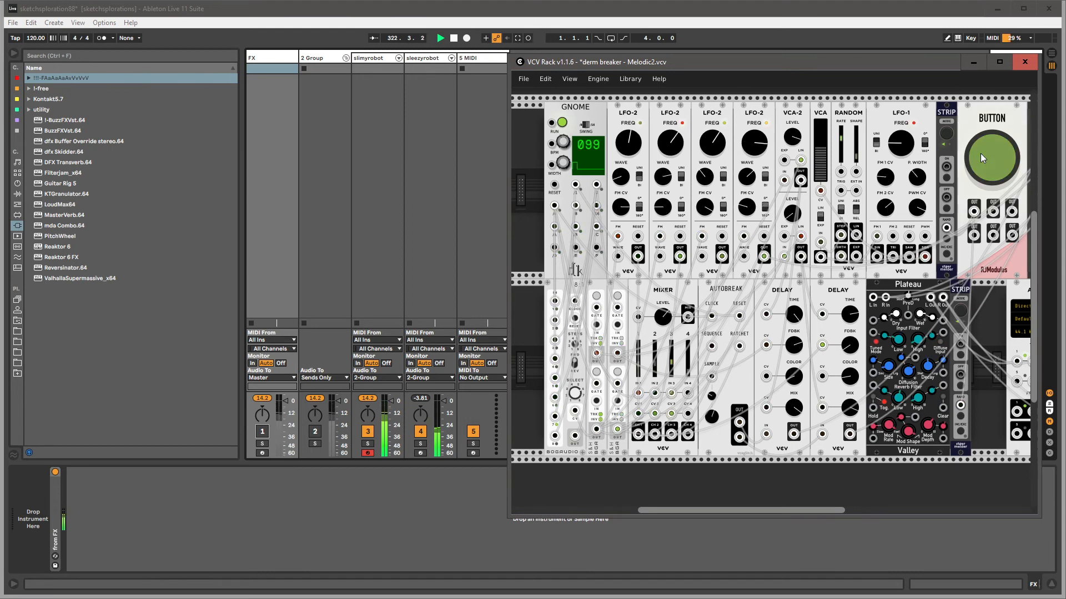
pyautogui.moveTo(796, 511); pyautogui.dragTo(807, 513)
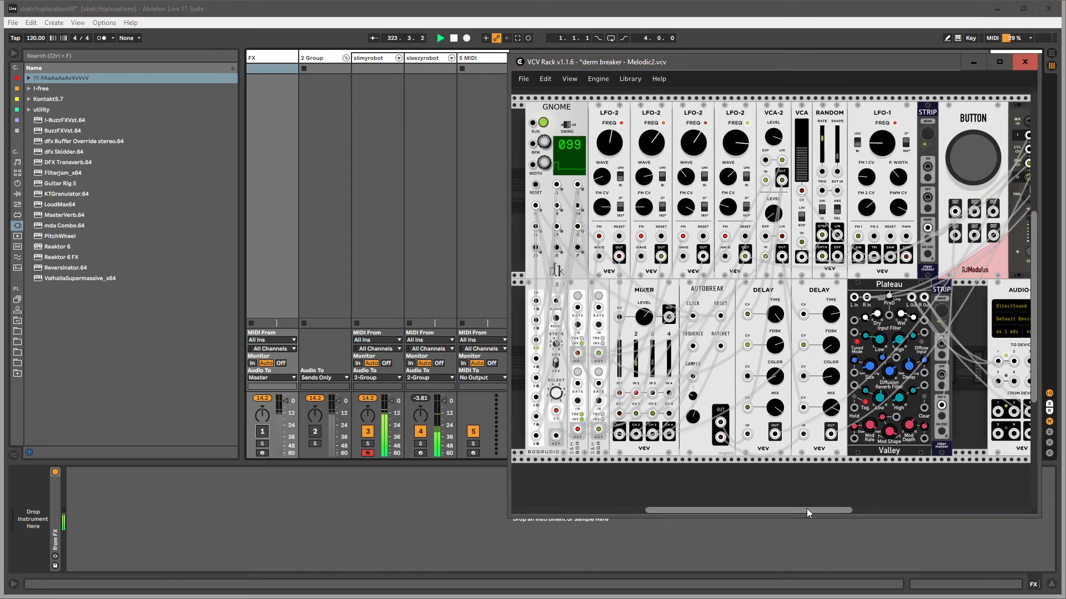
pyautogui.click(980, 162)
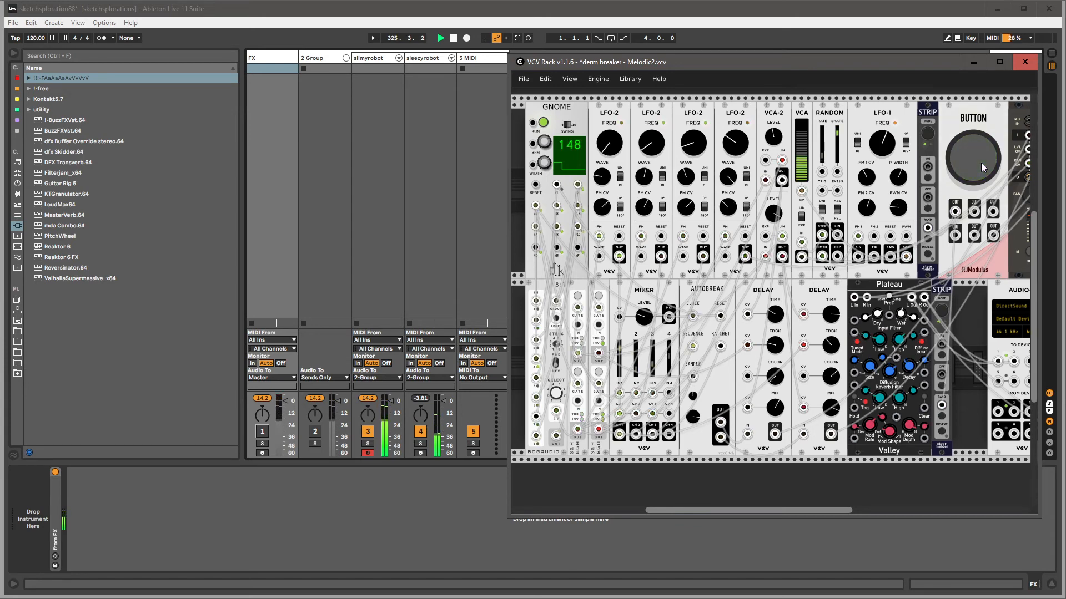
# - Trigger the BUTTON module repeatedly to keep randomizing the connected modules, bringing the AUDIO-8 and REC modules into view partway through
pyautogui.click(981, 162)
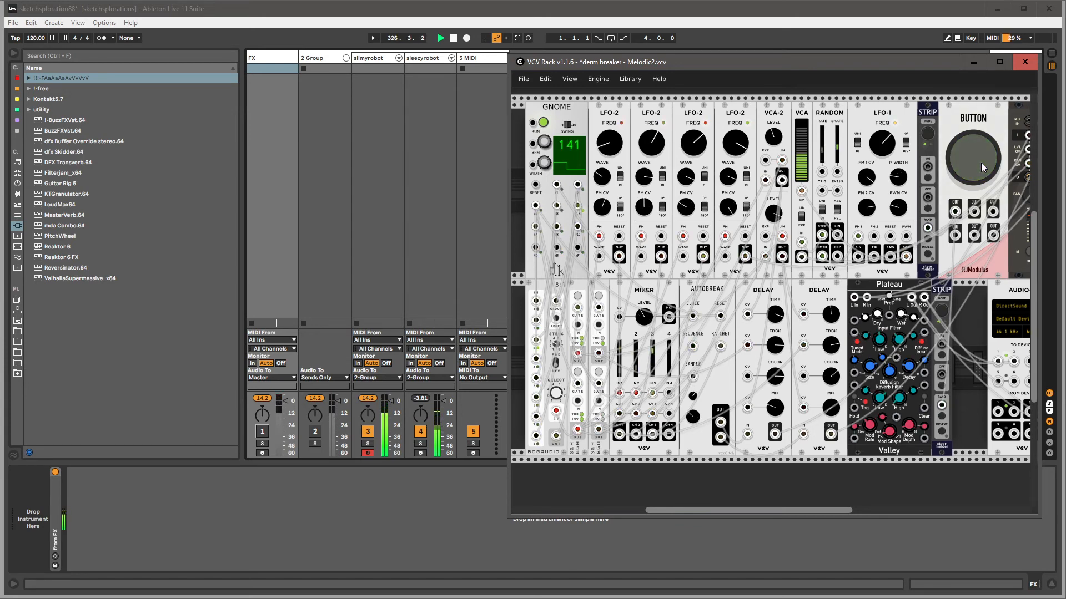
pyautogui.click(981, 162)
pyautogui.click(981, 162)
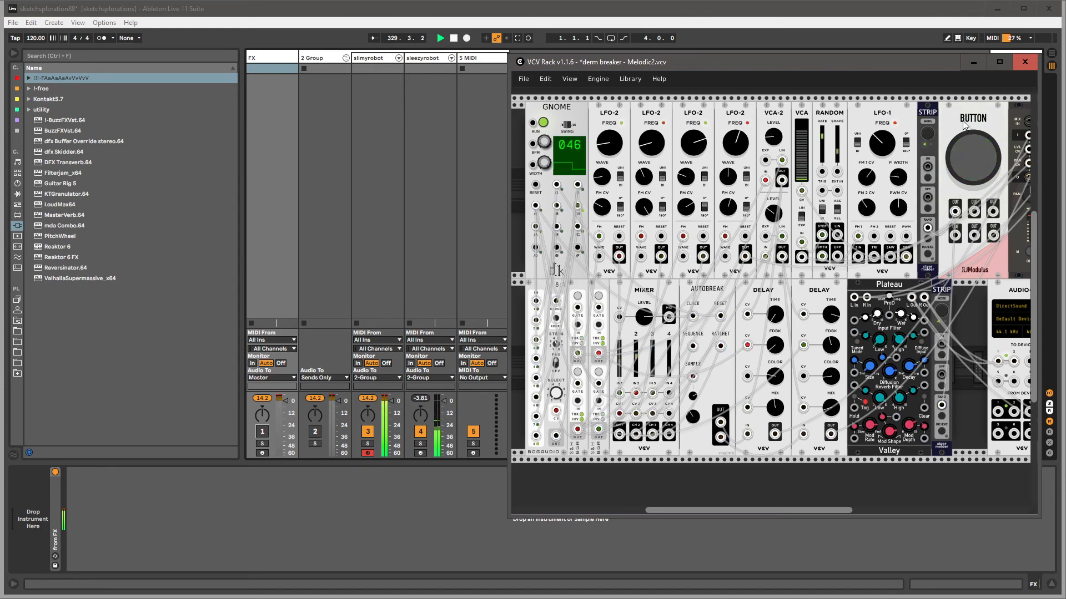
pyautogui.click(961, 151)
pyautogui.click(961, 151)
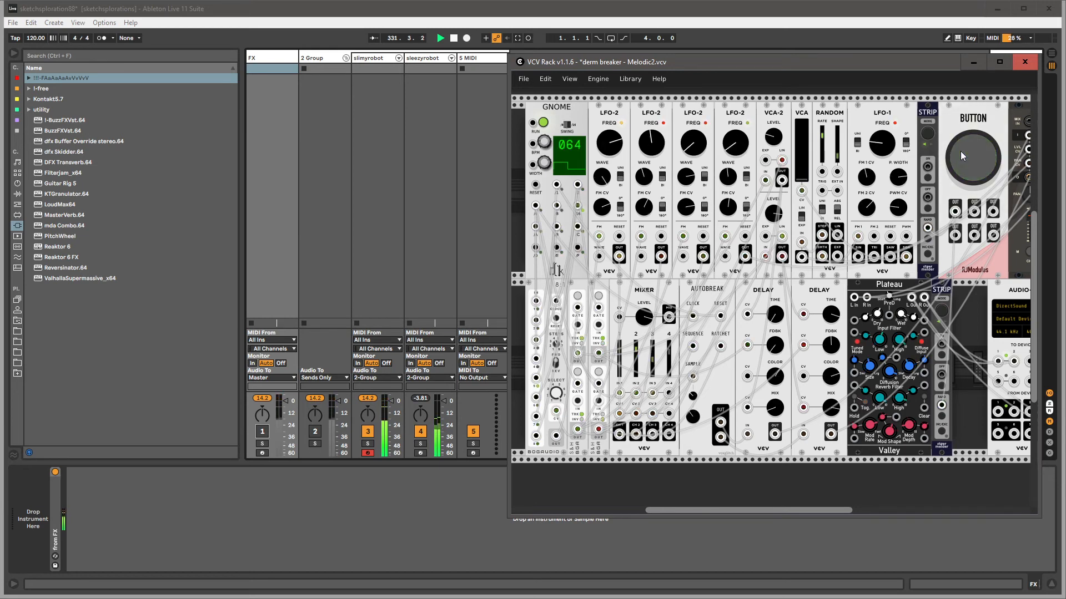
pyautogui.click(962, 156)
pyautogui.click(962, 155)
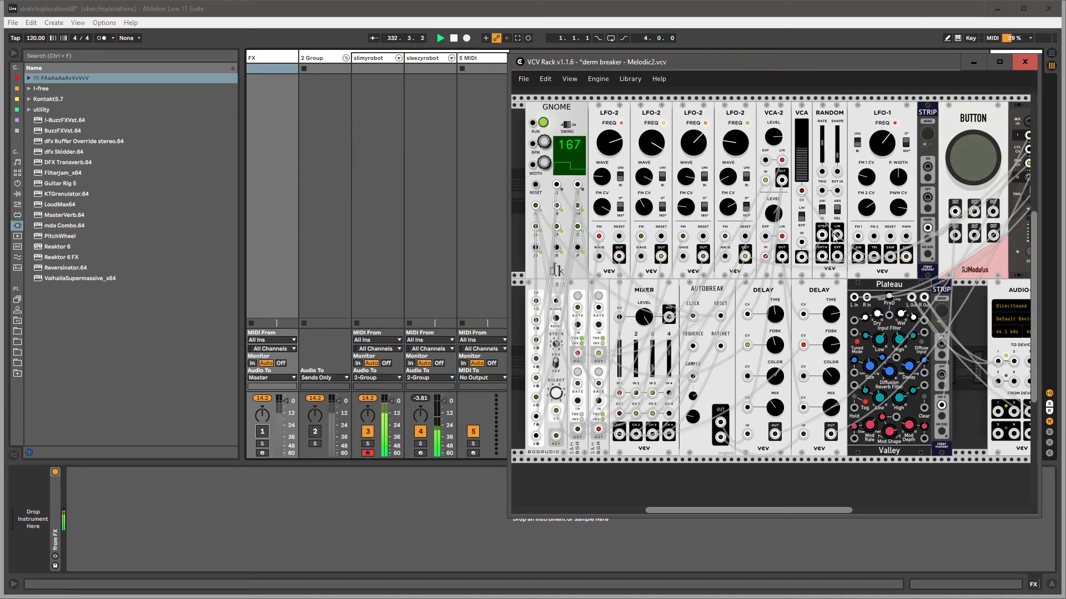
pyautogui.click(966, 151)
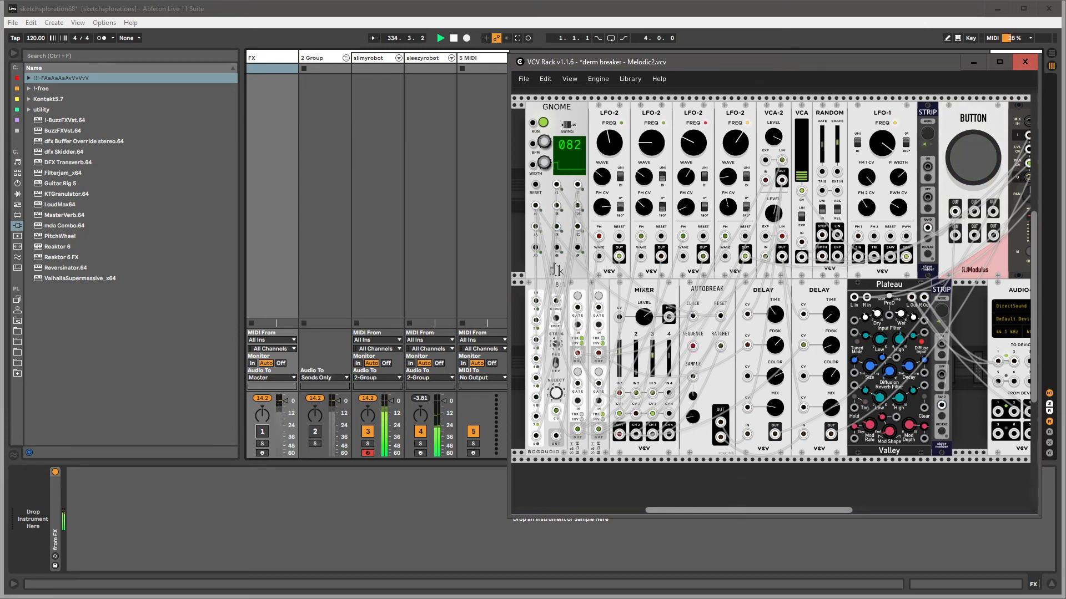
pyautogui.moveTo(738, 510); pyautogui.dragTo(803, 510)
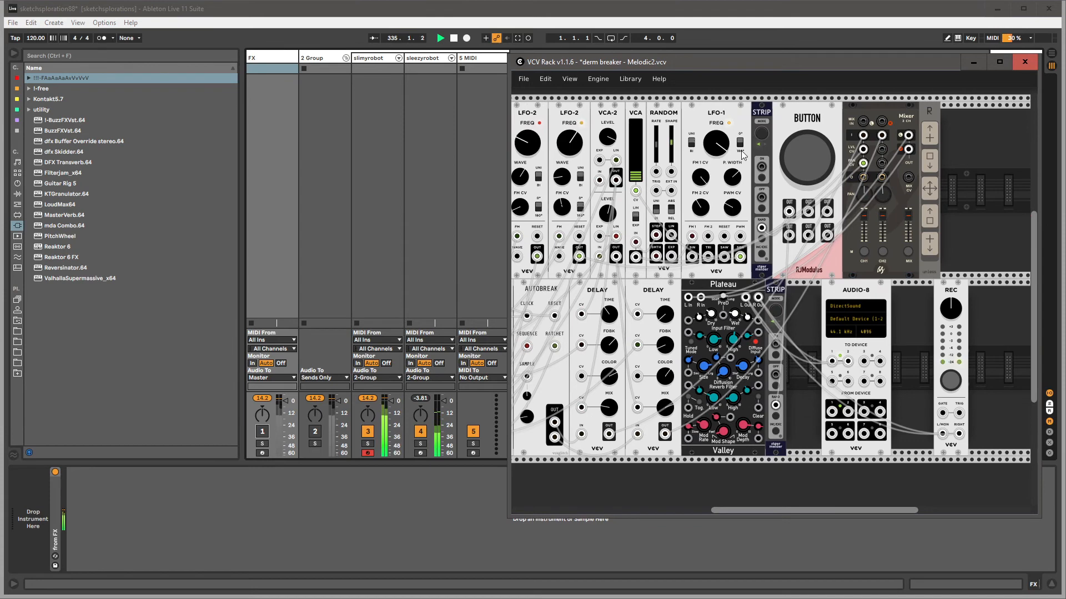
pyautogui.click(795, 148)
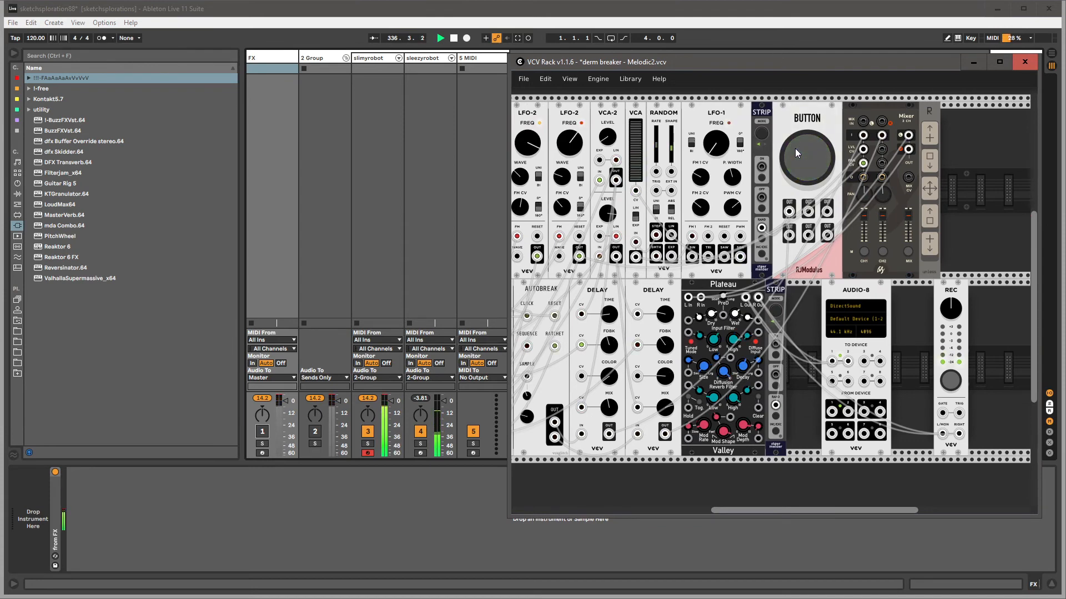
pyautogui.click(799, 152)
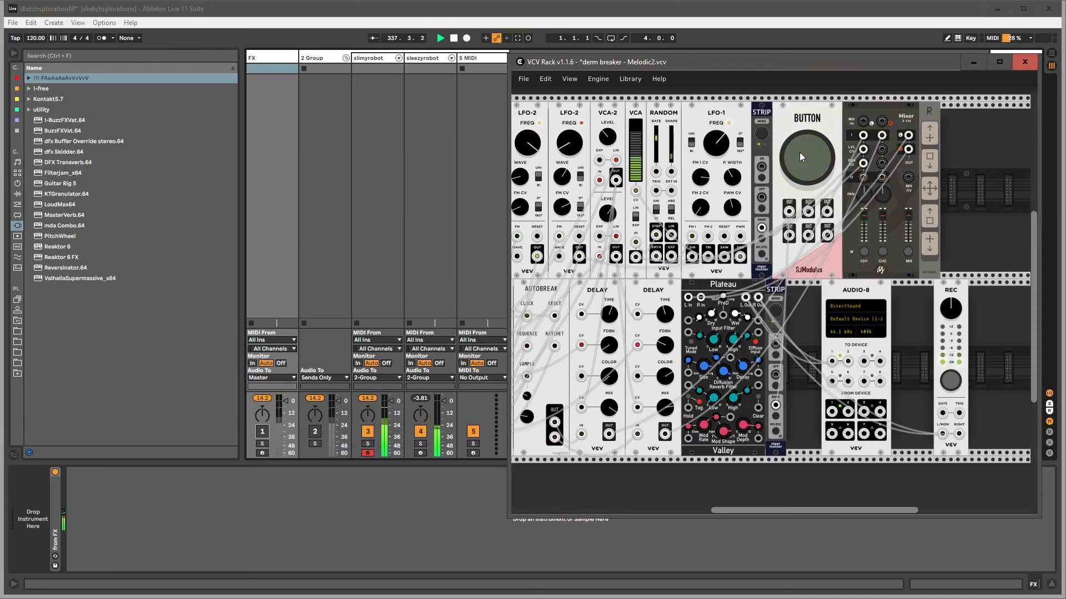
pyautogui.click(799, 152)
pyautogui.click(800, 158)
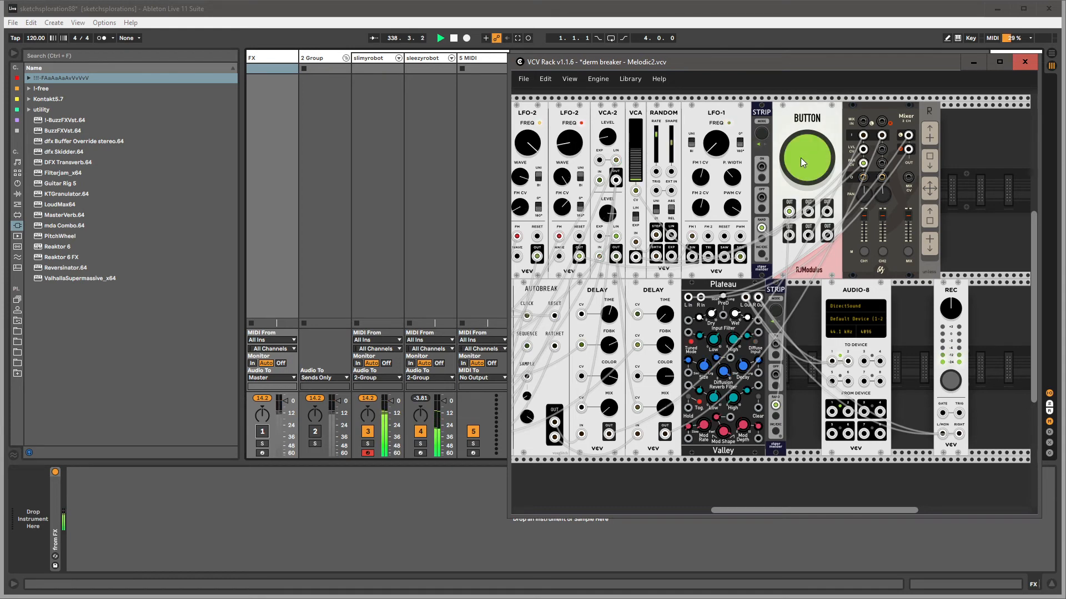
pyautogui.click(801, 157)
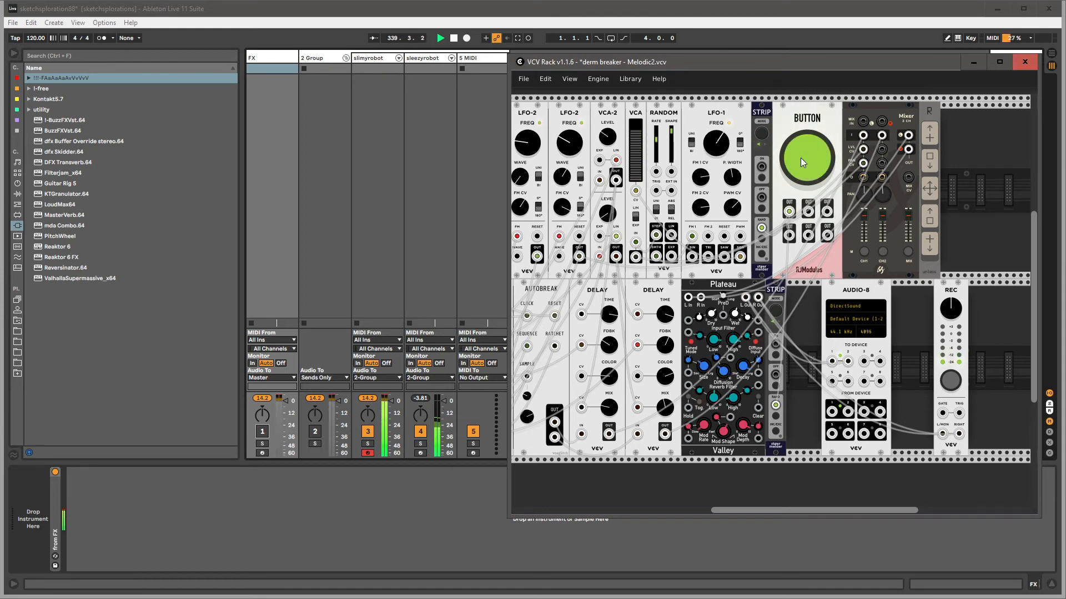
pyautogui.click(800, 158)
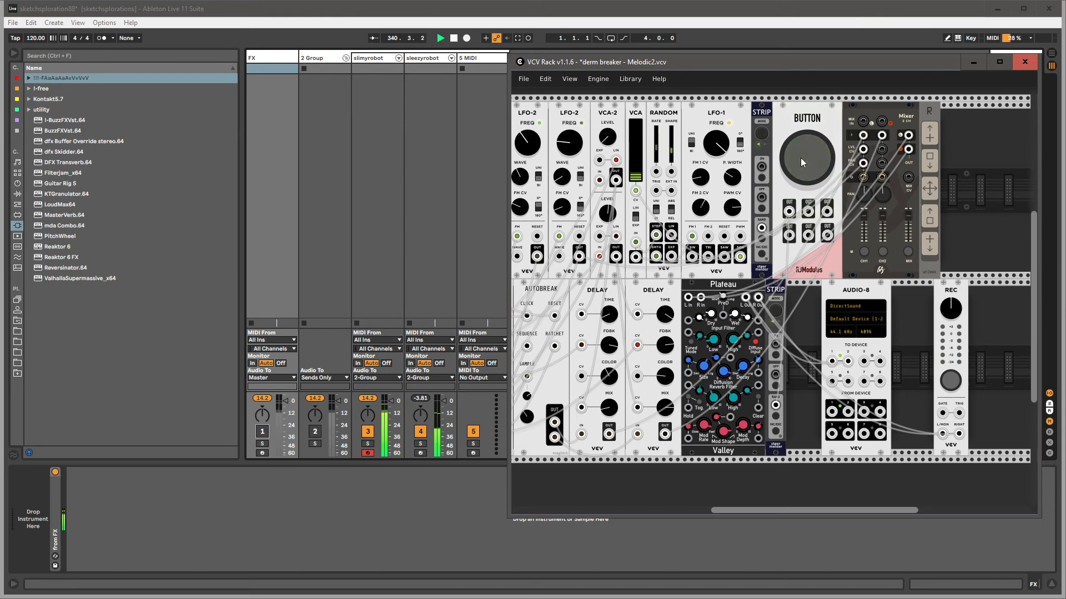
# - Move the AUDIO-8 module closer to the REC module and delete the REC module from the rack
pyautogui.moveTo(883, 288); pyautogui.dragTo(921, 290)
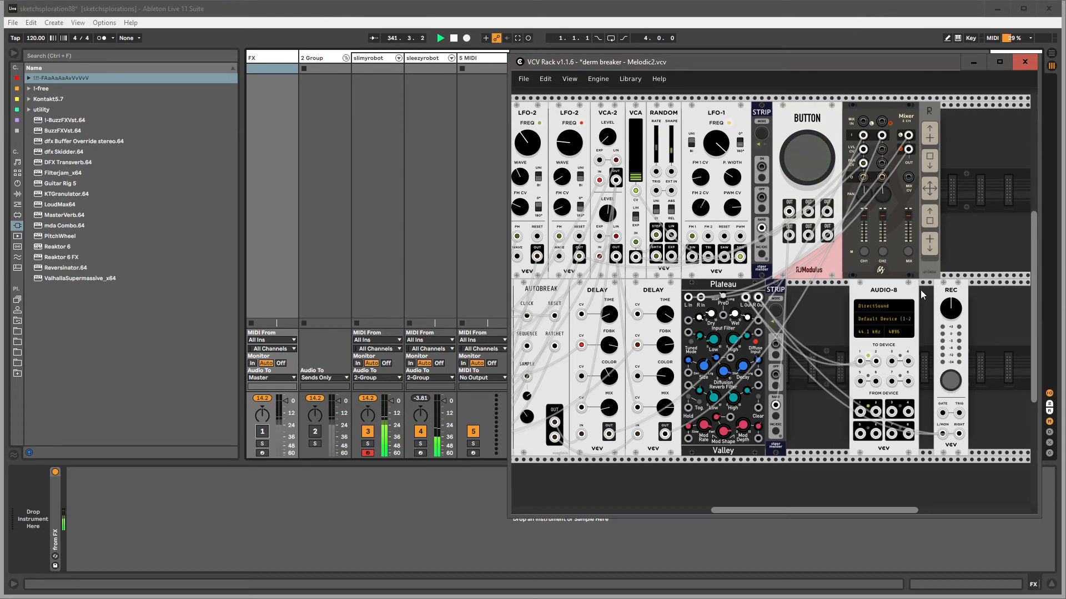
pyautogui.press('Delete')
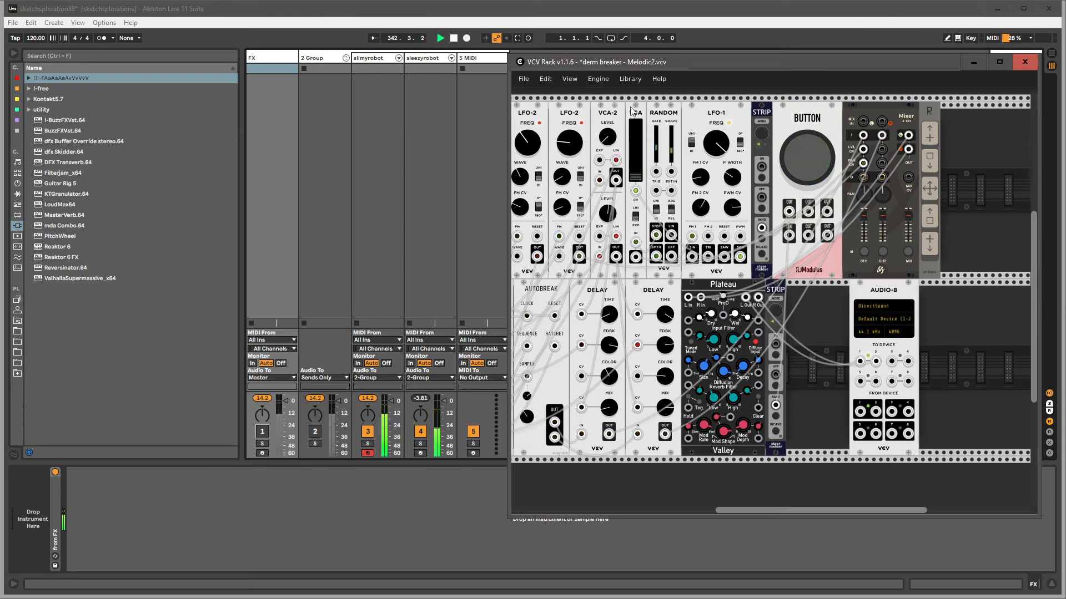
# - Randomize the patch a few more times with the BUTTON module, without the REC module in the rack
pyautogui.click(797, 144)
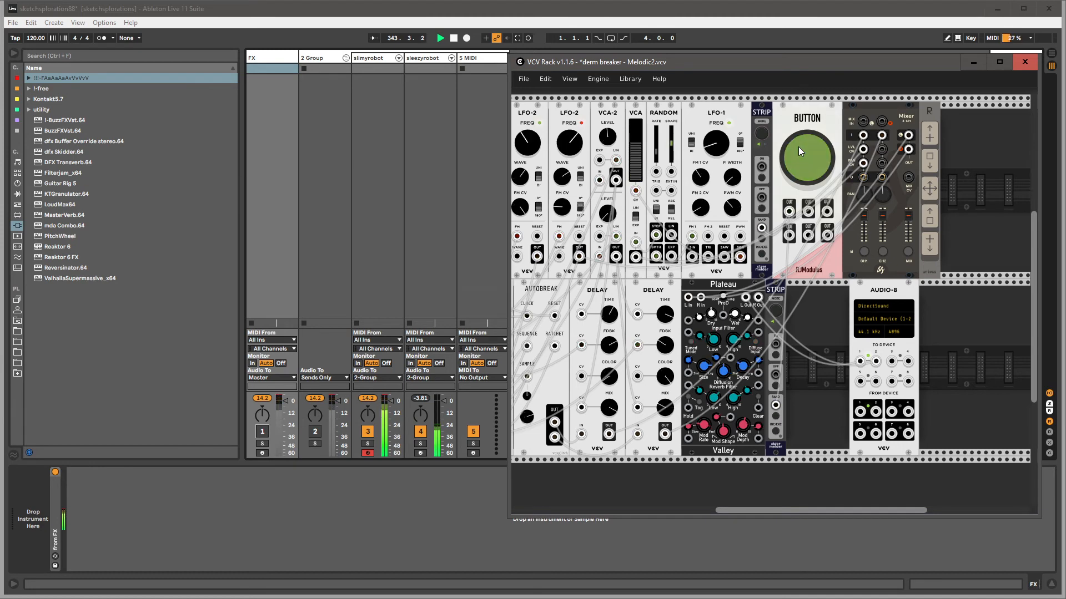
pyautogui.click(800, 148)
pyautogui.click(817, 171)
pyautogui.click(816, 171)
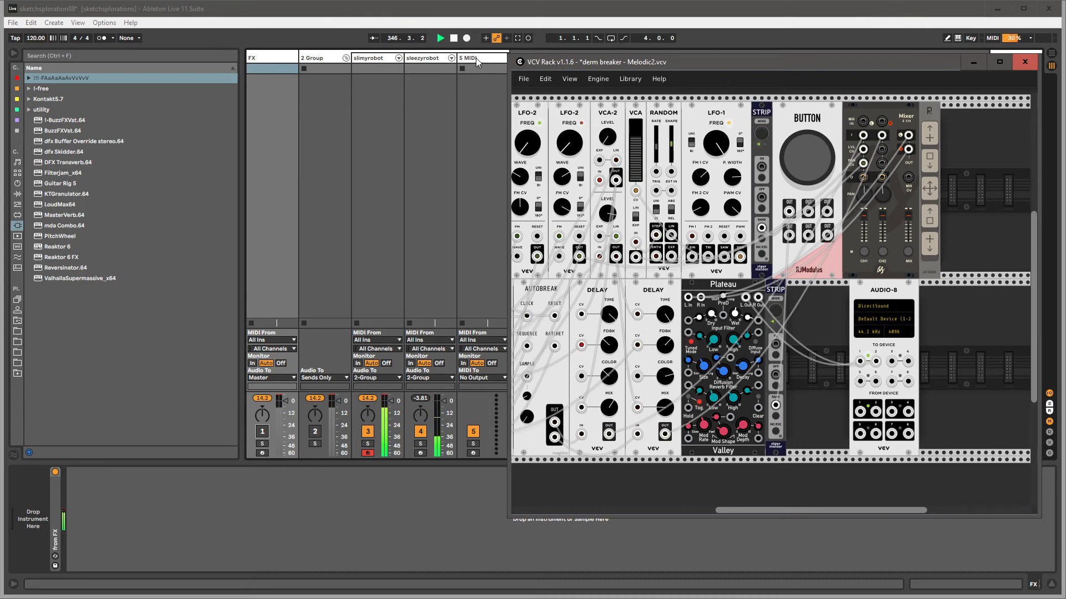
# - Check the MIDI output destinations offered for the 5 MIDI track in Ableton Live, and return to VCV Rack
pyautogui.click(476, 378)
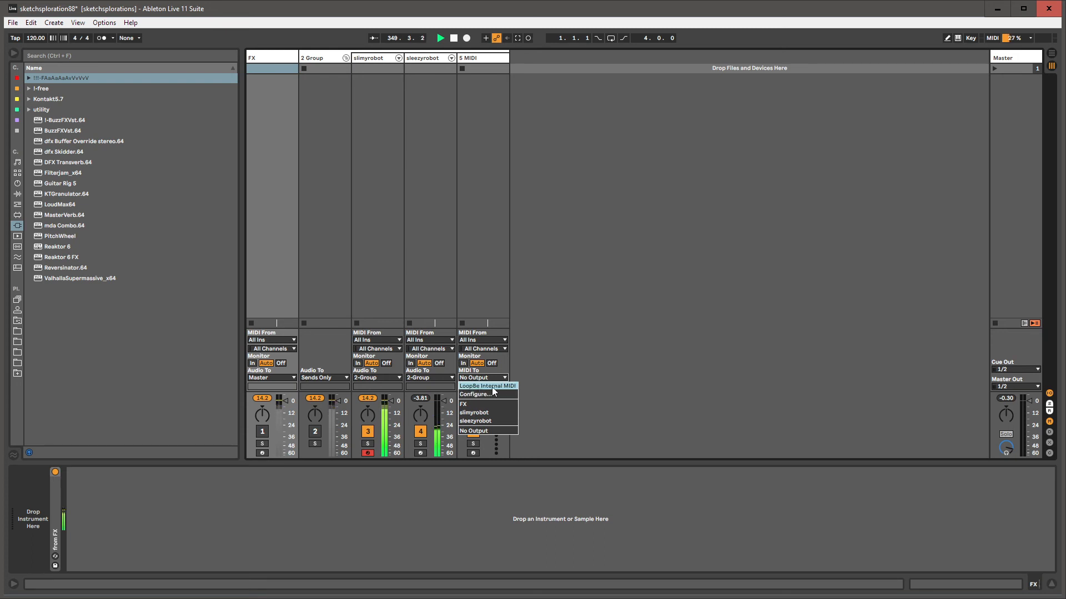
pyautogui.click(519, 338)
pyautogui.hotkey('alt', 'Tab')
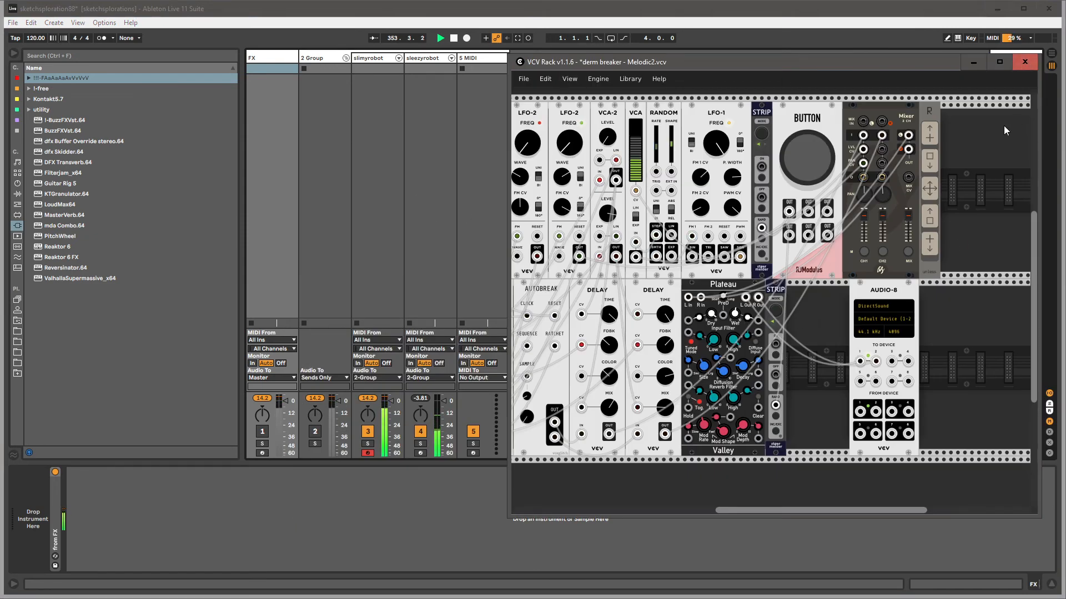
pyautogui.moveTo(832, 62); pyautogui.dragTo(824, 64)
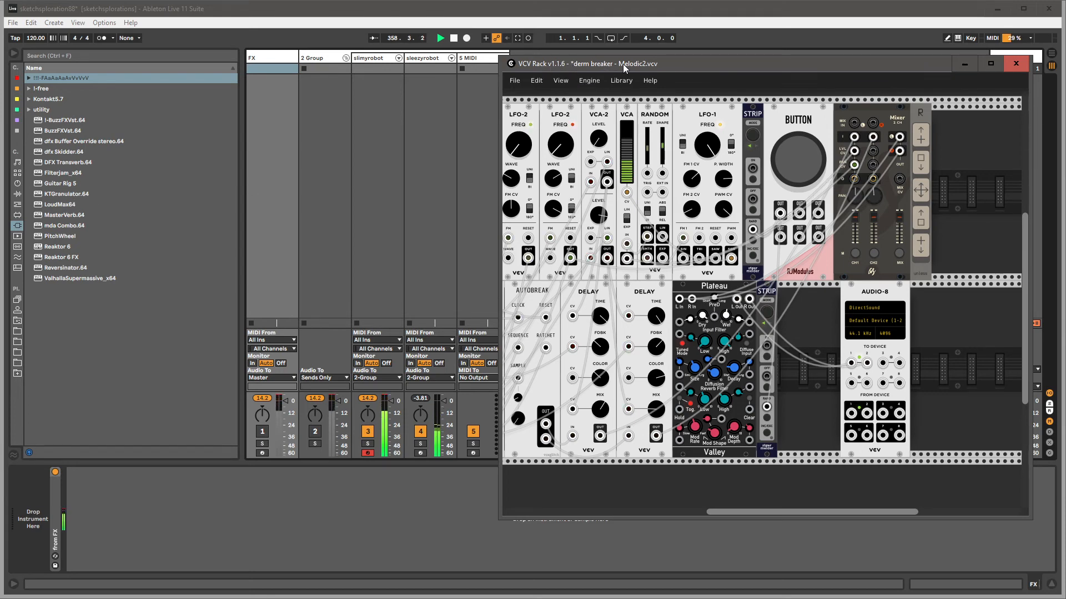
pyautogui.moveTo(627, 67); pyautogui.dragTo(638, 68)
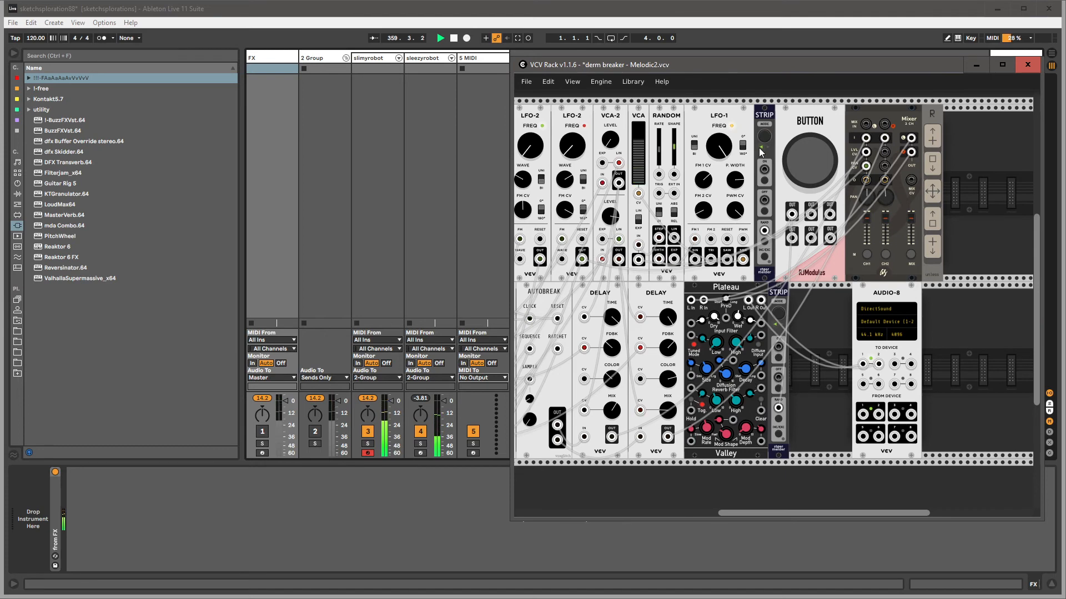
pyautogui.moveTo(753, 69); pyautogui.dragTo(740, 79)
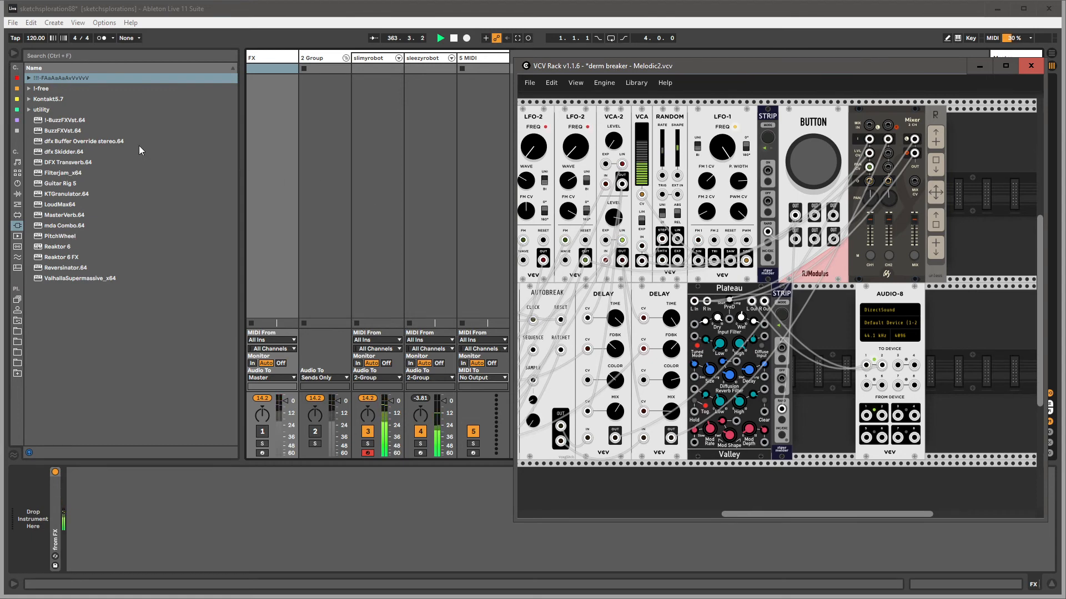
pyautogui.moveTo(601, 73); pyautogui.dragTo(603, 69)
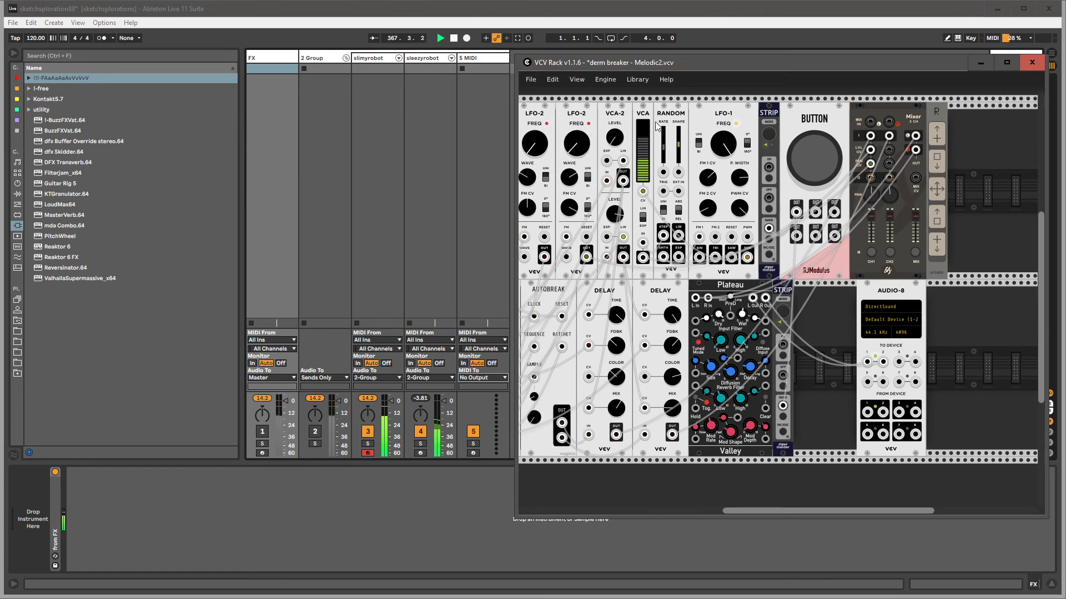
pyautogui.moveTo(839, 67); pyautogui.dragTo(831, 66)
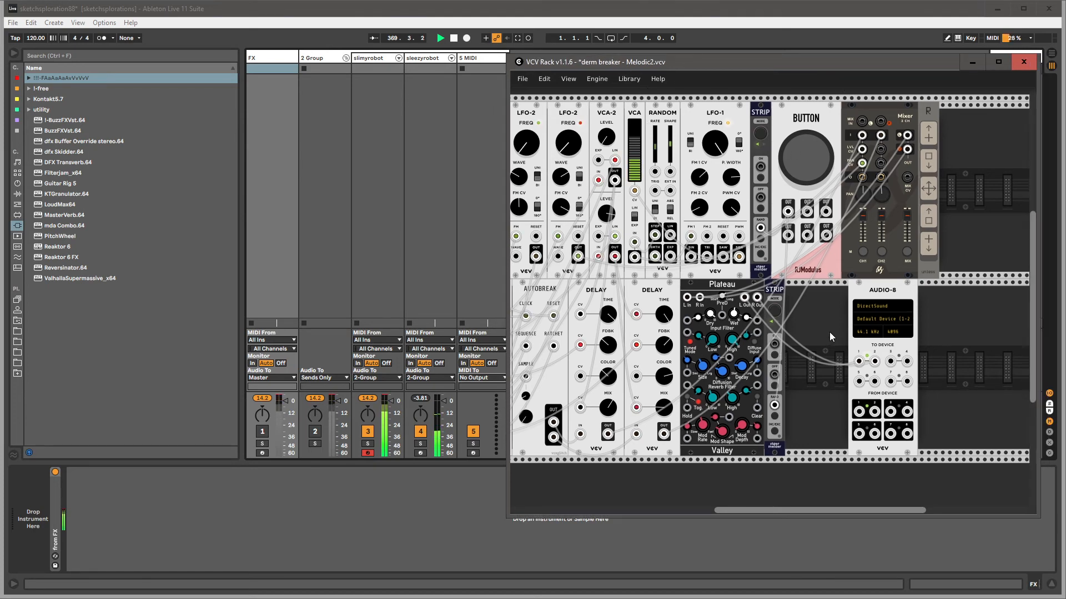
# - Close VCV Rack and reactivate the FX track in Ableton Live
pyautogui.click(1031, 62)
pyautogui.click(480, 58)
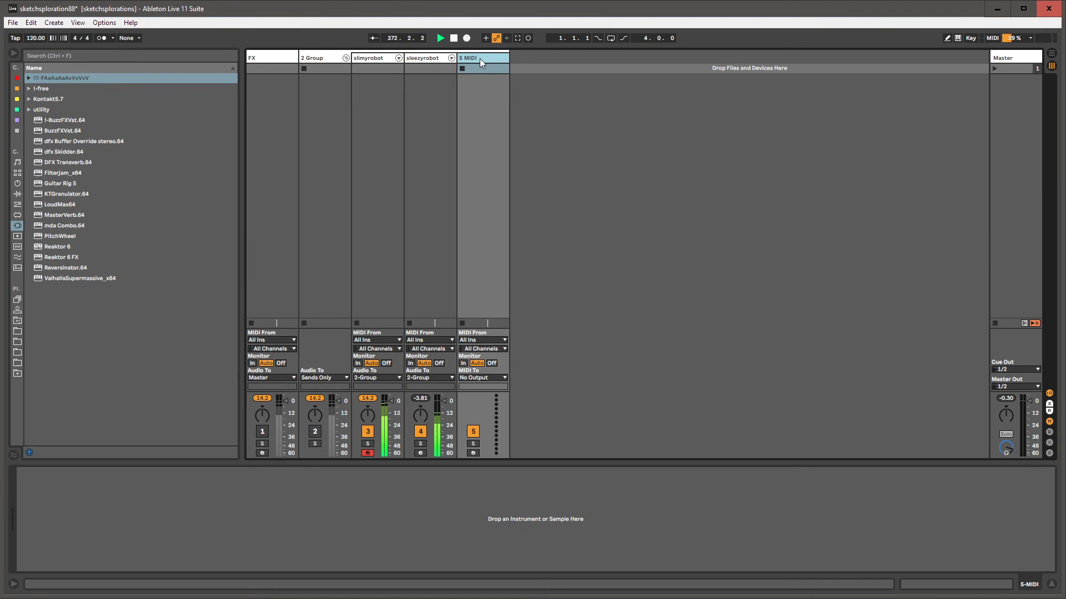
pyautogui.click(263, 432)
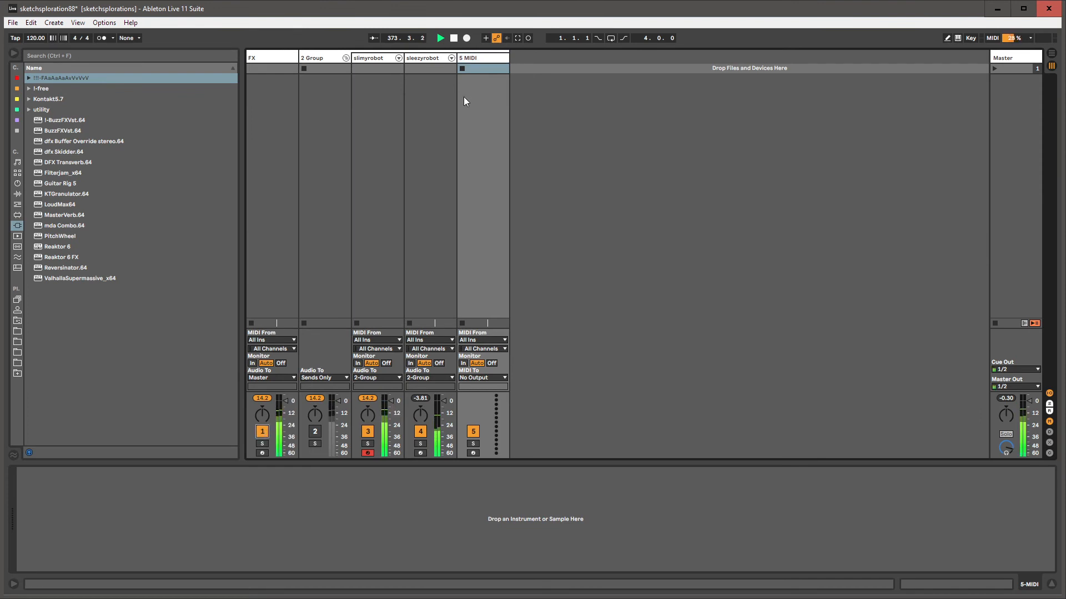
pyautogui.click(282, 57)
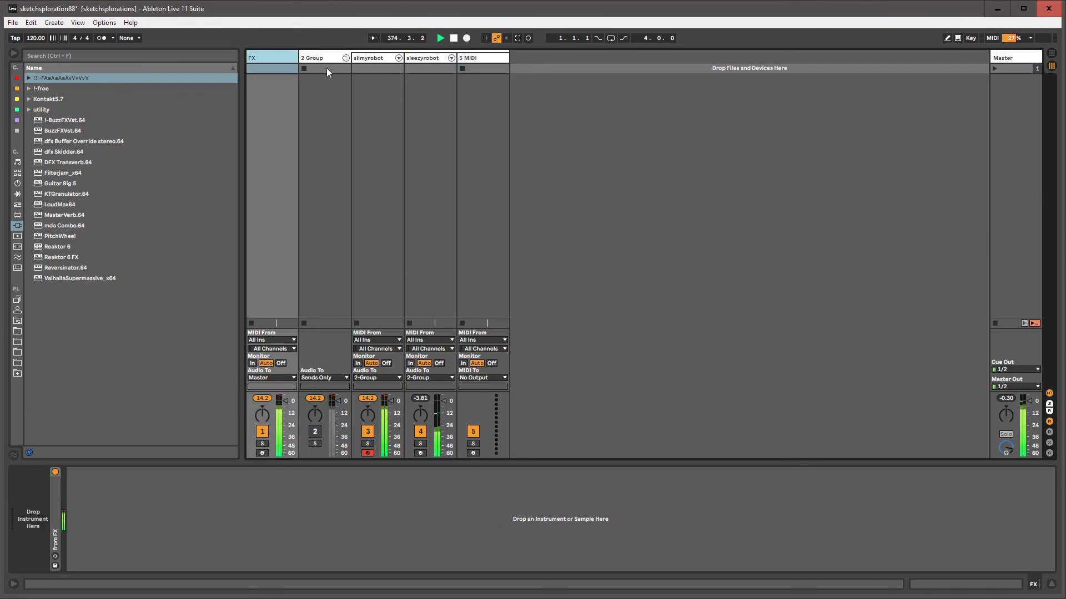
pyautogui.click(483, 59)
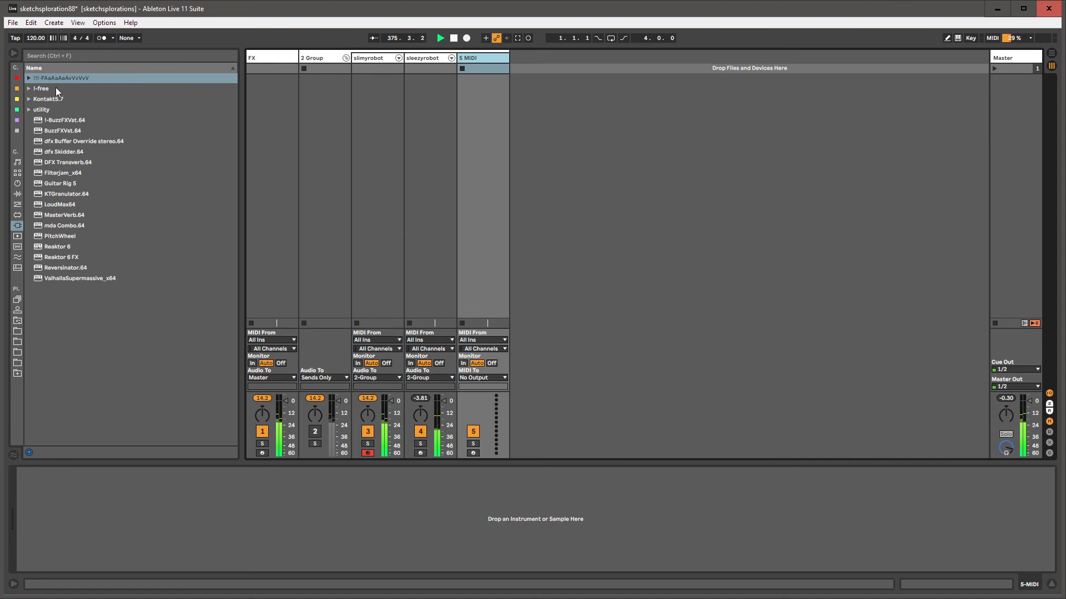
pyautogui.click(260, 59)
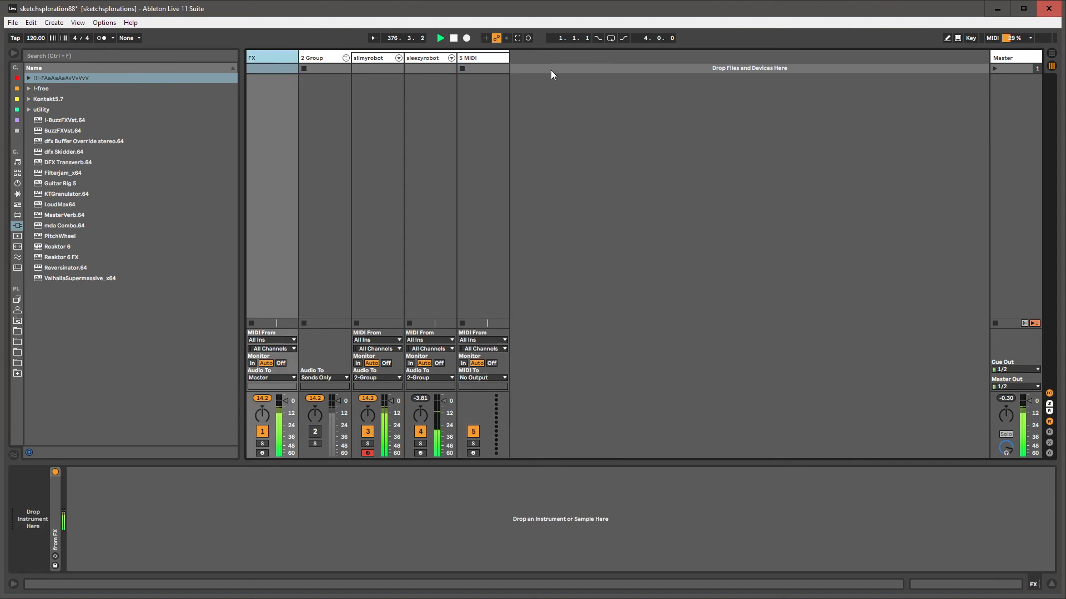
pyautogui.click(481, 59)
pyautogui.click(17, 184)
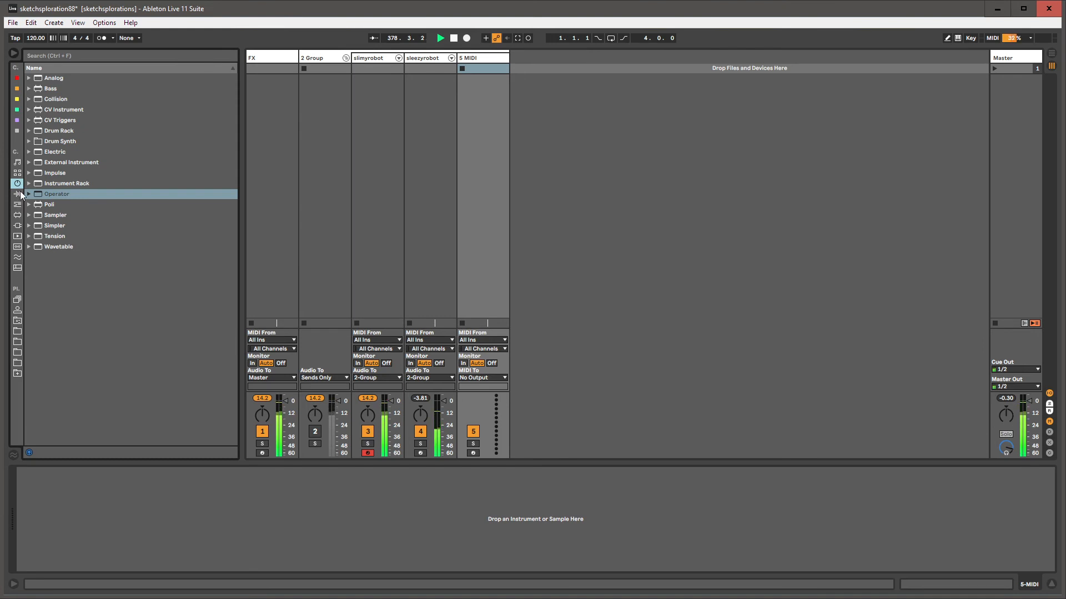
pyautogui.click(18, 194)
pyautogui.click(17, 131)
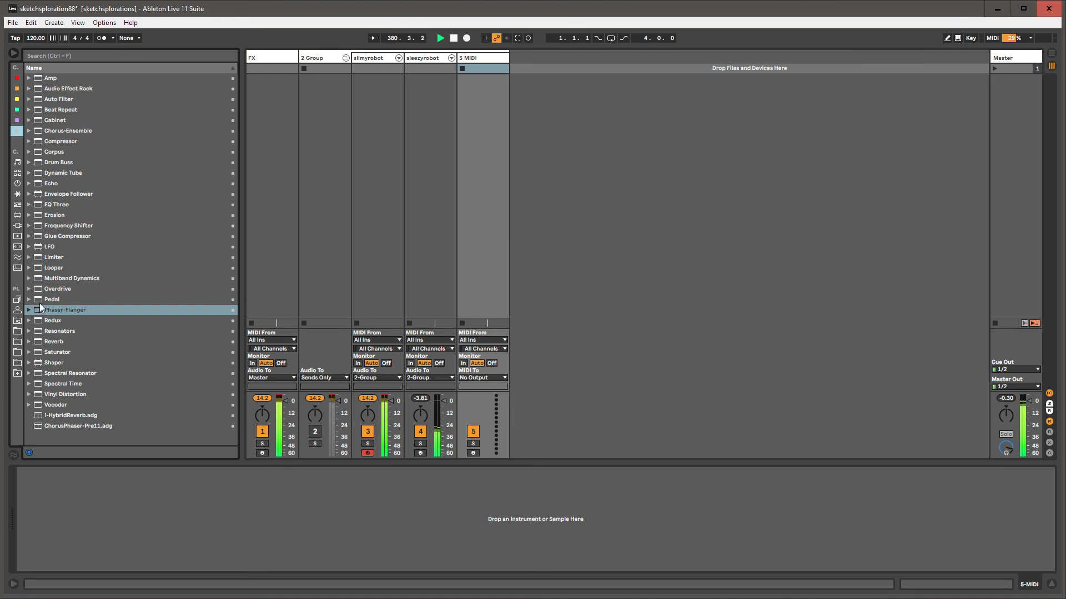
# - Insert an audio track after 5 MIDI and load vcvambience.wav from the project's Samples folder into its first clip slot
pyautogui.click(485, 59)
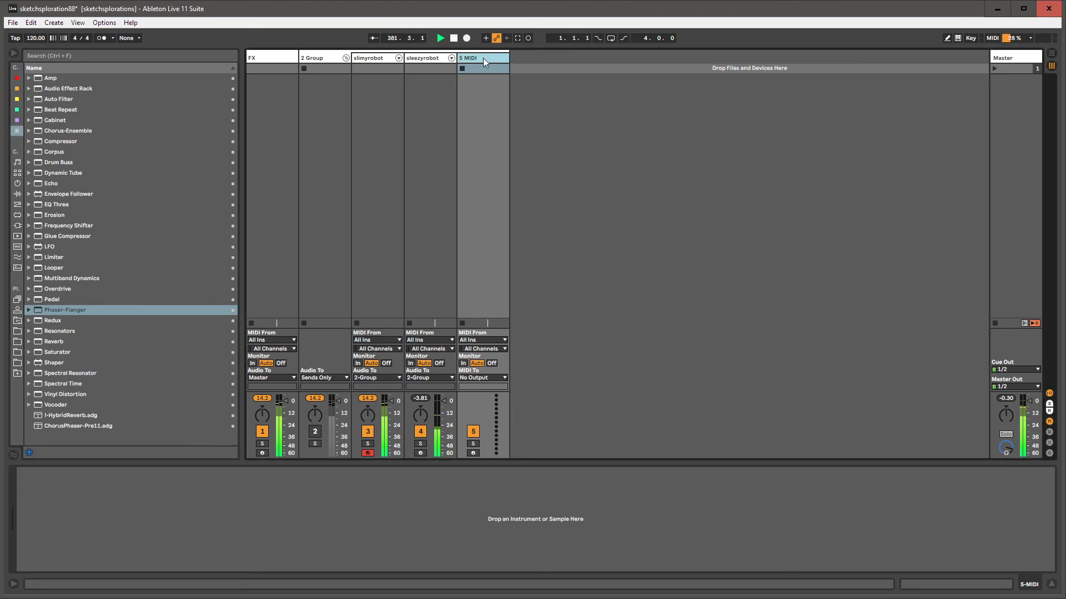
pyautogui.hotkey('ctrl', 't')
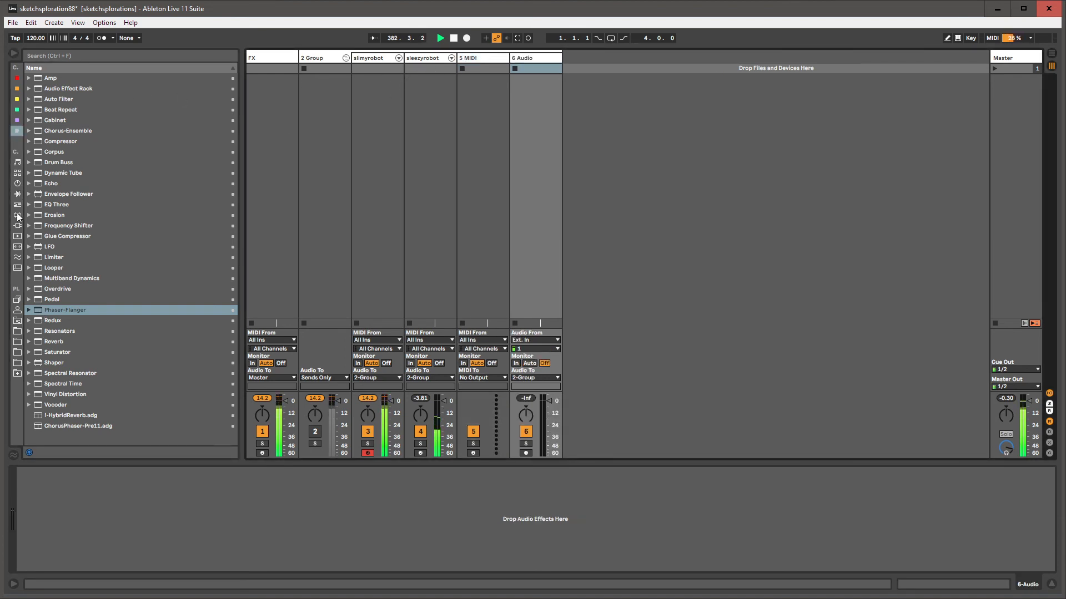
pyautogui.click(17, 322)
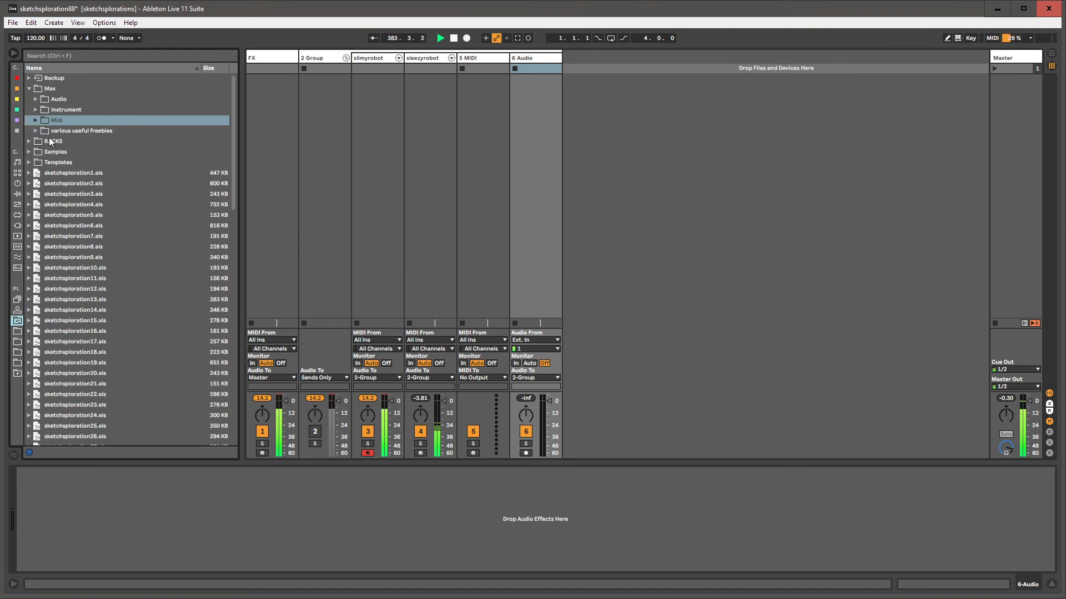
pyautogui.click(53, 132)
pyautogui.click(36, 131)
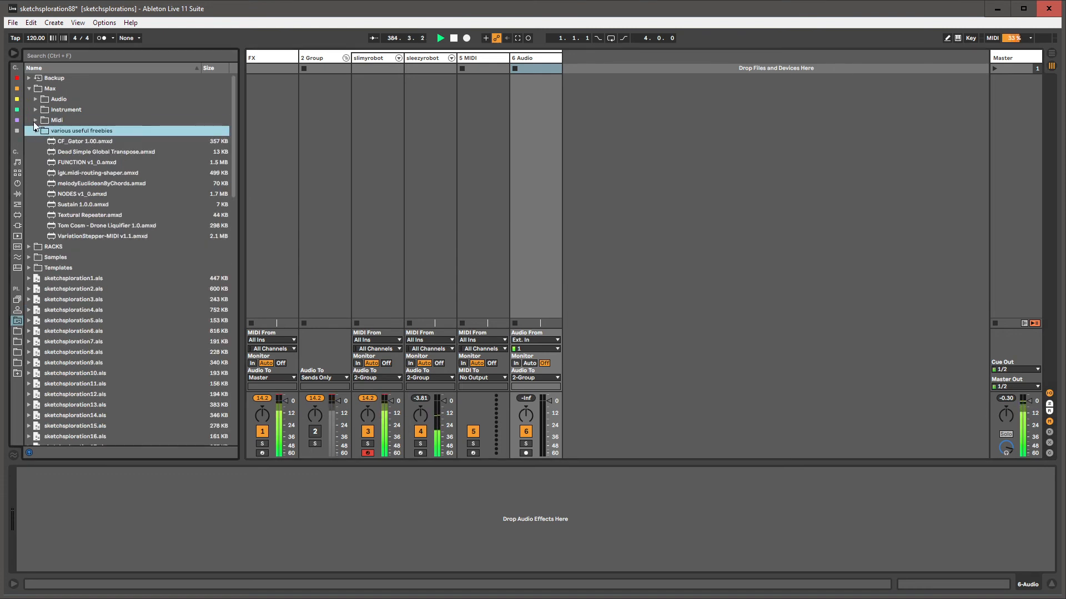
pyautogui.click(28, 89)
pyautogui.click(28, 109)
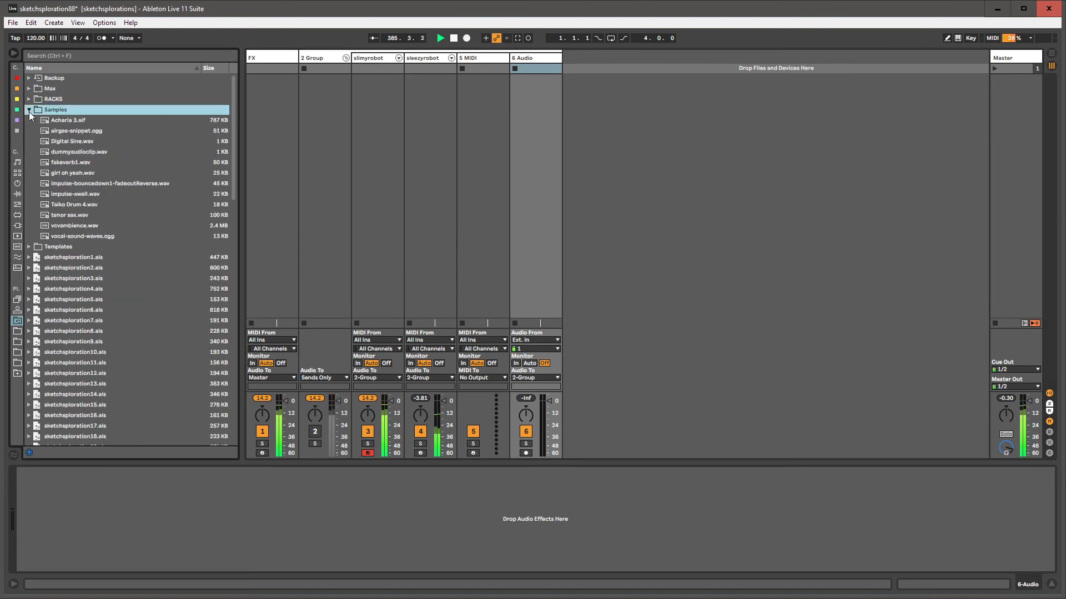
pyautogui.moveTo(74, 226); pyautogui.dragTo(534, 68)
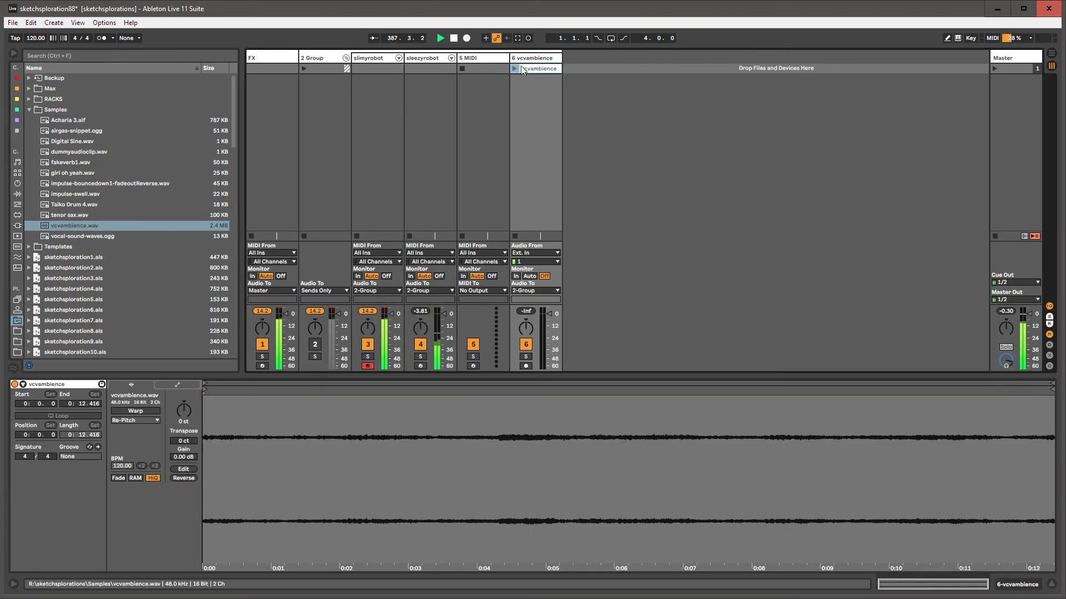
# - Play the vcvambience clip and raise its gain to 5.44 dB
pyautogui.click(514, 68)
pyautogui.moveTo(184, 456); pyautogui.dragTo(357, 238)
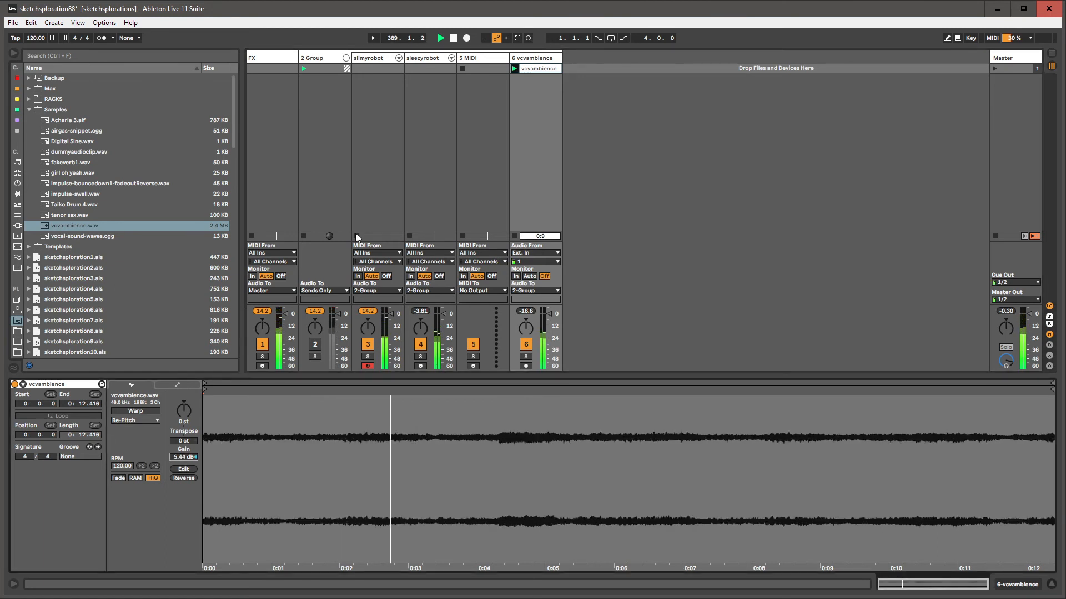
# - Show the sleezyrobot track's Instrument Rack and try transposing the Pitch device in the first Operator chain
pyautogui.doubleClick(420, 58)
pyautogui.click(358, 510)
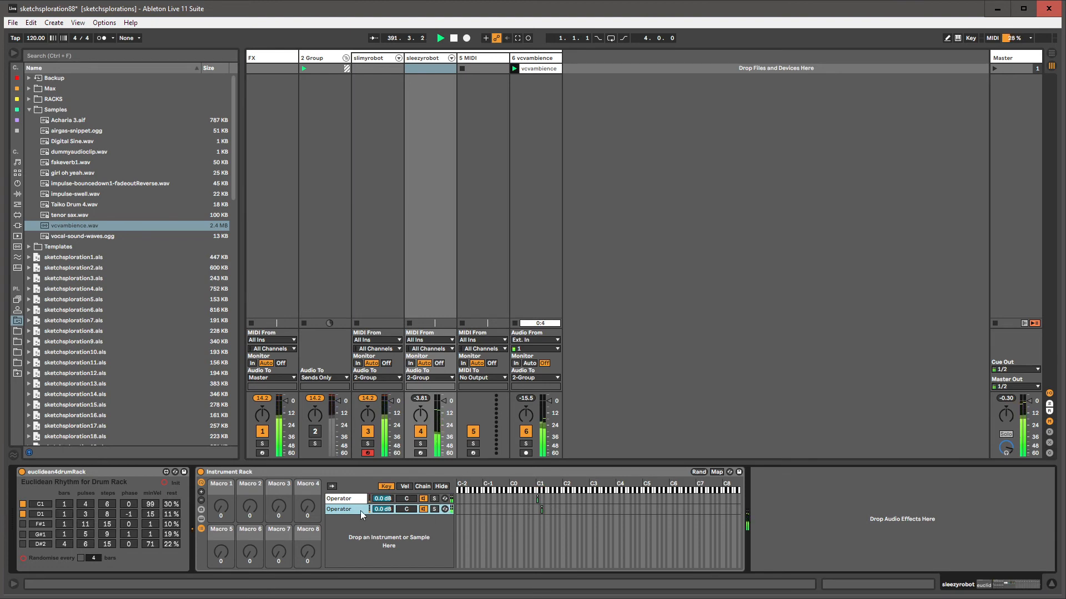
pyautogui.click(961, 584)
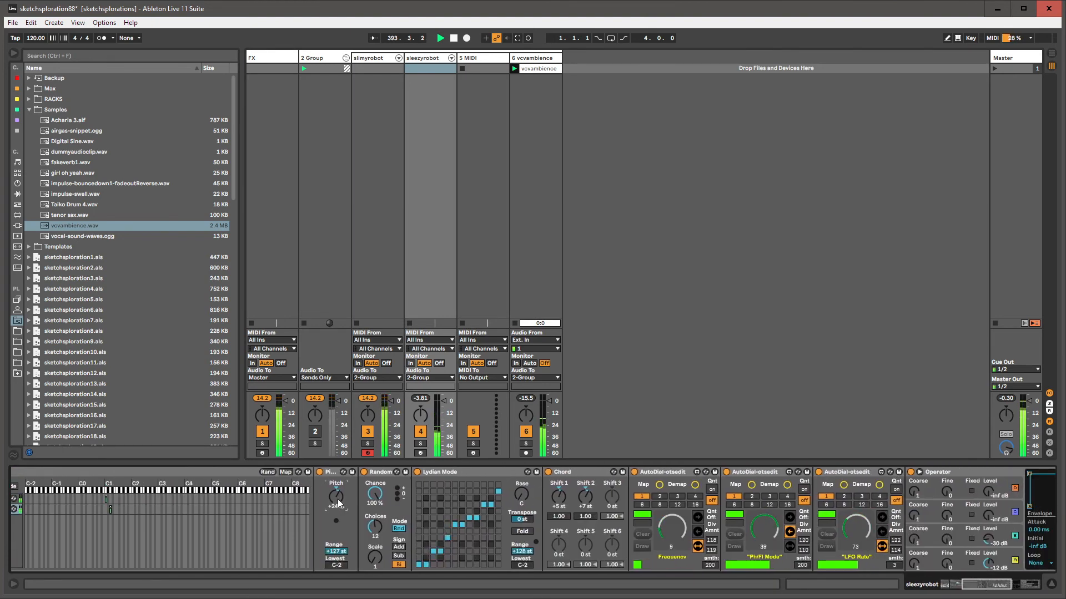
pyautogui.click(308, 501)
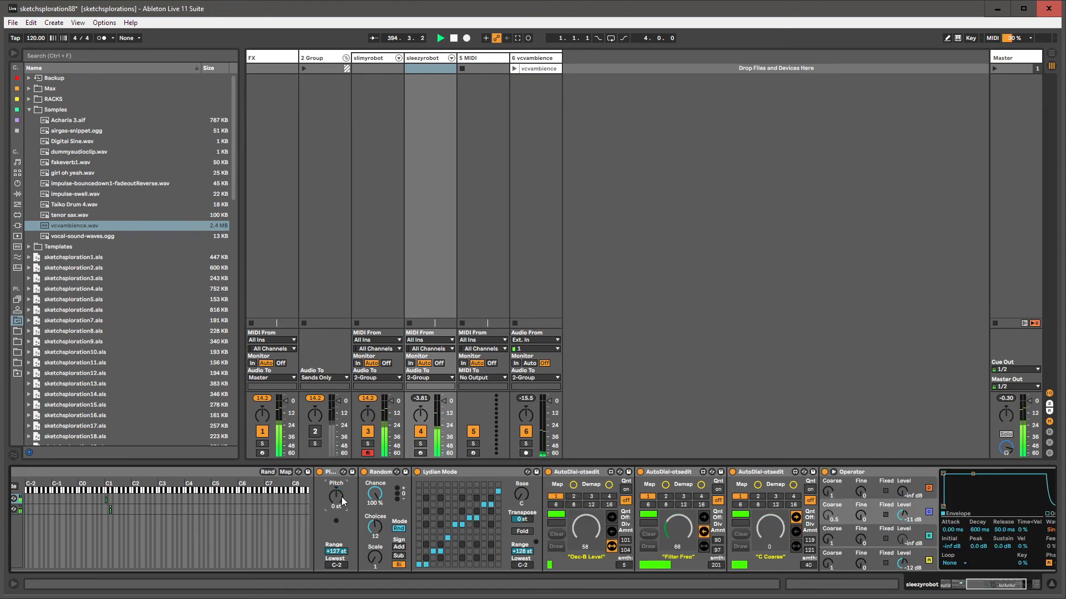
pyautogui.moveTo(341, 502); pyautogui.dragTo(342, 501)
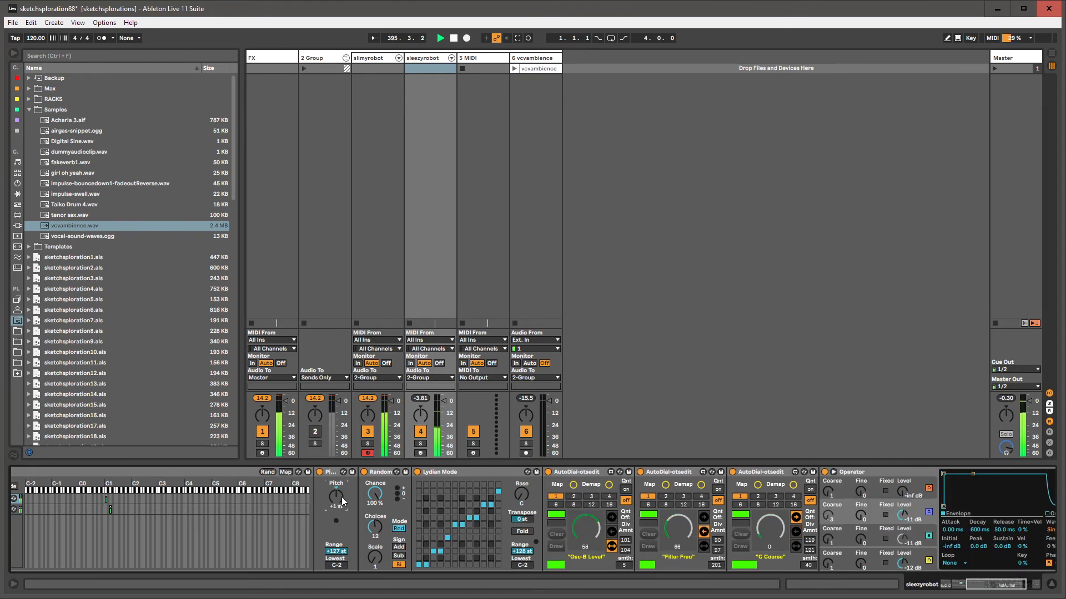
# - Duplicate the Pitch device to just after the Lydian Mode scale in both Operator chains of the sleezyrobot rack
pyautogui.click(79, 512)
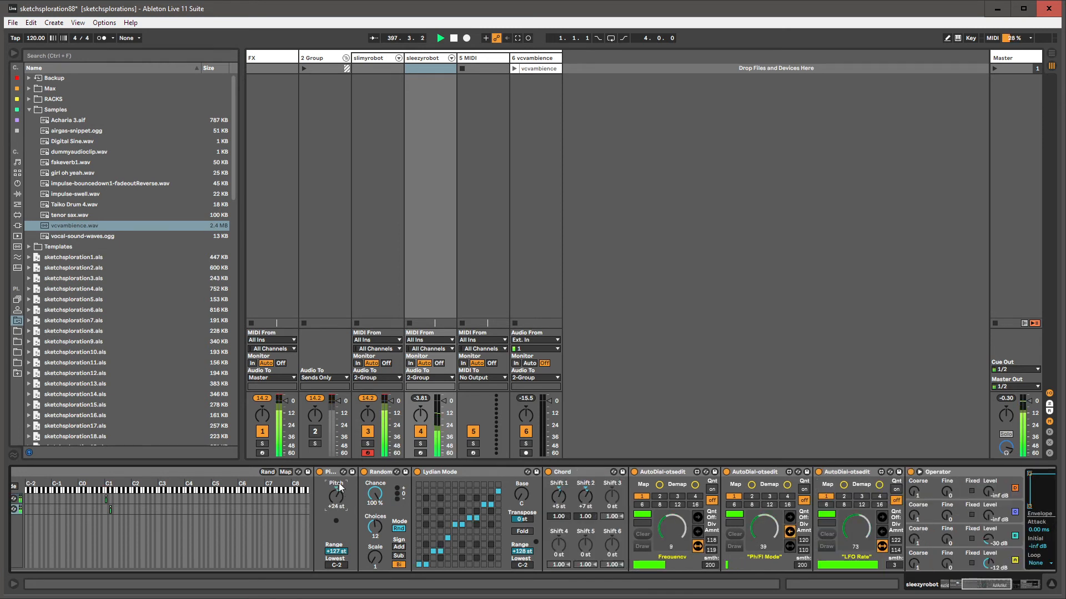
pyautogui.moveTo(332, 472); pyautogui.dragTo(530, 489)
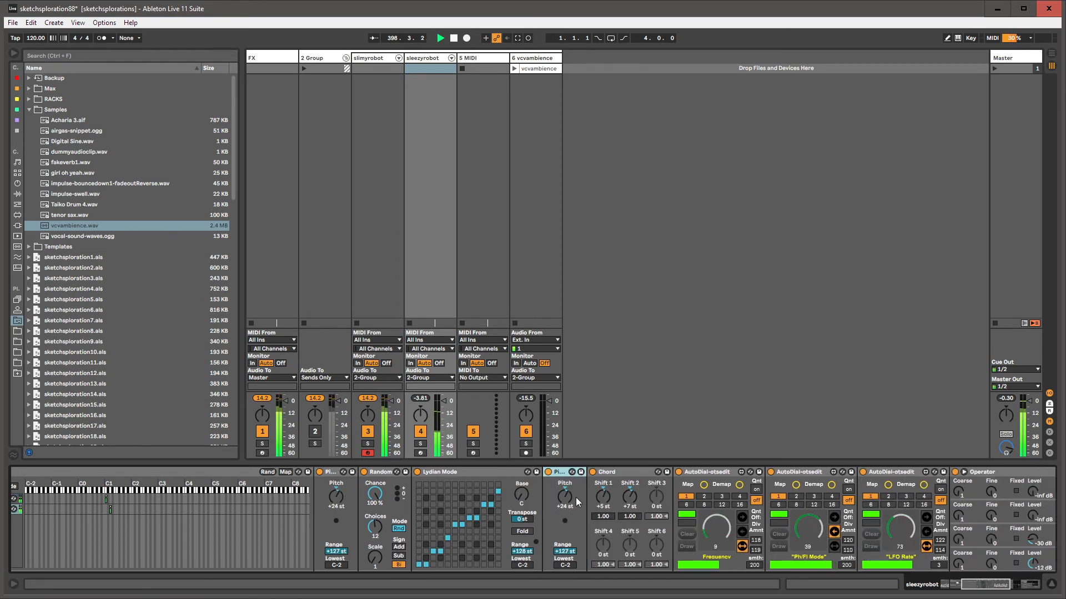
pyautogui.click(572, 498)
pyautogui.click(254, 499)
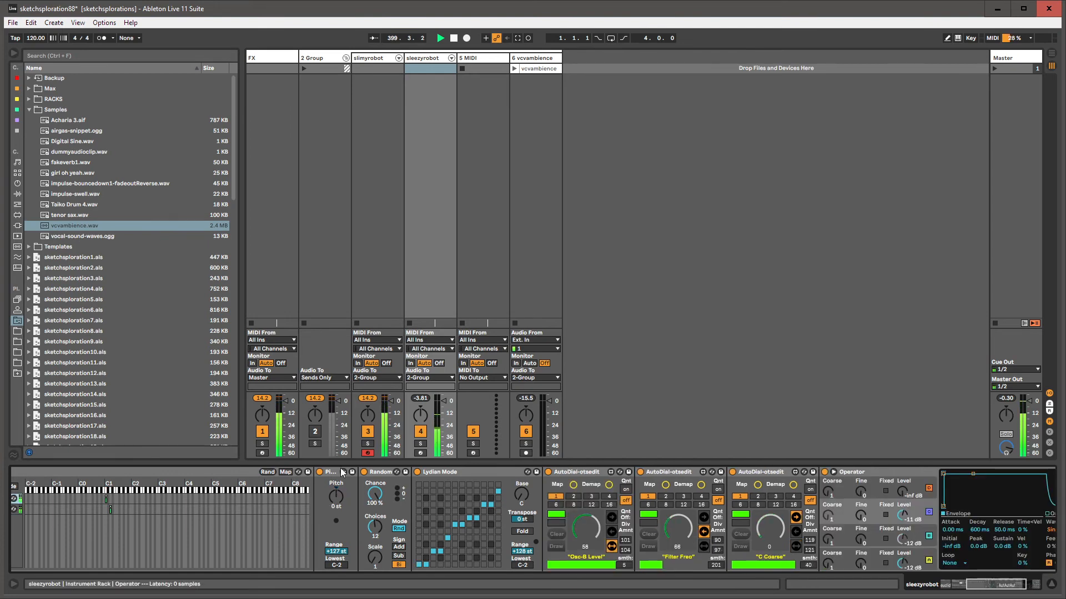
pyautogui.moveTo(342, 472); pyautogui.dragTo(560, 500)
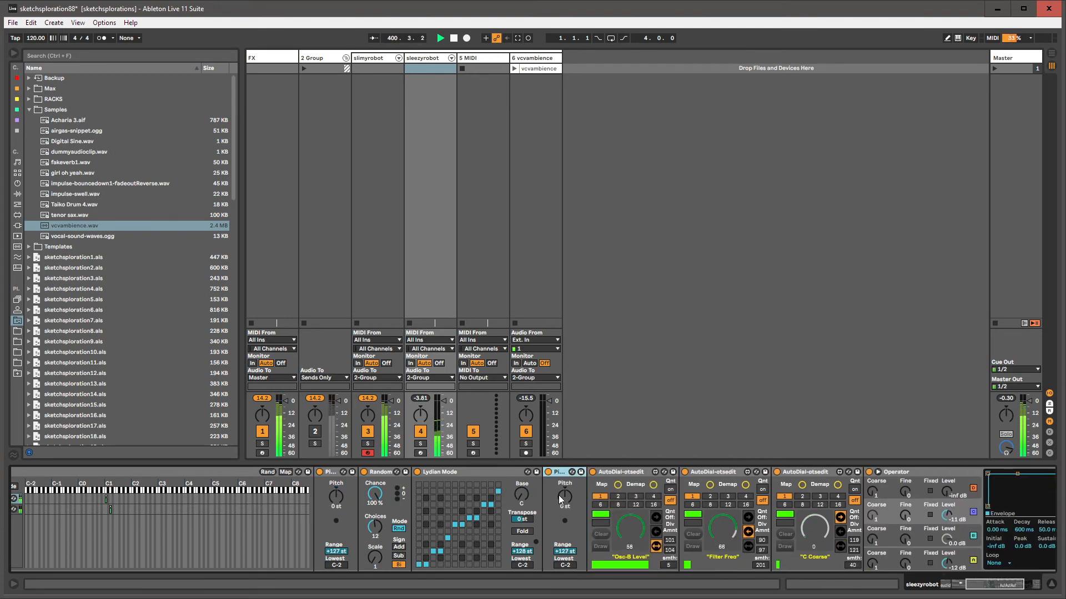
# - Relaunch the vcvambience clip and warp it in Texture mode with grain size 91.72 and flux 18.75
pyautogui.click(532, 71)
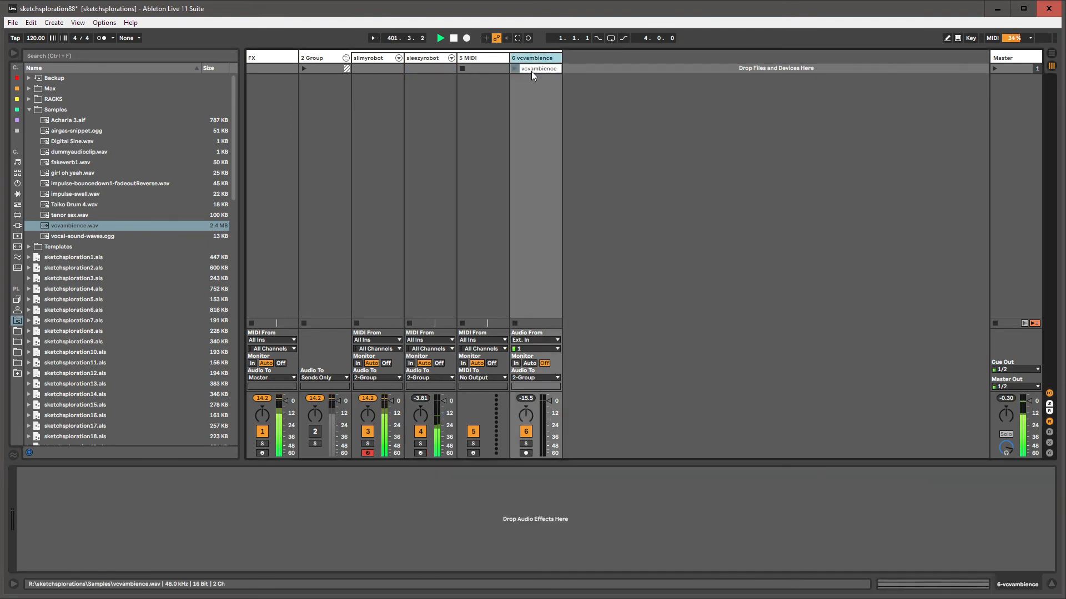
pyautogui.click(531, 71)
pyautogui.click(514, 68)
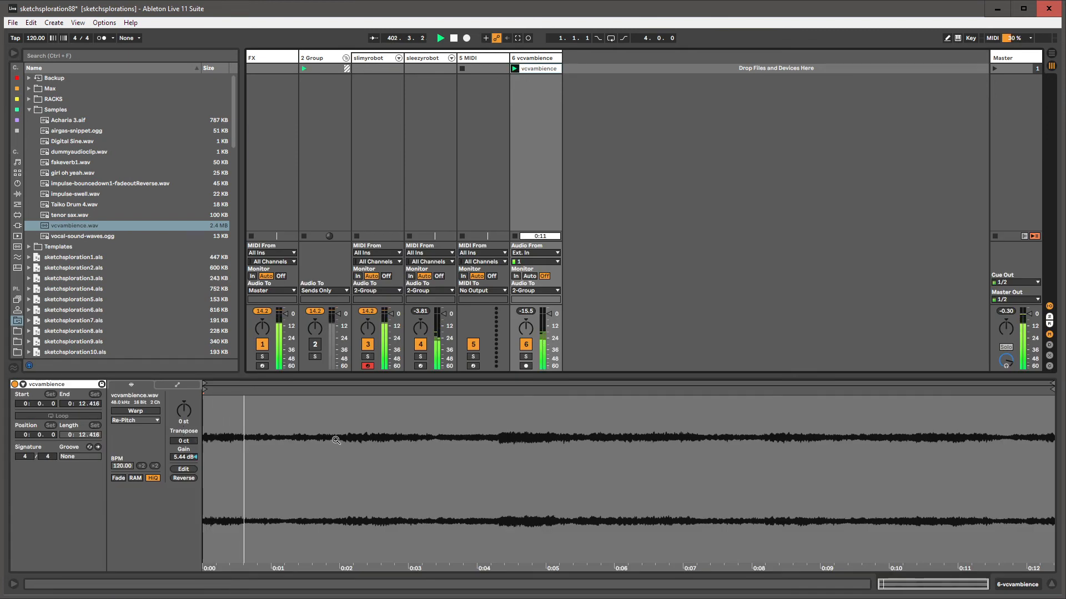
pyautogui.click(135, 412)
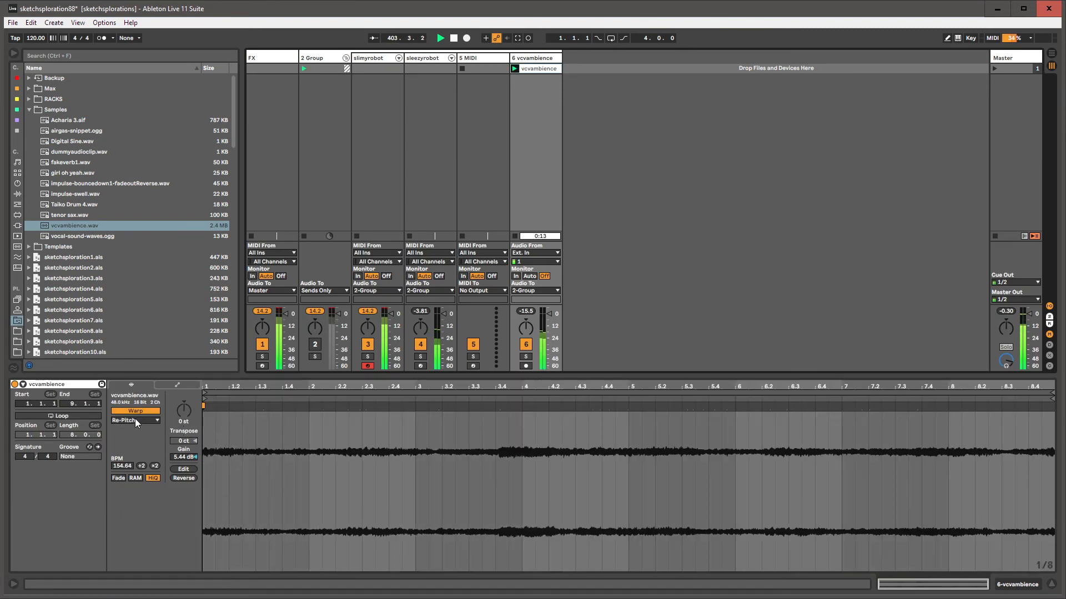
pyautogui.click(135, 420)
pyautogui.click(141, 444)
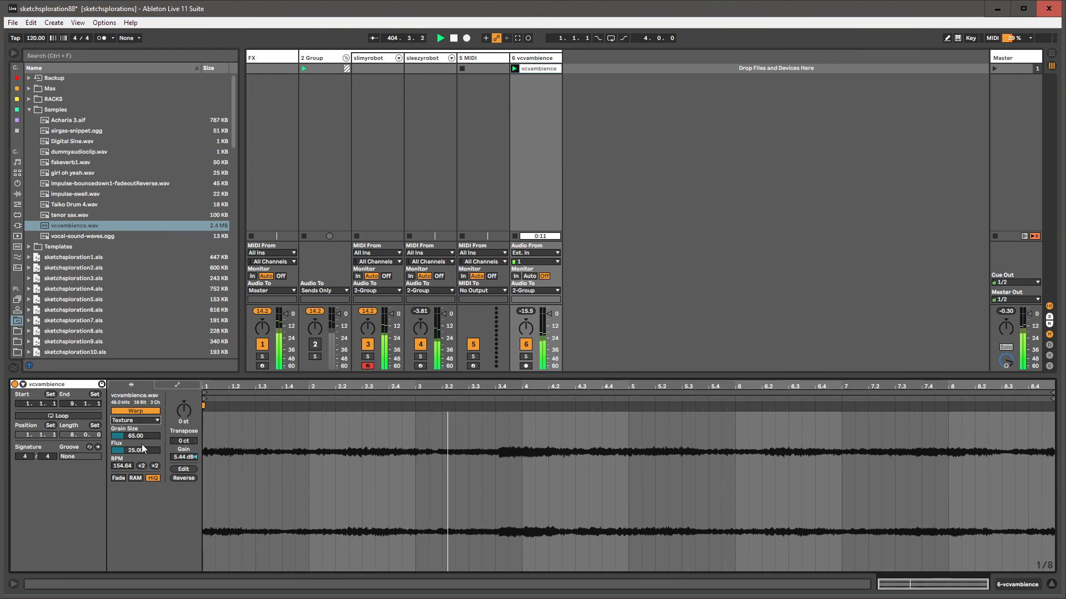
pyautogui.moveTo(142, 438); pyautogui.dragTo(151, 472)
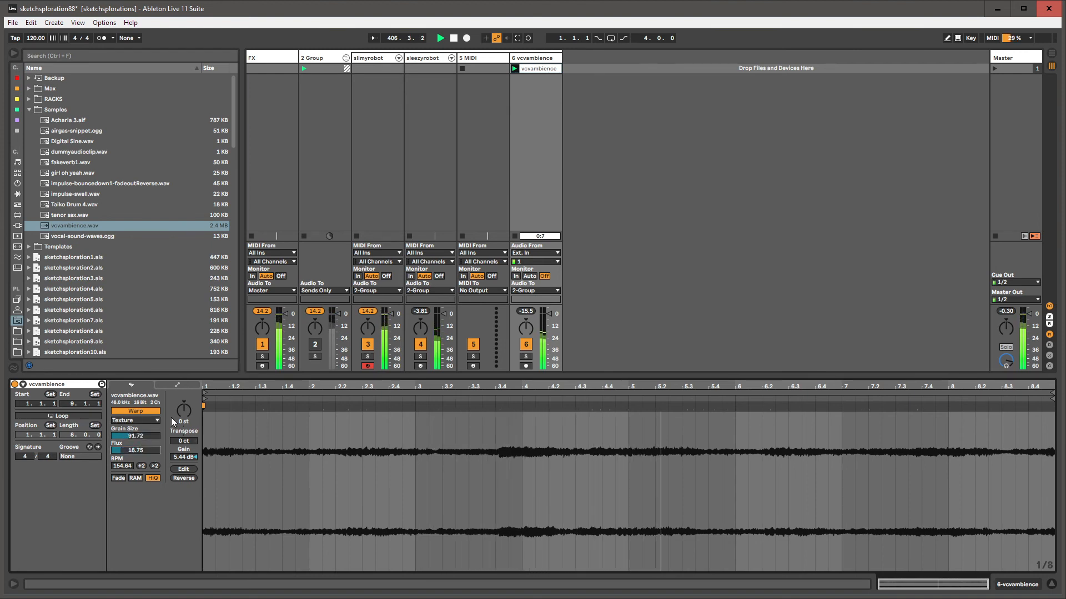
# - Warp the vcvambience clip from its first marker at 120 BPM, and replay it with looping on
pyautogui.rightClick(204, 405)
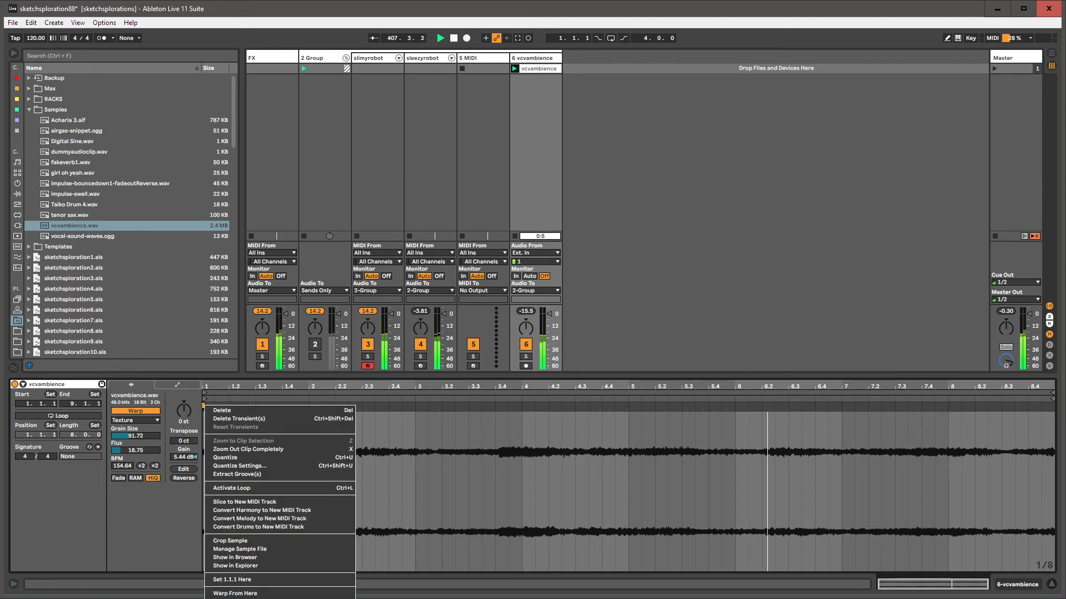
pyautogui.press('Escape')
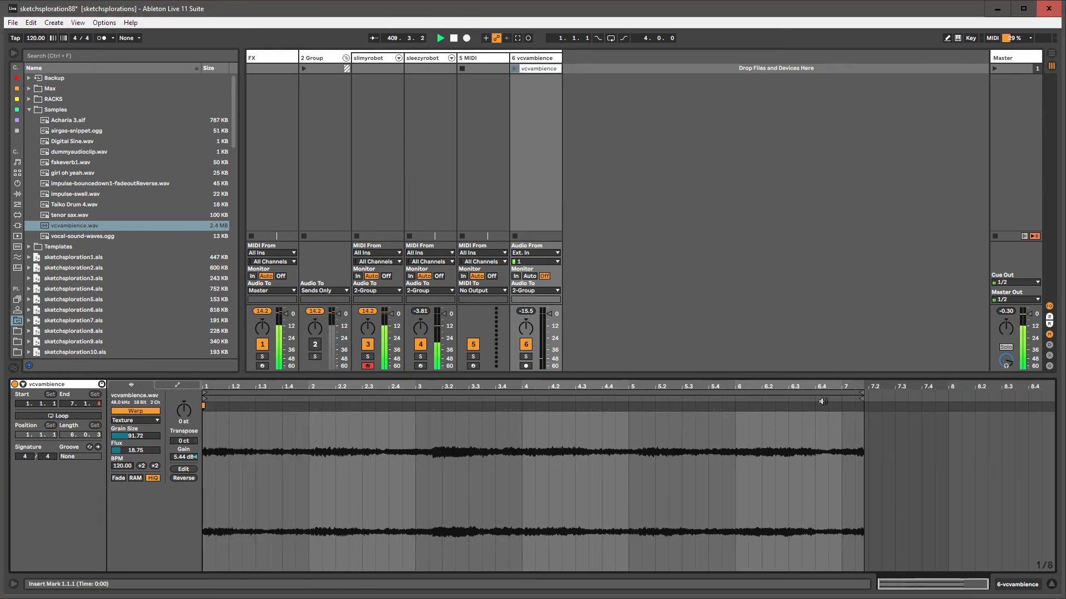
pyautogui.click(514, 68)
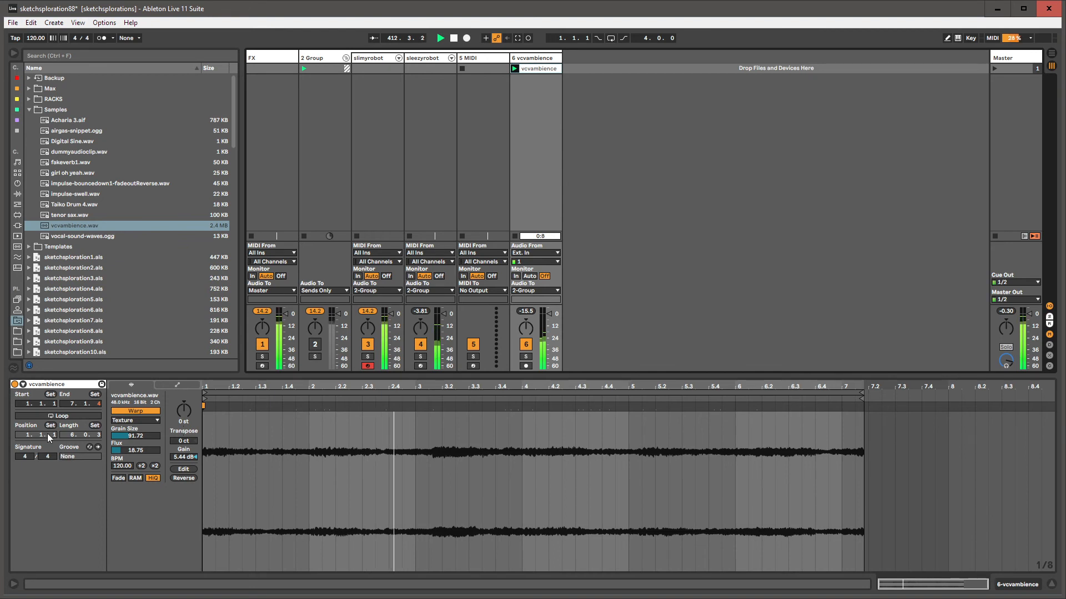
pyautogui.click(58, 416)
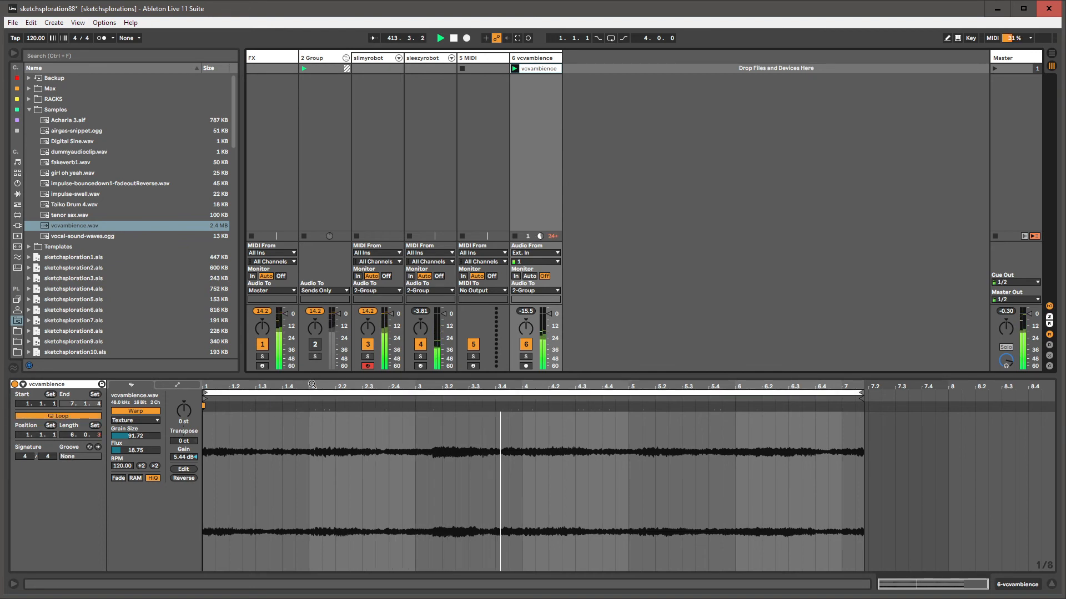
# - Collapse the Samples folder and add an Auto Pan effect to the slimyrobot track after its Chorus
pyautogui.click(378, 58)
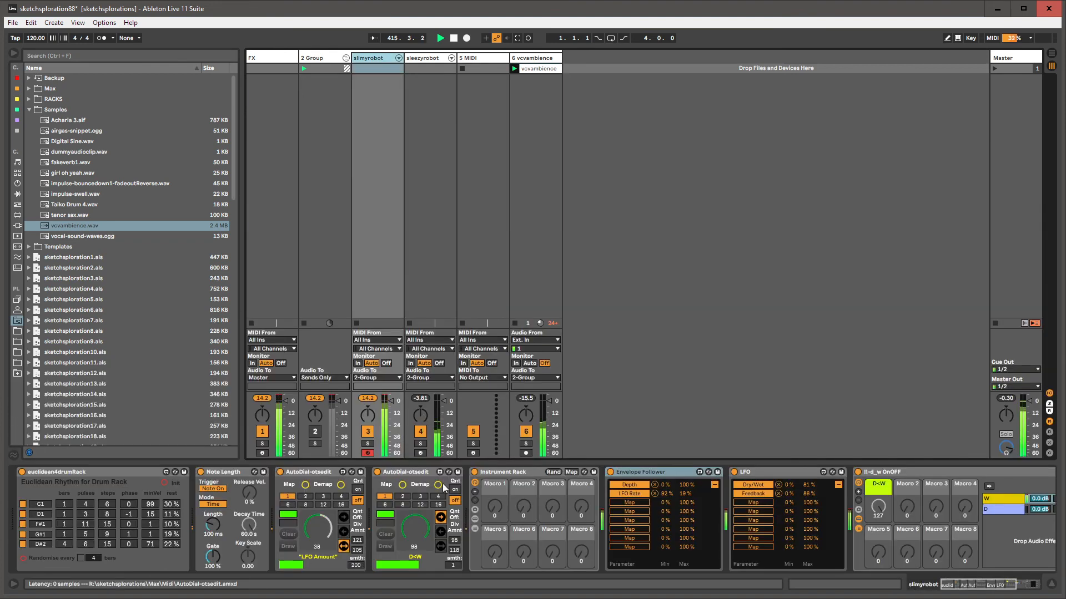
pyautogui.click(29, 110)
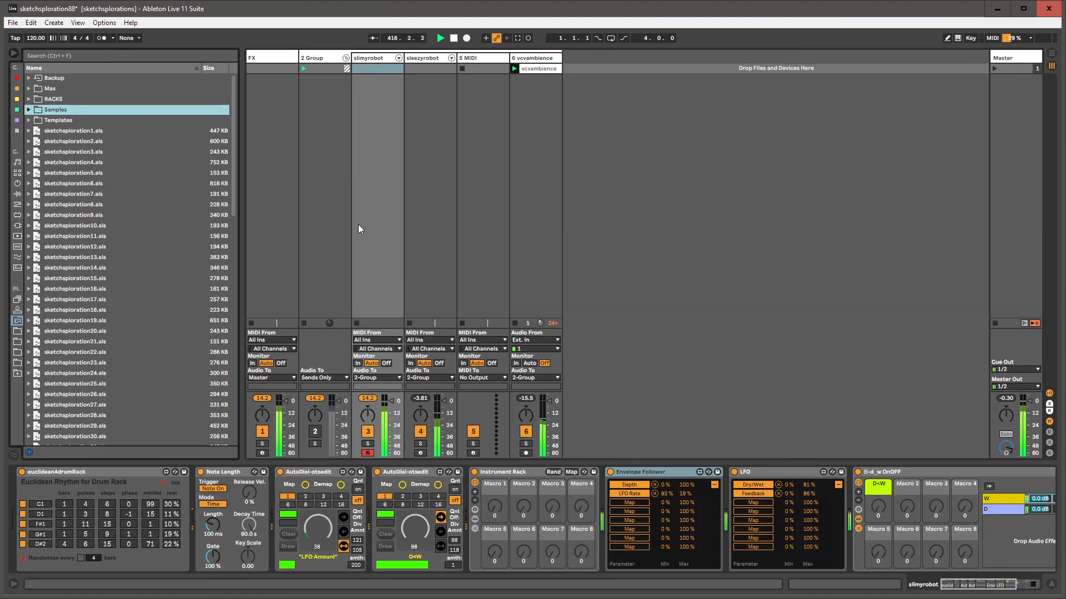
pyautogui.click(668, 470)
pyautogui.hotkey('ctrl', 'f')
pyautogui.write('auto pan')
pyautogui.press('Down')
pyautogui.press('Return')
pyautogui.press('Escape')
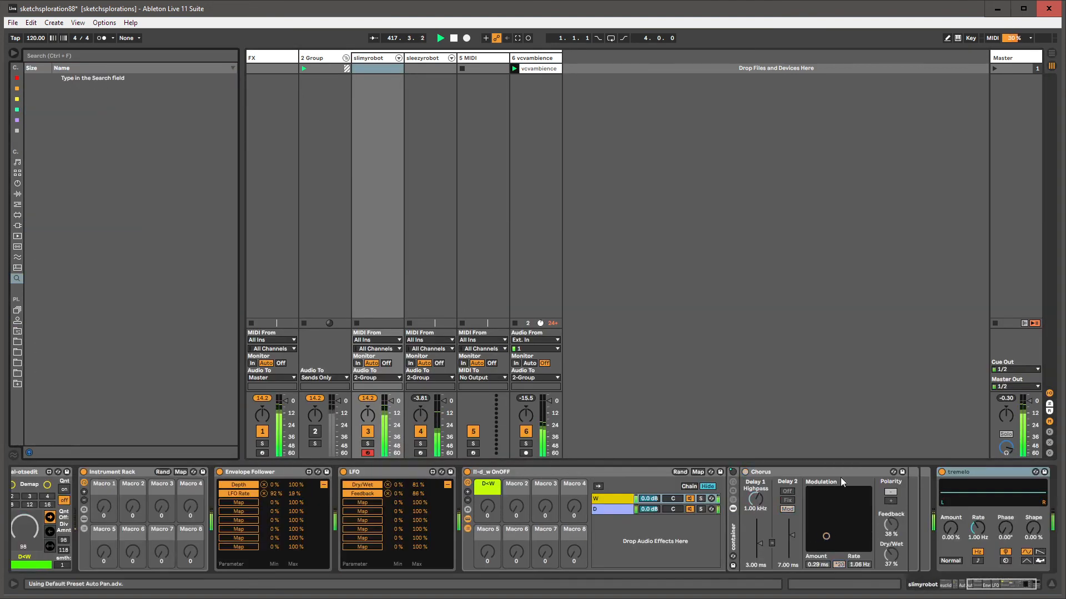
# - Map the Envelope Follower to the new Auto Pan's rate and set its amount to 68.9 %
pyautogui.moveTo(950, 527); pyautogui.dragTo(951, 455)
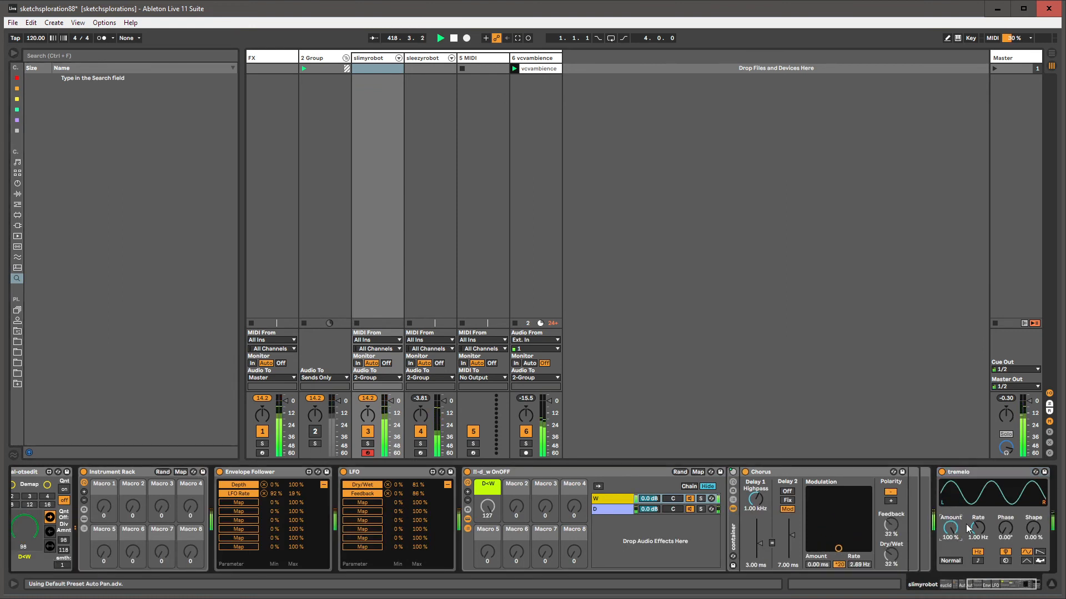
pyautogui.moveTo(981, 528)
pyautogui.mouseDown()
pyautogui.moveTo(978, 490)
pyautogui.moveTo(978, 530)
pyautogui.mouseUp()
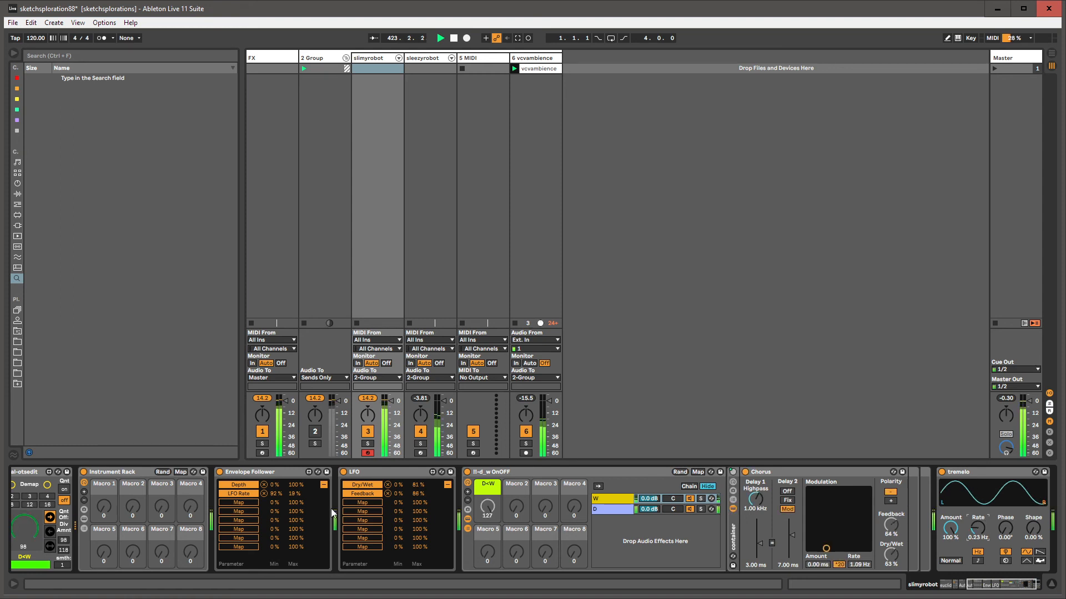
pyautogui.click(234, 501)
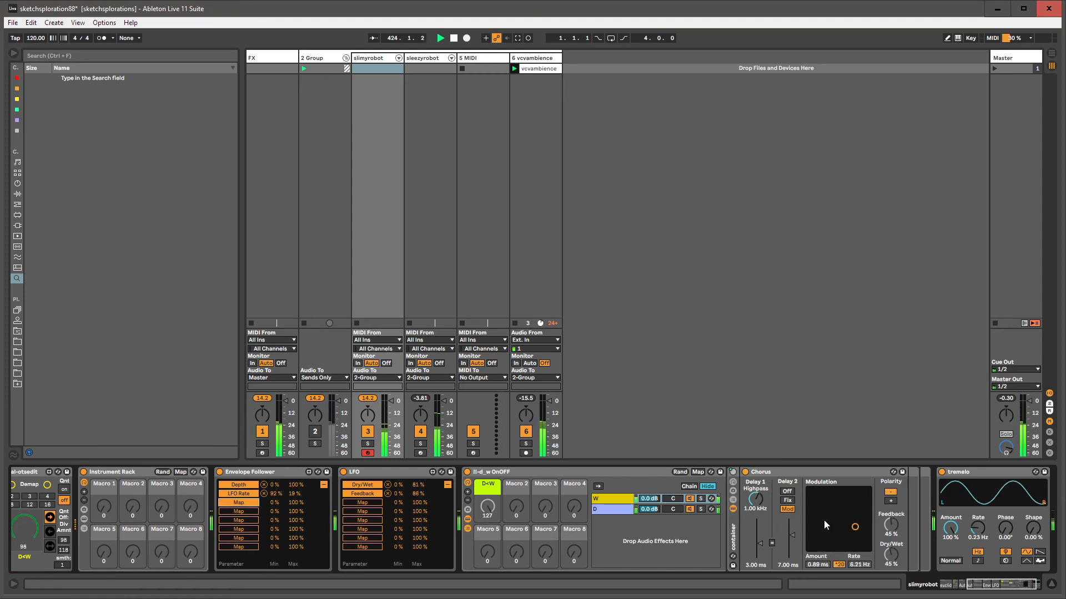
pyautogui.click(975, 529)
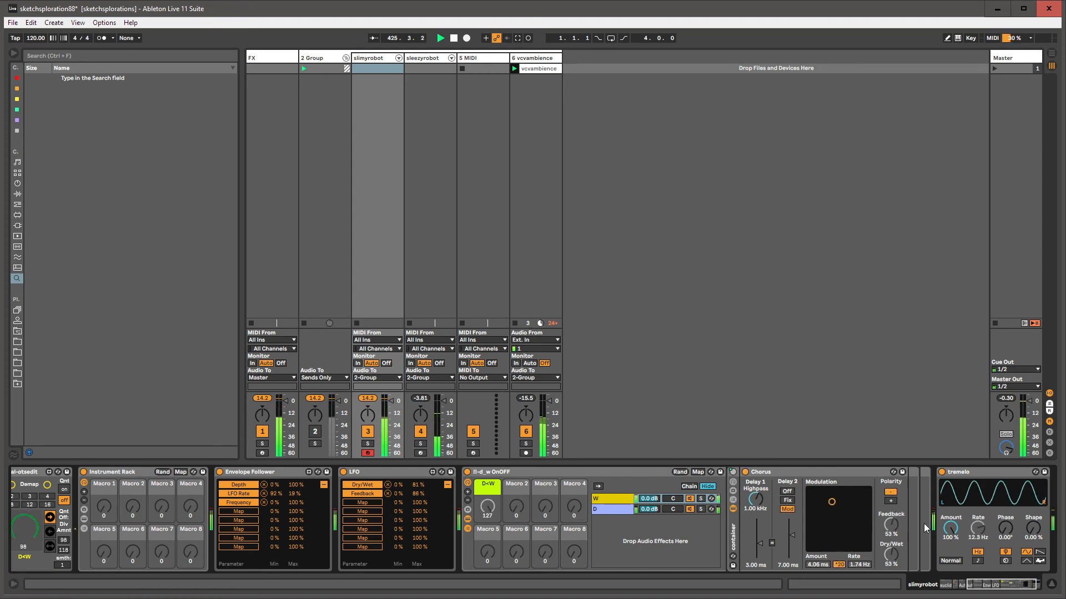
pyautogui.moveTo(950, 527)
pyautogui.mouseDown()
pyautogui.moveTo(950, 582)
pyautogui.moveTo(951, 533)
pyautogui.mouseUp()
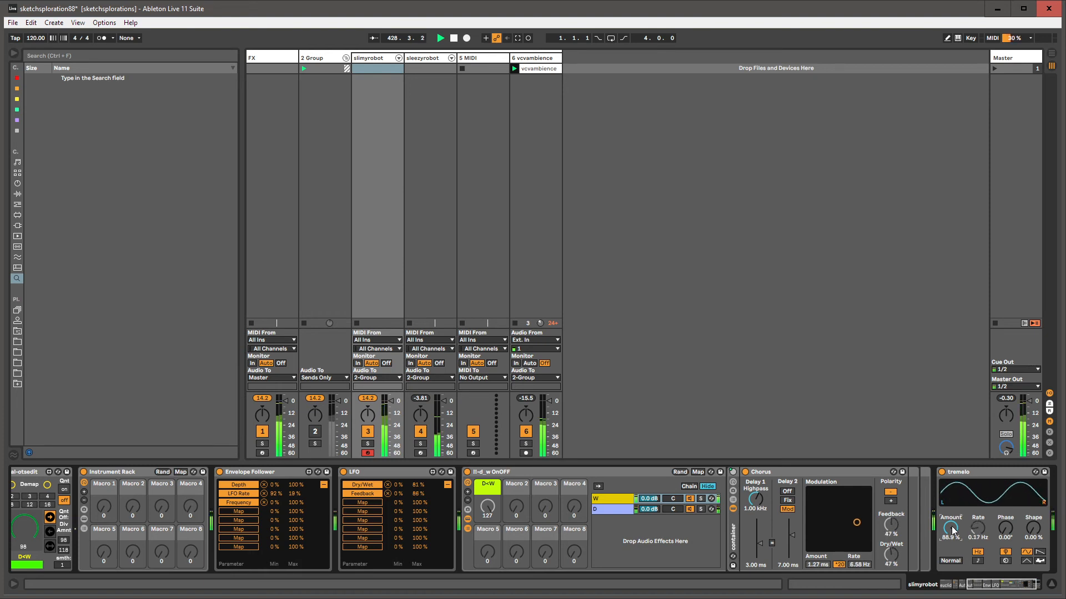
# - Open the vcvambience clip's sample in Wavosaur for editing
pyautogui.click(471, 63)
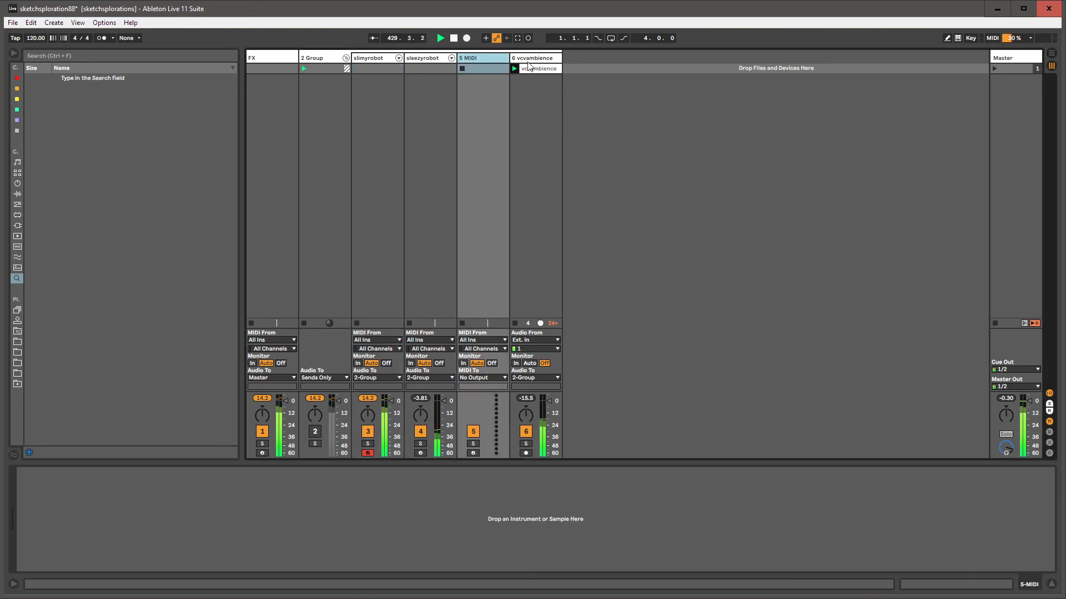
pyautogui.click(550, 83)
pyautogui.click(537, 69)
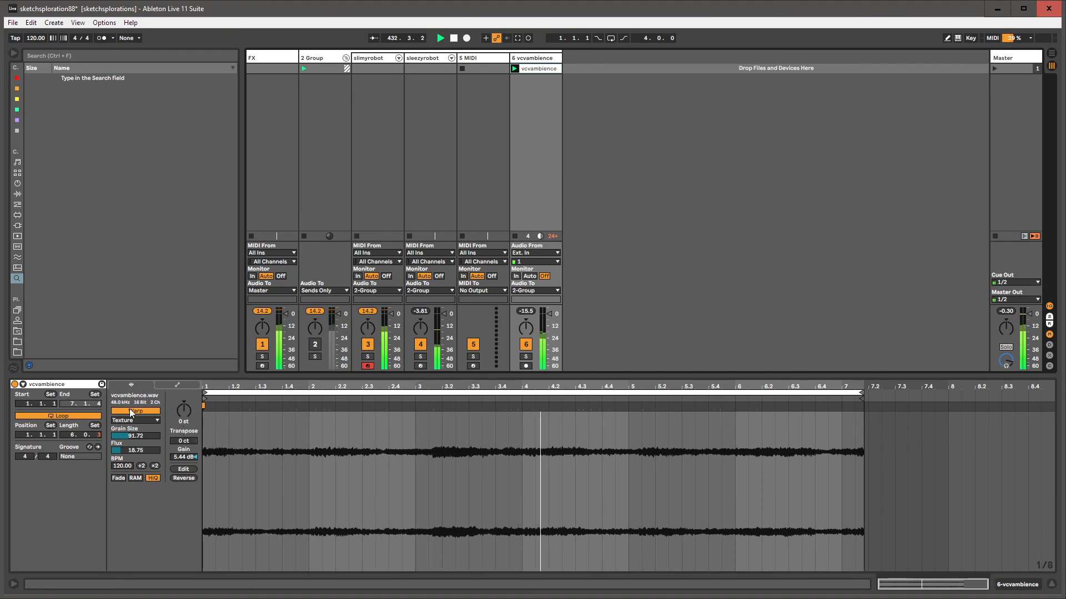
pyautogui.click(184, 469)
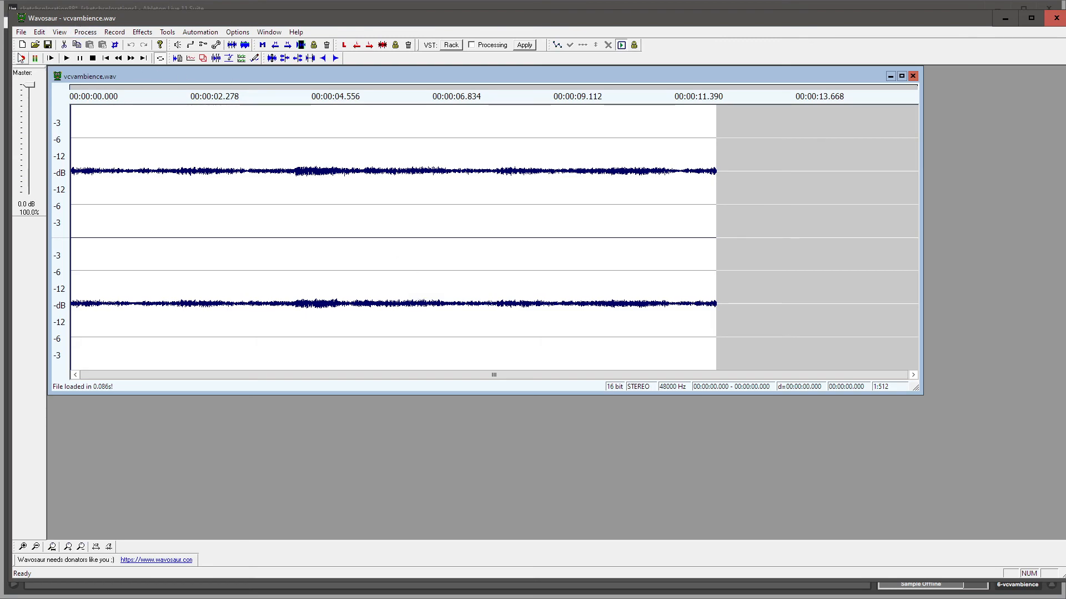
# - Normalize vcvambience.wav to 0 dB
pyautogui.click(85, 31)
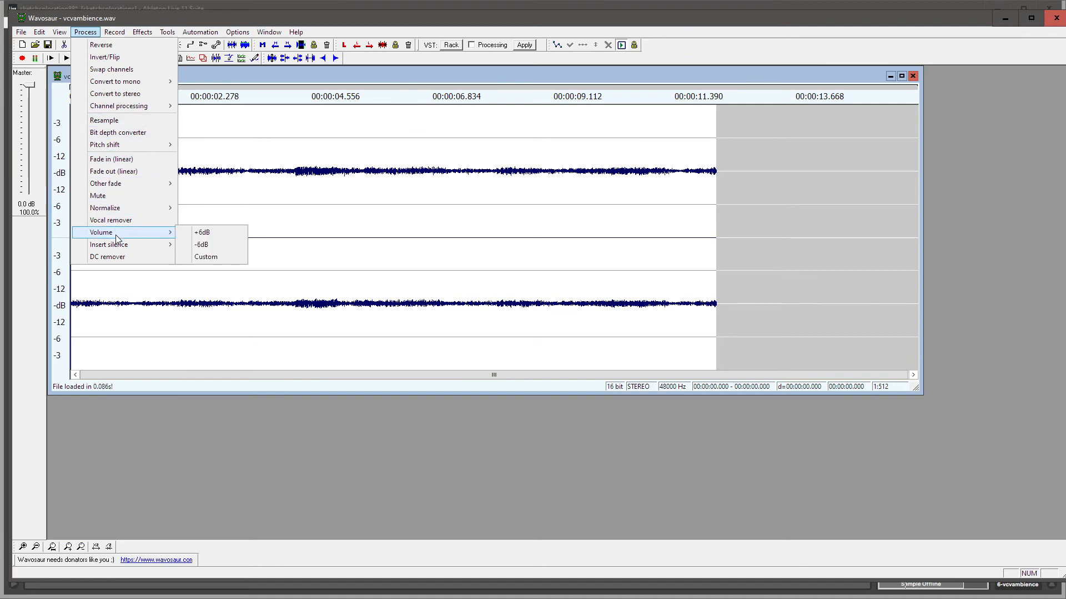
pyautogui.moveTo(121, 209)
pyautogui.click(194, 210)
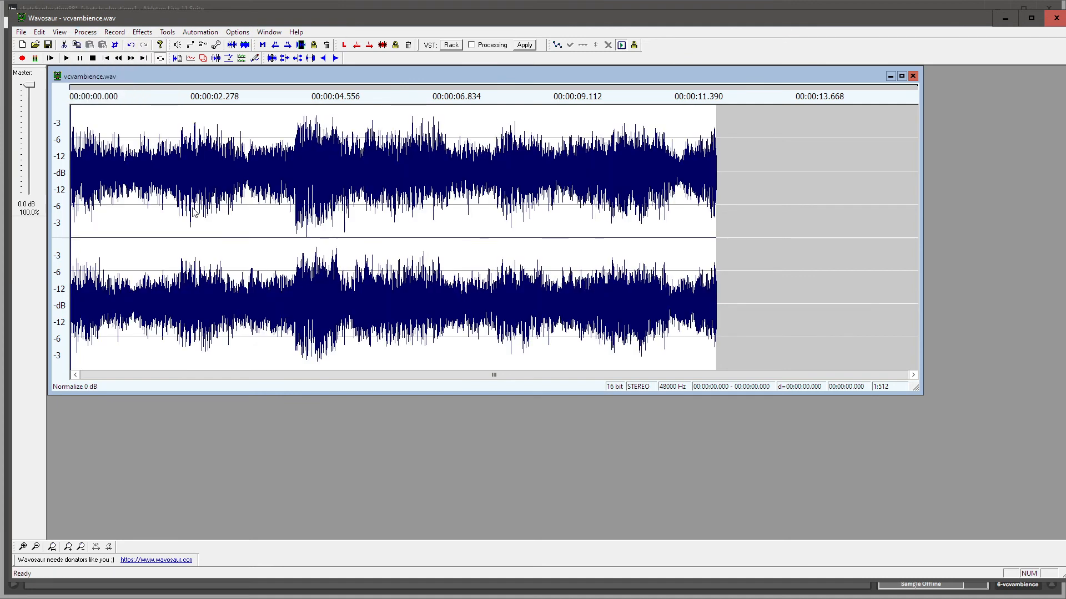
# - Convert the sample's bit depth to 8 bits with quantization and 1-bit white noise dithering
pyautogui.click(85, 32)
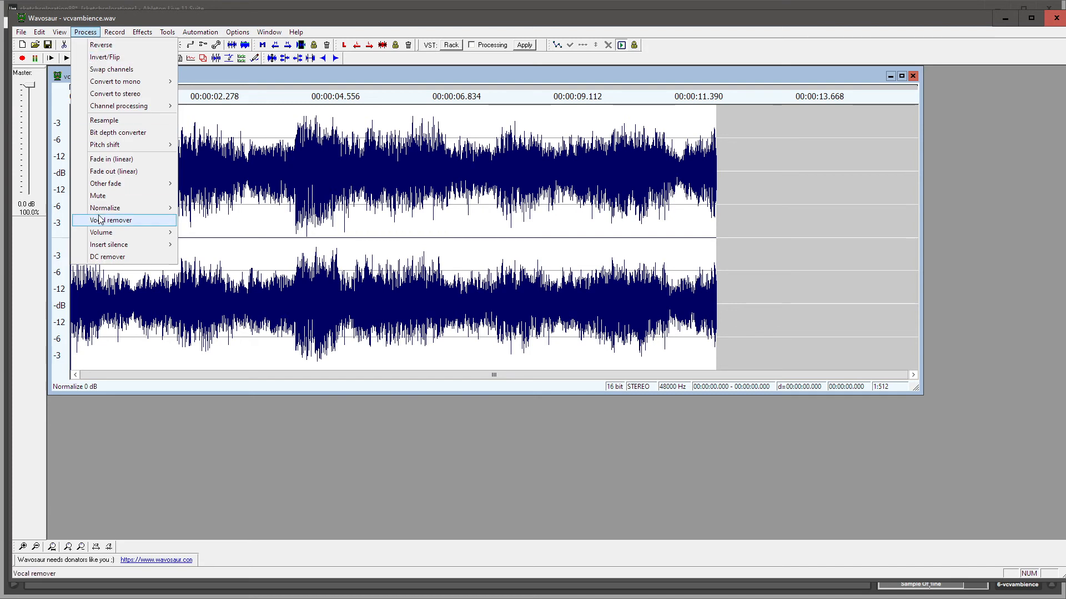
pyautogui.click(110, 134)
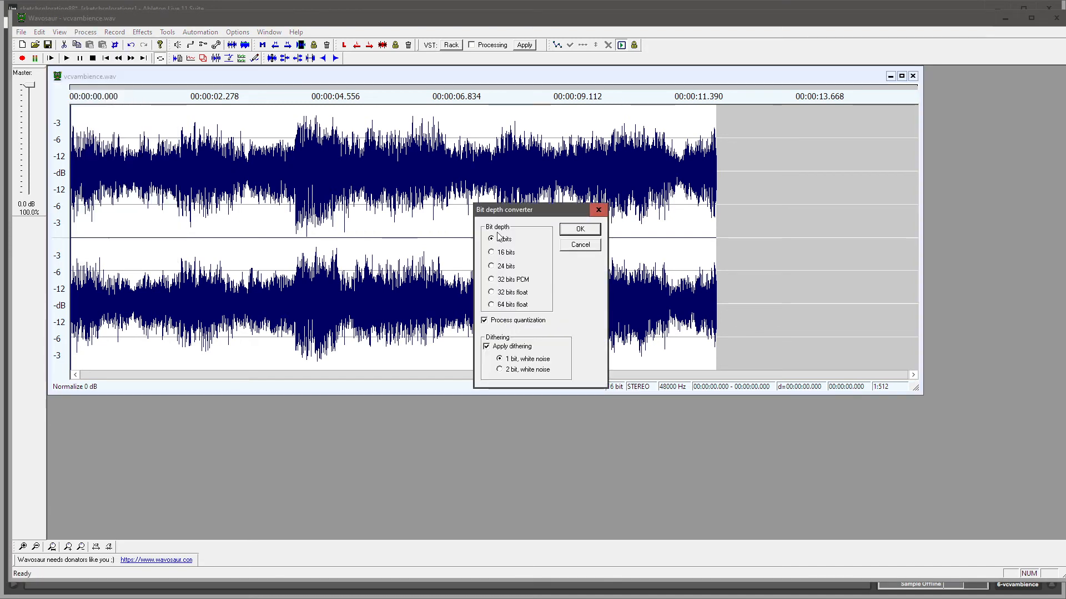
pyautogui.click(565, 231)
# - Resample vcvambience.wav to 11025 Hz with band limited medium interpolation and the high-quality anti-aliasing filter
pyautogui.click(89, 33)
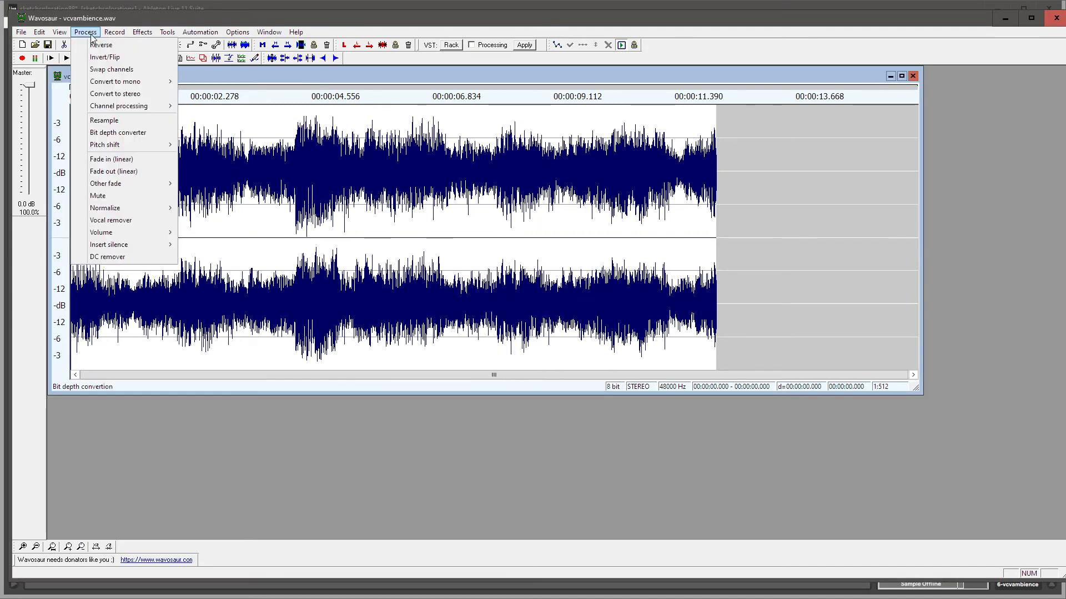
pyautogui.click(103, 120)
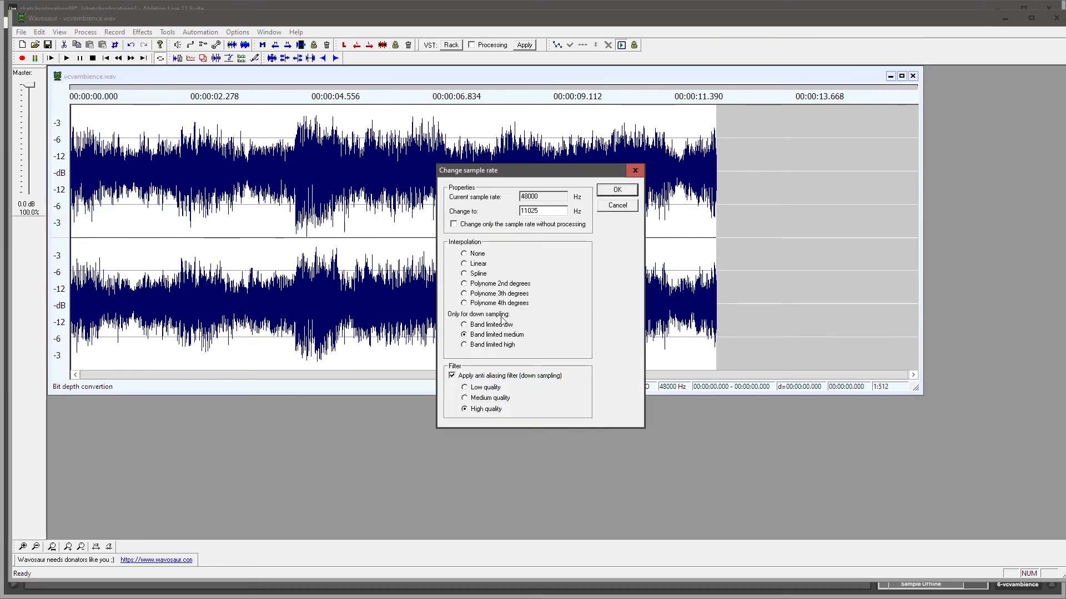
pyautogui.click(616, 190)
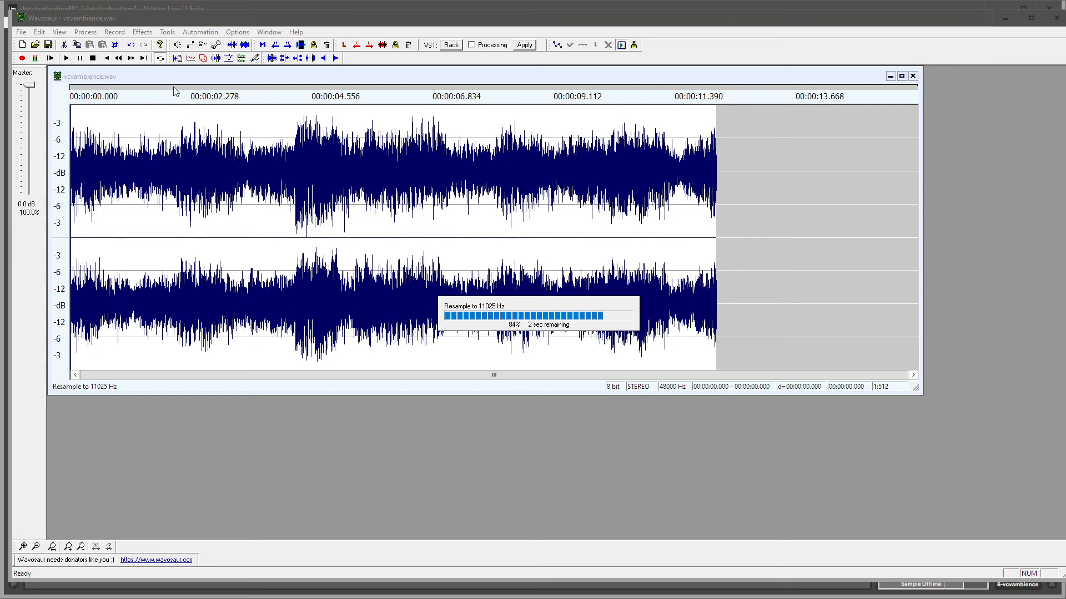
pyautogui.click(85, 31)
pyautogui.click(102, 124)
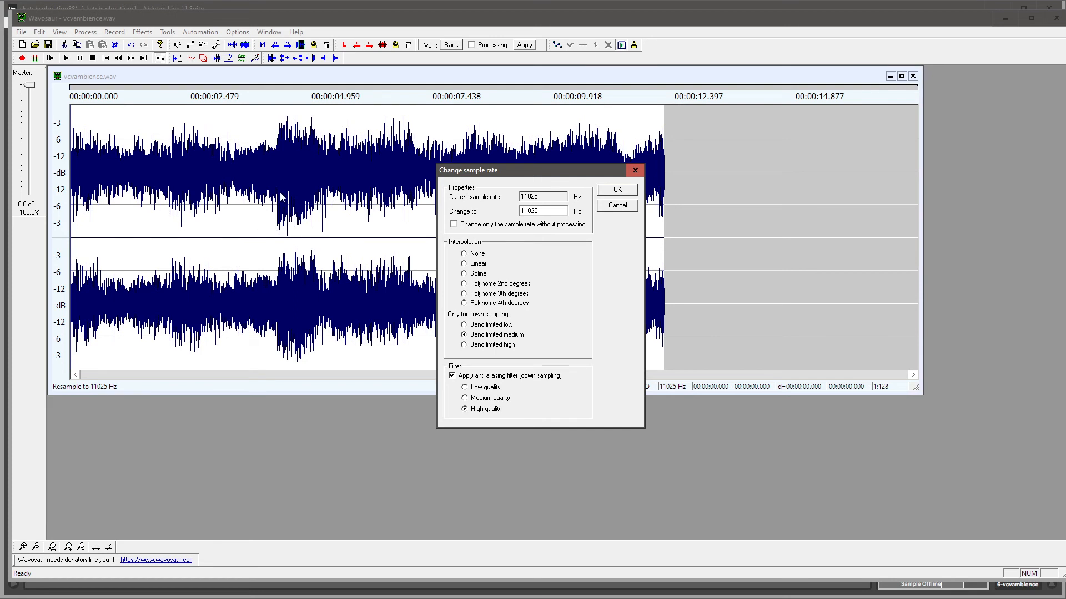
pyautogui.click(617, 206)
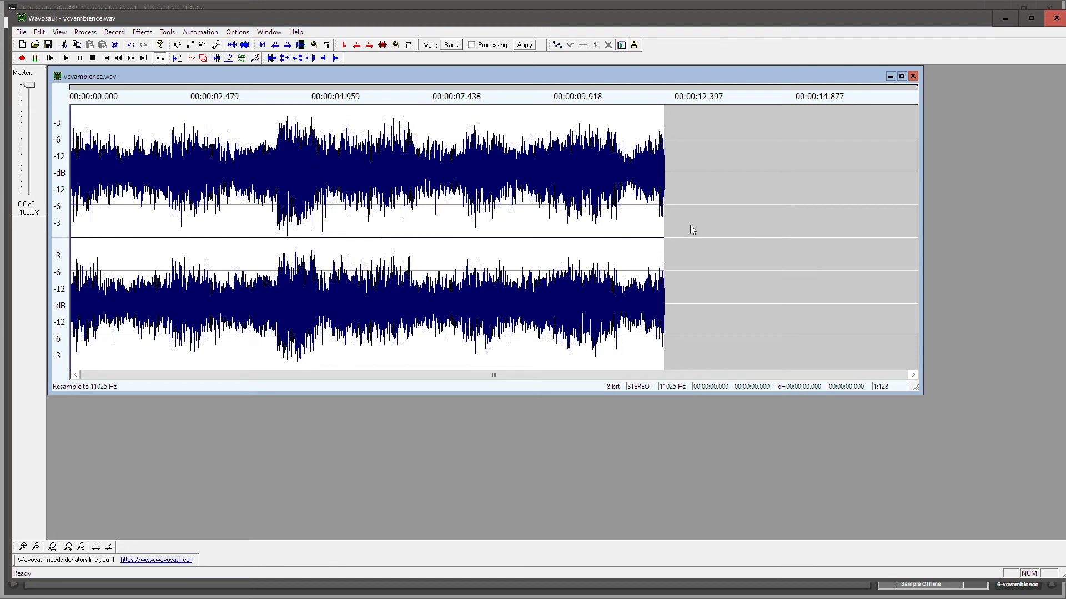
# - Save the modifications to vcvambience.wav and close Wavosaur to return to Ableton Live
pyautogui.click(913, 76)
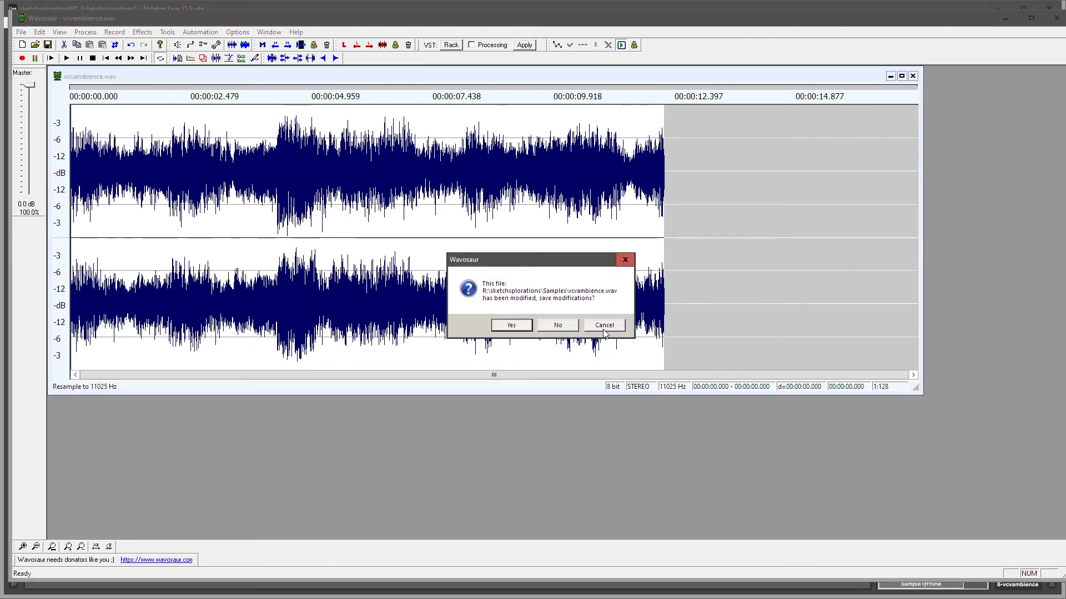
pyautogui.click(505, 327)
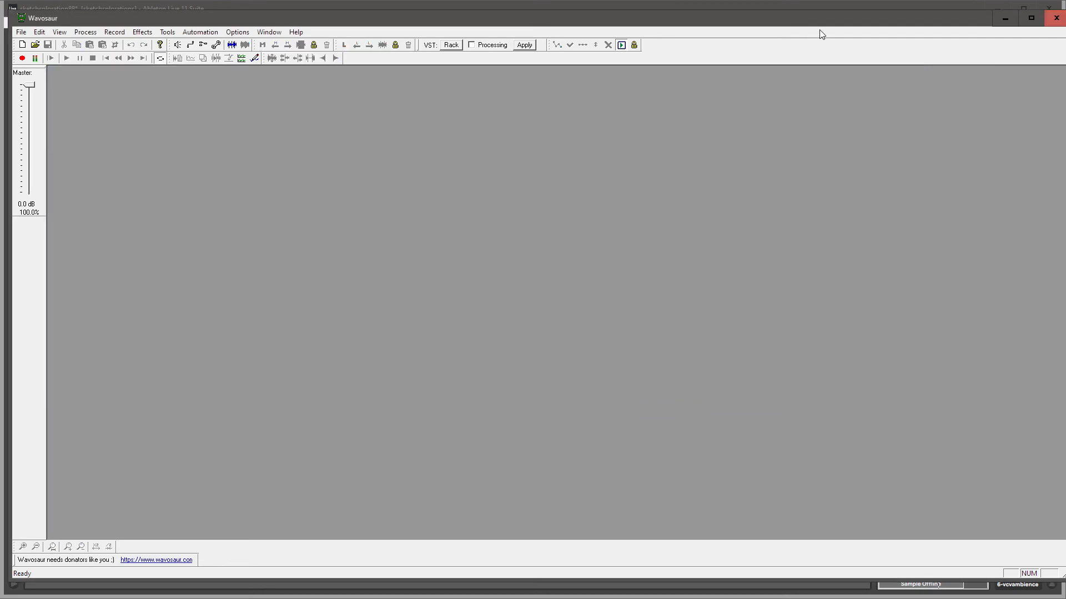
pyautogui.click(1057, 18)
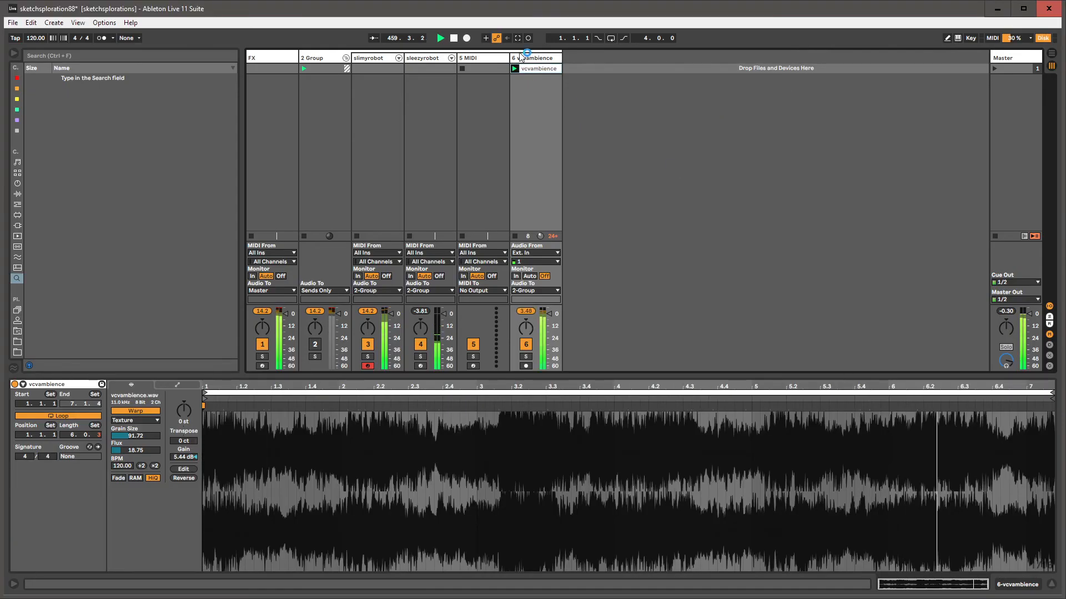
# - Lower the vcvambience track's volume to about -21 dB
pyautogui.moveTo(549, 314); pyautogui.dragTo(550, 338)
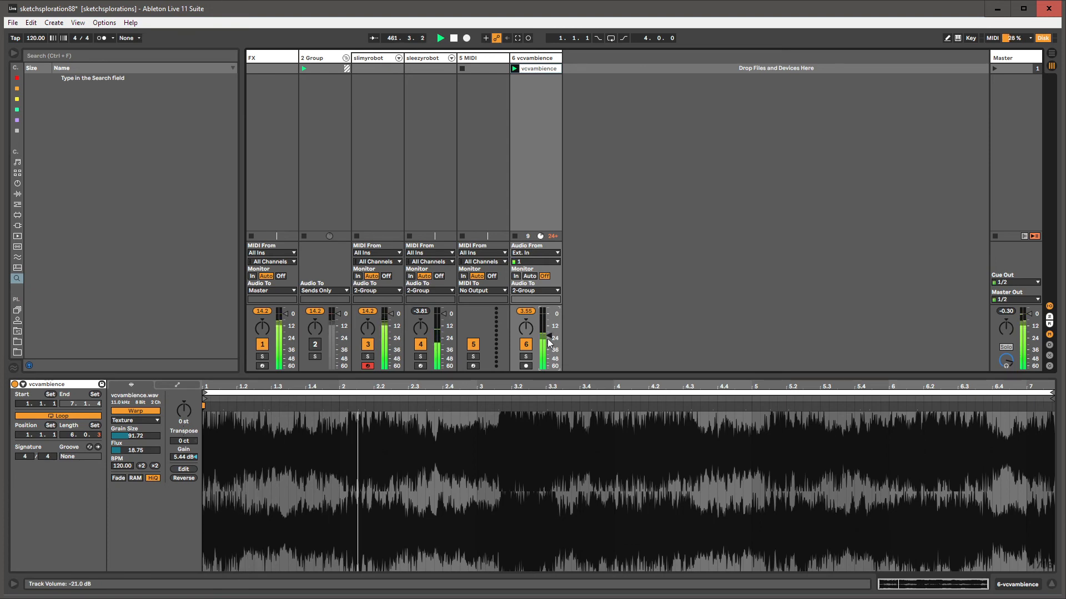
# - Add the !-HybridReverb.adg rack to the FX track and show the devices in its W chain
pyautogui.click(264, 59)
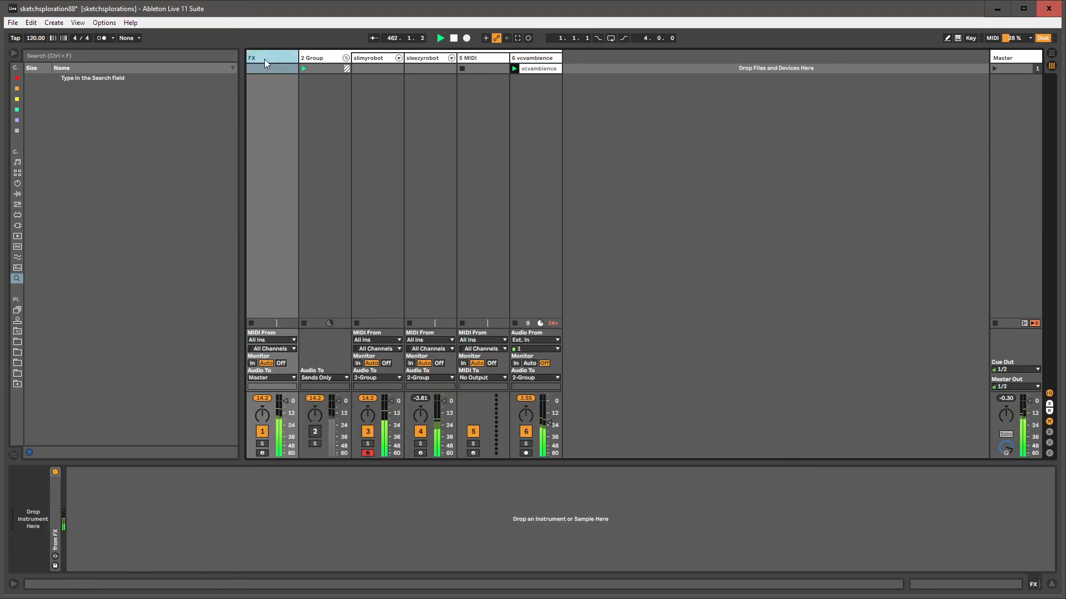
pyautogui.click(17, 183)
pyautogui.click(17, 131)
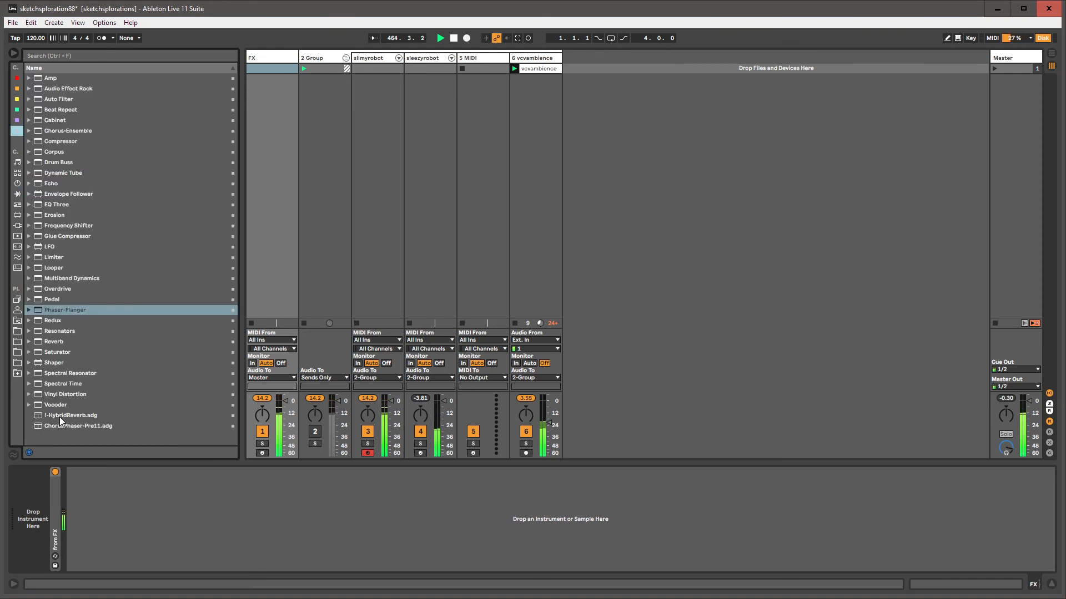
pyautogui.moveTo(59, 418); pyautogui.dragTo(89, 561)
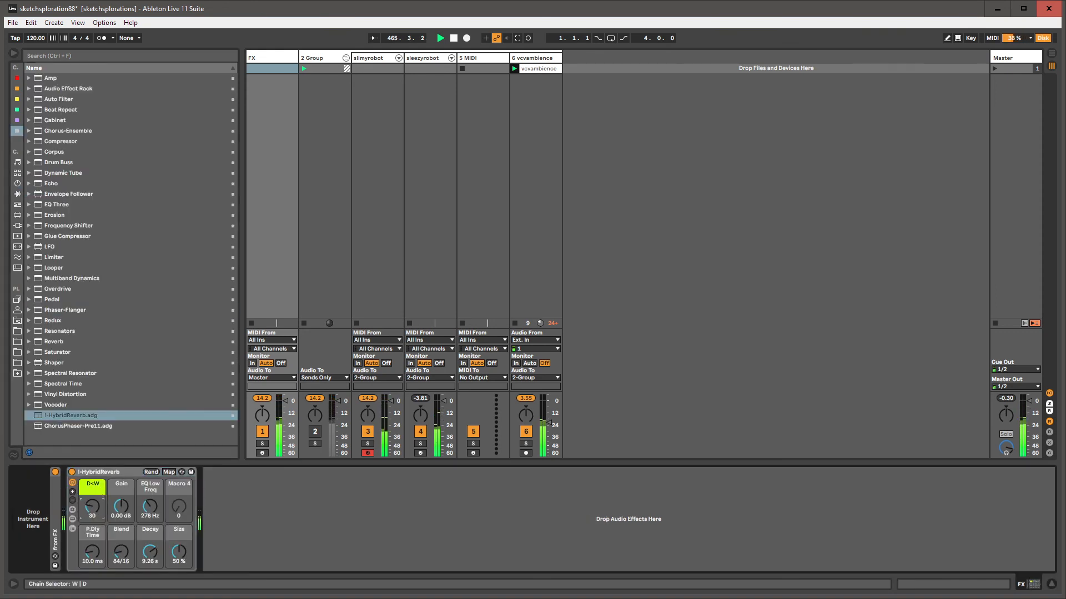
pyautogui.click(72, 528)
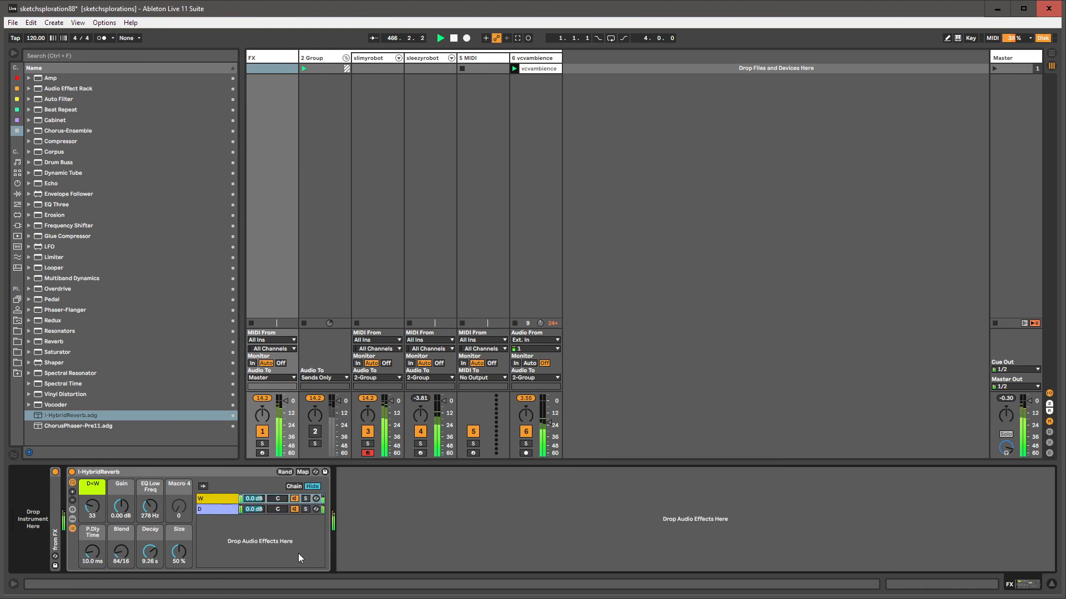
pyautogui.doubleClick(217, 499)
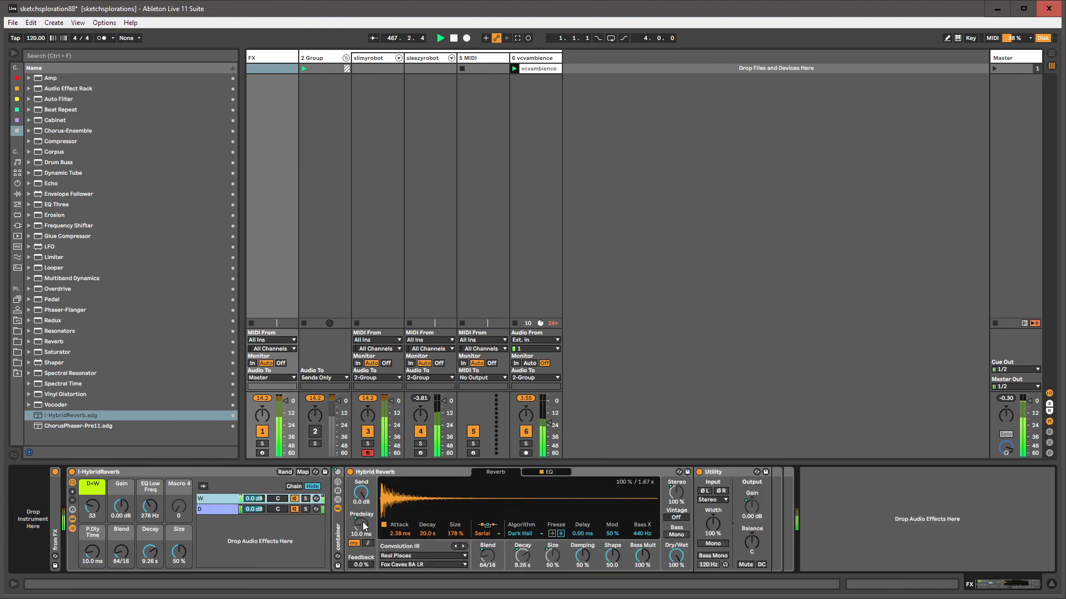
# - Set the Hybrid Reverb's convolution IR category to Textures and choose the Bubbles LR impulse response
pyautogui.click(422, 564)
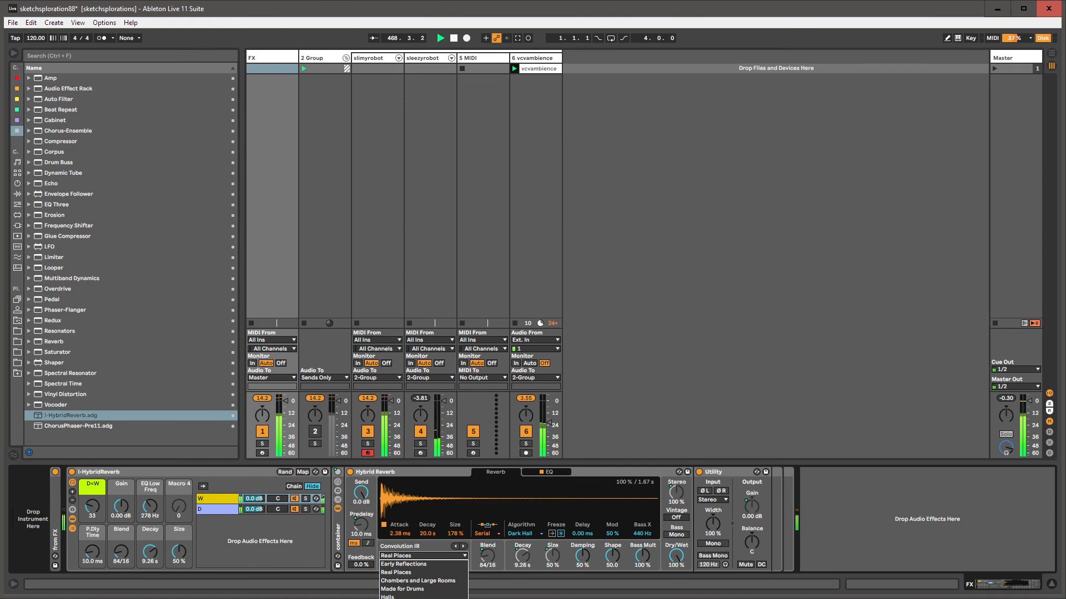
pyautogui.click(425, 570)
pyautogui.click(425, 565)
pyautogui.click(425, 578)
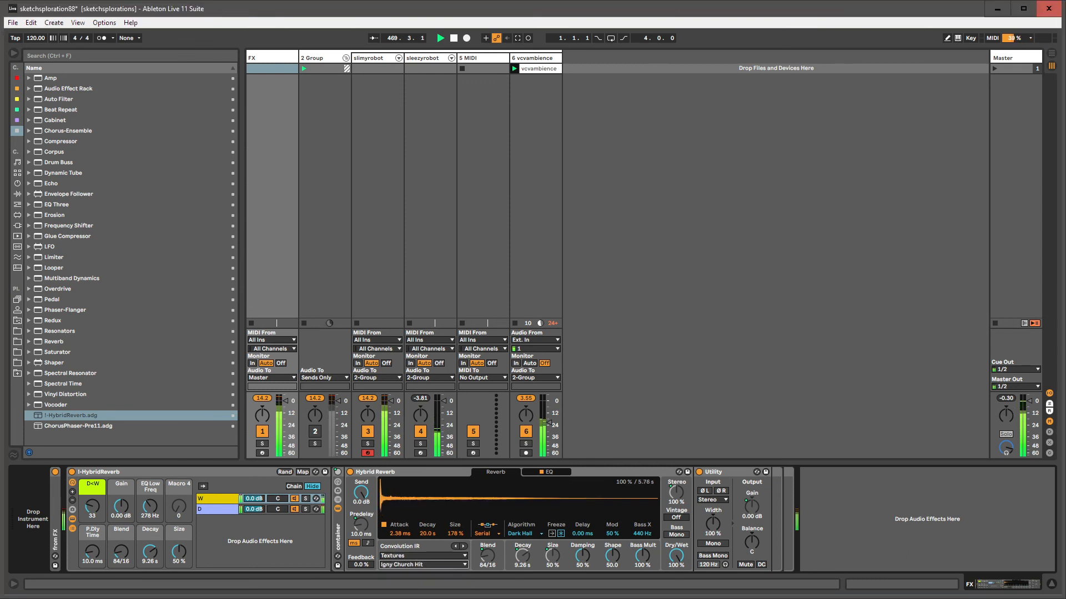
pyautogui.click(429, 564)
pyautogui.click(425, 578)
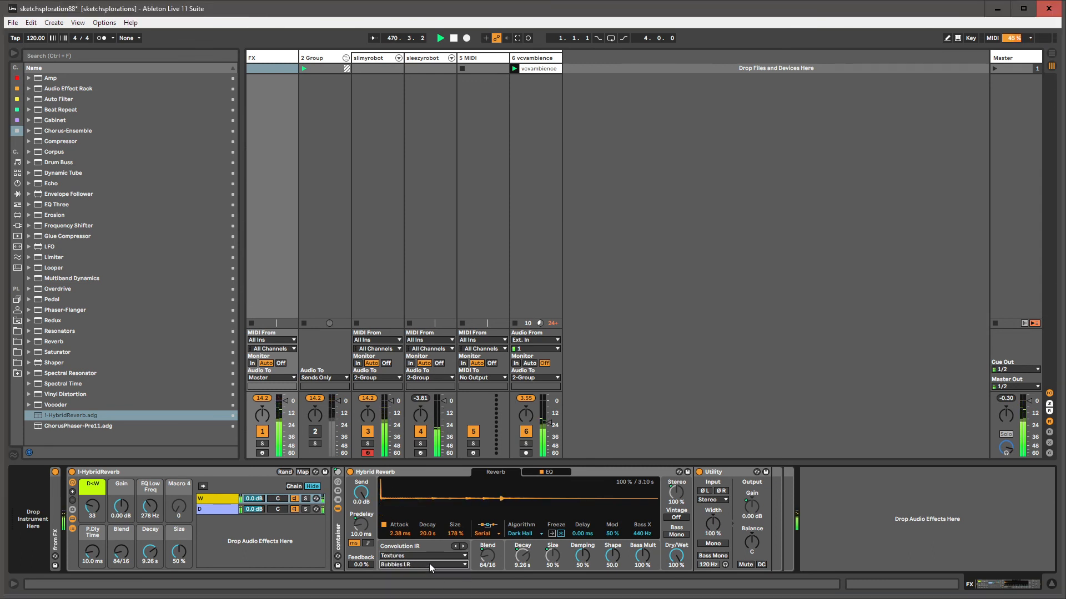
# - Audition the Textures impulse responses in the Hybrid Reverb from Chains through to Vocal A
pyautogui.scroll(-1, 428, 564)
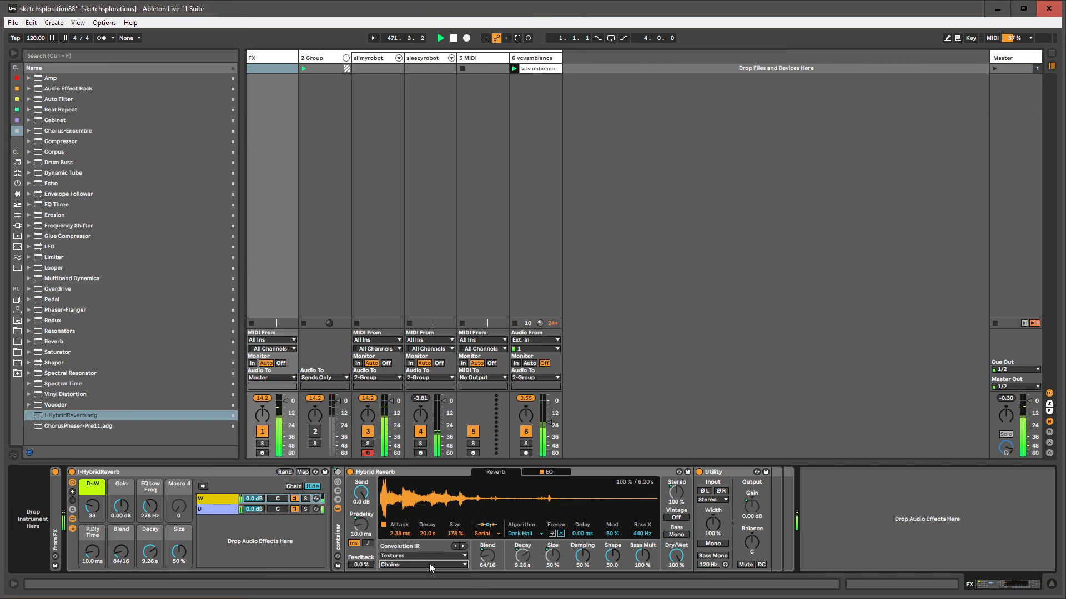
pyautogui.scroll(-1, 428, 563)
pyautogui.scroll(-1, 392, 564)
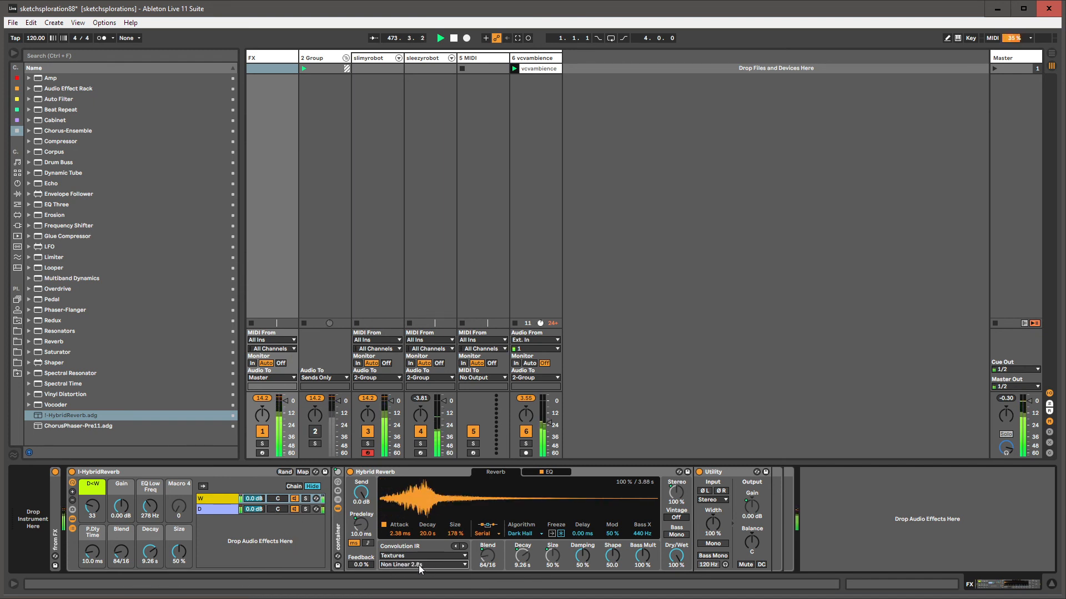
pyautogui.scroll(-1, 411, 564)
pyautogui.scroll(-2, 409, 565)
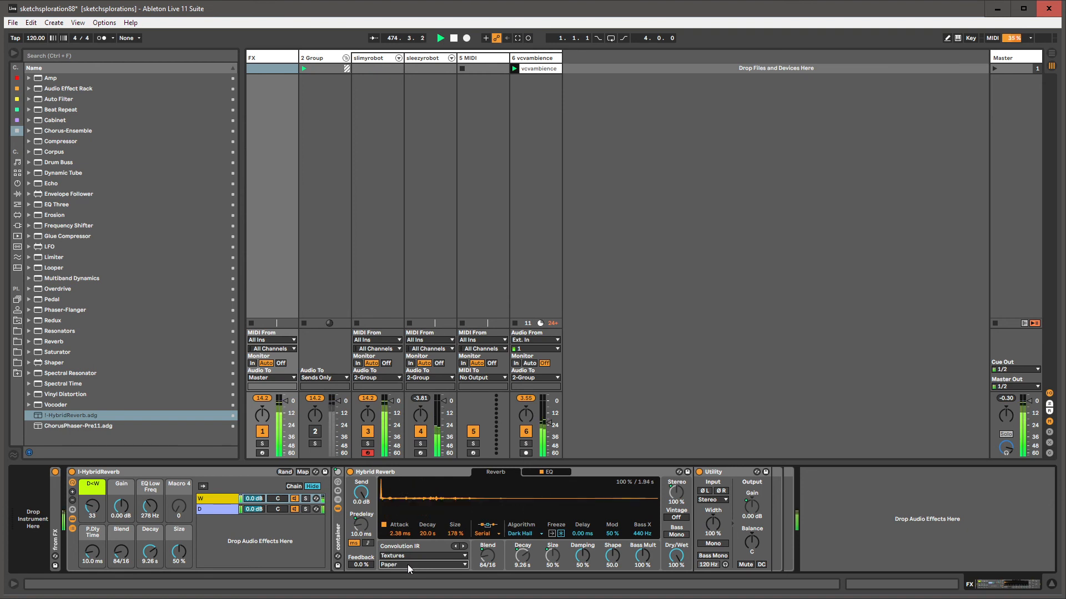
pyautogui.press('Down')
pyautogui.press('Down')
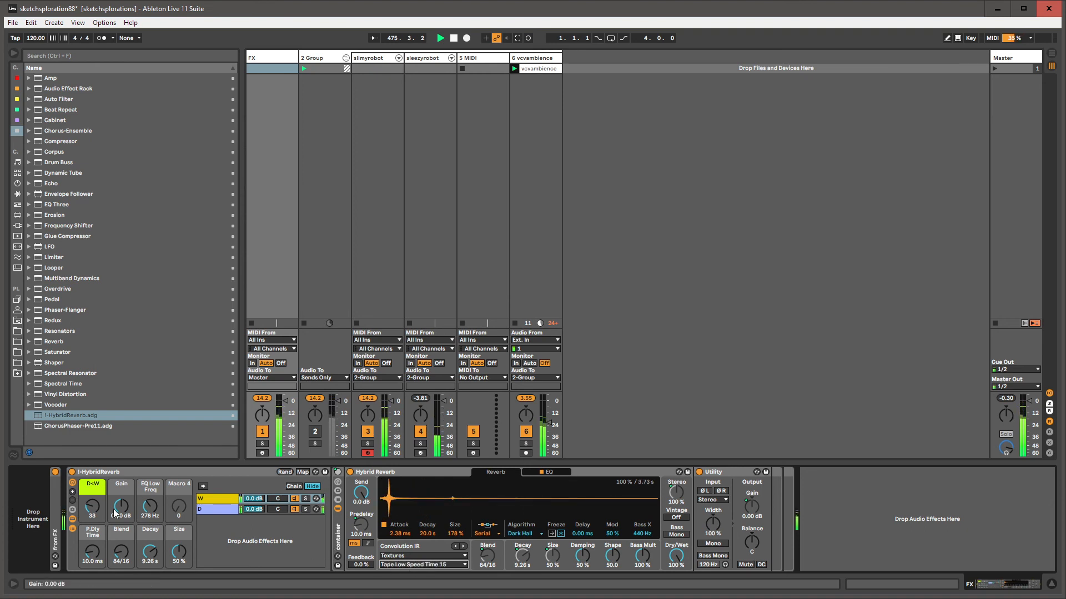
# - Set the reverb rack's dry/wet macro to 43 and its Blend macro to 100/0
pyautogui.moveTo(91, 507); pyautogui.dragTo(92, 501)
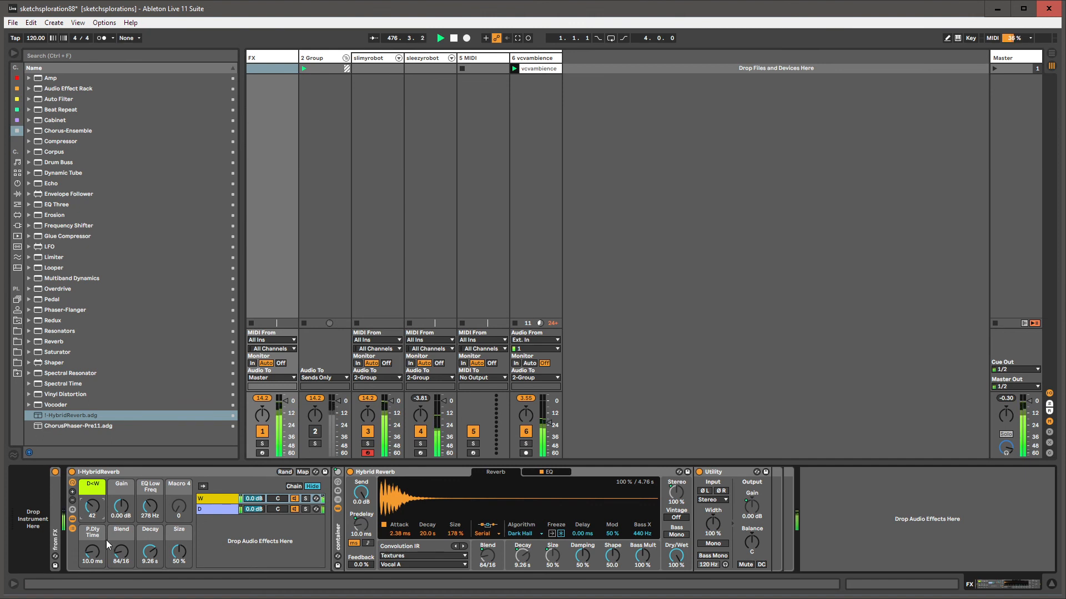
pyautogui.moveTo(121, 552); pyautogui.dragTo(121, 563)
pyautogui.moveTo(100, 509); pyautogui.dragTo(100, 510)
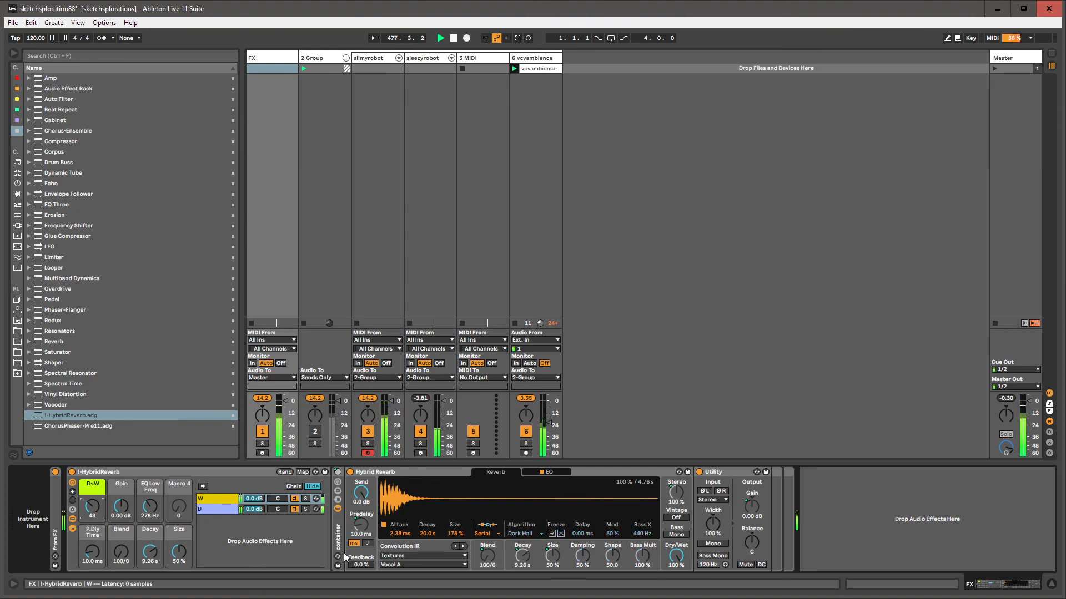
# - Audition Vocal OE, the tape textures, Paper and Igny Church Hit, and select the NoiseFlutter impulse response
pyautogui.scroll(-1, 414, 563)
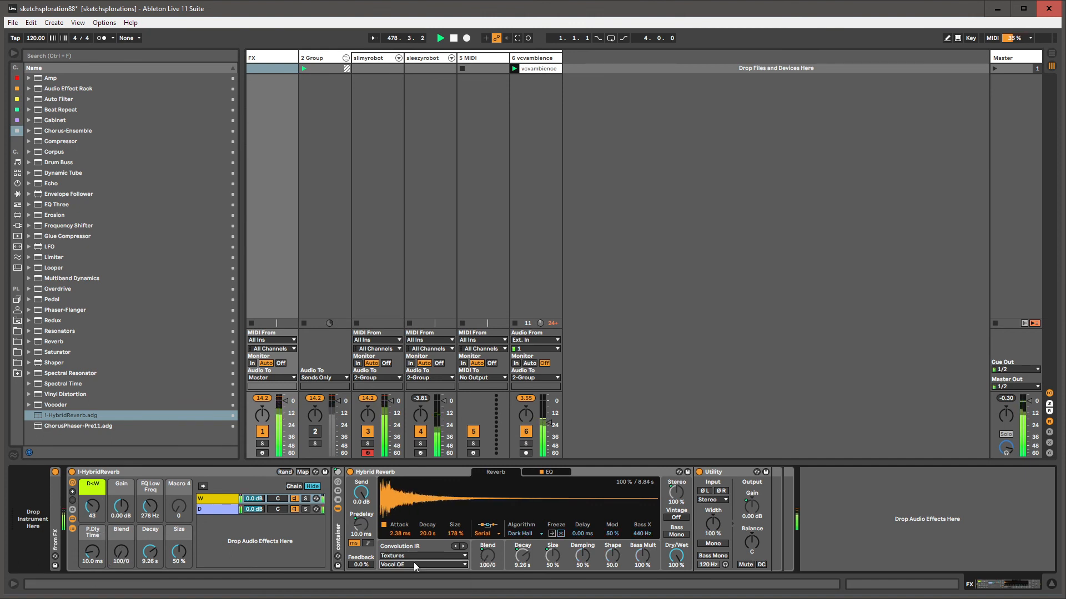
pyautogui.scroll(1, 414, 563)
pyautogui.scroll(1, 414, 561)
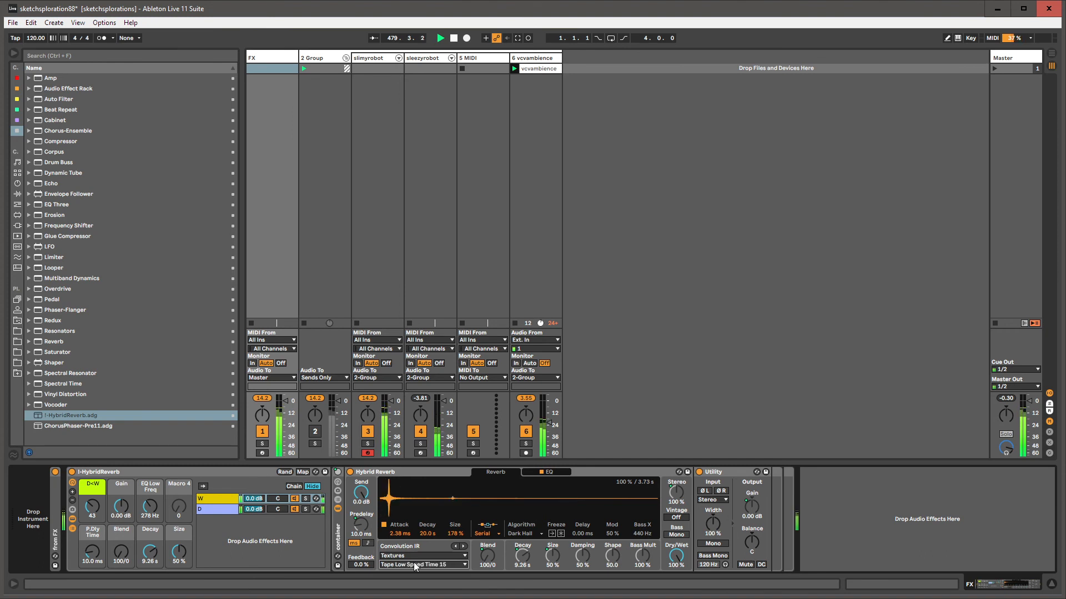
pyautogui.scroll(1, 414, 562)
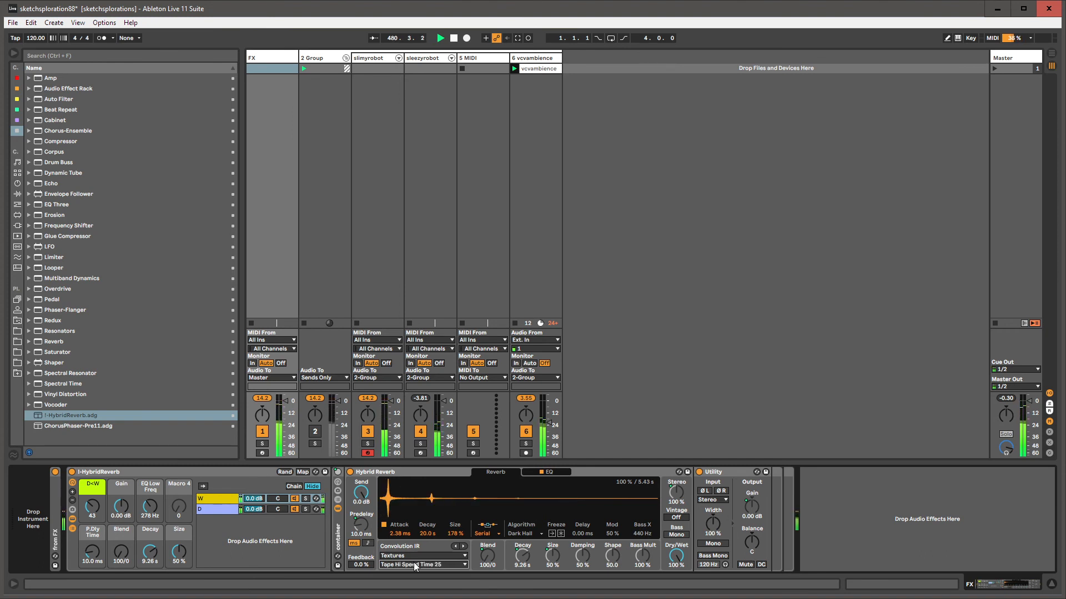
pyautogui.scroll(1, 414, 563)
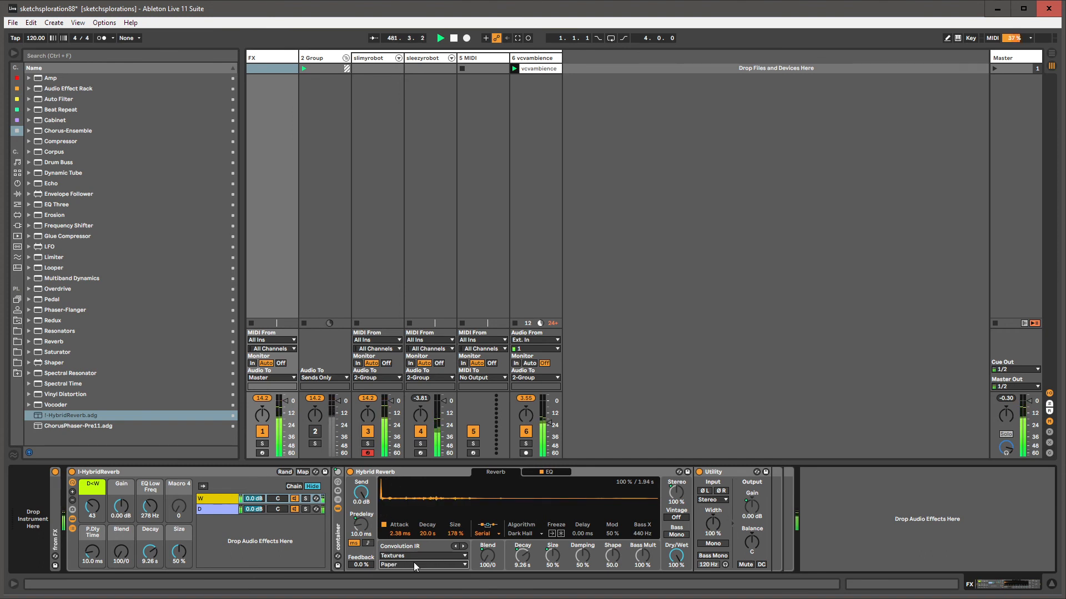
pyautogui.scroll(3, 414, 564)
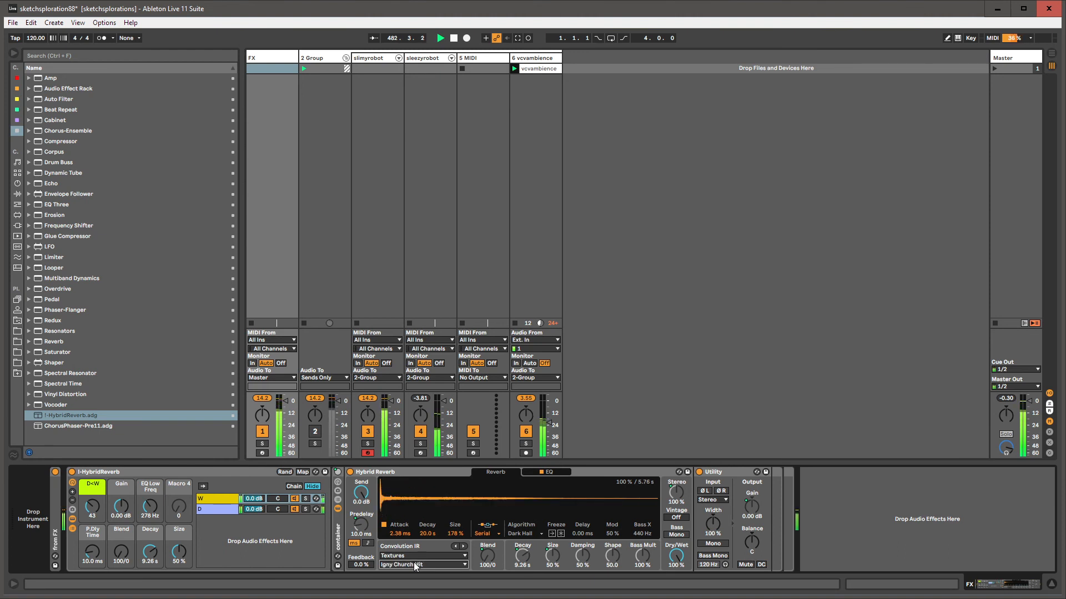
pyautogui.scroll(-2, 414, 564)
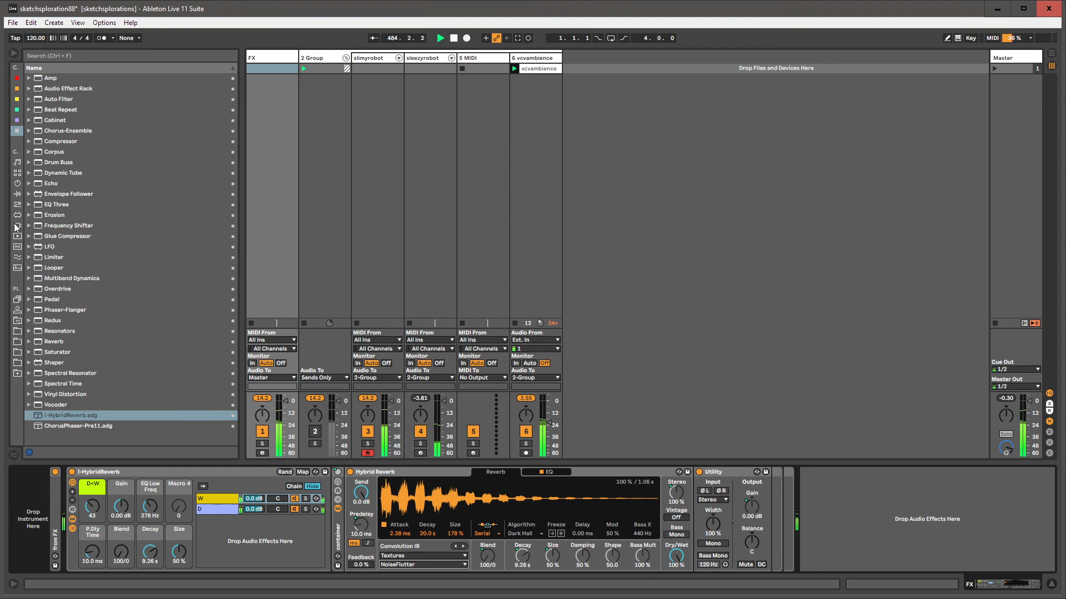
# - Compare NoiseFlutter with the neighbouring Textures impulse responses and set the Hybrid Reverb to Marbles
pyautogui.click(401, 565)
pyautogui.click(403, 565)
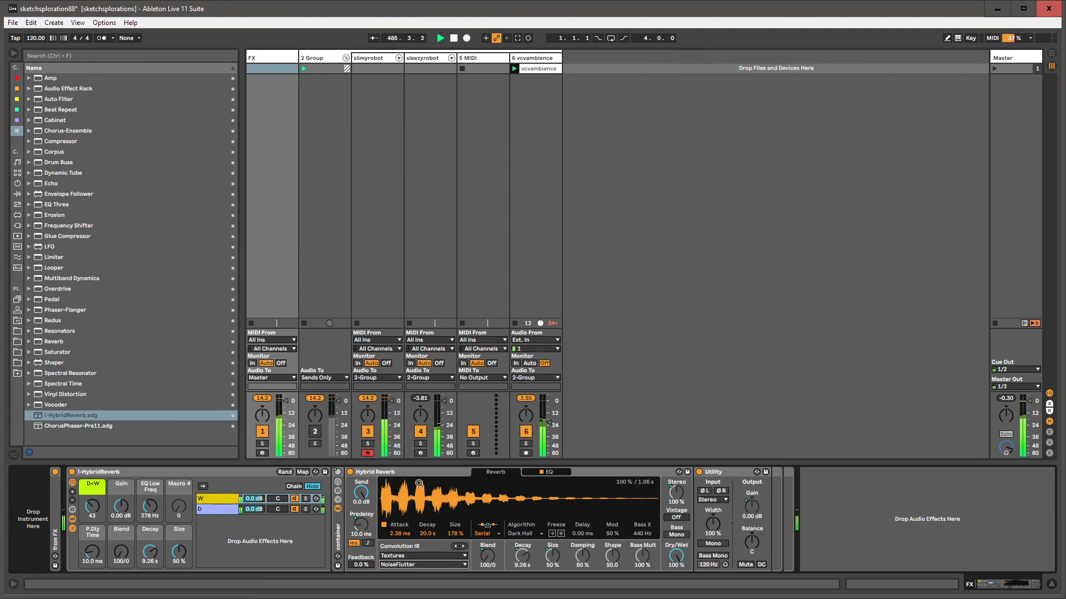
pyautogui.press('Up')
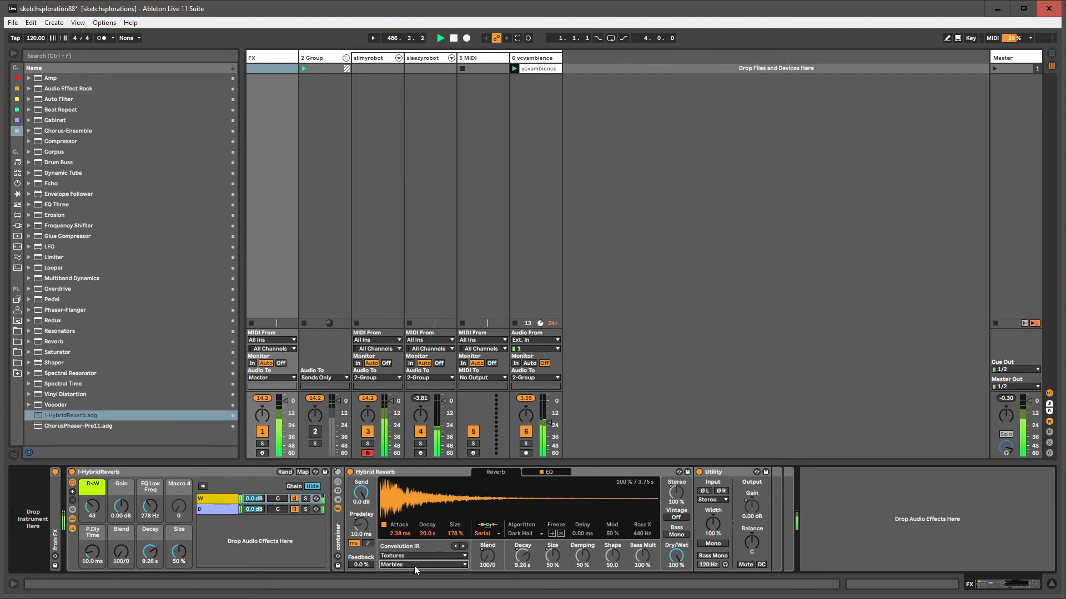
pyautogui.press('Up')
pyautogui.press('Down')
pyautogui.press('Up')
pyautogui.press('Up')
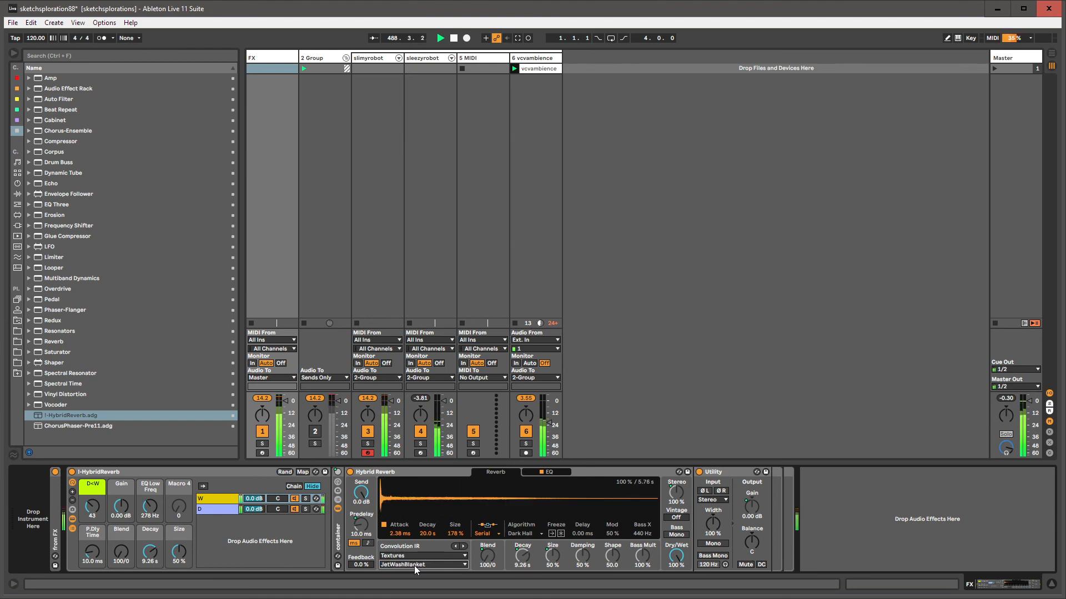
pyautogui.press('Down')
pyautogui.press('Down')
pyautogui.press('Down')
pyautogui.press('Down')
pyautogui.press('Down')
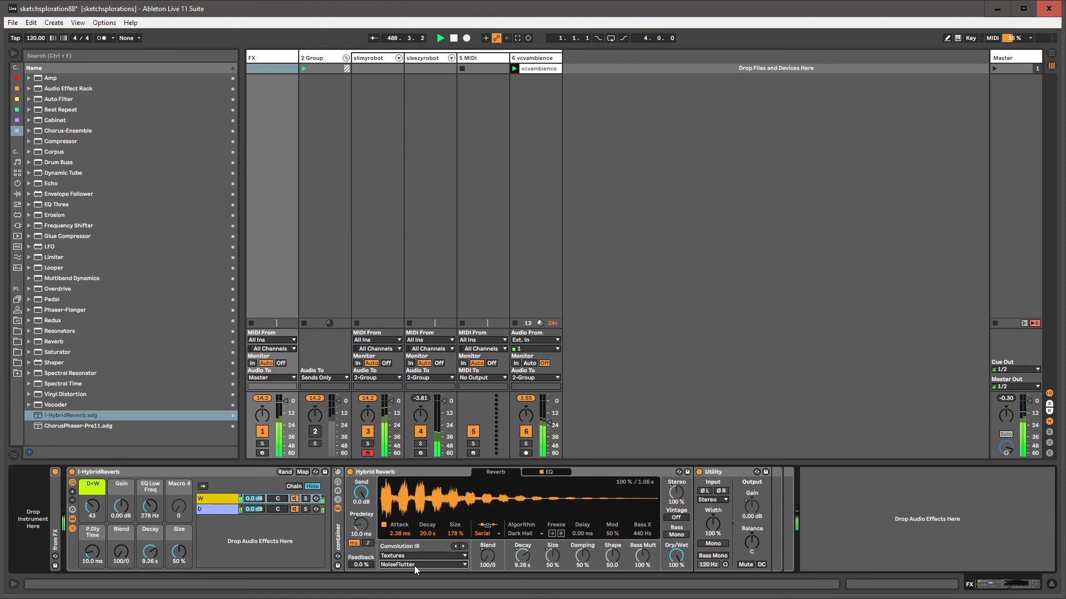
pyautogui.press('Up')
pyautogui.press('Up')
pyautogui.press('Up')
pyautogui.press('Up')
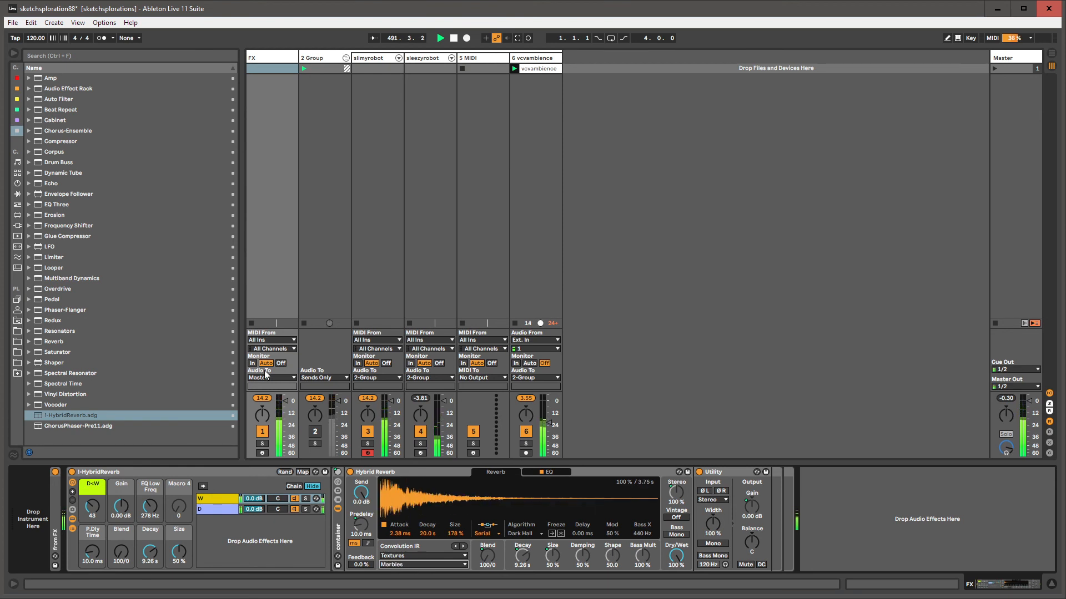
# - Add the Guitar Rig 5 plug-in after the FX track's Hybrid Reverb rack, collapse the rack, and show the plug-in's window
pyautogui.click(19, 226)
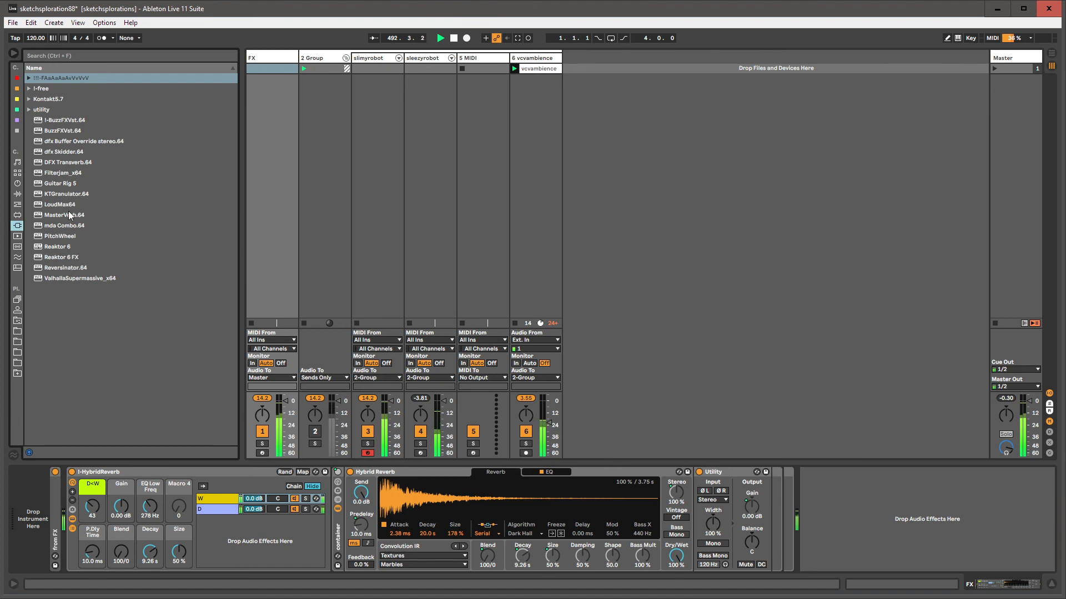
pyautogui.moveTo(65, 189)
pyautogui.mouseDown()
pyautogui.moveTo(540, 516)
pyautogui.moveTo(826, 521)
pyautogui.mouseUp()
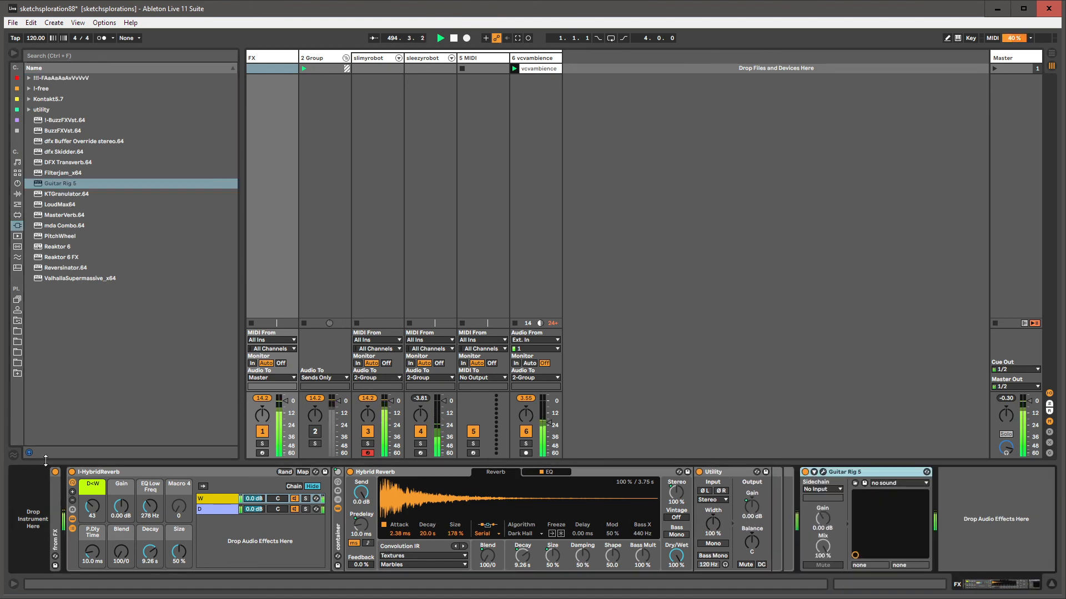
pyautogui.doubleClick(95, 473)
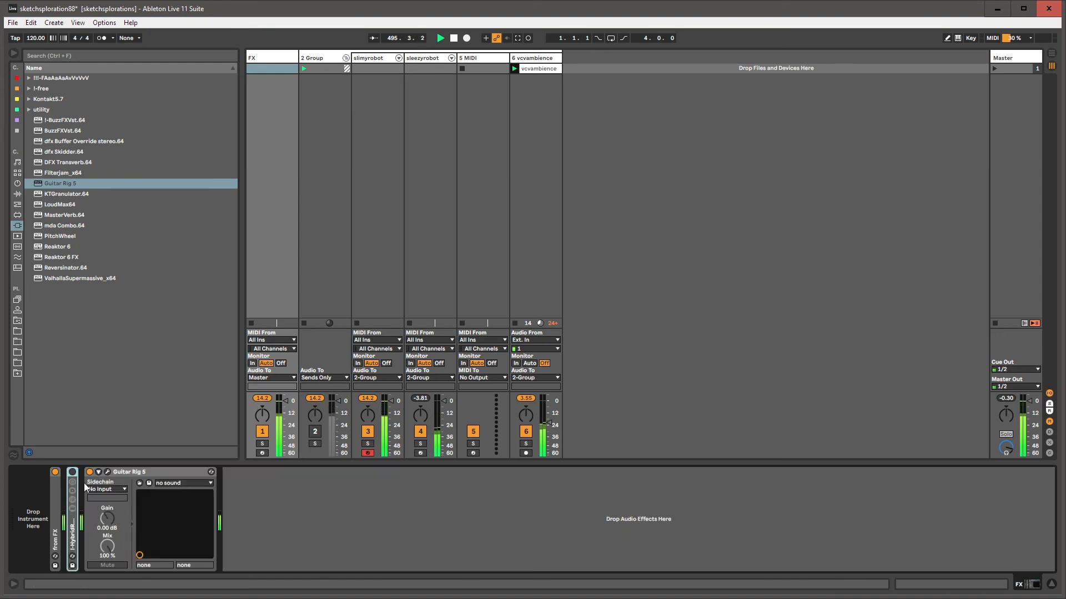
pyautogui.click(108, 471)
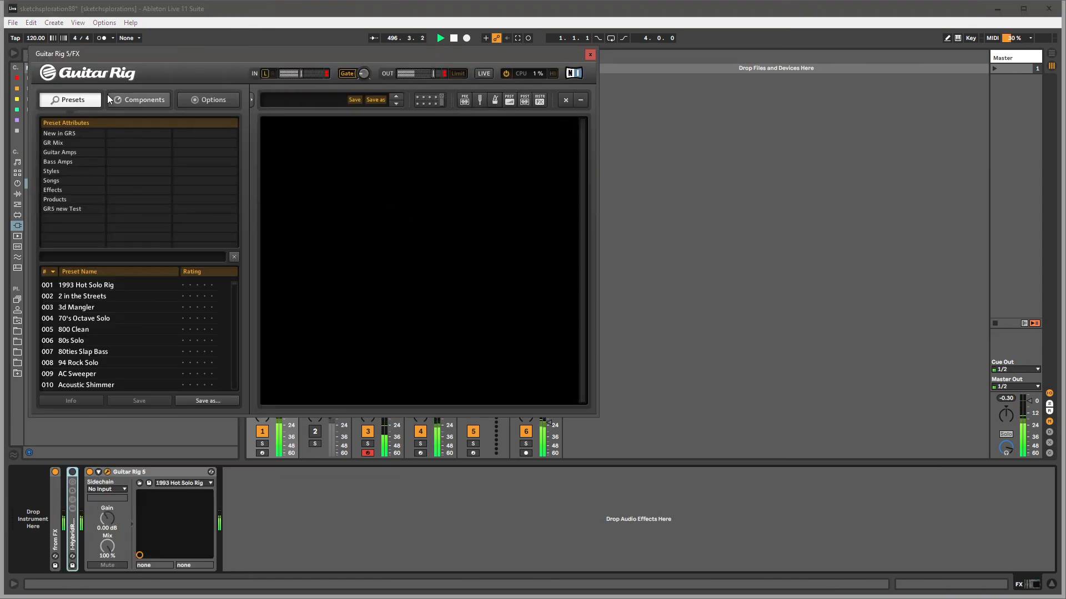
# - Insert a Reflektor reverb component into Guitar Rig's empty rack and reposition the plug-in window to uncover the browser
pyautogui.click(111, 99)
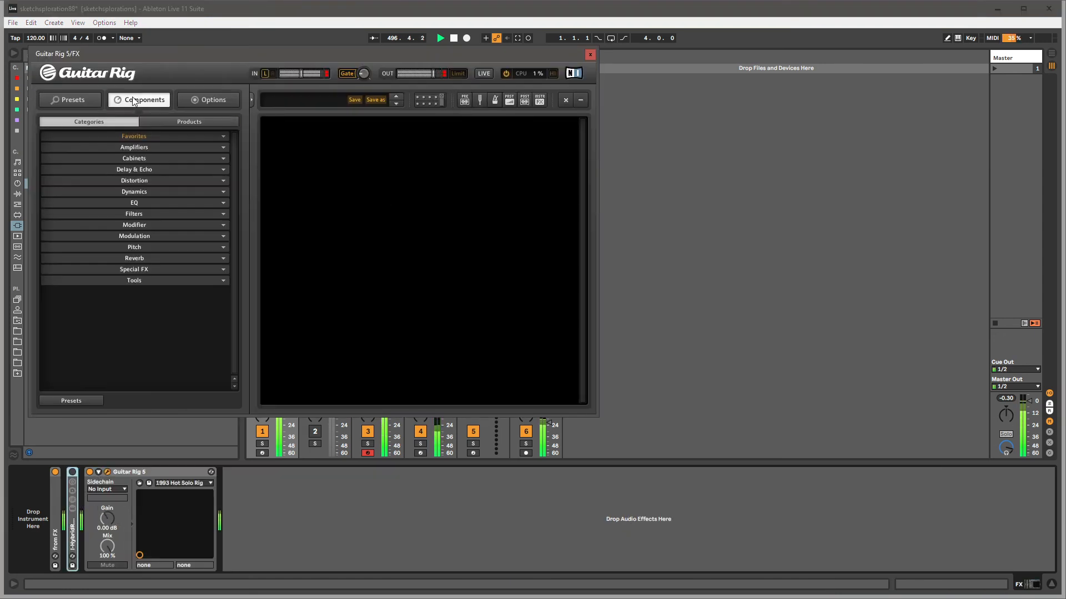
pyautogui.click(143, 259)
pyautogui.moveTo(168, 322); pyautogui.dragTo(318, 280)
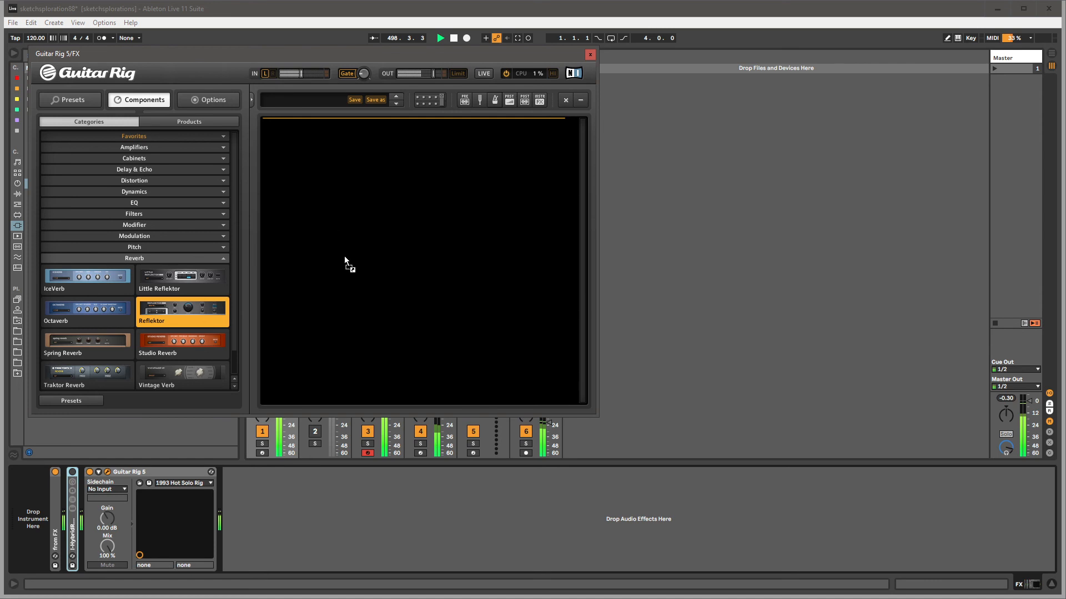
pyautogui.moveTo(404, 282); pyautogui.dragTo(404, 281)
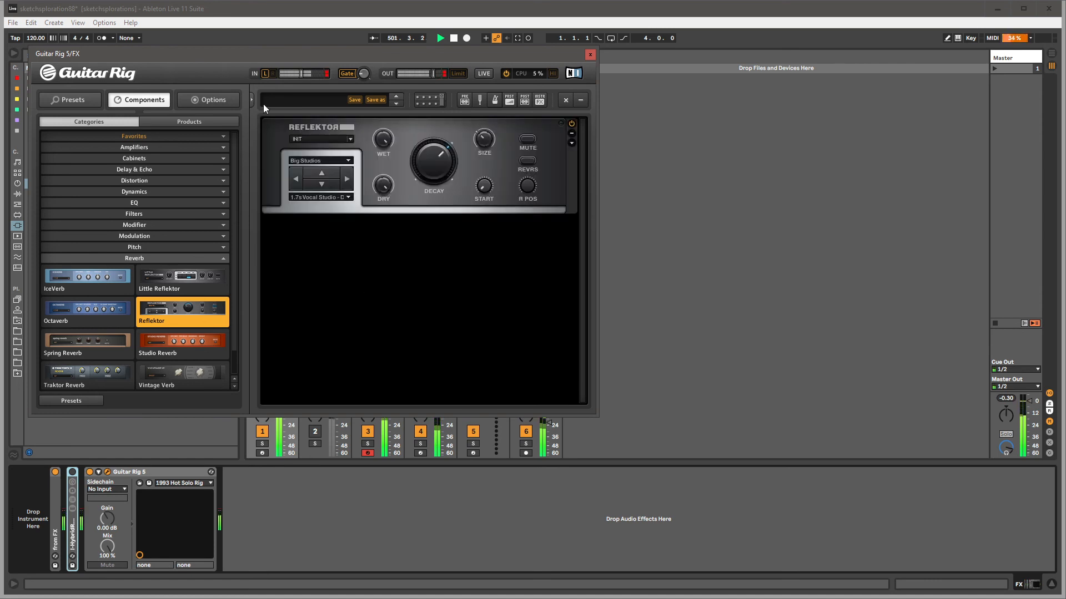
pyautogui.moveTo(291, 58); pyautogui.dragTo(452, 108)
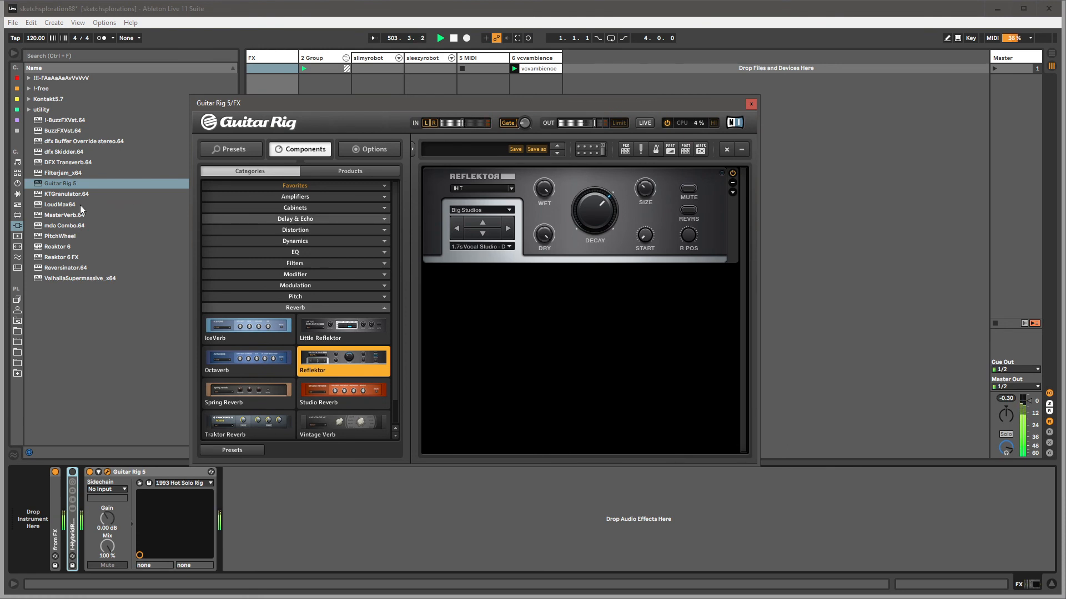
# - Look through the impulse response collections in the browser's convolutions folder, from Hopkins Impulse Responses to Spirit Canyon Audio Kaleidoskopy
pyautogui.click(16, 348)
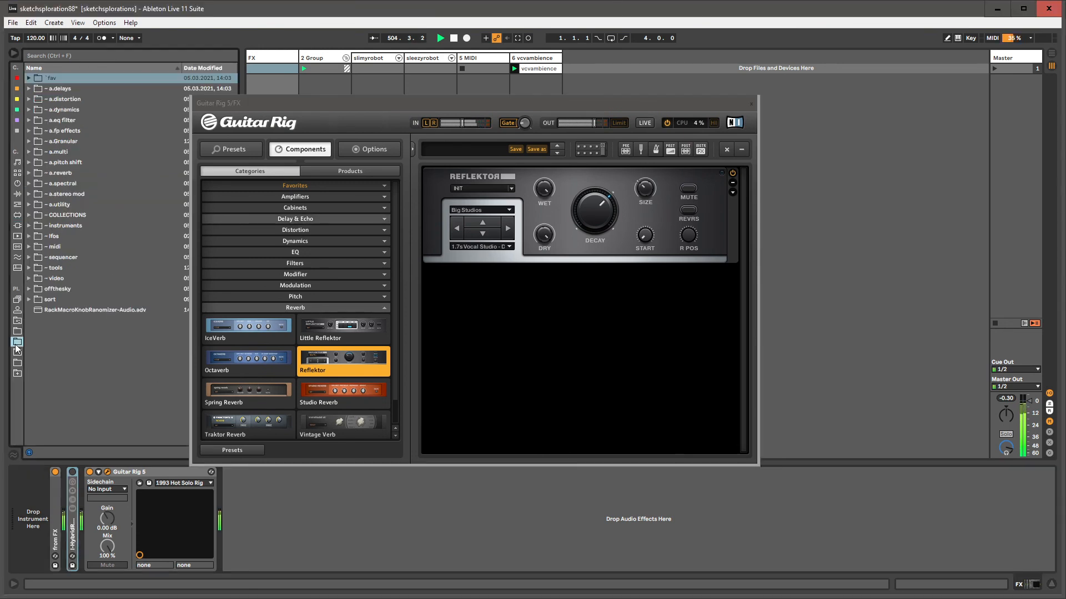
pyautogui.click(19, 352)
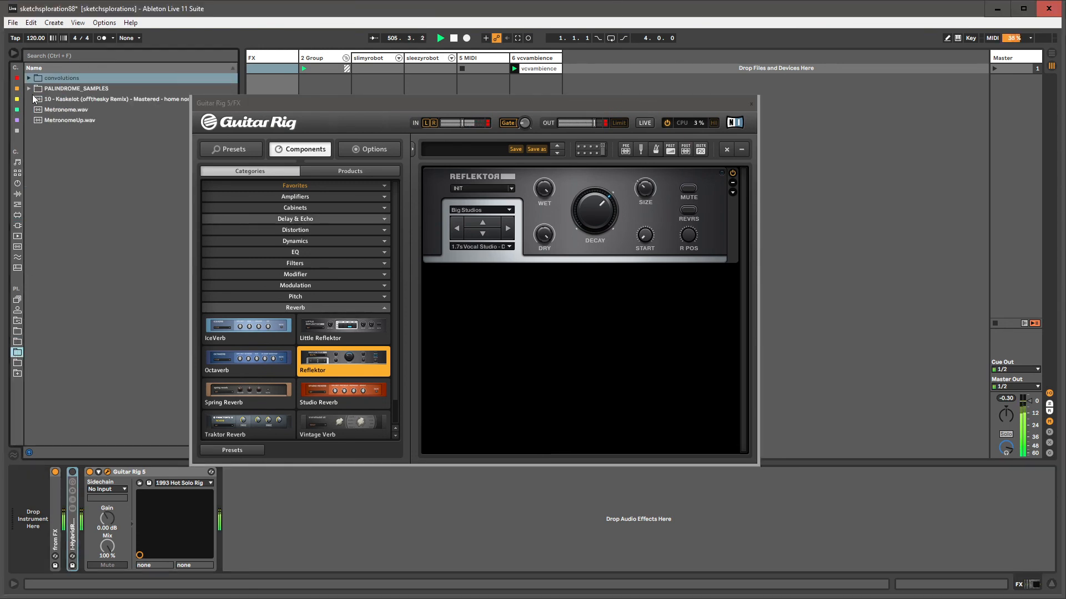
pyautogui.click(29, 78)
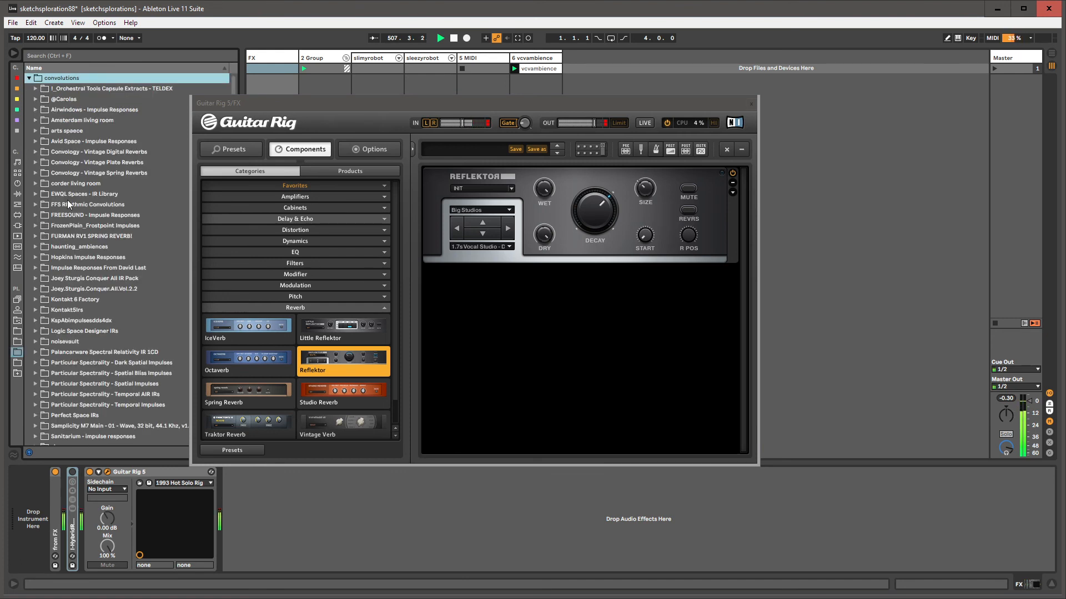
pyautogui.click(67, 311)
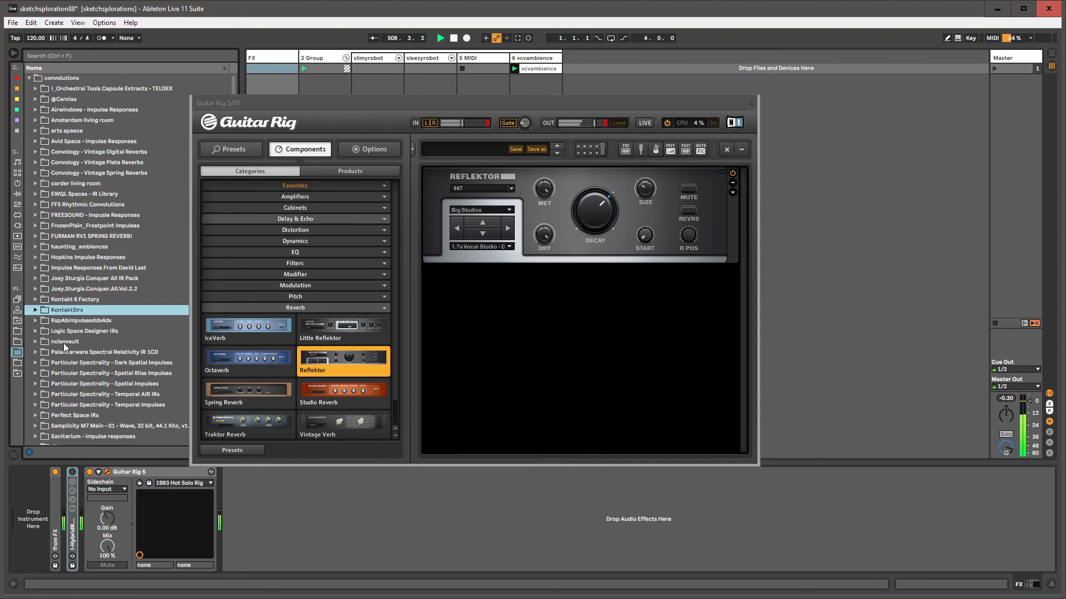
pyautogui.click(64, 343)
pyautogui.click(72, 258)
pyautogui.scroll(-2, 72, 262)
pyautogui.scroll(-7, 72, 262)
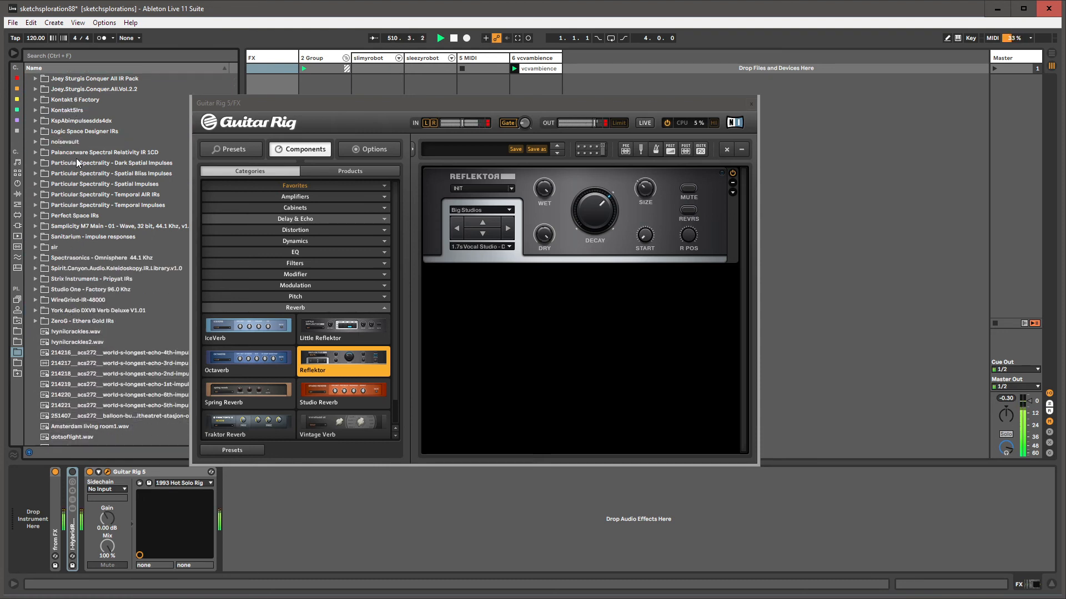
pyautogui.scroll(2, 75, 159)
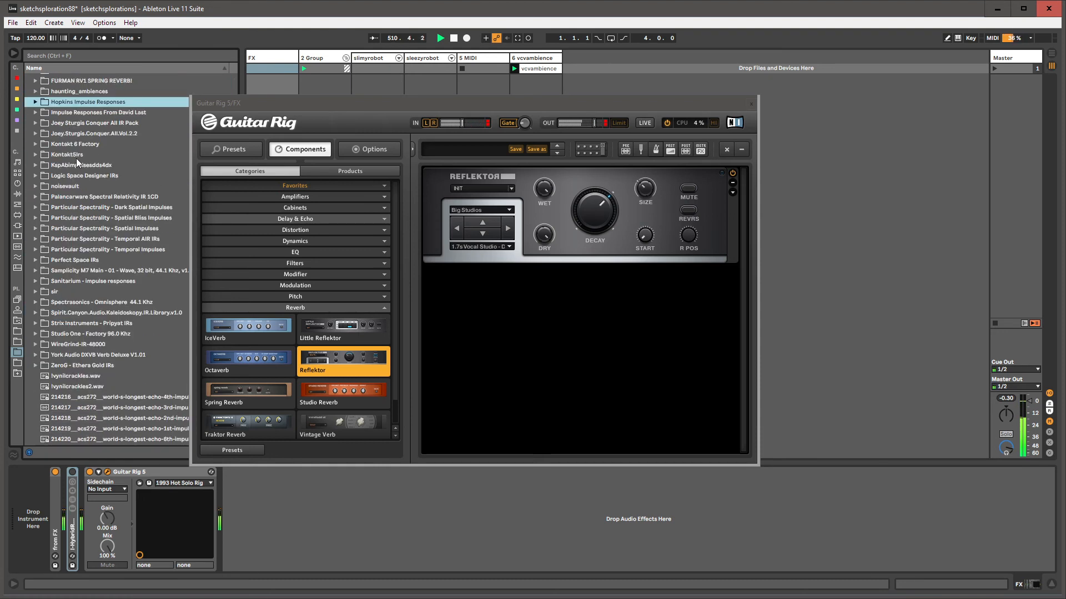
pyautogui.click(71, 312)
pyautogui.scroll(3, 74, 341)
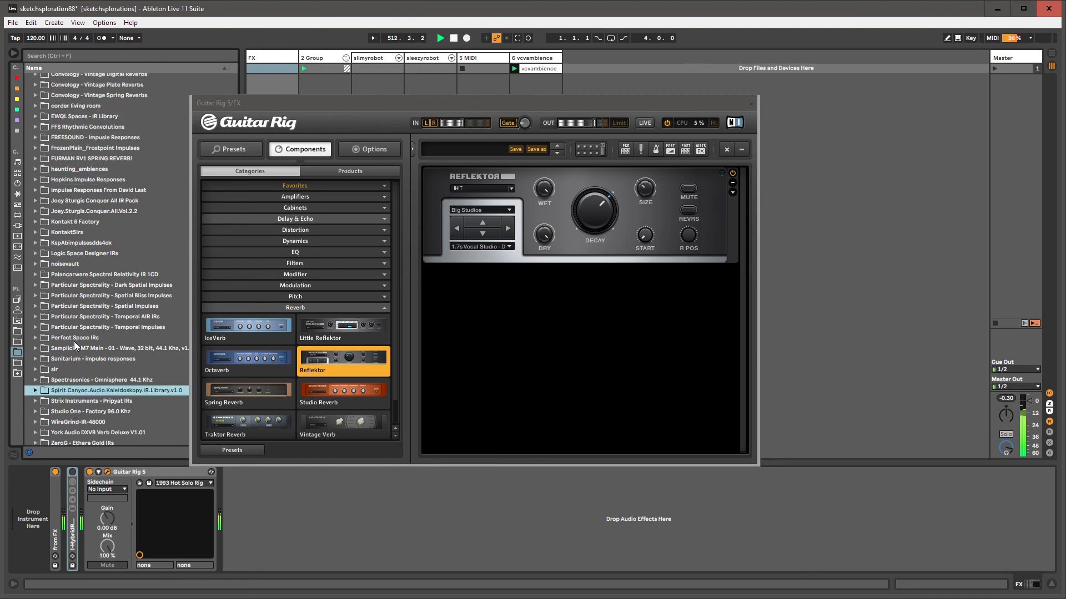
pyautogui.click(74, 243)
pyautogui.scroll(2, 75, 243)
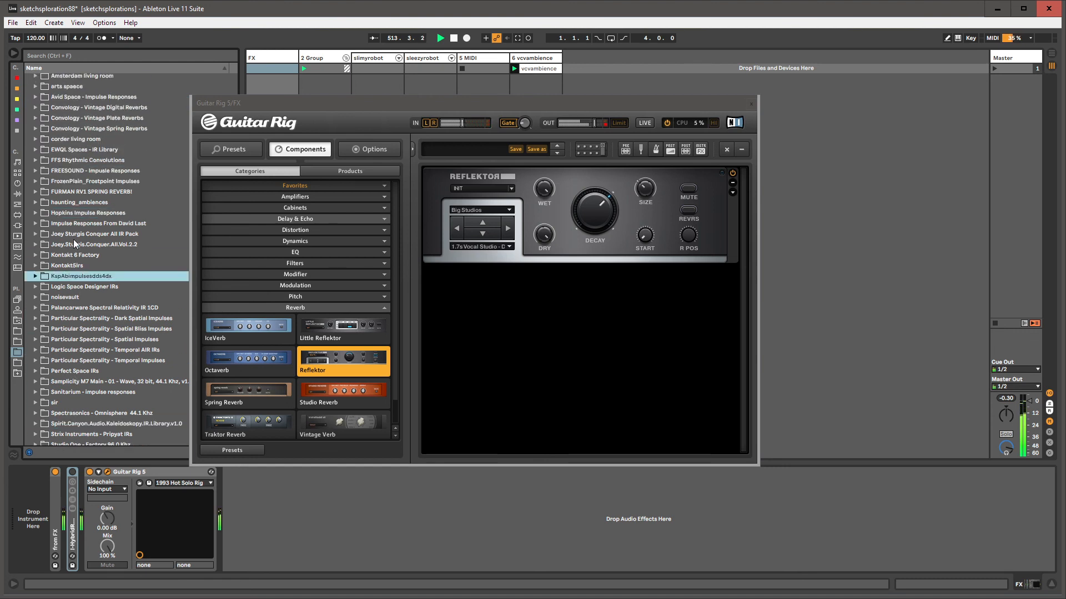
# - Load Bubbles In The Superfluid.wav into Reflektor from Kontakt 6 Factory's 15 Special Effects, ModulatorsShort folder
pyautogui.doubleClick(68, 251)
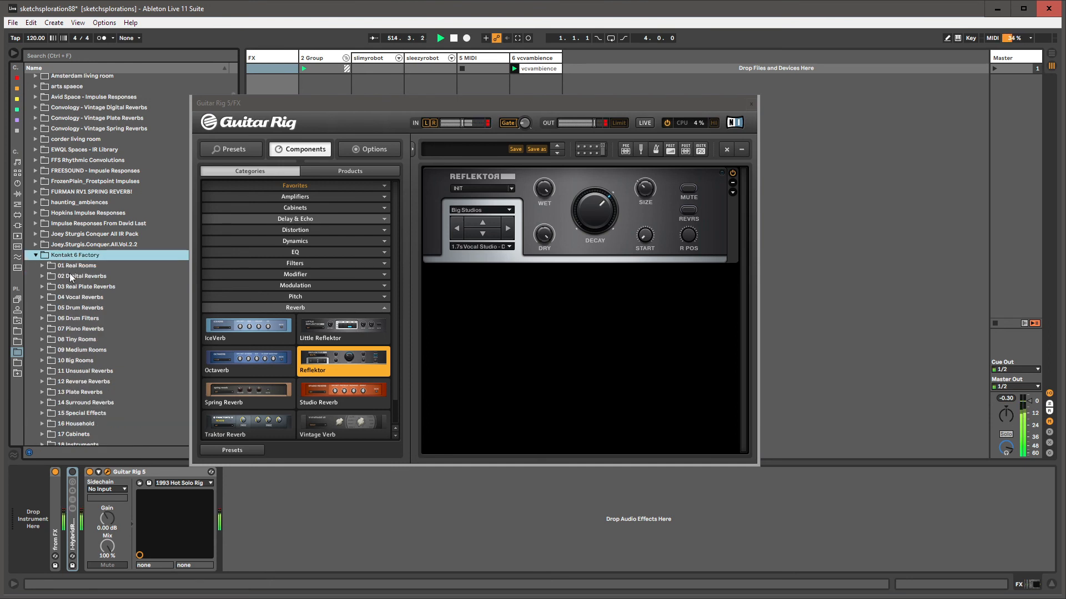
pyautogui.scroll(-2, 74, 315)
pyautogui.click(69, 388)
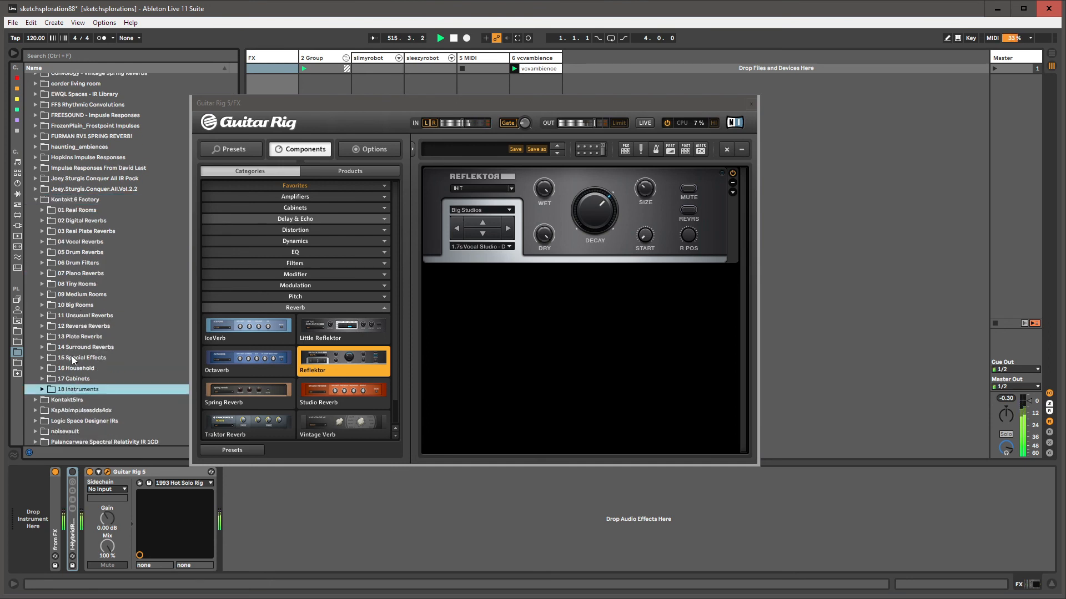
pyautogui.doubleClick(72, 357)
pyautogui.scroll(-2, 118, 335)
pyautogui.doubleClick(76, 336)
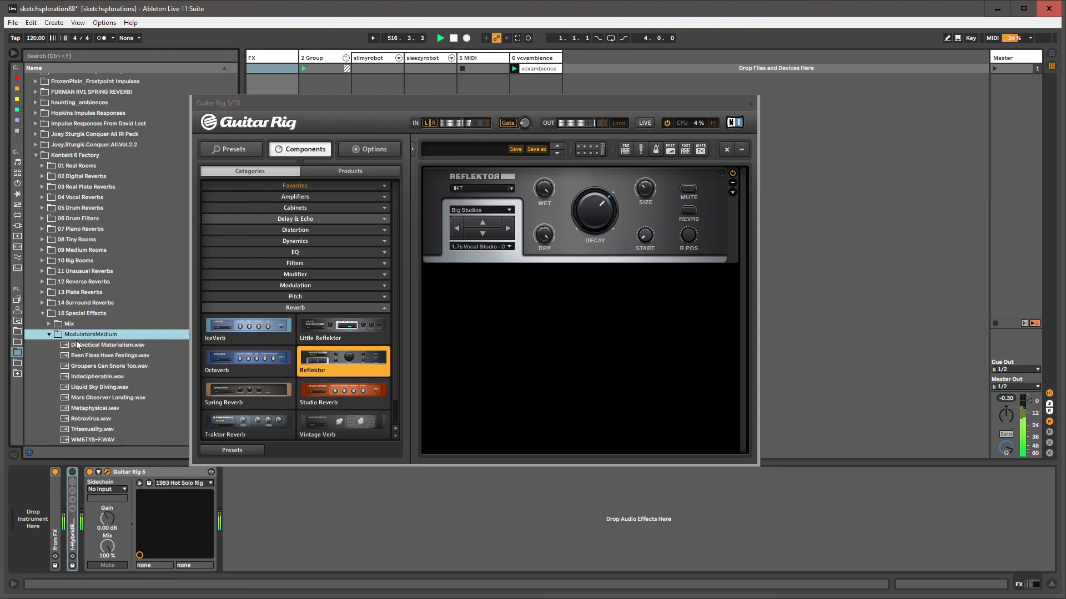
pyautogui.doubleClick(76, 338)
pyautogui.doubleClick(83, 344)
pyautogui.moveTo(82, 353); pyautogui.dragTo(458, 244)
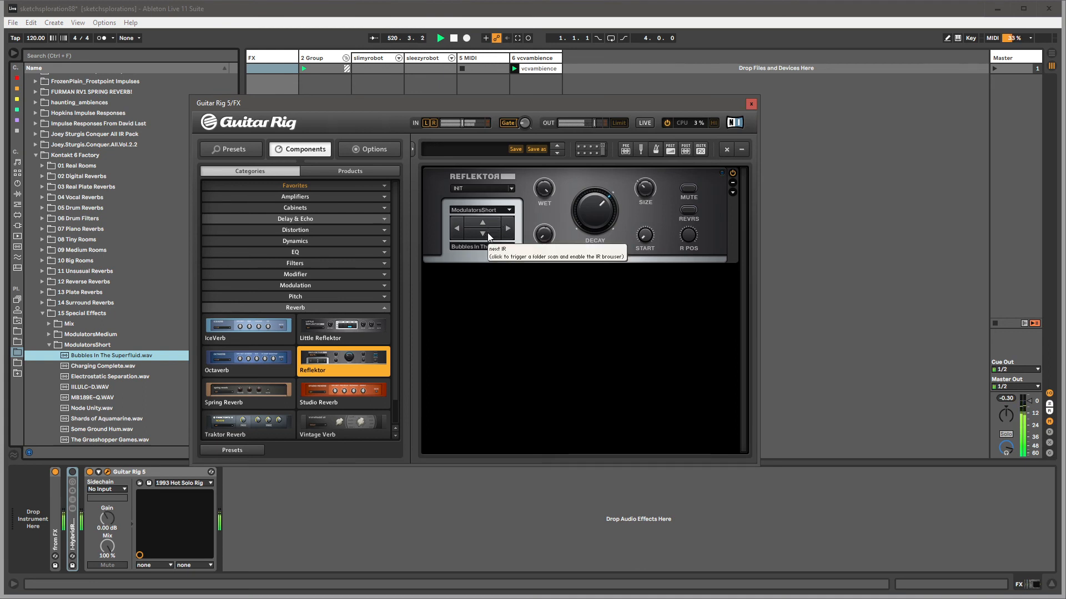
# - Scan the ModulatorsShort folder in Reflektor and audition its impulse responses in both directions, ending on Node Unity
pyautogui.click(510, 228)
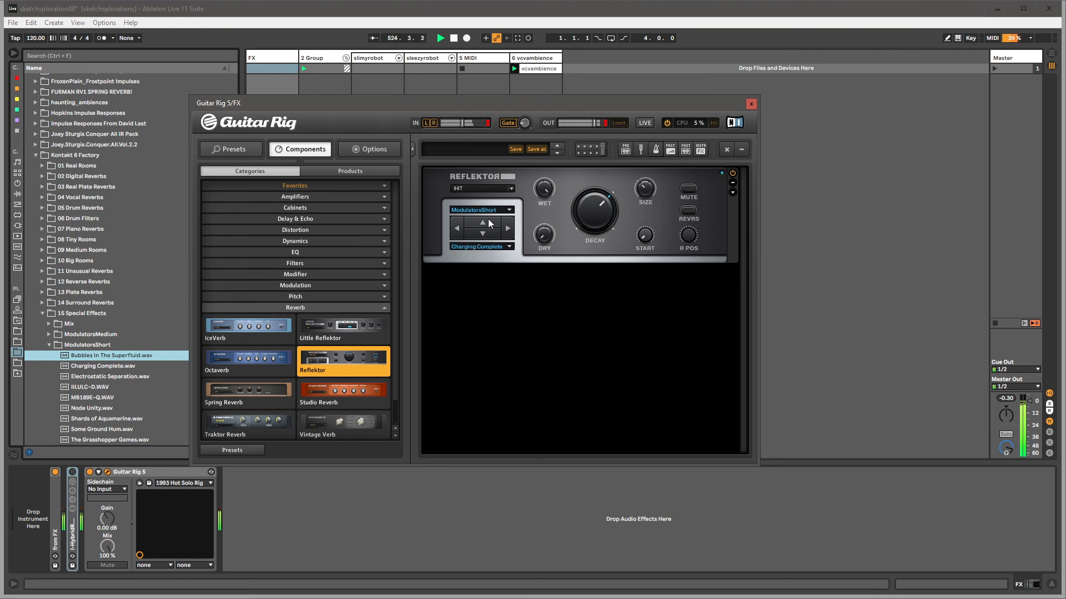
pyautogui.click(483, 232)
pyautogui.click(485, 235)
pyautogui.click(486, 235)
pyautogui.click(487, 220)
pyautogui.click(484, 224)
pyautogui.click(484, 224)
pyautogui.click(483, 224)
pyautogui.click(482, 224)
pyautogui.click(484, 224)
pyautogui.click(484, 223)
pyautogui.click(484, 223)
pyautogui.click(481, 221)
pyautogui.click(481, 221)
pyautogui.click(481, 220)
pyautogui.click(481, 221)
pyautogui.click(486, 222)
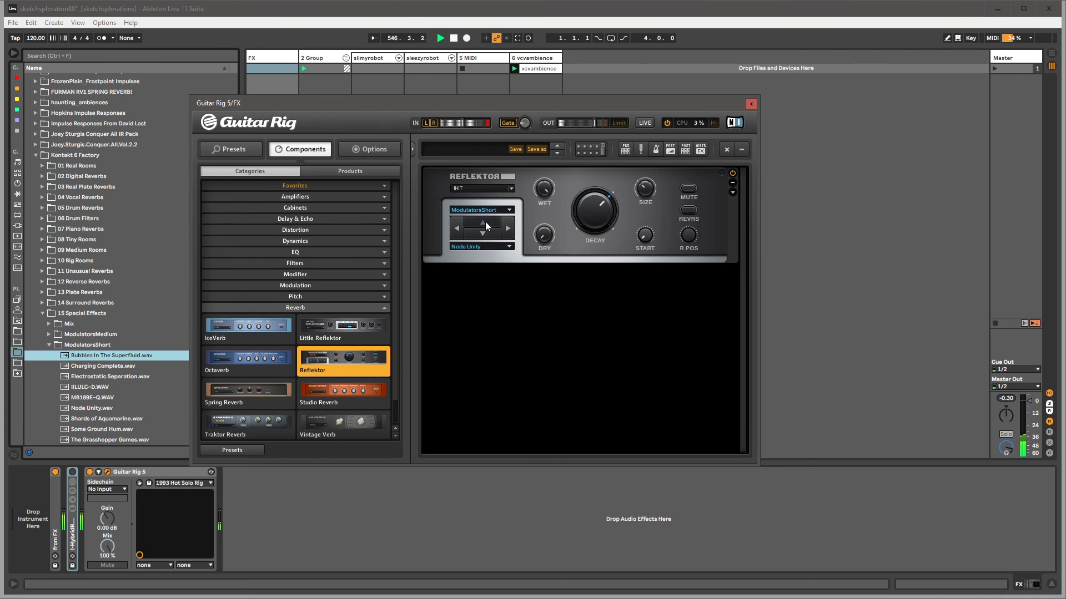
# - Audition earlier ModulatorsShort impulse responses in Reflektor, cycling through Shards of Aquamarine and ending on Charging Complete
pyautogui.click(483, 221)
pyautogui.click(478, 222)
pyautogui.click(484, 222)
pyautogui.click(484, 222)
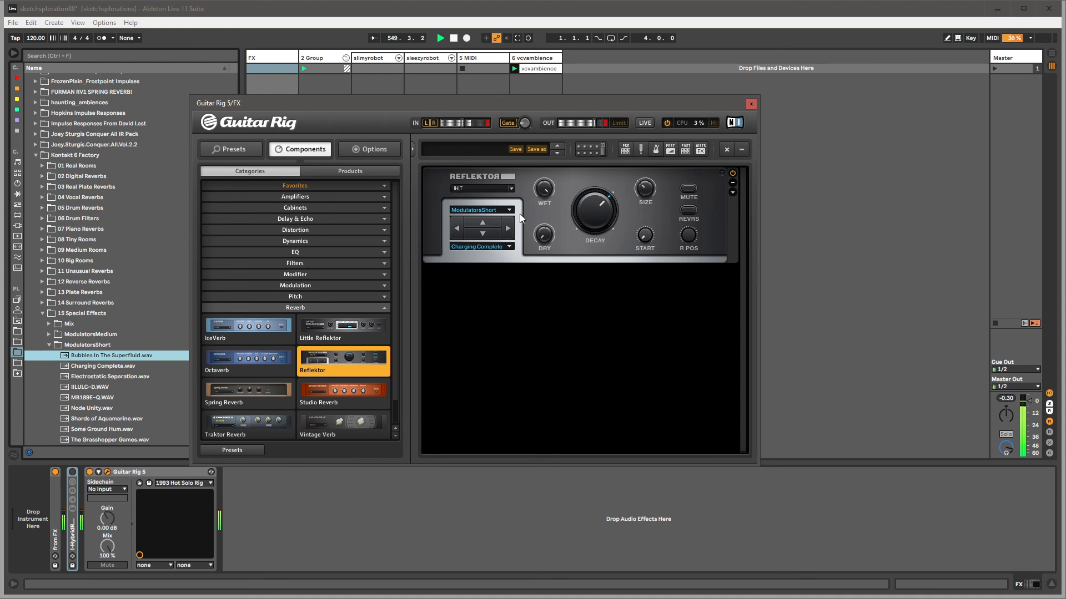
pyautogui.click(478, 222)
pyautogui.click(478, 222)
pyautogui.click(478, 223)
pyautogui.click(478, 223)
pyautogui.click(733, 192)
pyautogui.click(733, 192)
pyautogui.click(478, 220)
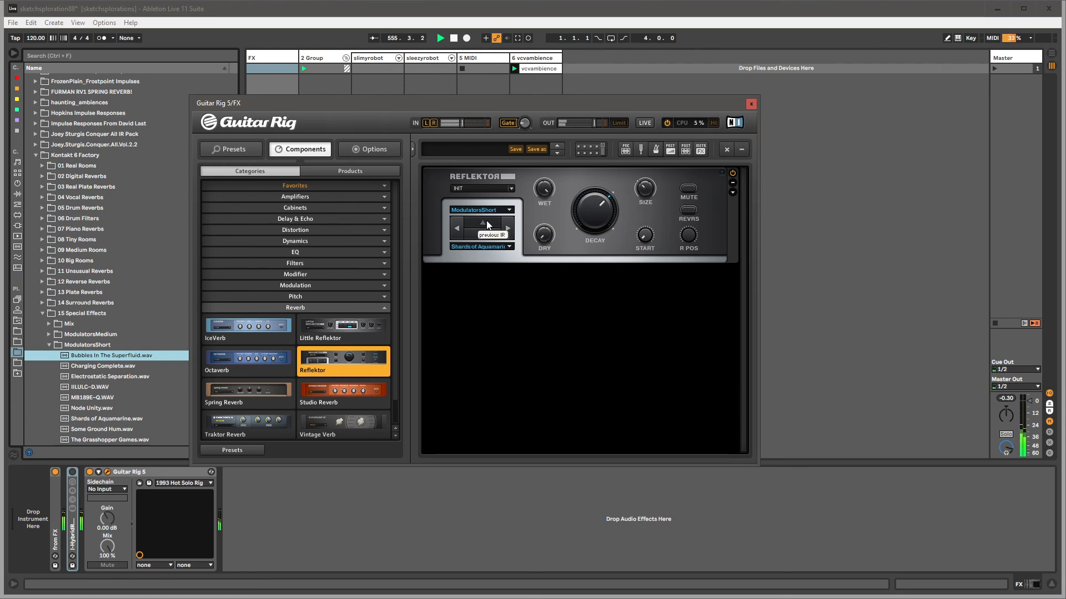
pyautogui.click(482, 222)
pyautogui.click(482, 223)
pyautogui.click(482, 222)
pyautogui.click(486, 221)
pyautogui.click(486, 220)
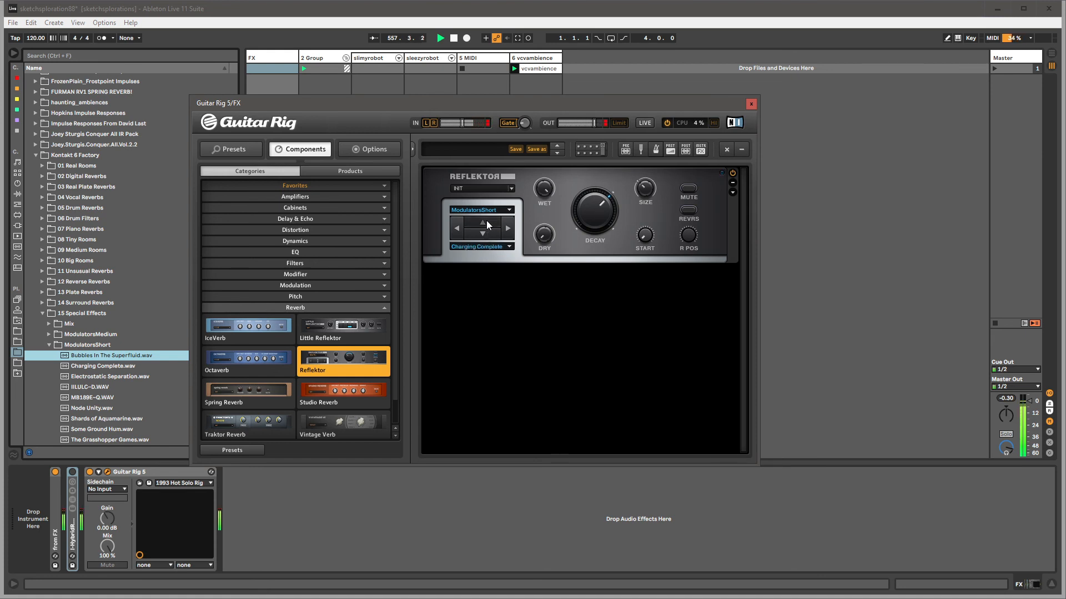
# - Cycle backward through the ModulatorsShort impulse responses, reverse direction, and return Reflektor to Node Unity
pyautogui.click(486, 221)
pyautogui.click(478, 220)
pyautogui.click(480, 220)
pyautogui.click(480, 220)
pyautogui.click(481, 220)
pyautogui.click(480, 220)
pyautogui.click(480, 221)
pyautogui.click(480, 220)
pyautogui.click(479, 221)
pyautogui.click(480, 220)
pyautogui.click(480, 220)
pyautogui.click(480, 221)
pyautogui.click(480, 221)
pyautogui.click(479, 221)
pyautogui.click(480, 220)
pyautogui.click(482, 234)
pyautogui.click(482, 234)
pyautogui.click(481, 232)
pyautogui.click(480, 232)
pyautogui.click(481, 233)
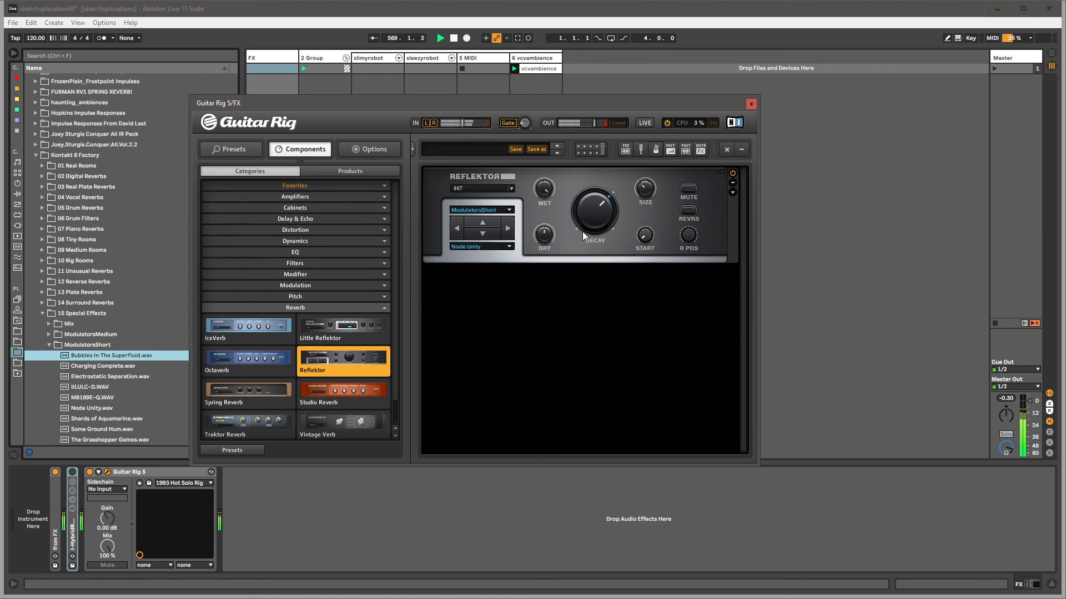
# - Check Reflektor's expanded controls while advancing from Node Unity to The Grasshopper Games, and collapse them again
pyautogui.click(732, 192)
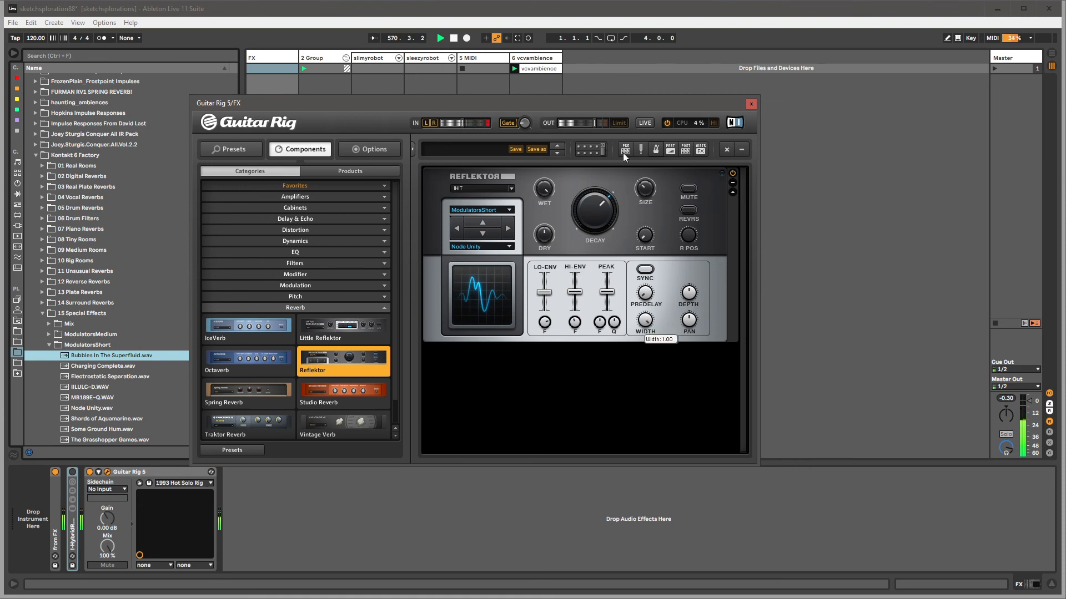
pyautogui.click(474, 235)
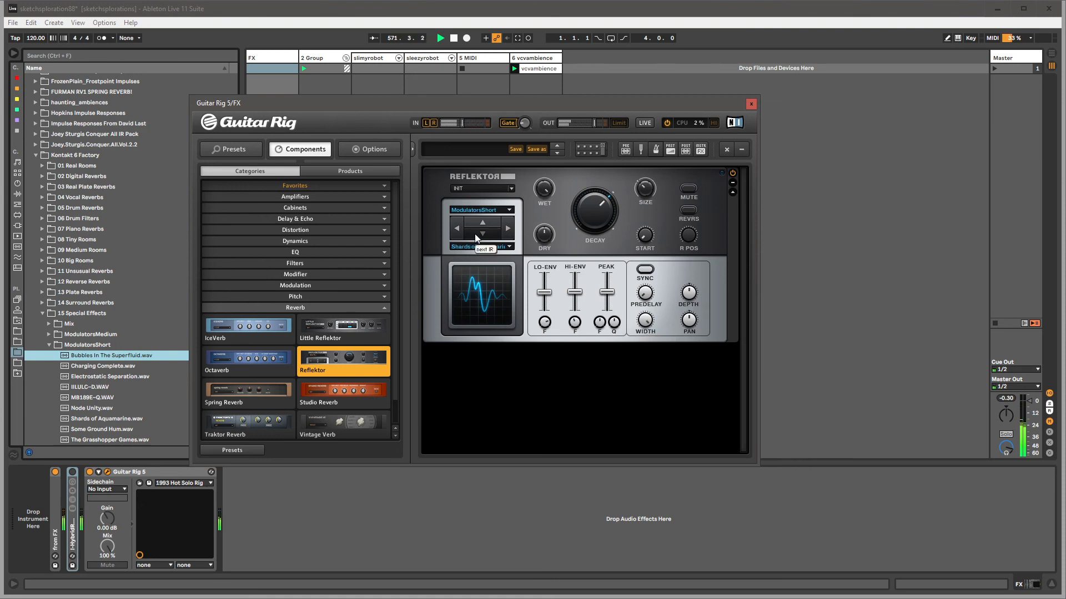
pyautogui.click(474, 234)
pyautogui.click(474, 235)
pyautogui.click(731, 191)
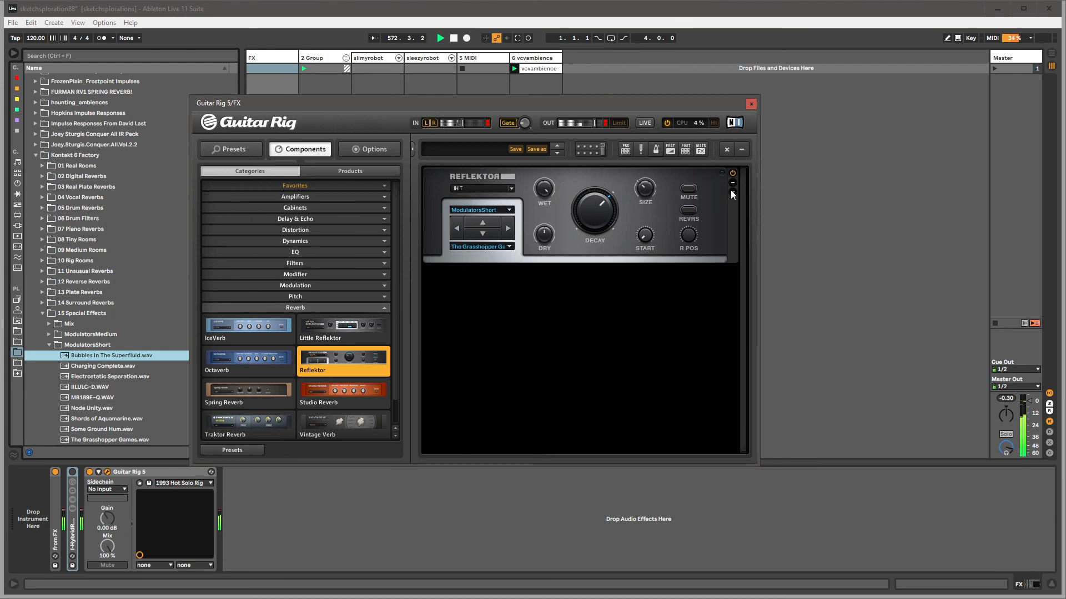
# - Continue forward through the ModulatorsShort impulse responses and set Reflektor to Node Unity
pyautogui.click(484, 234)
pyautogui.click(484, 234)
pyautogui.click(484, 234)
pyautogui.click(484, 234)
pyautogui.click(484, 234)
pyautogui.click(481, 234)
pyautogui.click(480, 233)
pyautogui.click(480, 234)
pyautogui.click(481, 234)
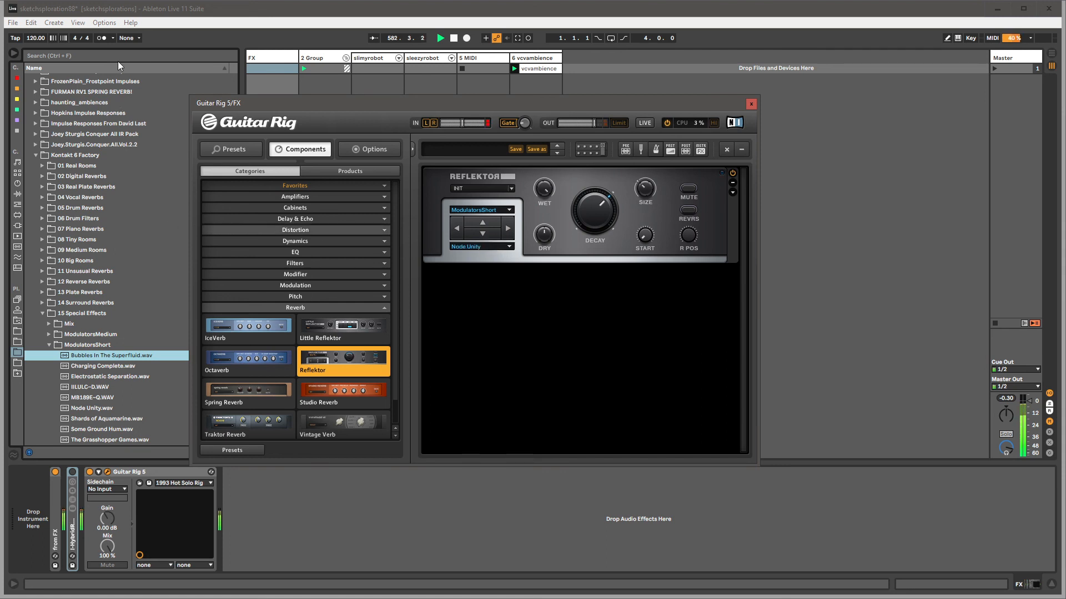
# - Search the browser for "th-u", and shorten the search term to "th"
pyautogui.click(125, 9)
pyautogui.hotkey('ctrl', 'f')
pyautogui.write('th-u')
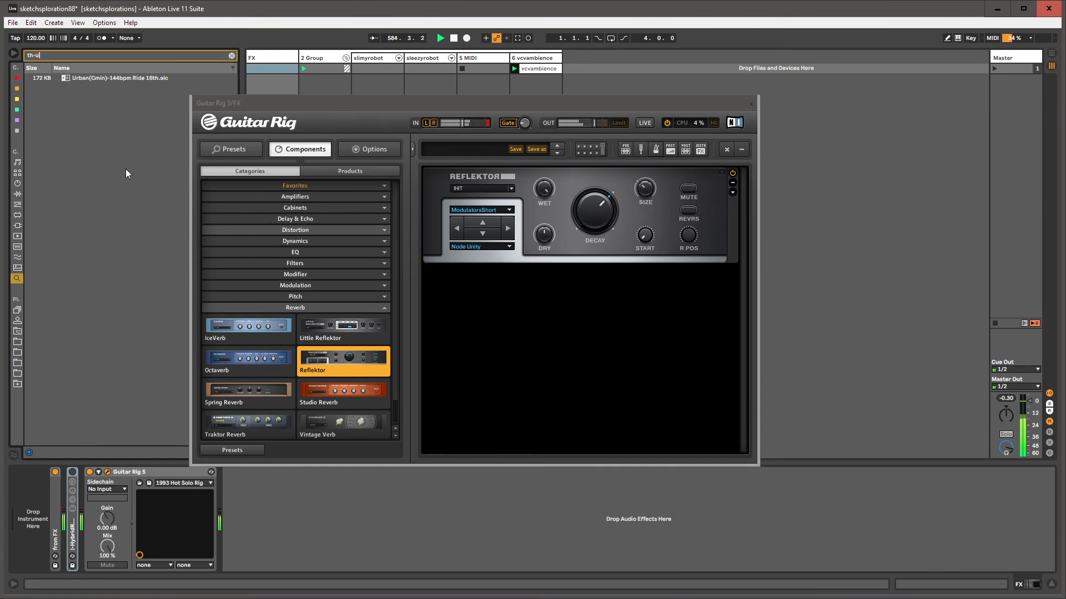
pyautogui.press('BackSpace')
pyautogui.press('BackSpace')
pyautogui.press('BackSpace')
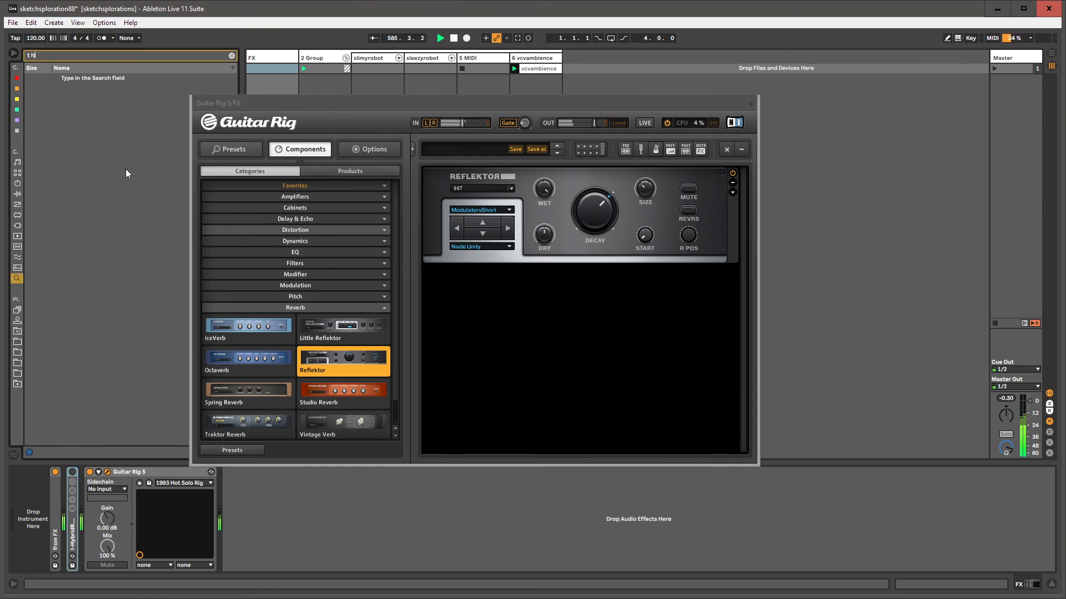
pyautogui.write('h')
pyautogui.press('BackSpace')
pyautogui.write('h')
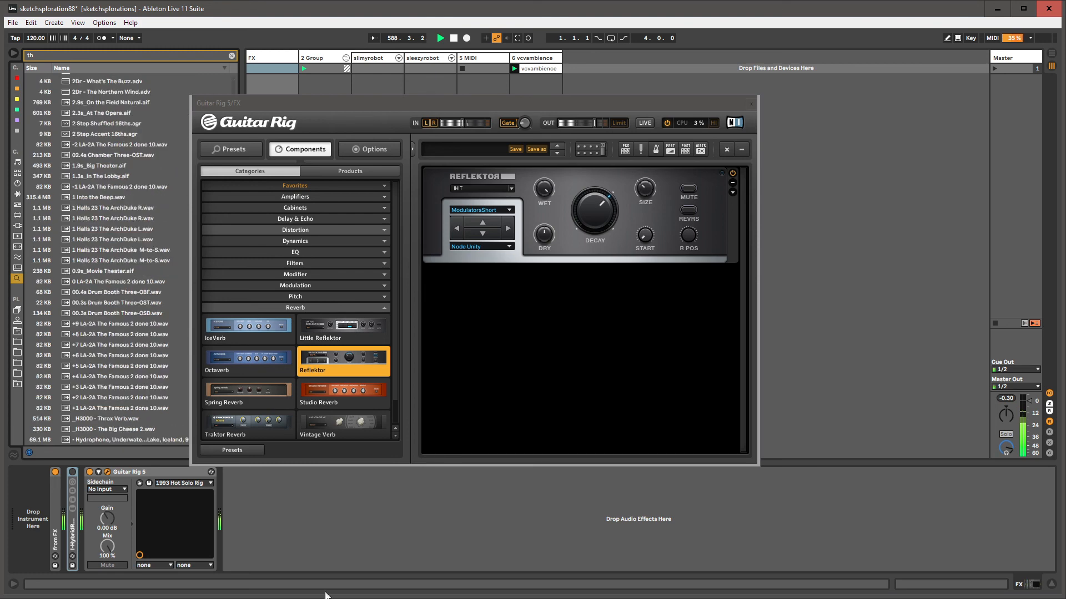
# - Move the Guitar Rig window clear of the browser and empty the browser's search field
pyautogui.moveTo(398, 104); pyautogui.dragTo(509, 111)
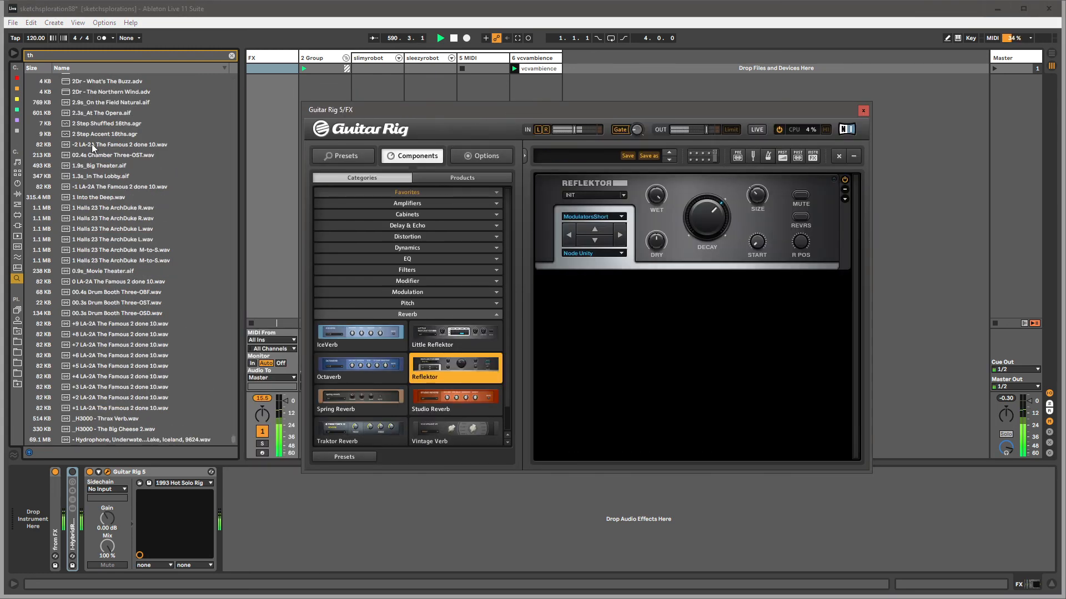
pyautogui.scroll(4, 91, 145)
pyautogui.click(232, 55)
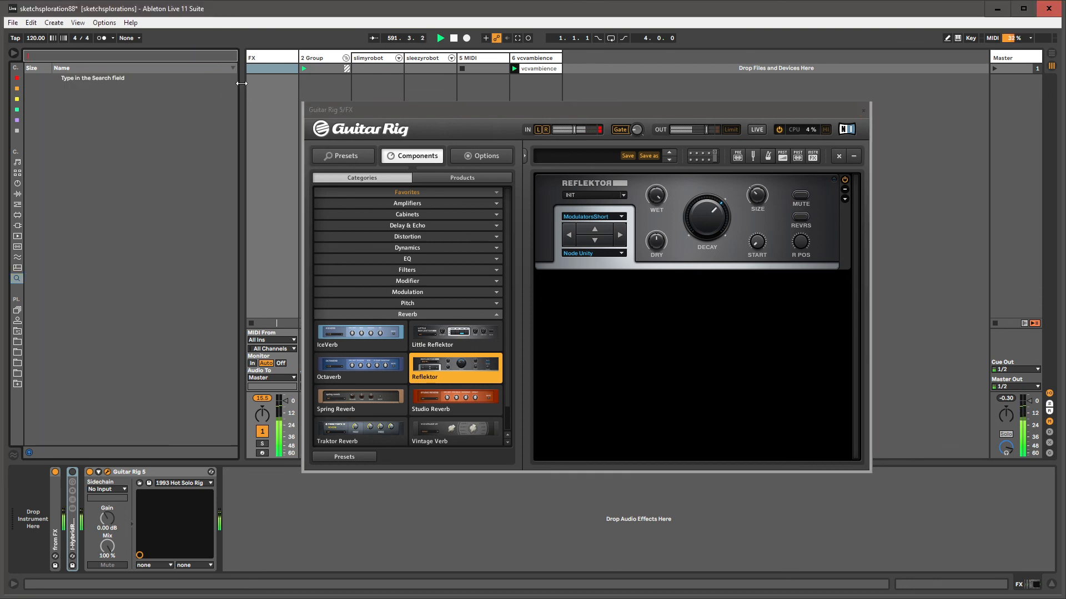
# - Step Reflektor forward through the ModulatorsShort impulse responses from Node Unity, past the Bubbles In The Supe entry
pyautogui.moveTo(354, 107); pyautogui.dragTo(307, 86)
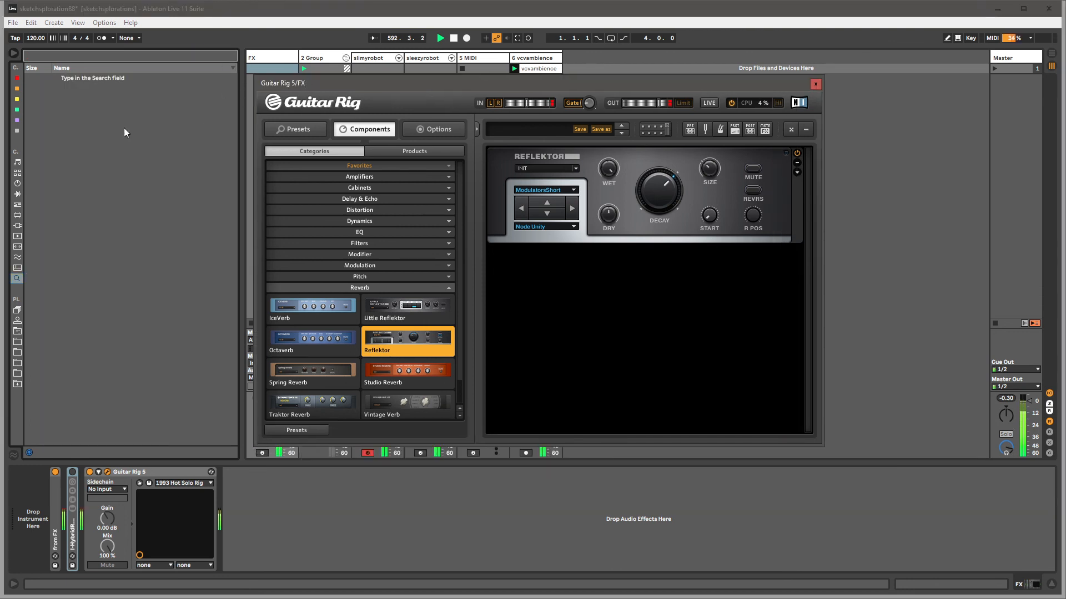
pyautogui.click(546, 214)
pyautogui.click(546, 213)
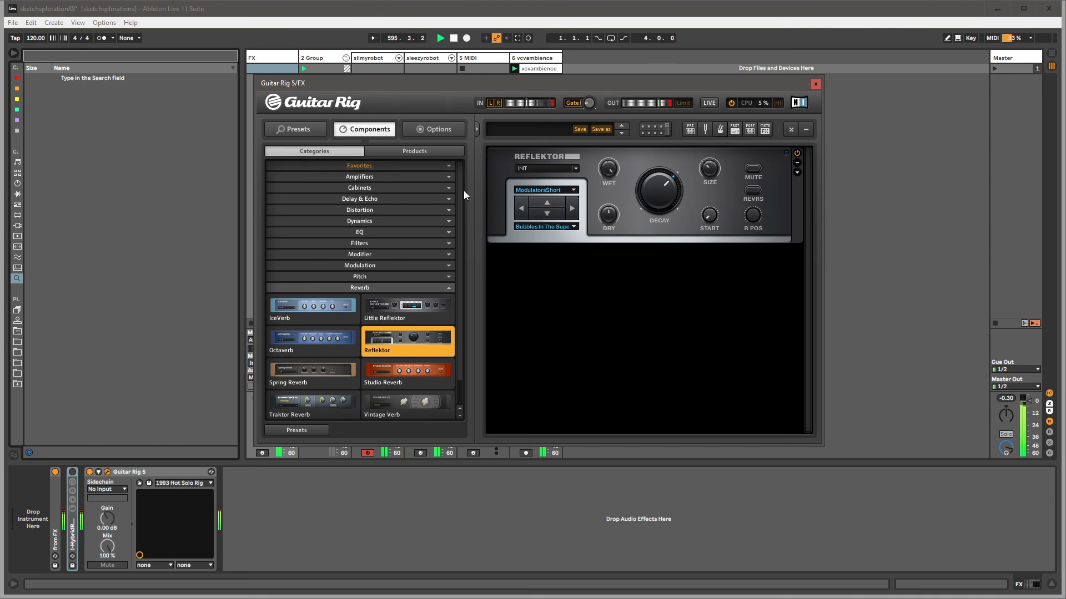
pyautogui.moveTo(459, 188); pyautogui.dragTo(453, 166)
pyautogui.click(555, 214)
# - Close and delete Guitar Rig 5 on the FX track, and lower the unfolded hybrid reverb rack's D<W macro to 19
pyautogui.click(814, 85)
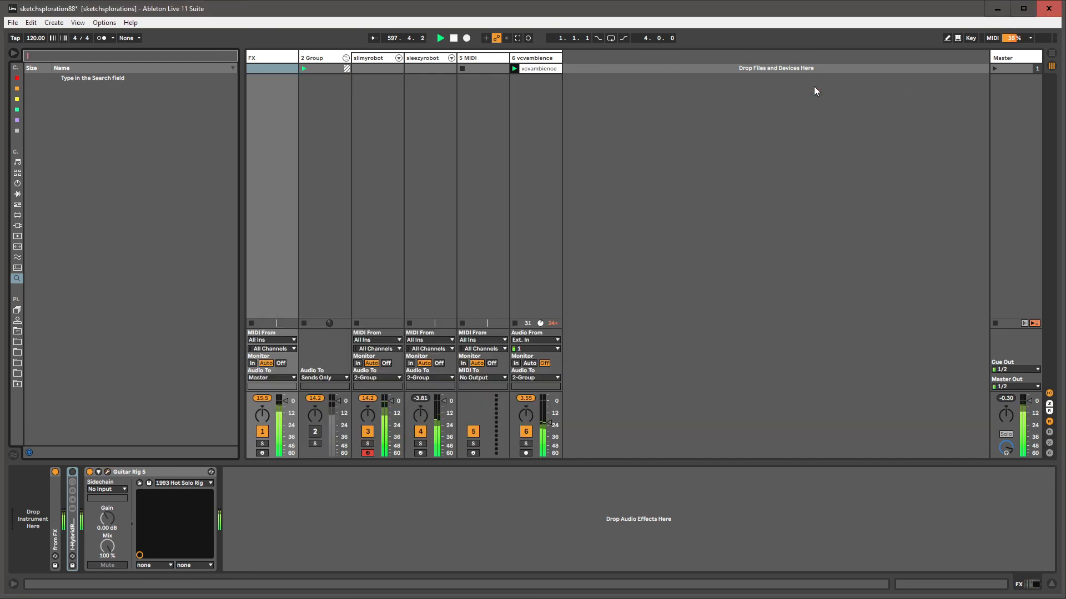
pyautogui.press('Delete')
pyautogui.click(72, 473)
pyautogui.doubleClick(72, 483)
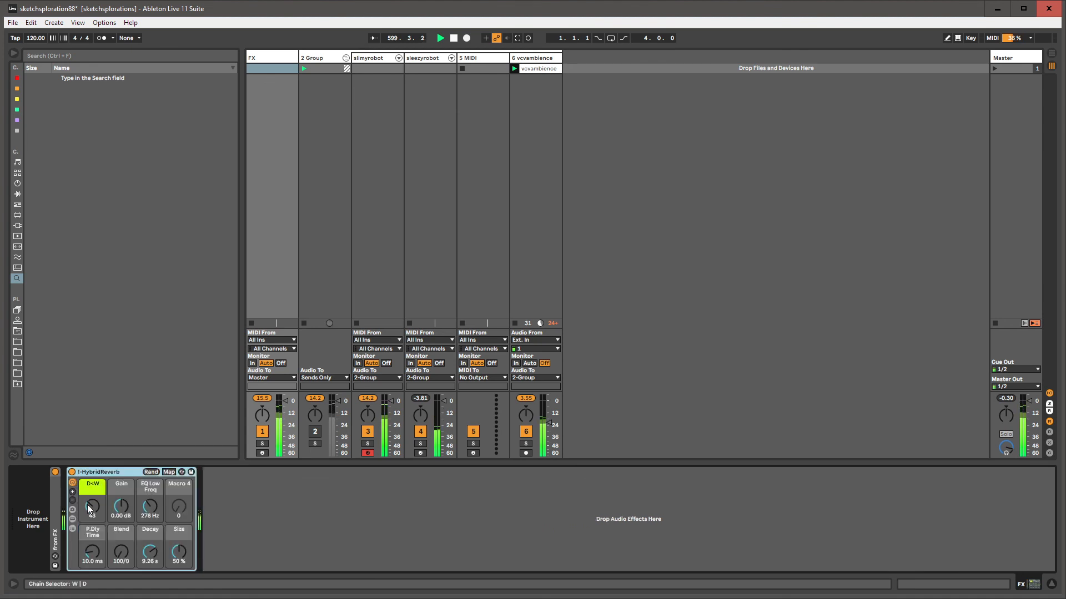
pyautogui.moveTo(87, 505); pyautogui.dragTo(88, 508)
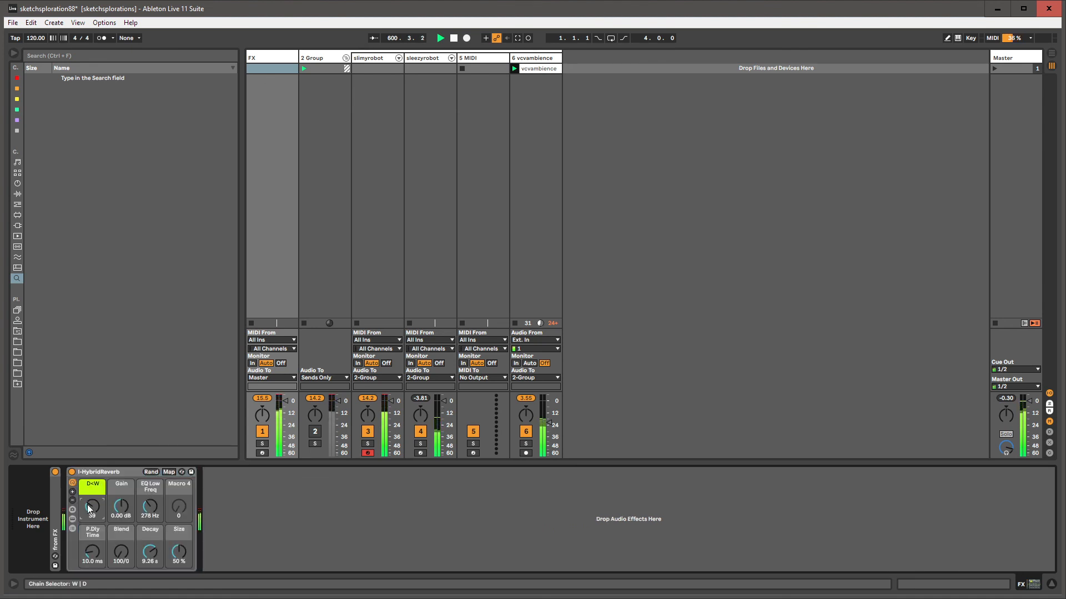
pyautogui.moveTo(89, 508); pyautogui.dragTo(92, 511)
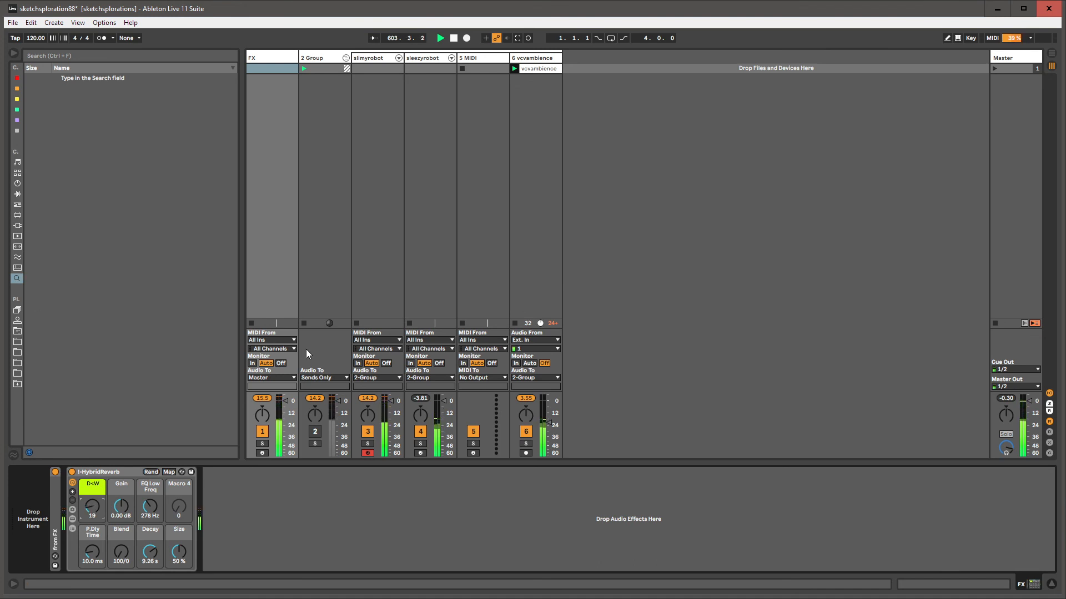
# - Duplicate the tremelo device in the sleezyrobot rack's second Operator chain and place the copy after the Phaser-Flanger
pyautogui.click(433, 60)
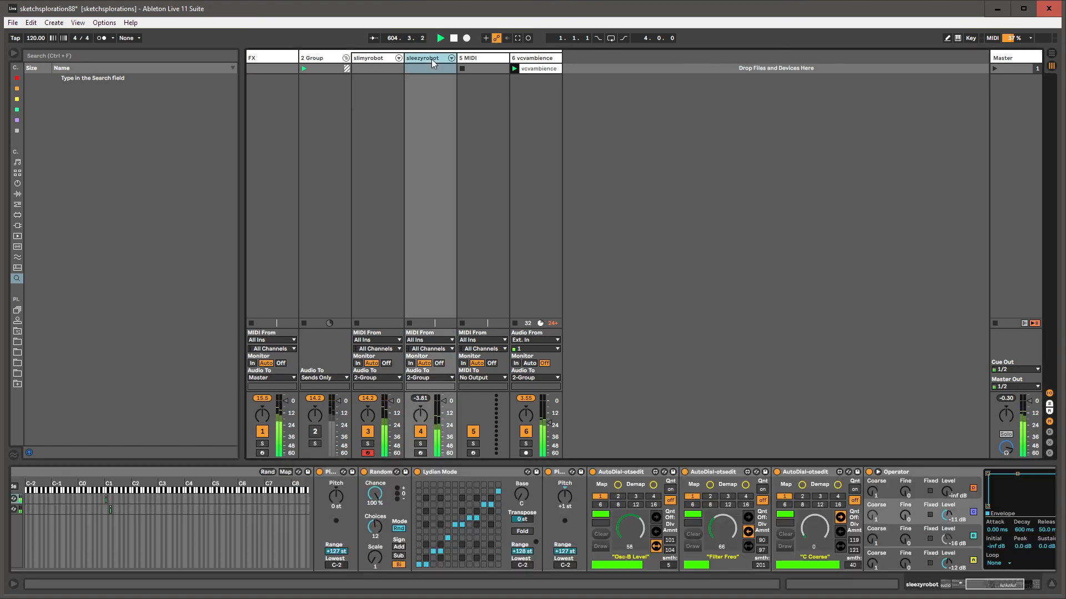
pyautogui.click(949, 590)
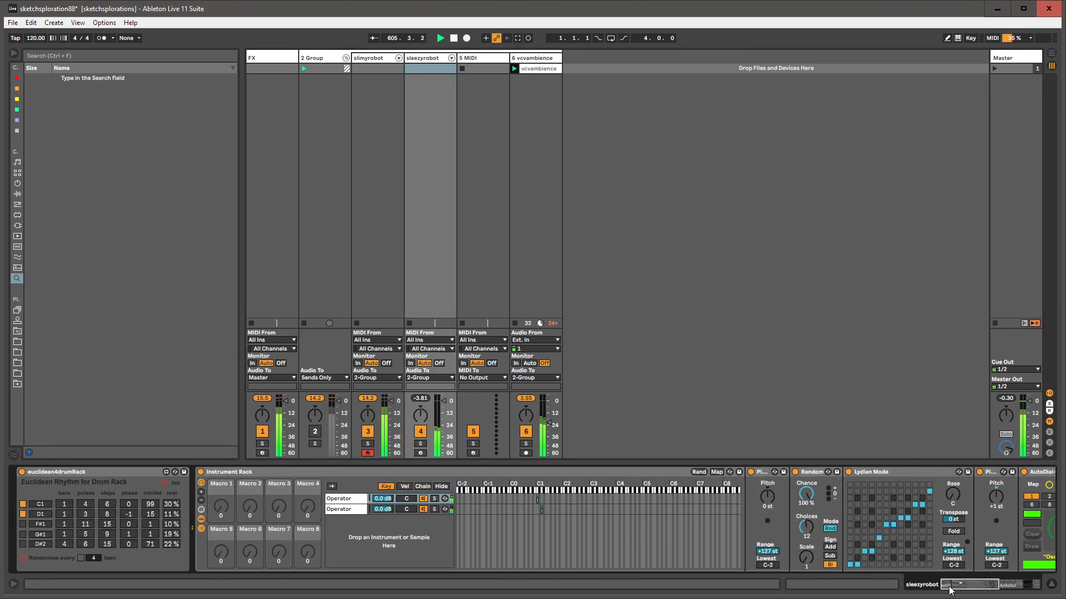
pyautogui.click(339, 510)
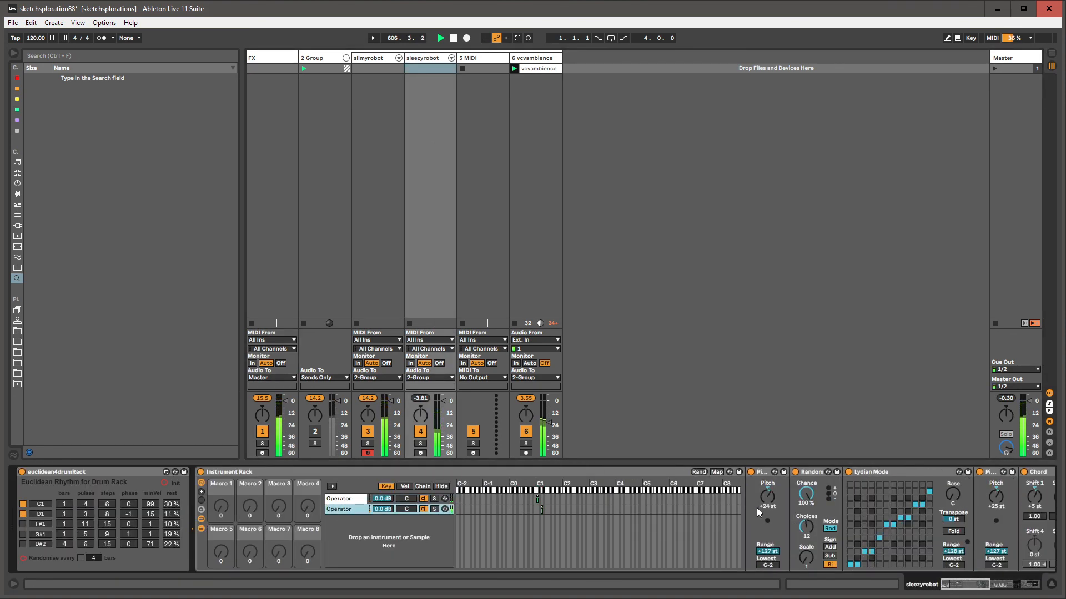
pyautogui.moveTo(950, 583); pyautogui.dragTo(1017, 585)
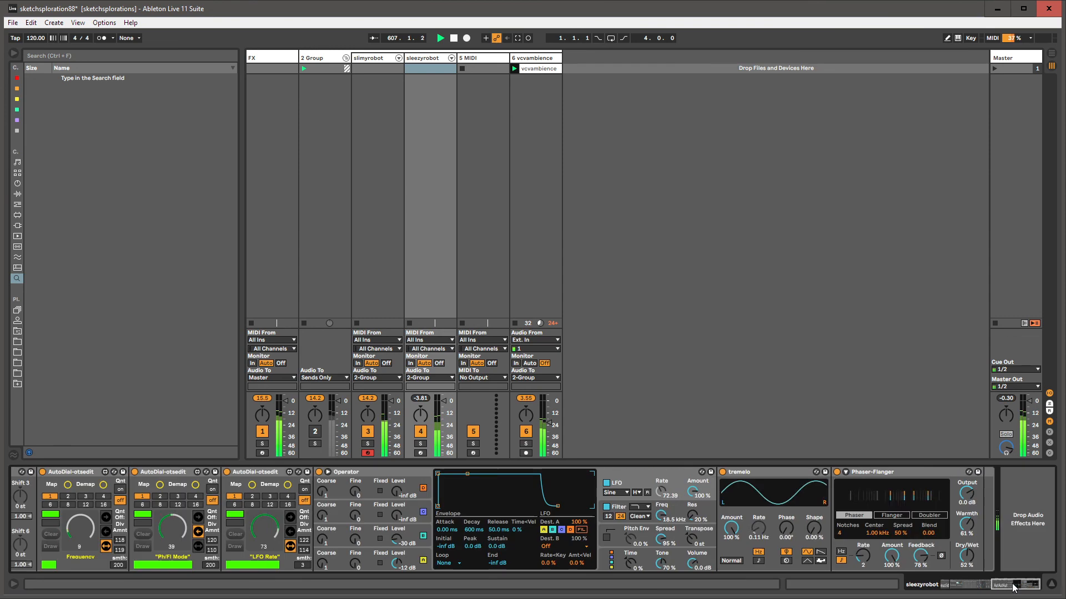
pyautogui.click(748, 475)
pyautogui.hotkey('ctrl', 'd')
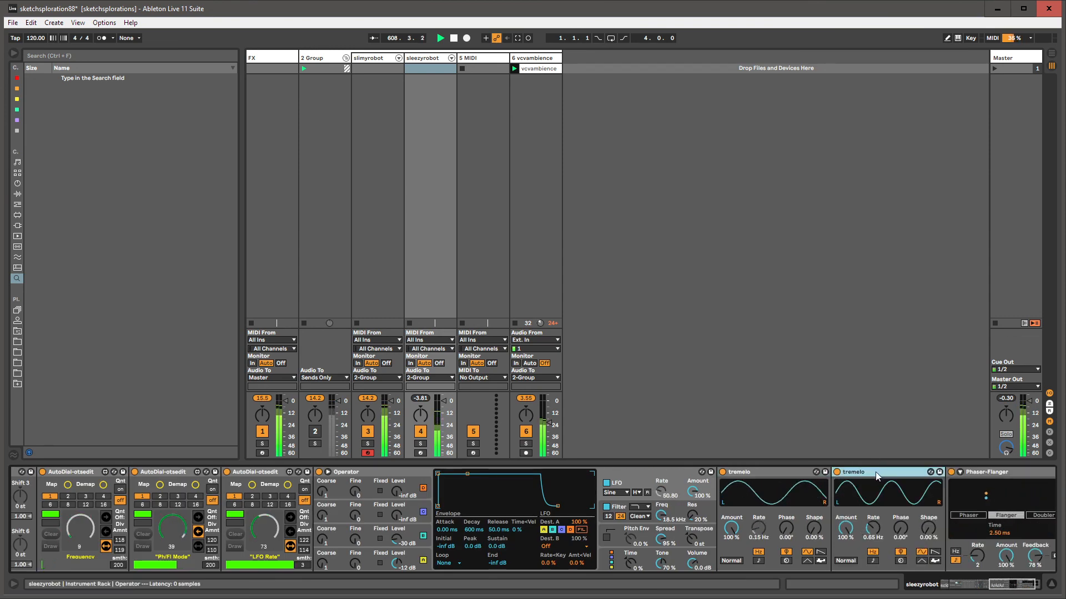
pyautogui.scroll(-2, 1033, 476)
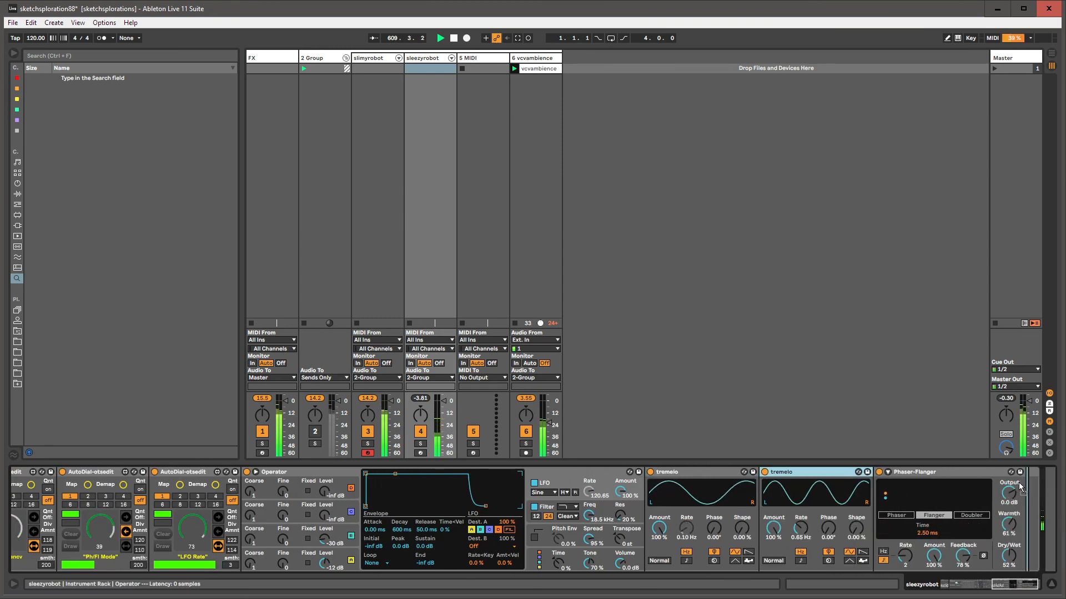
pyautogui.moveTo(1019, 486); pyautogui.dragTo(1021, 486)
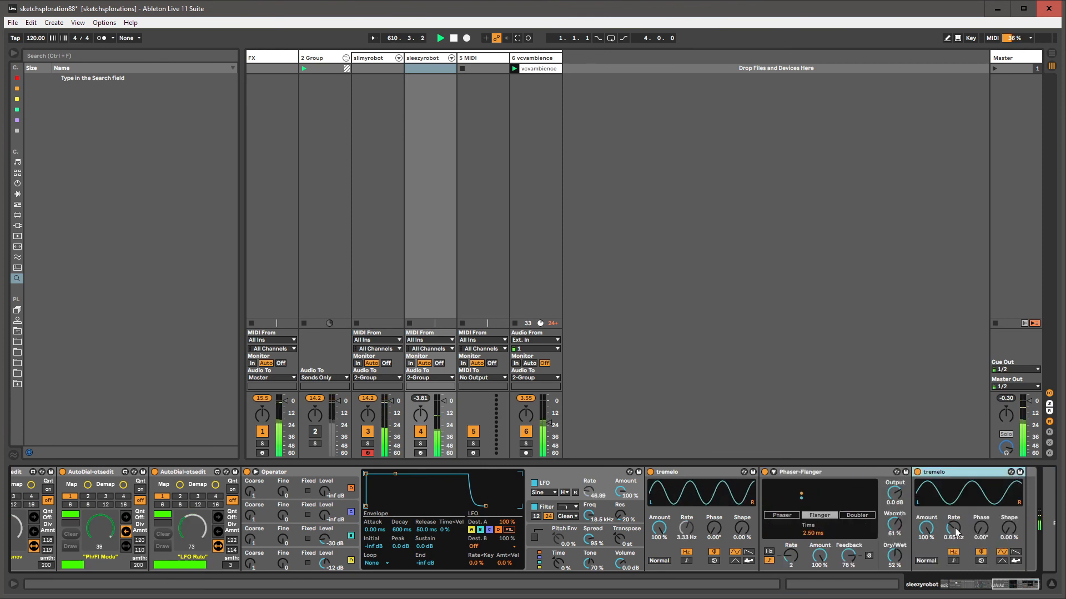
# - Lower the rate of the tremelo copy after the Phaser-Flanger to 0.14 Hz
pyautogui.moveTo(955, 531); pyautogui.dragTo(955, 545)
pyautogui.moveTo(1011, 588); pyautogui.dragTo(1014, 589)
pyautogui.moveTo(911, 529); pyautogui.dragTo(910, 535)
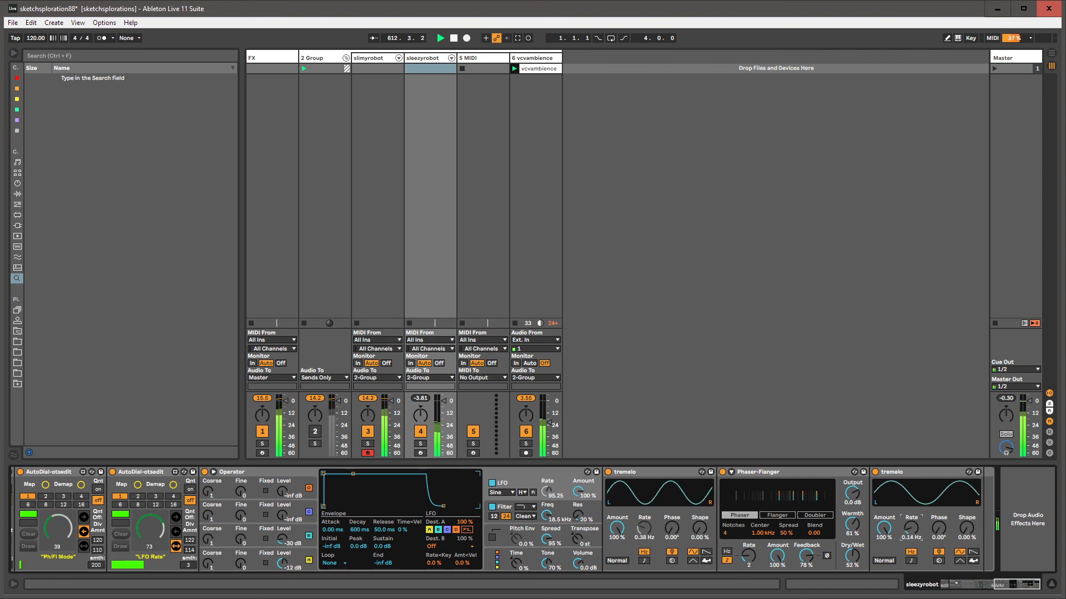
# - Check the vcvambience clip's waveform and add an Auto Pan effect to its track
pyautogui.doubleClick(541, 68)
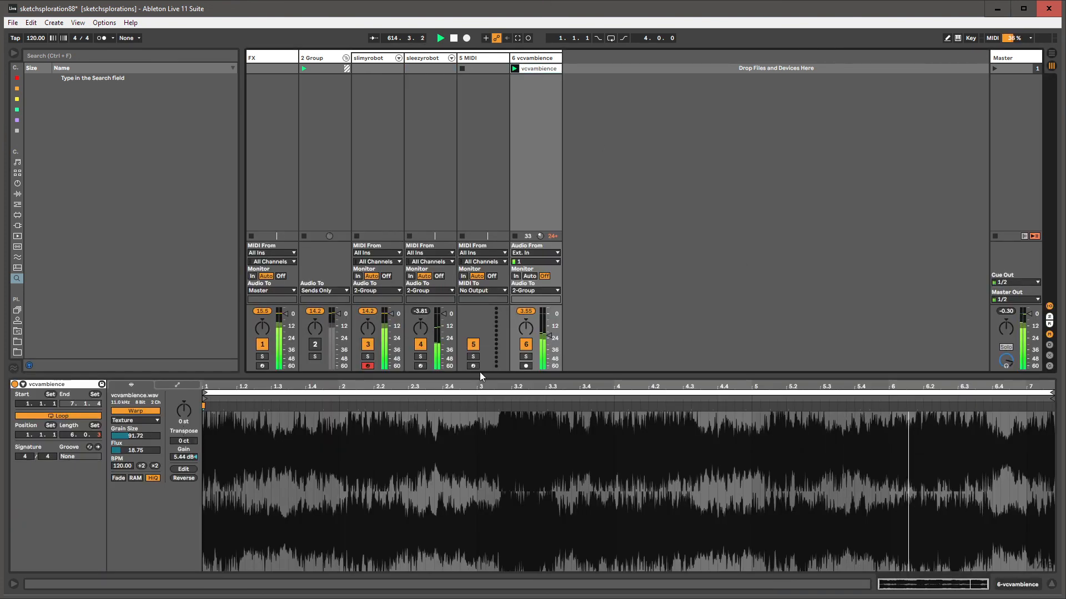
pyautogui.moveTo(481, 378); pyautogui.dragTo(481, 460)
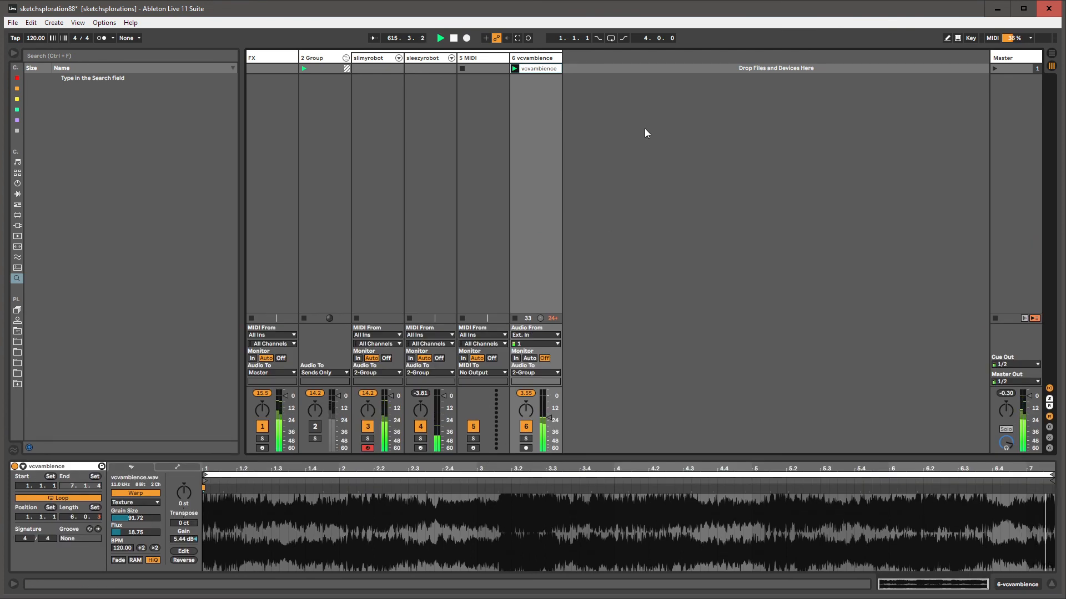
pyautogui.hotkey('shift', 'Tab')
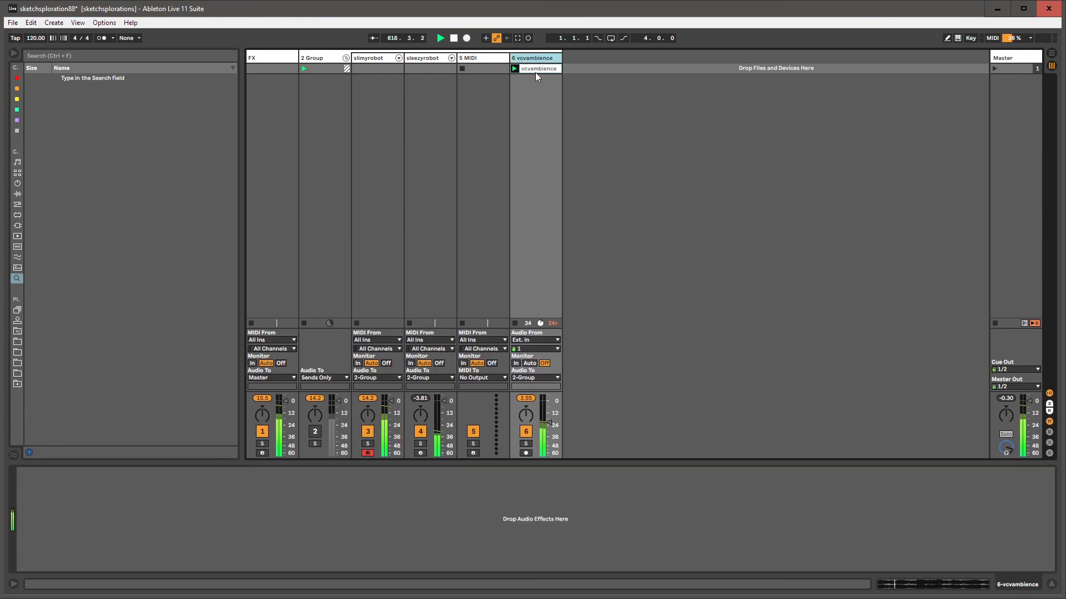
pyautogui.hotkey('ctrl', 'f')
pyautogui.write('auto pan')
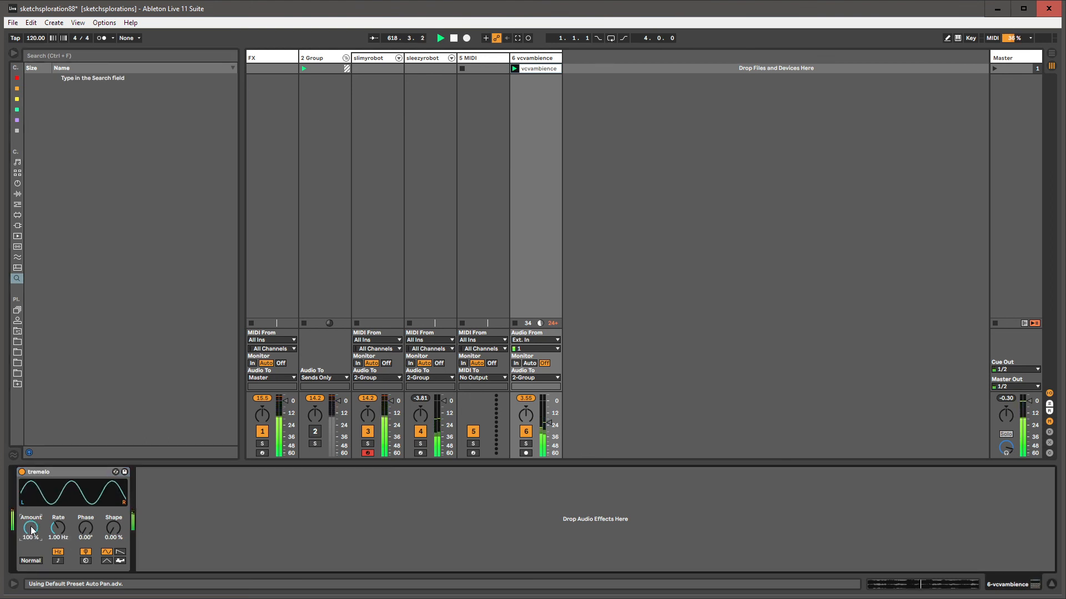
# - Sweep the vcvambience Auto Pan's rate as high as 90 Hz, and settle on 0.05 Hz with a 45.2% amount
pyautogui.moveTo(58, 528)
pyautogui.mouseDown()
pyautogui.moveTo(58, 483)
pyautogui.moveTo(58, 586)
pyautogui.moveTo(58, 530)
pyautogui.mouseUp()
pyautogui.moveTo(57, 528); pyautogui.dragTo(57, 476)
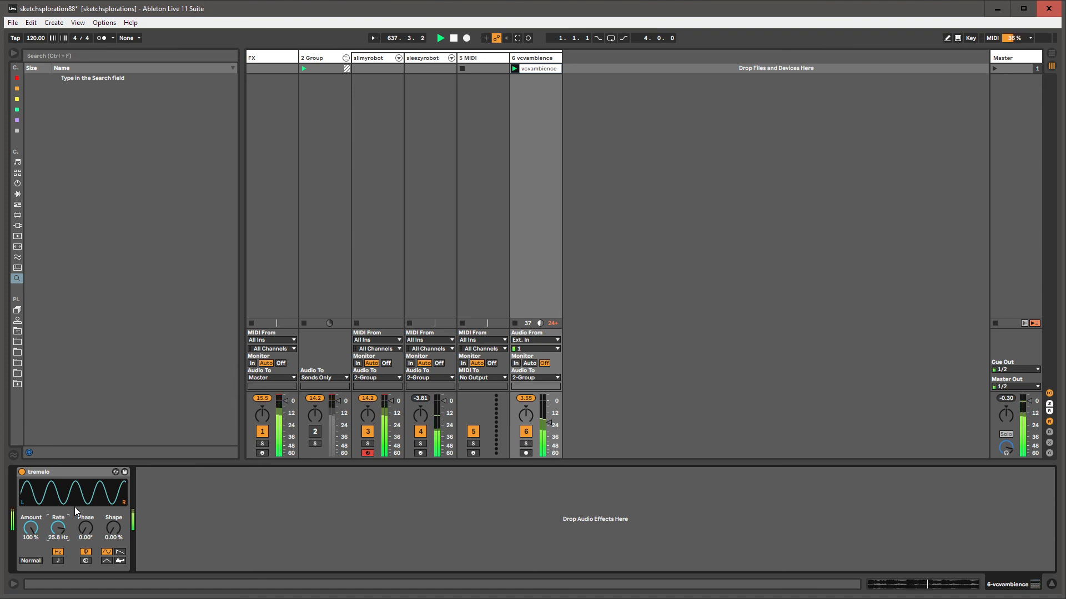
pyautogui.moveTo(58, 531)
pyautogui.mouseDown()
pyautogui.moveTo(57, 547)
pyautogui.moveTo(57, 512)
pyautogui.mouseUp()
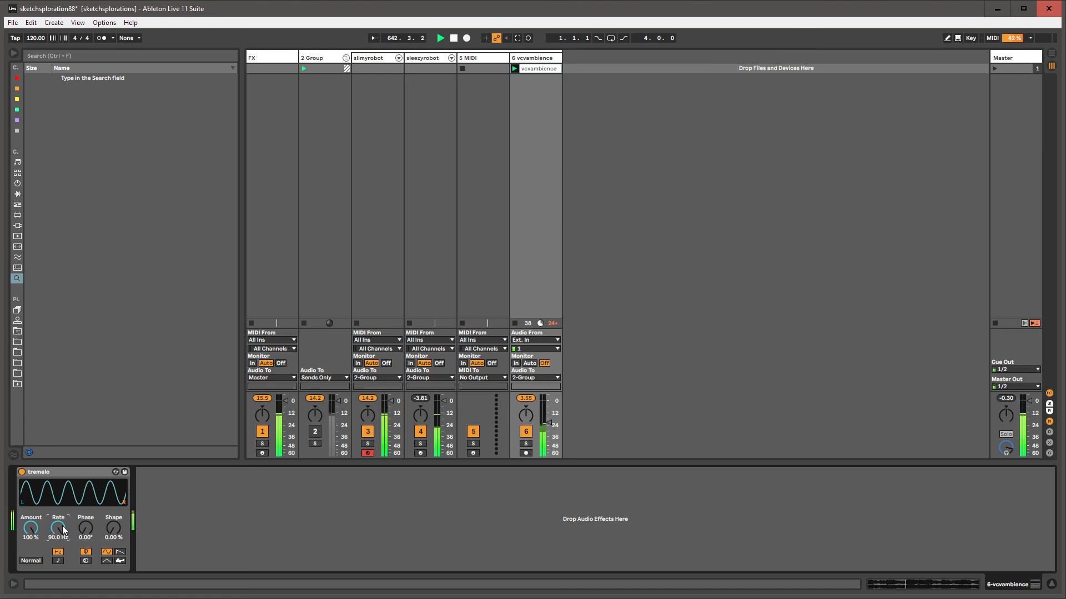
pyautogui.moveTo(57, 527); pyautogui.dragTo(58, 549)
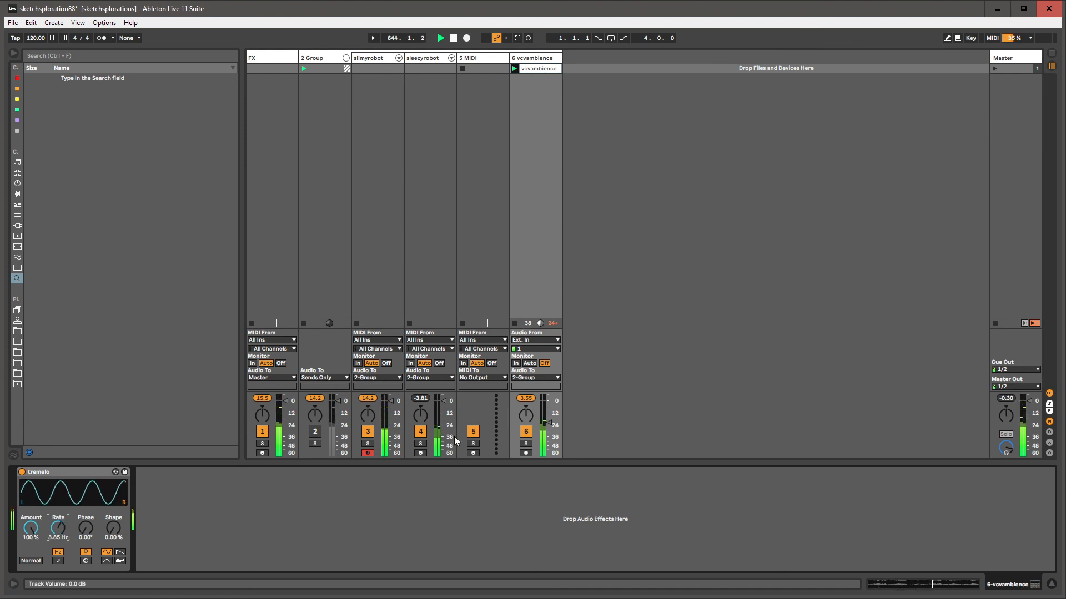
pyautogui.click(549, 423)
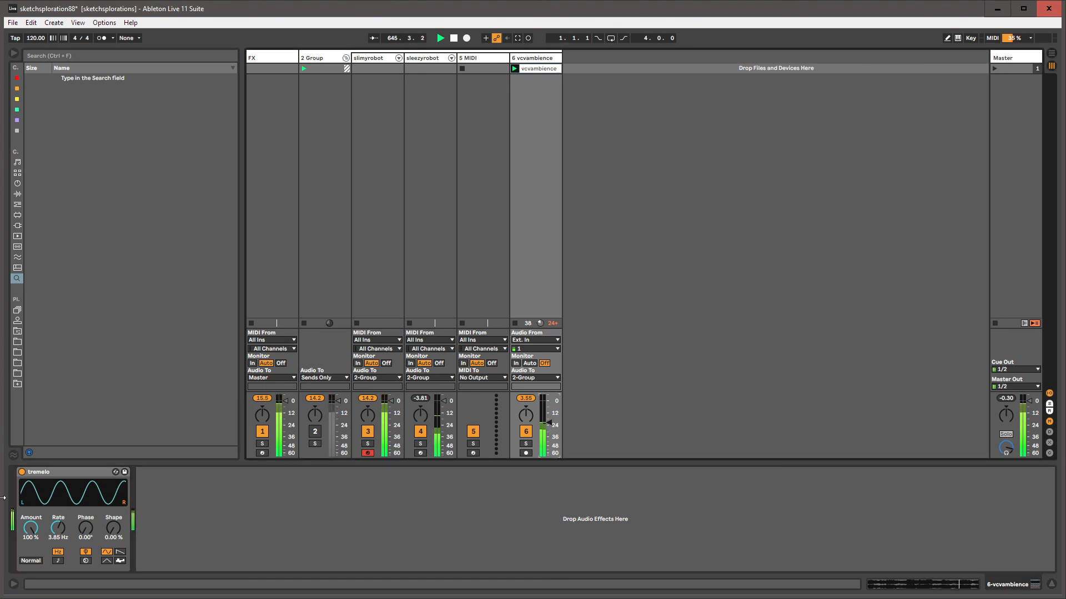
pyautogui.moveTo(58, 527); pyautogui.dragTo(31, 520)
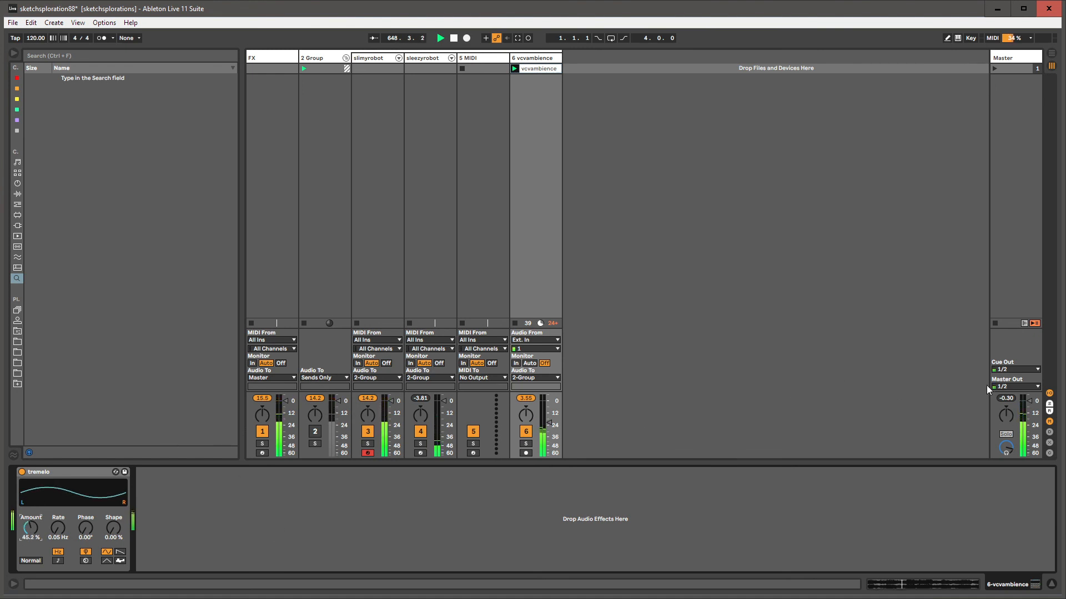
# - Hide the mixer's input/output section and set the vcvambience Auto Pan's rate to 0.28 Hz
pyautogui.click(1049, 393)
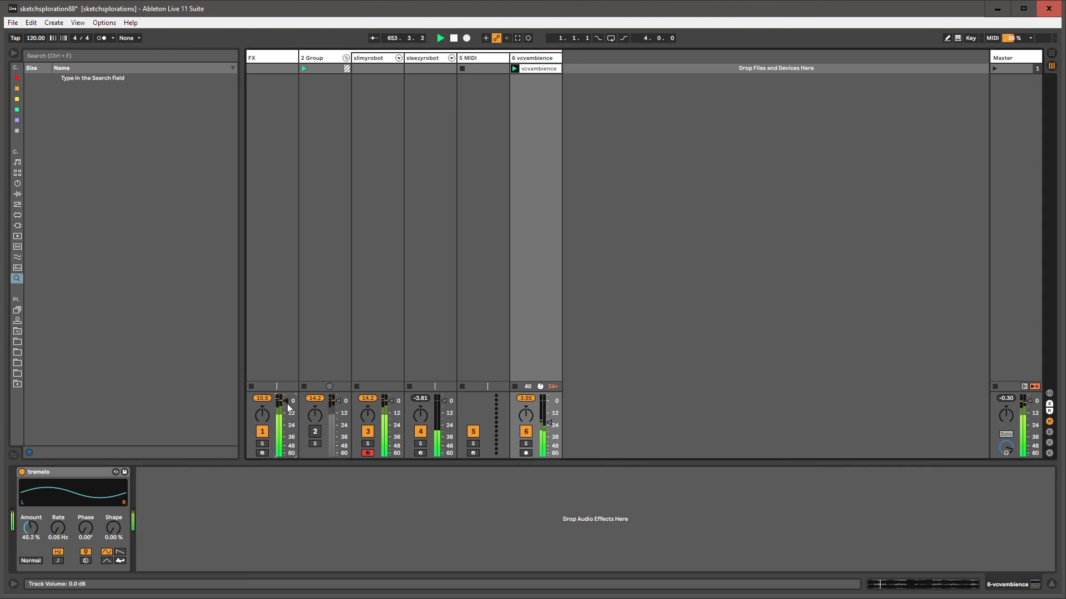
pyautogui.click(436, 418)
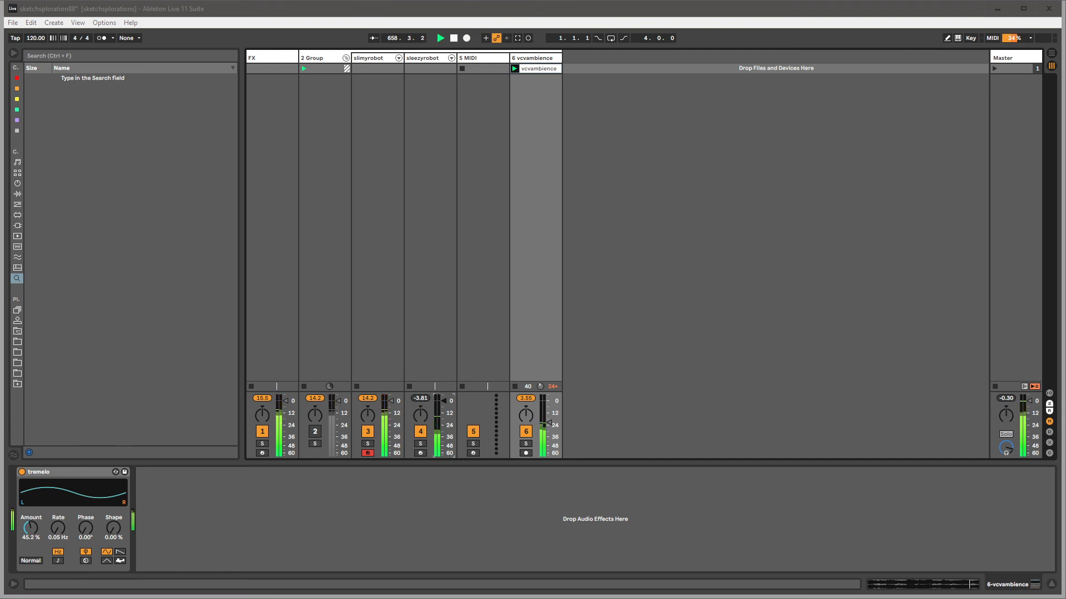
pyautogui.moveTo(62, 528)
pyautogui.mouseDown()
pyautogui.moveTo(62, 469)
pyautogui.moveTo(62, 530)
pyautogui.mouseUp()
# - Show the Auto Pan rate's automation envelope in the vcvambience clip, and return to the track's devices
pyautogui.rightClick(62, 528)
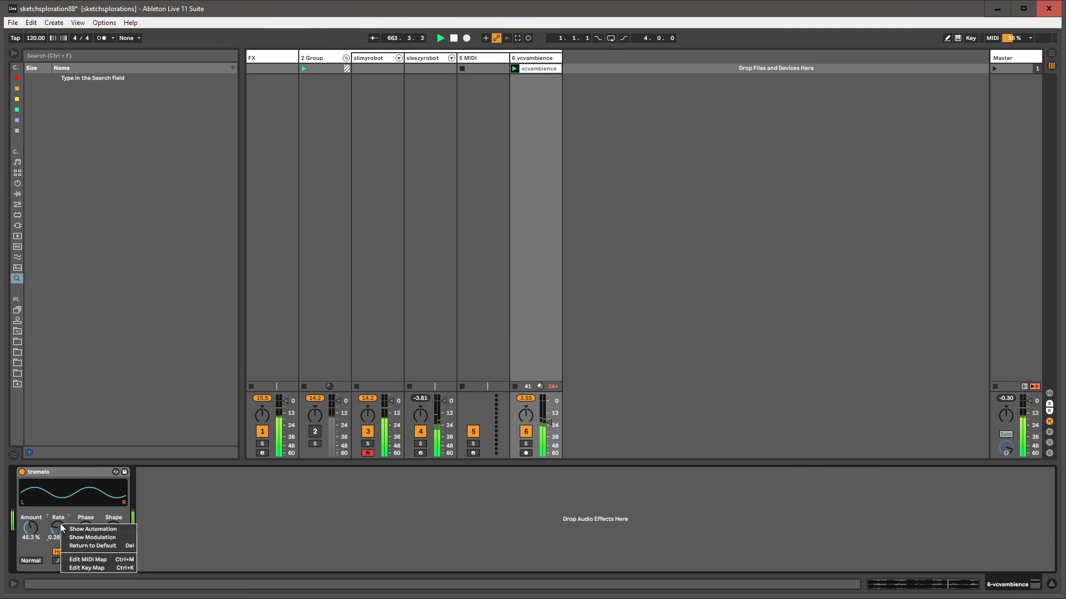
pyautogui.click(65, 528)
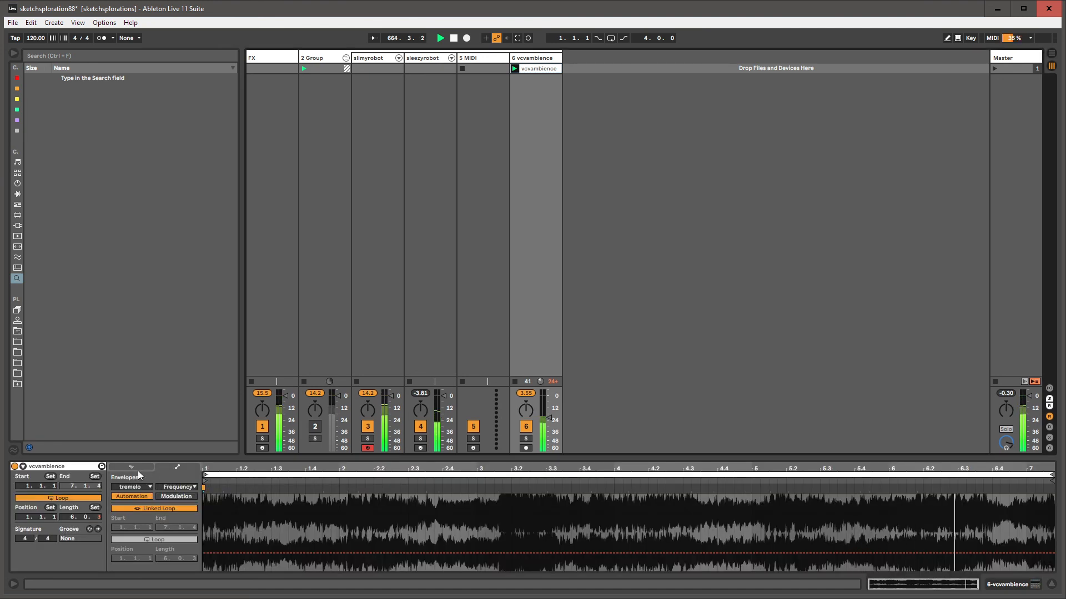
pyautogui.click(524, 60)
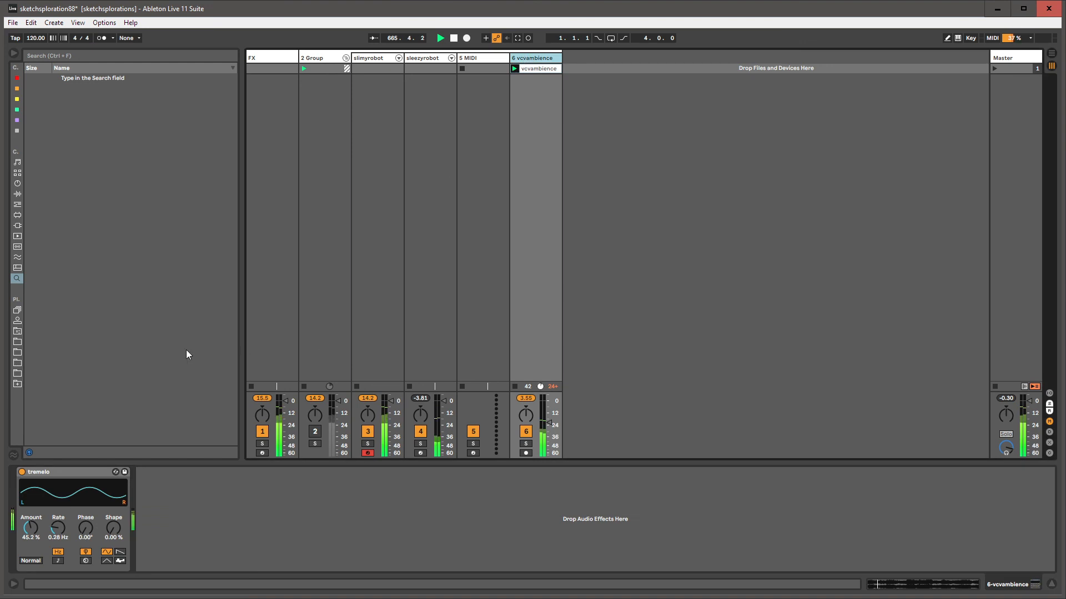
# - Show the vcvambience clip's transposition envelope and unlink its loop from the clip, with a 24-bar length
pyautogui.click(525, 68)
pyautogui.click(129, 465)
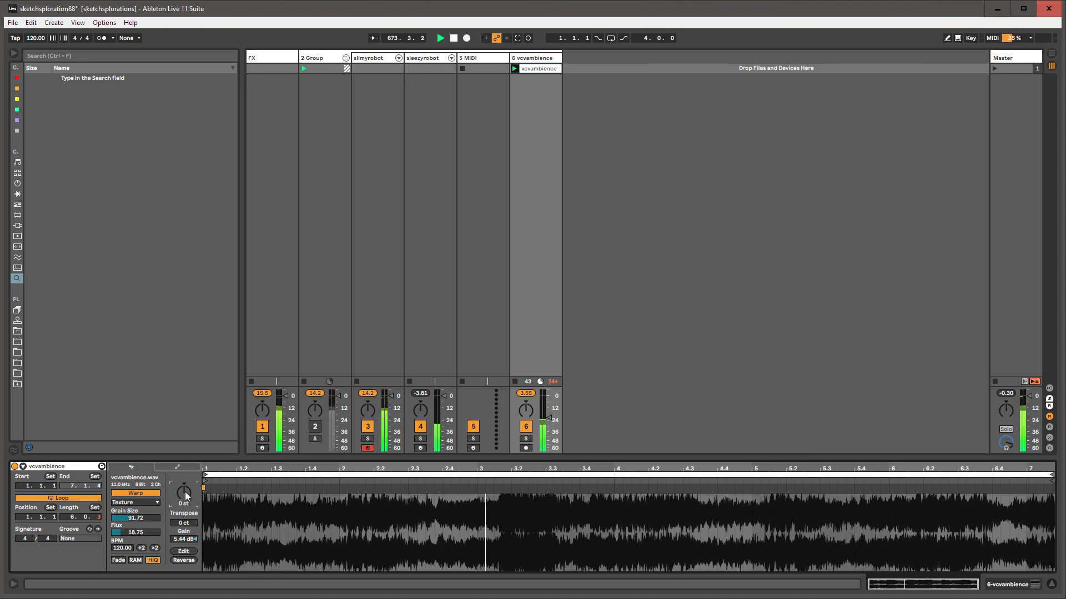
pyautogui.click(177, 467)
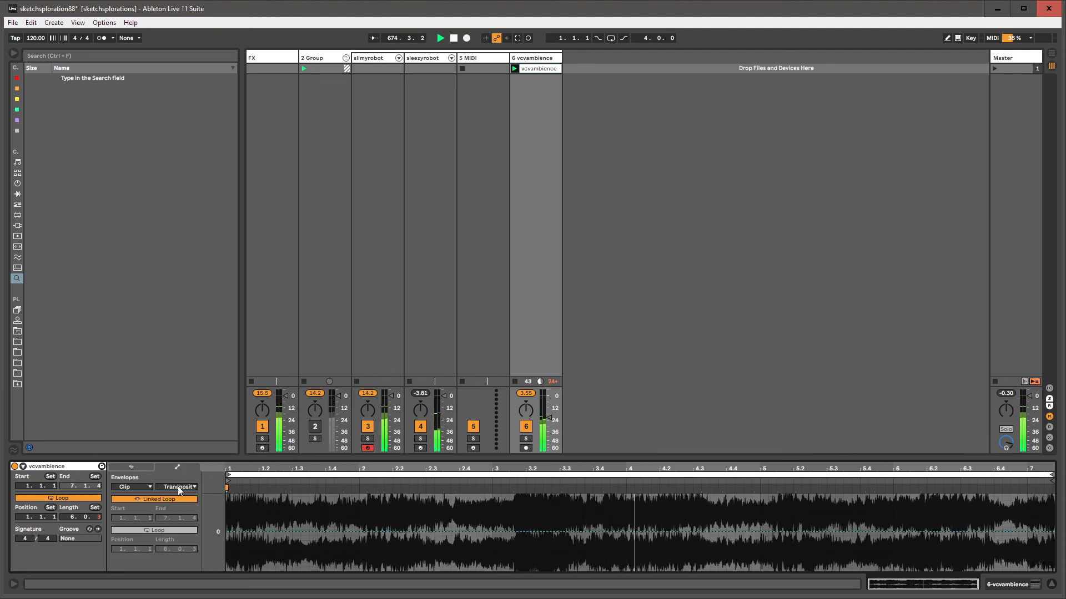
pyautogui.click(167, 488)
pyautogui.click(174, 505)
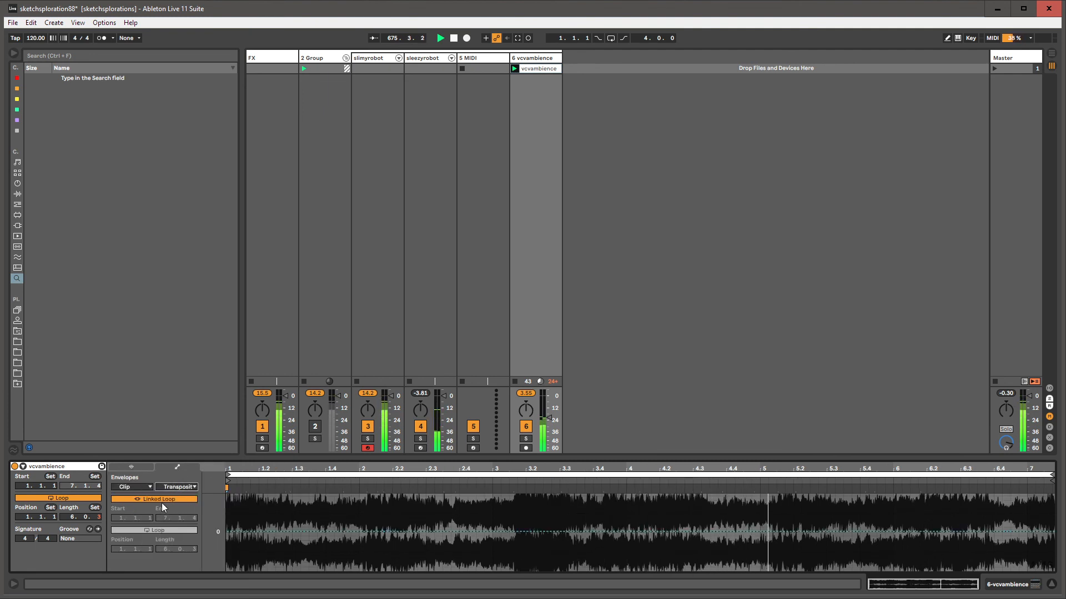
pyautogui.click(160, 499)
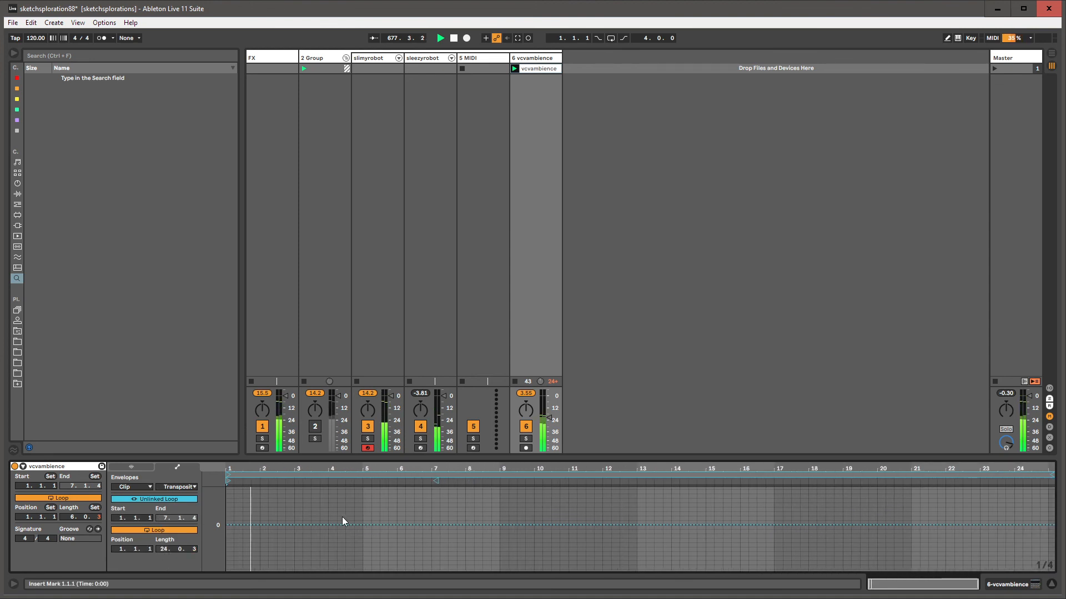
# - Draw a +7 st section from bar 13 to bar 21 in the vcvambience clip's transposition envelope
pyautogui.press('b')
pyautogui.click(639, 523)
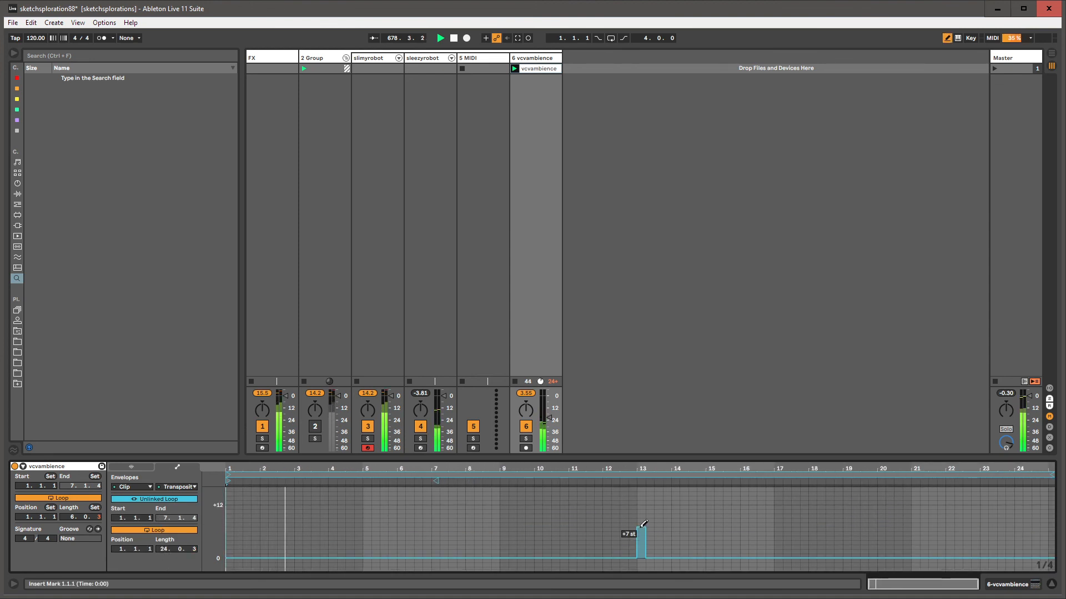
pyautogui.moveTo(641, 522)
pyautogui.mouseDown()
pyautogui.moveTo(912, 524)
pyautogui.moveTo(886, 525)
pyautogui.mouseUp()
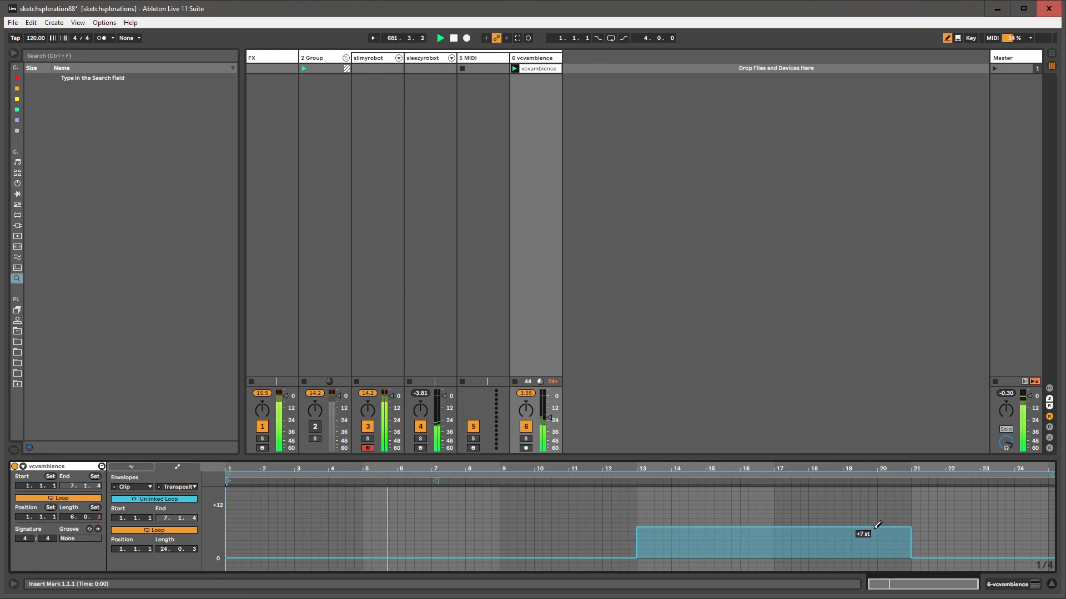
pyautogui.press('b')
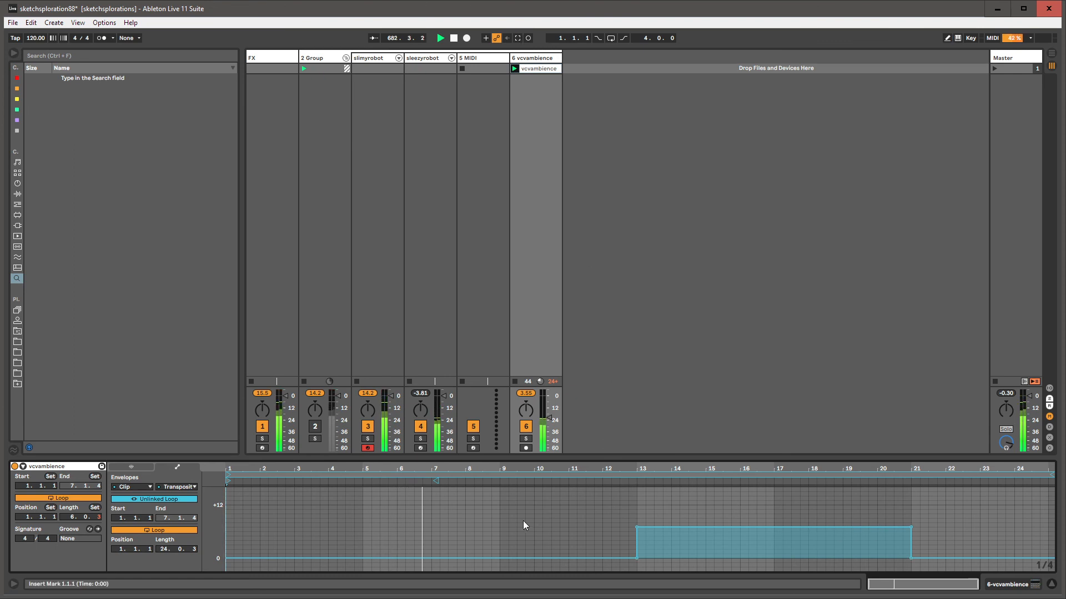
# - Redraw the transposition envelope so the +7 st section spans bars 8 to 13 and bars 13 to 21 sit at 0
pyautogui.press('b')
pyautogui.moveTo(468, 527); pyautogui.dragTo(714, 522)
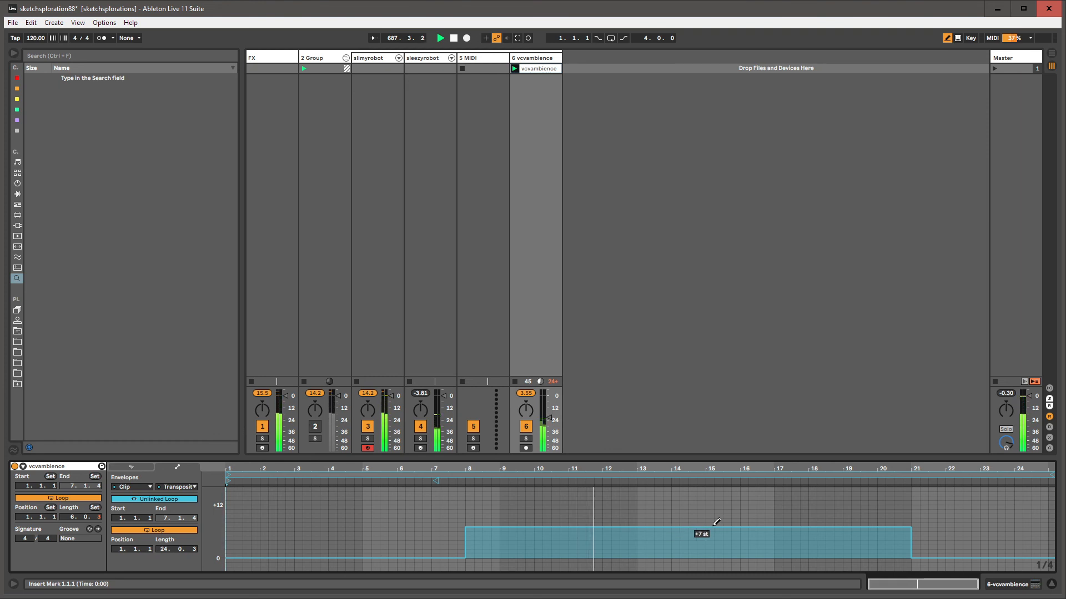
pyautogui.moveTo(642, 554)
pyautogui.mouseDown()
pyautogui.moveTo(904, 557)
pyautogui.moveTo(881, 562)
pyautogui.mouseUp()
pyautogui.press('b')
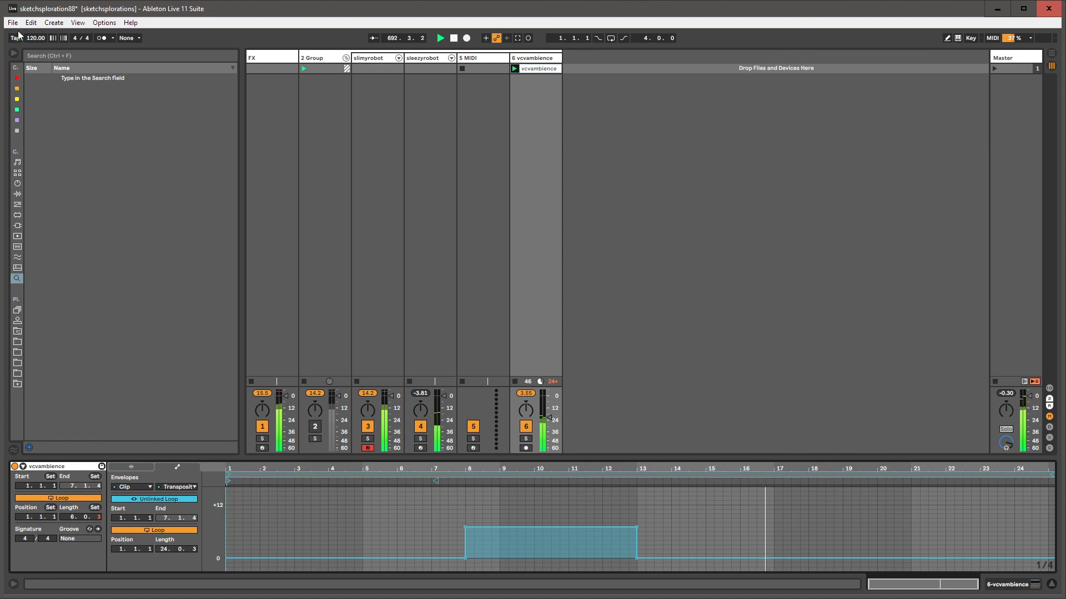
# - Set the song tempo to 114 BPM and delete the empty MIDI track beside vcvambience
pyautogui.moveTo(34, 38); pyautogui.dragTo(34, 42)
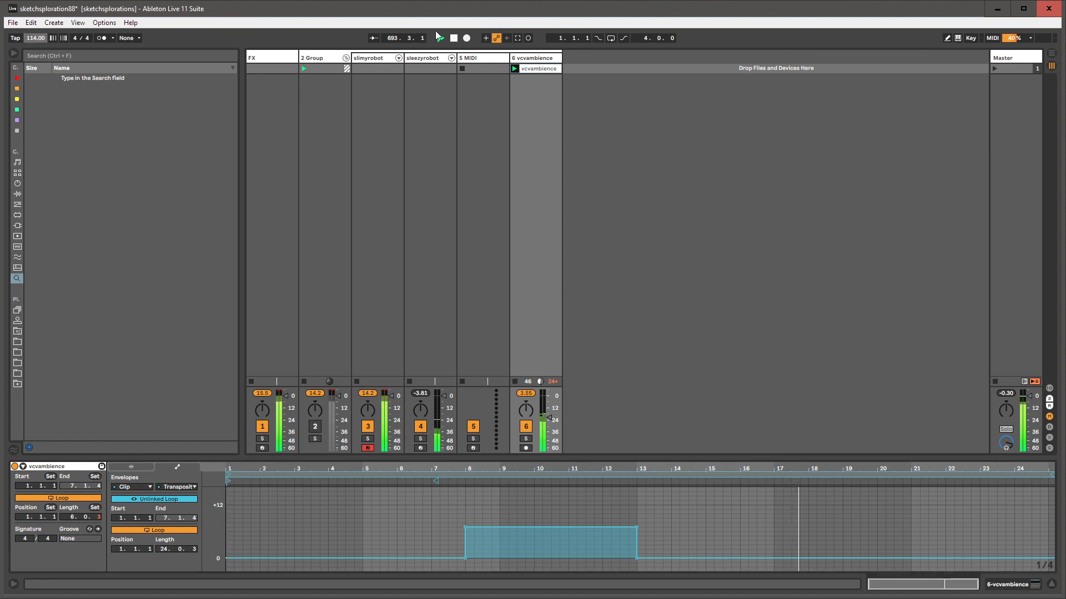
pyautogui.click(480, 67)
pyautogui.click(475, 69)
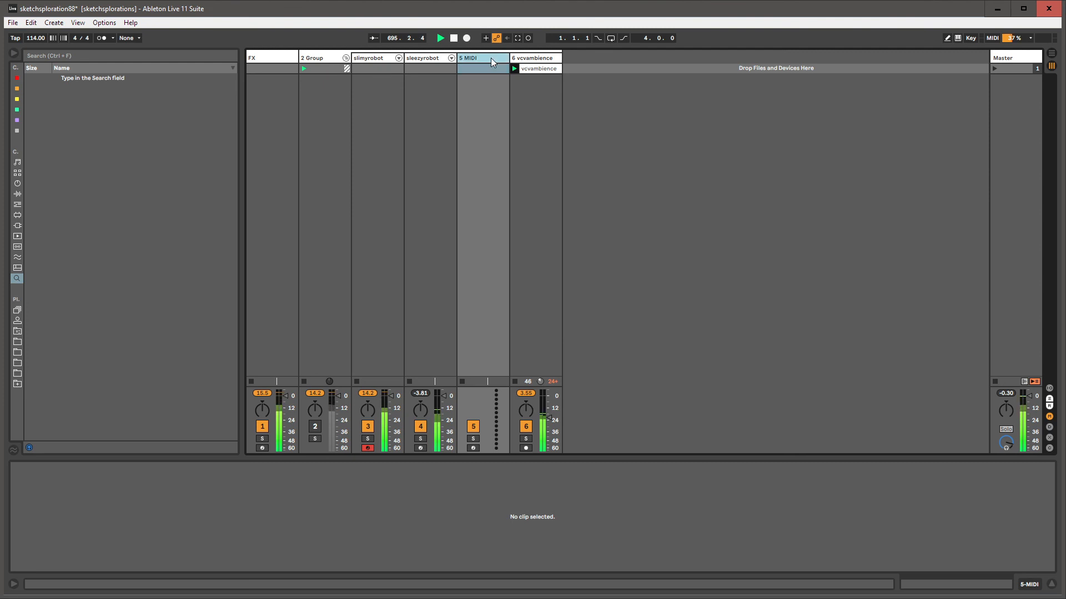
pyautogui.press('Delete')
# - Show the tremolo rate's automation envelope in the vcvambience clip and unlink its loop, with a length of 9.1.2
pyautogui.doubleClick(471, 57)
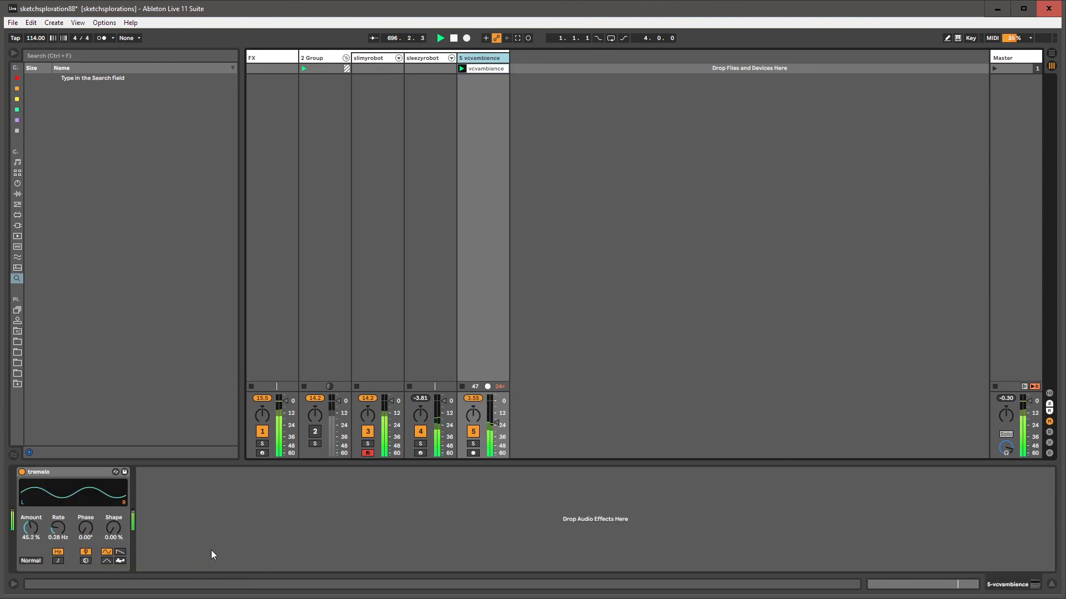
pyautogui.rightClick(58, 532)
pyautogui.click(64, 537)
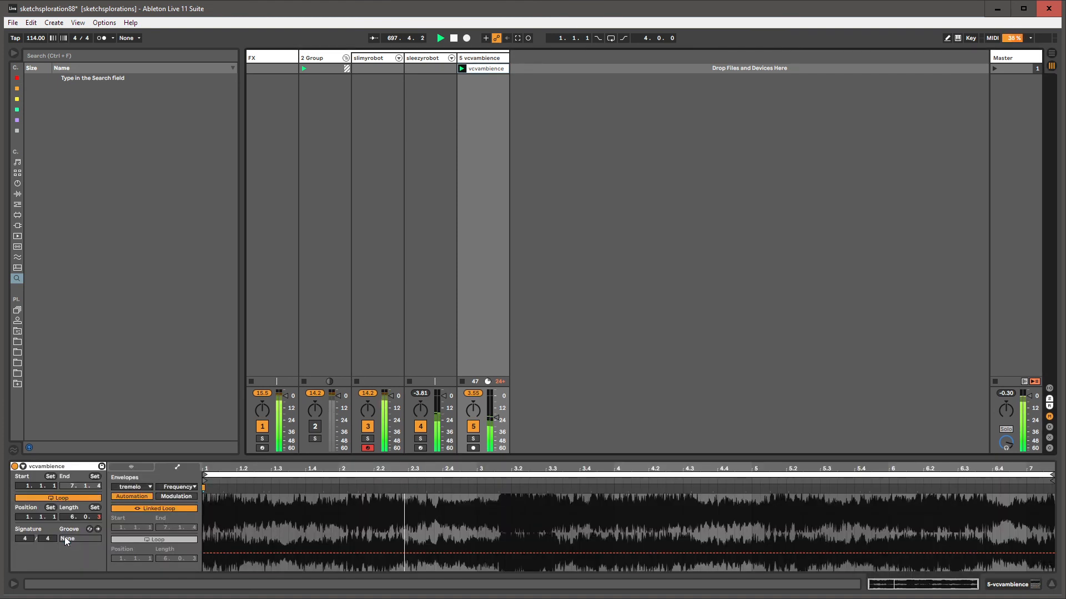
pyautogui.click(158, 509)
pyautogui.moveTo(165, 559); pyautogui.dragTo(195, 548)
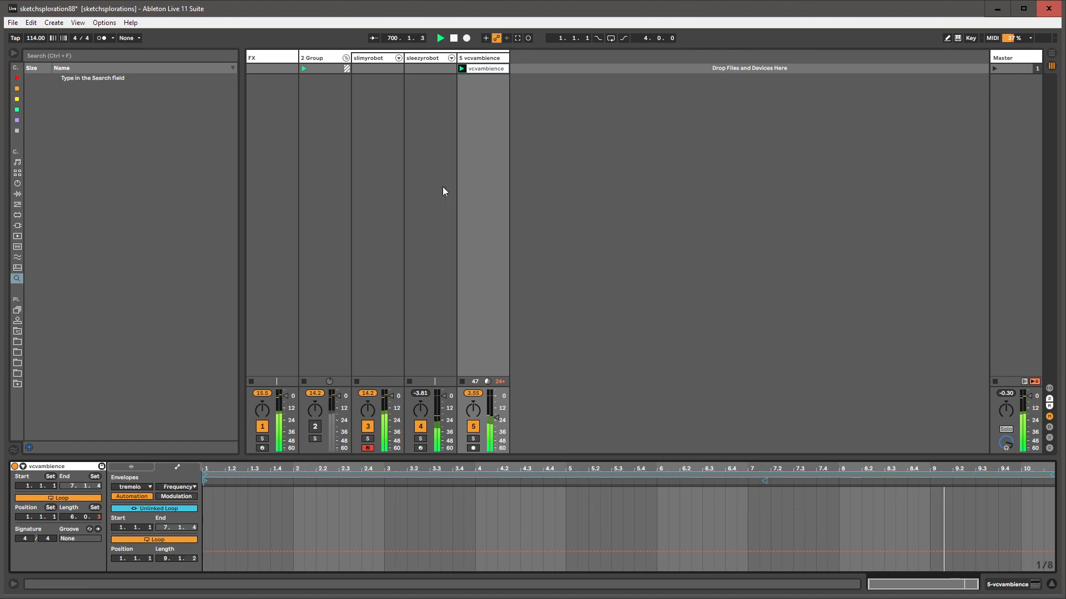
# - Record varying tremolo rate automation into the vcvambience clip, show its envelope, and stop session recording
pyautogui.click(487, 59)
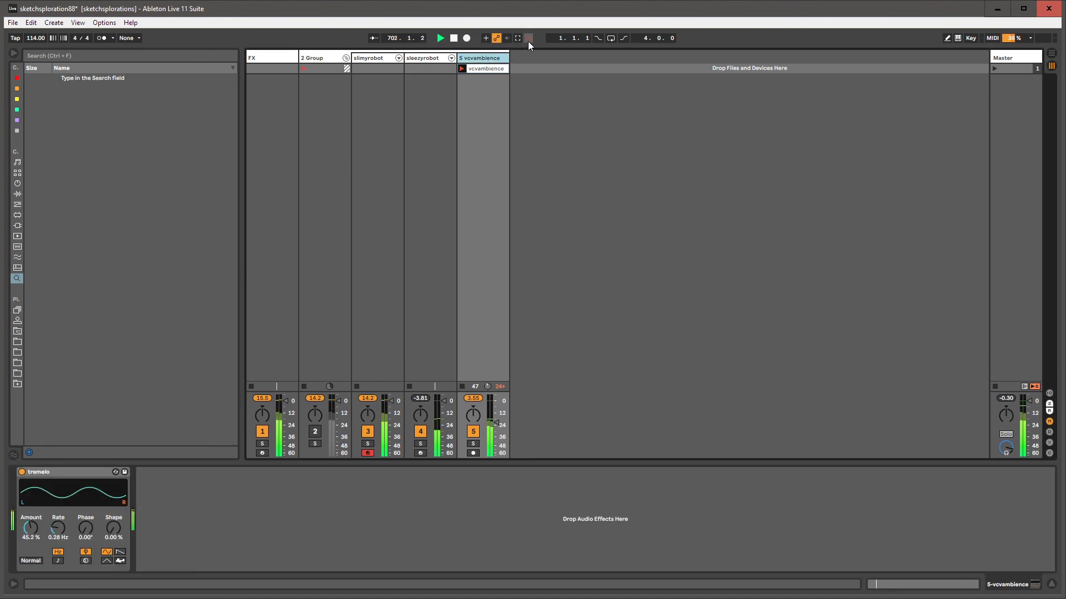
pyautogui.moveTo(60, 528)
pyautogui.mouseDown()
pyautogui.moveTo(60, 539)
pyautogui.moveTo(60, 483)
pyautogui.moveTo(60, 538)
pyautogui.mouseUp()
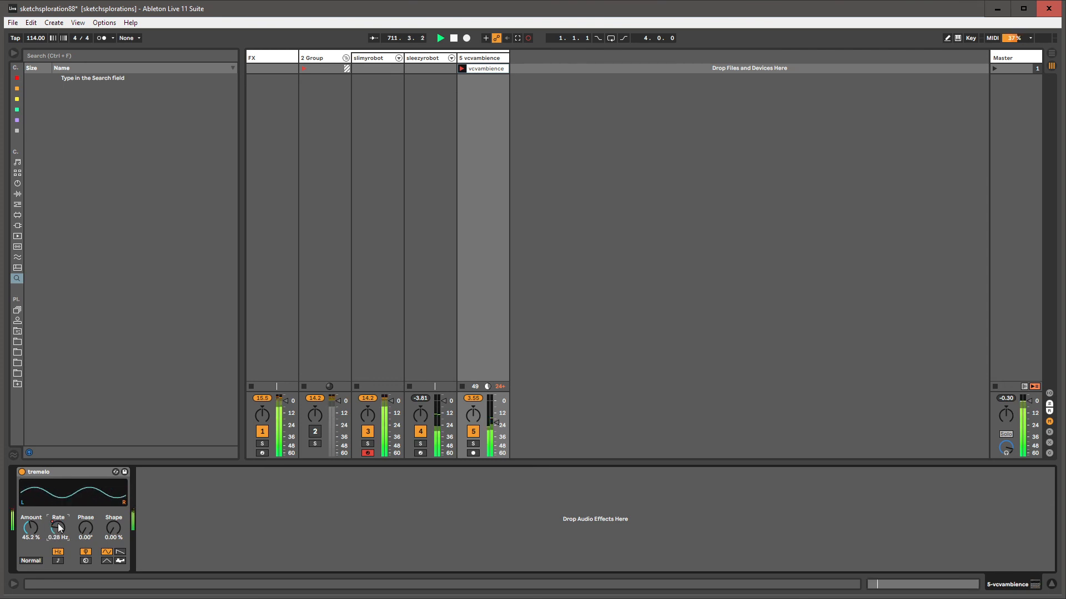
pyautogui.rightClick(60, 527)
pyautogui.click(89, 529)
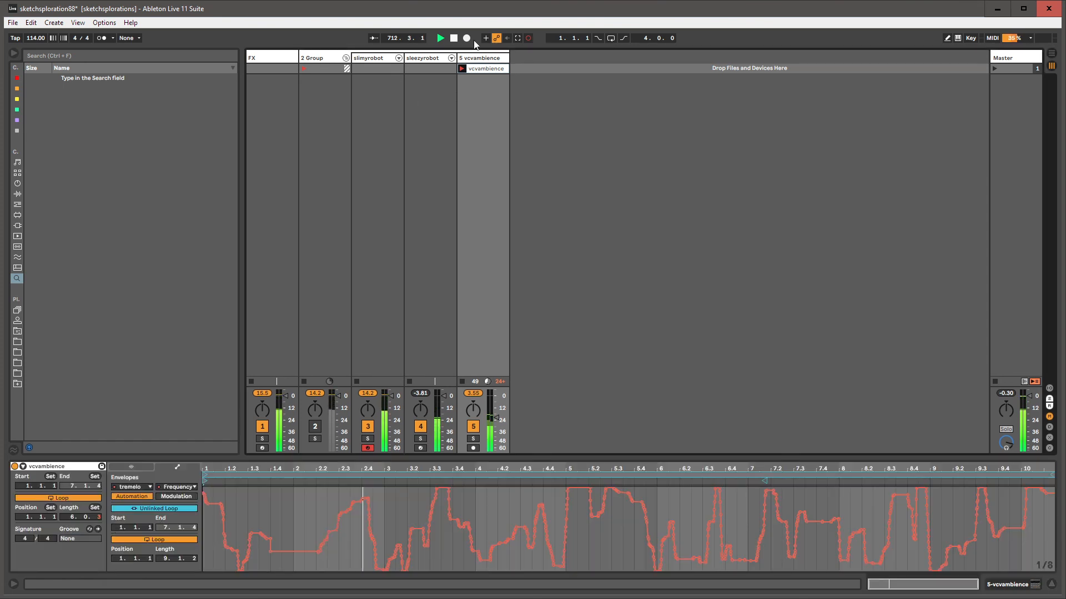
pyautogui.click(528, 38)
# - Simplify the clip's entire tremolo rate envelope and return to the vcvambience track's devices
pyautogui.click(487, 496)
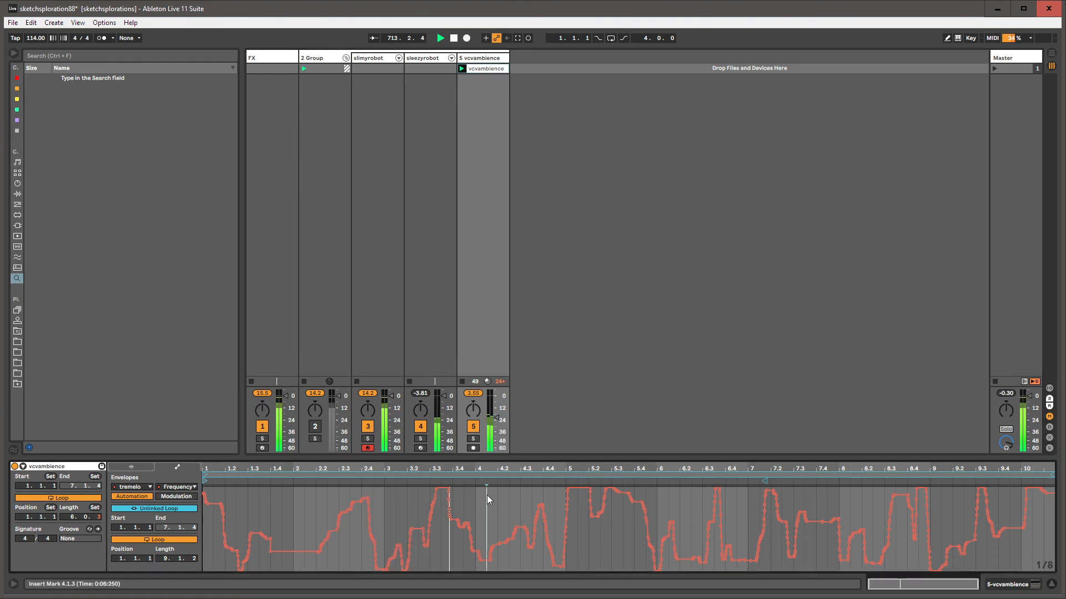
pyautogui.hotkey('ctrl', 'a')
pyautogui.rightClick(487, 495)
pyautogui.press('s')
pyautogui.click(488, 496)
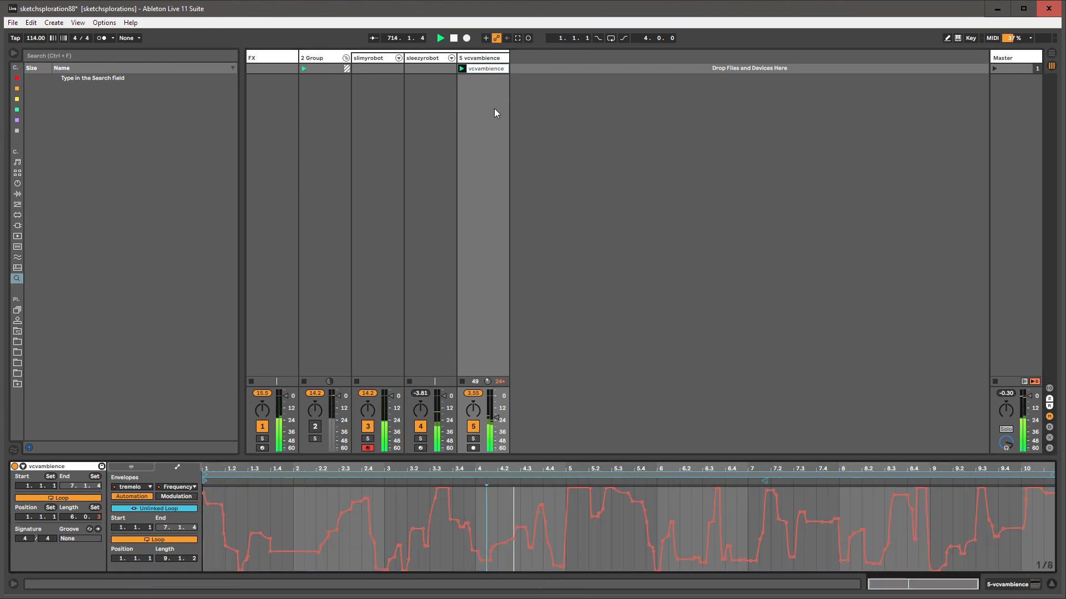
pyautogui.click(490, 58)
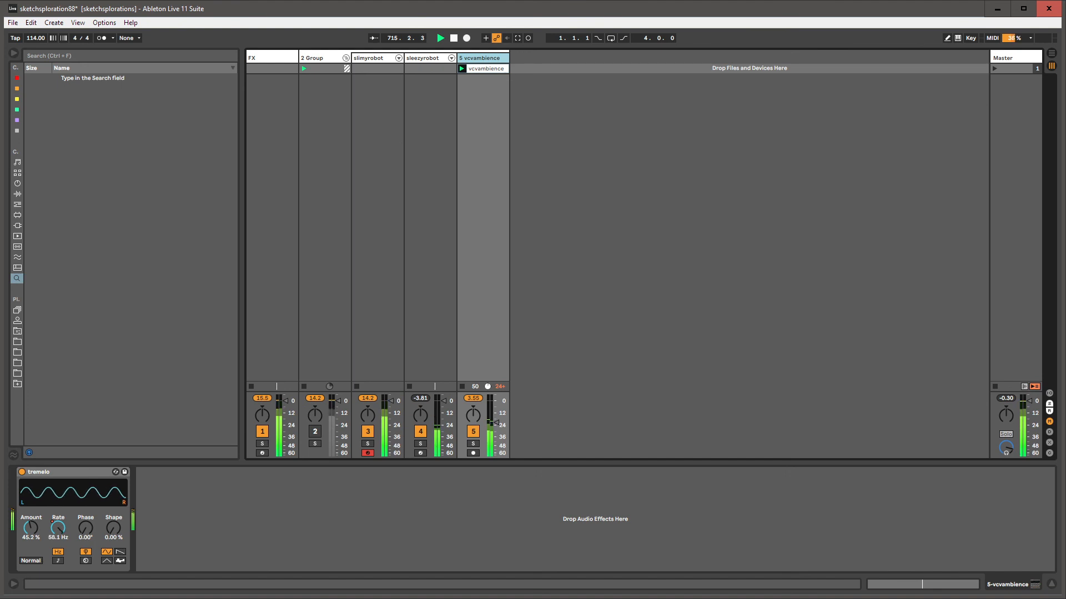